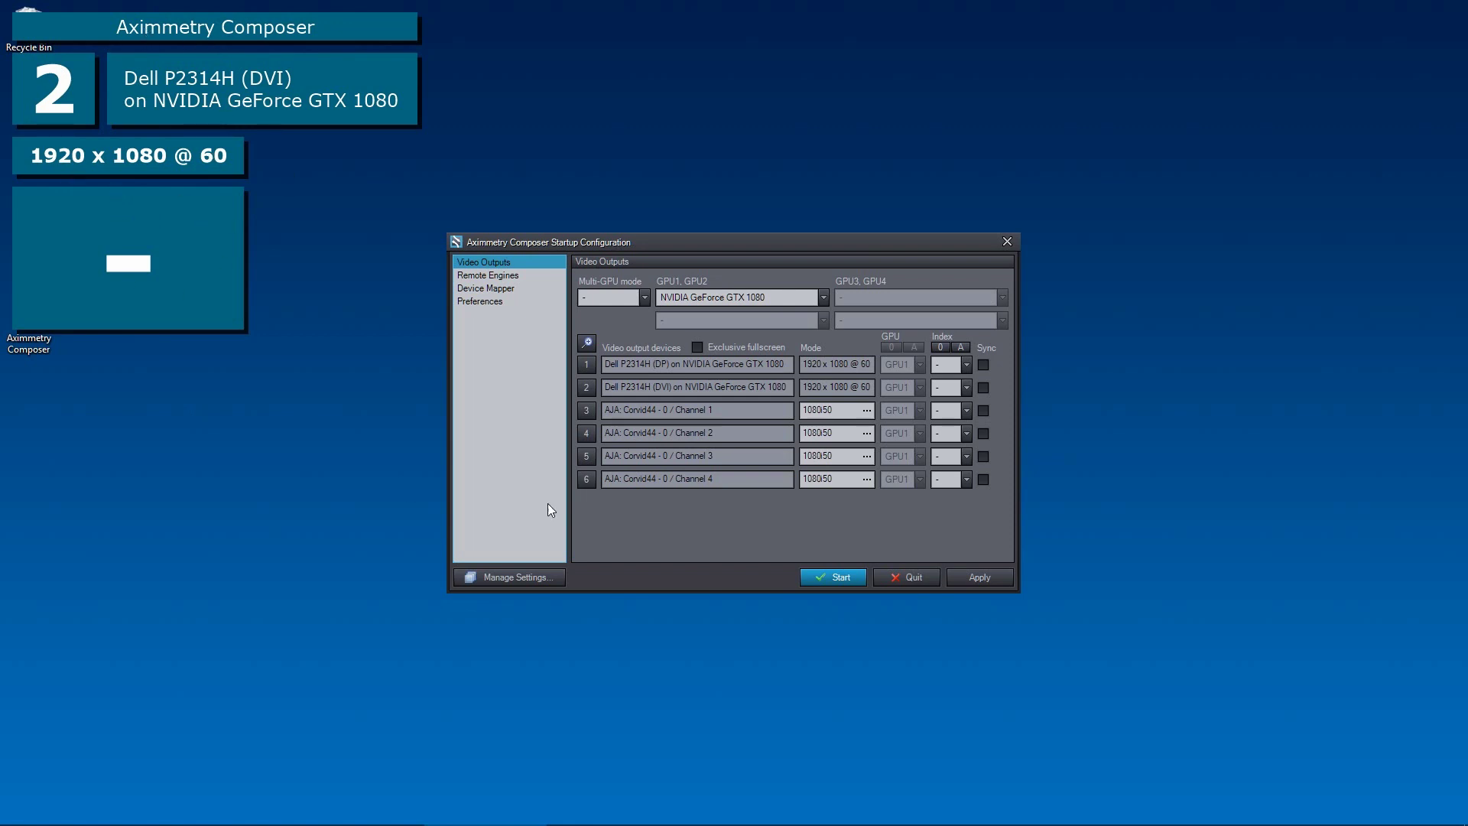
Step: Assign output index #1 to the Dell P2314H (DP) monitor and index #2 to AJA Corvid44 Channel 1
click(586, 387)
click(917, 240)
click(955, 365)
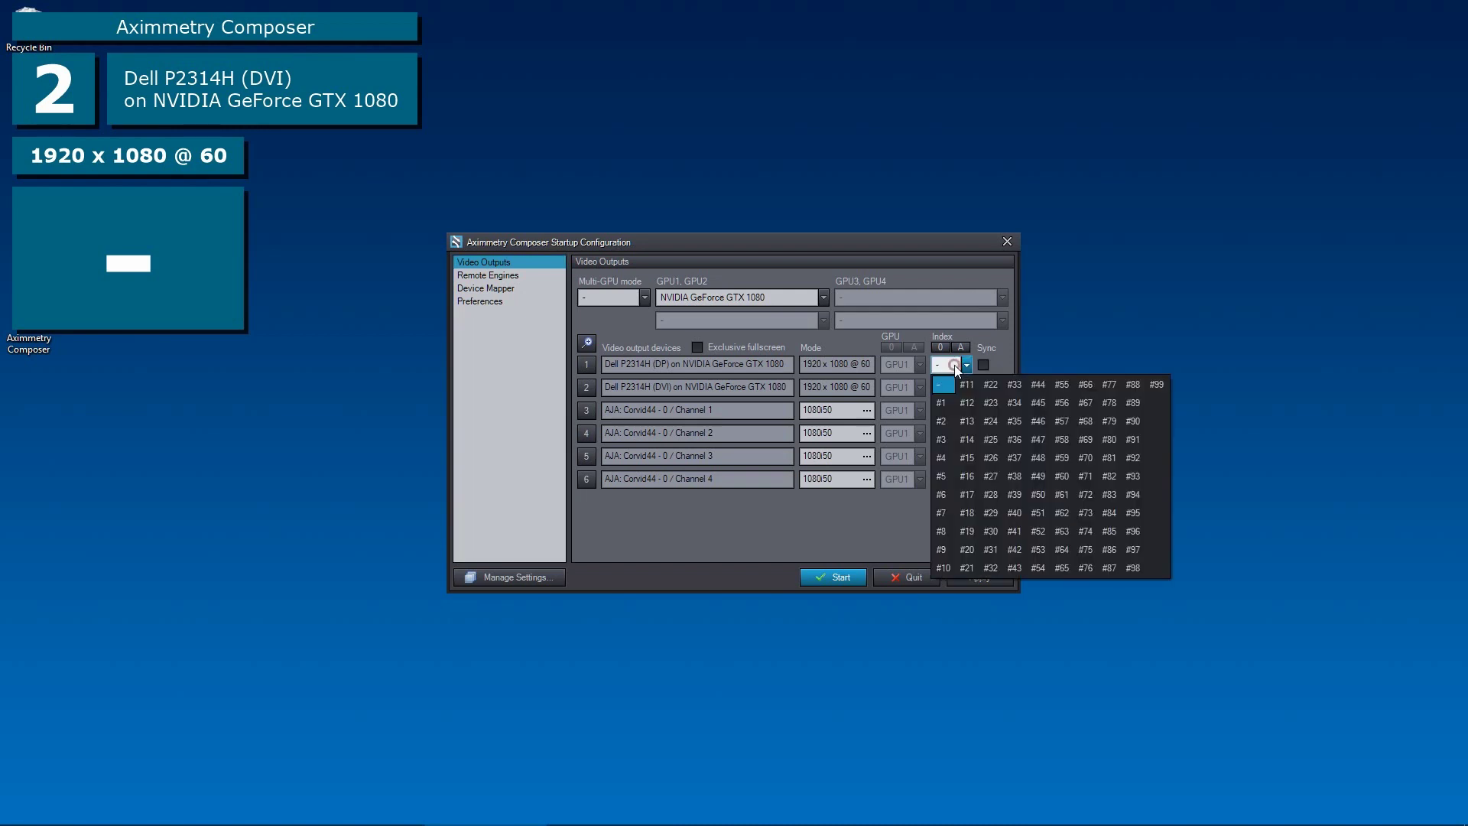
click(943, 403)
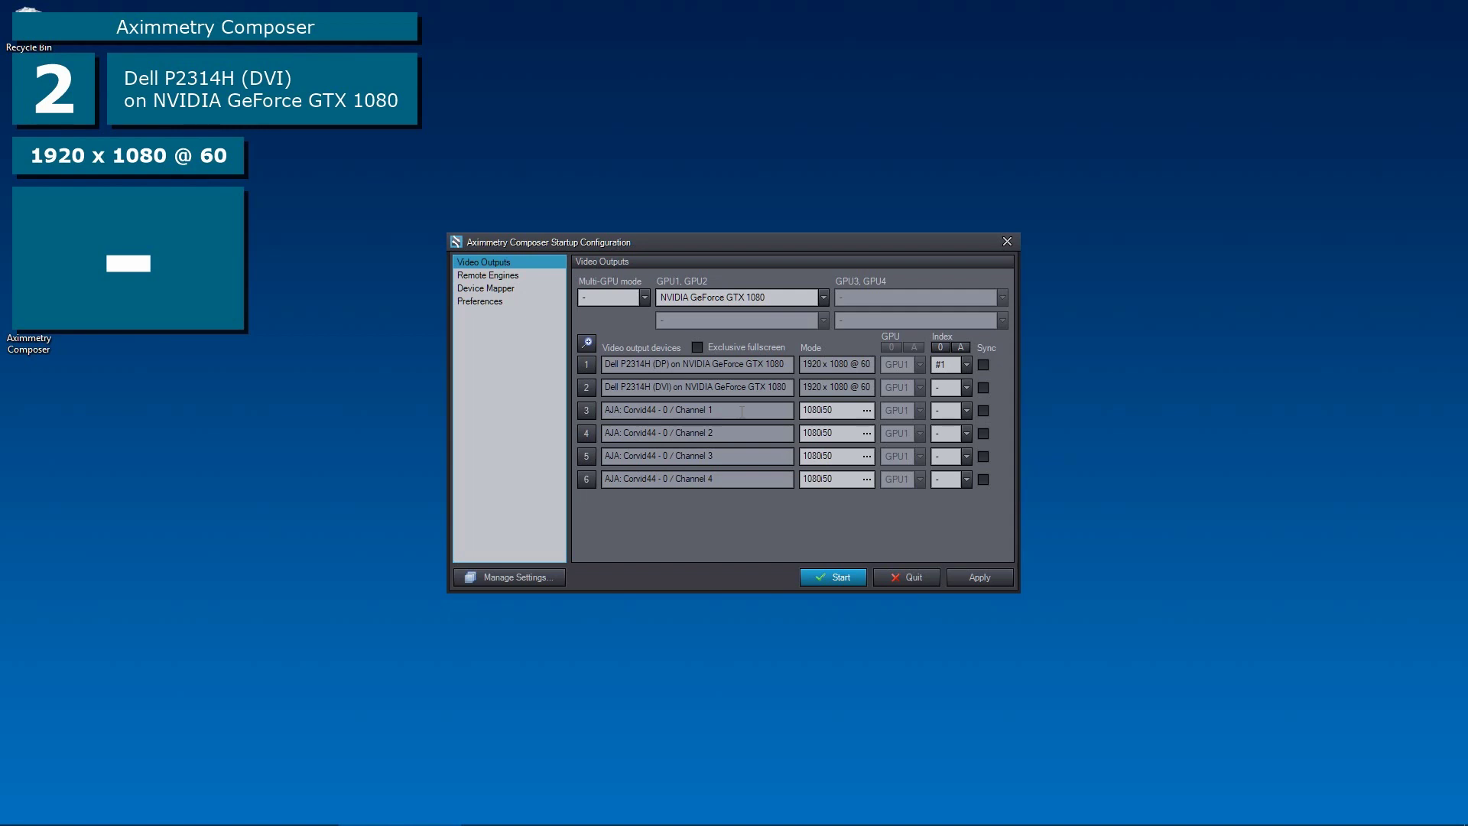
click(948, 411)
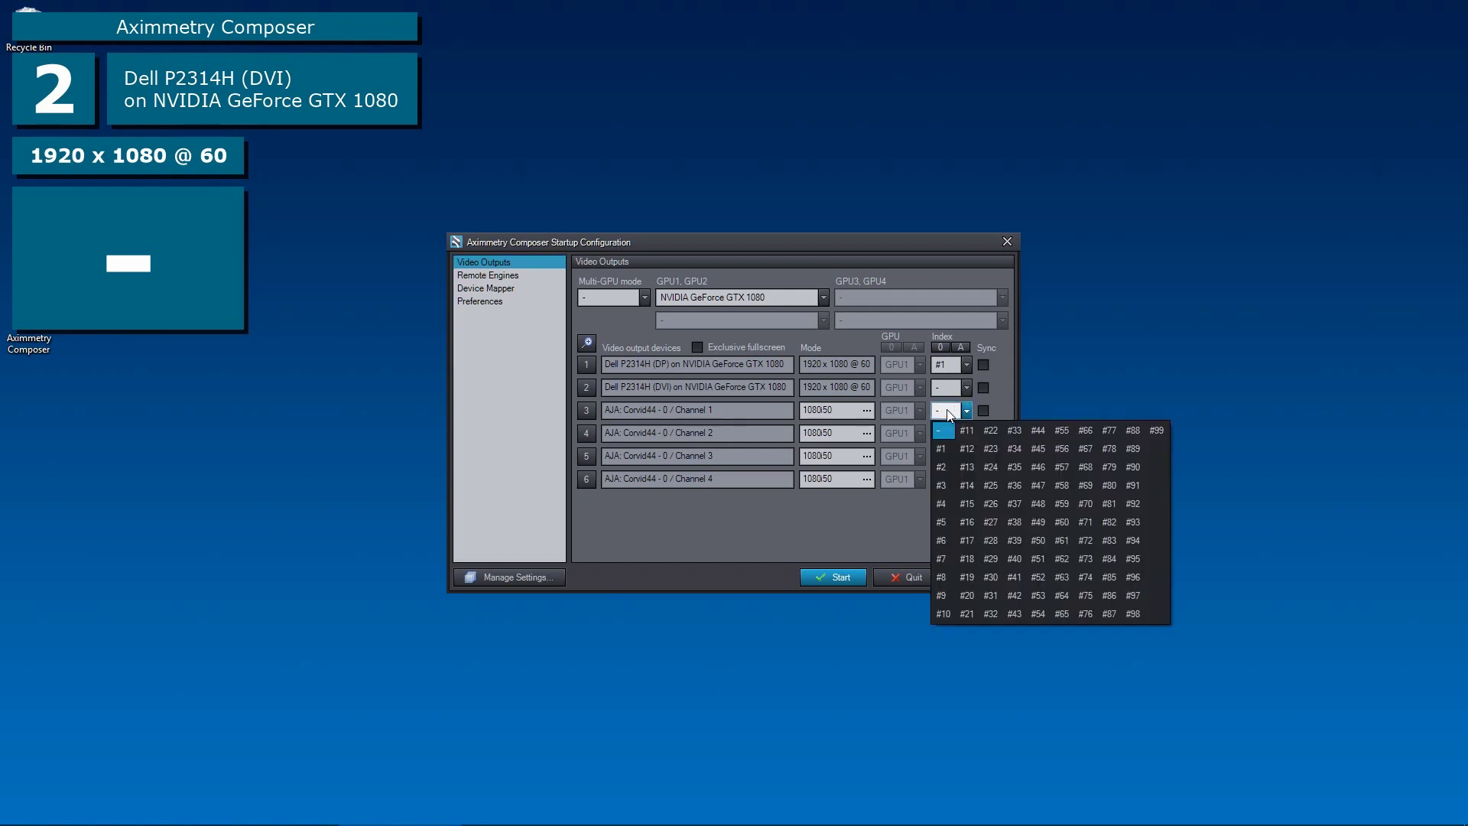
click(944, 467)
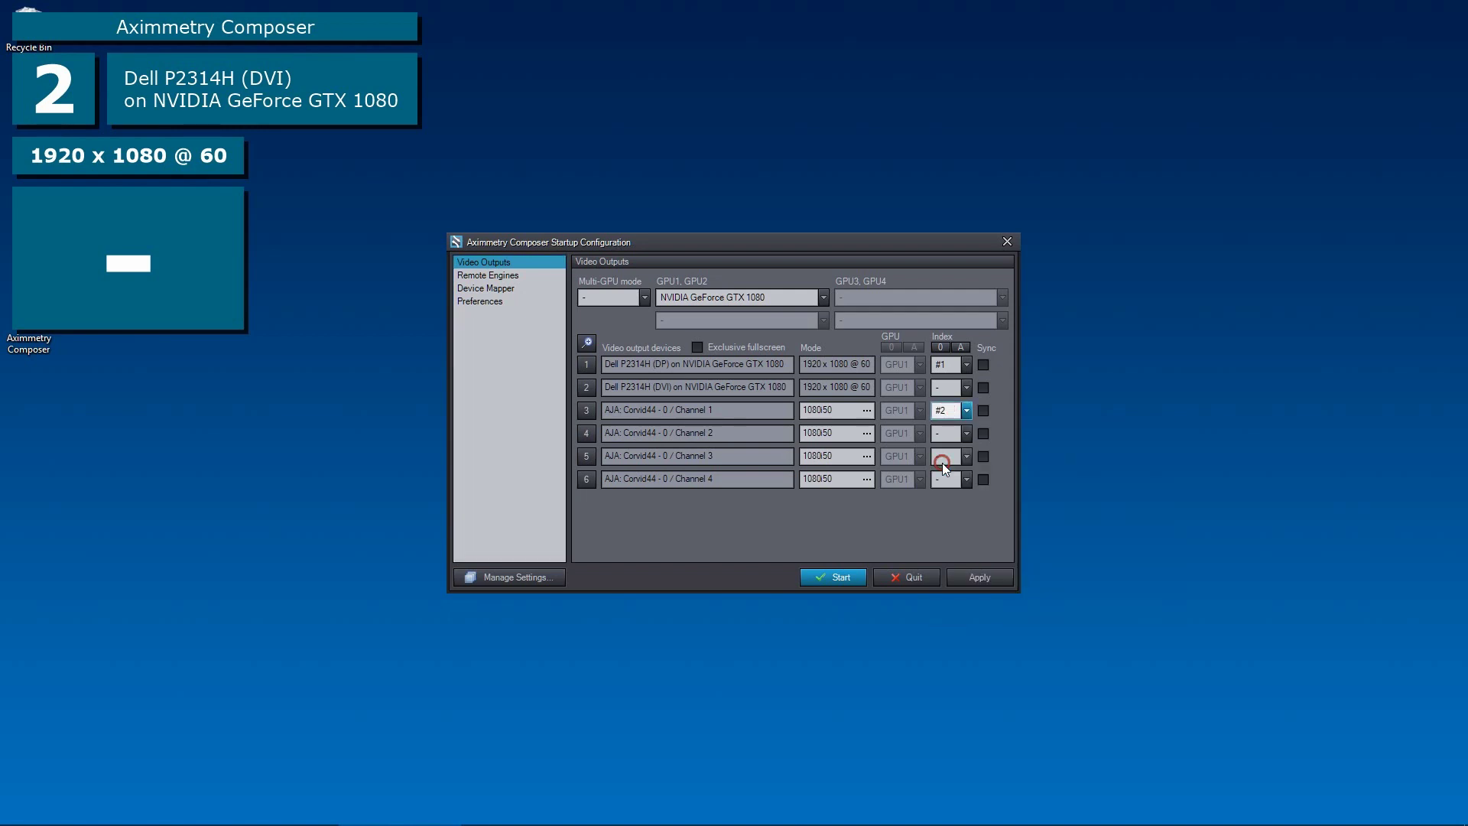
Step: Examine the resolution and frame rate options for the AJA Corvid44 Channel 1 output, leaving its mode settings without applying changes
click(867, 411)
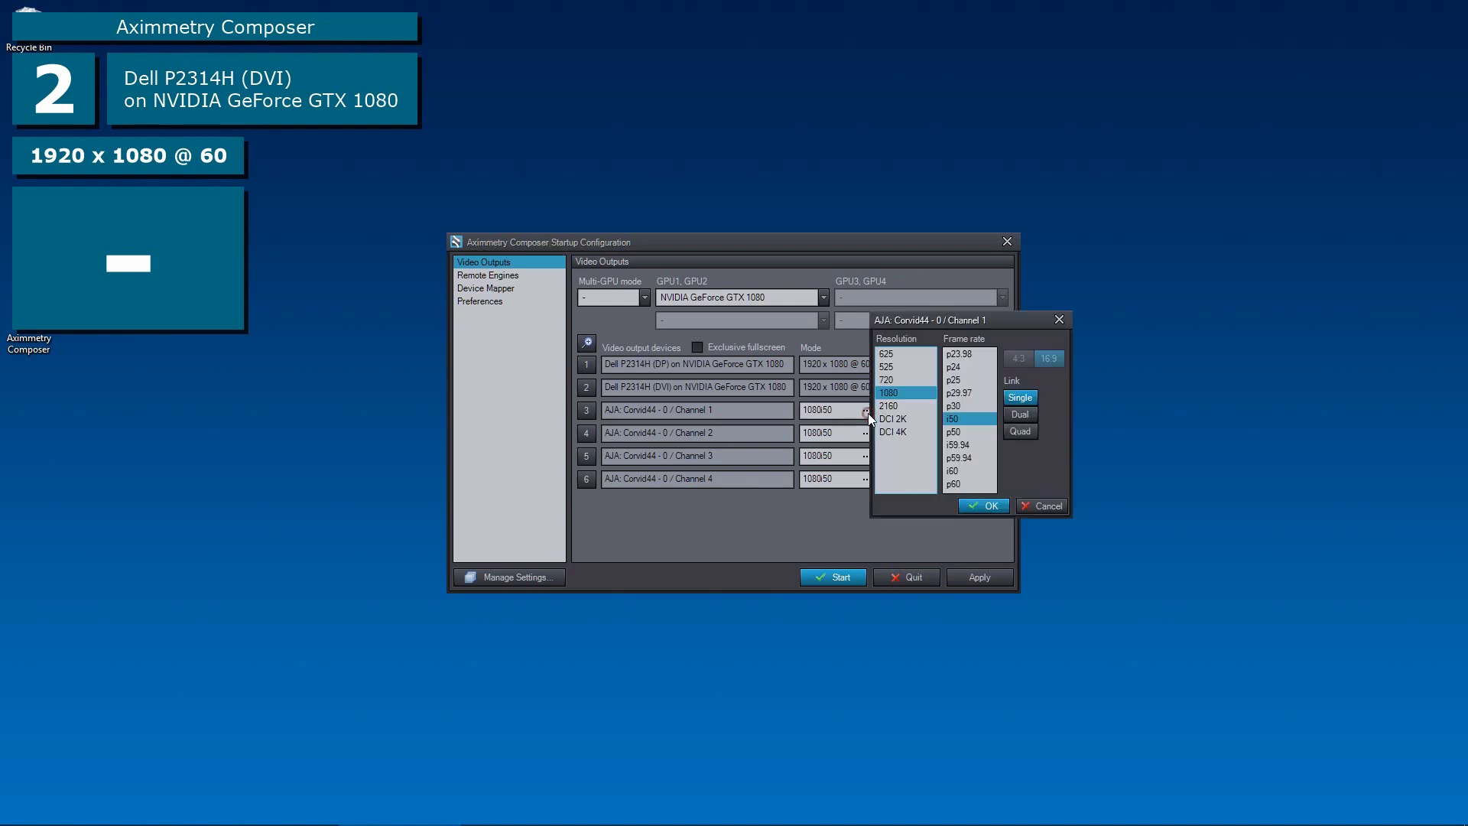
click(902, 364)
click(901, 392)
click(903, 379)
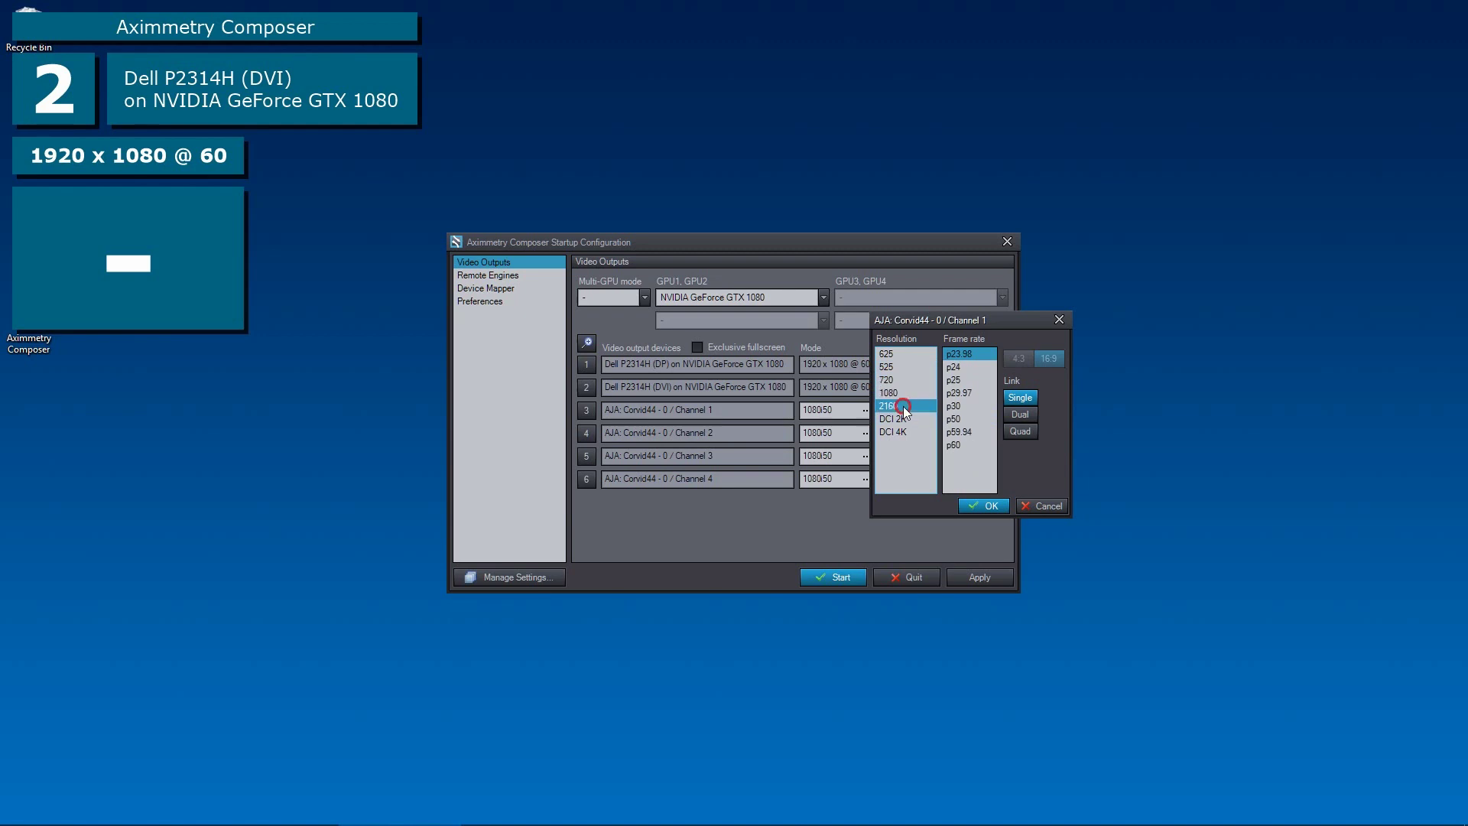
click(902, 390)
click(902, 379)
click(902, 390)
click(902, 380)
click(902, 390)
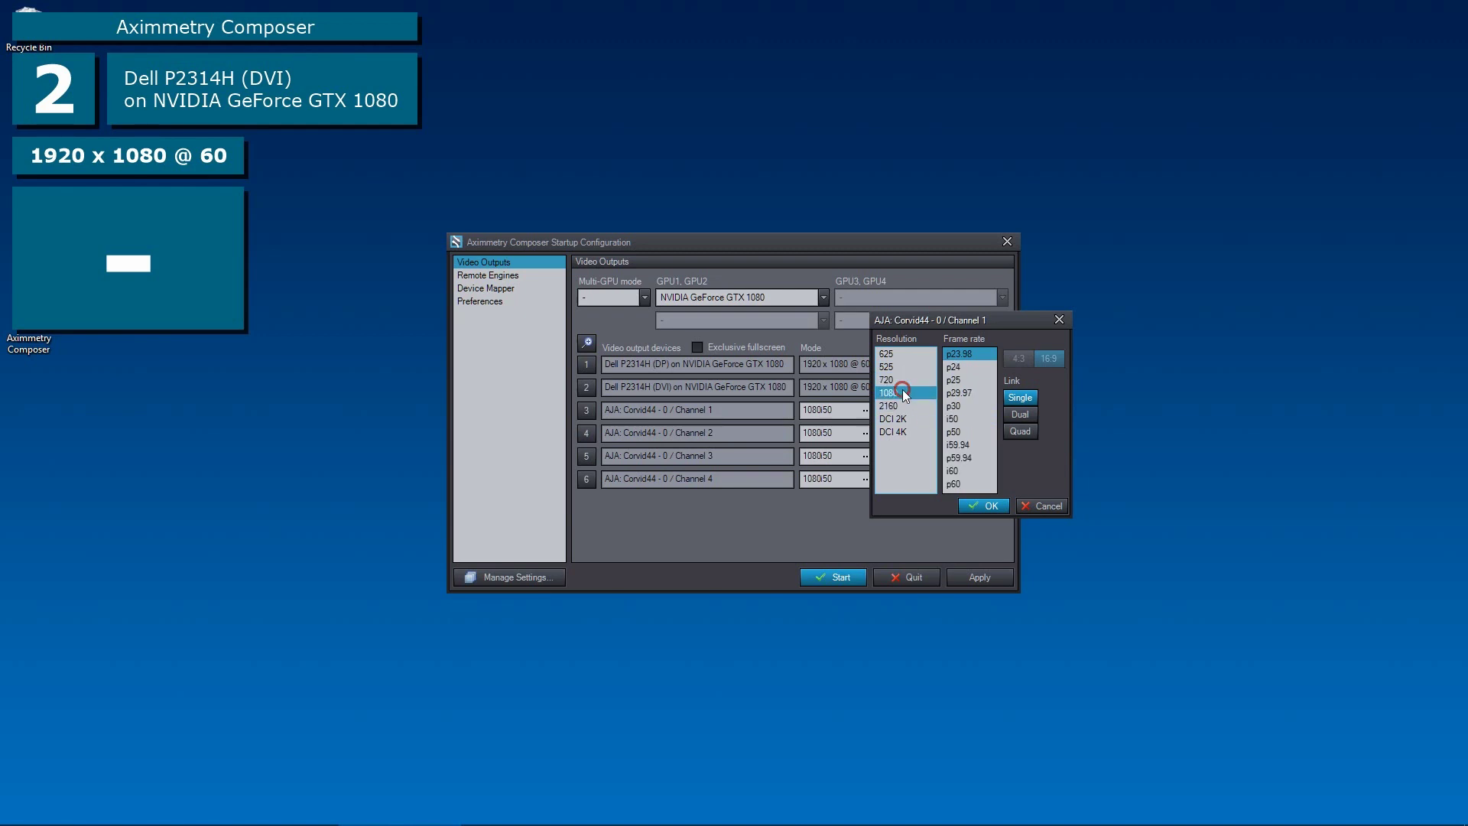
click(965, 417)
click(966, 433)
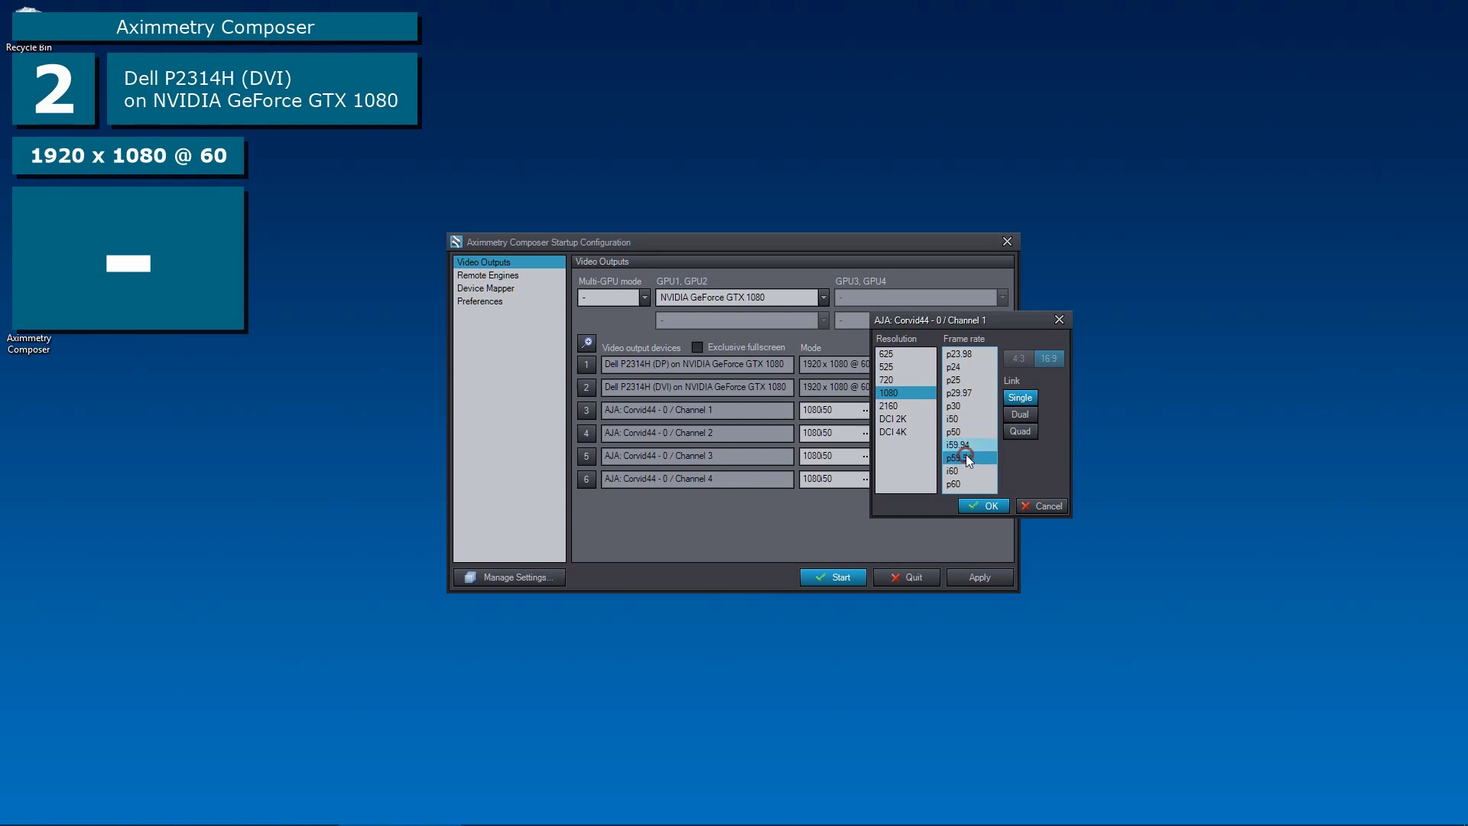
click(1042, 504)
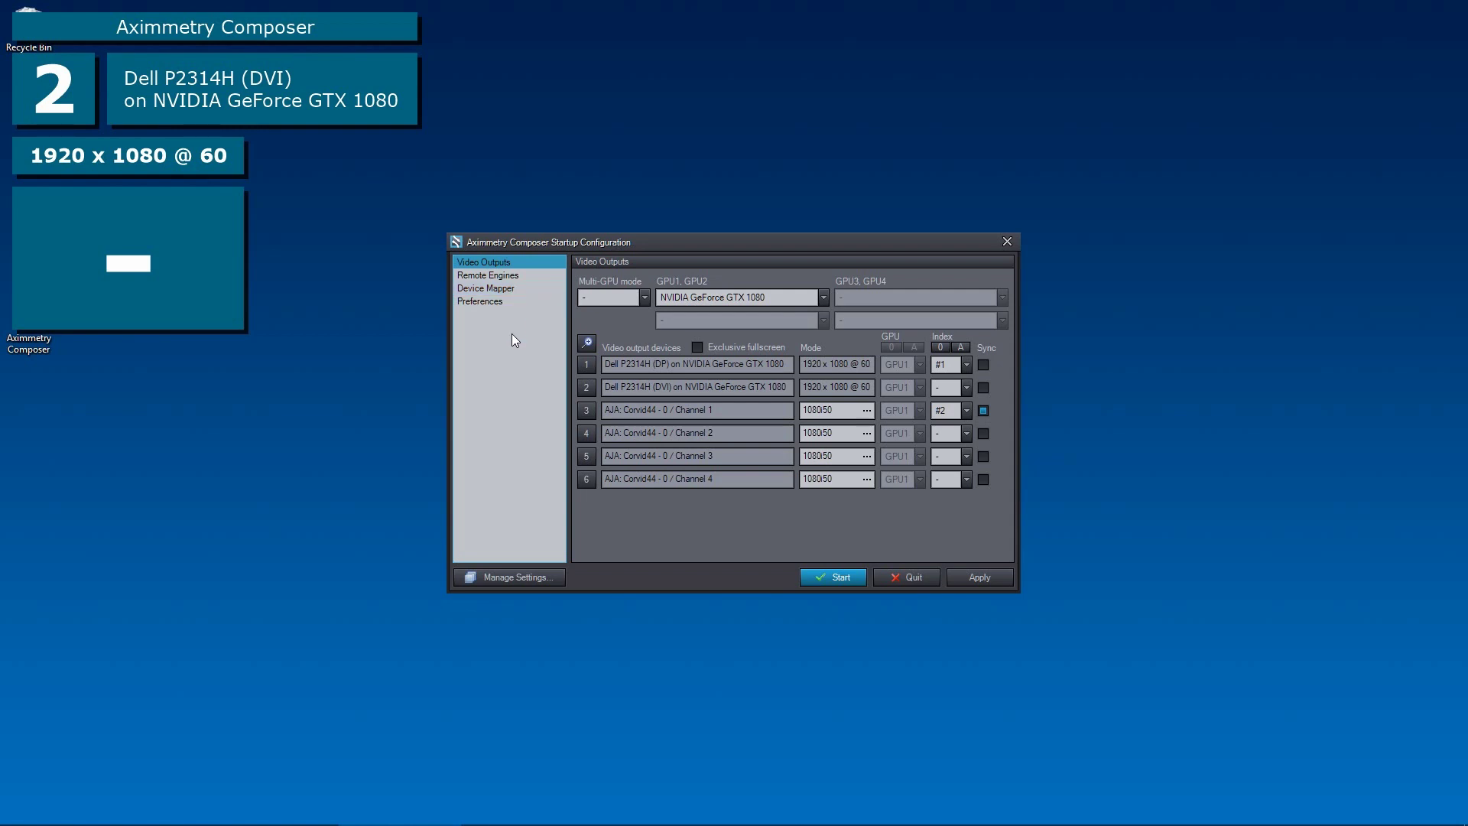
Step: Map AJA Corvid44 Channels 2, 3 and 4 as video devices #1, #2 and #3 in the Device Mapper
click(507, 289)
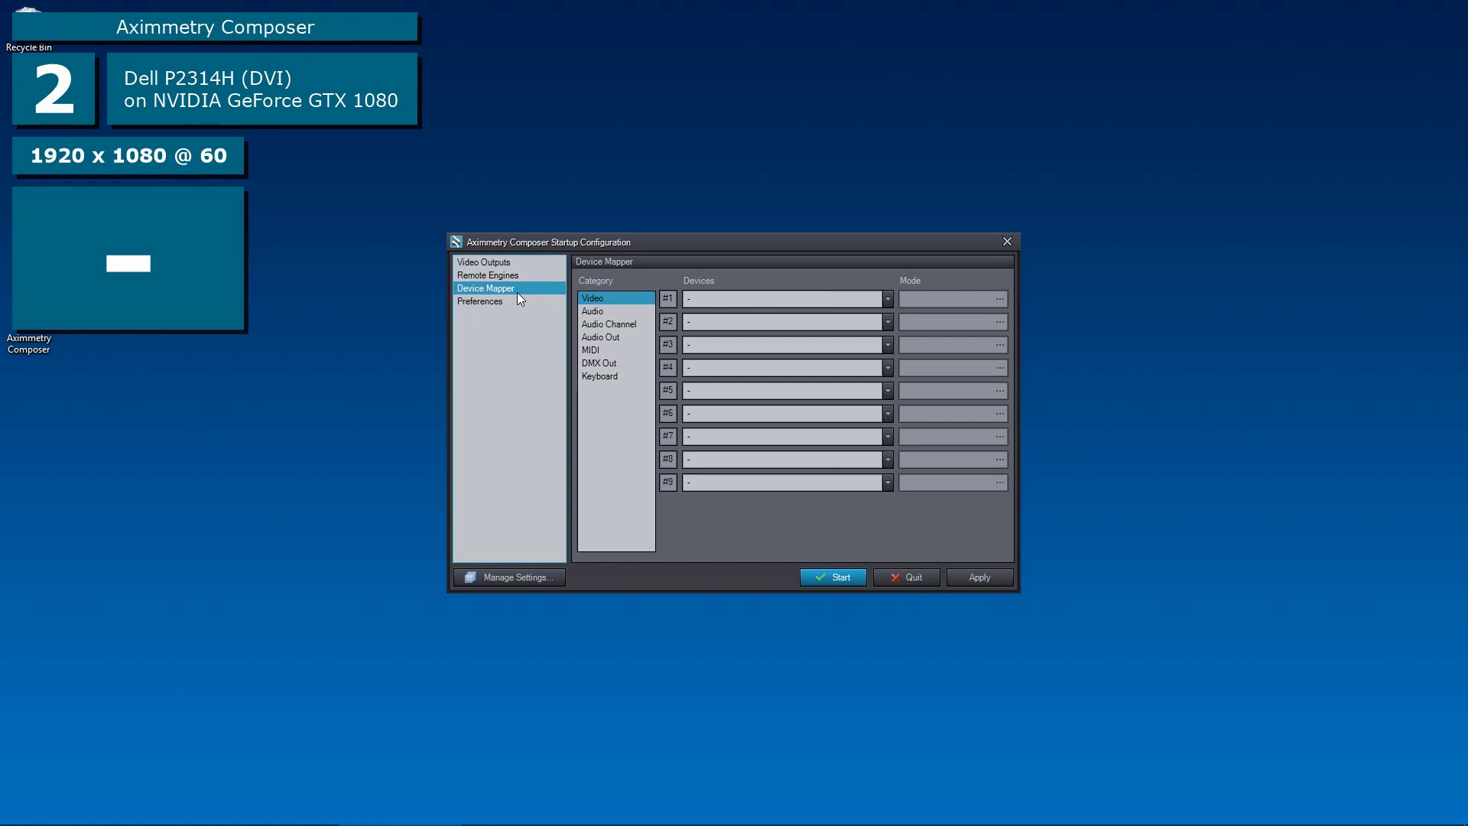
click(602, 298)
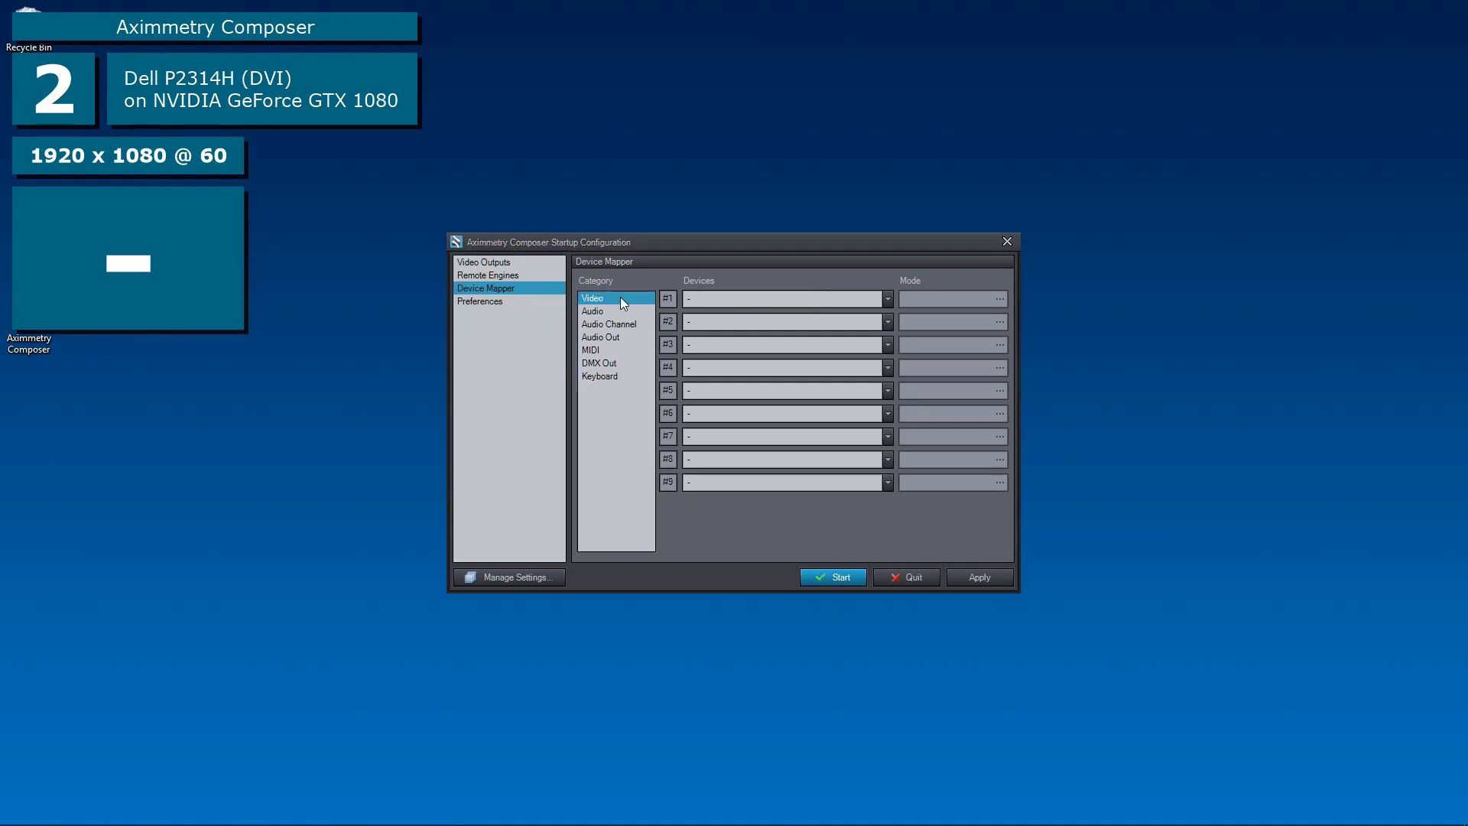
click(620, 297)
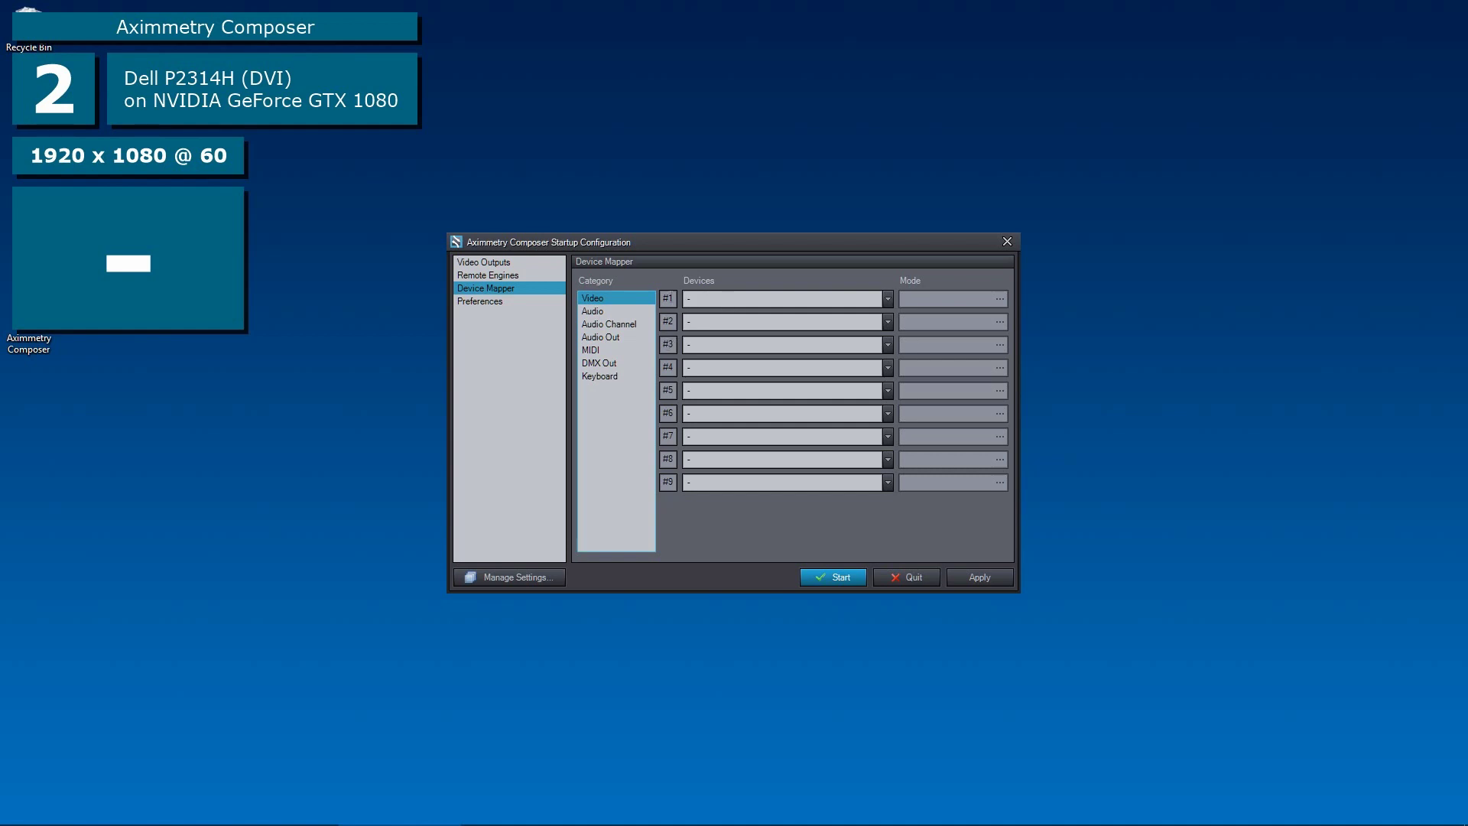
click(837, 299)
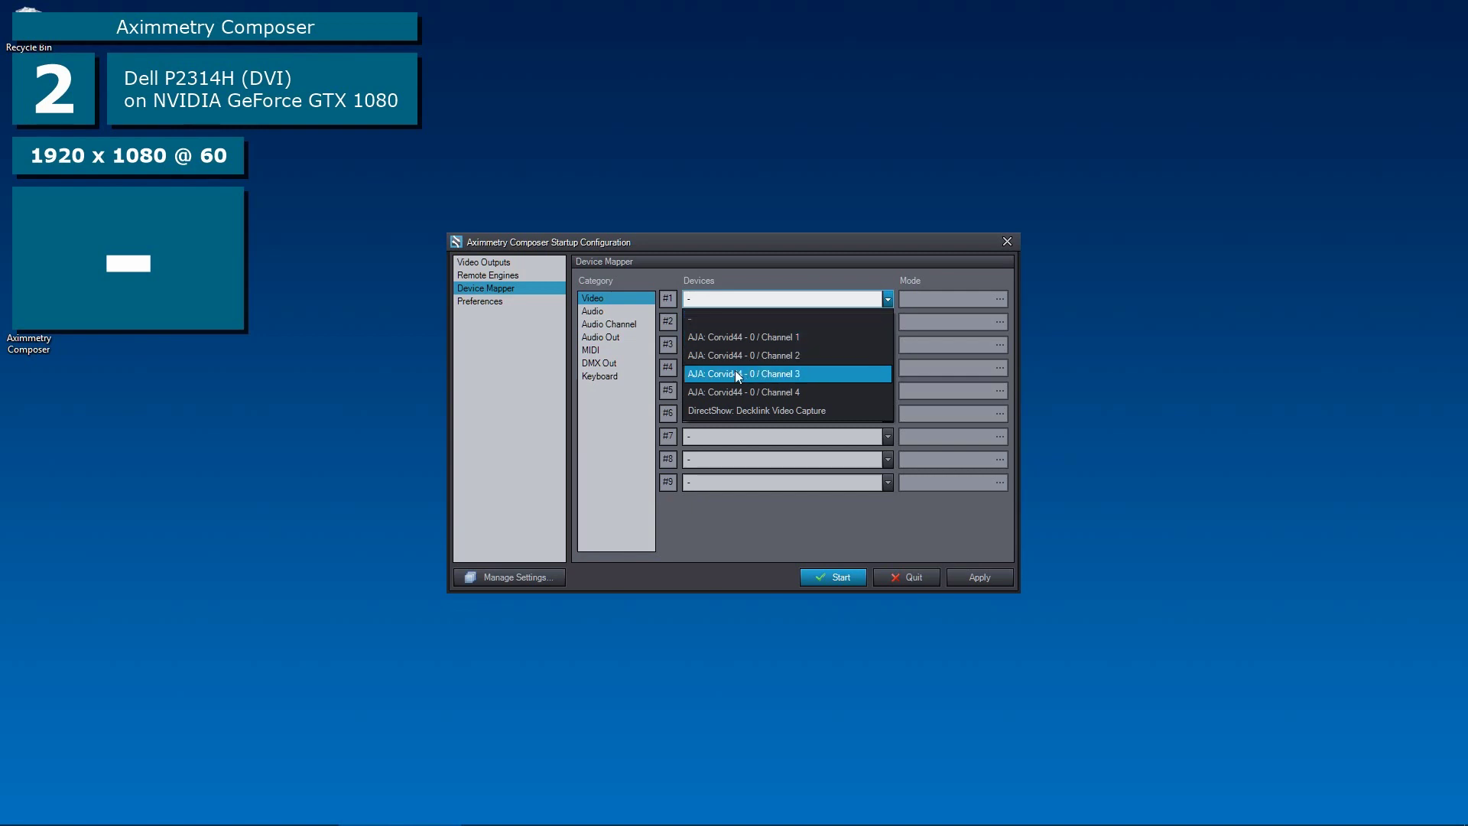
click(809, 356)
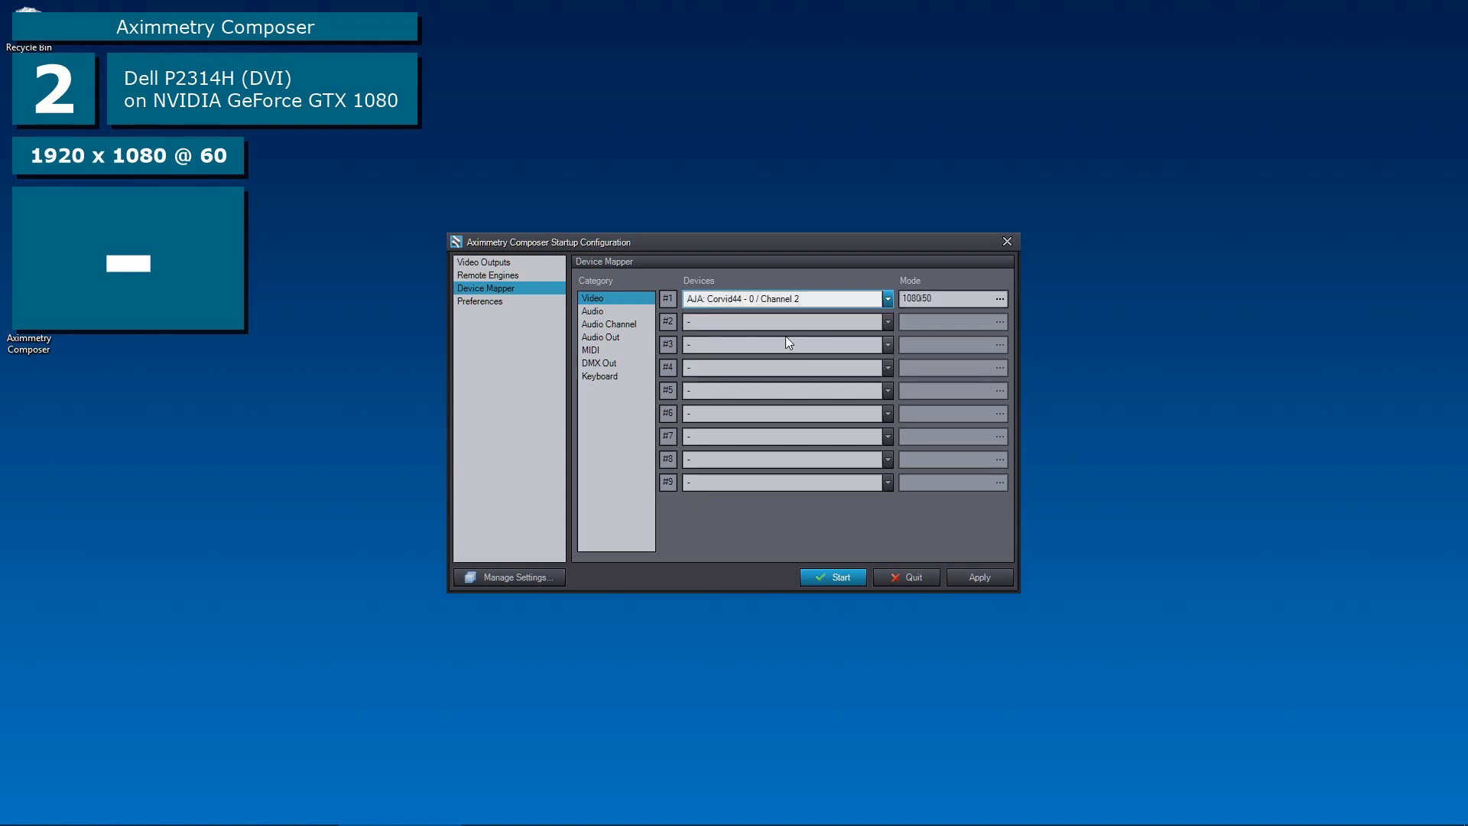
click(809, 321)
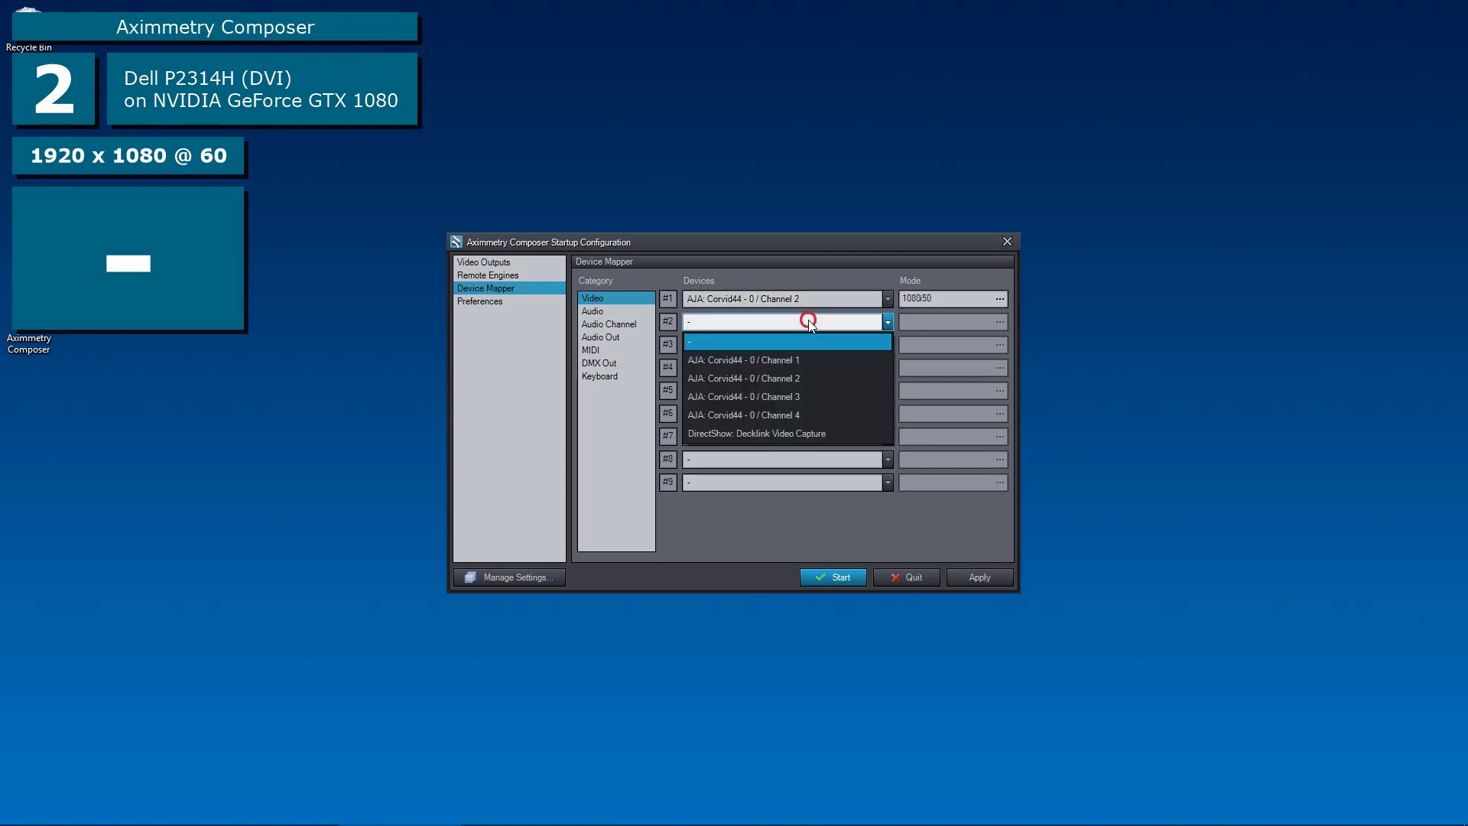
click(800, 395)
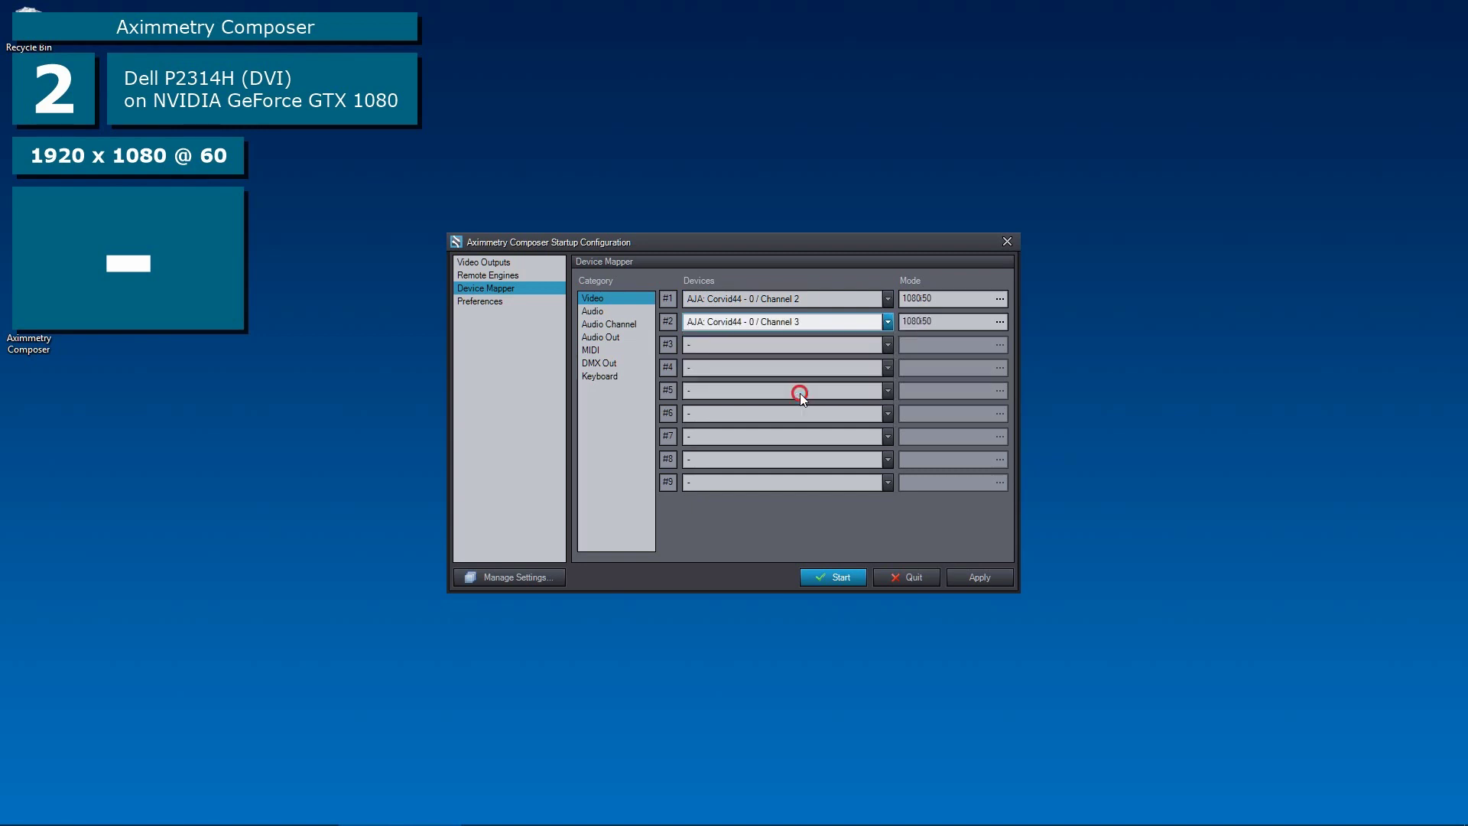
click(789, 343)
click(791, 437)
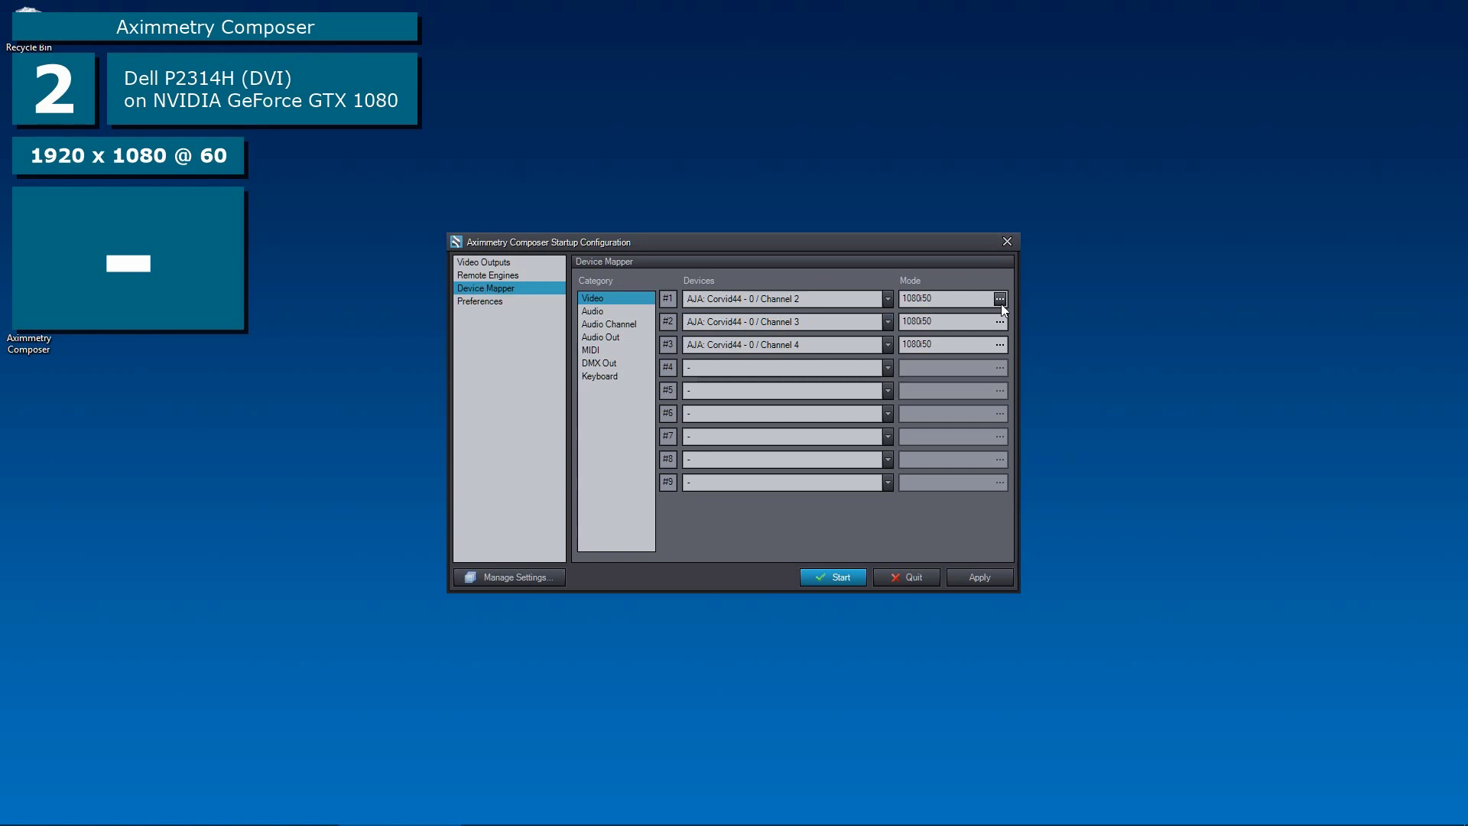
click(1000, 301)
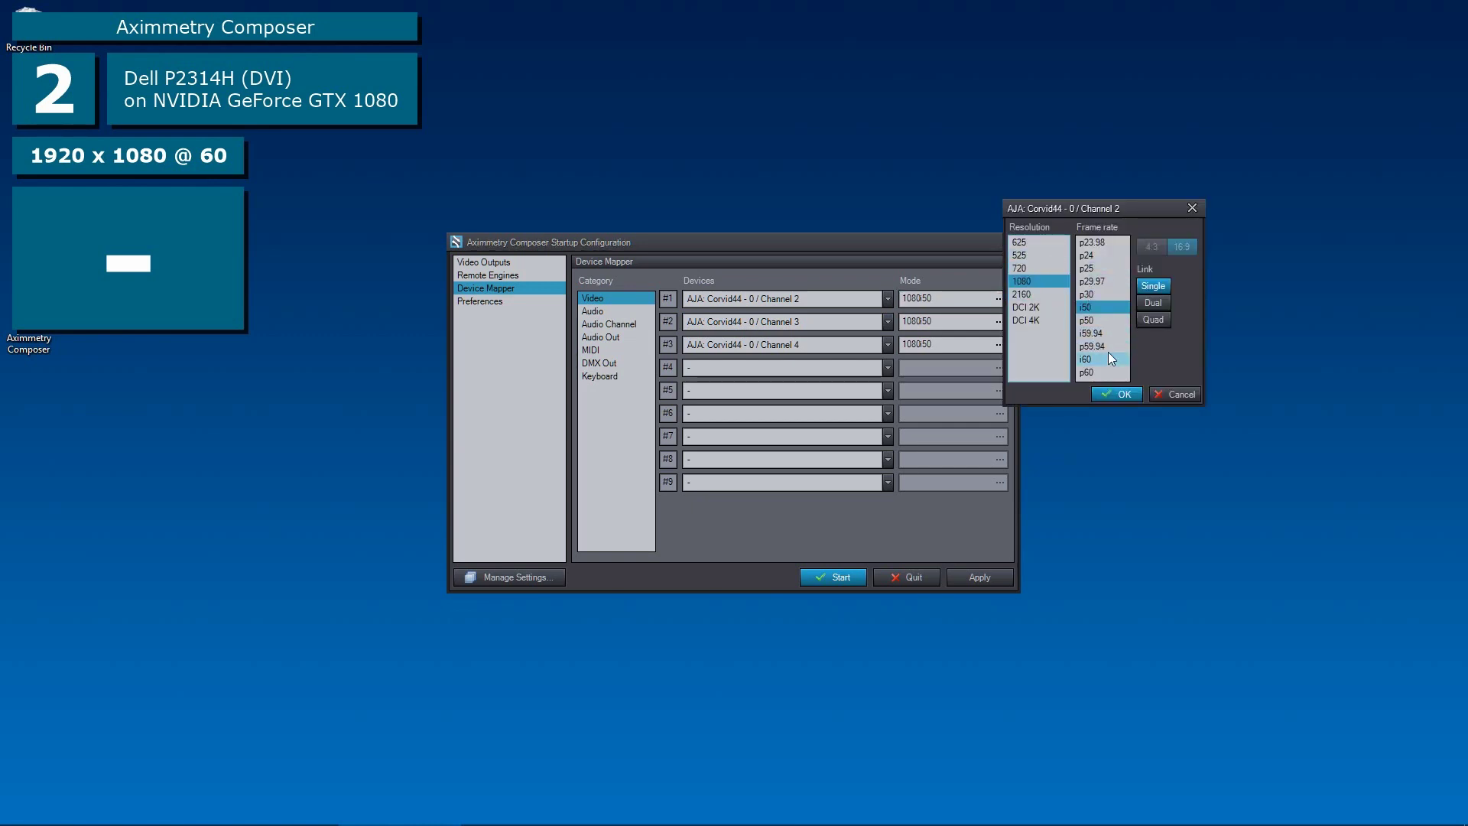
click(1162, 394)
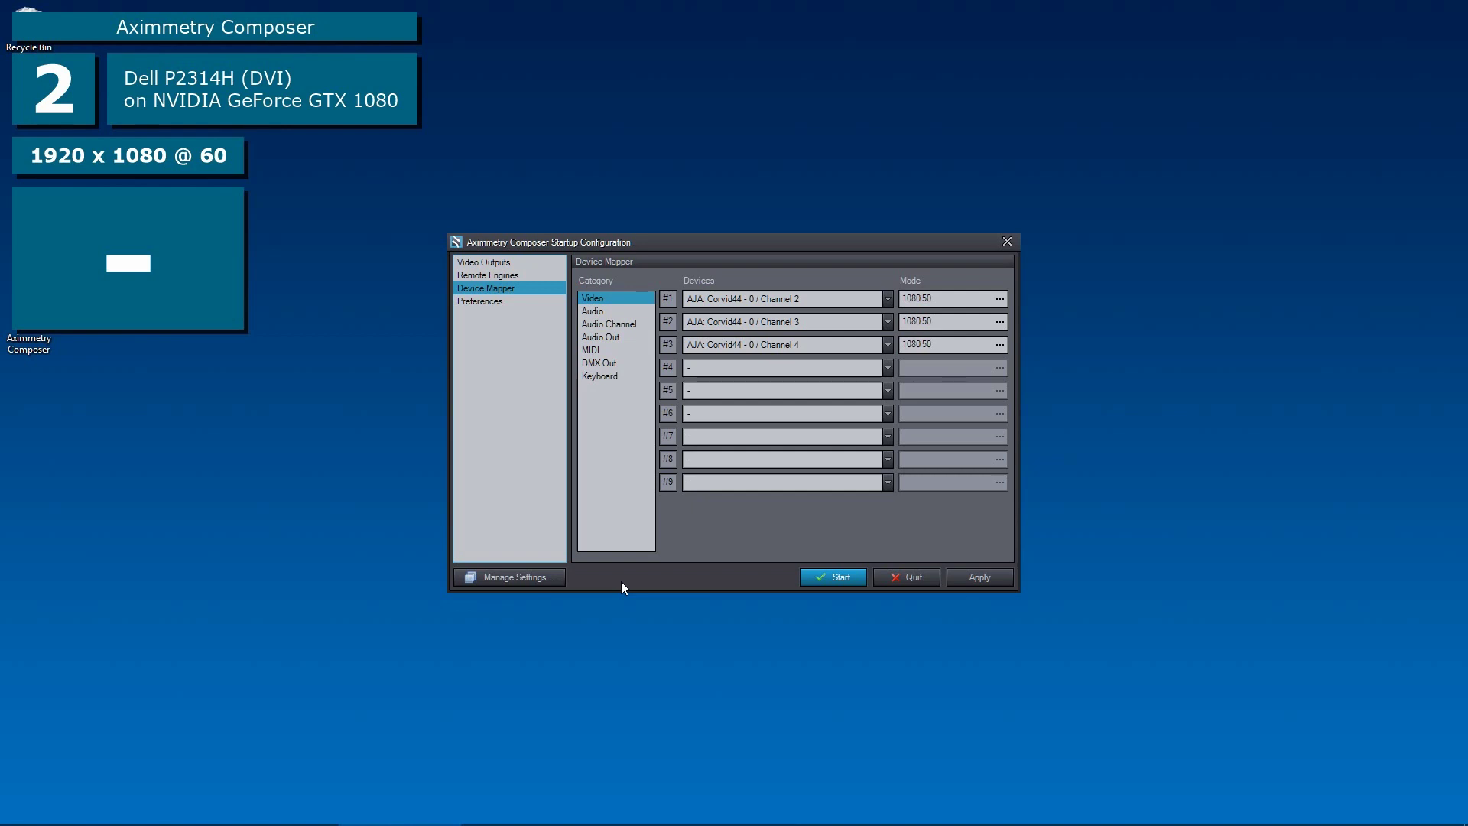
Step: Back up the settings to the desktop as test1 and move the backup file to an empty area of the desktop
click(507, 579)
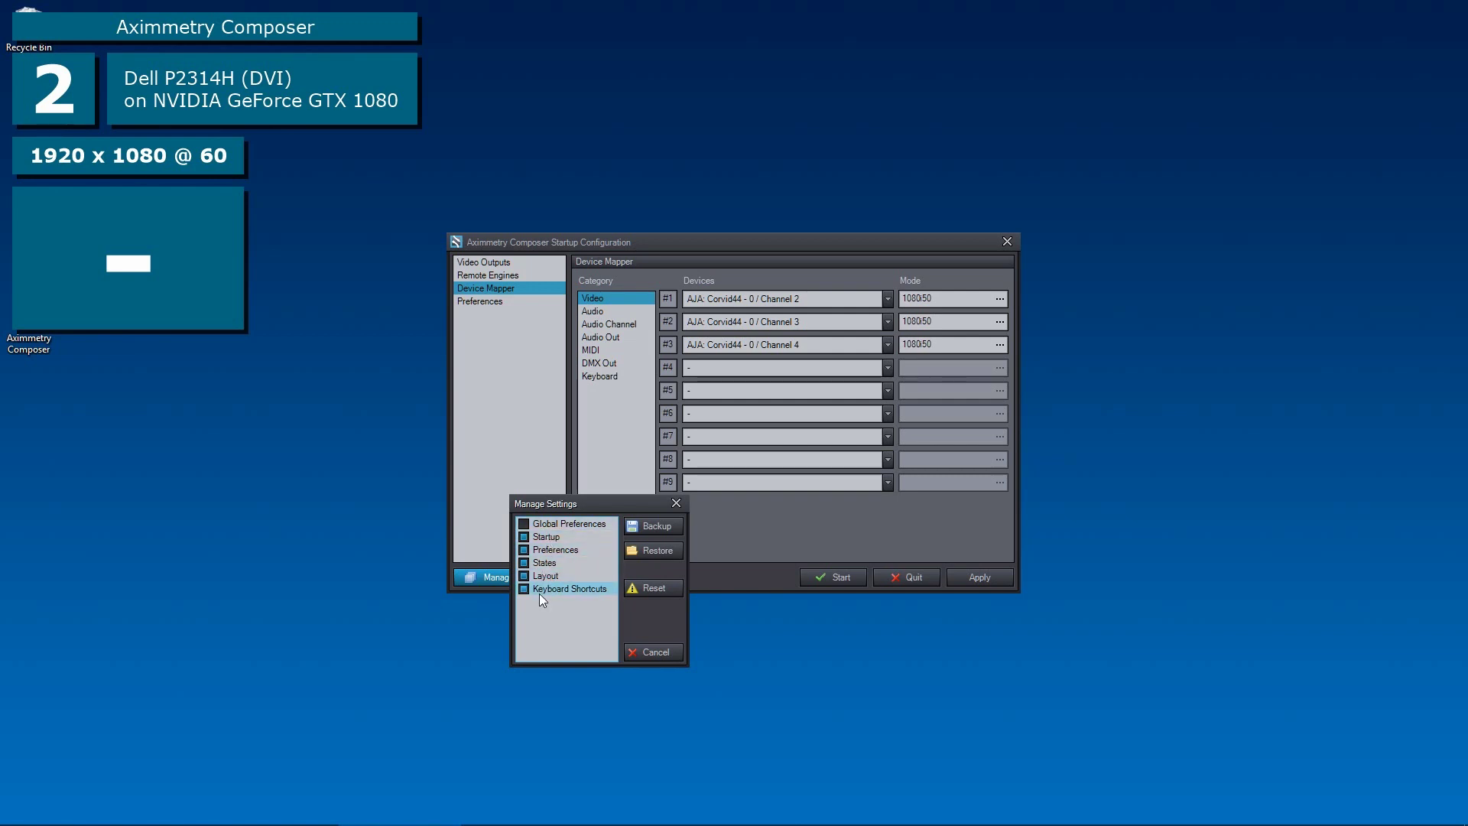
click(697, 547)
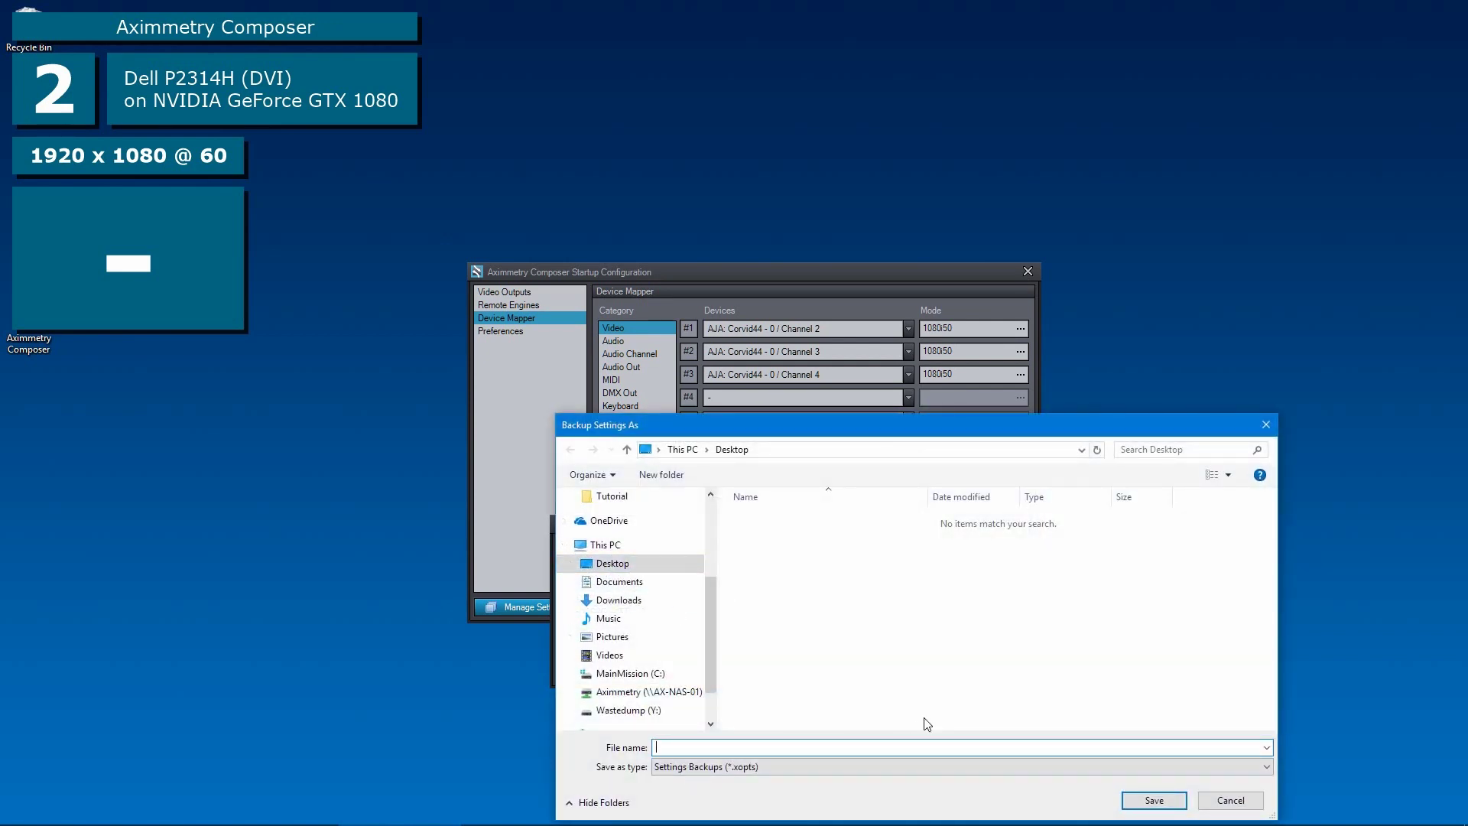
text(test1)
key(Return)
drag(40, 98, 1197, 386)
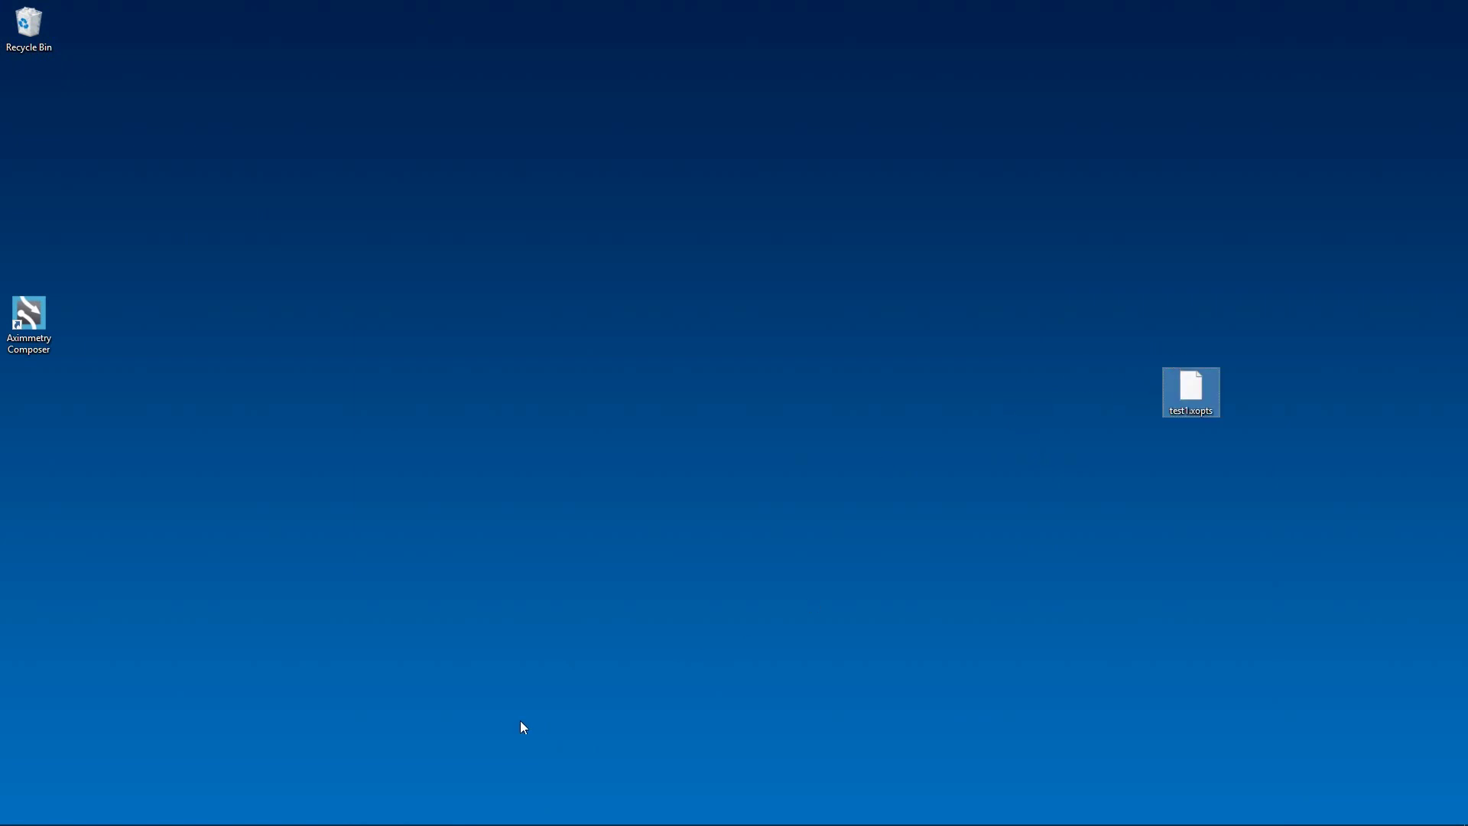
Step: Return to the startup configuration, reset the checked settings categories, and review the Device Mapper and Video Outputs assignments
key(alt+Tab)
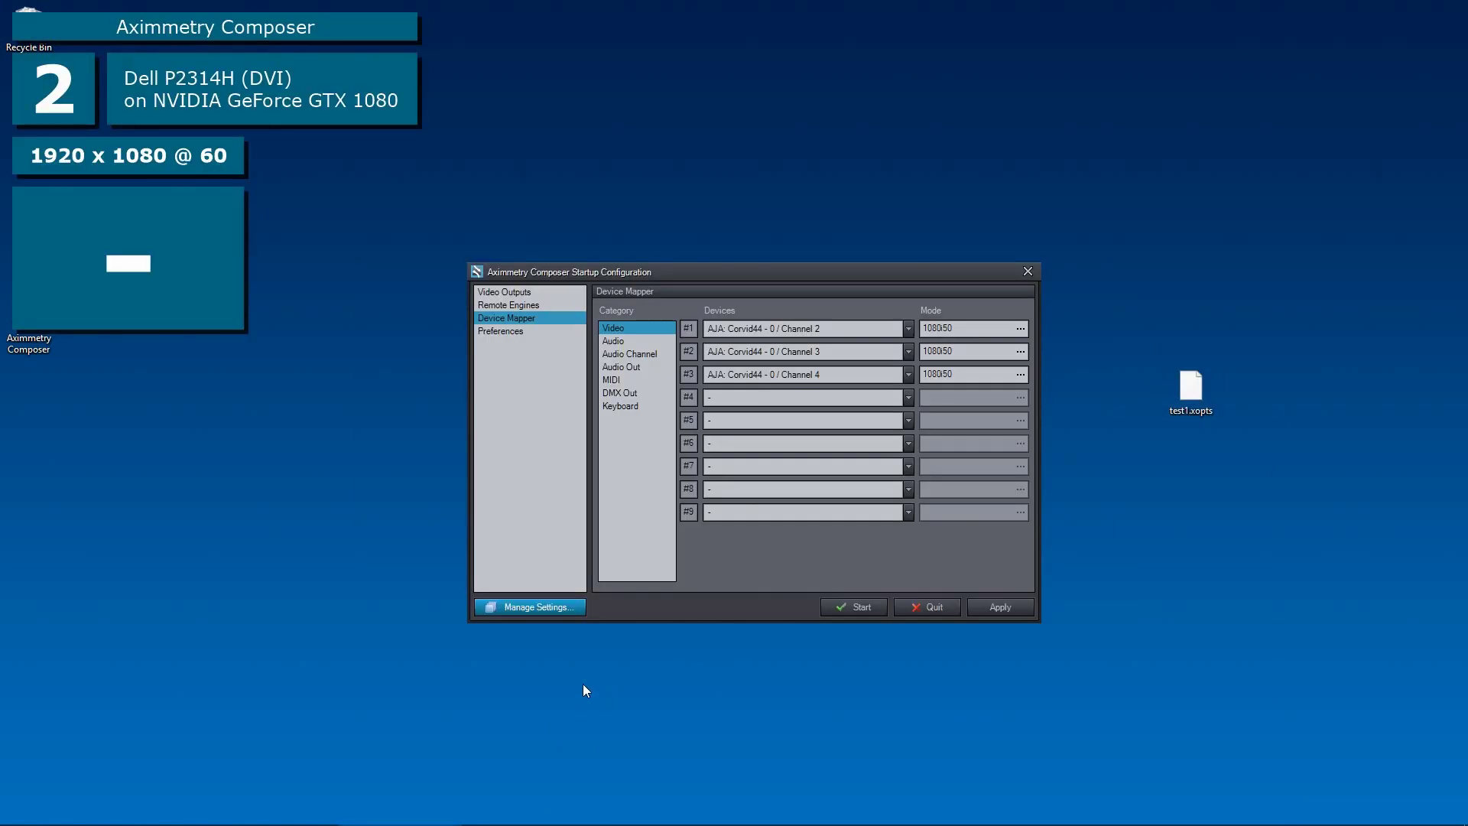
click(565, 610)
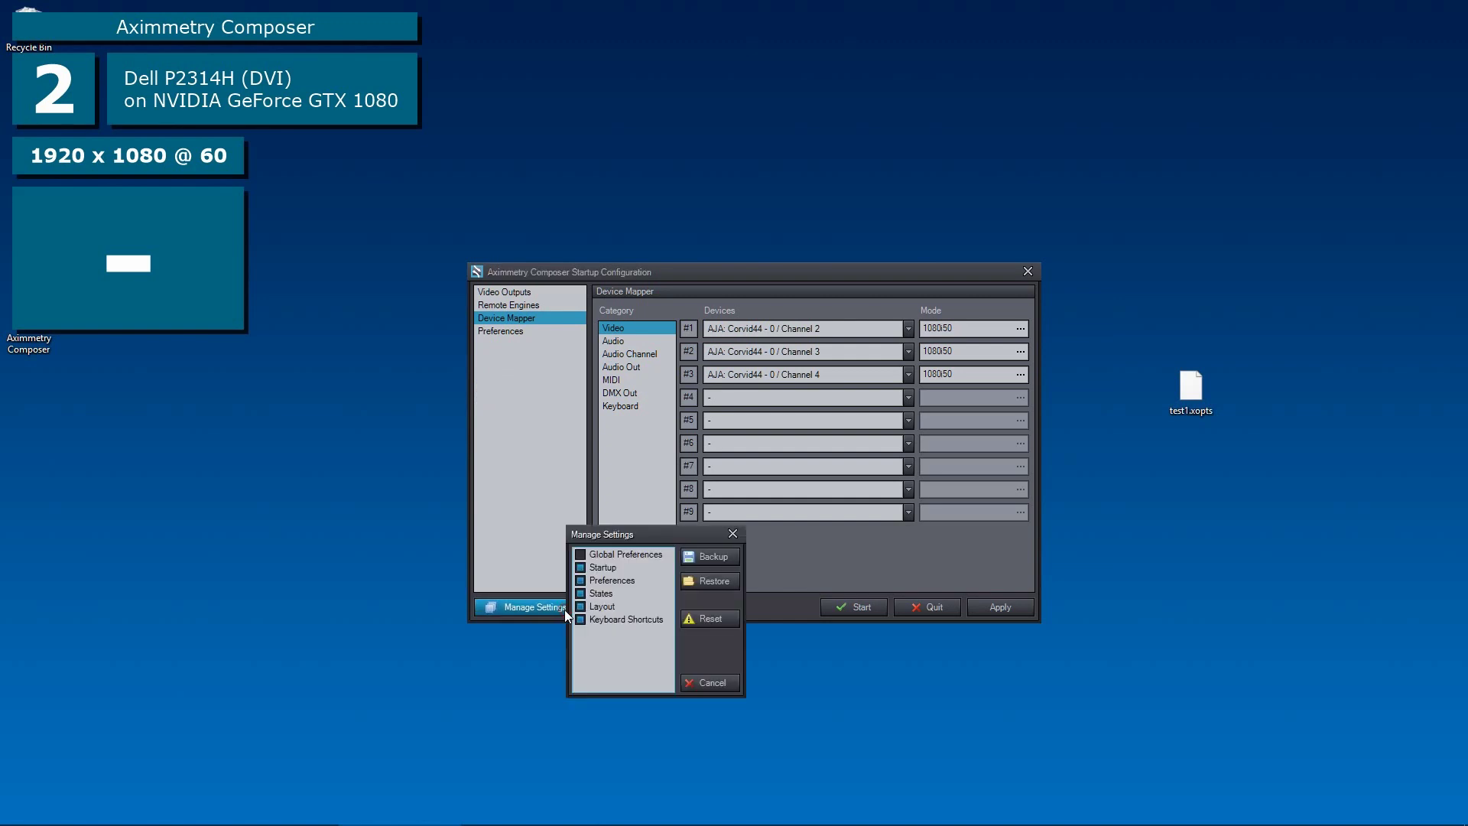
click(706, 619)
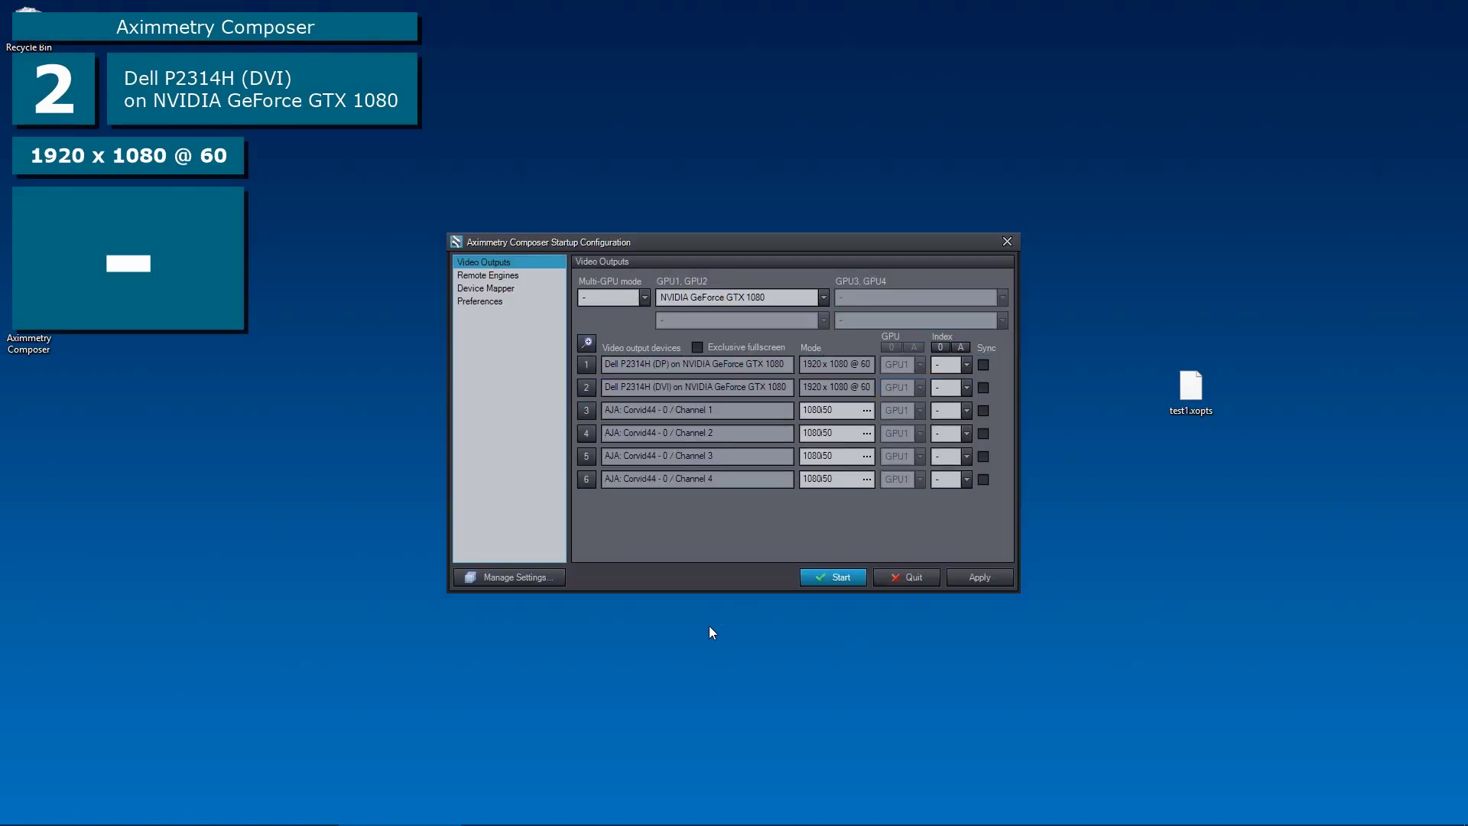
click(509, 292)
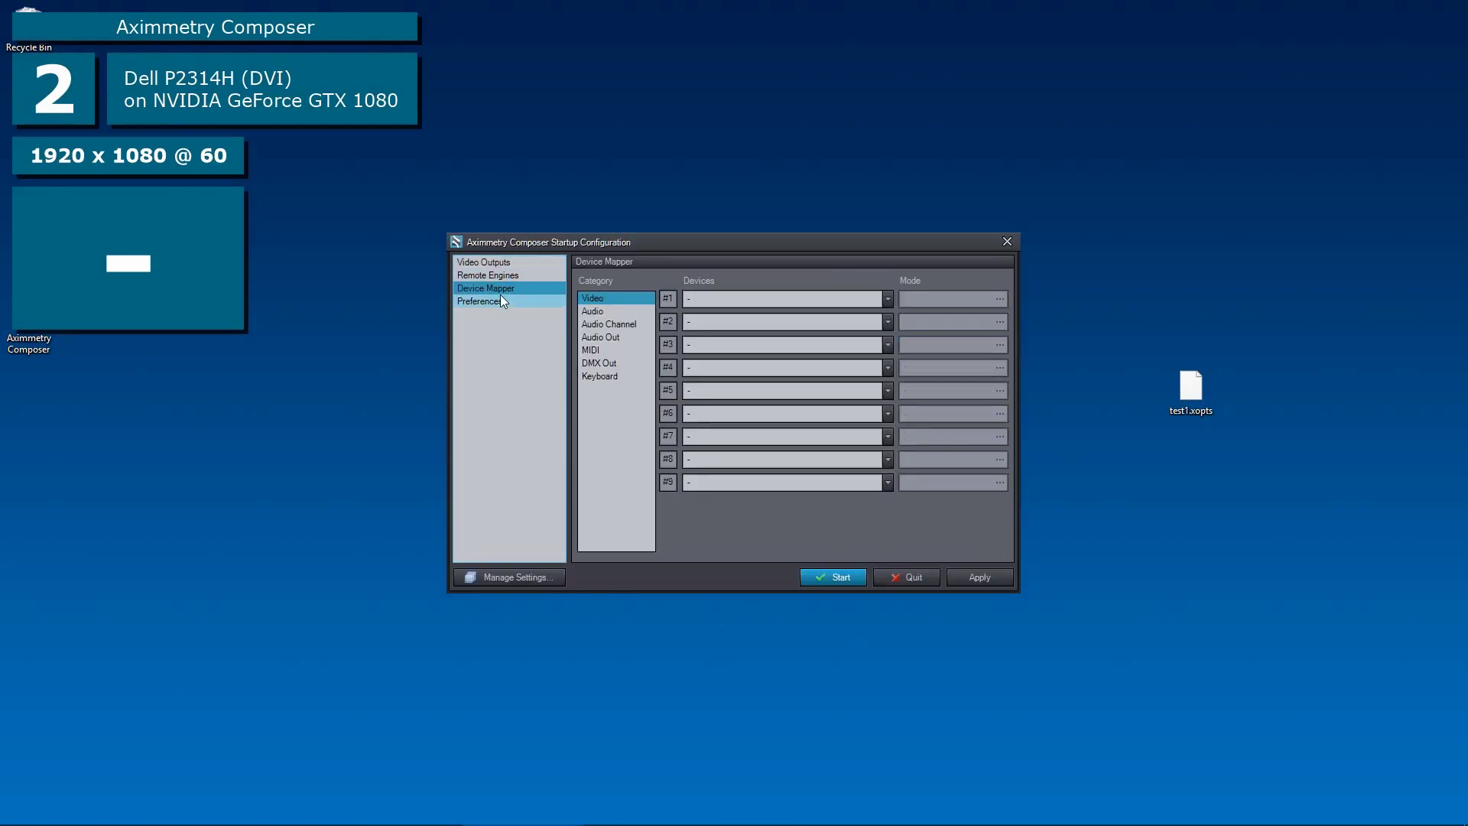
click(508, 274)
click(510, 262)
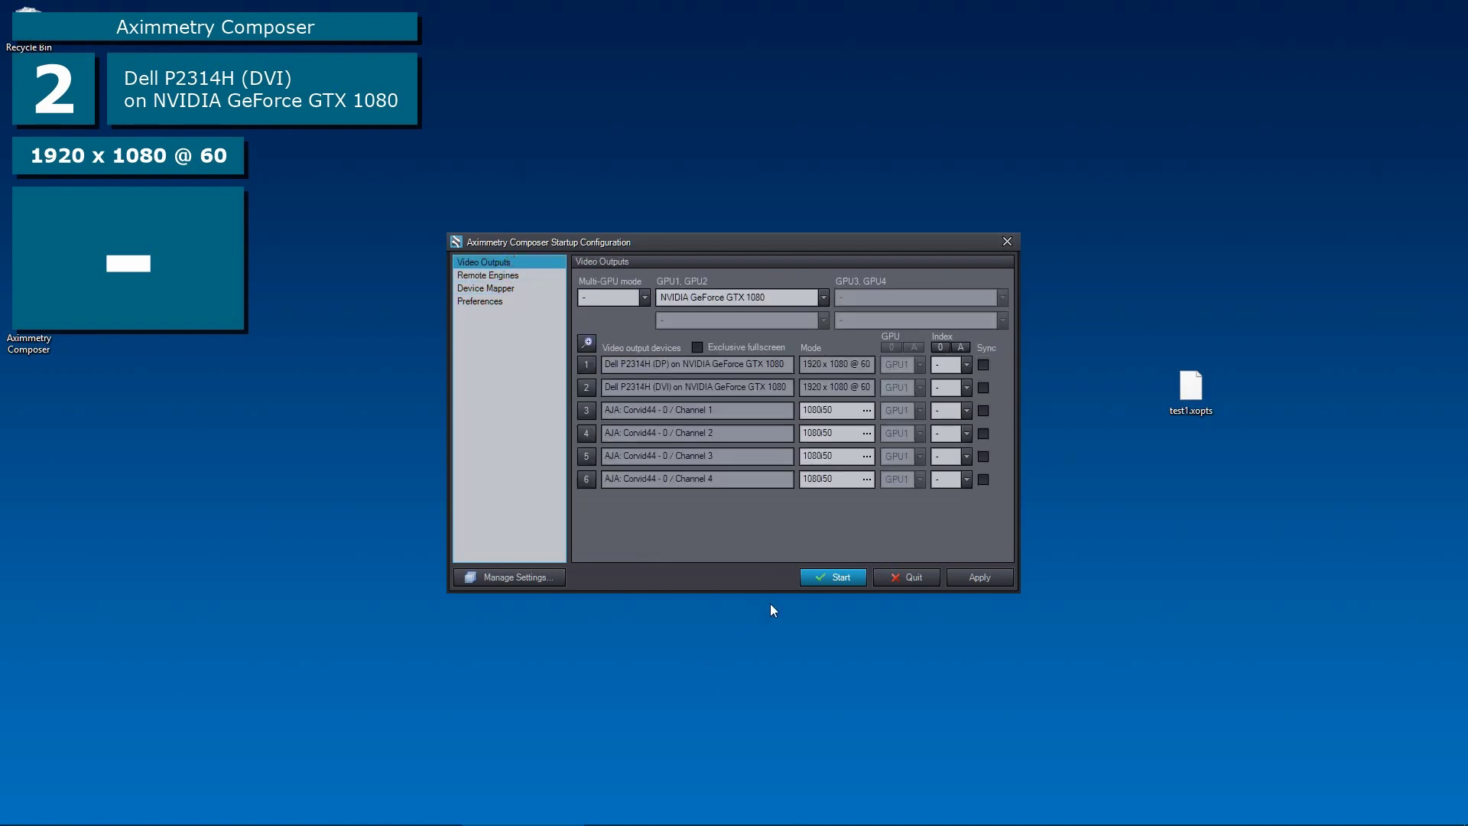
Step: Restore the settings from the test1.xopts backup and check the Device Mapper's video assignments
click(531, 570)
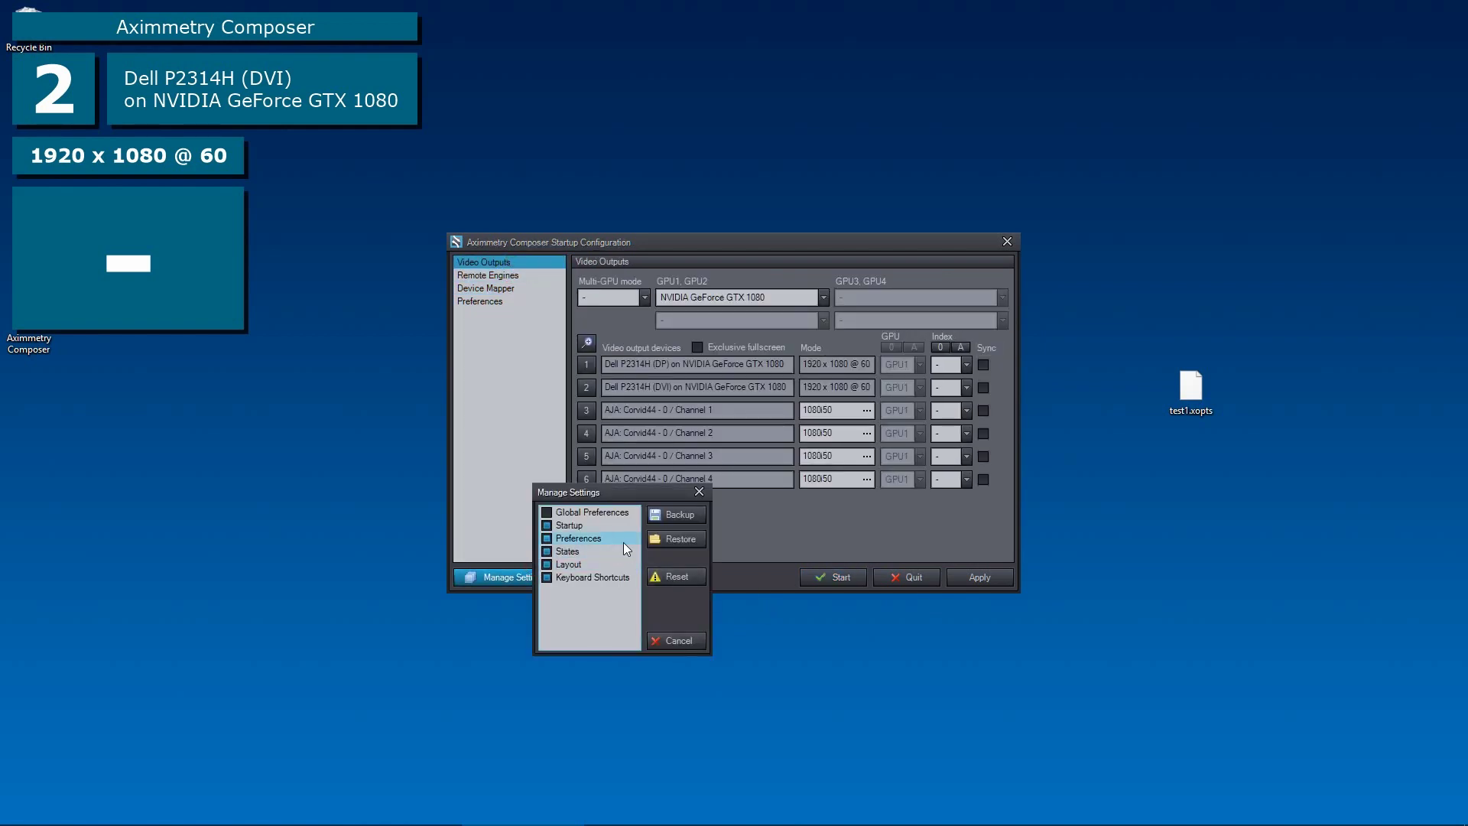
click(696, 540)
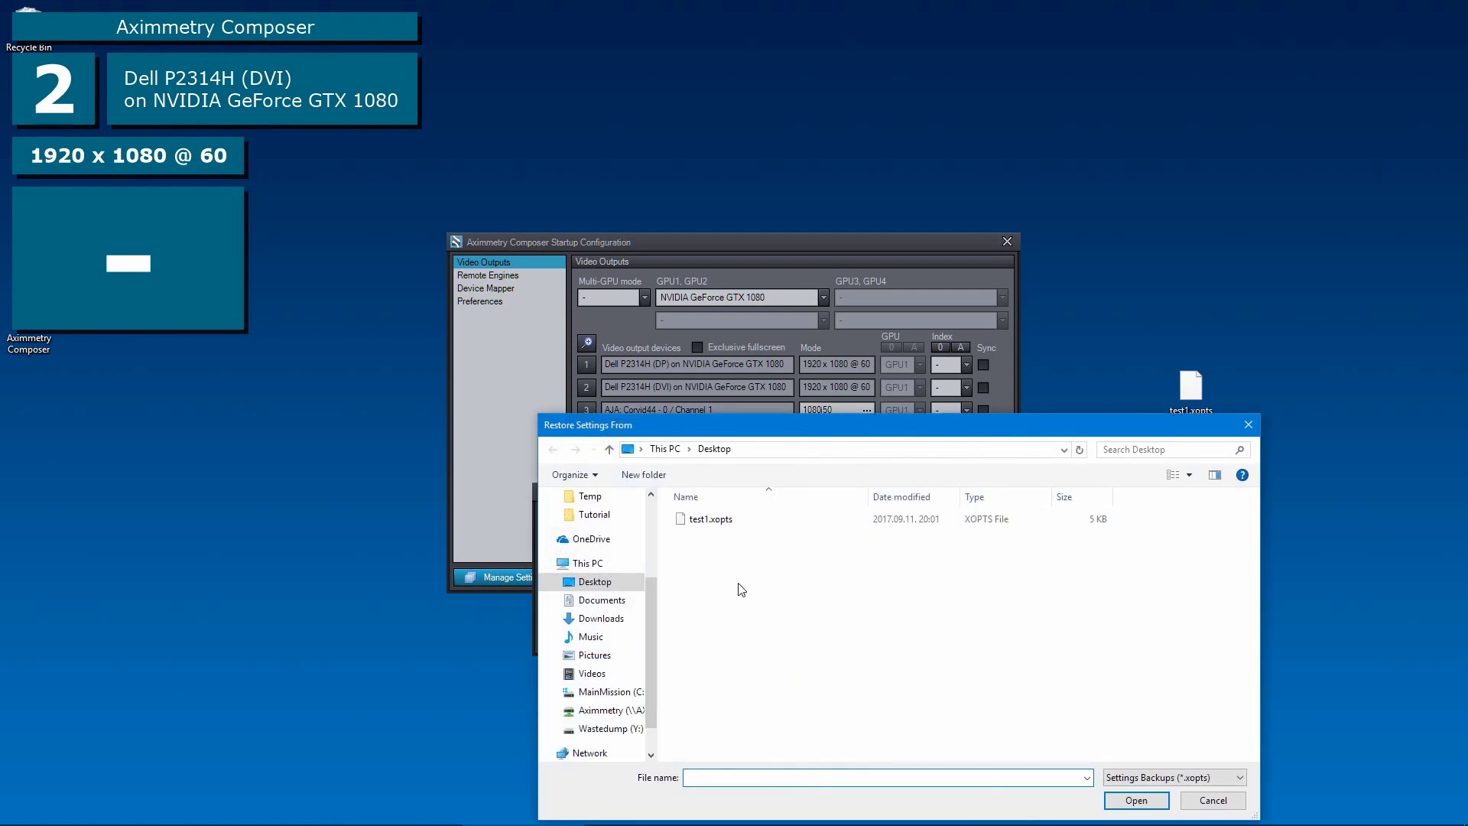
double_click(719, 520)
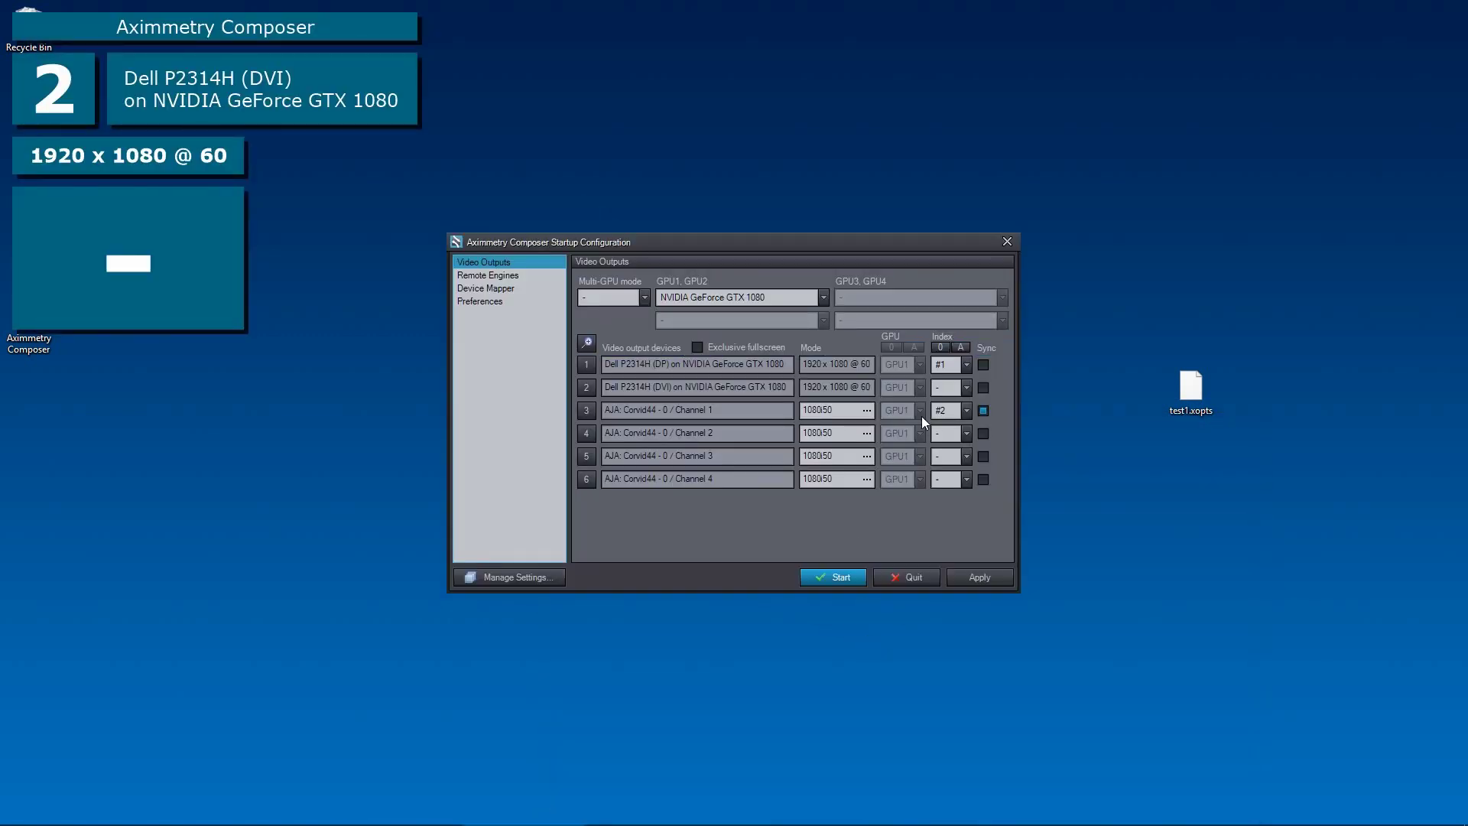
click(506, 290)
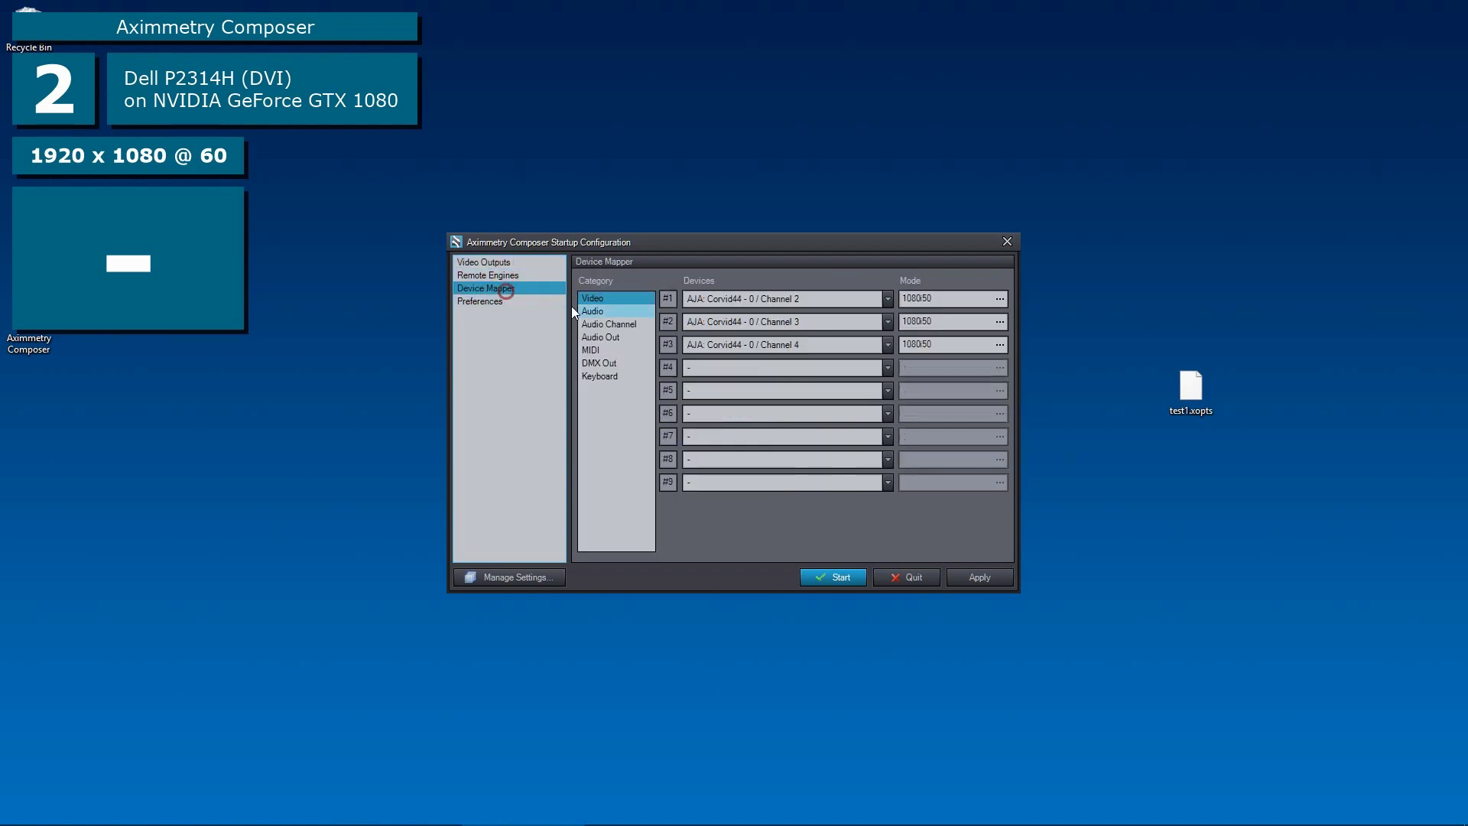
Step: Start Composer with the restored configuration and open News Room - 3-Camera.xcomp from the Studio project's News Room folder
click(841, 577)
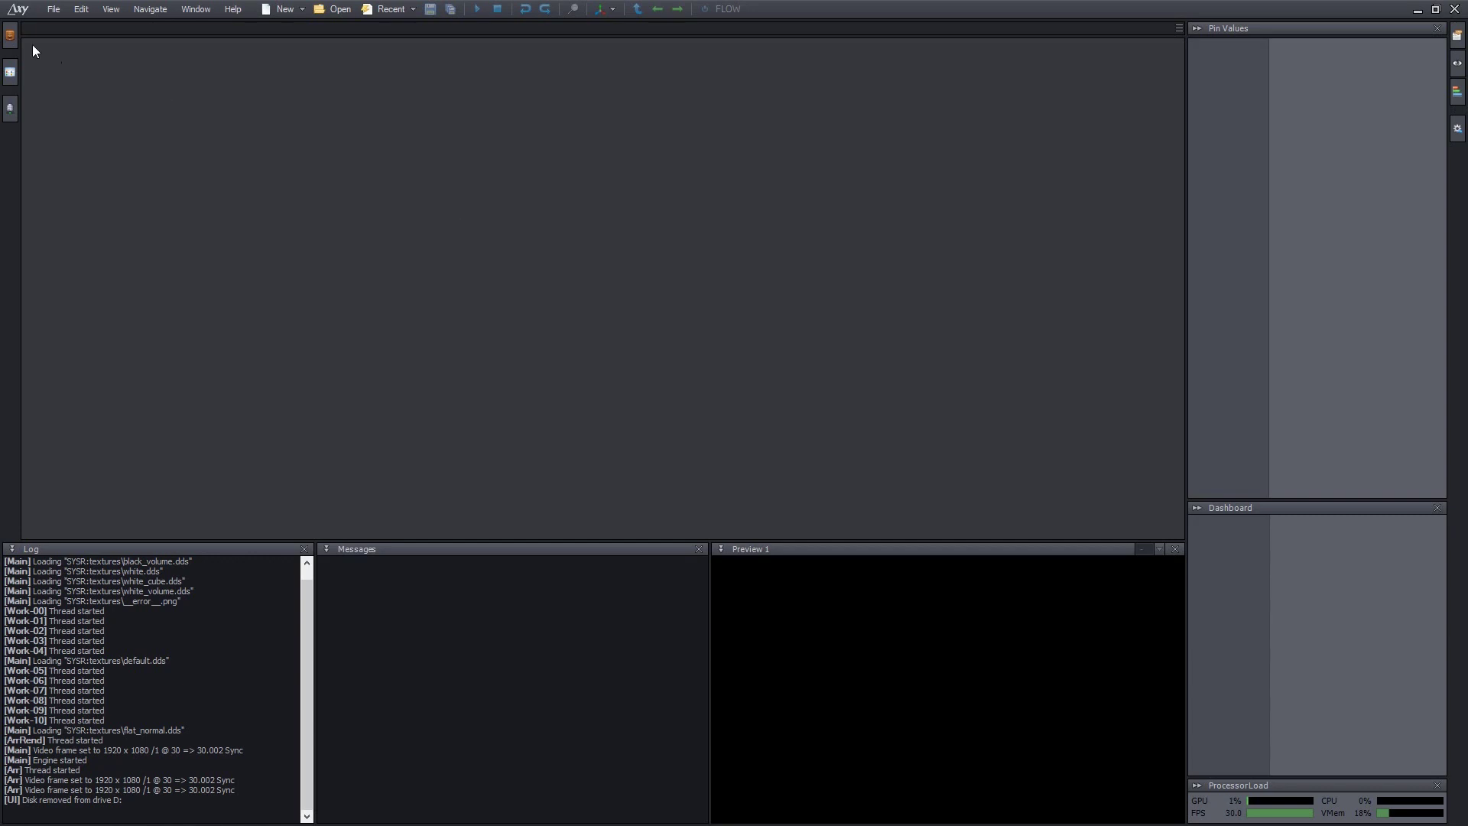
click(11, 40)
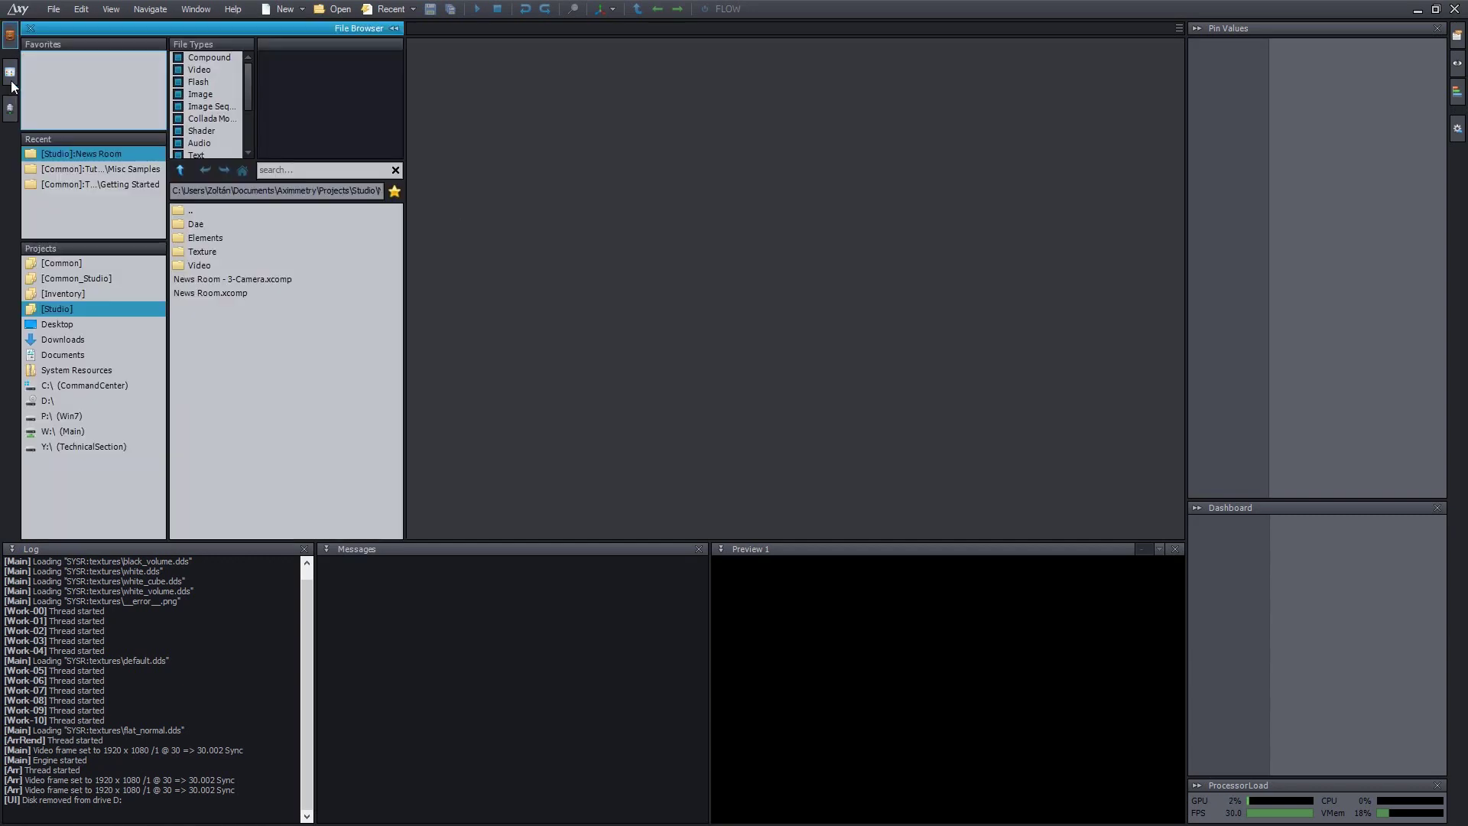
double_click(250, 278)
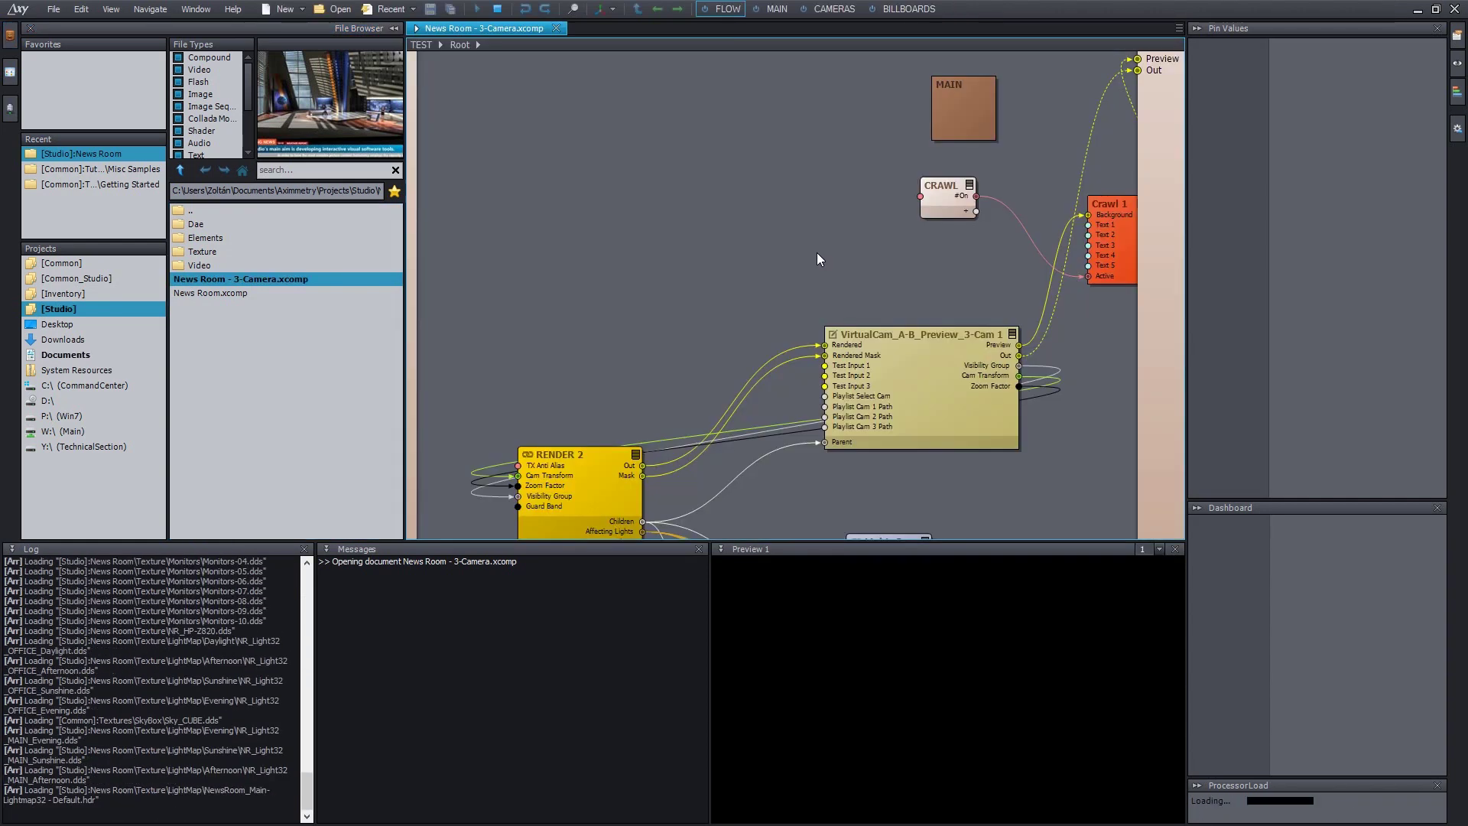
click(815, 257)
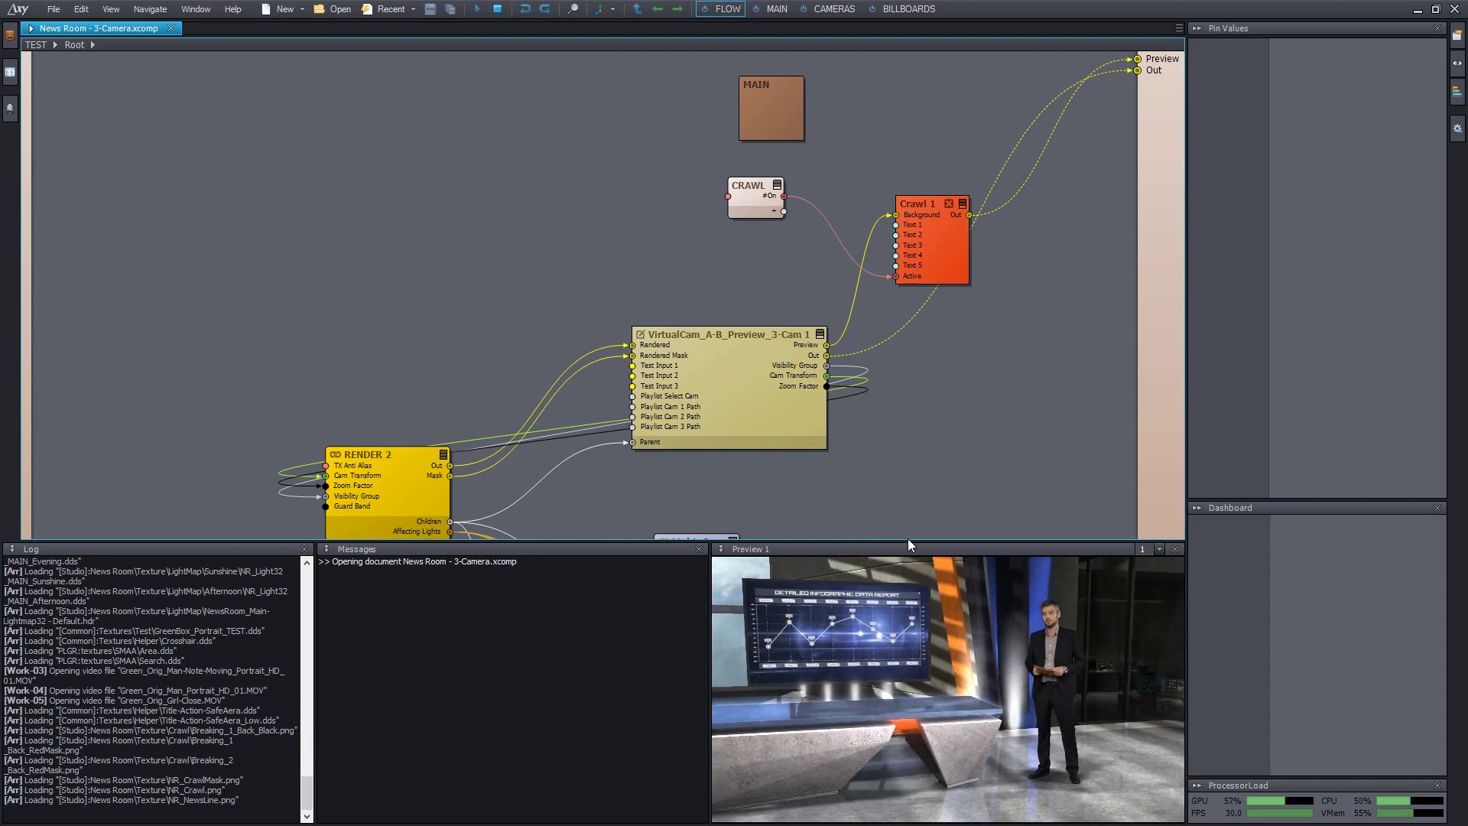
Step: Adjust the divider between the flow editor and the preview, and save the News Room scene with its changed camera compound
drag(906, 541, 965, 525)
key(ctrl+s)
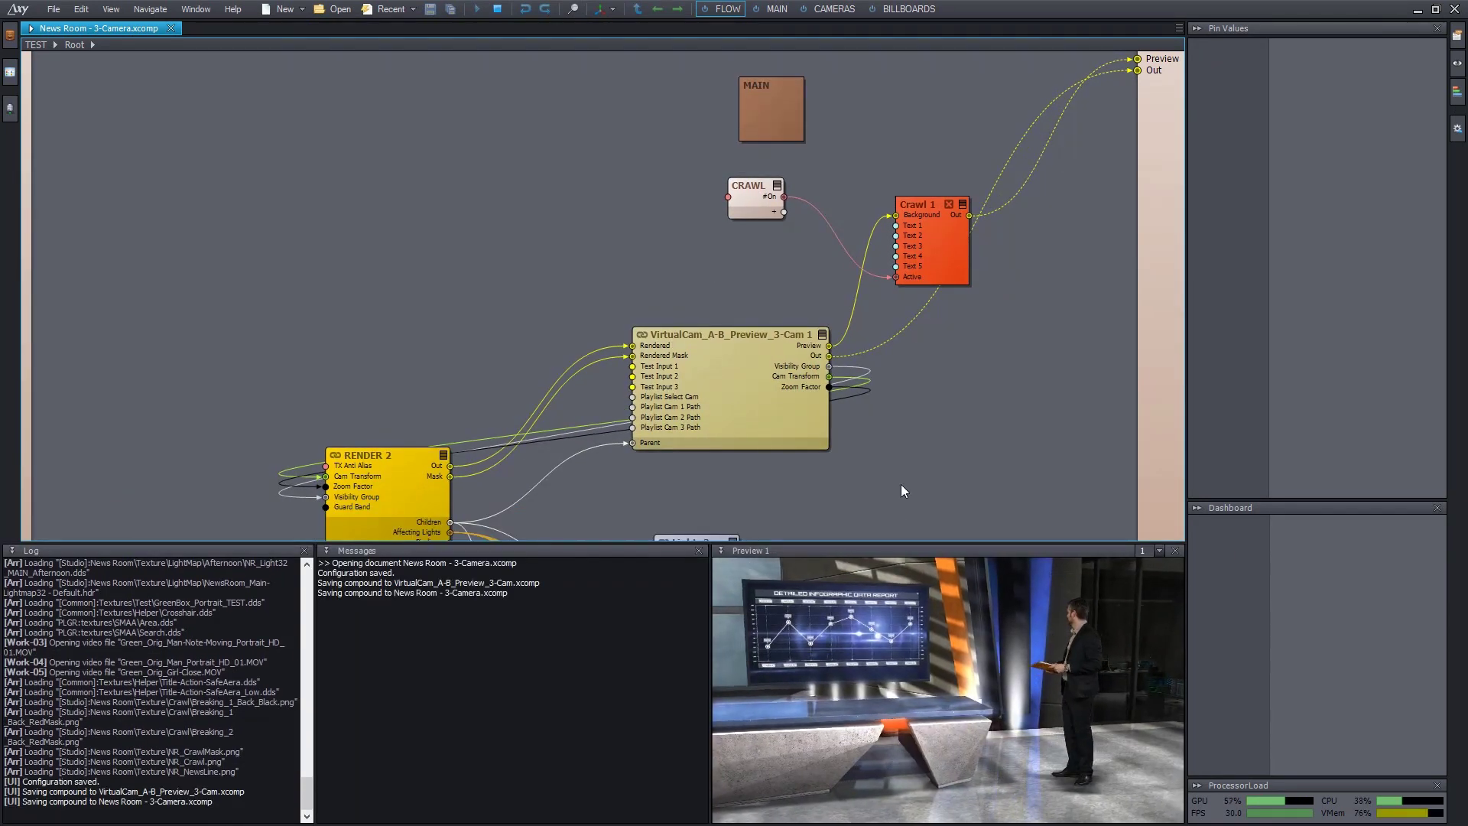
middle_drag(901, 484, 833, 406)
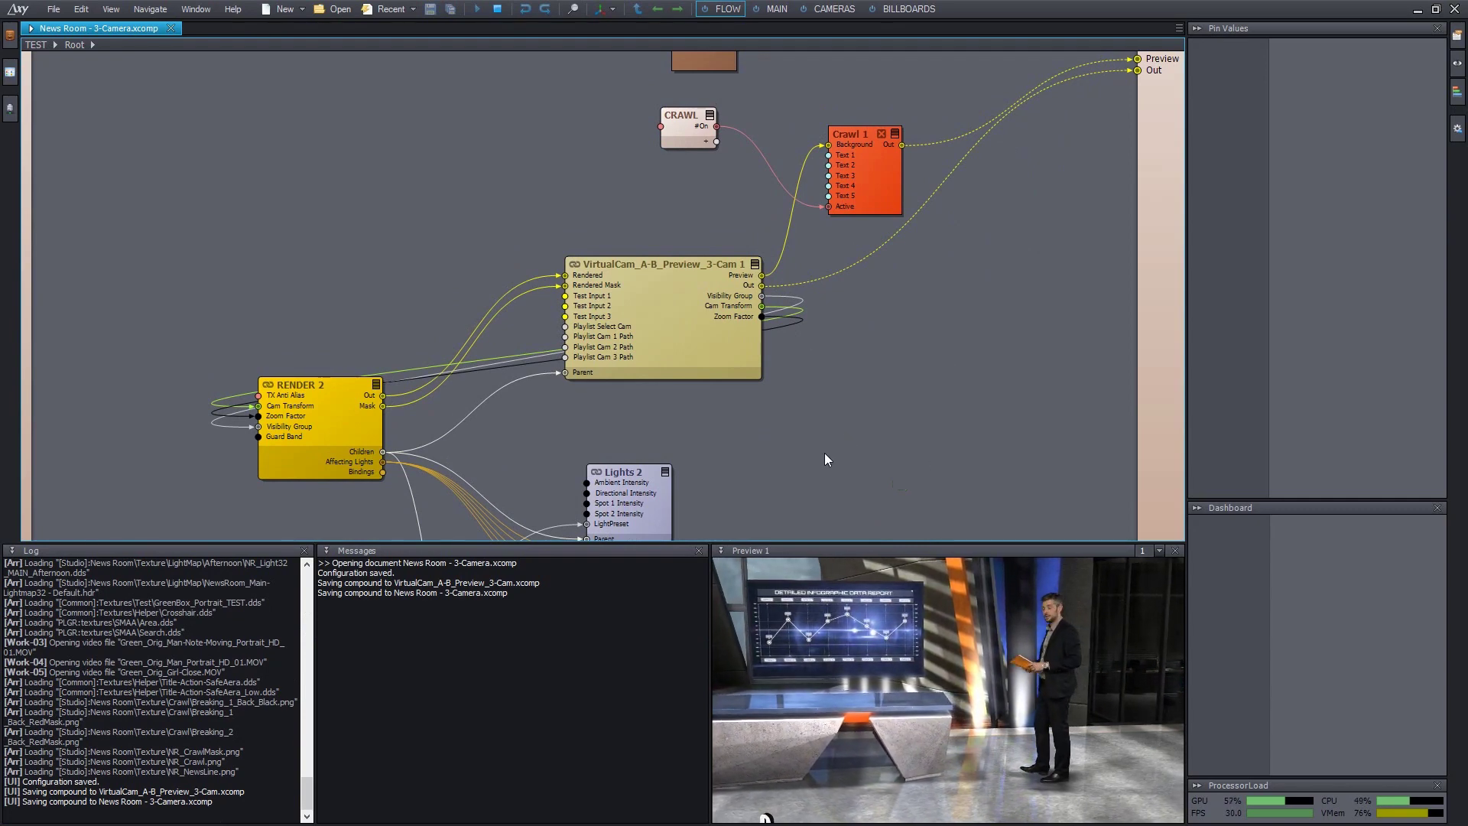
mouse_move(823, 429)
middle_down()
mouse_move(862, 422)
mouse_move(849, 438)
middle_up()
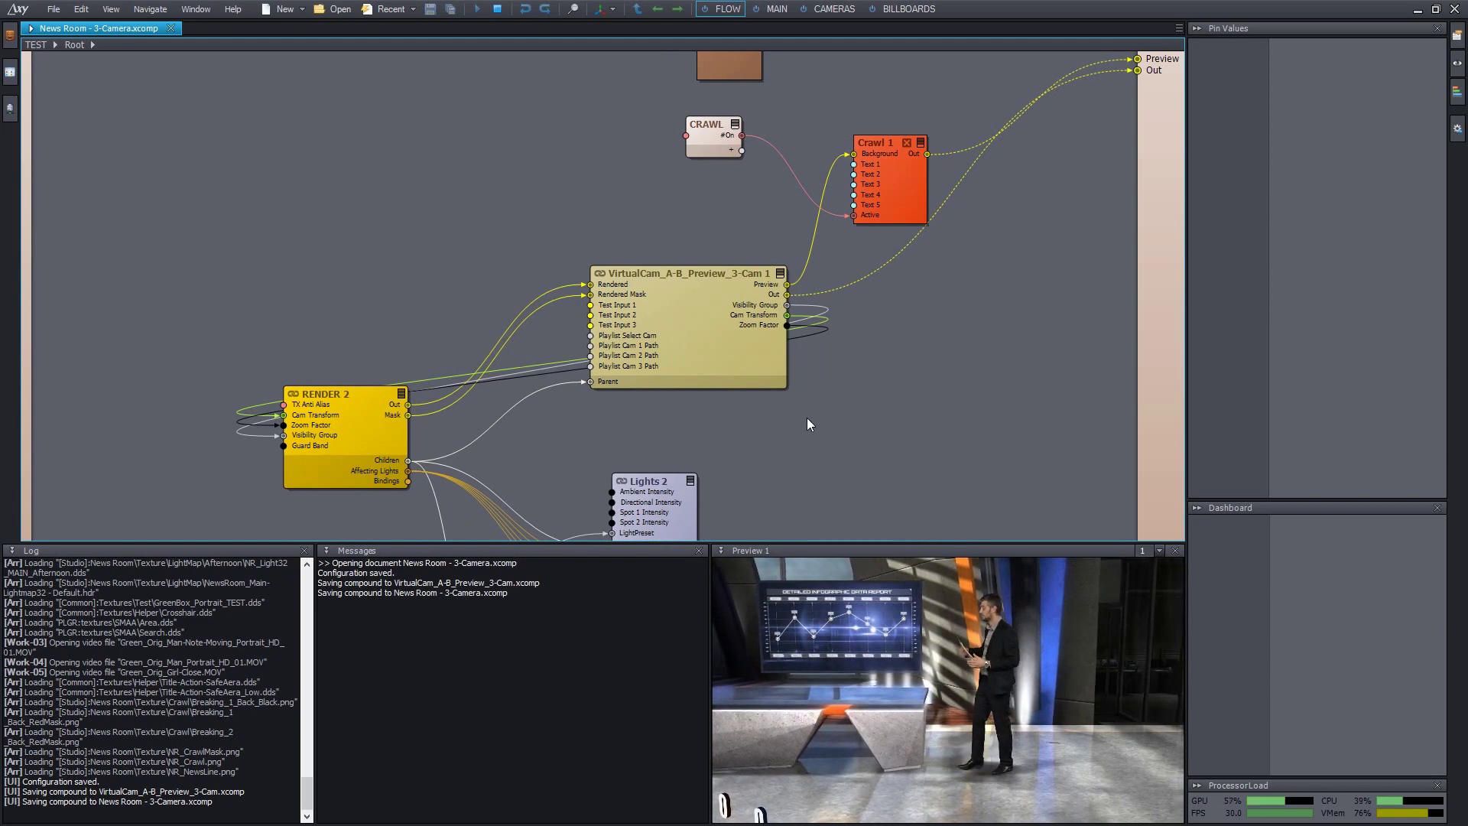
middle_drag(979, 355, 933, 384)
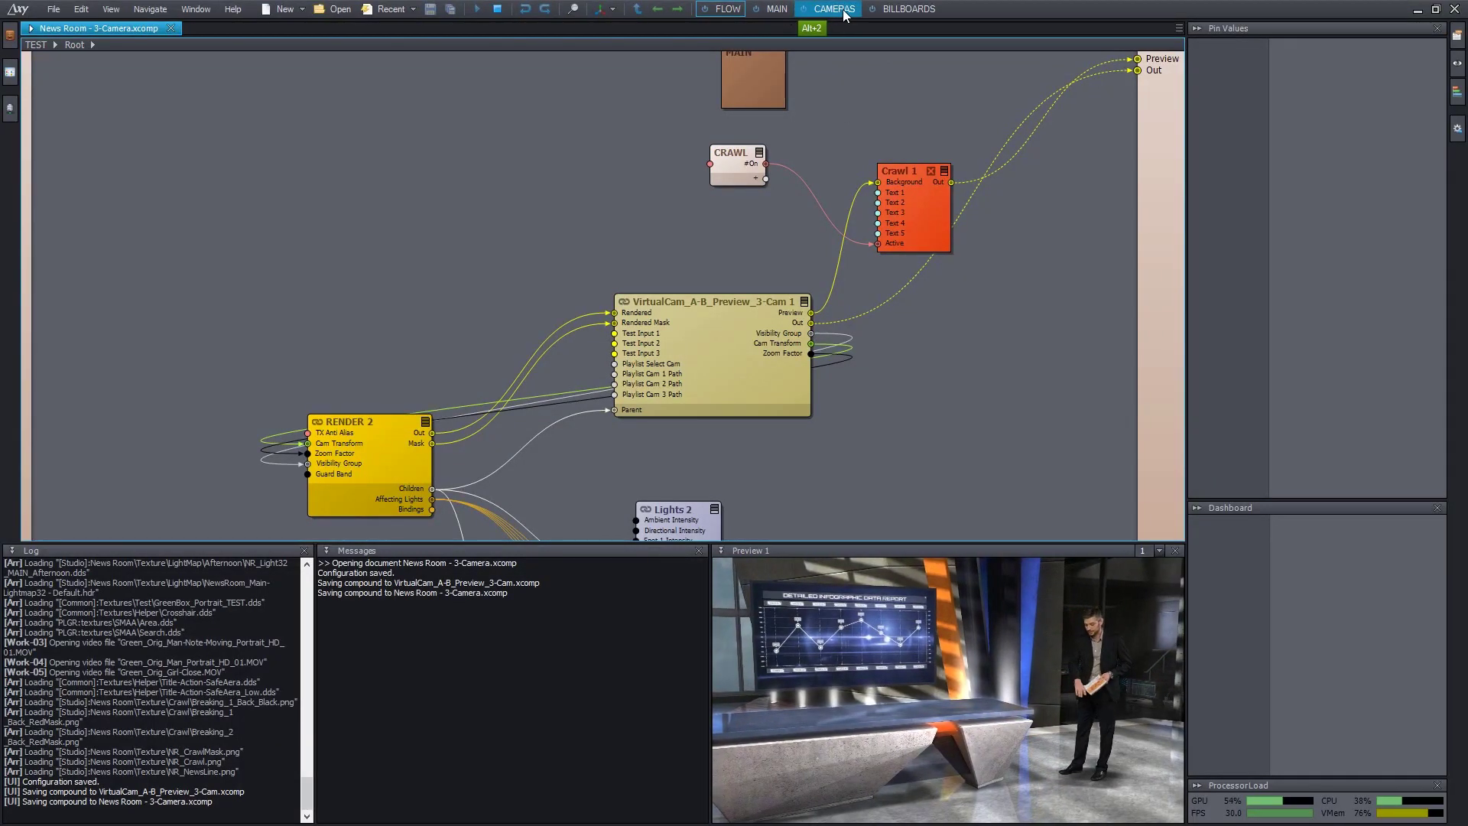
Step: Look through the scene's MAIN, CAMERAS and BILLBOARDS control boards
click(786, 9)
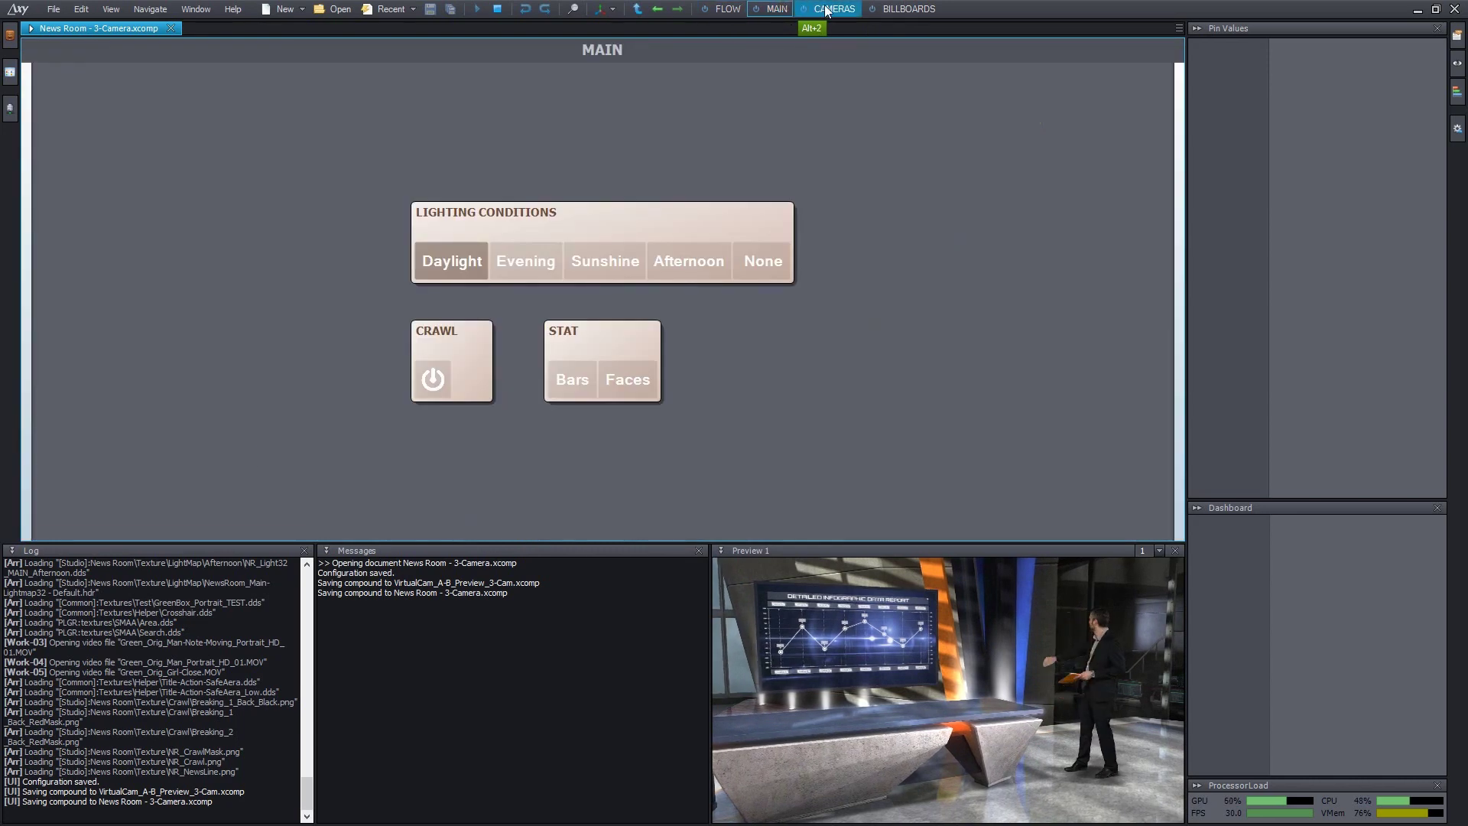
click(830, 11)
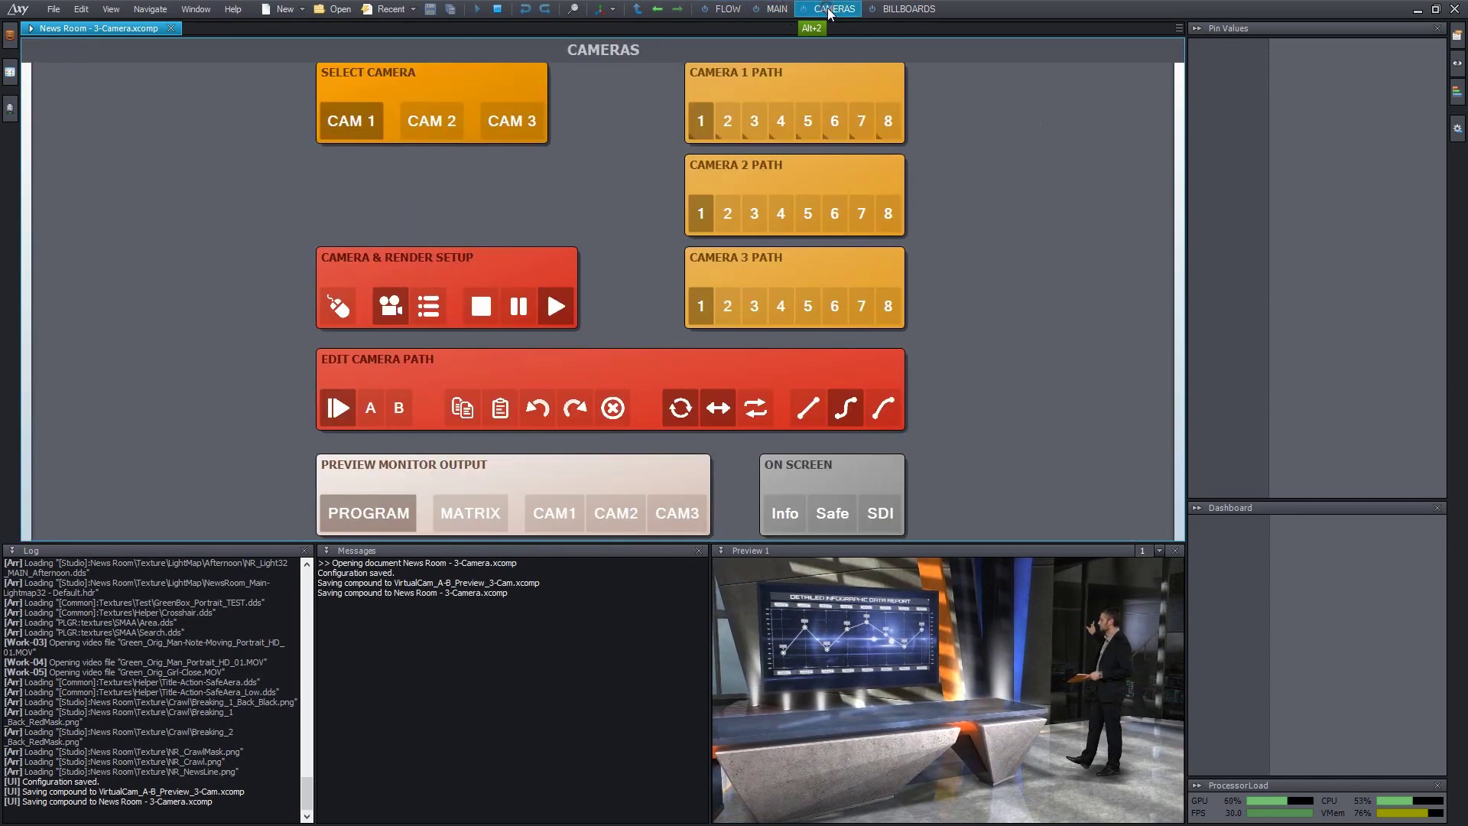
click(904, 11)
click(841, 9)
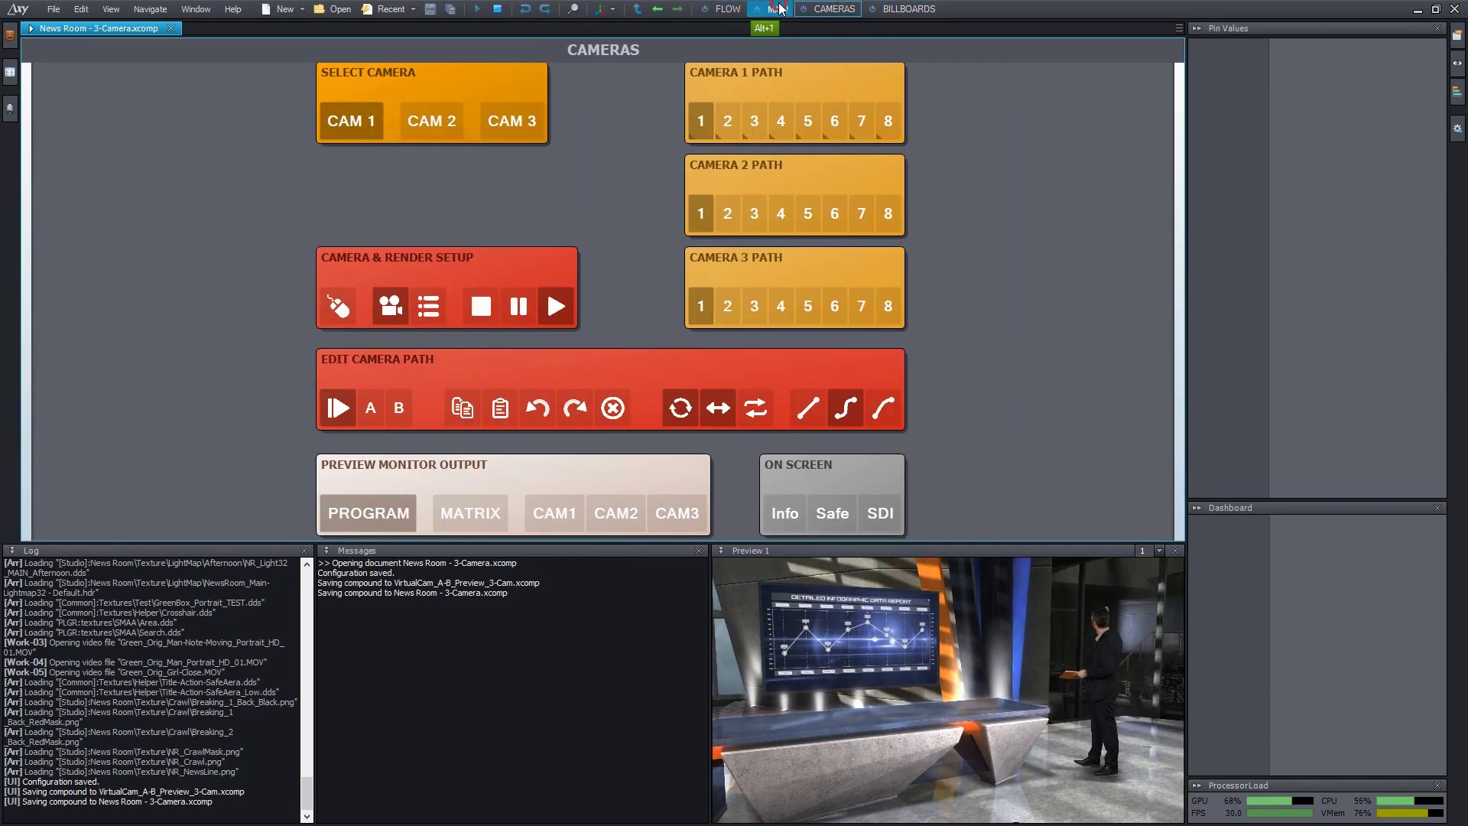
click(774, 9)
click(836, 10)
click(896, 11)
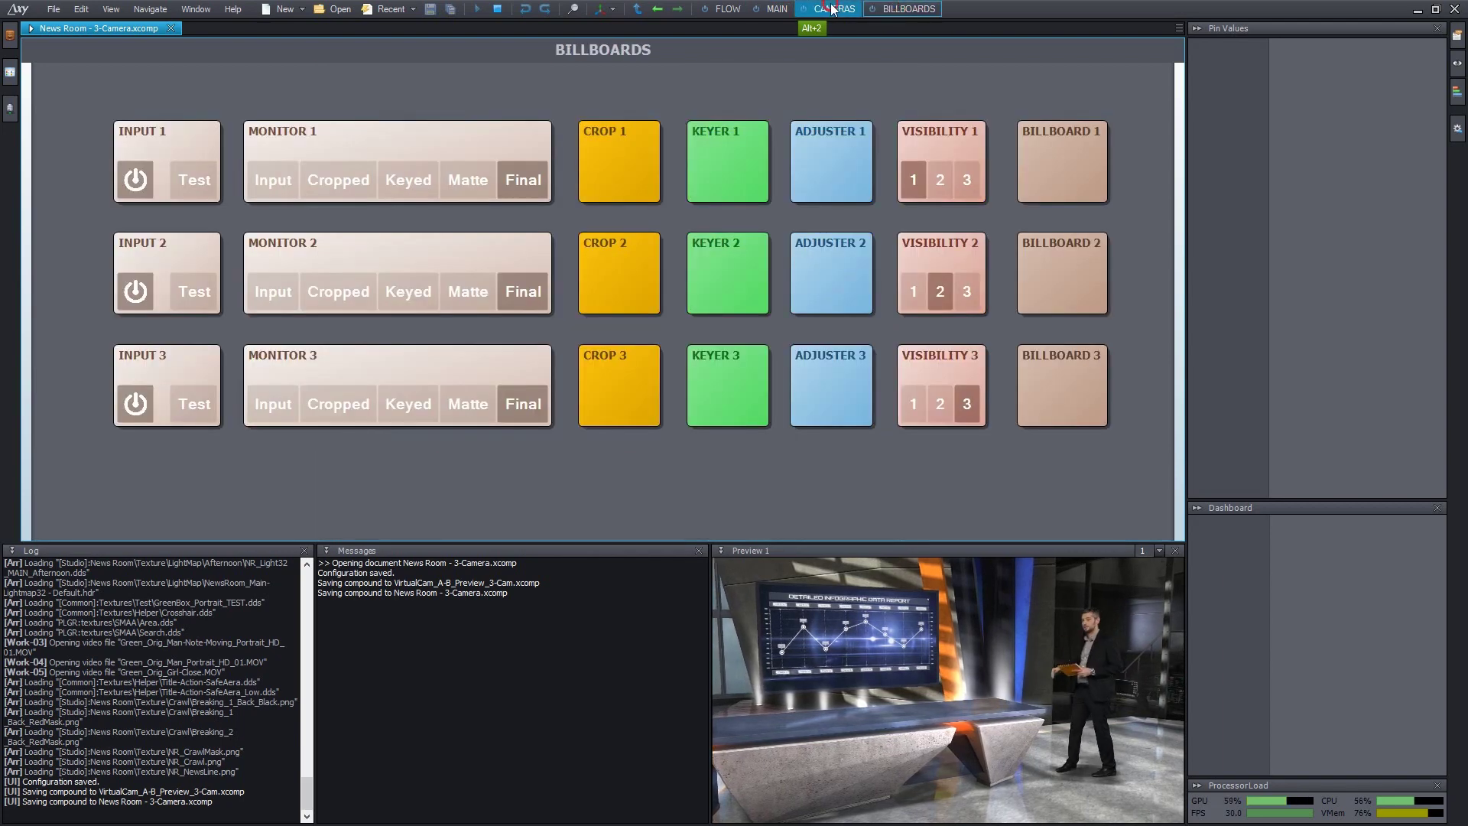
click(833, 9)
click(774, 10)
click(834, 9)
click(903, 10)
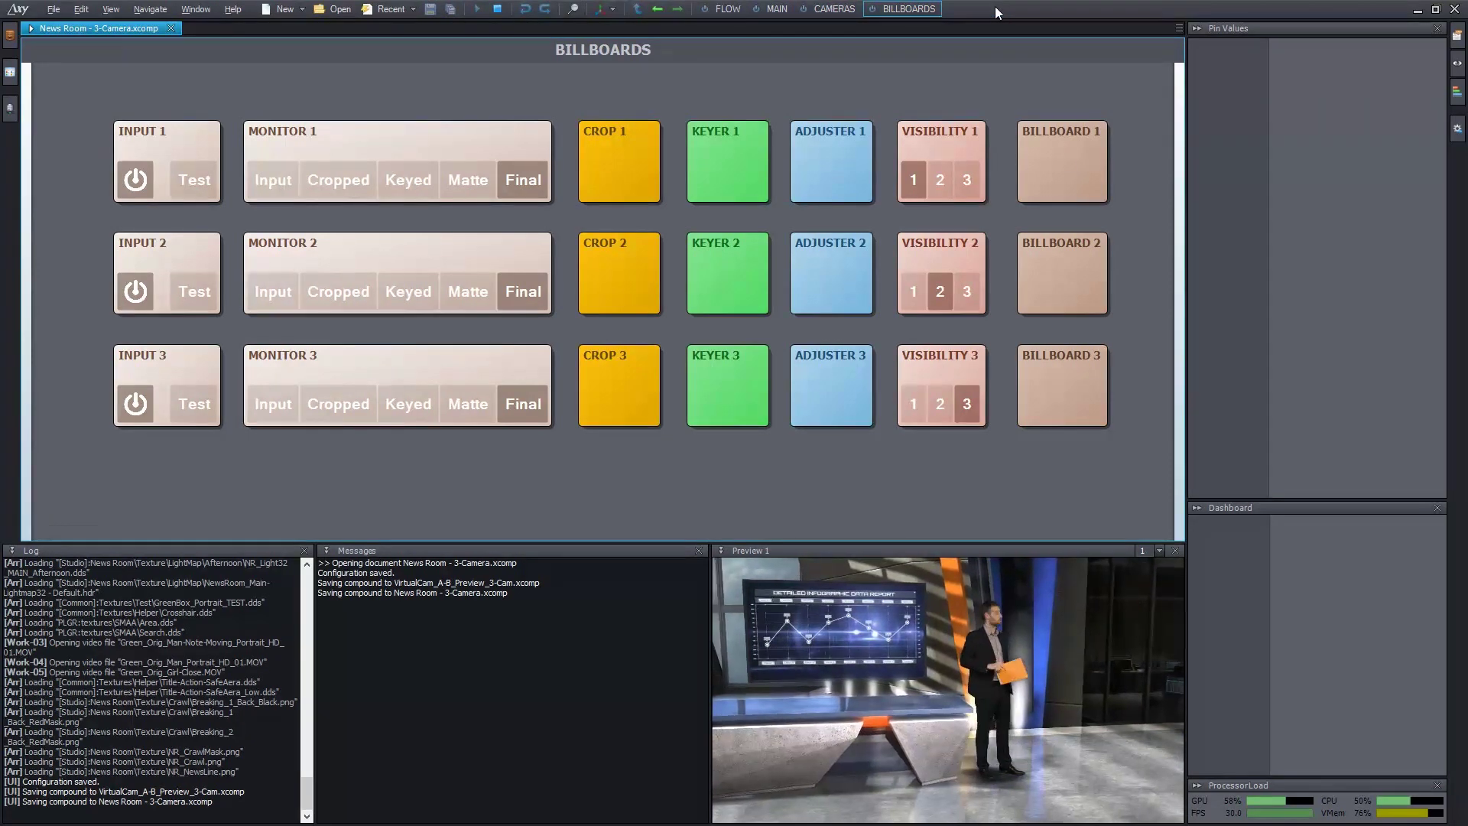
Step: Cycle through the three control boards with their shortcuts, and finish on the BILLBOARDS board
key(alt+1)
key(alt+3)
key(alt+2)
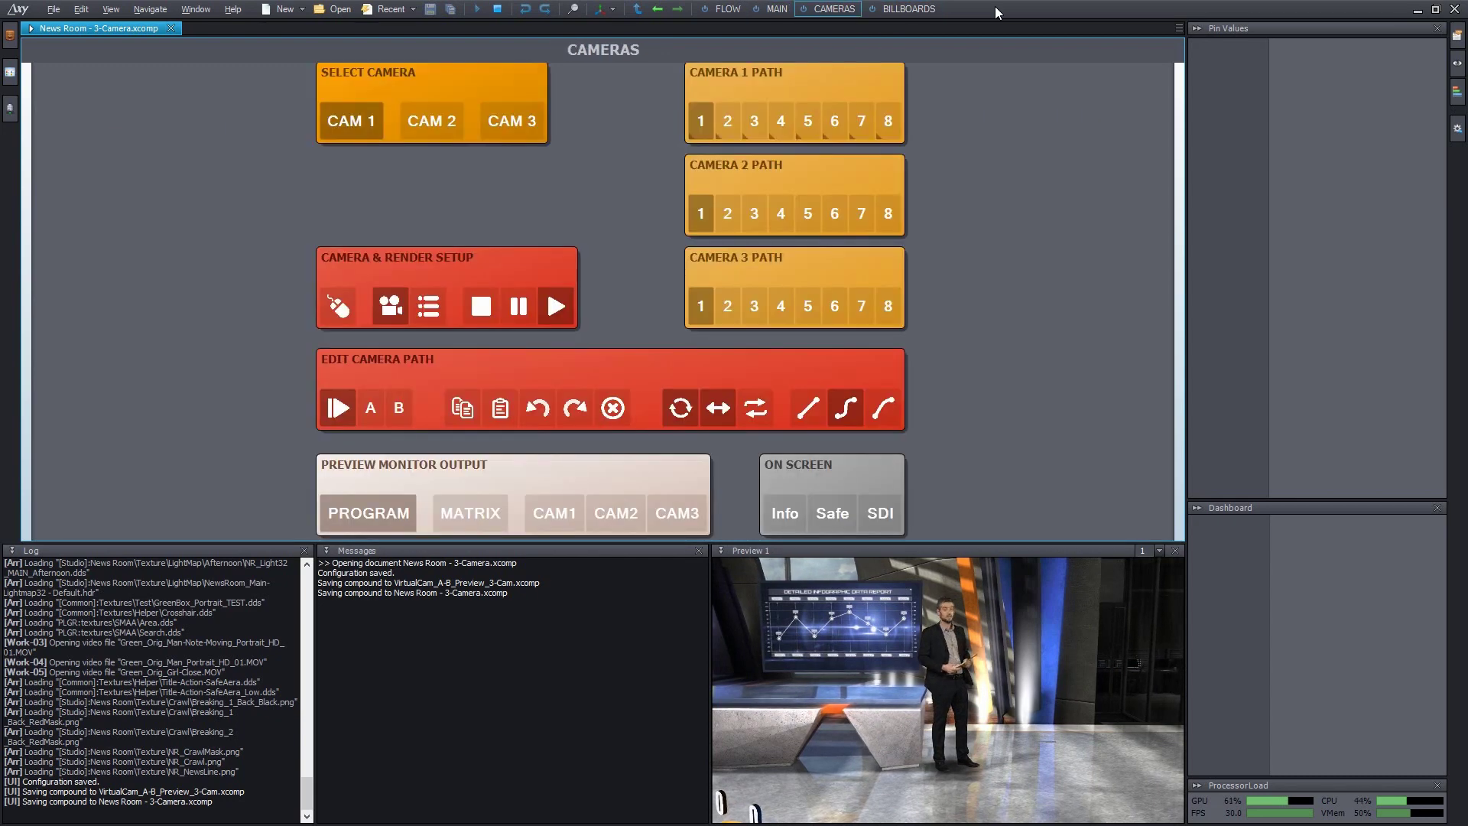
key(alt+1)
key(alt+3)
key(alt+2)
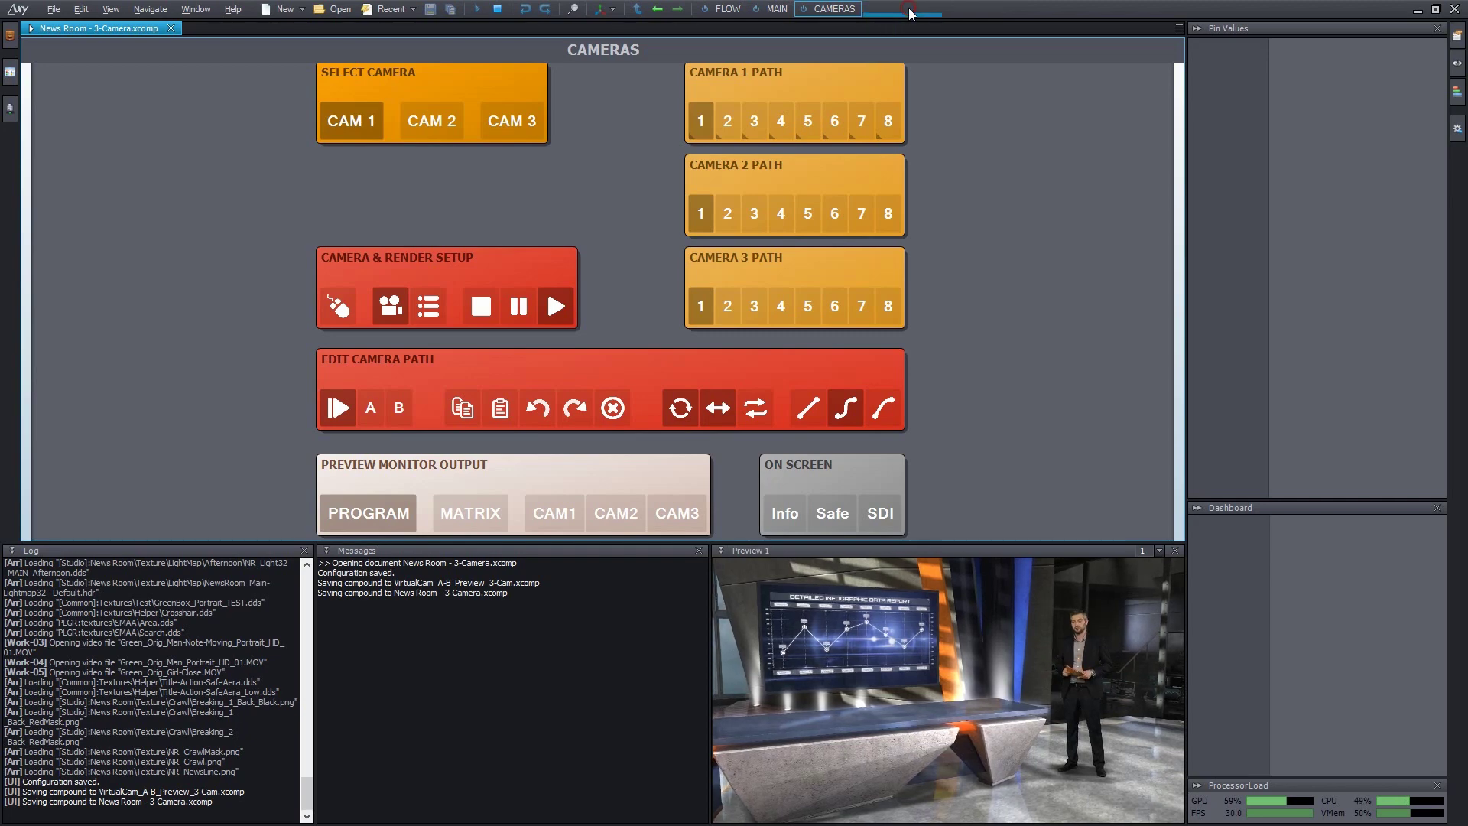
click(910, 11)
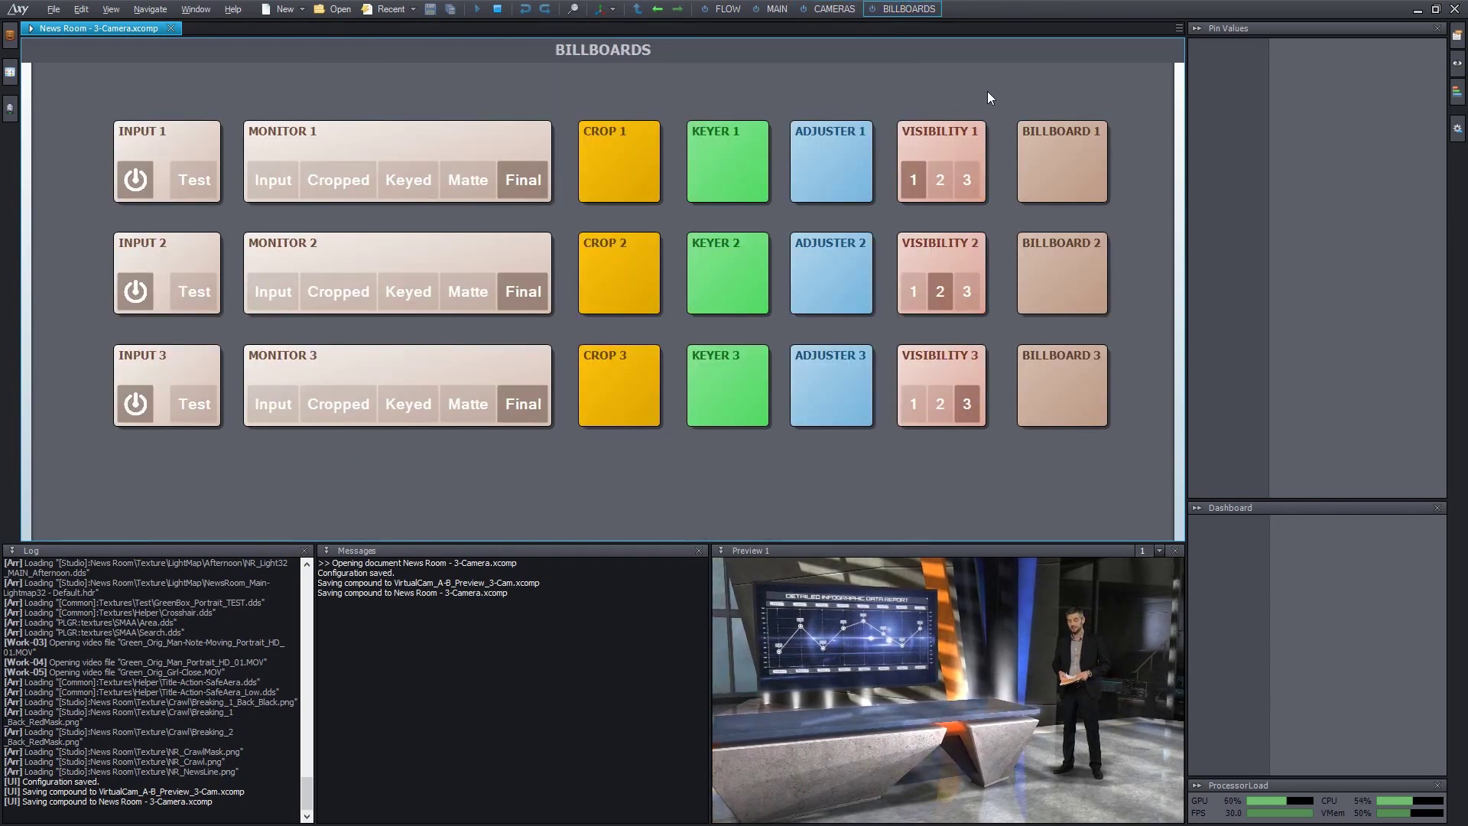
Step: View the full-screen program output and return to the BILLBOARDS board
click(977, 708)
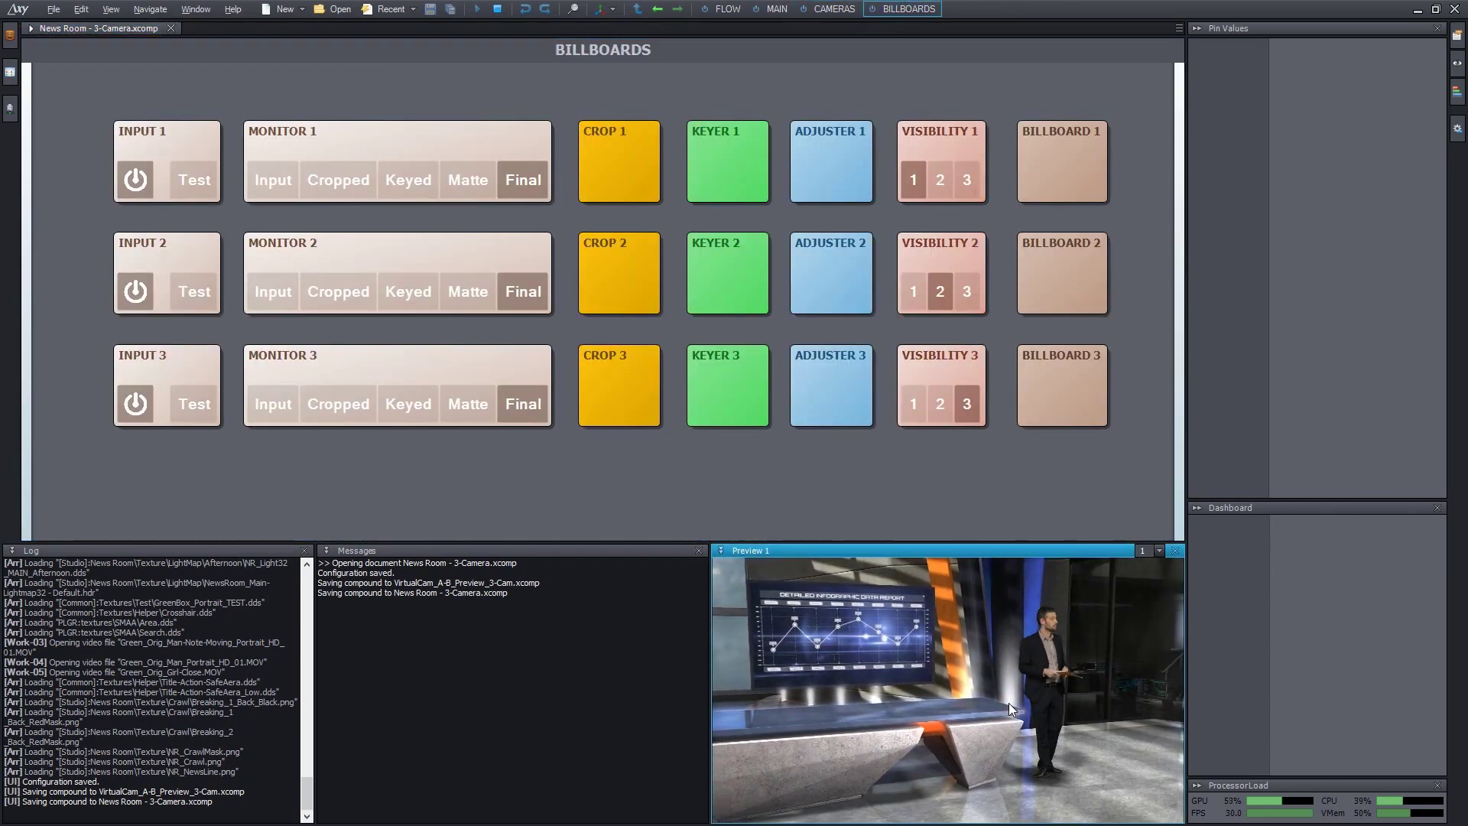
key(alt+Tab)
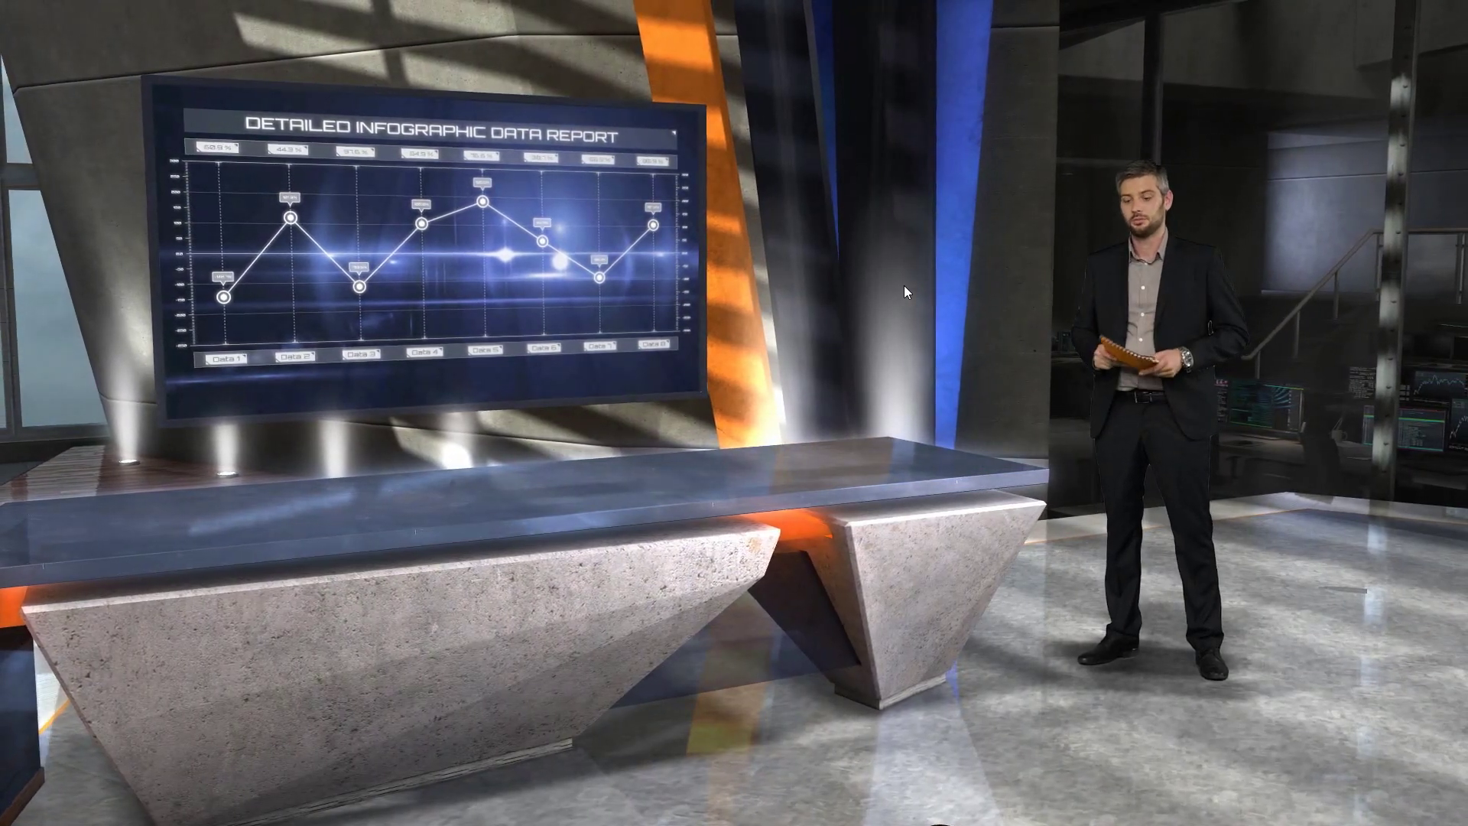
key(alt+Tab)
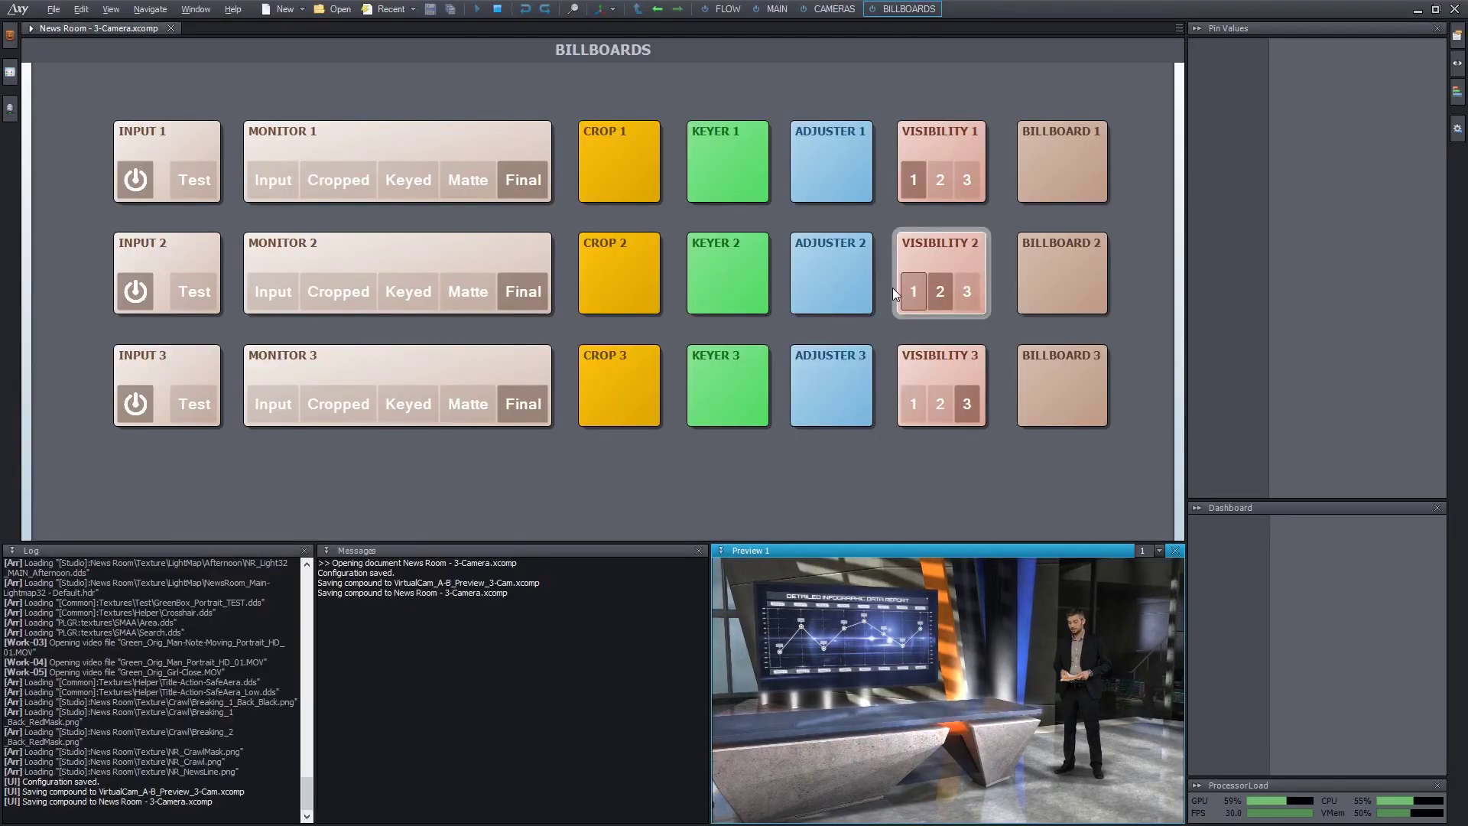
click(384, 105)
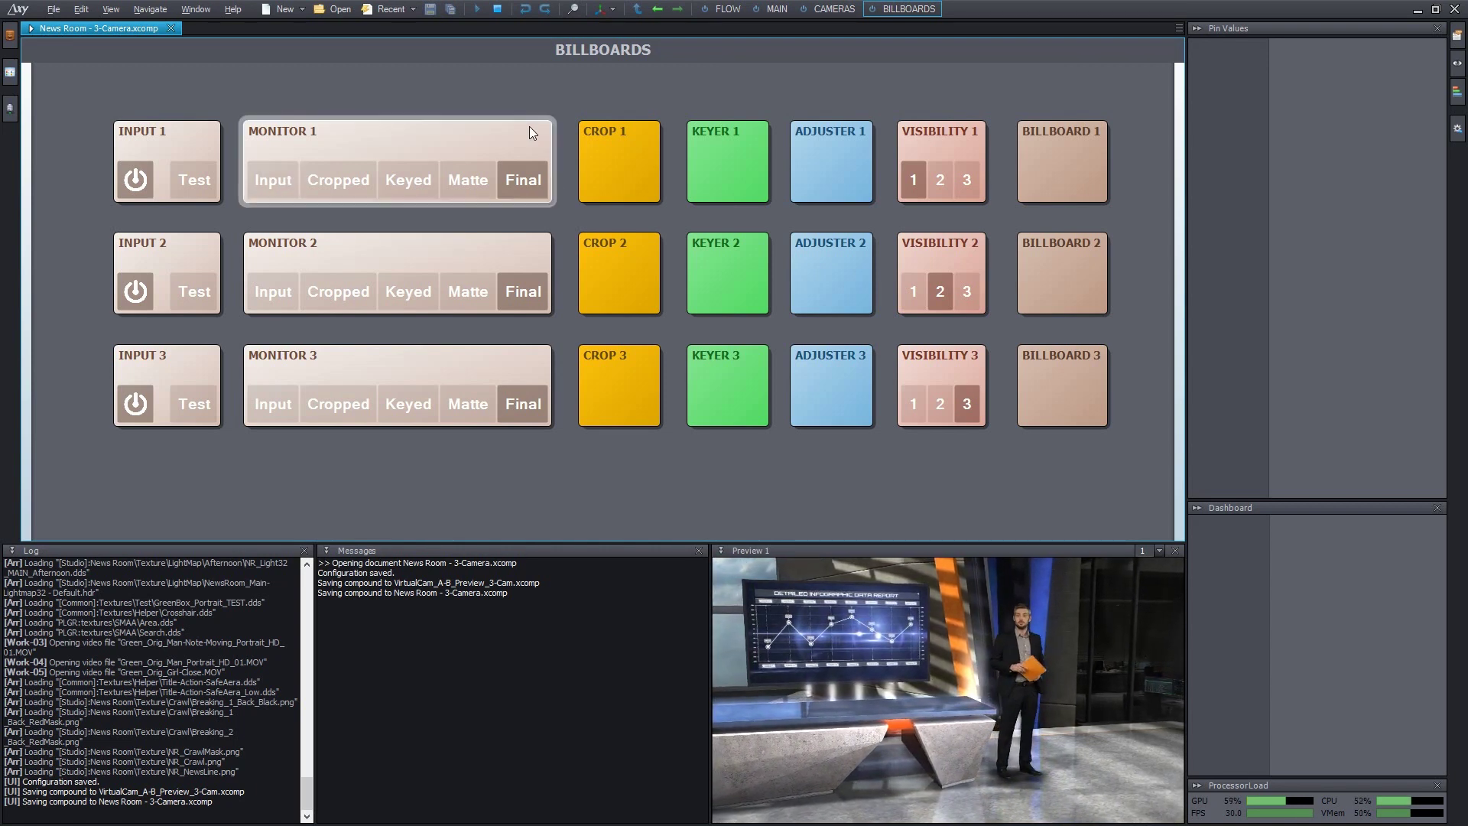
Step: Preview the first camera's Input, Cropped, Keyed and Matte stages with MONITOR 1, and set it back to Final
click(359, 134)
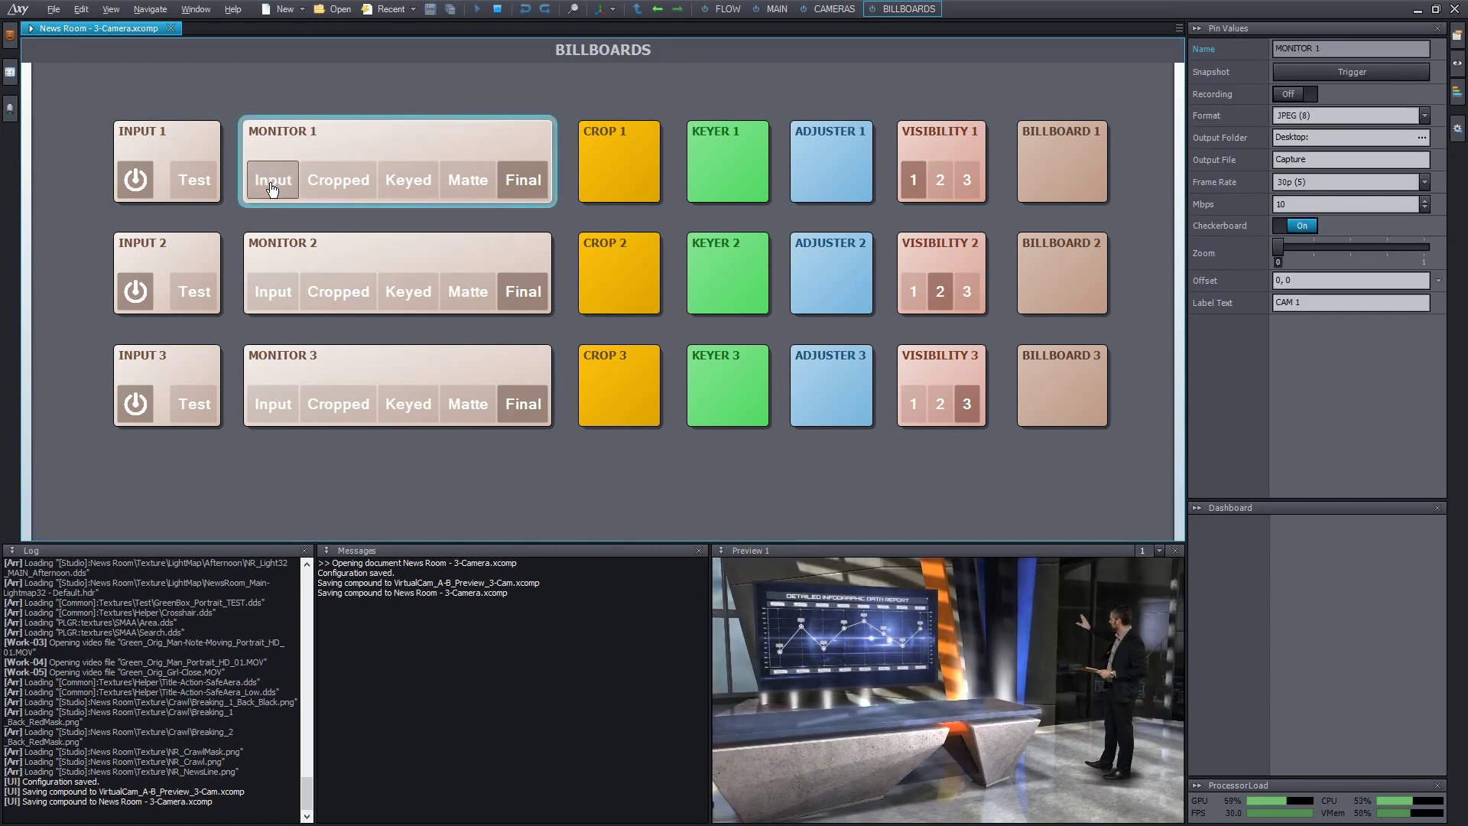
click(282, 186)
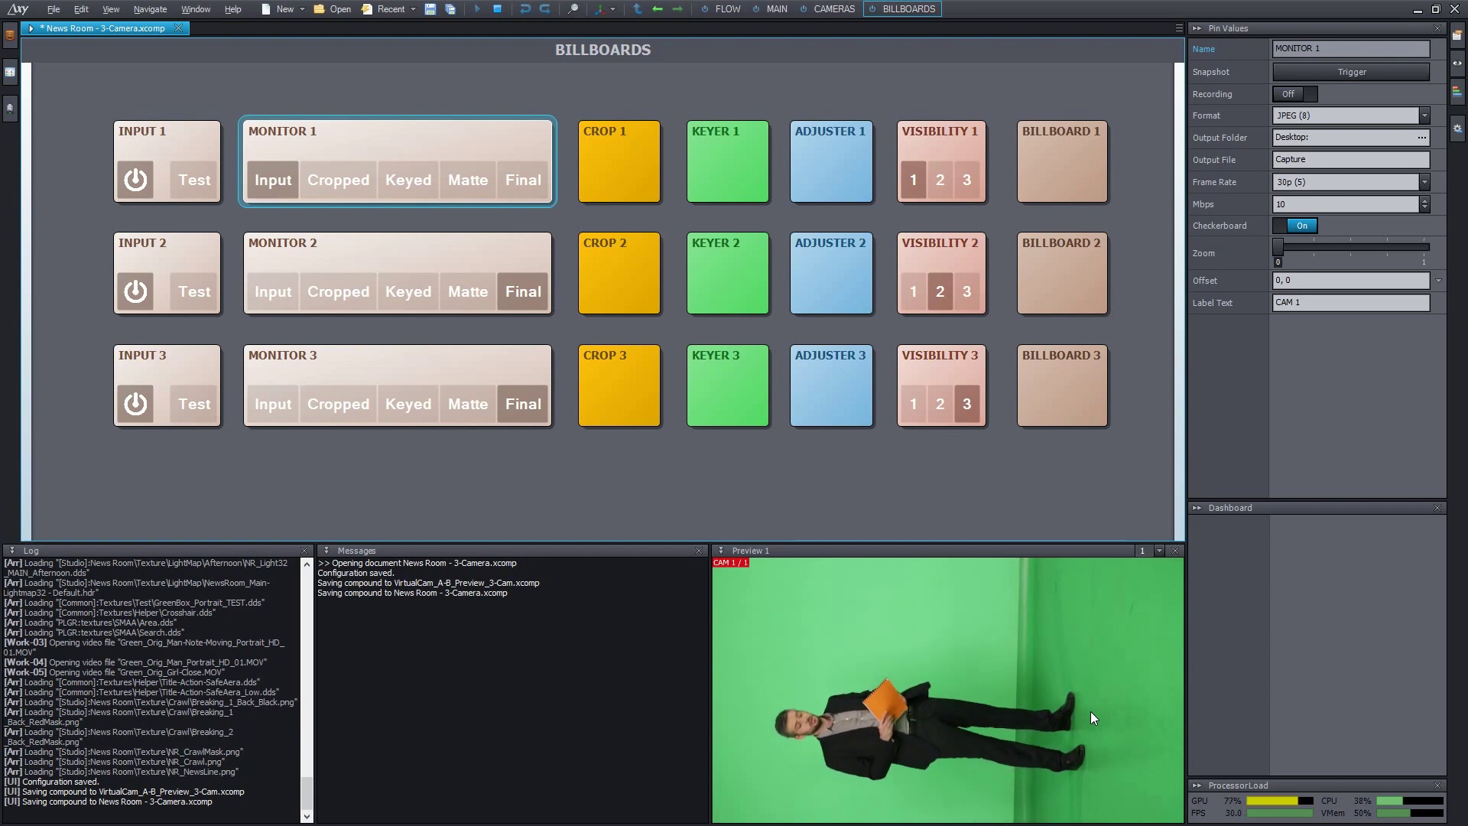
click(344, 188)
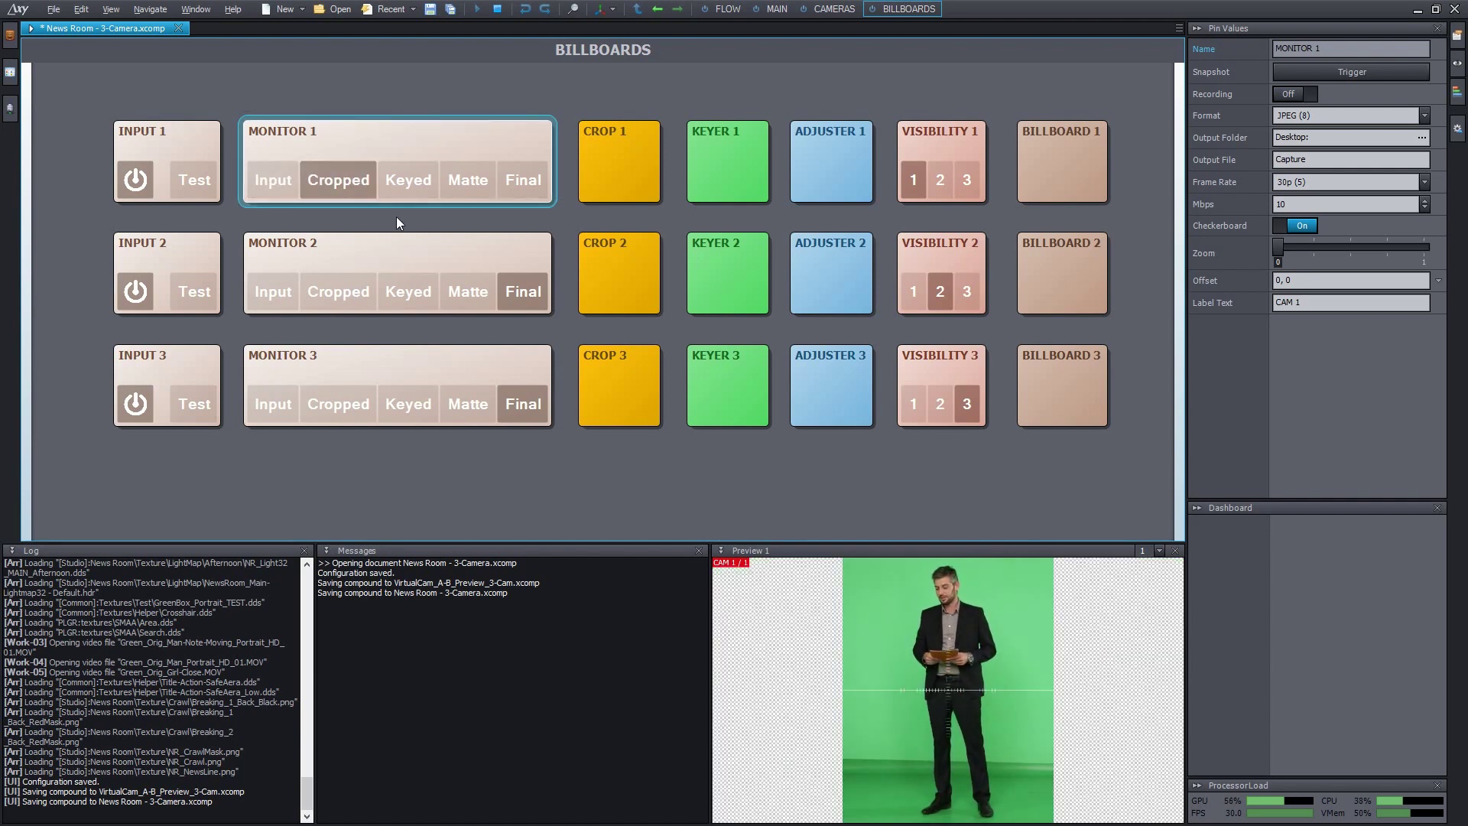
click(414, 191)
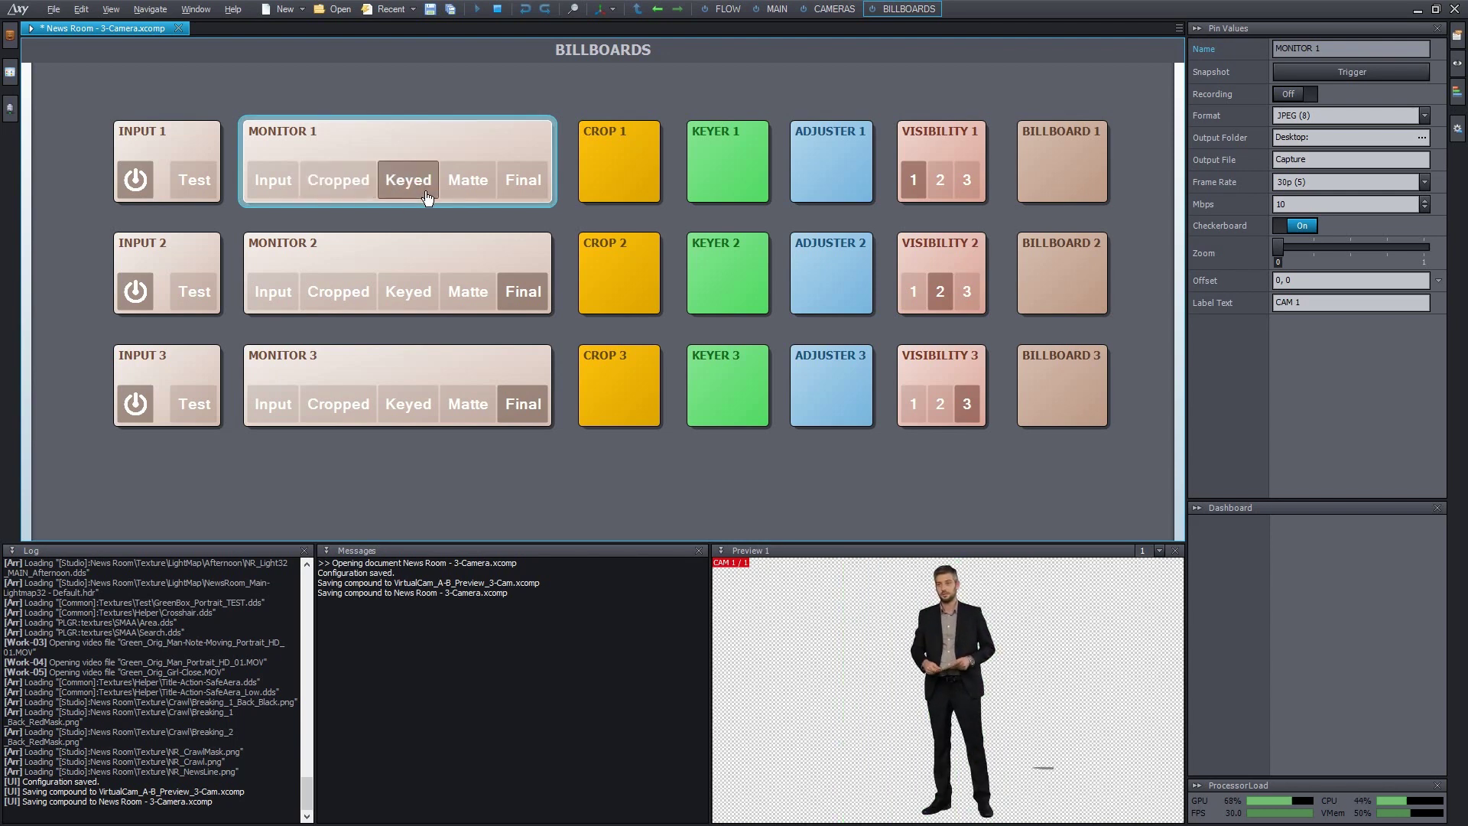
click(475, 193)
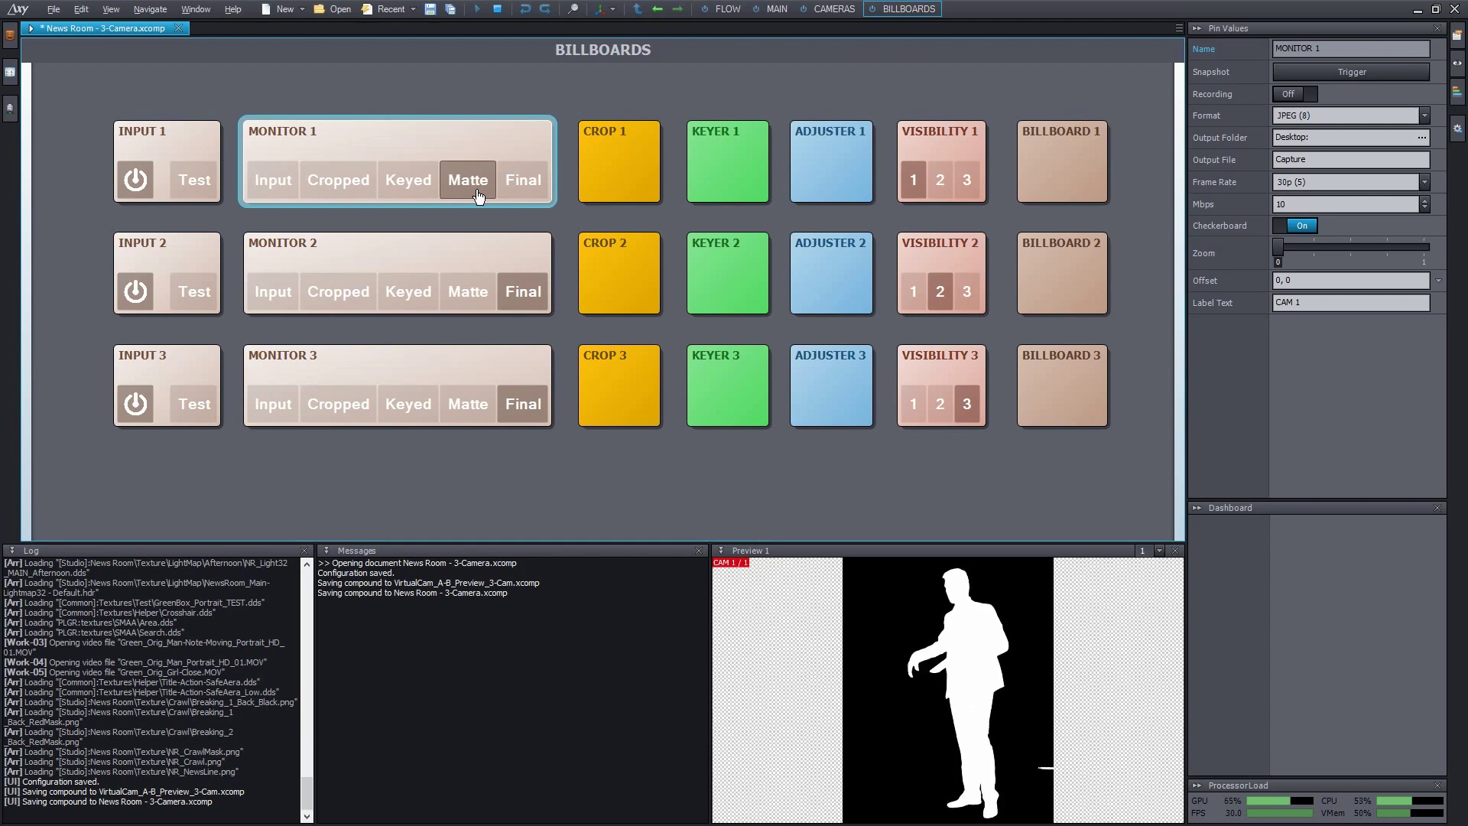
click(524, 191)
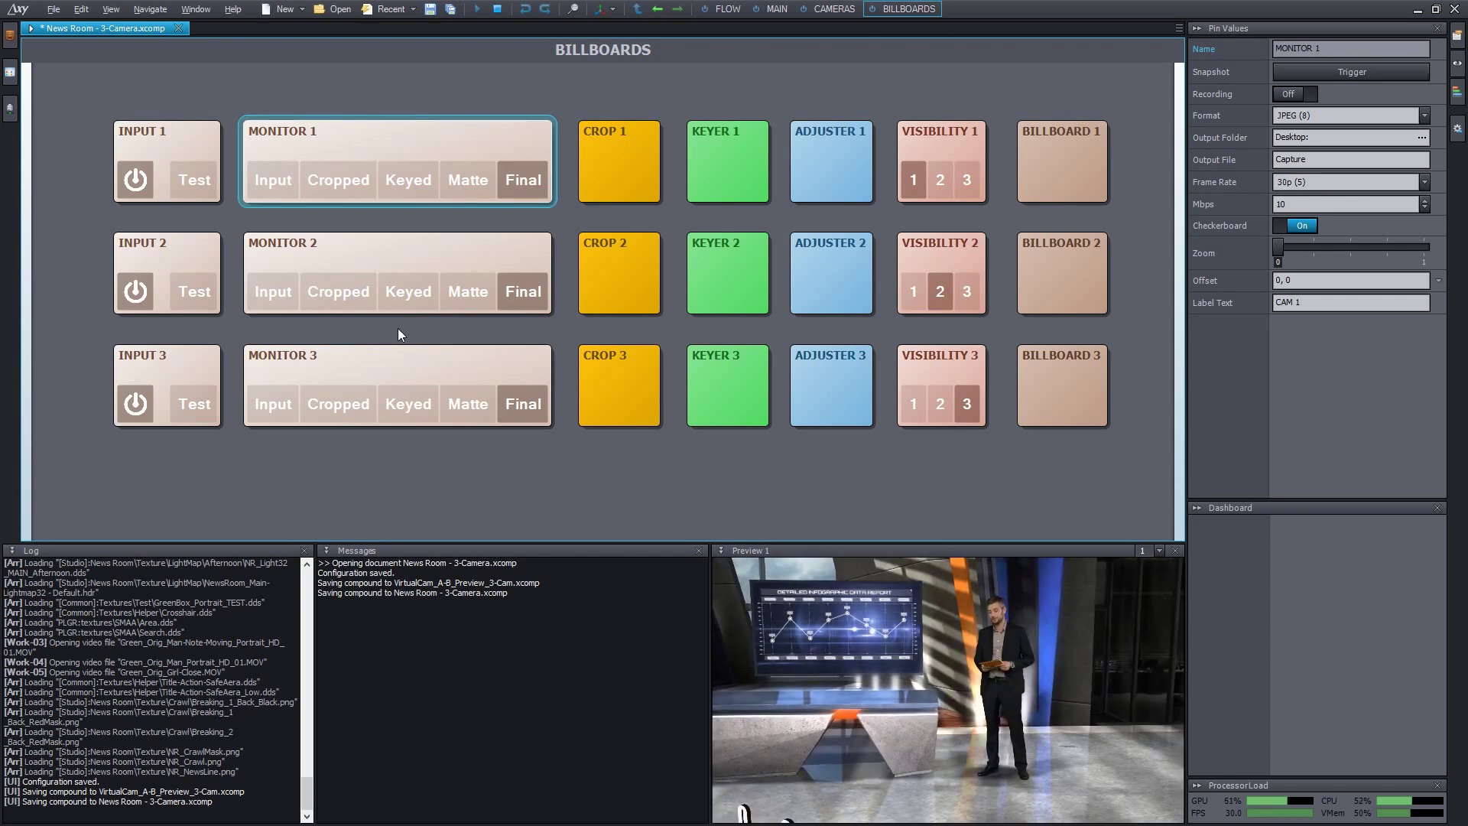
Step: Step MONITOR 2 through the second camera's Input, Cropped, Keyed and Matte images, and return it to Final
click(279, 289)
click(324, 295)
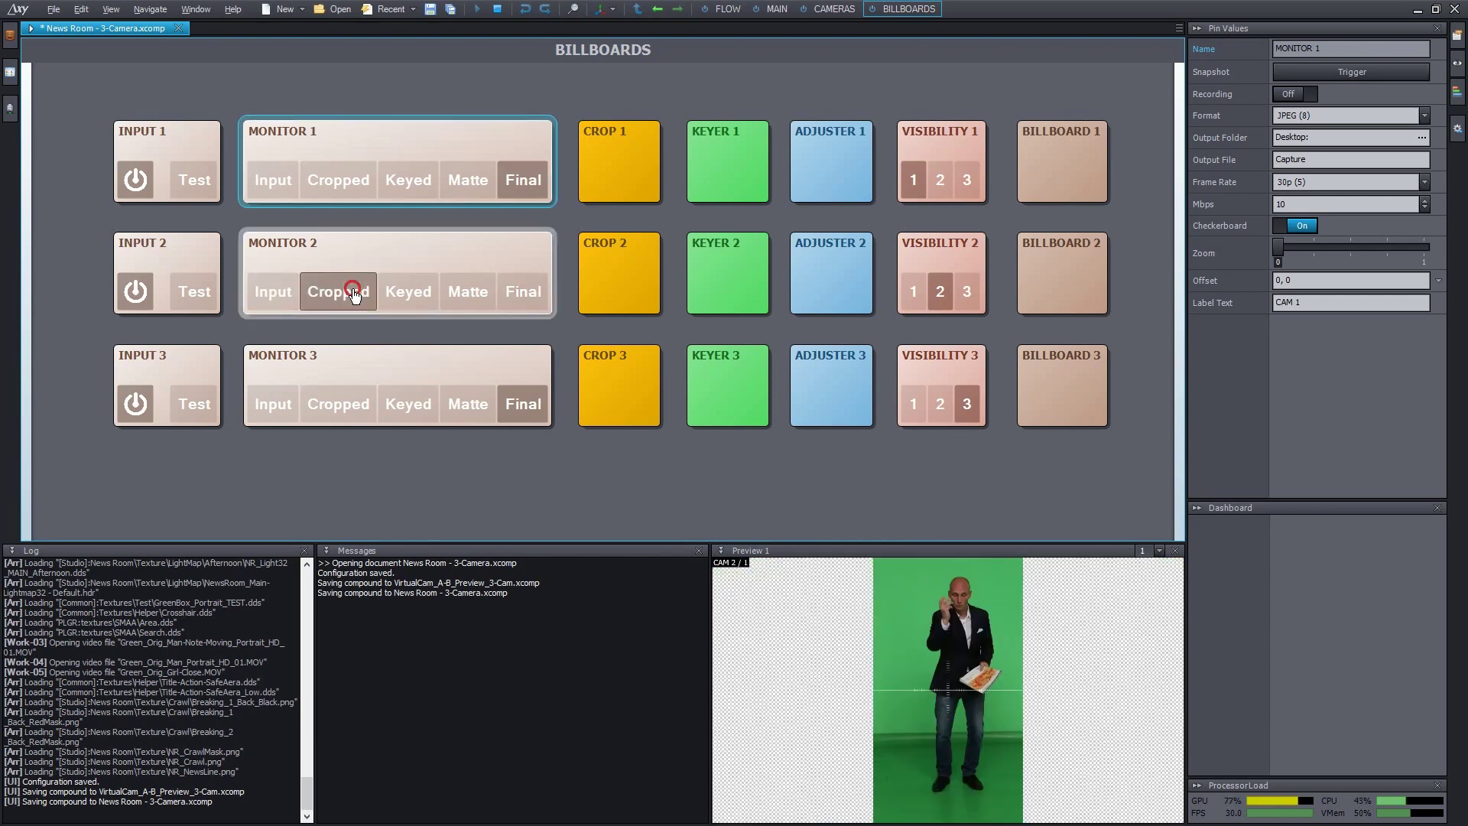
click(406, 292)
click(464, 298)
click(509, 296)
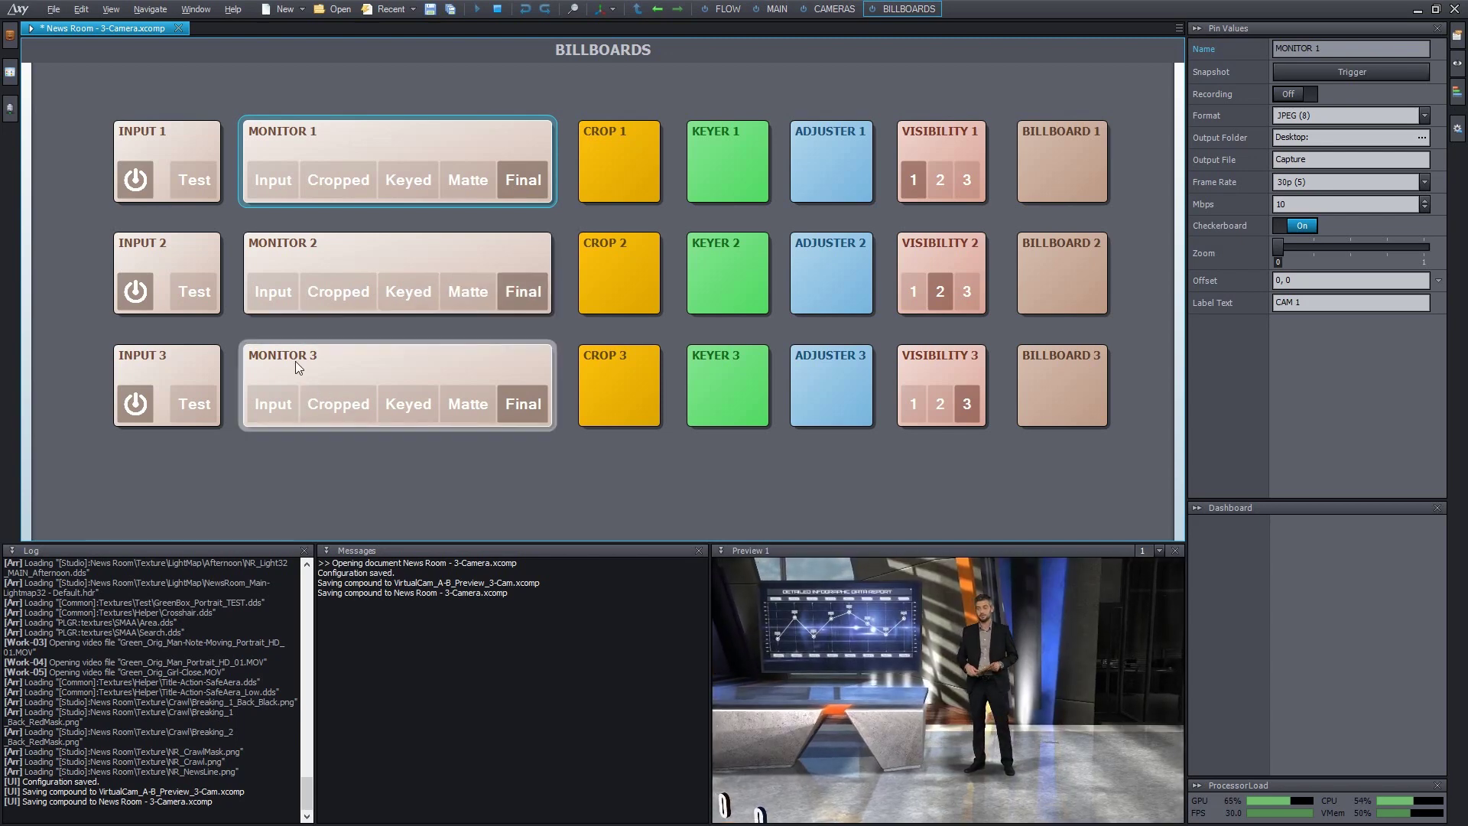
Step: Check the third camera's Input, Cropped, Keyed and Matte images with MONITOR 3, and leave it on Final
click(273, 405)
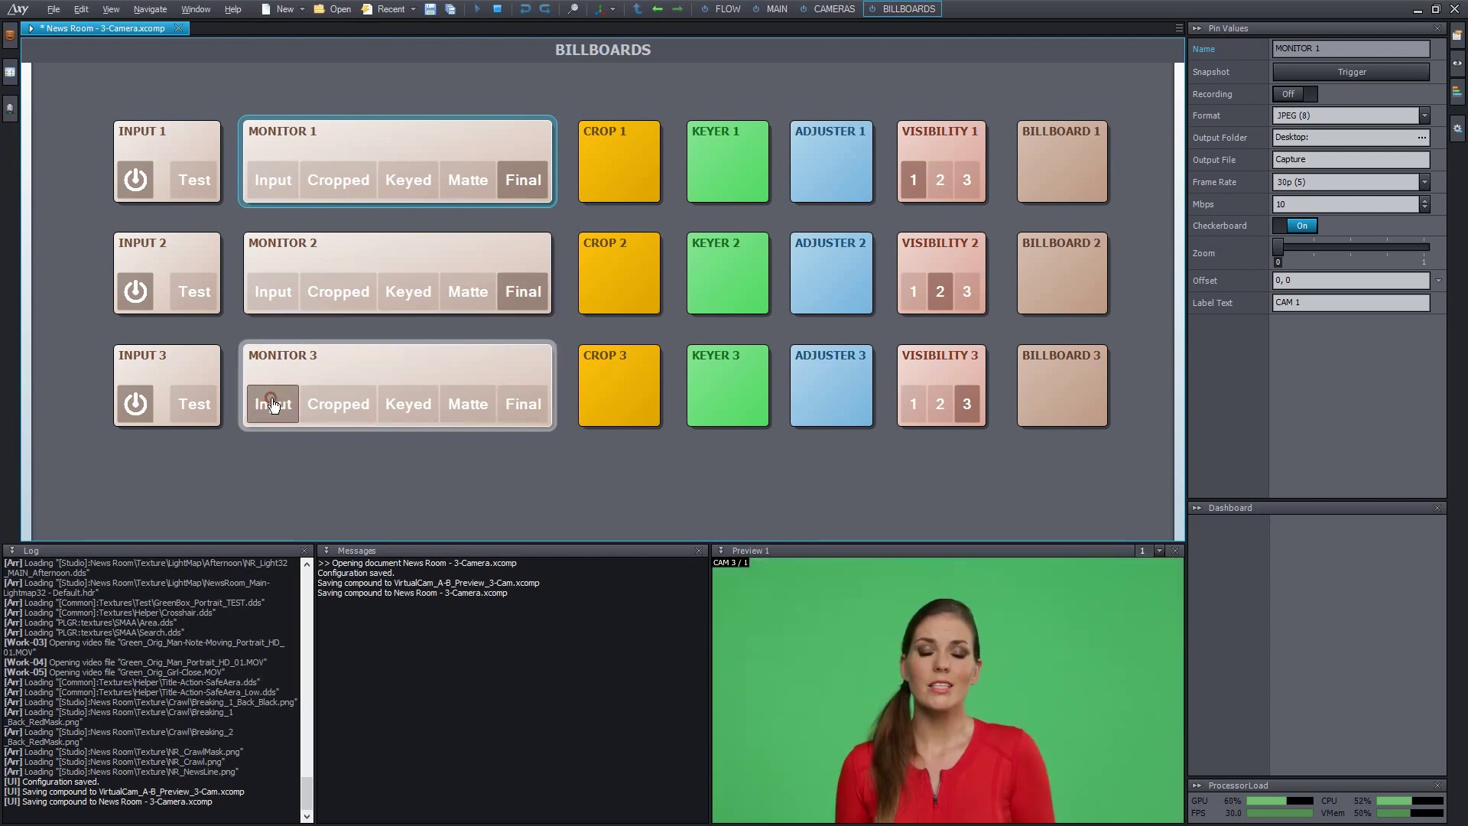
click(338, 405)
click(408, 405)
click(467, 405)
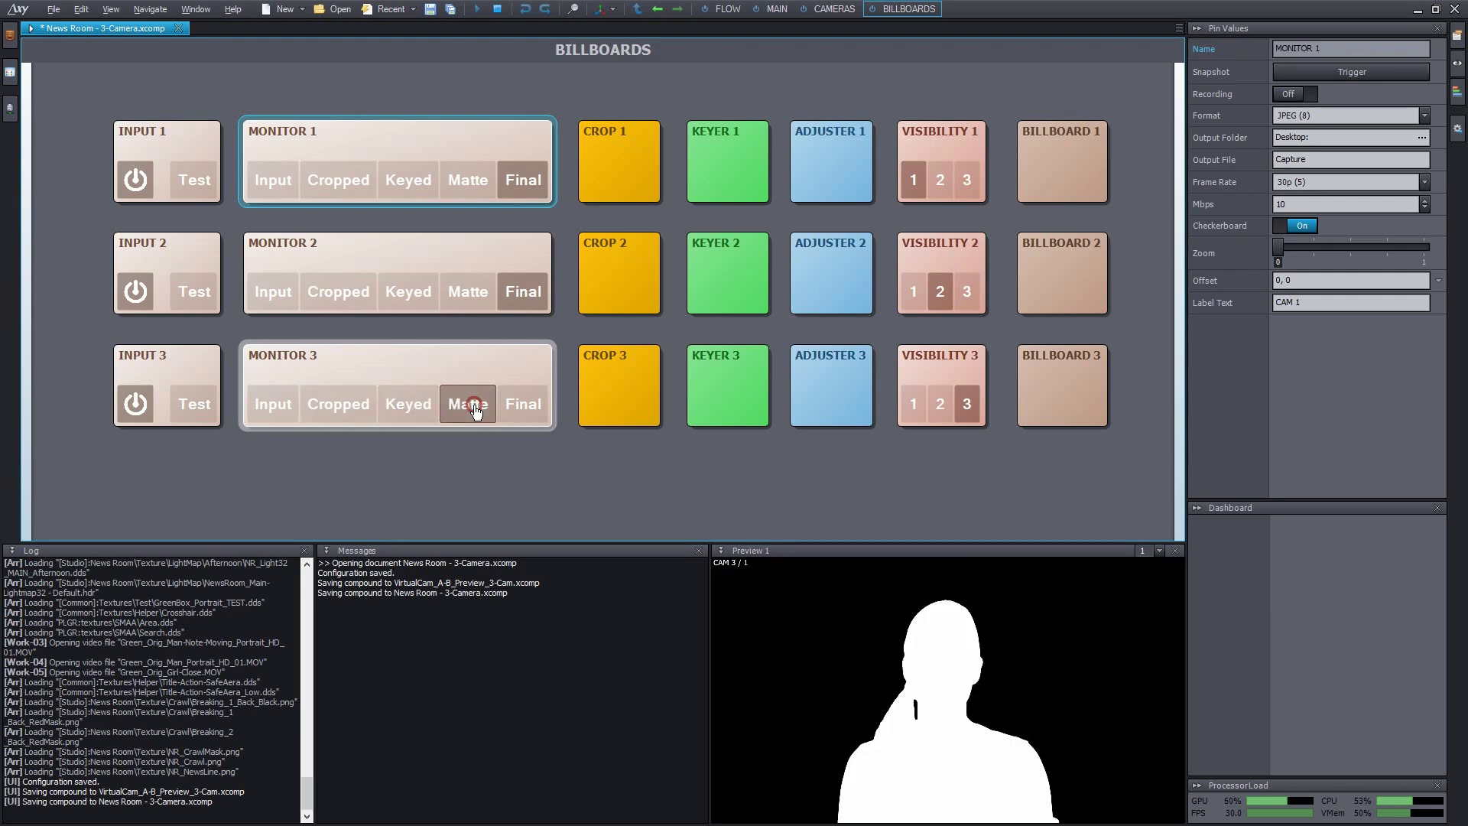
click(529, 409)
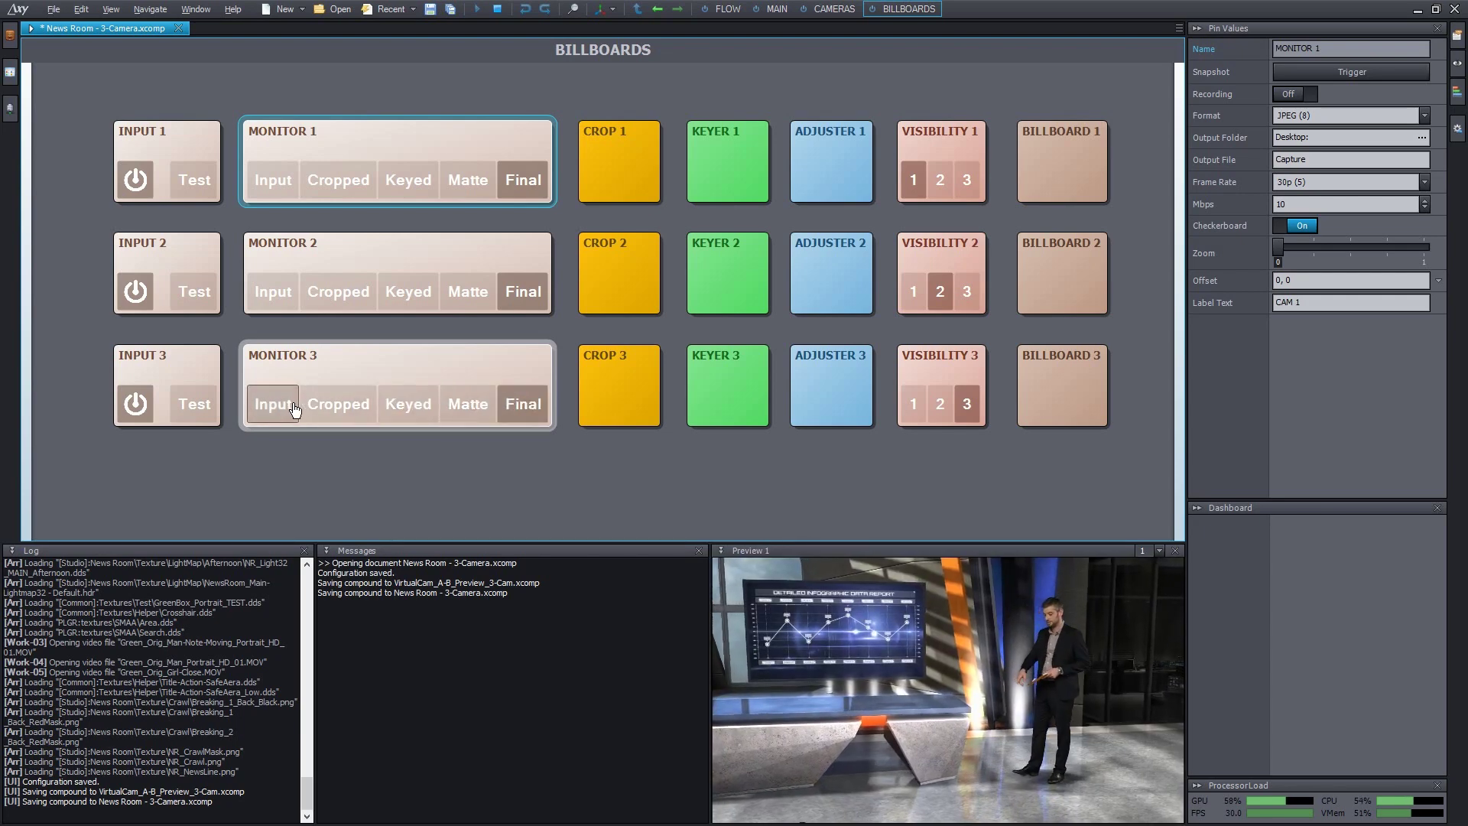
click(284, 404)
click(518, 405)
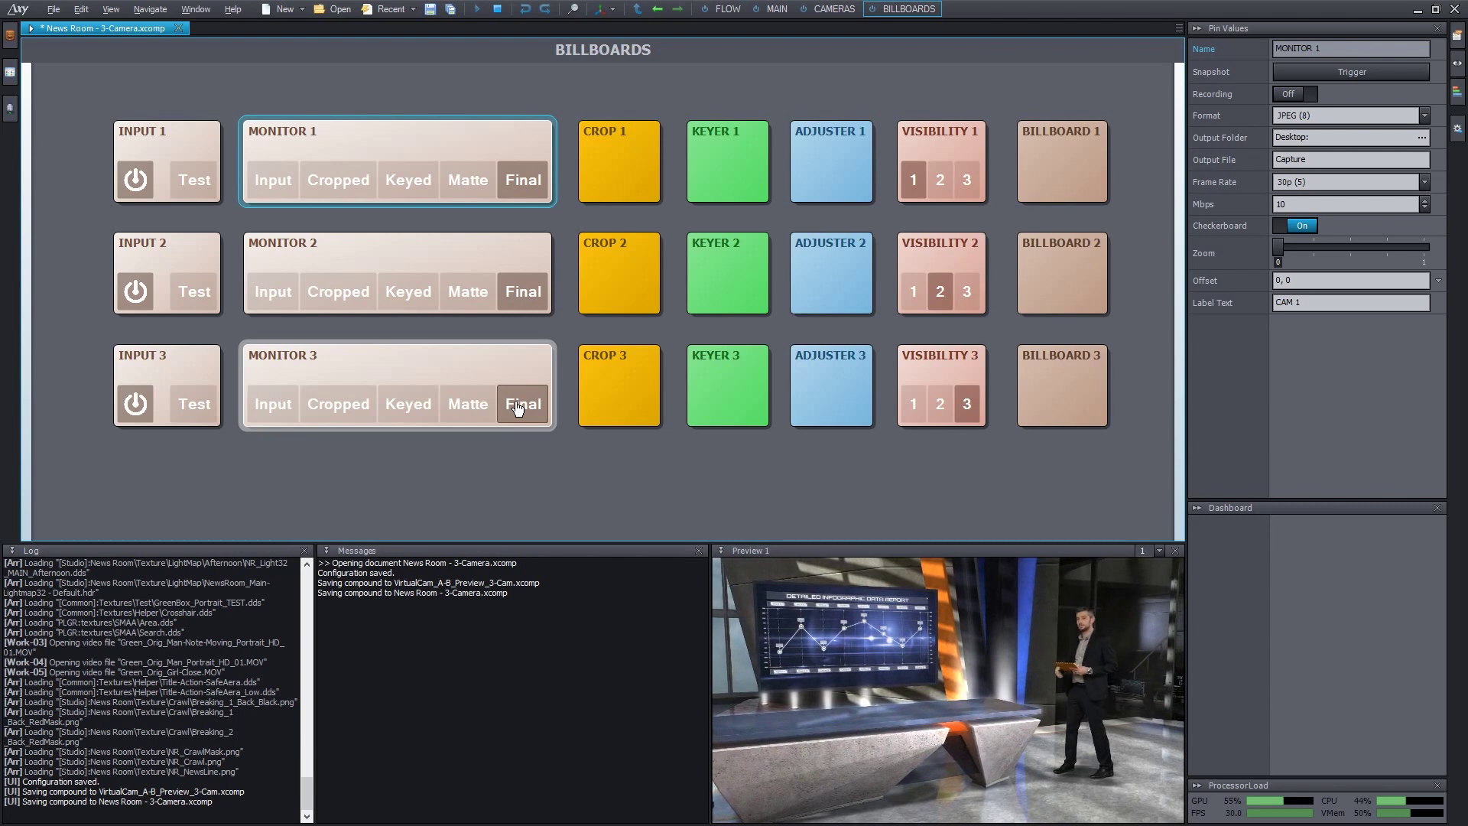
click(582, 479)
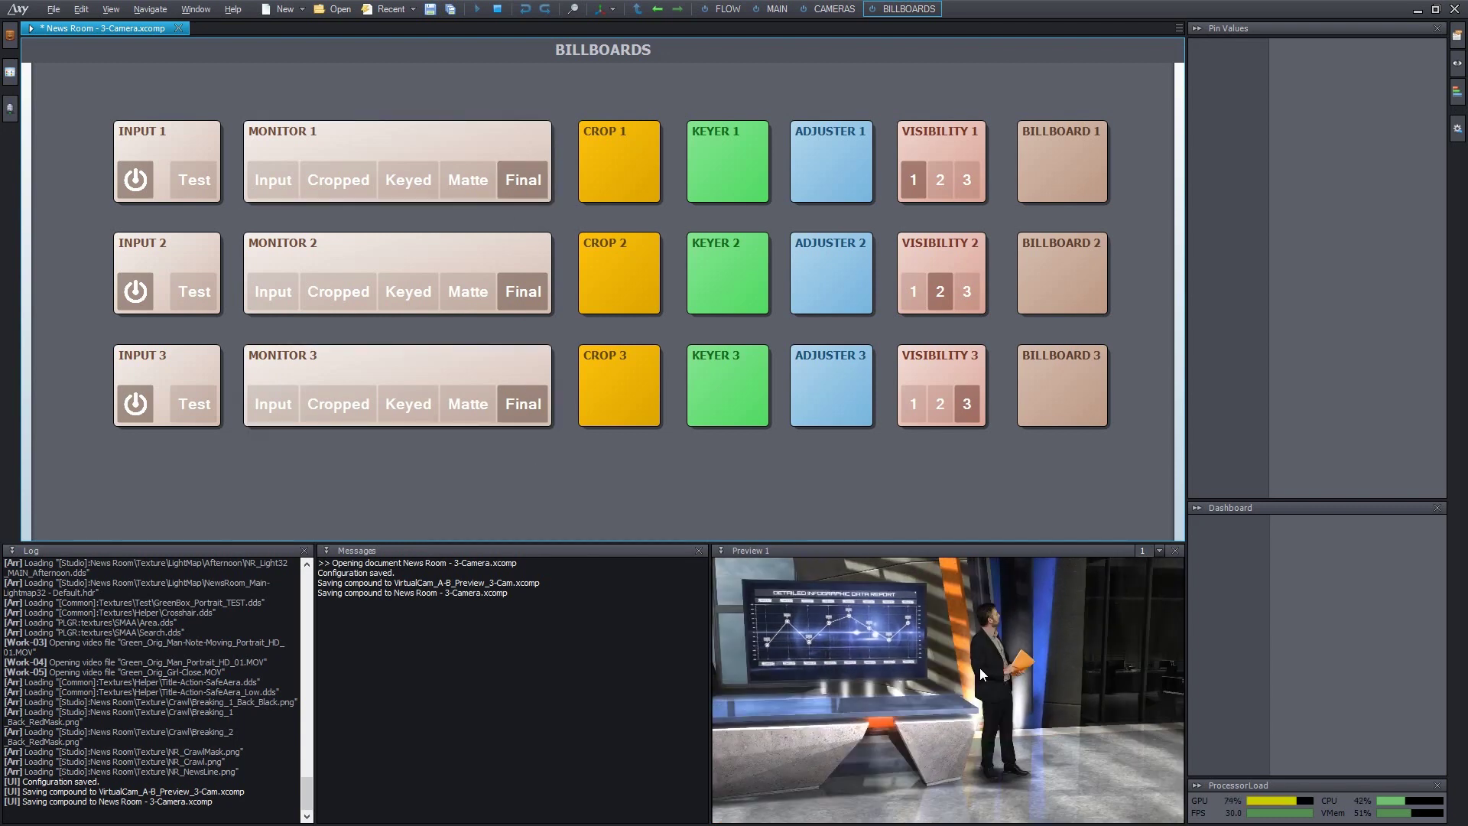
Step: Switch the program output among CAM 1, CAM 2 and CAM 3 on the CAMERAS board, leaving CAM 2 selected
click(833, 11)
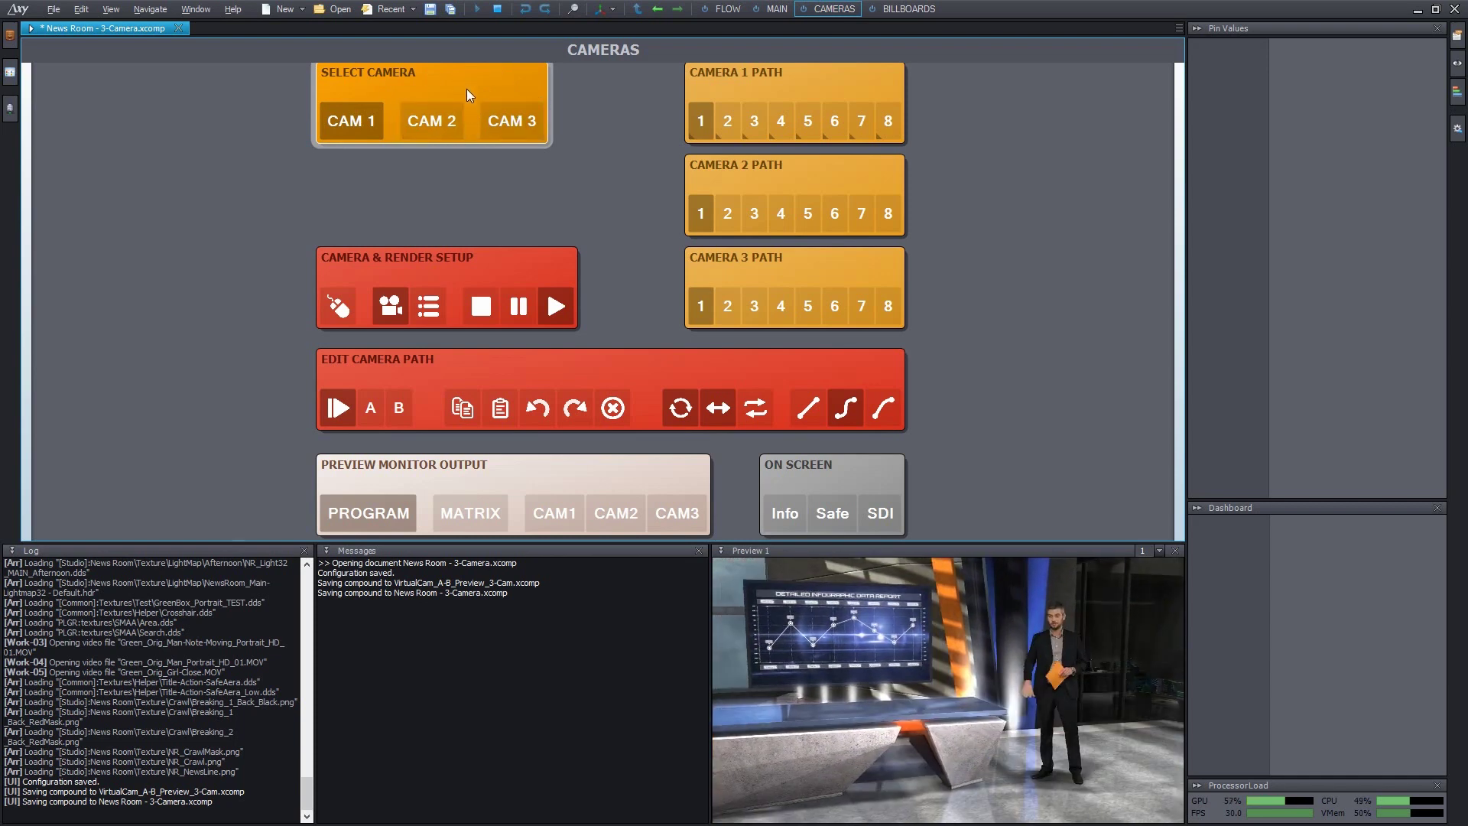
click(445, 131)
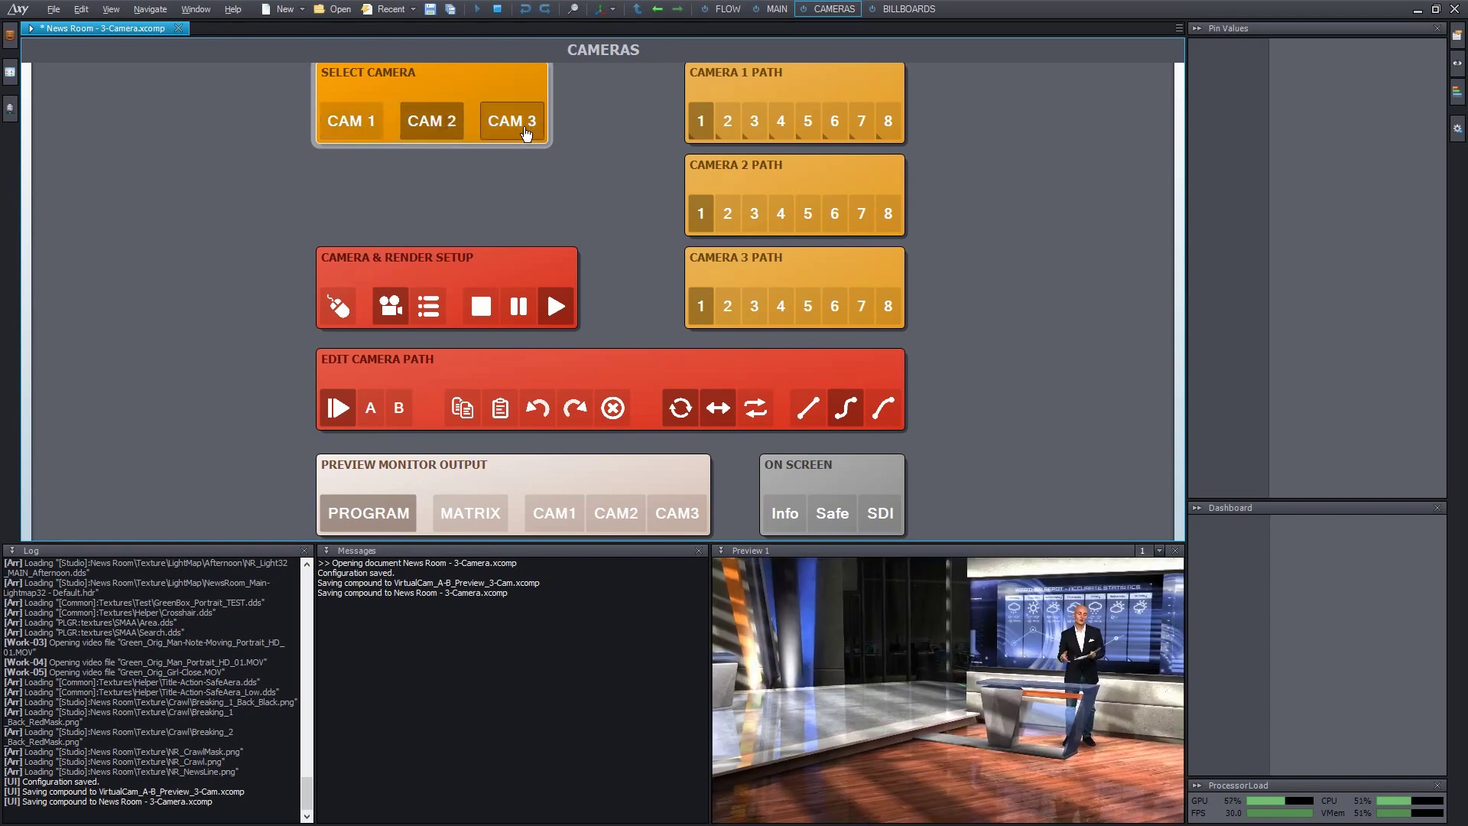
click(525, 131)
click(432, 124)
click(368, 122)
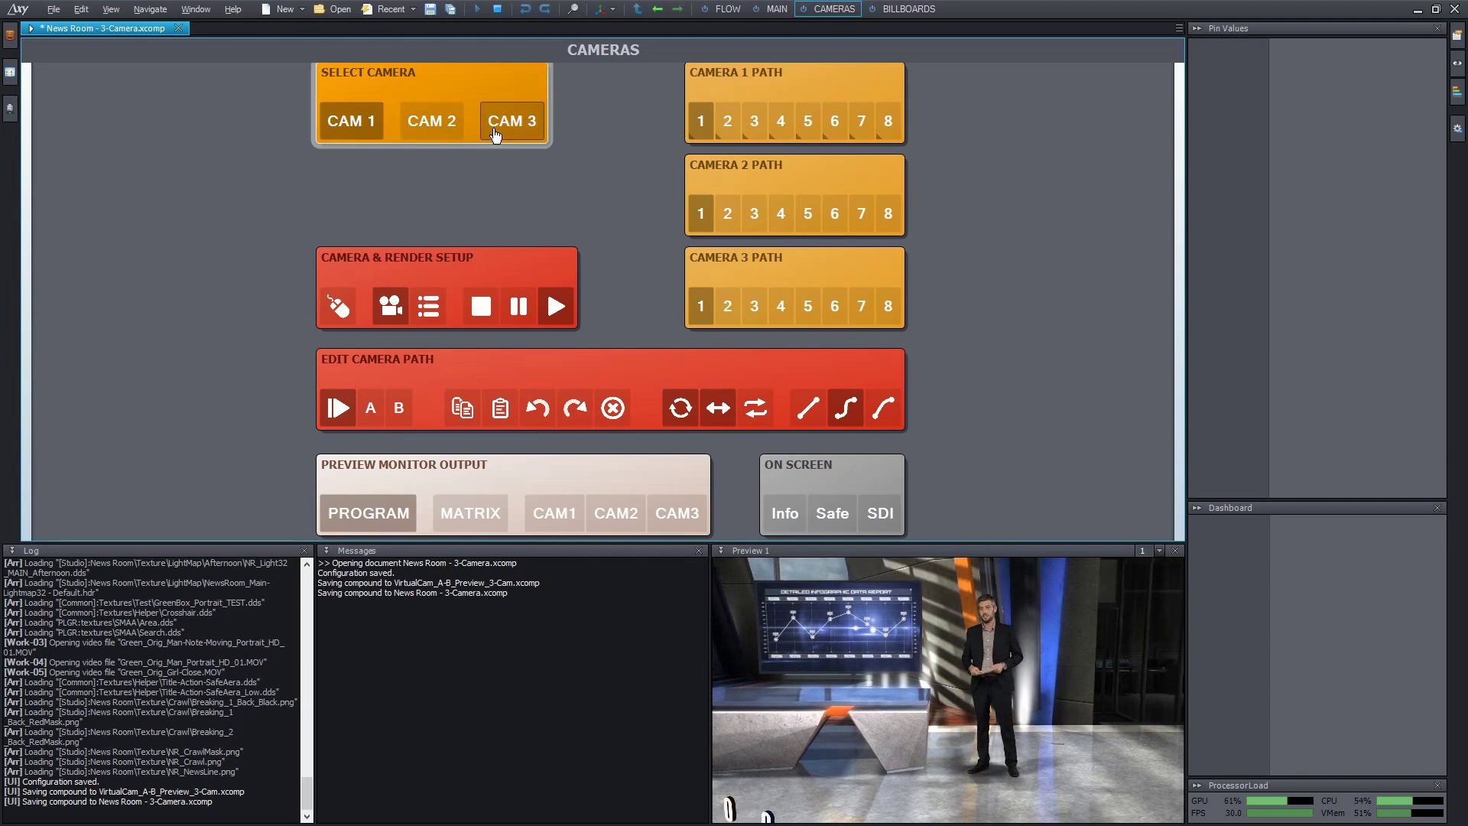
click(444, 127)
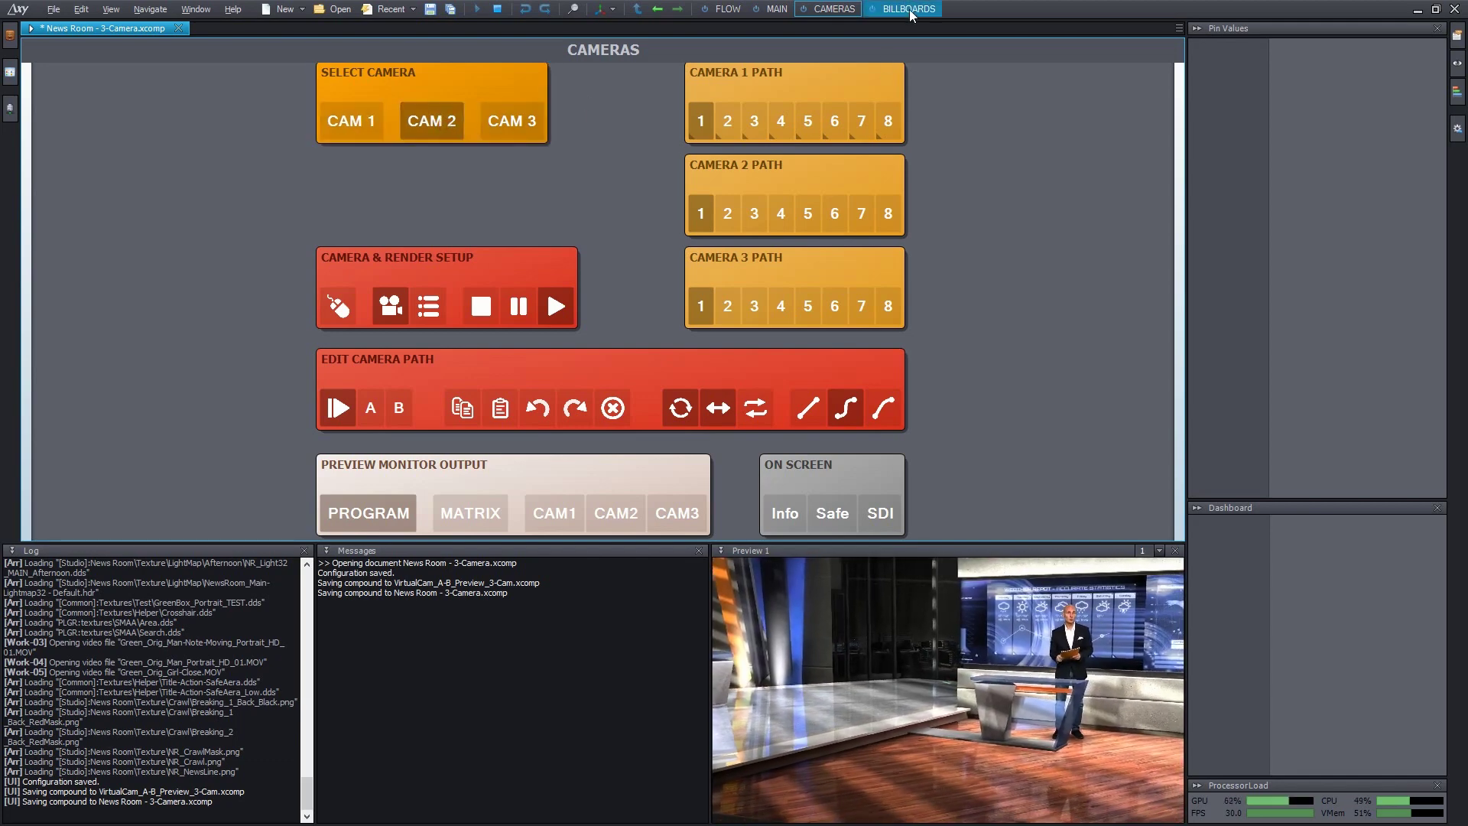
Step: Check the monitor settings on the BILLBOARDS board and return to the CAMERAS board with CAM 2 selected
click(909, 9)
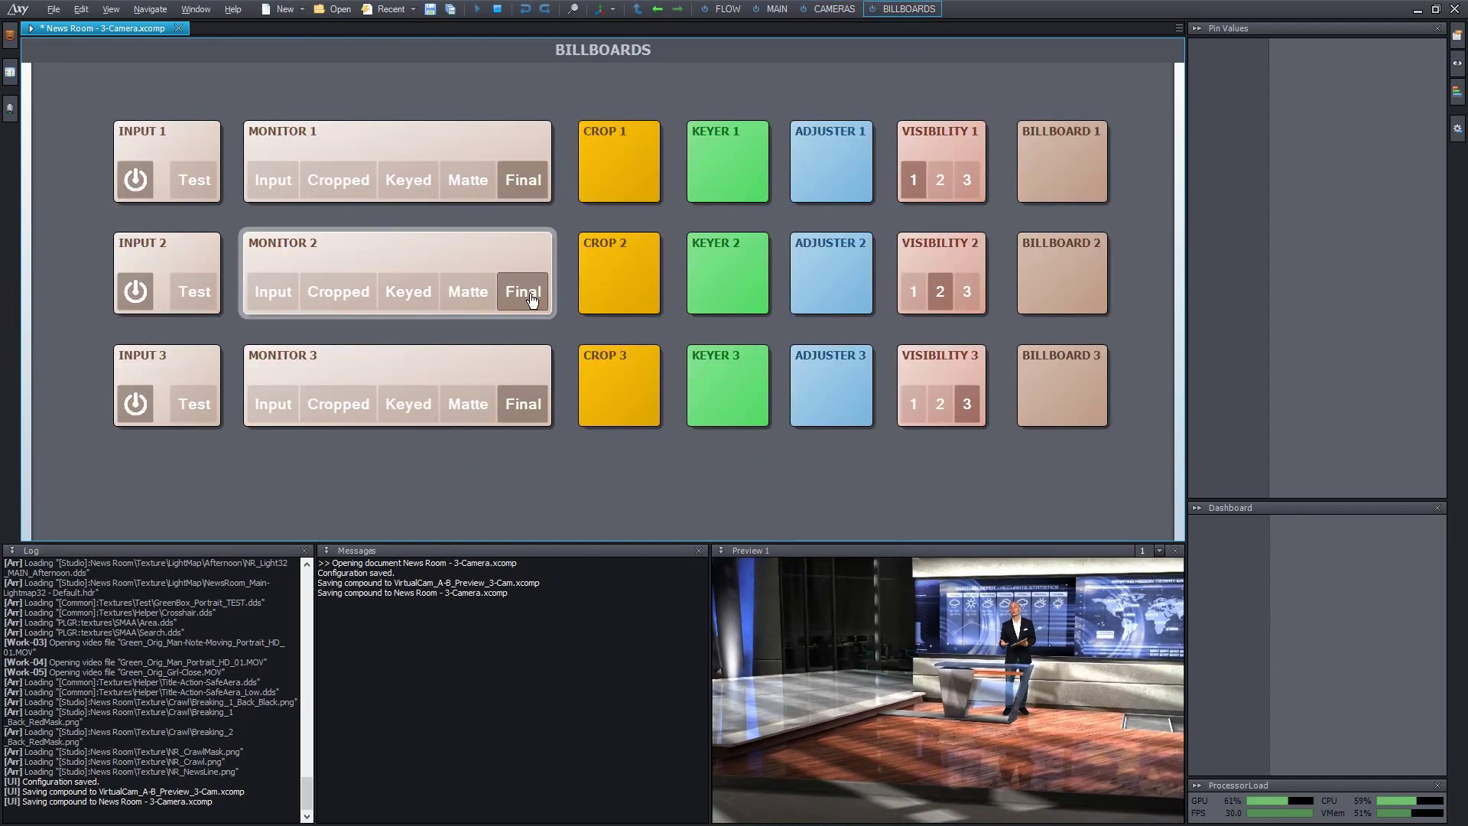
click(841, 9)
click(451, 134)
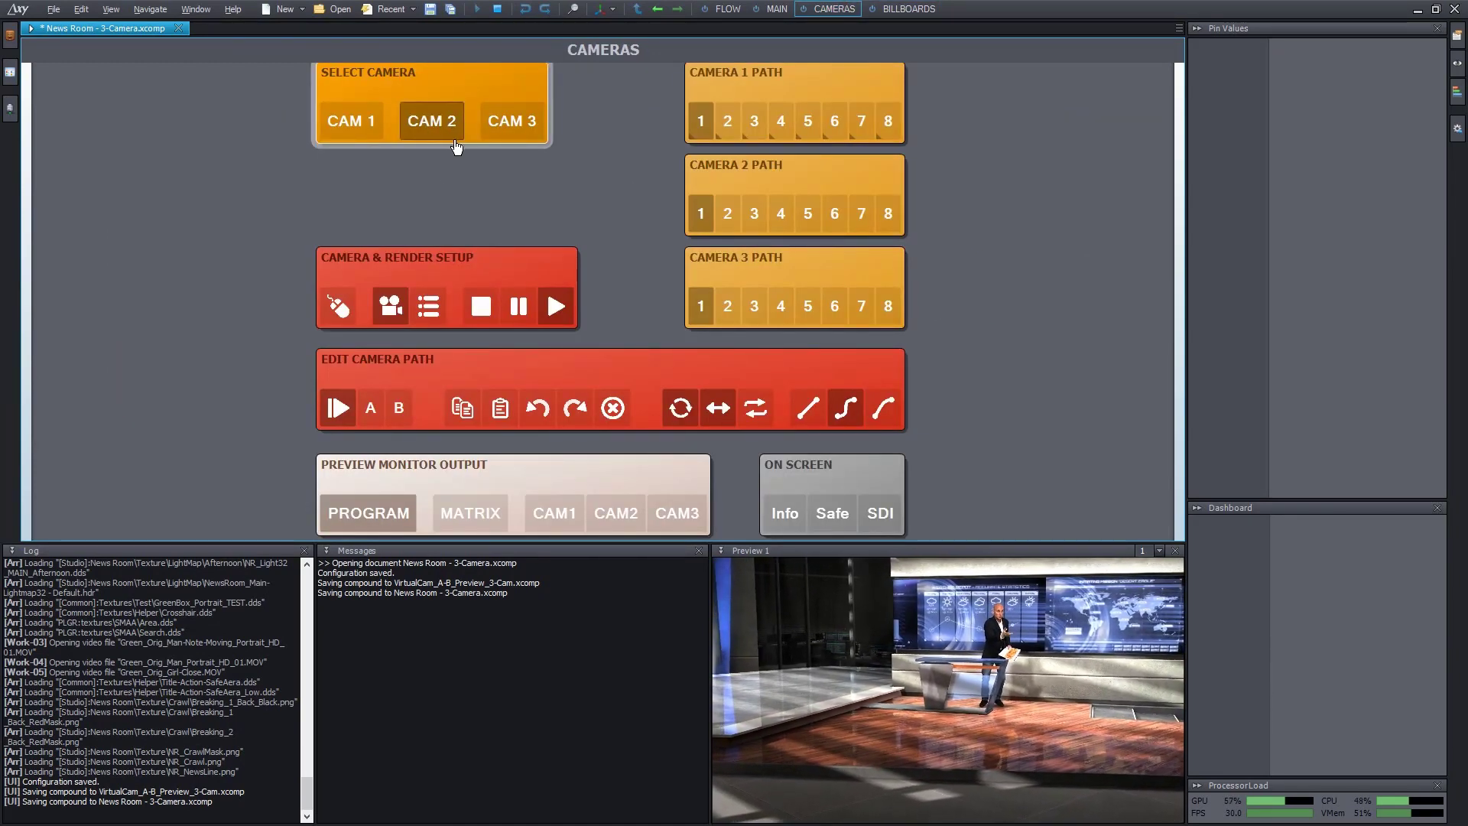
Step: Put CAM 1 on the program output and show the first camera's Input image with MONITOR 1 on the BILLBOARDS board
click(350, 127)
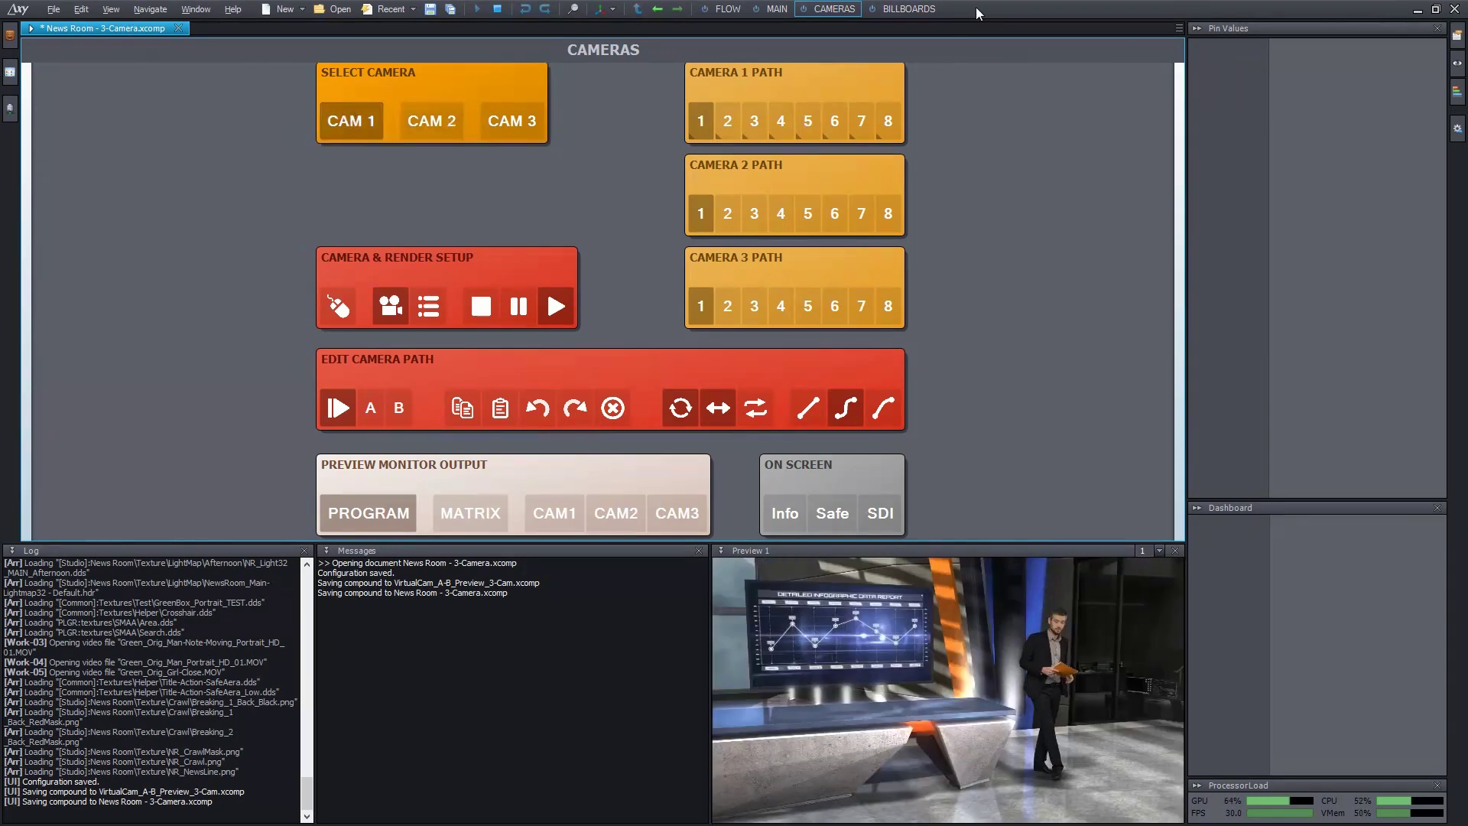
click(920, 10)
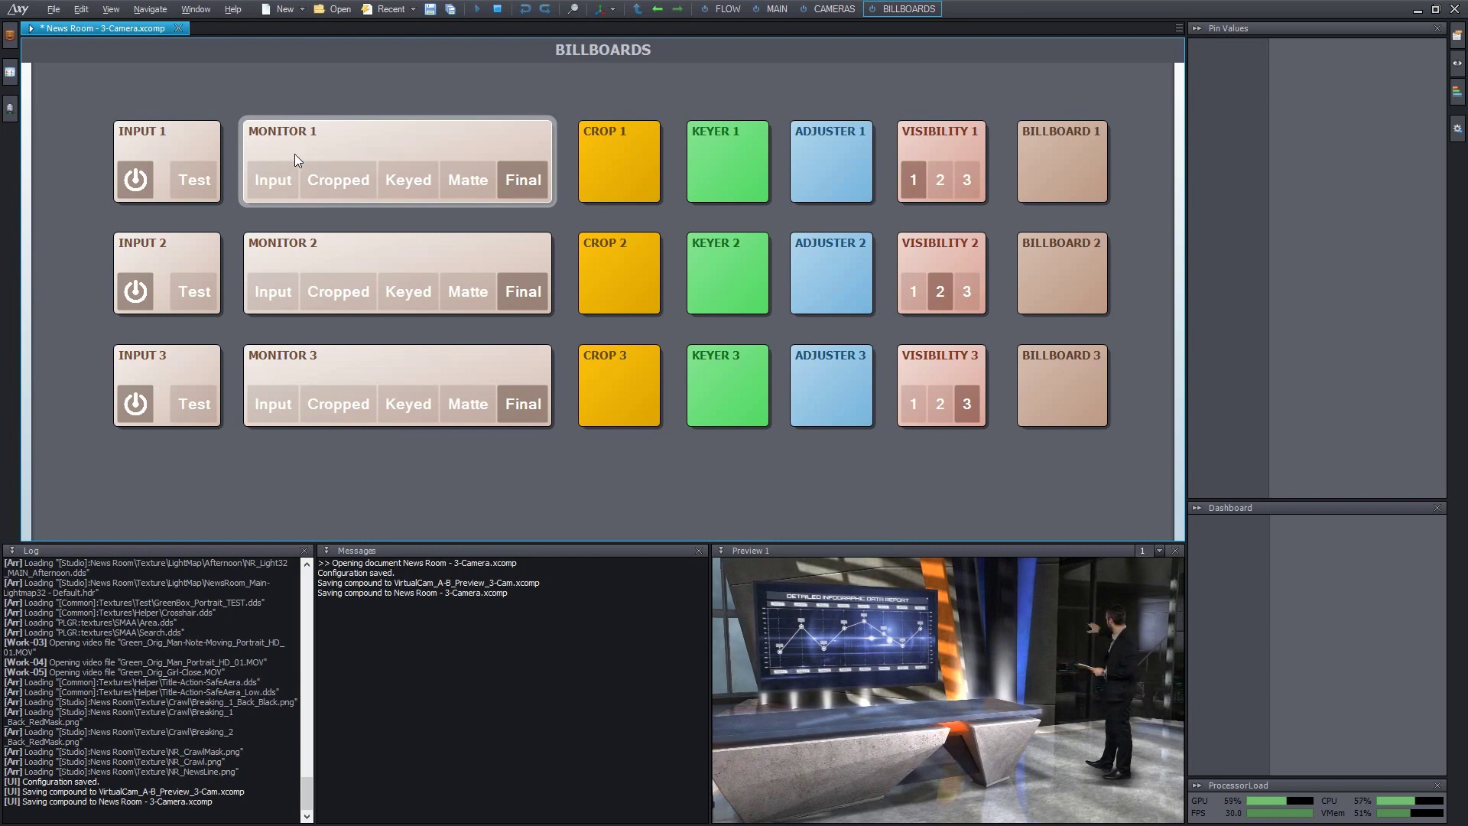
click(271, 183)
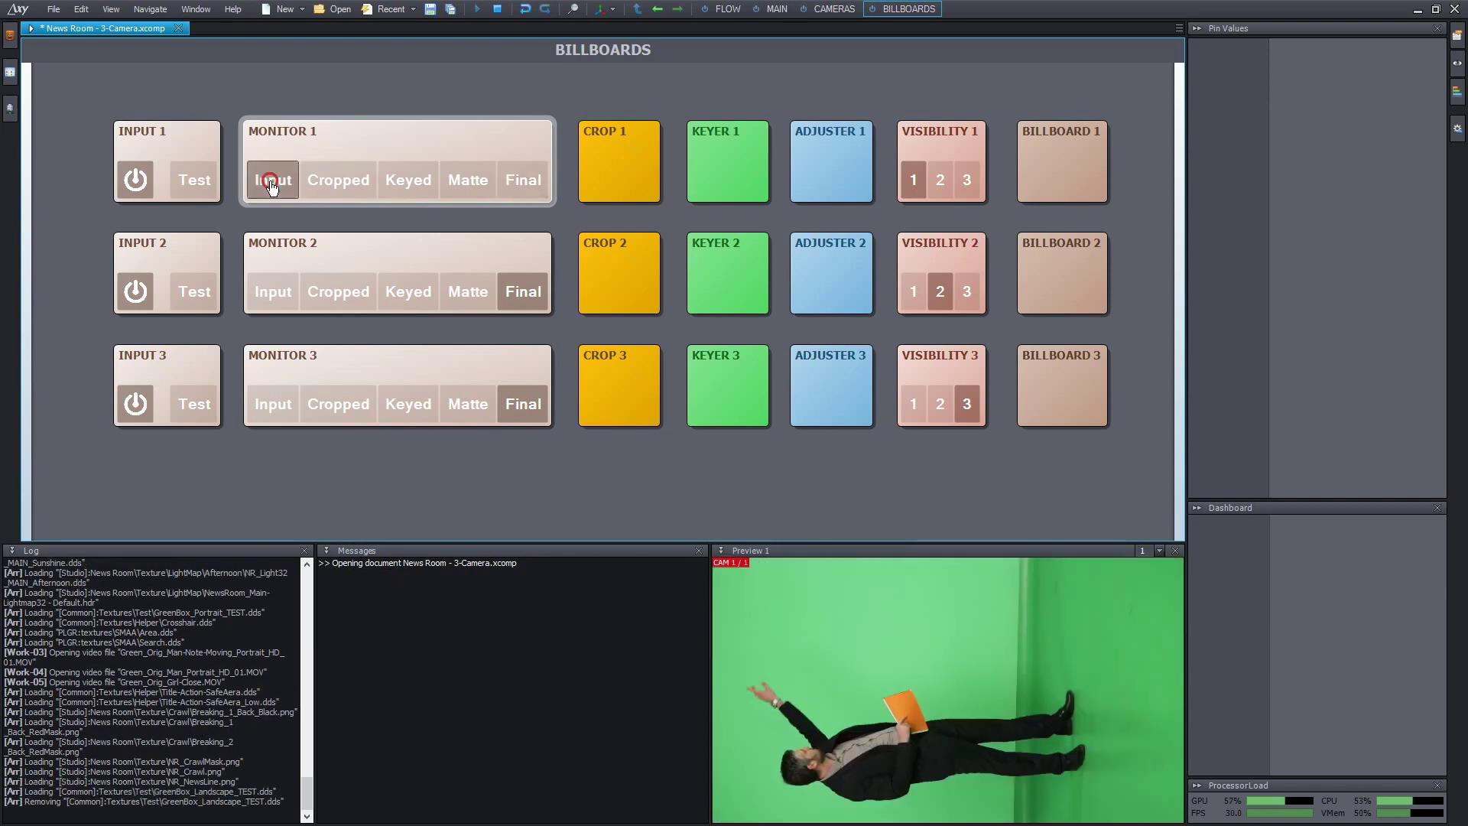
Step: Check the input device mapping of INPUT 1, INPUT 2 and INPUT 3, including the devices available for INPUT 1
click(178, 133)
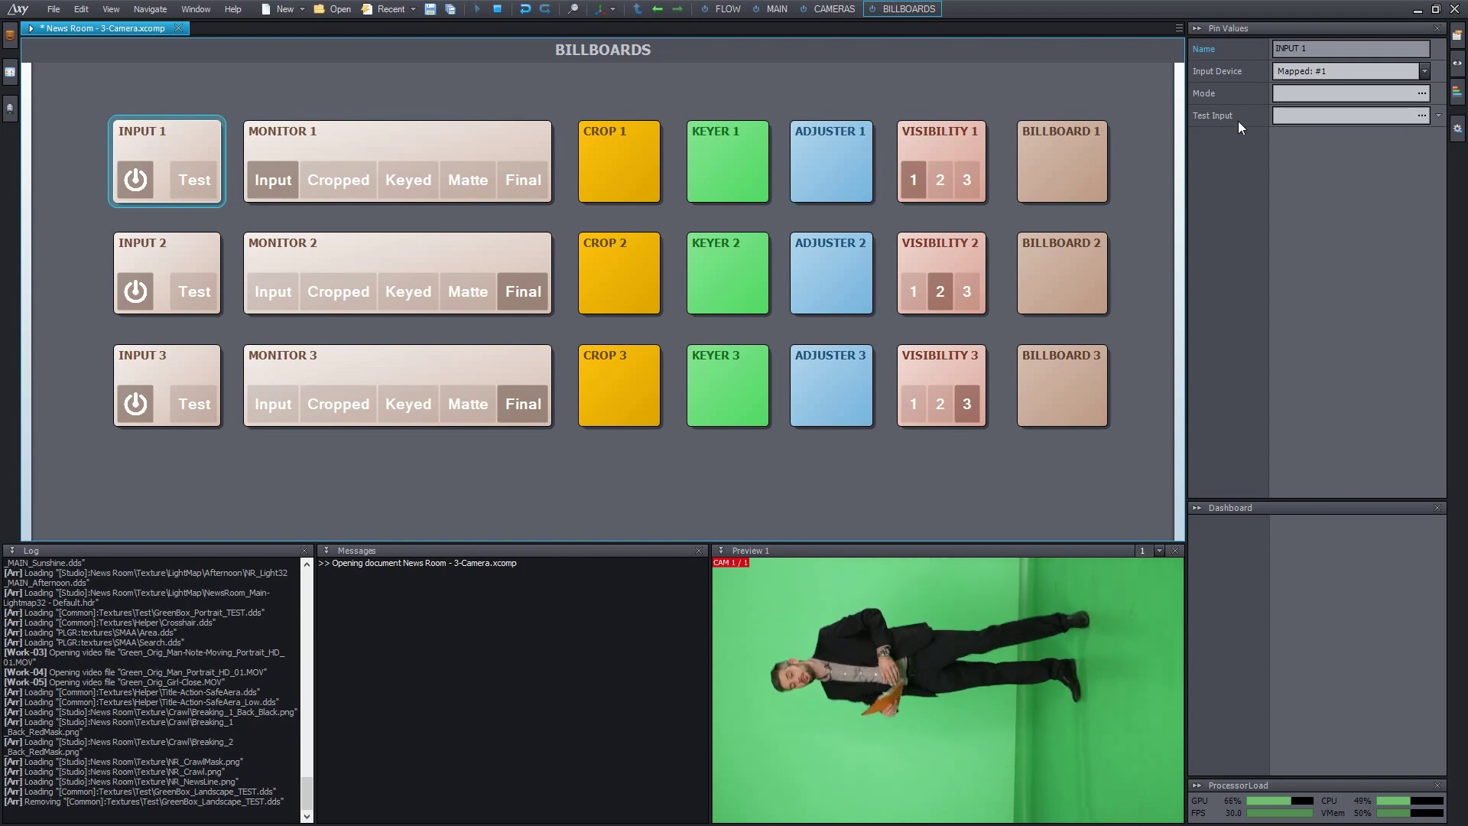
click(1335, 74)
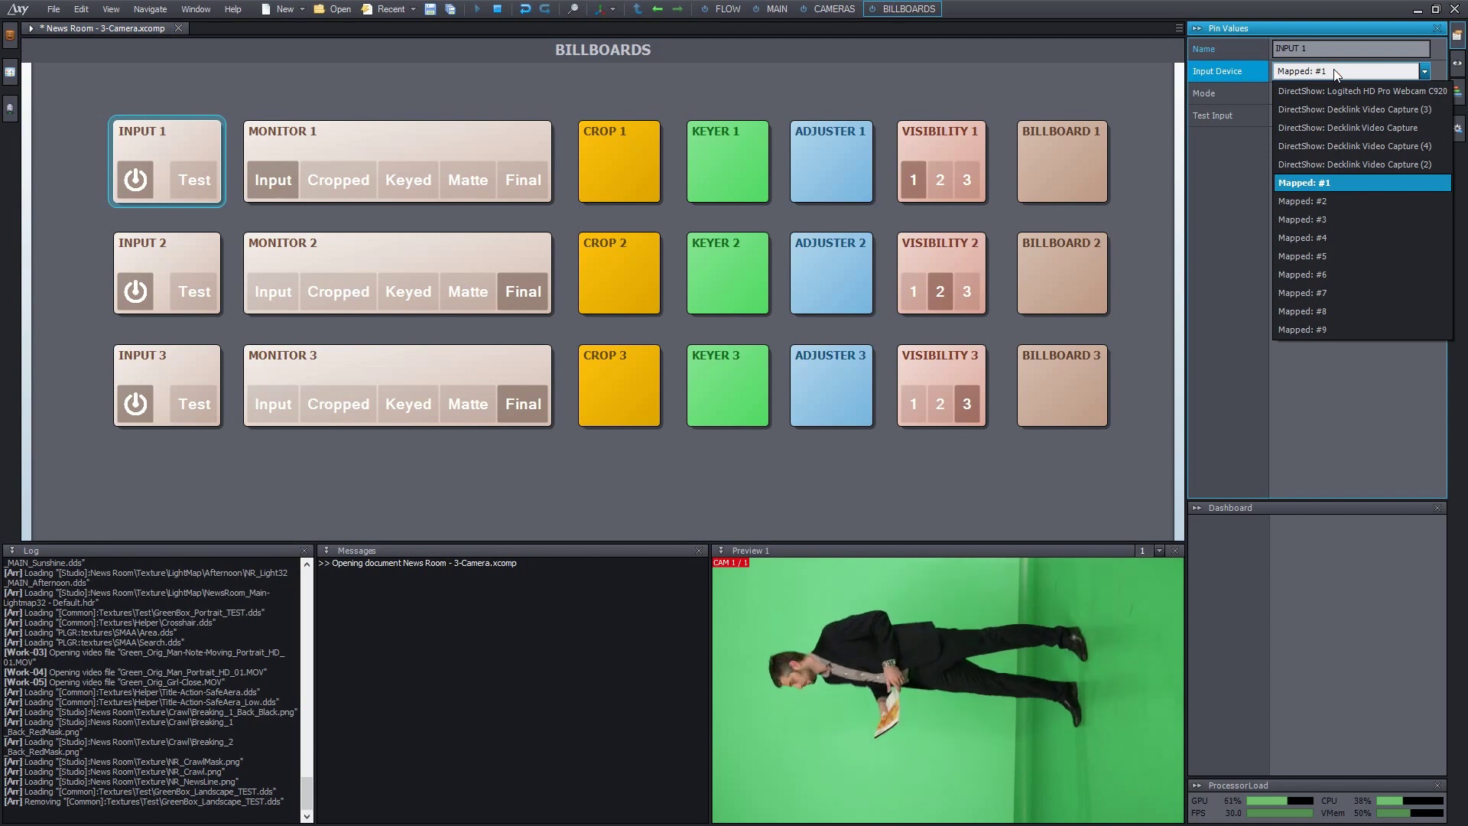
click(1335, 72)
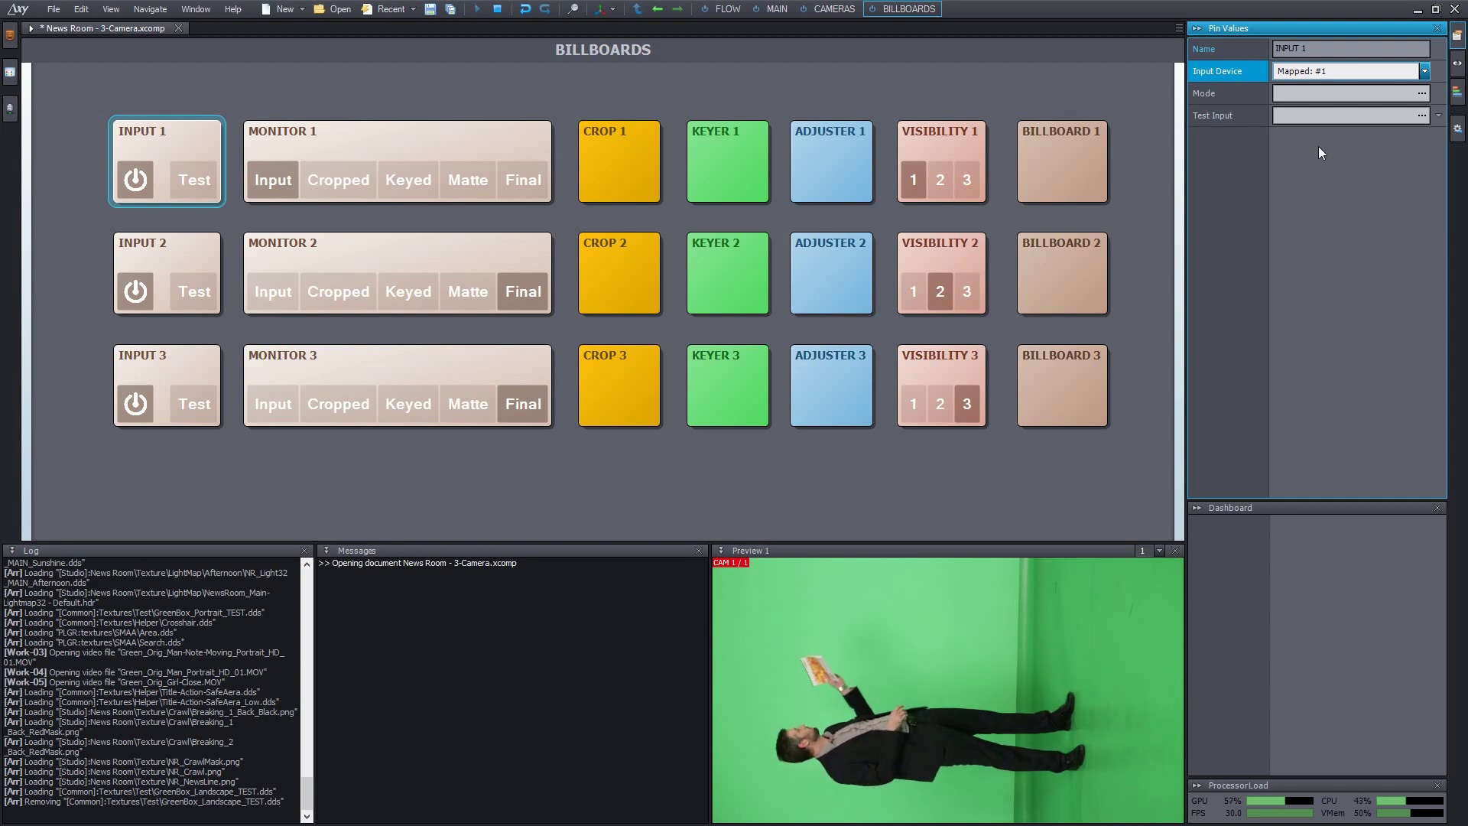
click(171, 249)
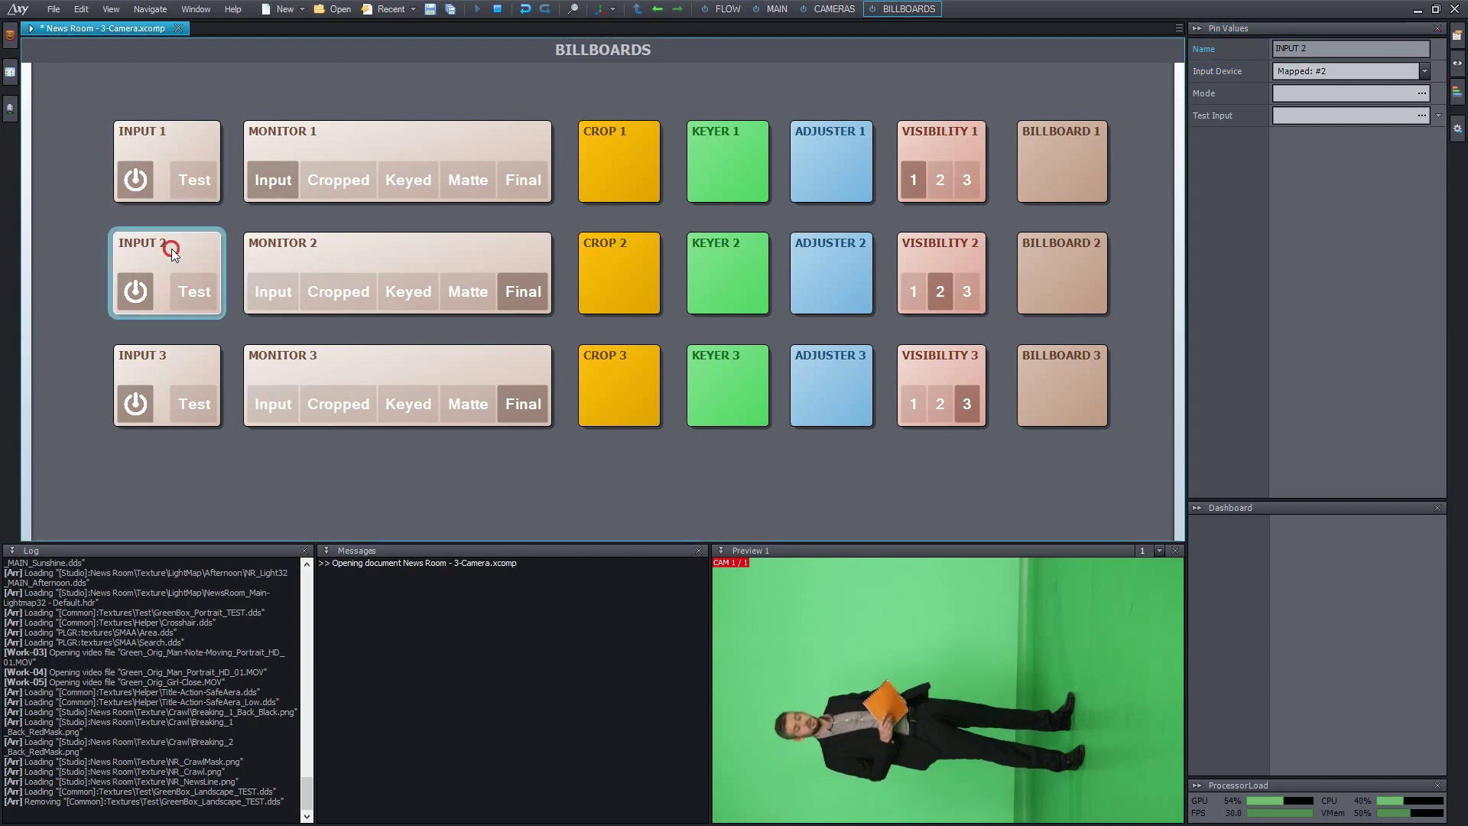
click(168, 356)
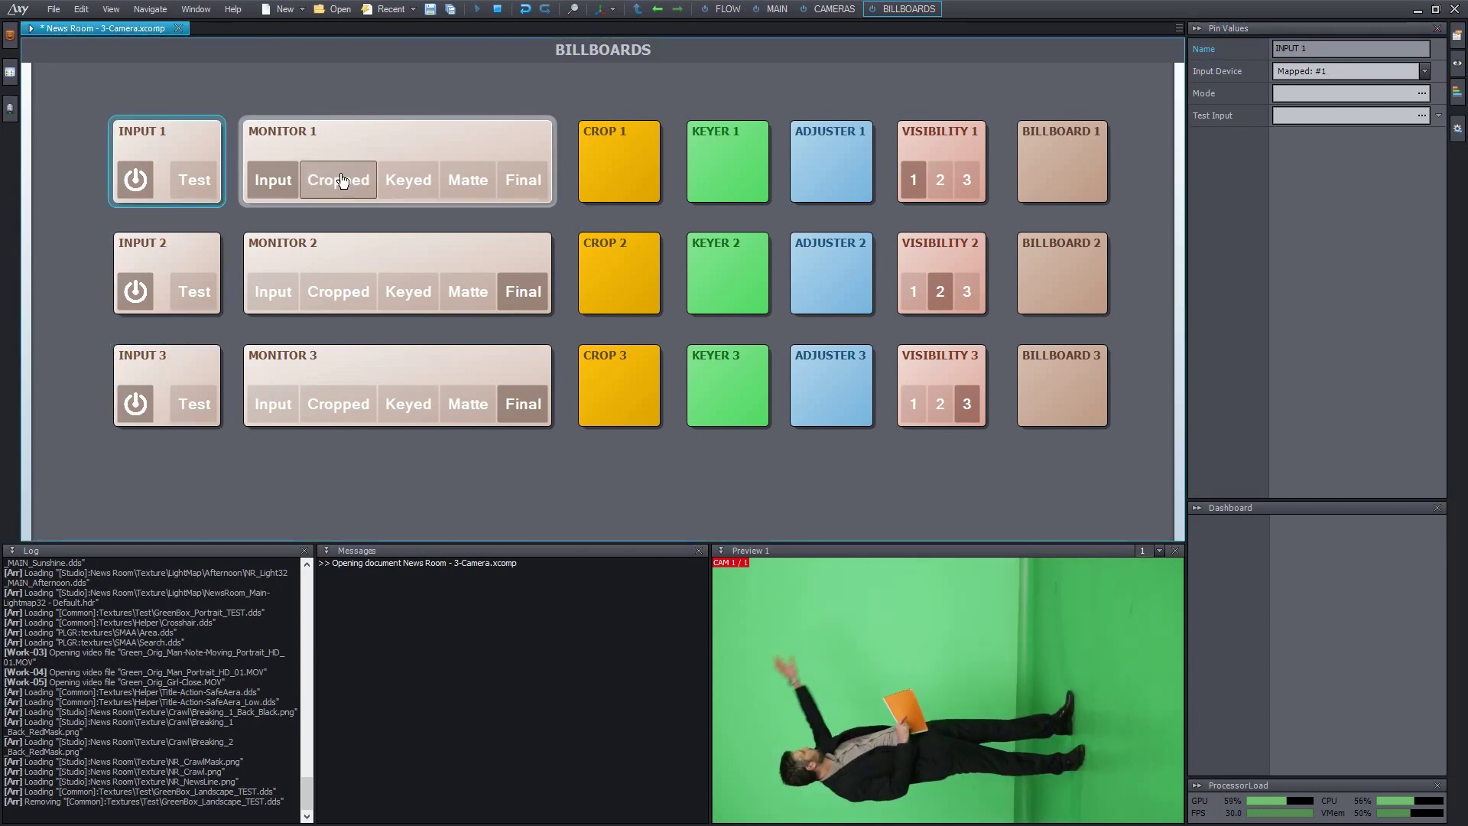
Step: Switch MONITOR 1 to Cropped and try CROP 1 with Portrait off, leaving Portrait on
click(346, 181)
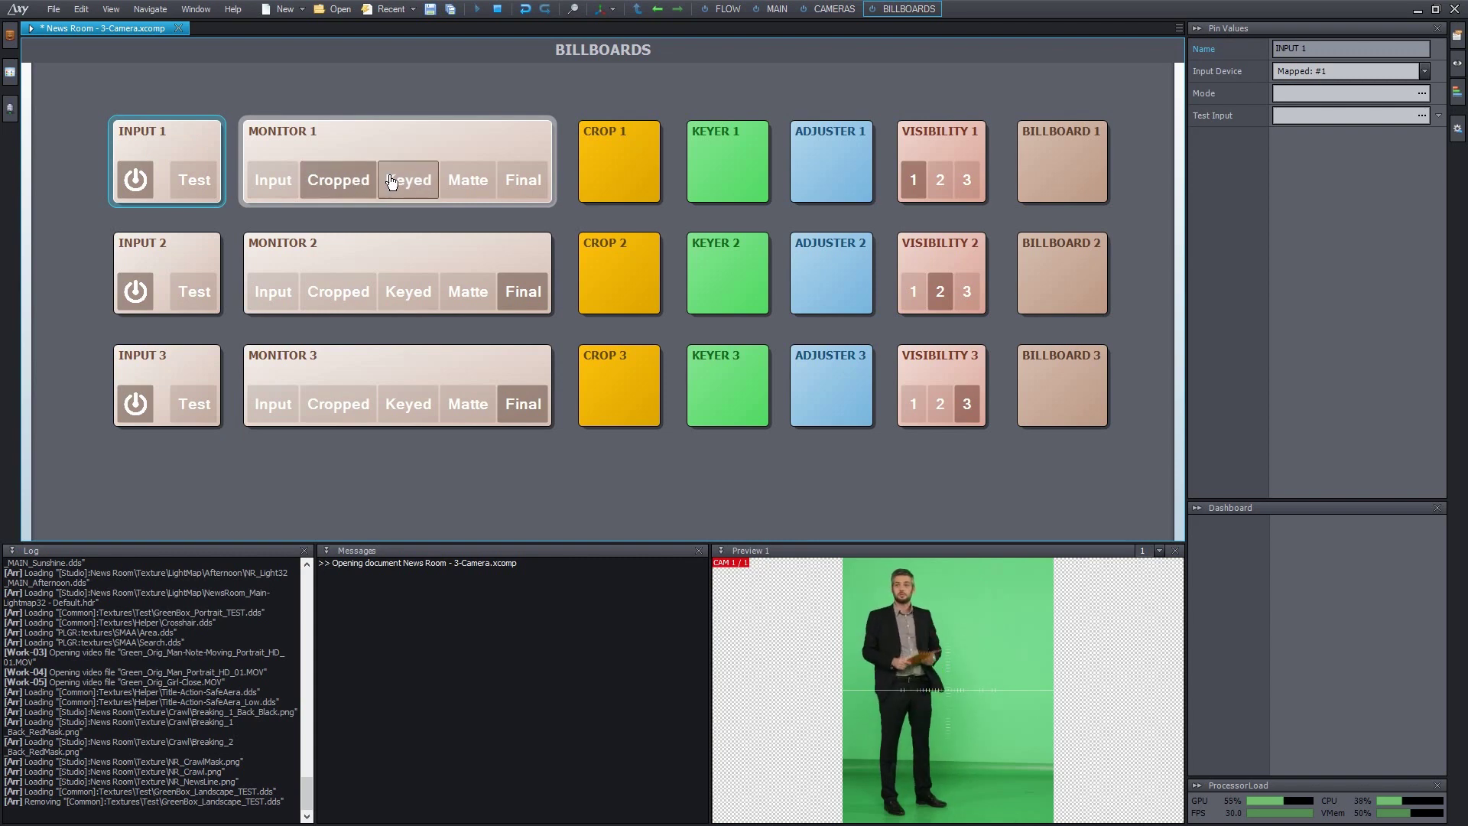
click(625, 158)
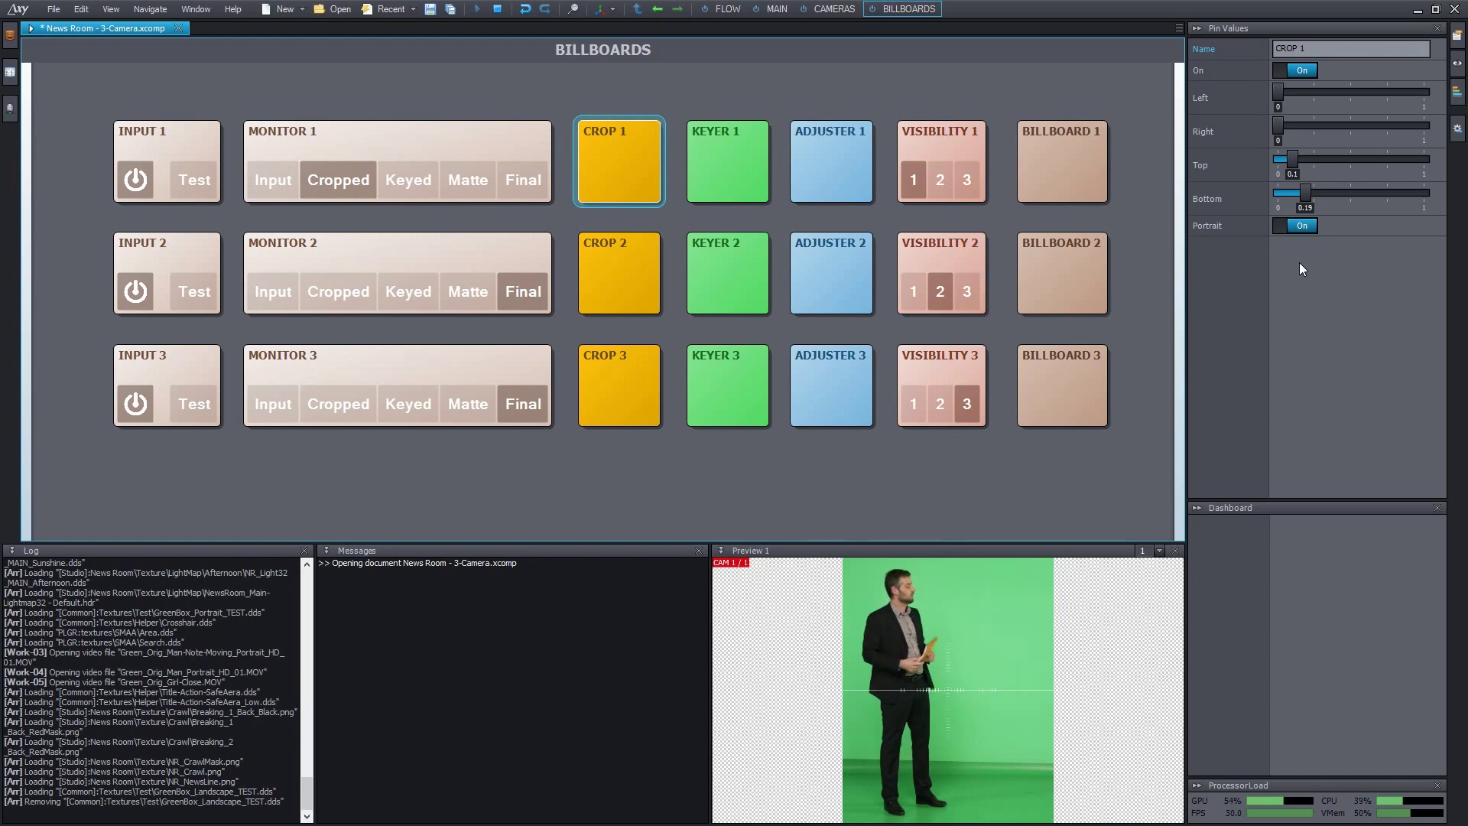
click(1284, 227)
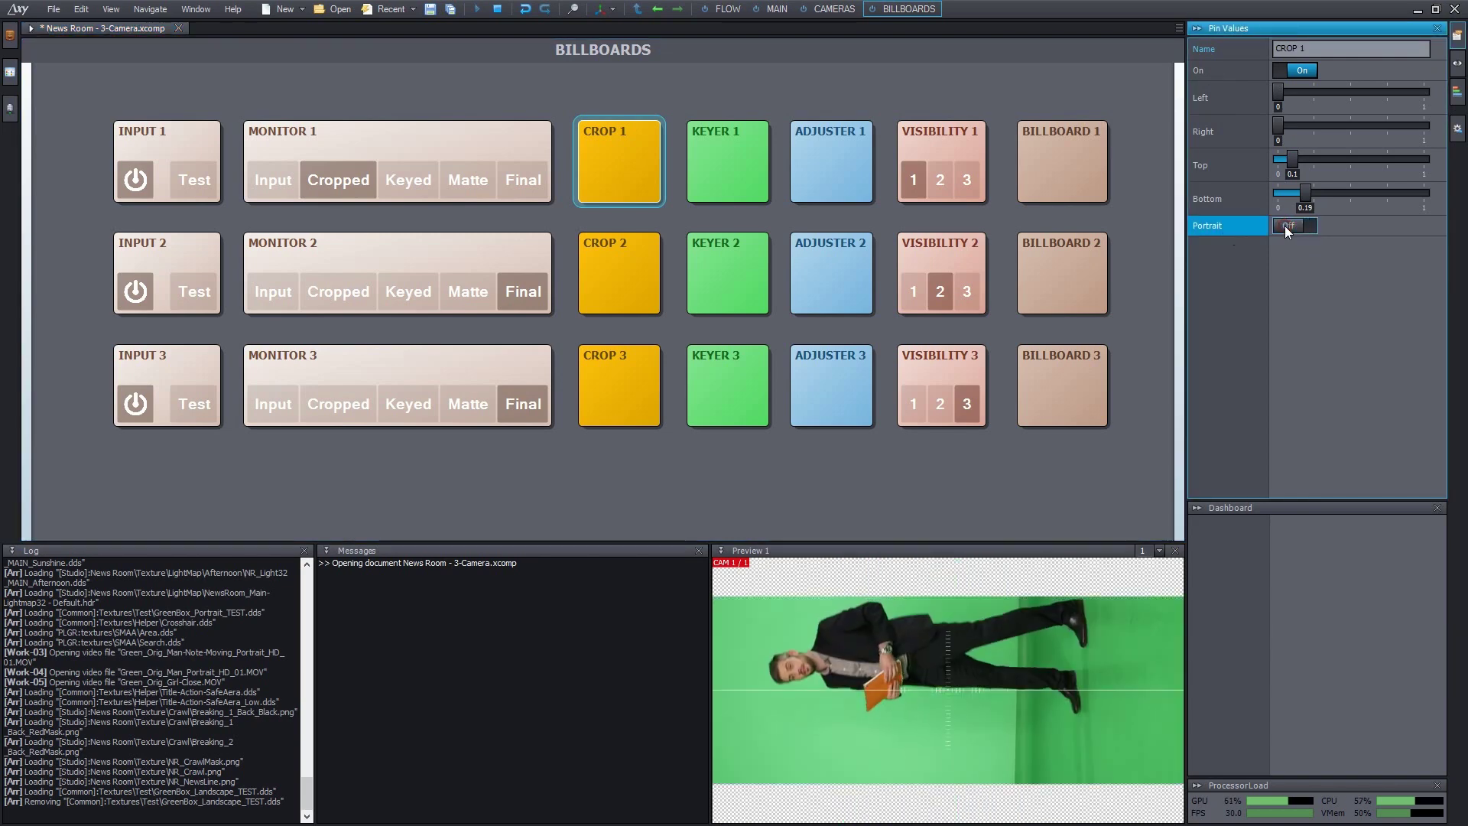
click(1284, 227)
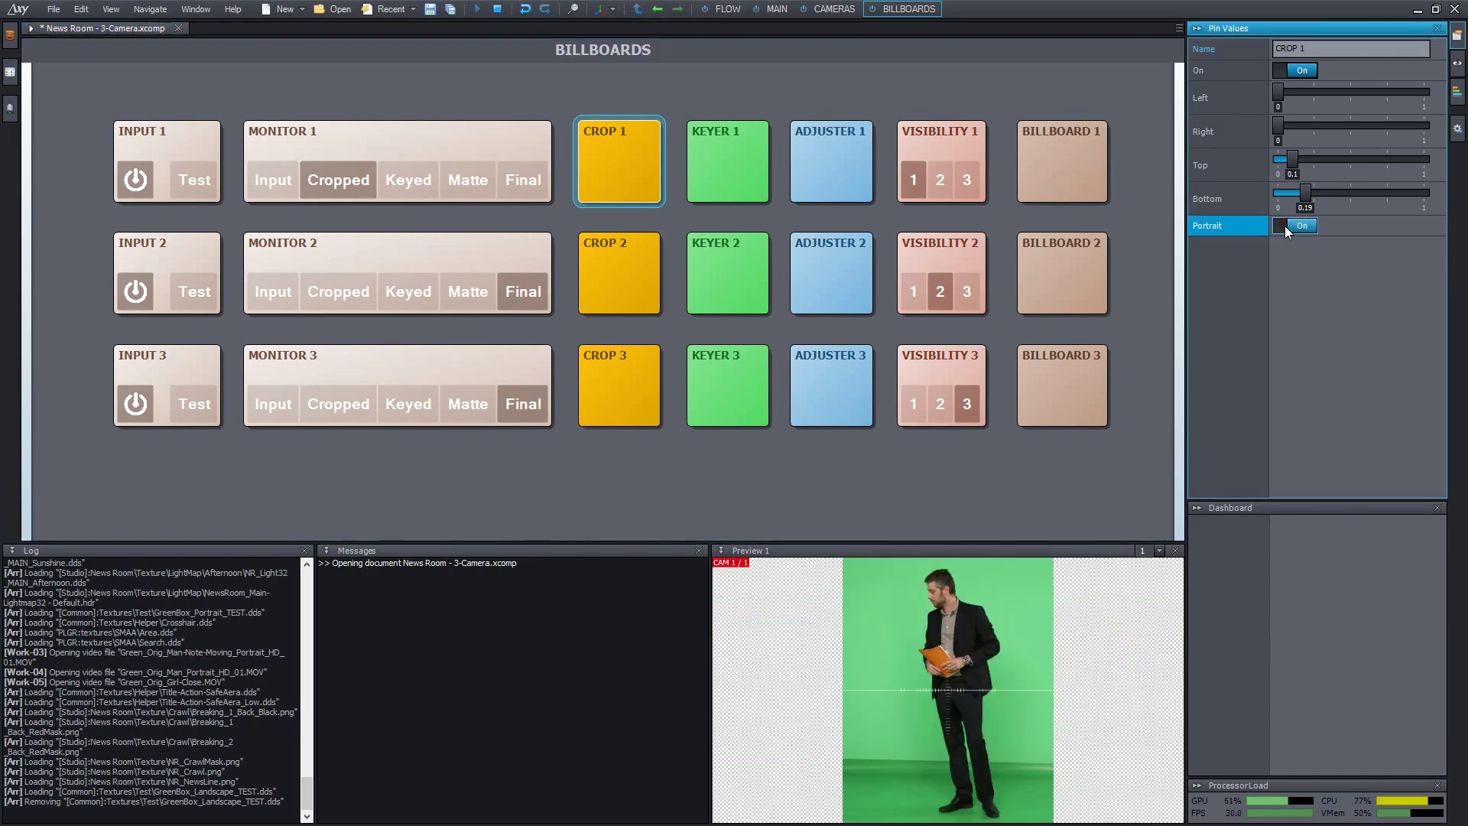
click(1284, 227)
click(1284, 227)
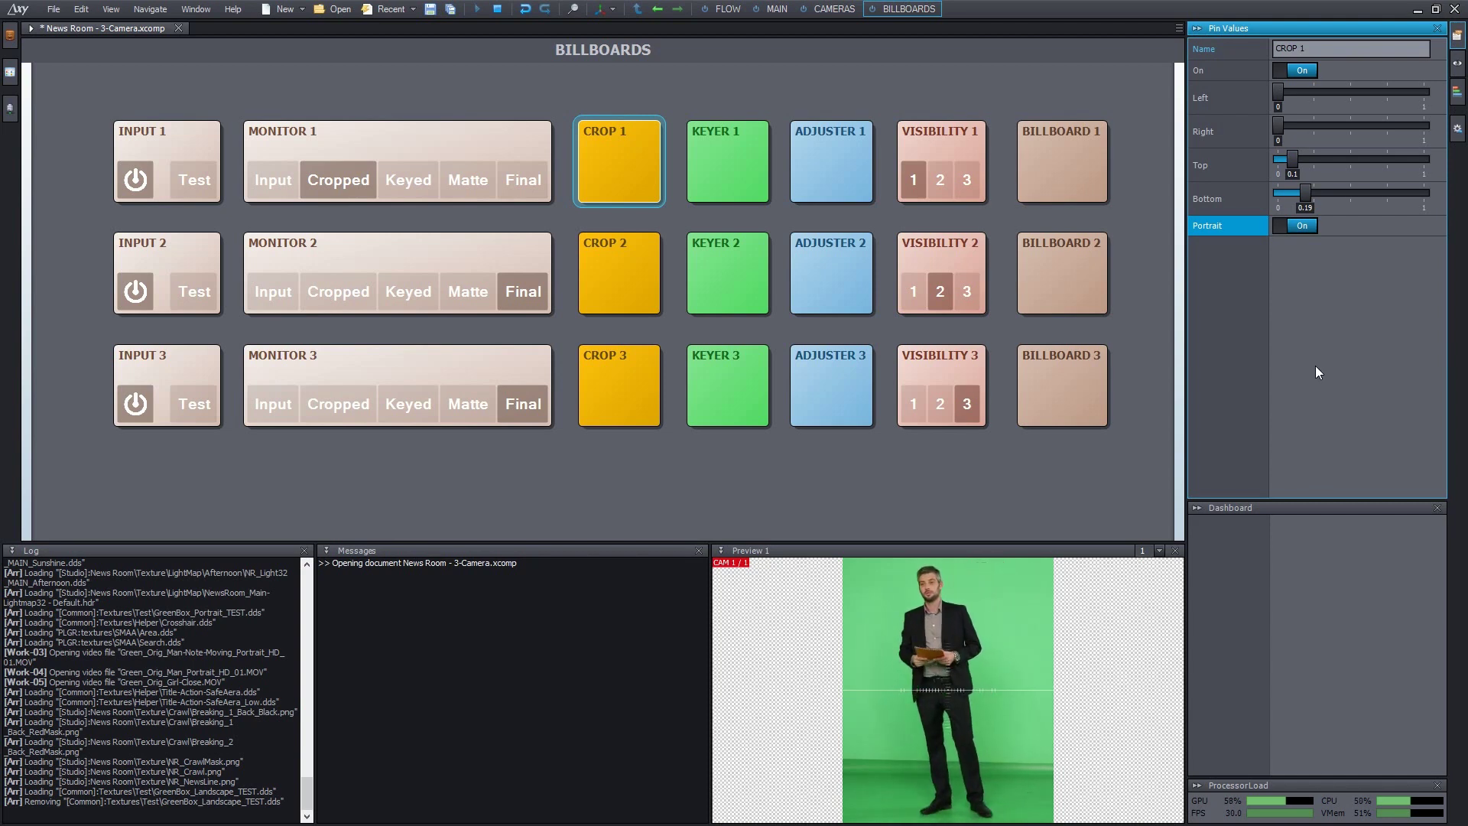
Step: Try out CROP 1's edge crop amounts, then undo and redo the Bottom change to 0.45
click(1282, 89)
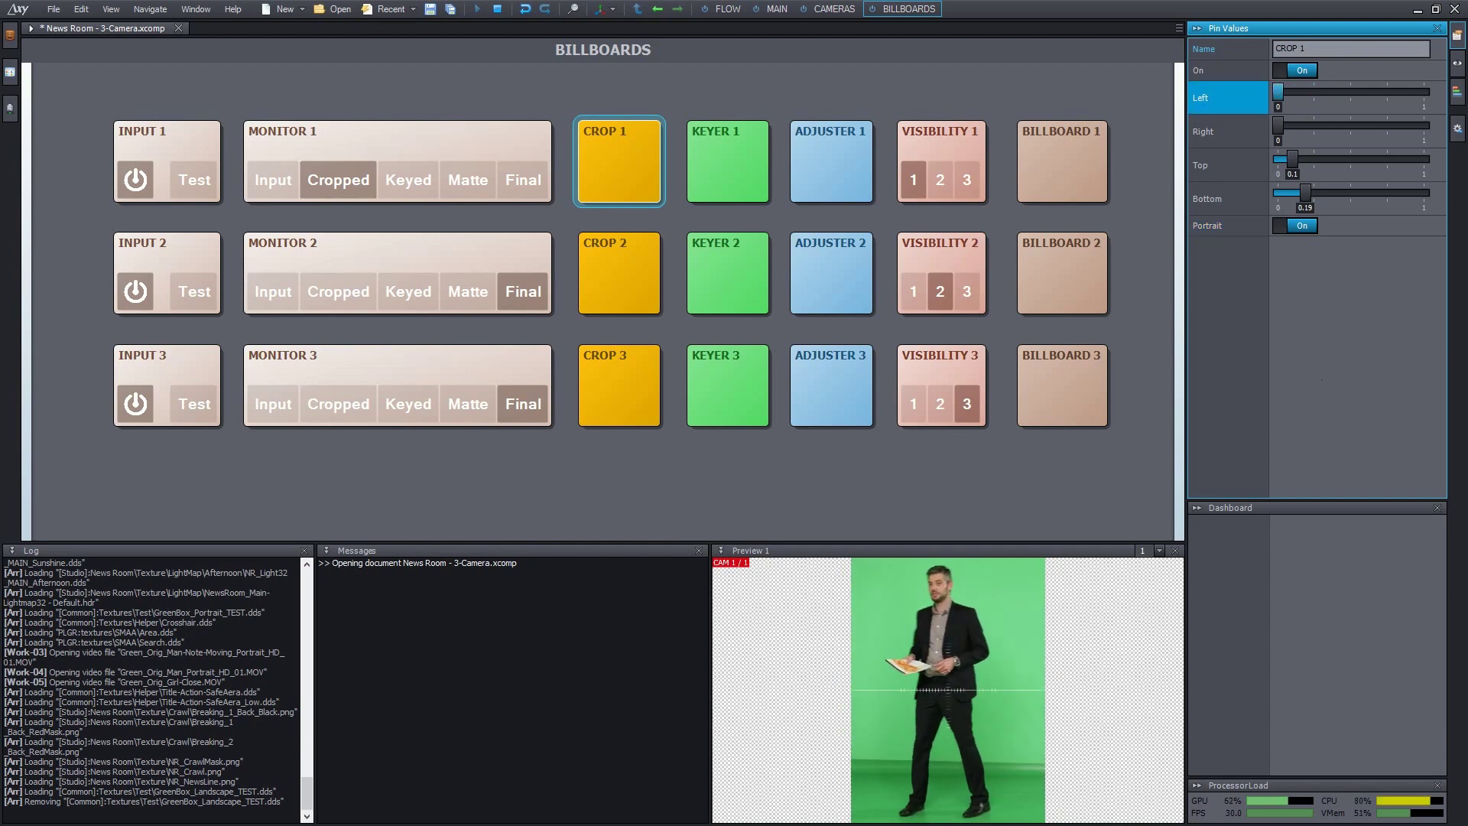
drag(1278, 124, 1351, 154)
drag(1332, 158, 1341, 197)
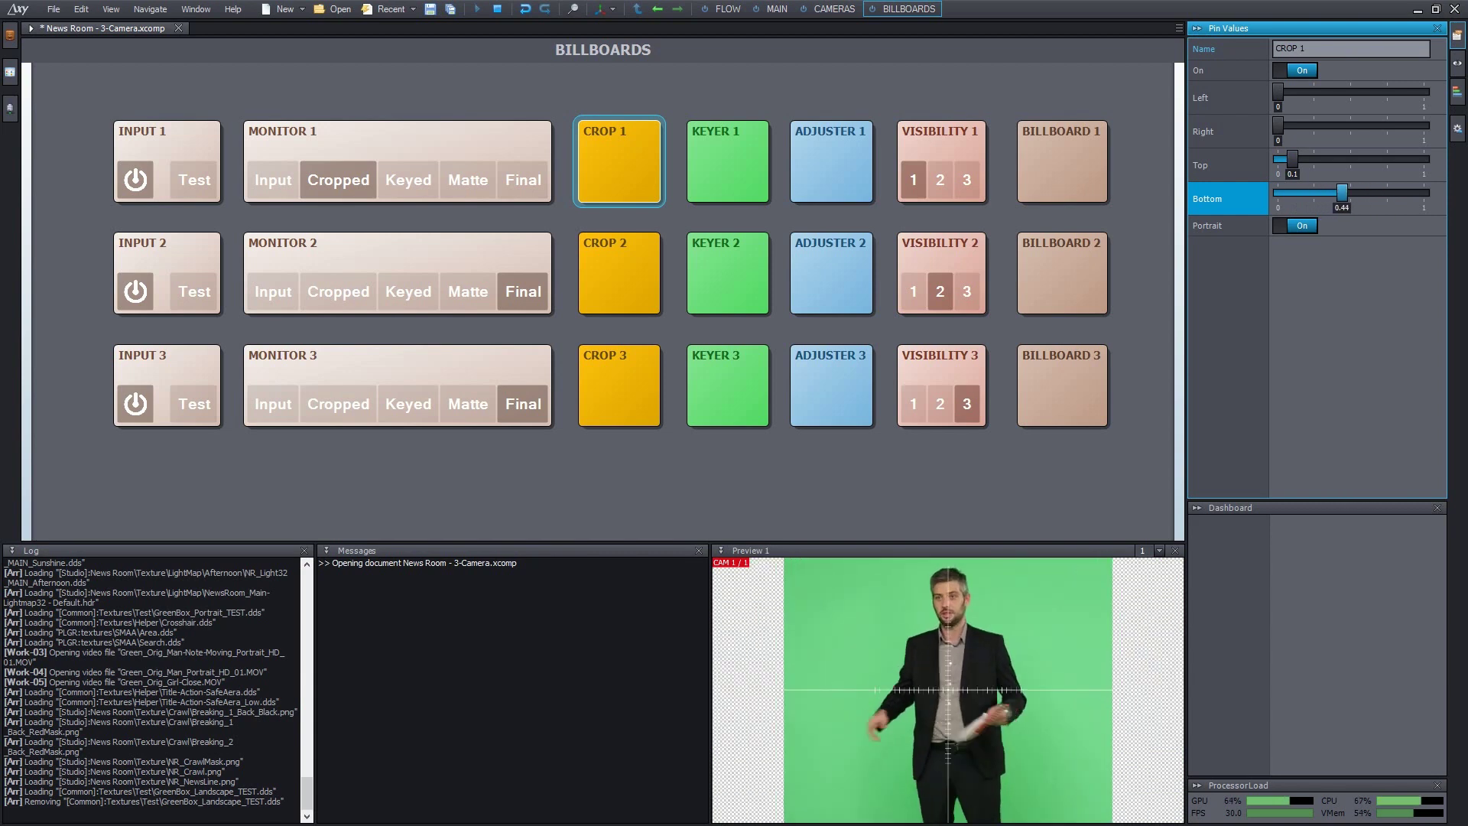
click(526, 10)
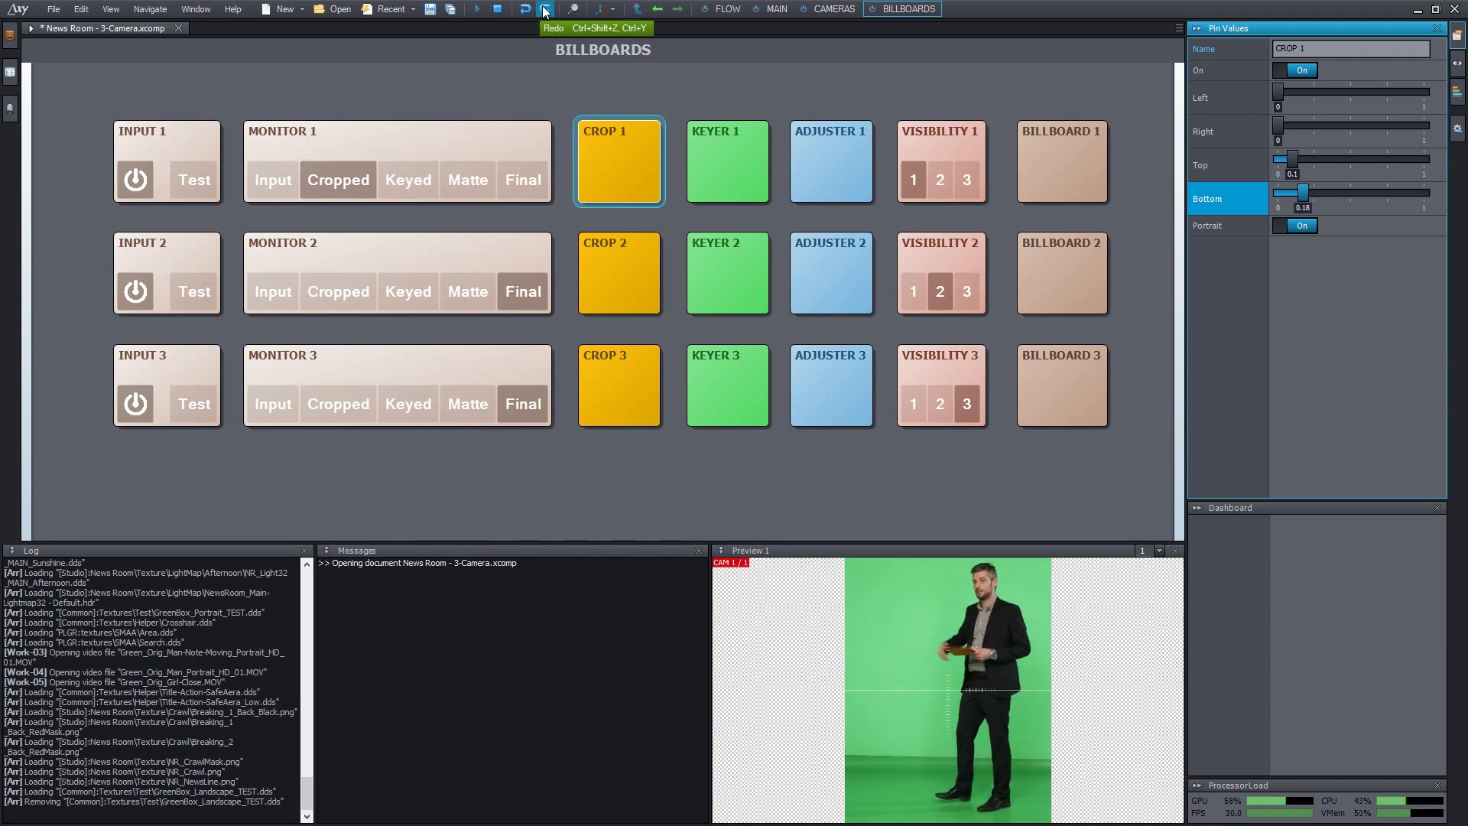
click(546, 10)
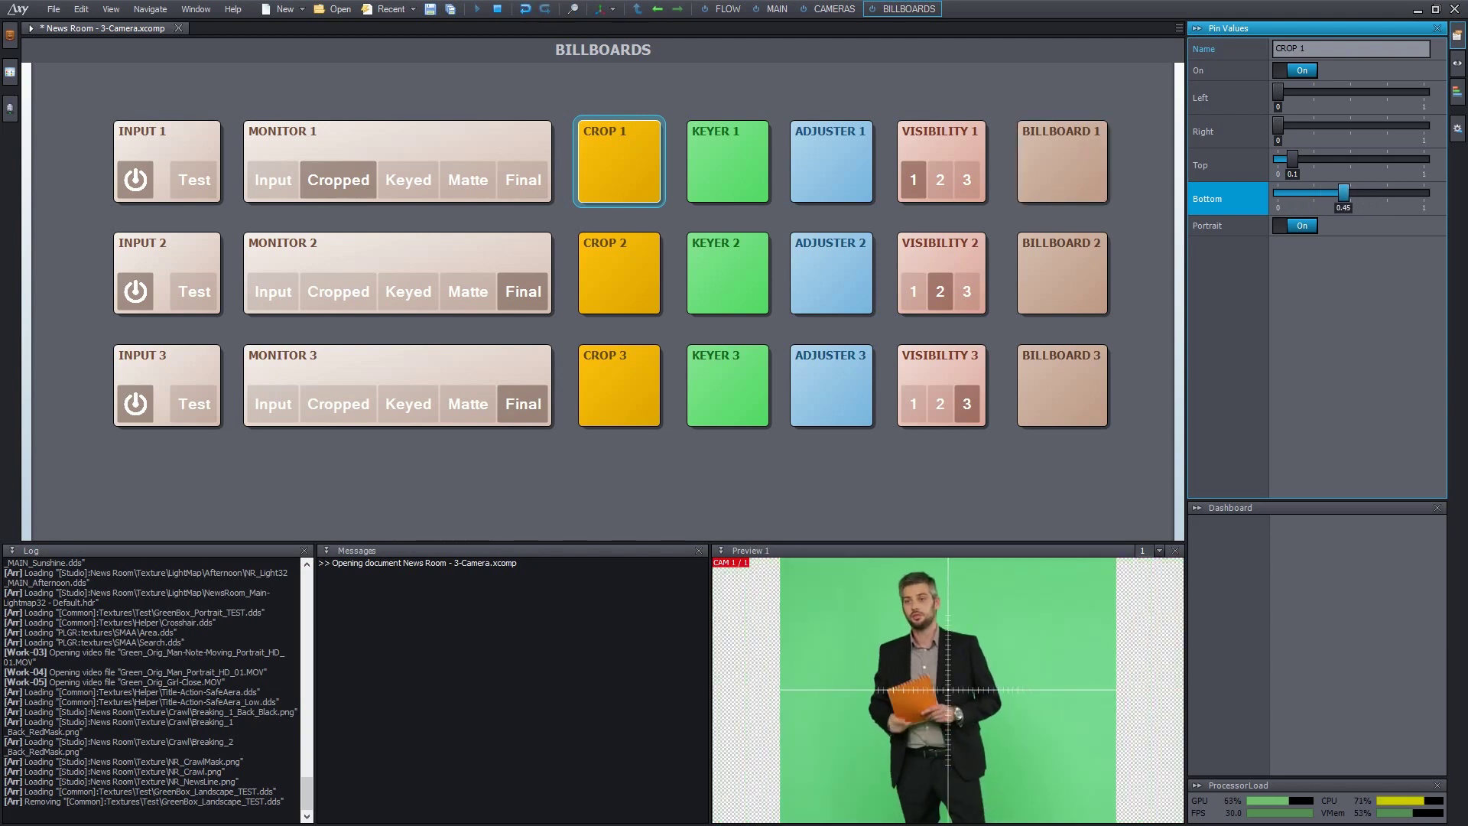
Step: Reset CROP 1's Bottom value to its default, then revert it to the saved value
right_click(1212, 198)
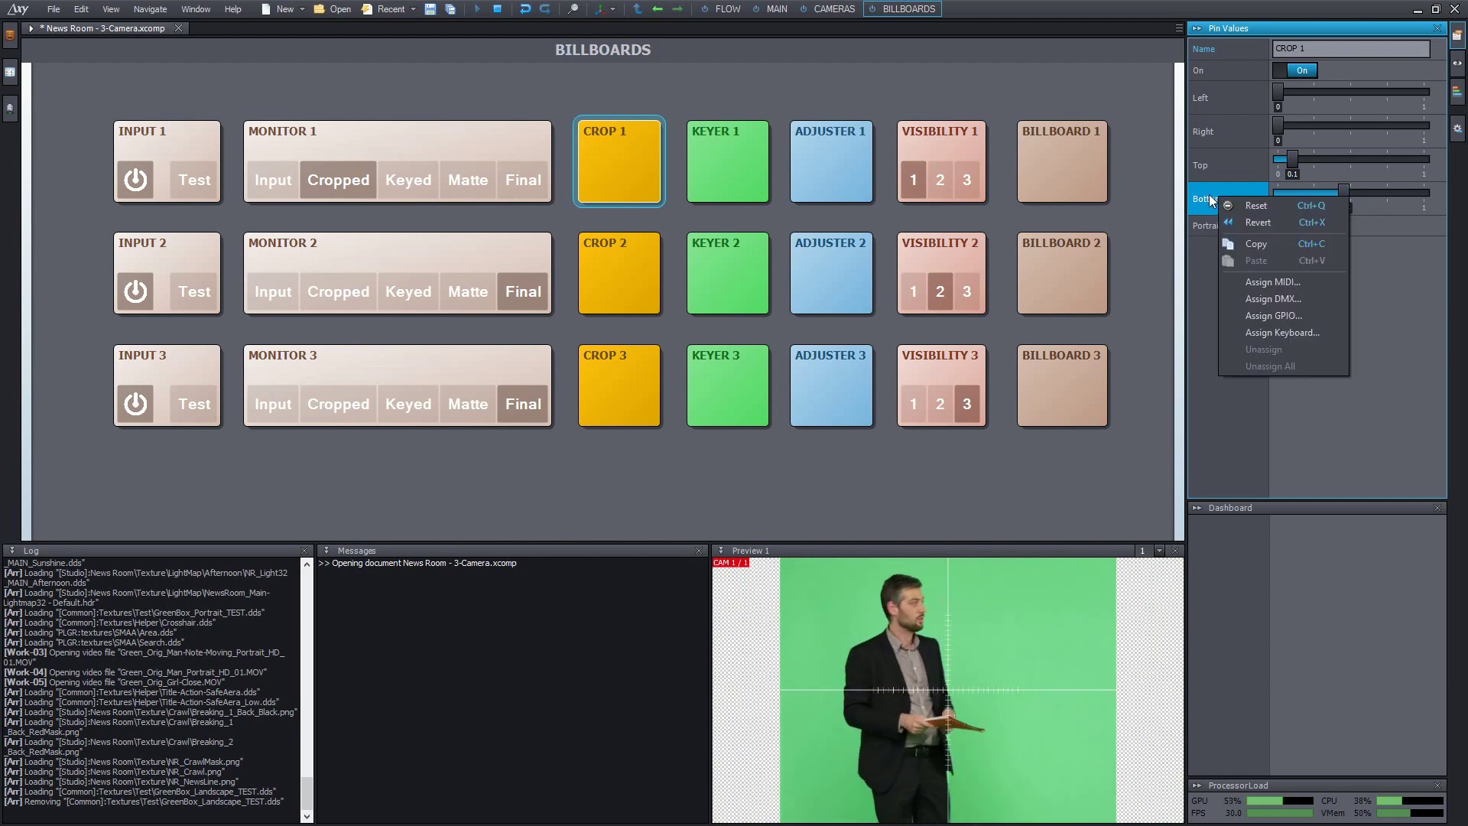
click(1254, 205)
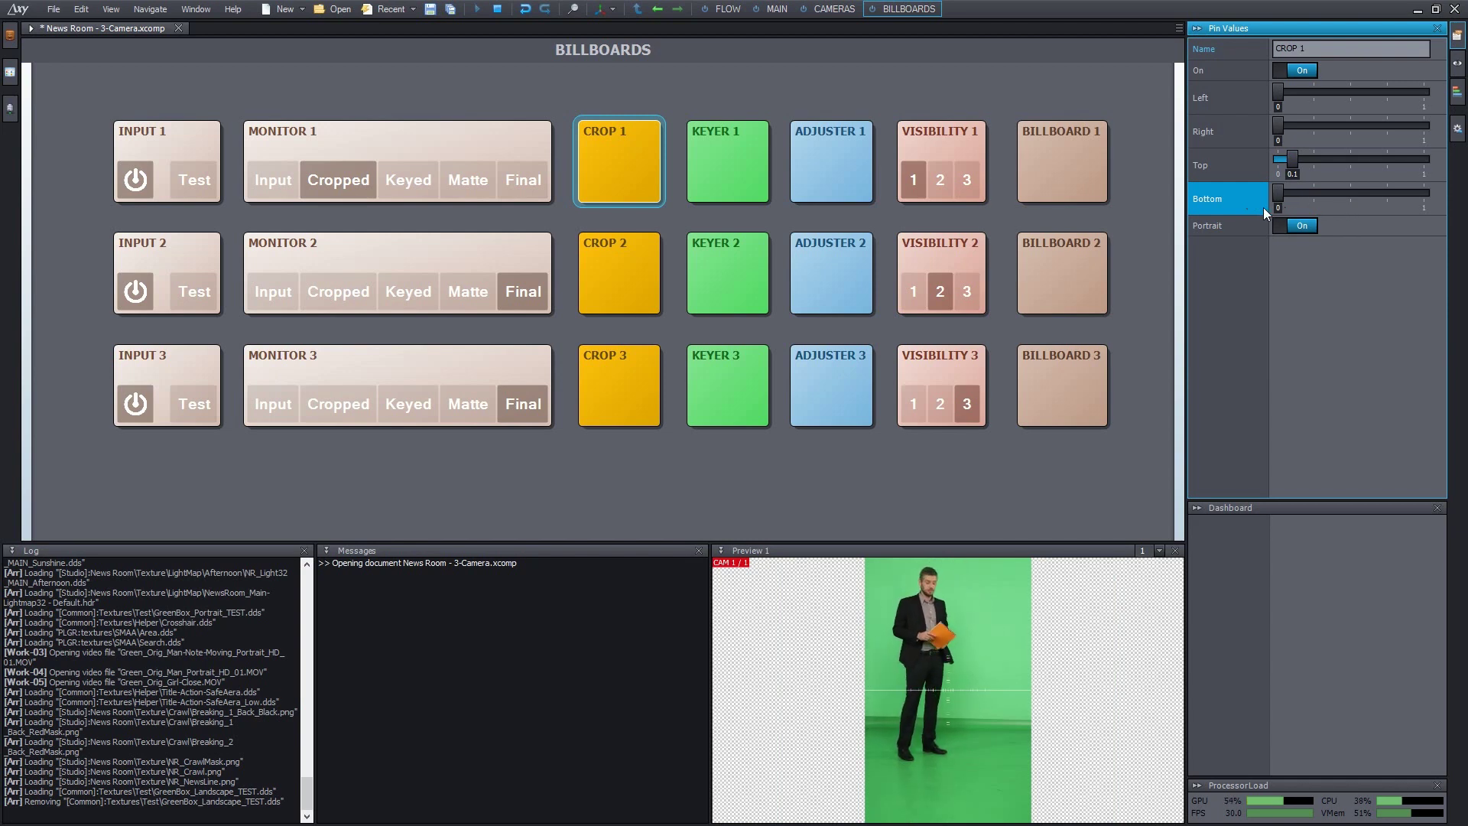
right_click(1223, 196)
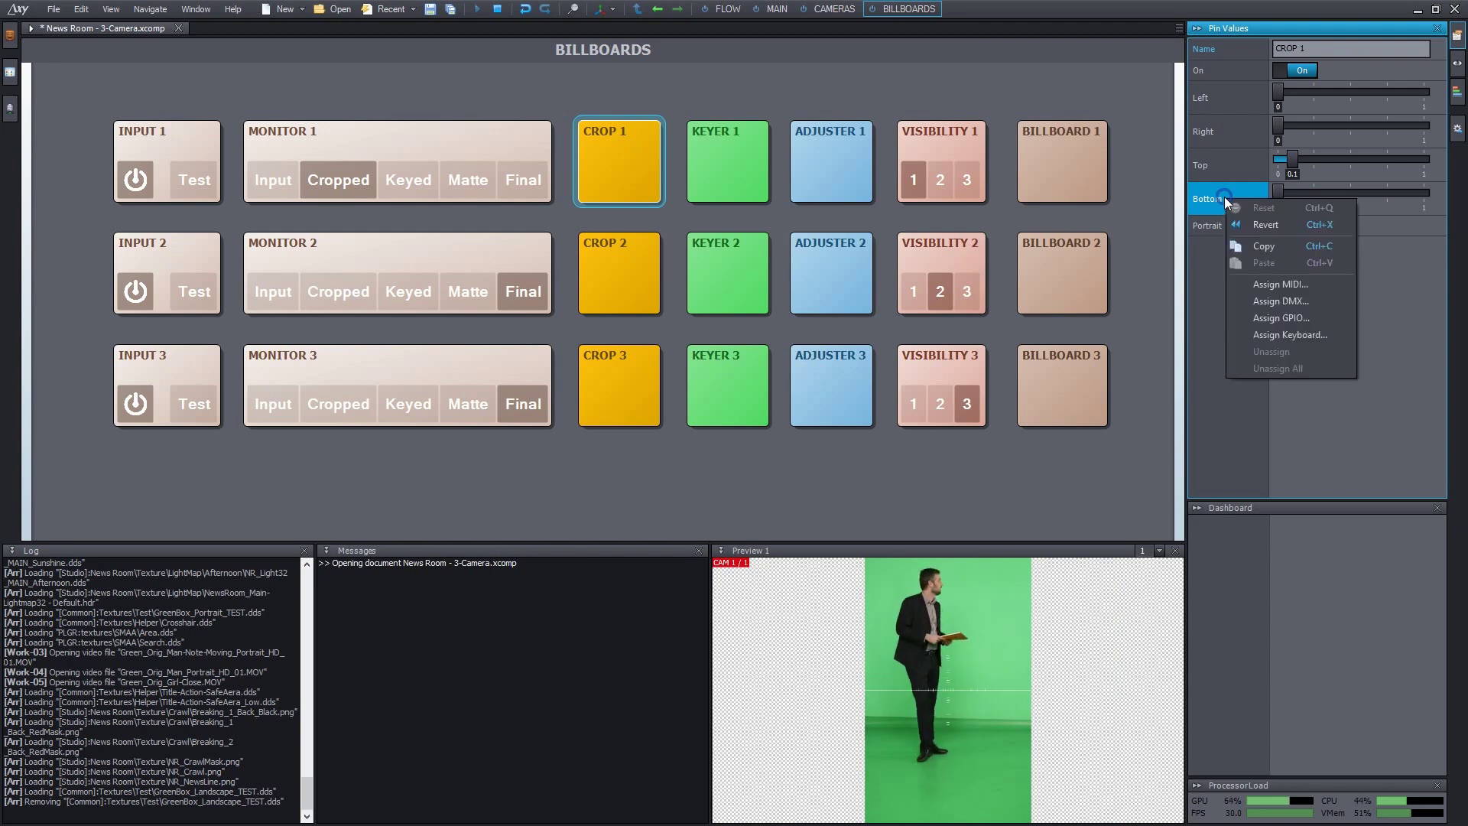
click(1259, 225)
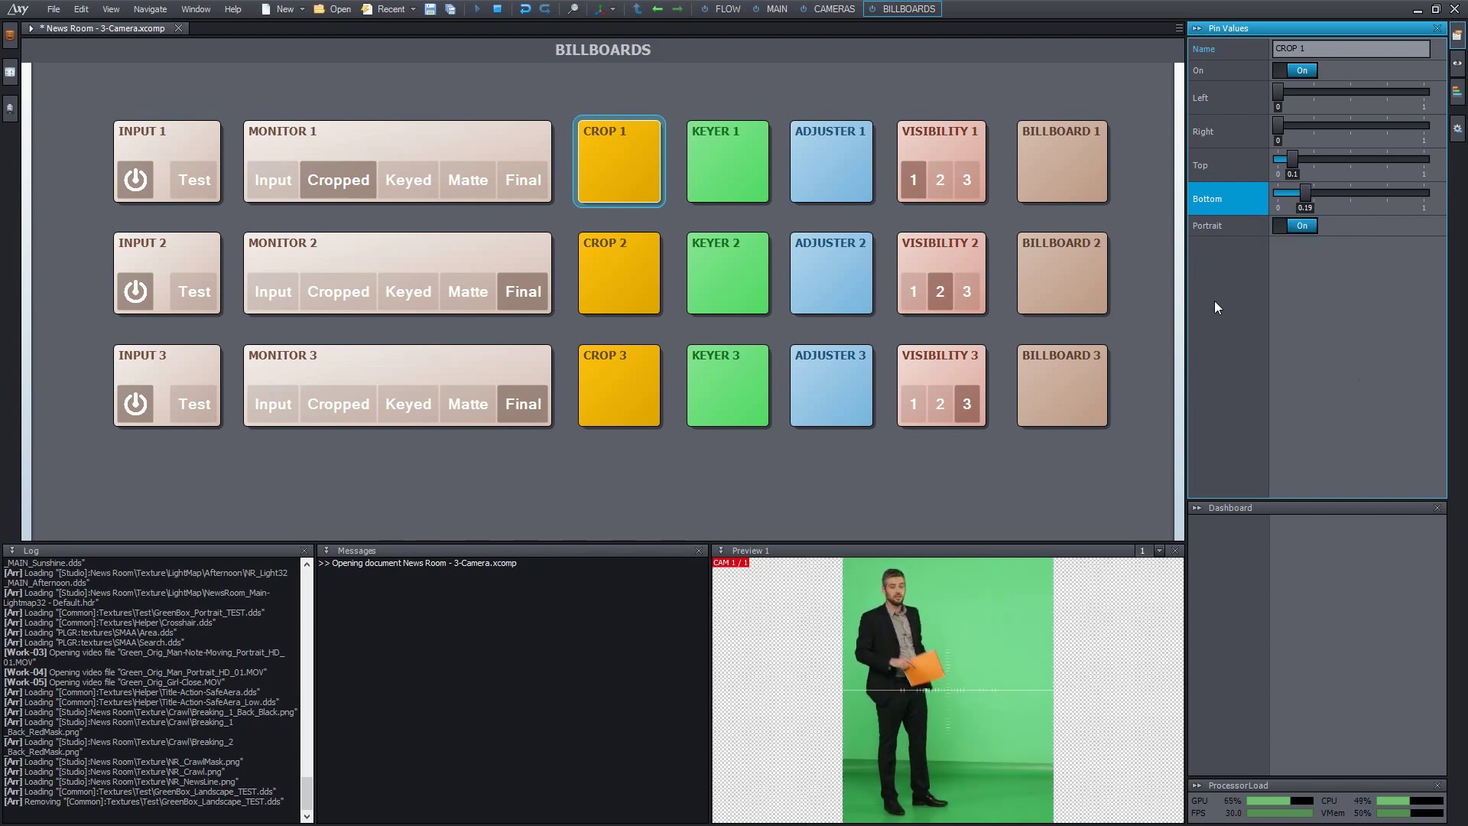
Step: Switch MONITOR 1 to Keyed and review KEYER 1's mode and channel, keeping Chroma / Difference on and Green (1)
click(408, 180)
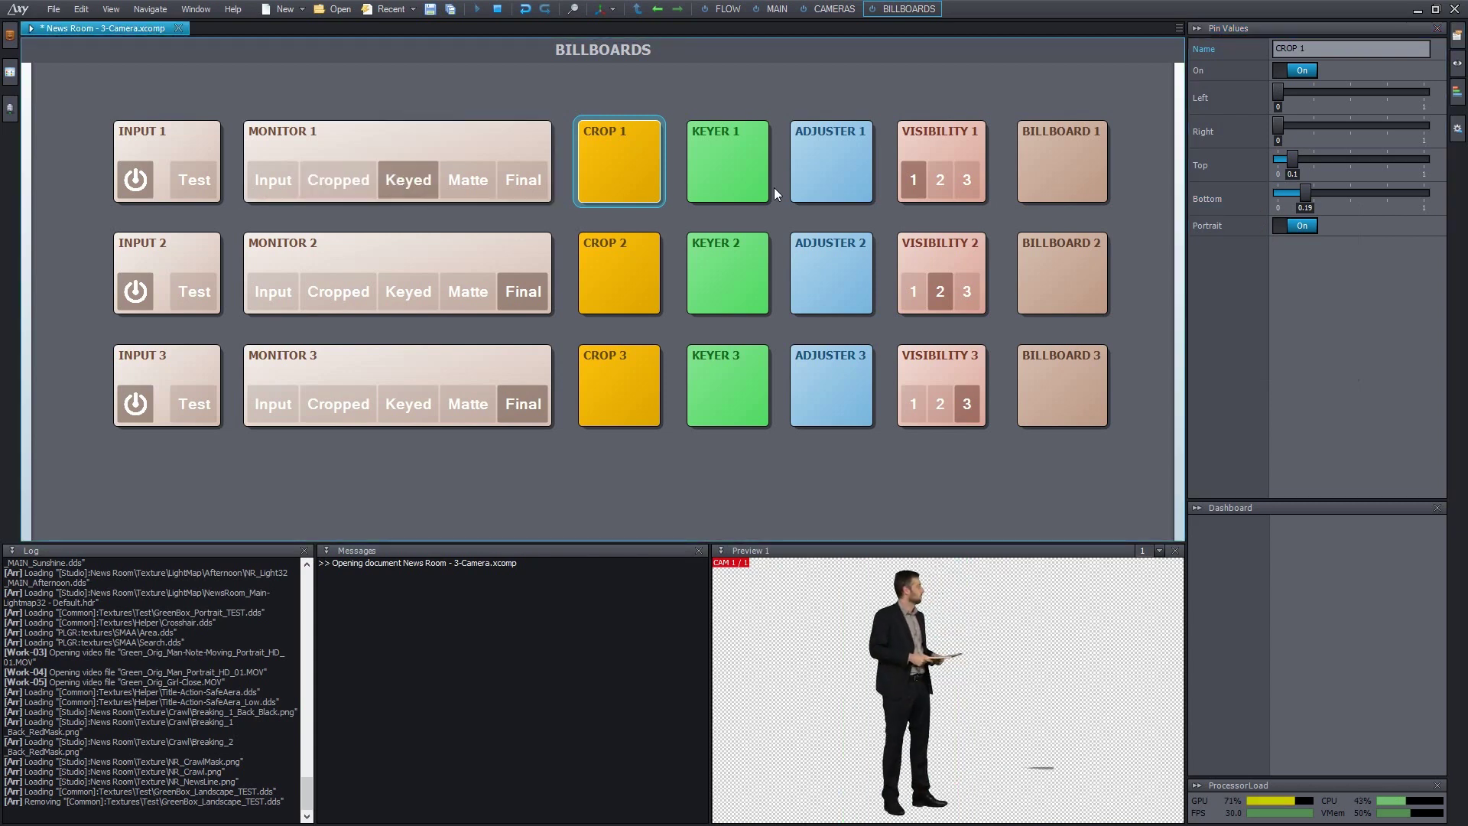
click(728, 161)
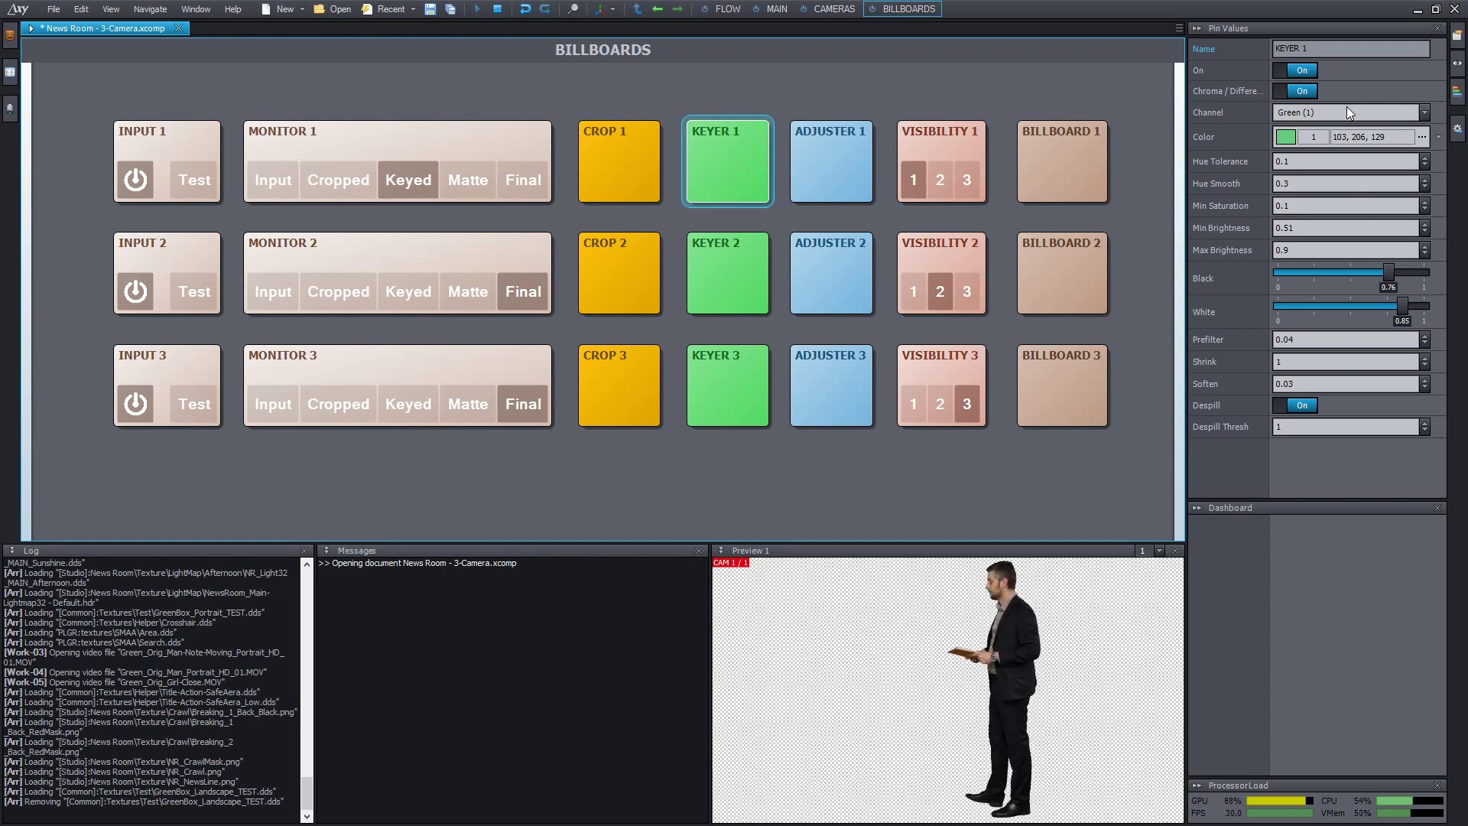
click(1290, 93)
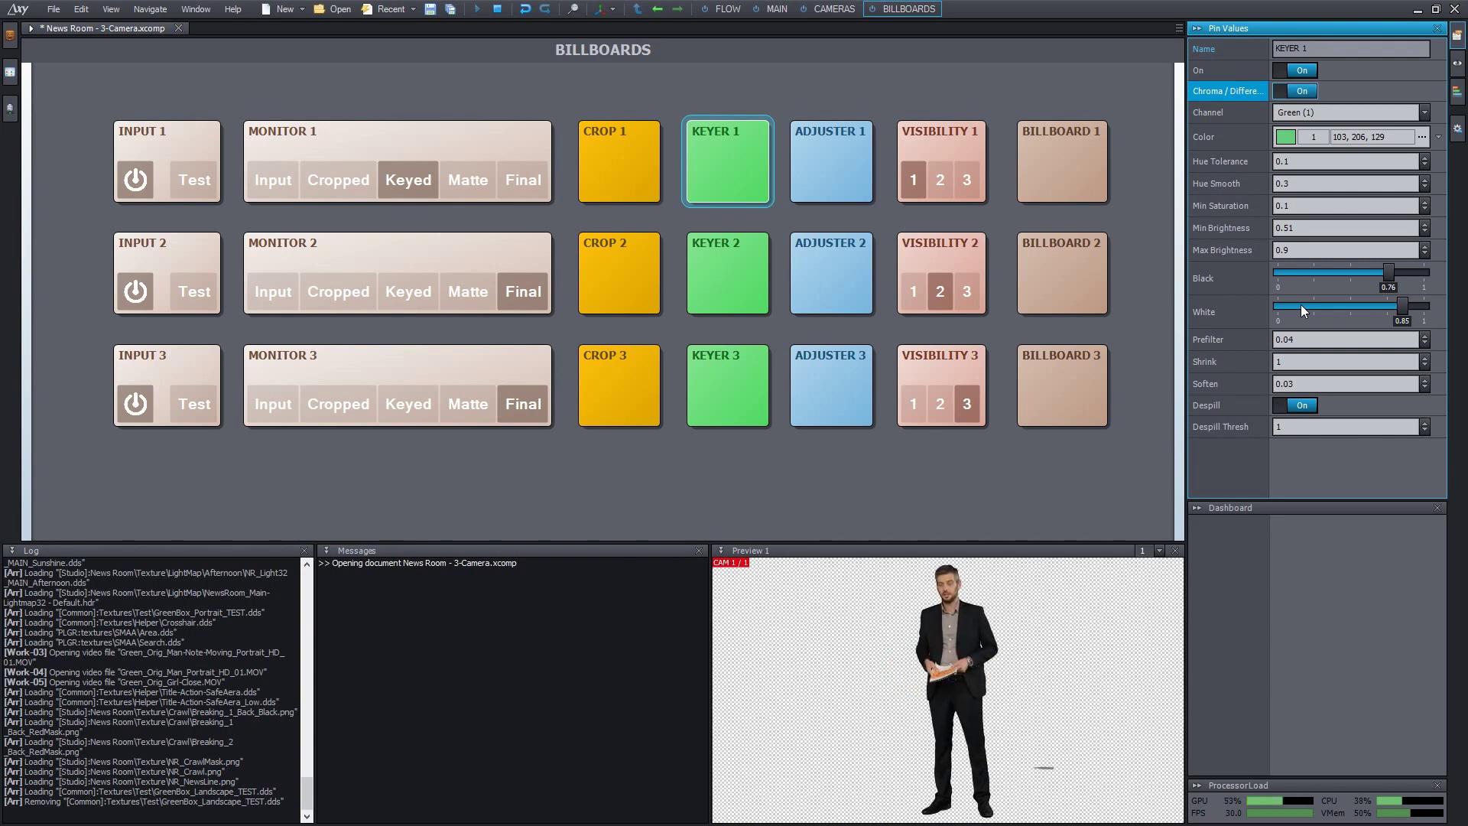
click(1328, 111)
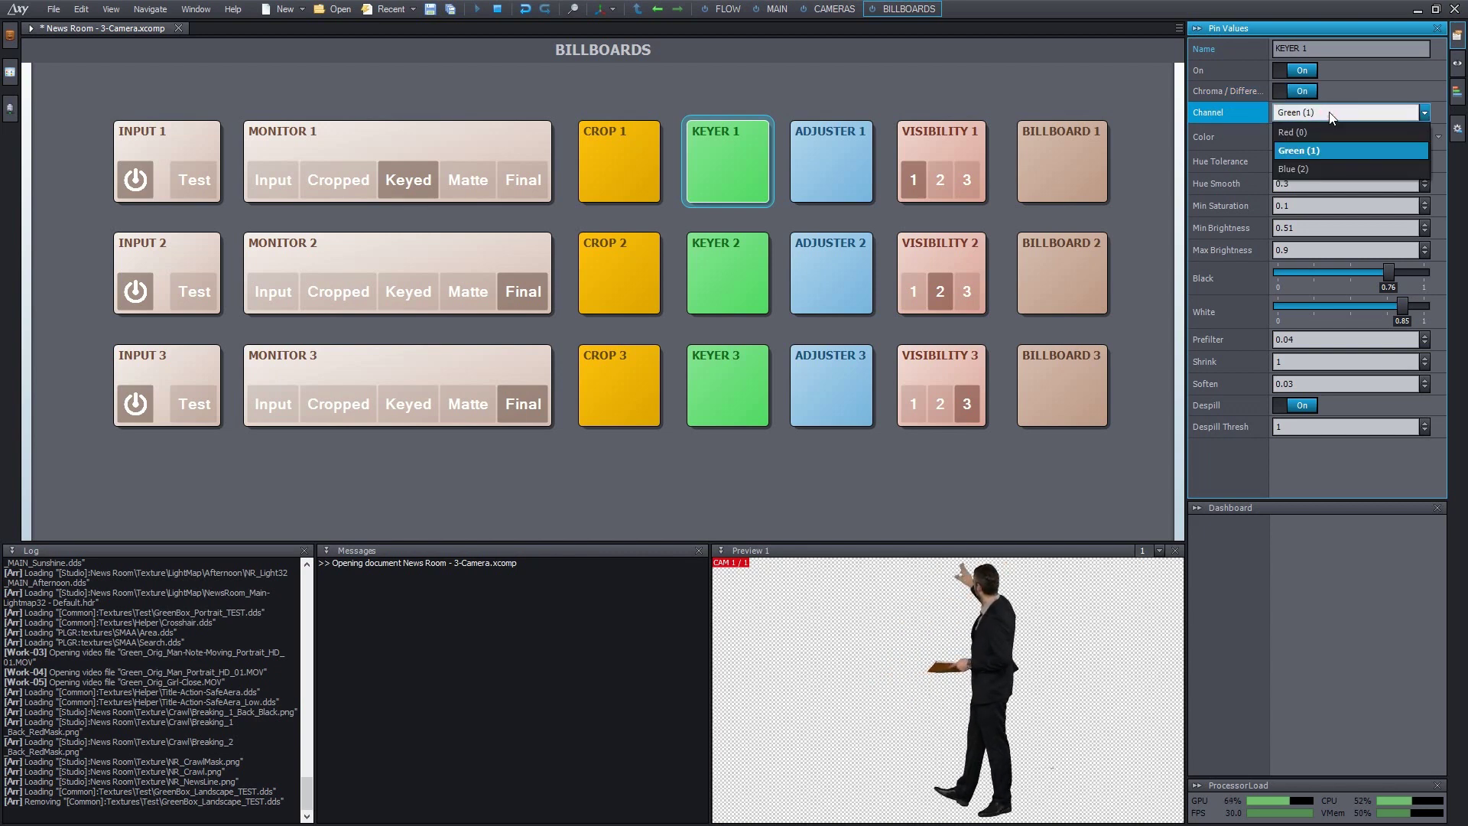
click(1298, 149)
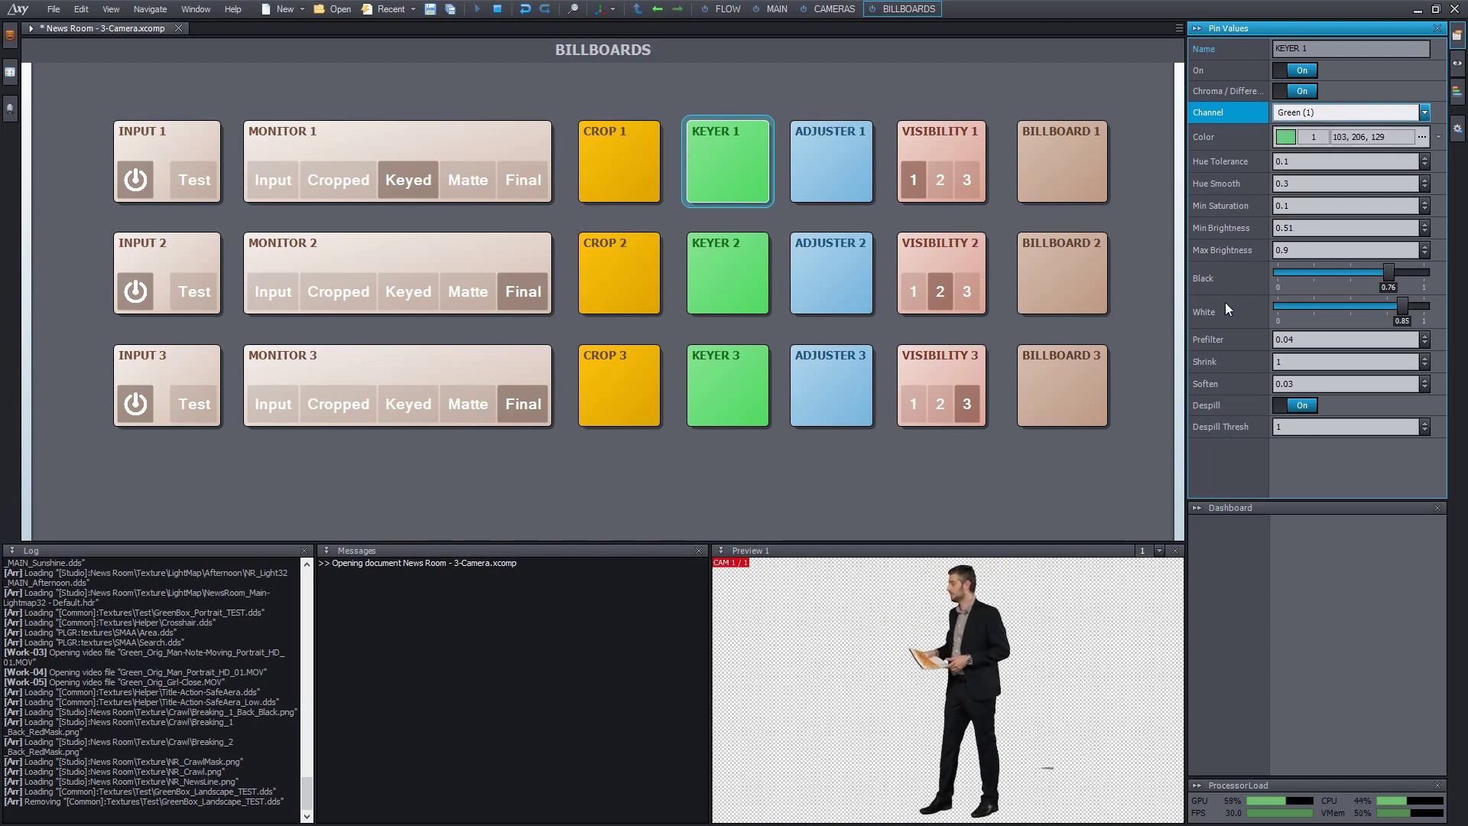
Step: Reset KEYER 1's Black and White values to their defaults
right_click(1211, 279)
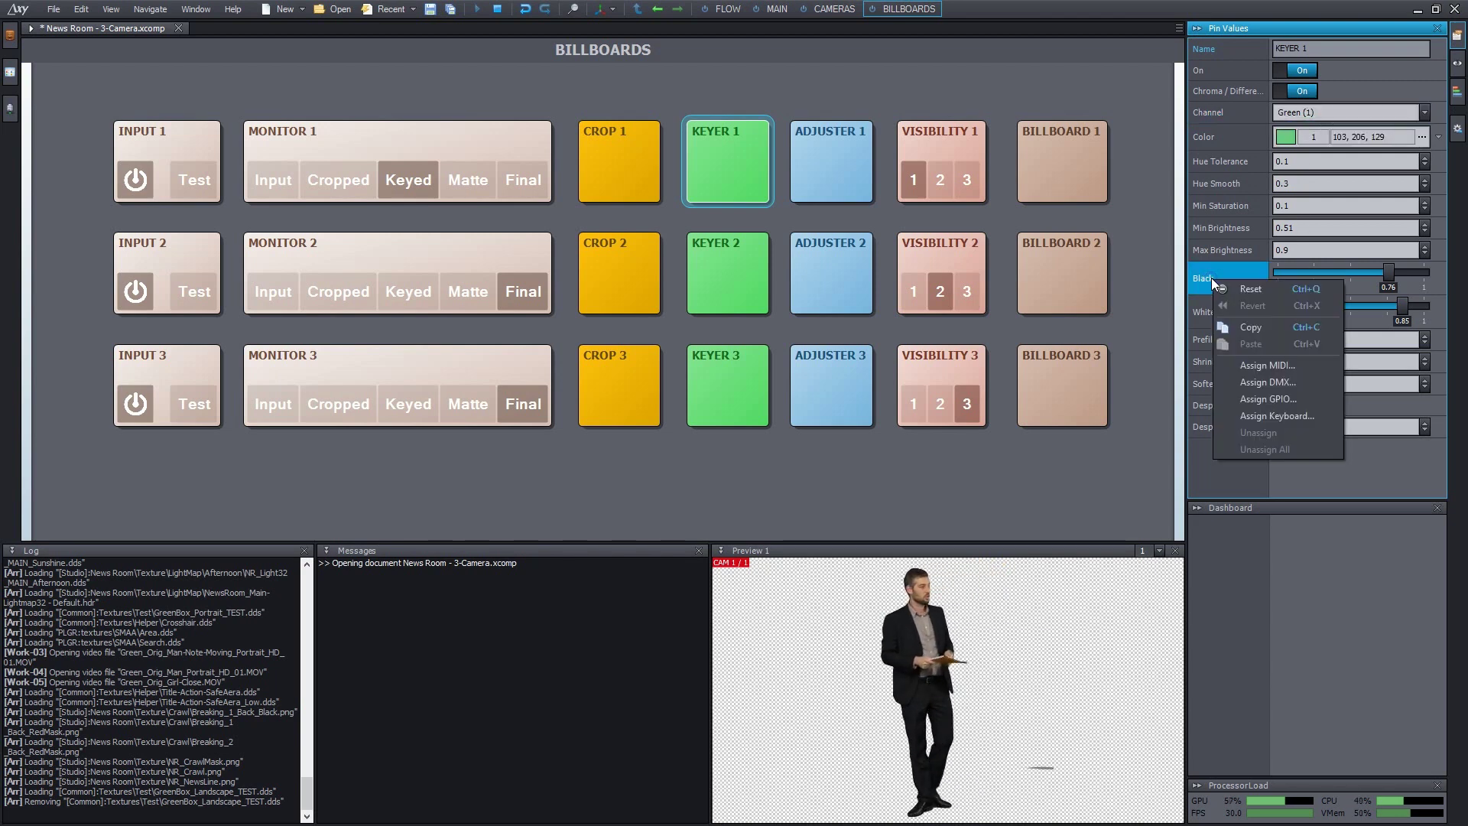
click(1243, 288)
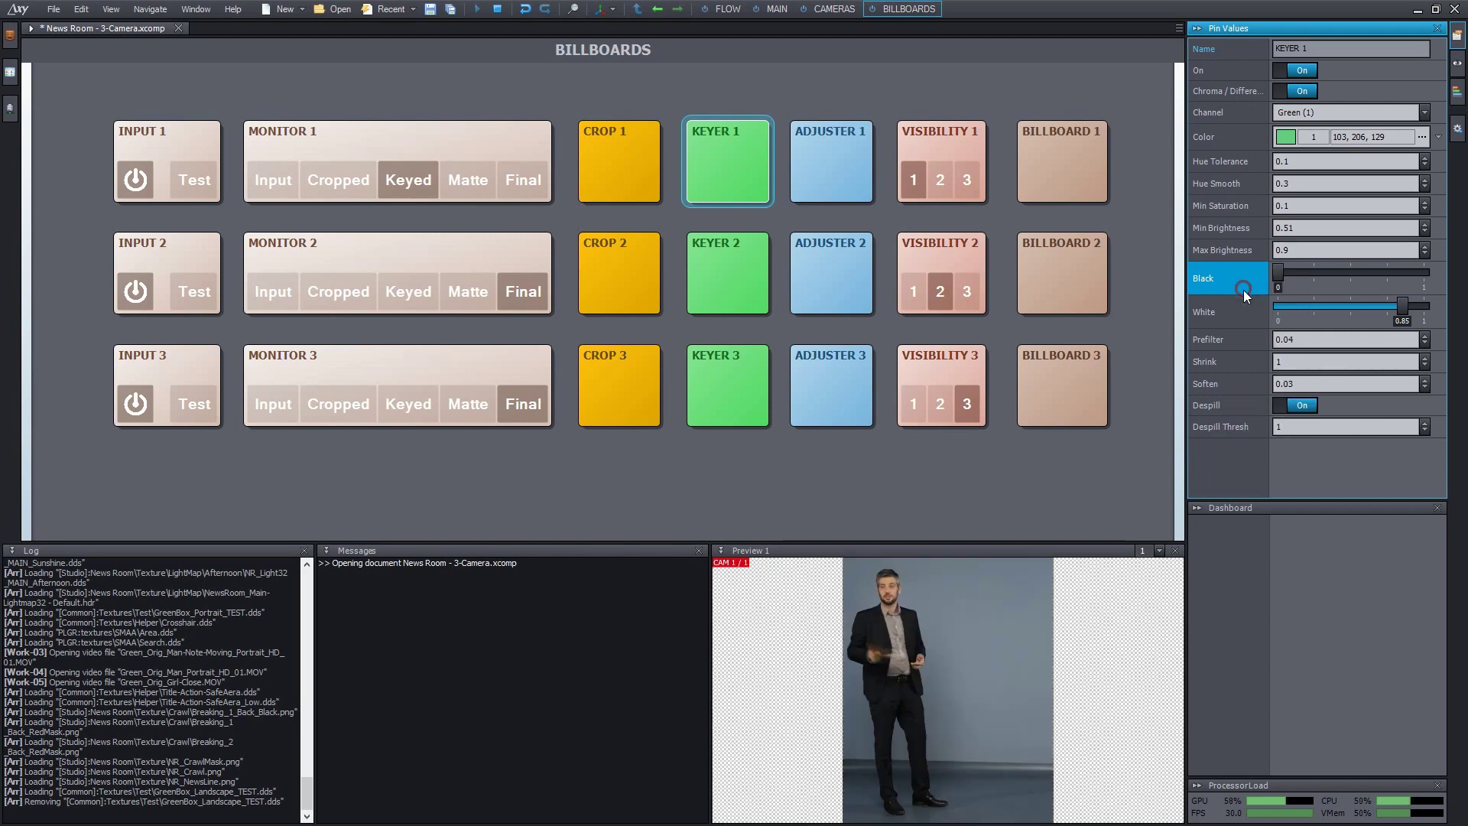
right_click(1224, 308)
click(1257, 318)
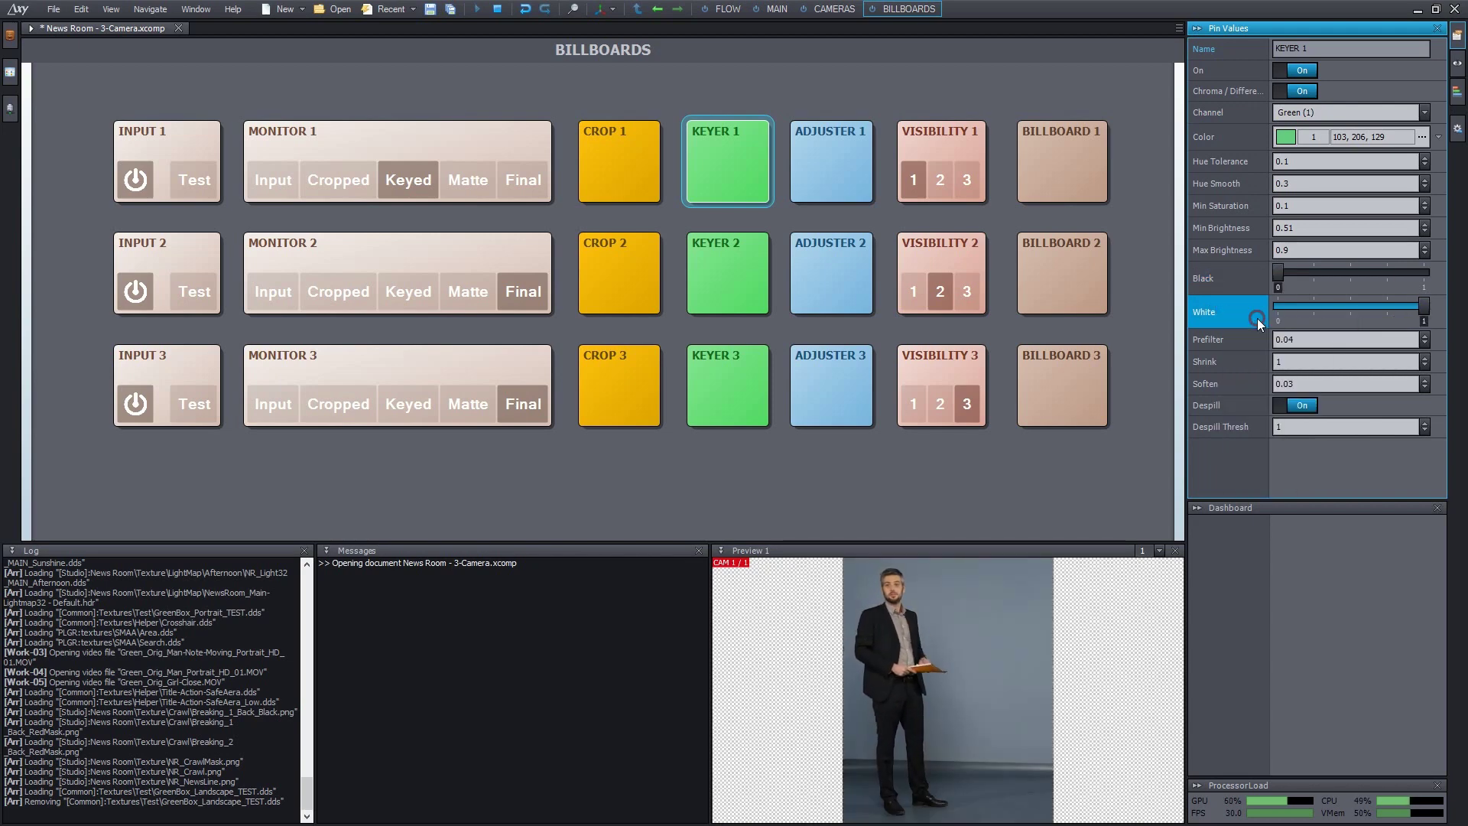
Step: Set KEYER 1's Black value to 0.8 and try lowering White to 0.65
click(1277, 273)
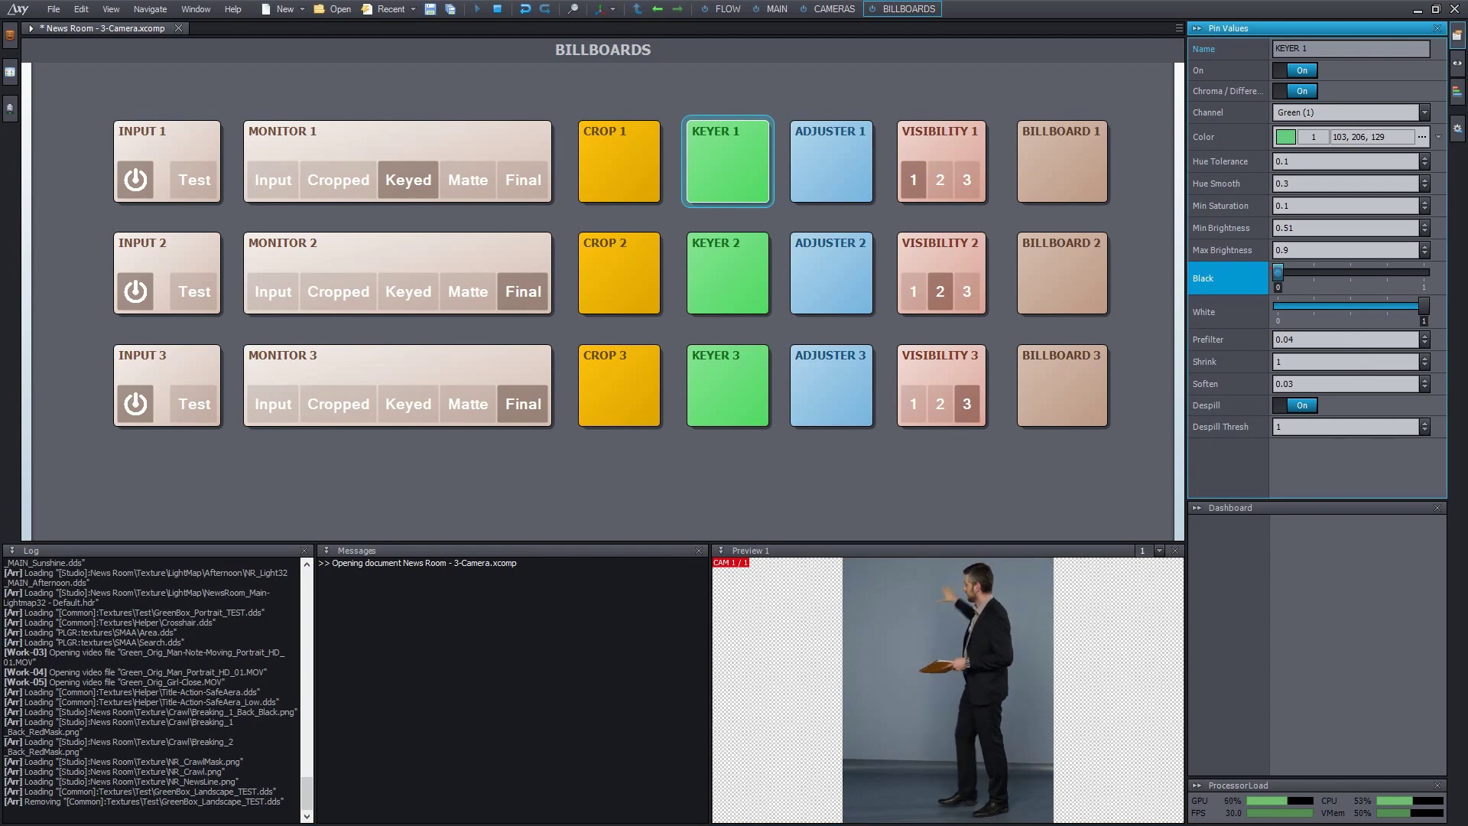
drag(1277, 273, 1393, 277)
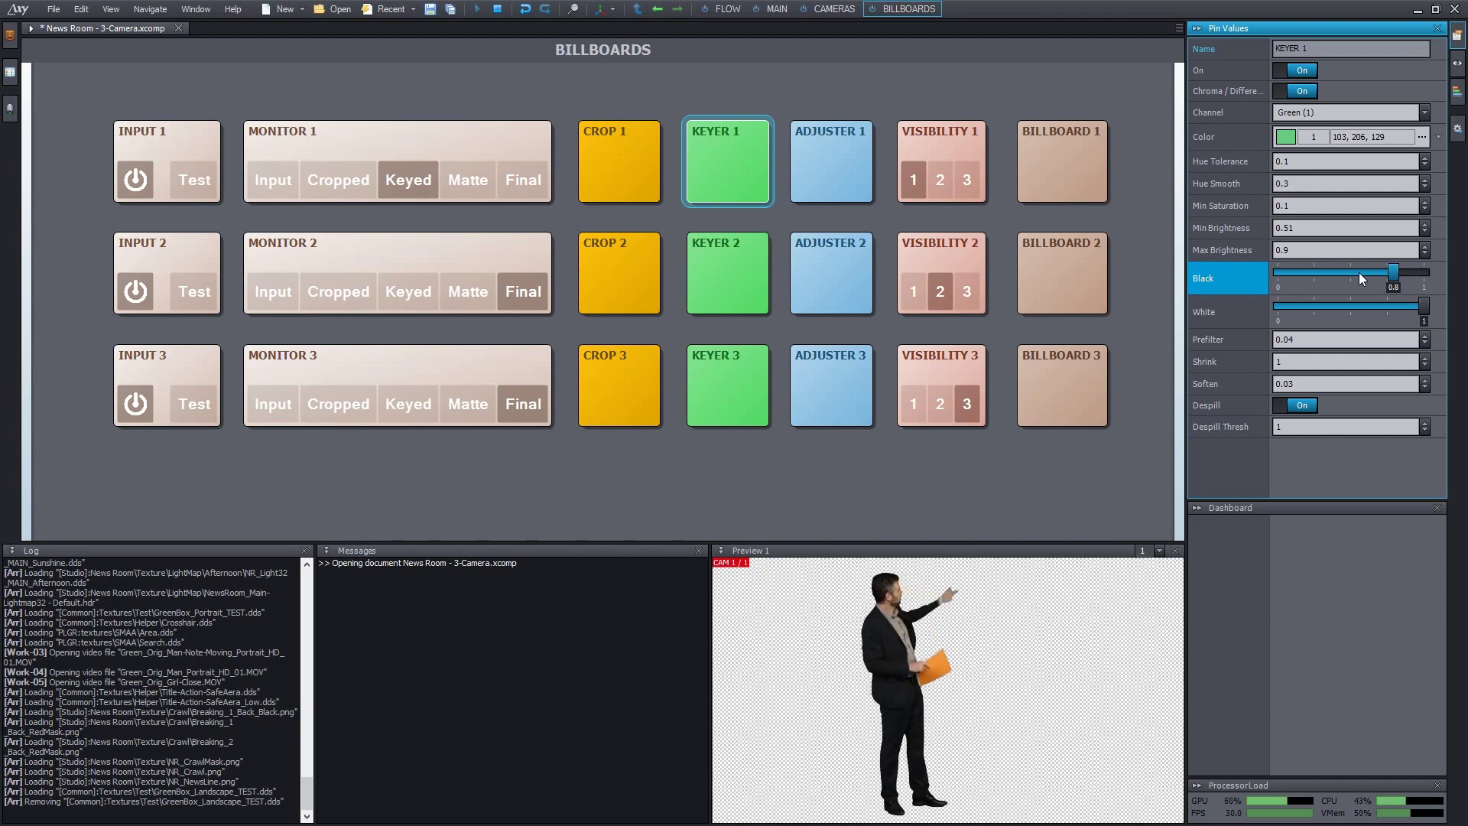
click(1423, 305)
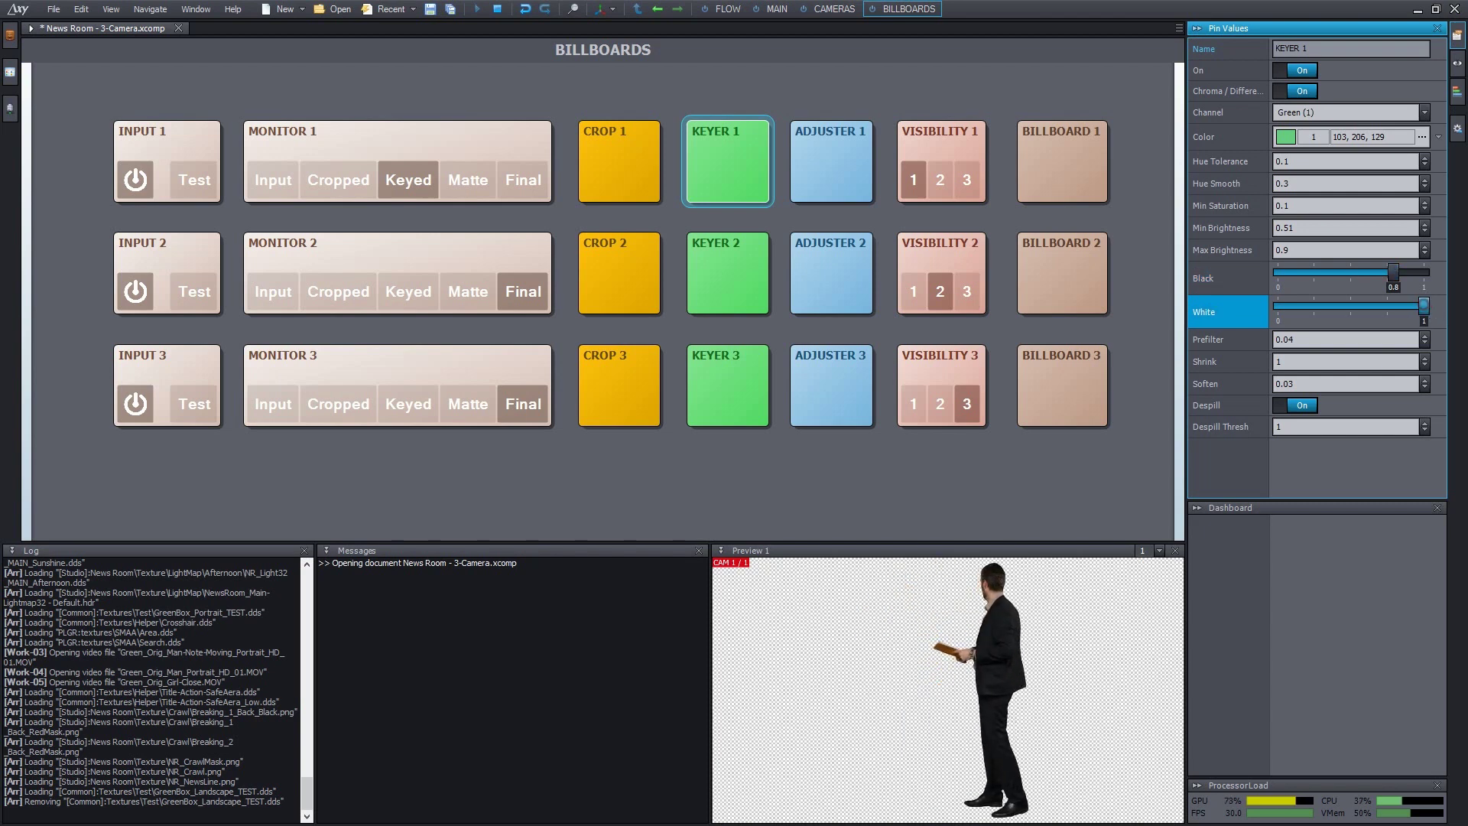
drag(1423, 305, 1372, 306)
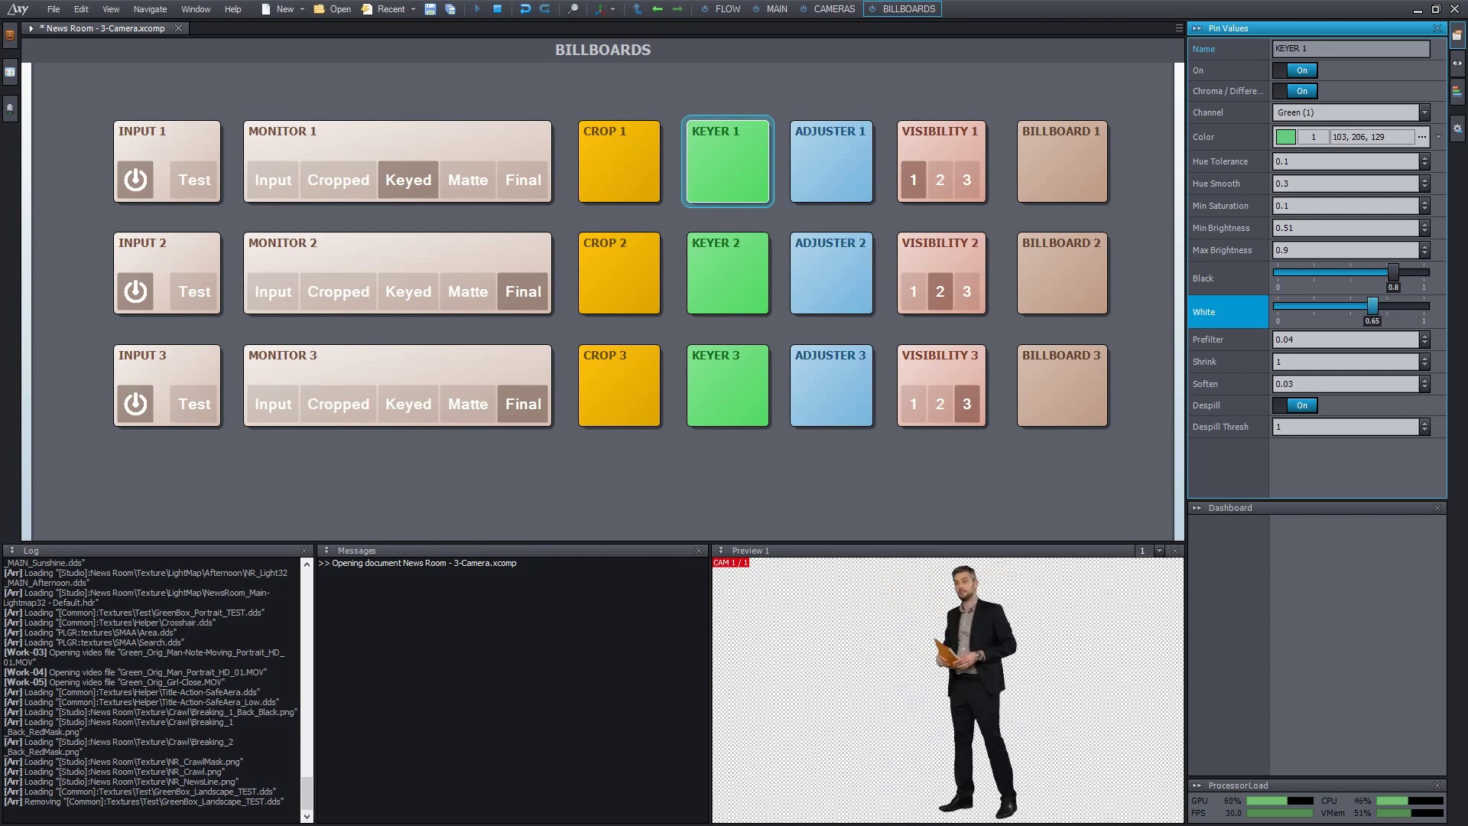
Step: Try KEYER 1's Prefilter at several values up to about 0.5, and reset it to its default
click(1309, 340)
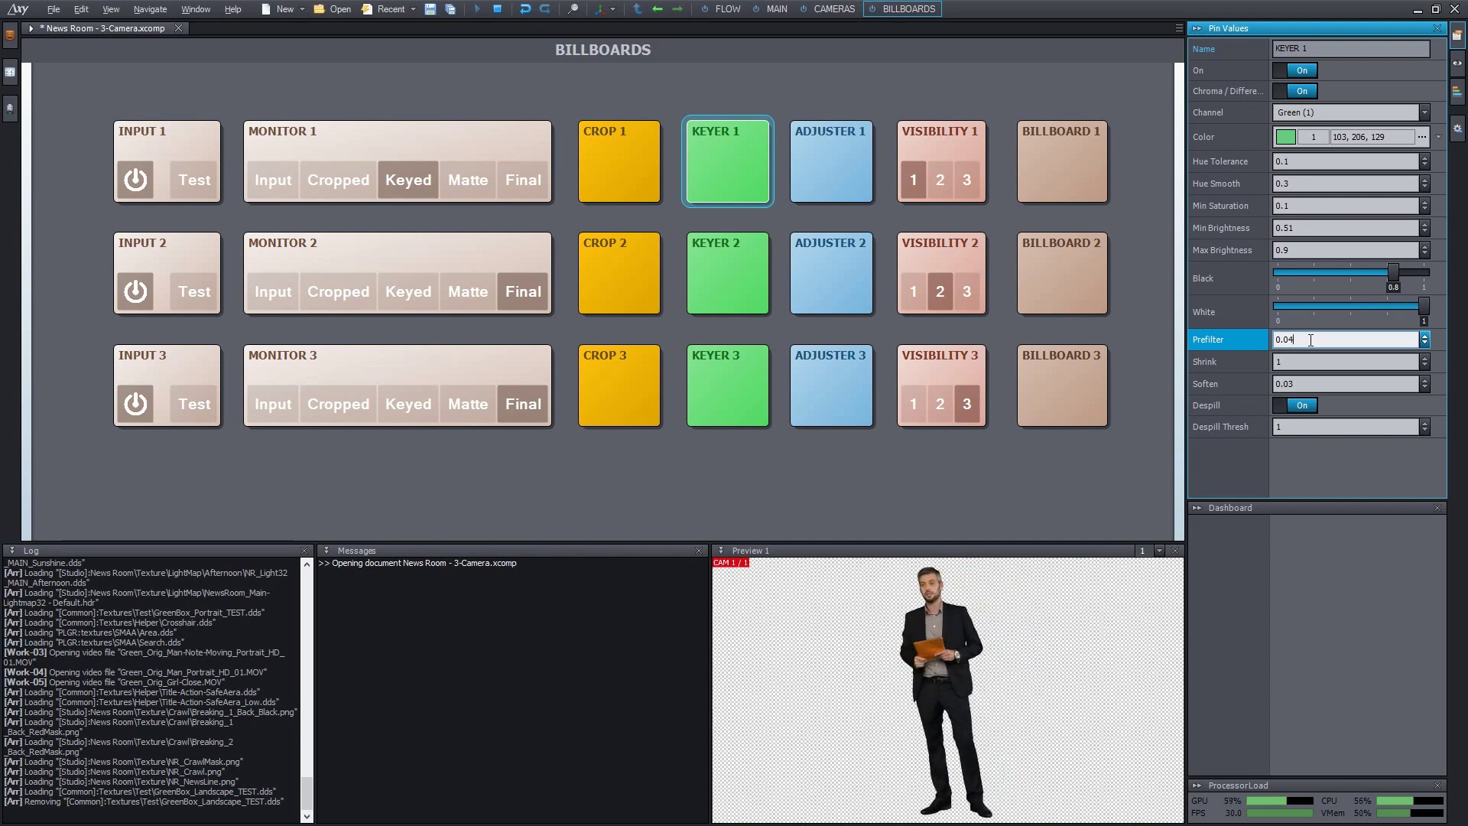
scroll(1312, 339, down, 1)
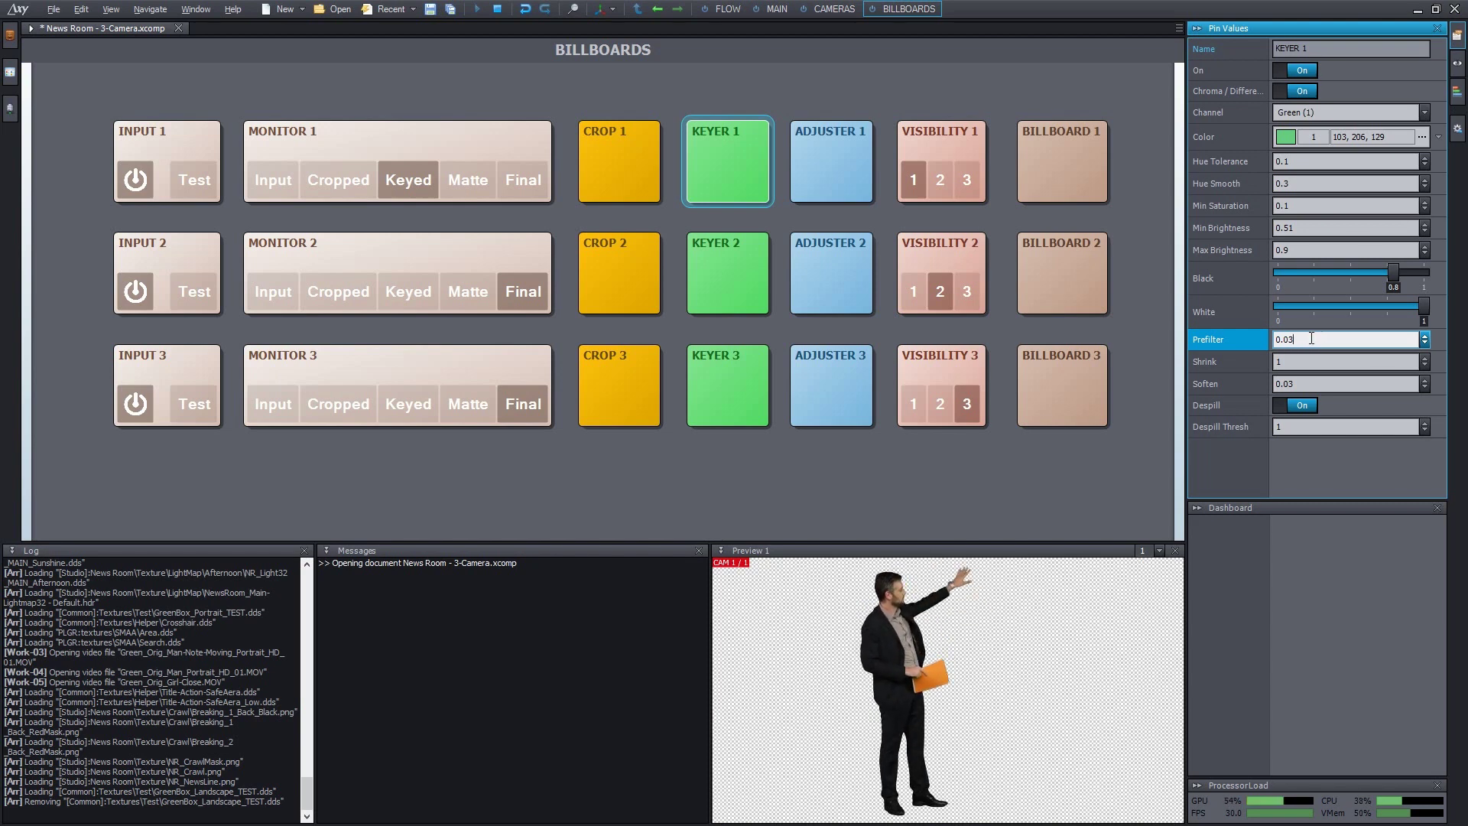
scroll(1311, 338, up, 20)
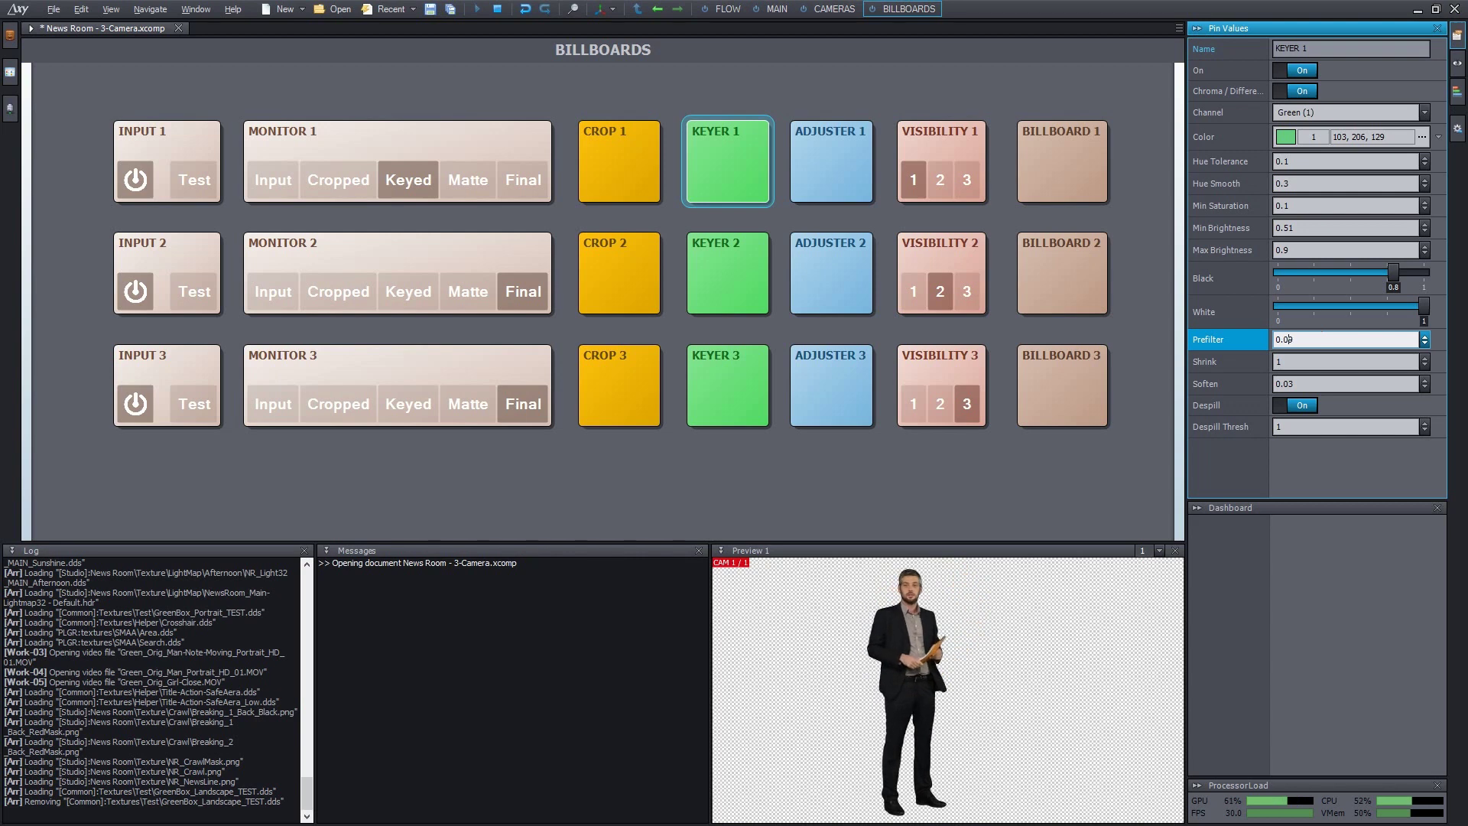
scroll(1289, 339, up, 3)
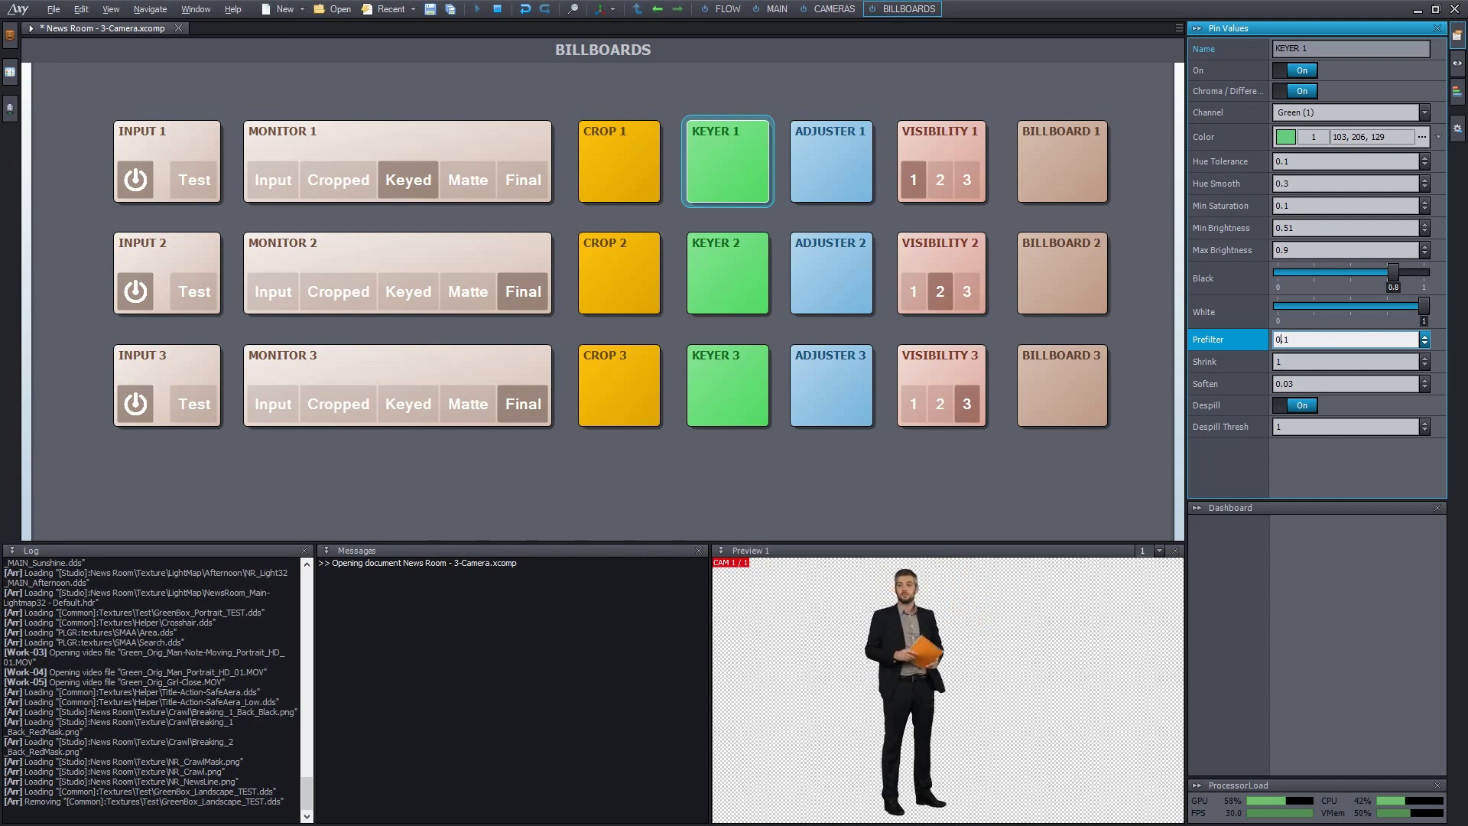
scroll(1276, 338, down, 8)
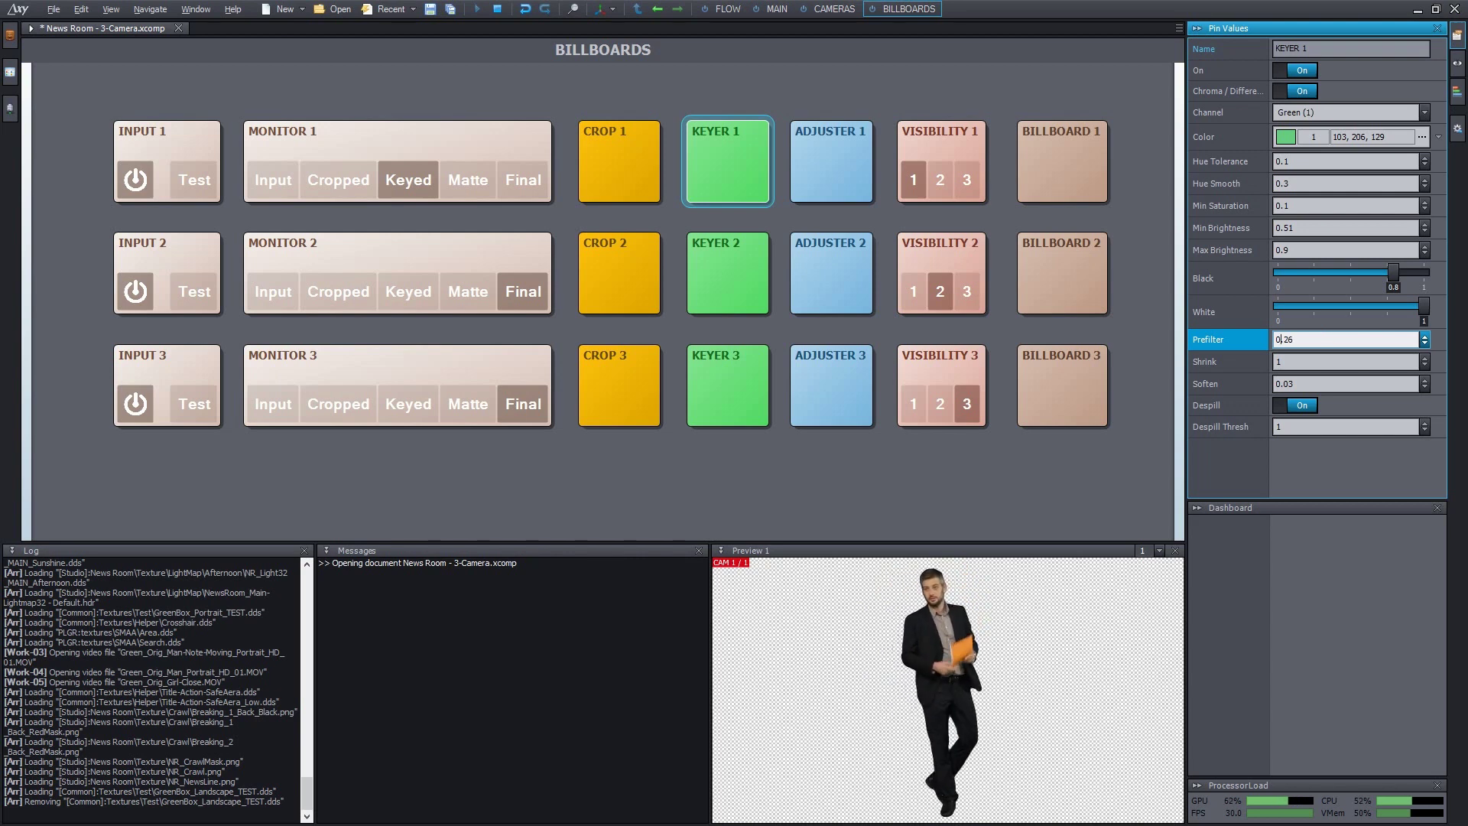
scroll(1277, 339, up, 20)
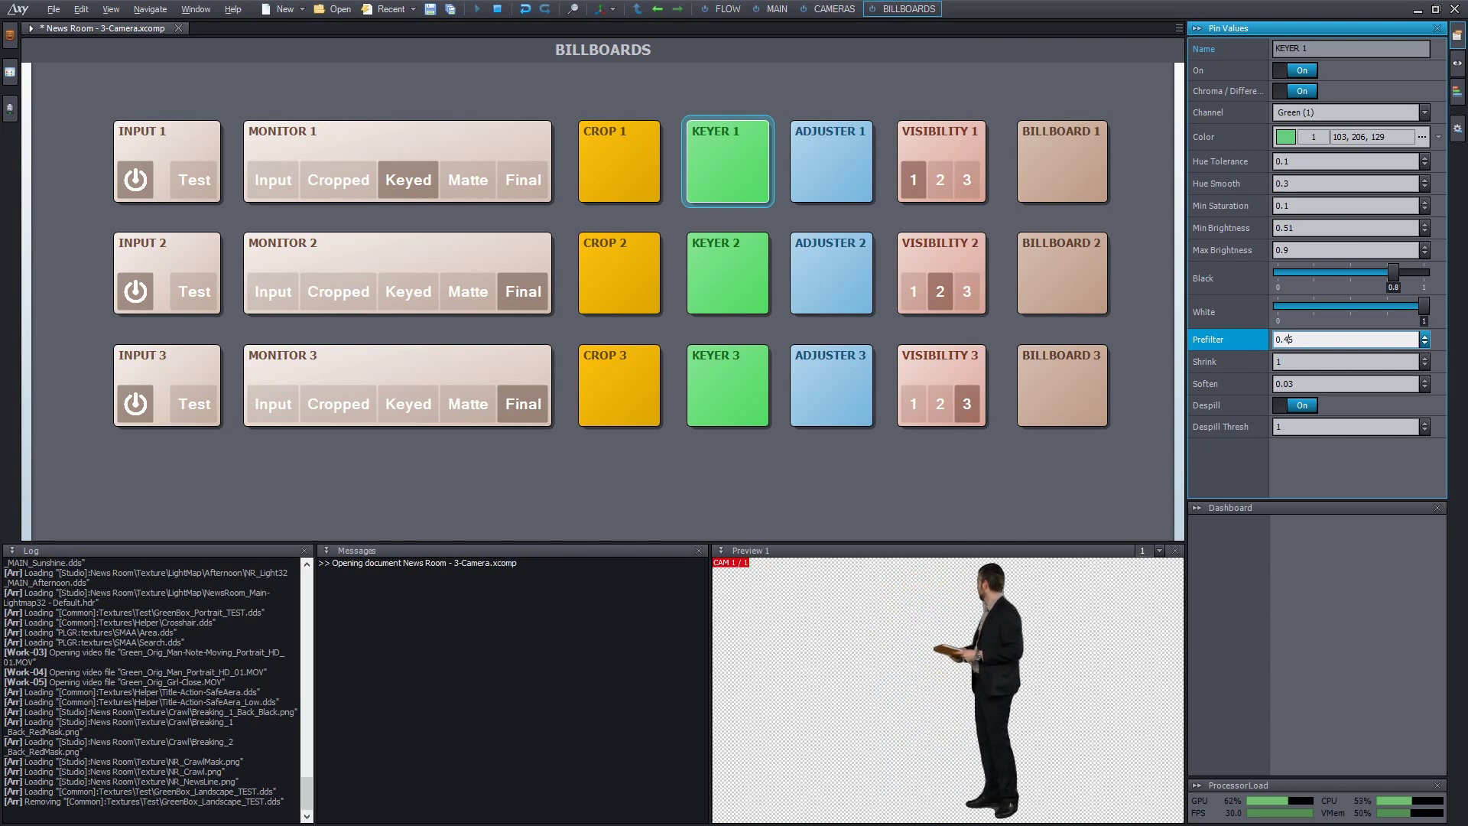
scroll(1287, 339, down, 9)
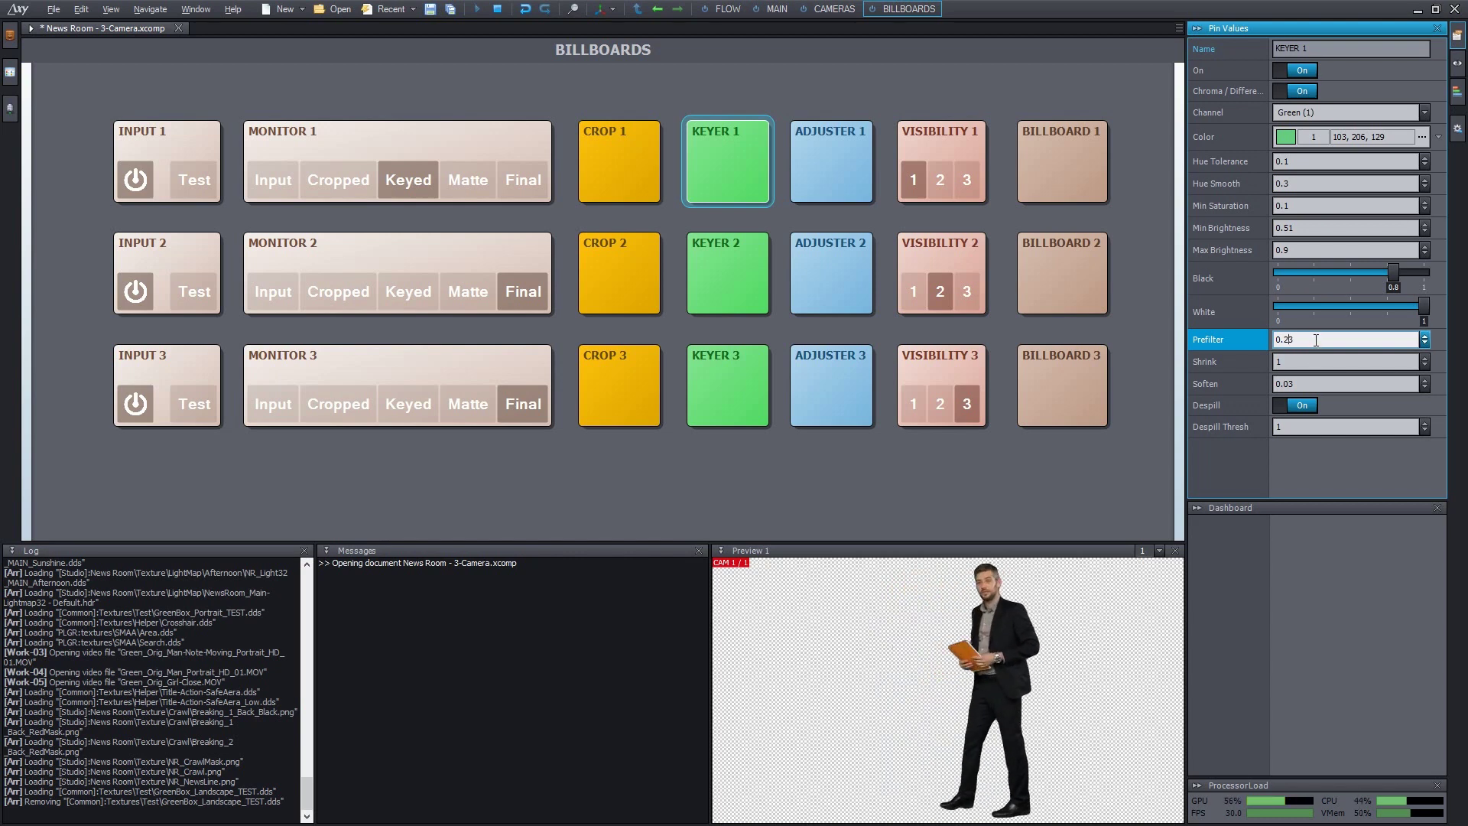
click(1314, 339)
scroll(1314, 339, up, 1)
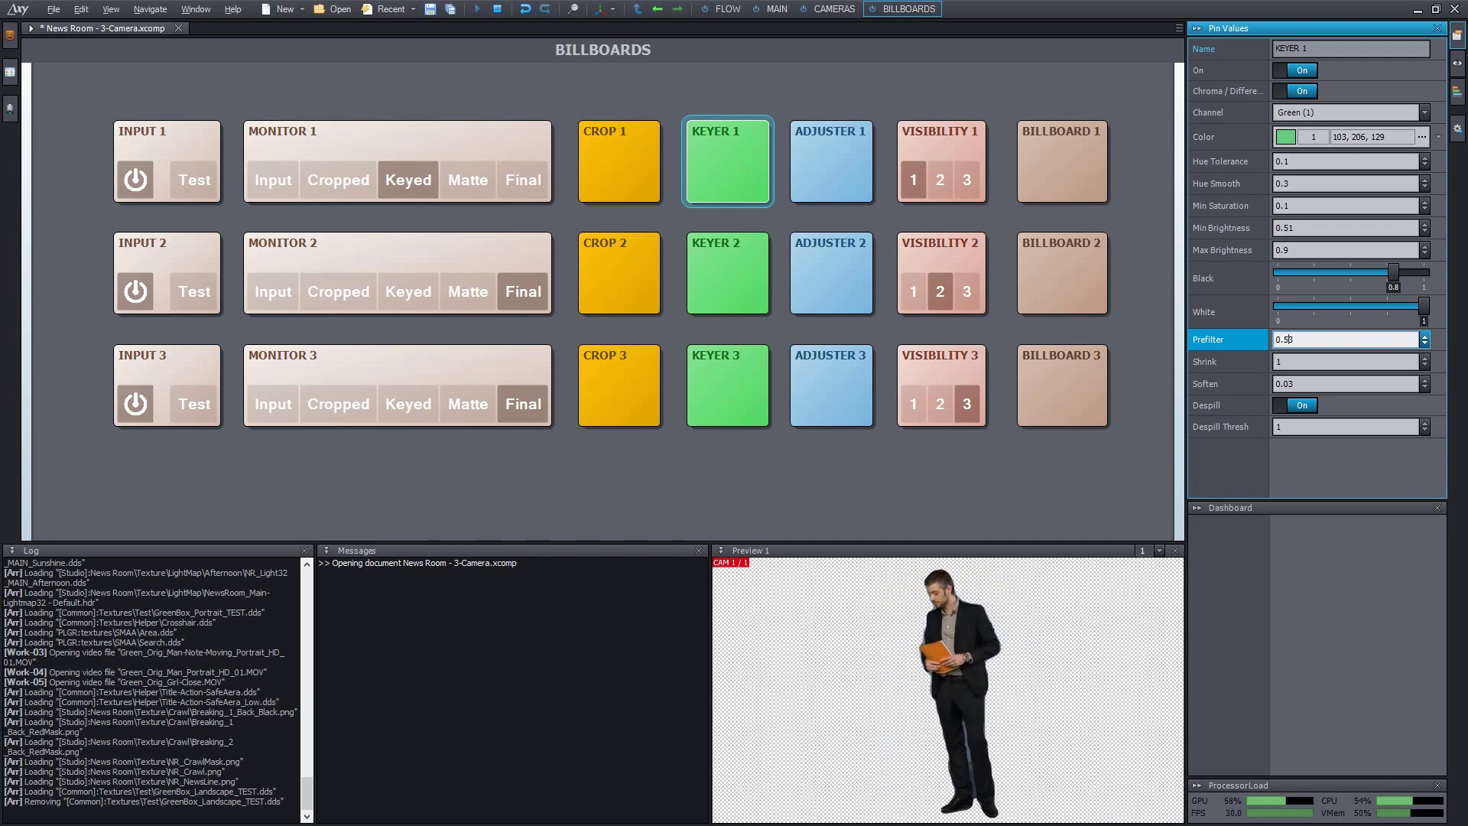
right_click(1287, 339)
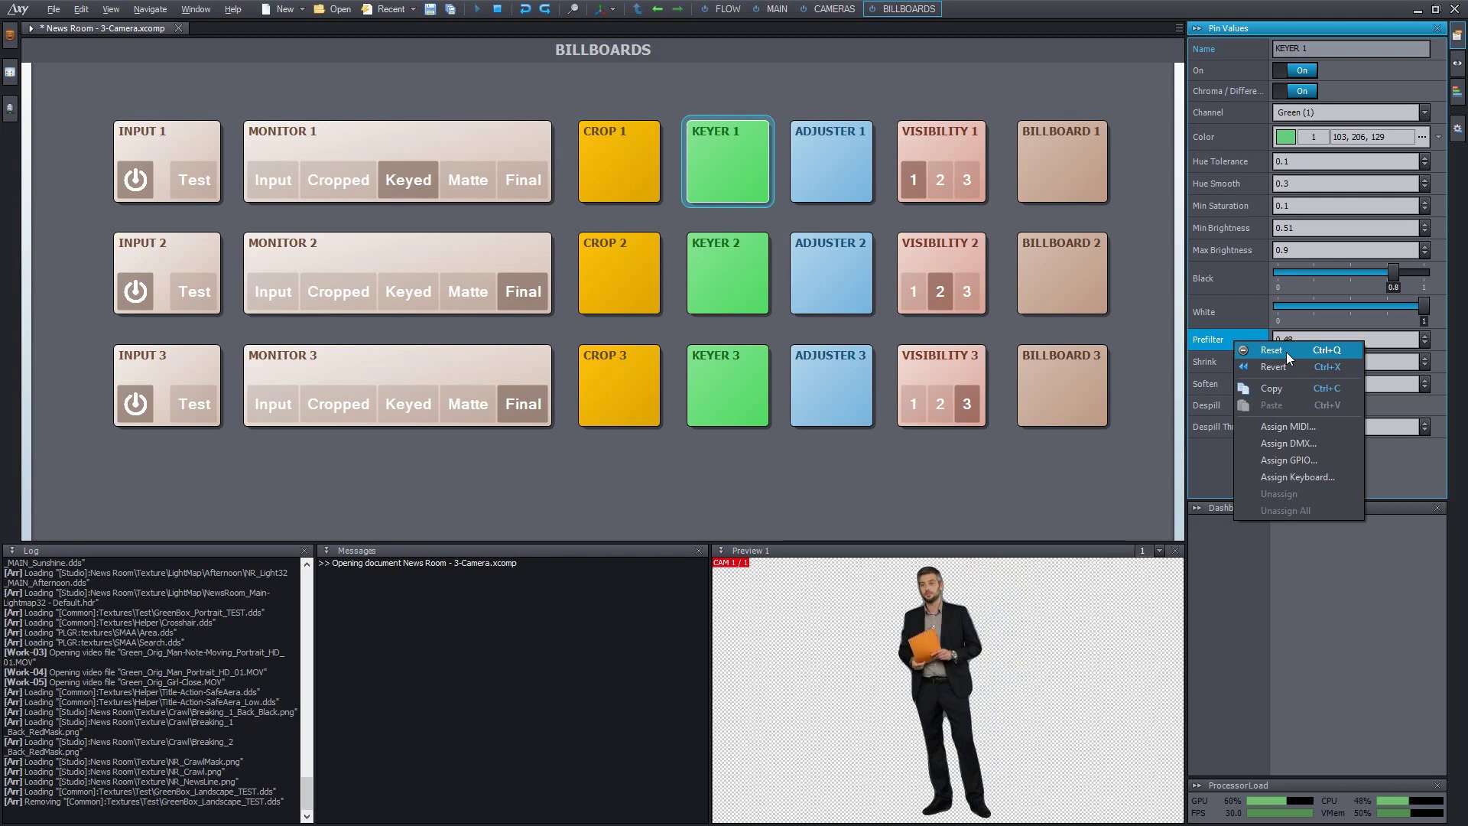
click(1286, 351)
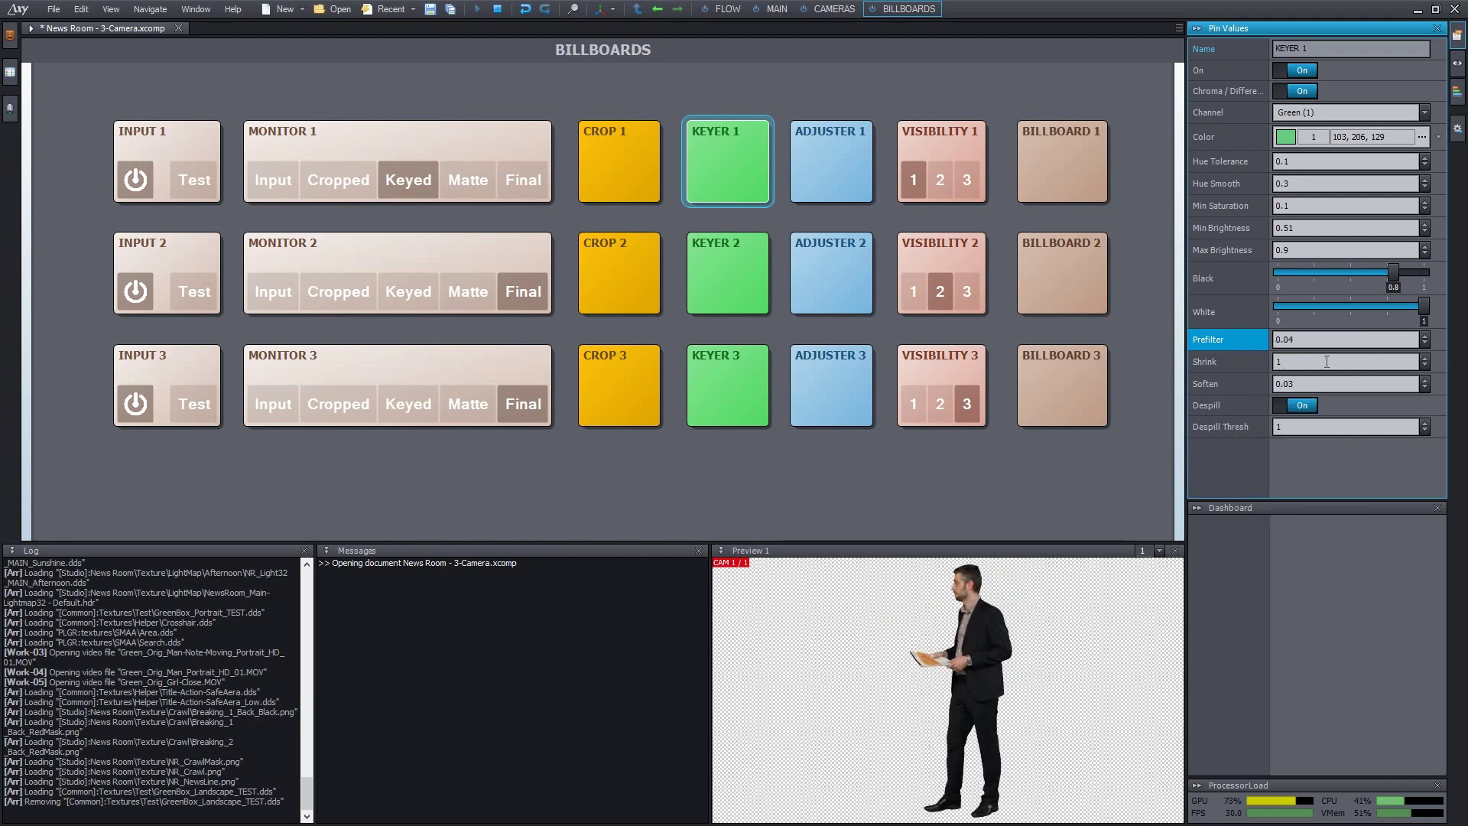
Step: Try a Shrink value of 6 and a Soften value of 0.17 on KEYER 1
click(1327, 362)
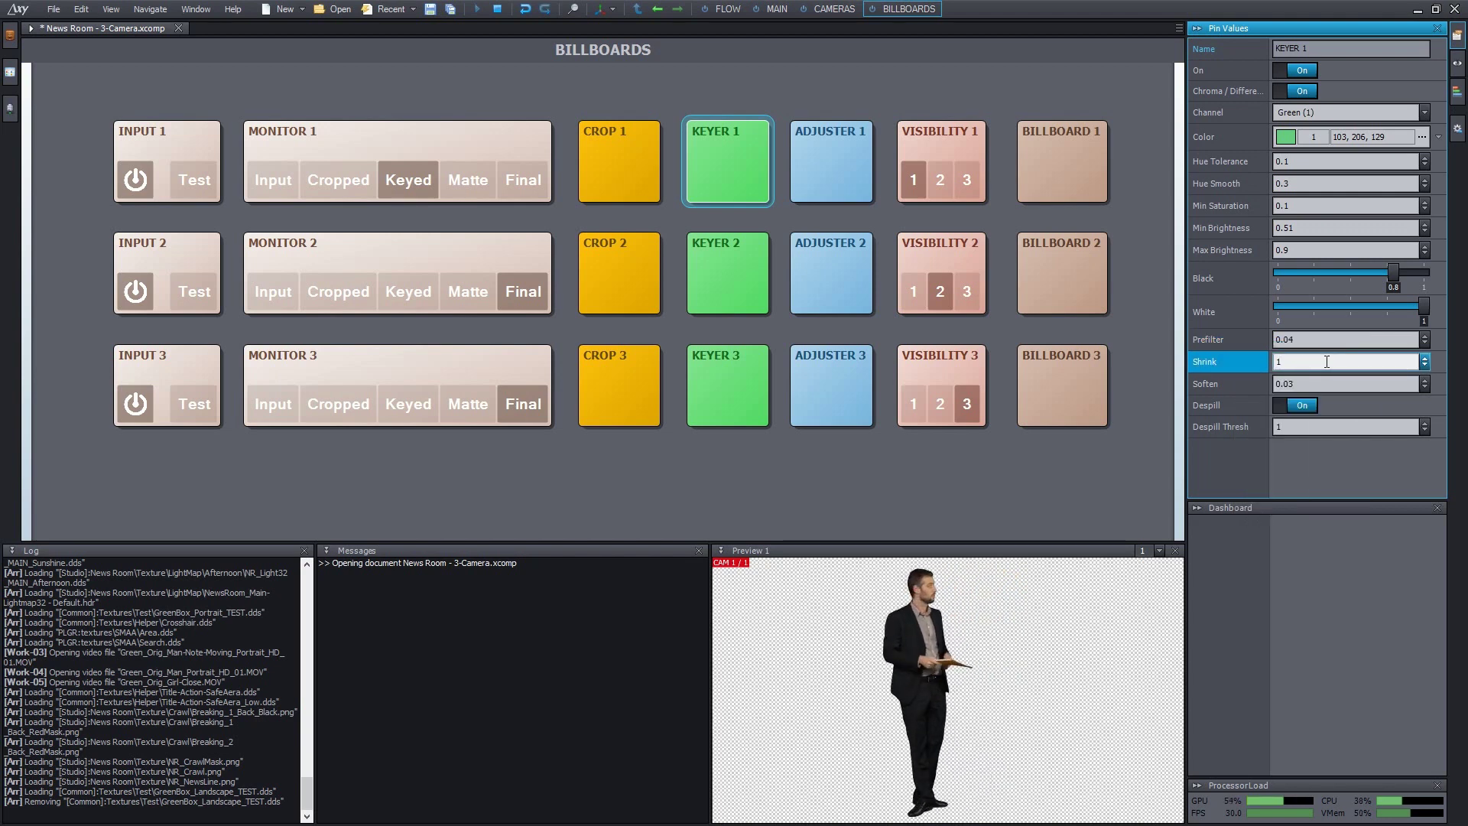
key(BackSpace)
text(6)
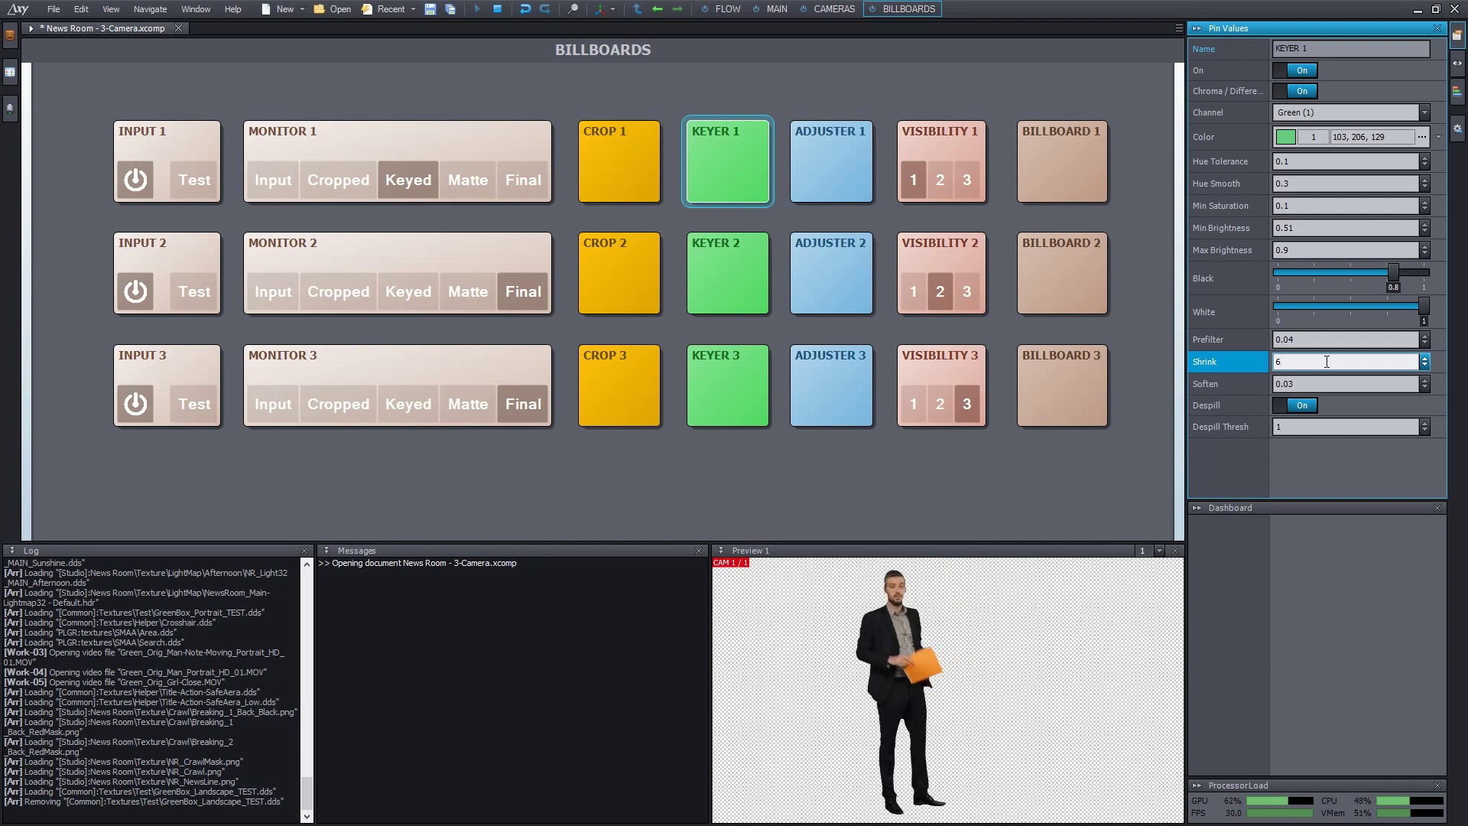
click(1319, 384)
text(0.15)
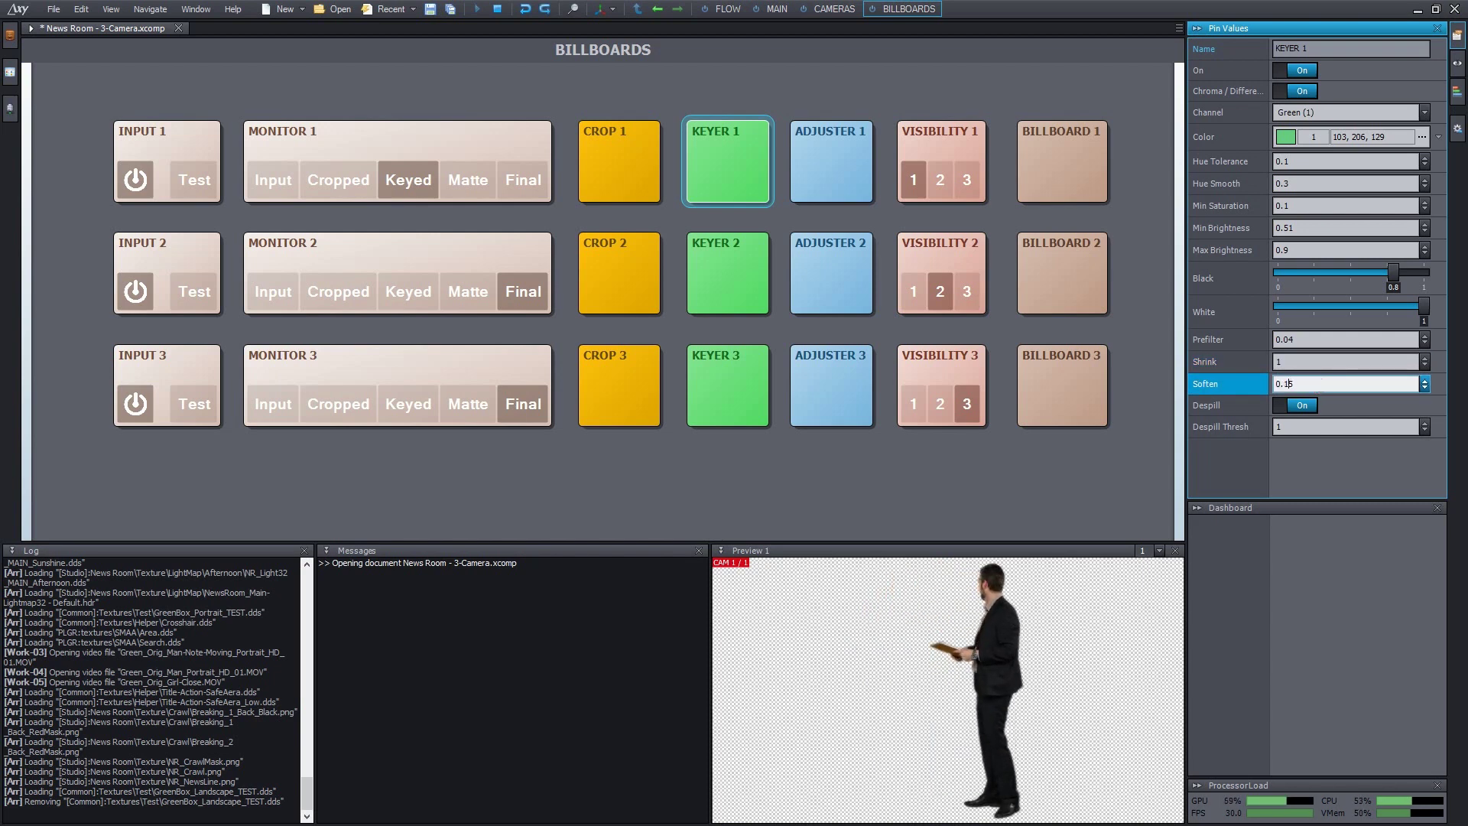
key(BackSpace)
text(7)
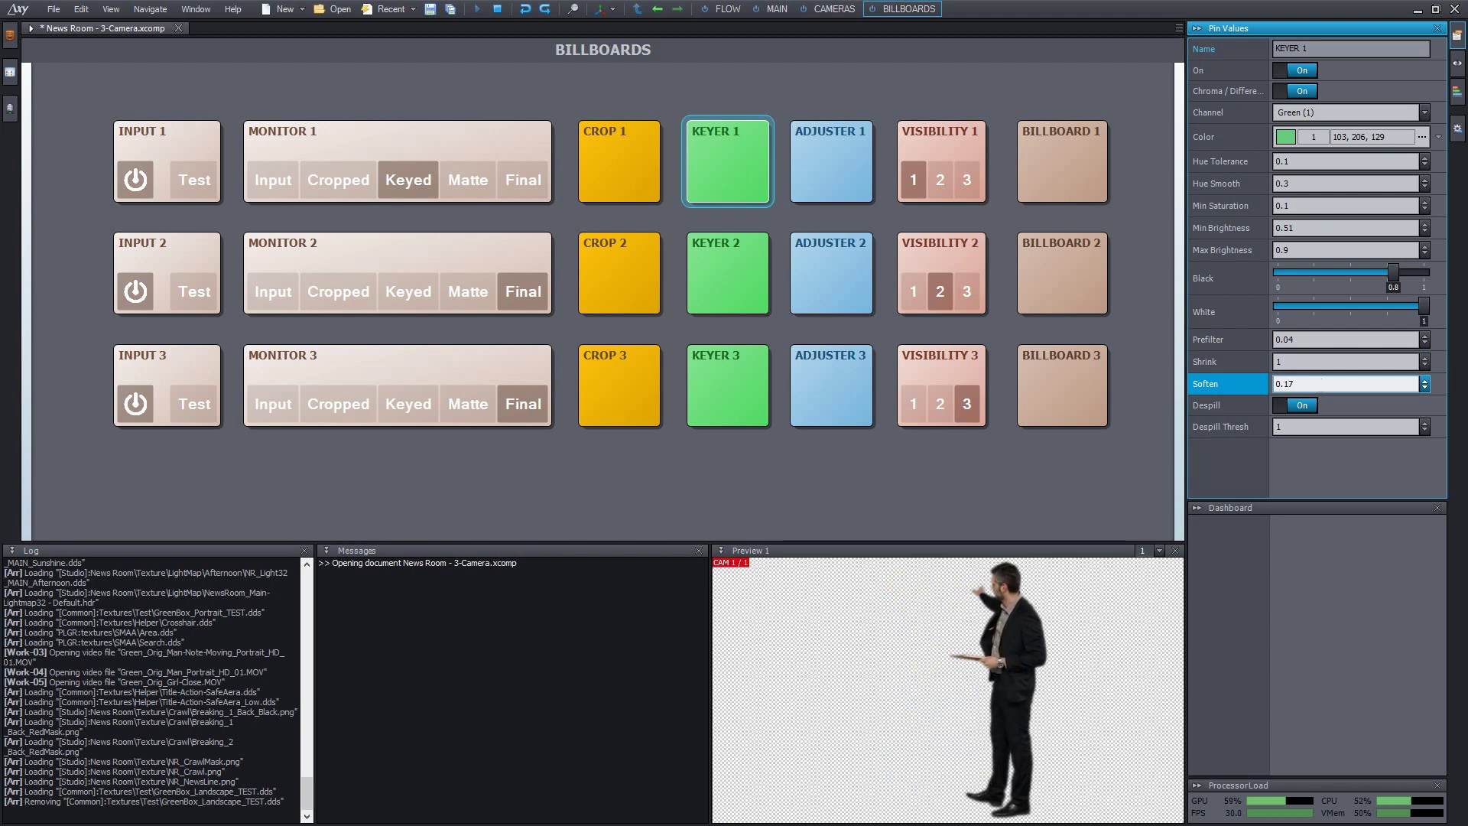
Step: Try KEYER 1's Despill switch and Despill Thresh values of 0.88 and 1.13, and undo the threshold change
click(1256, 411)
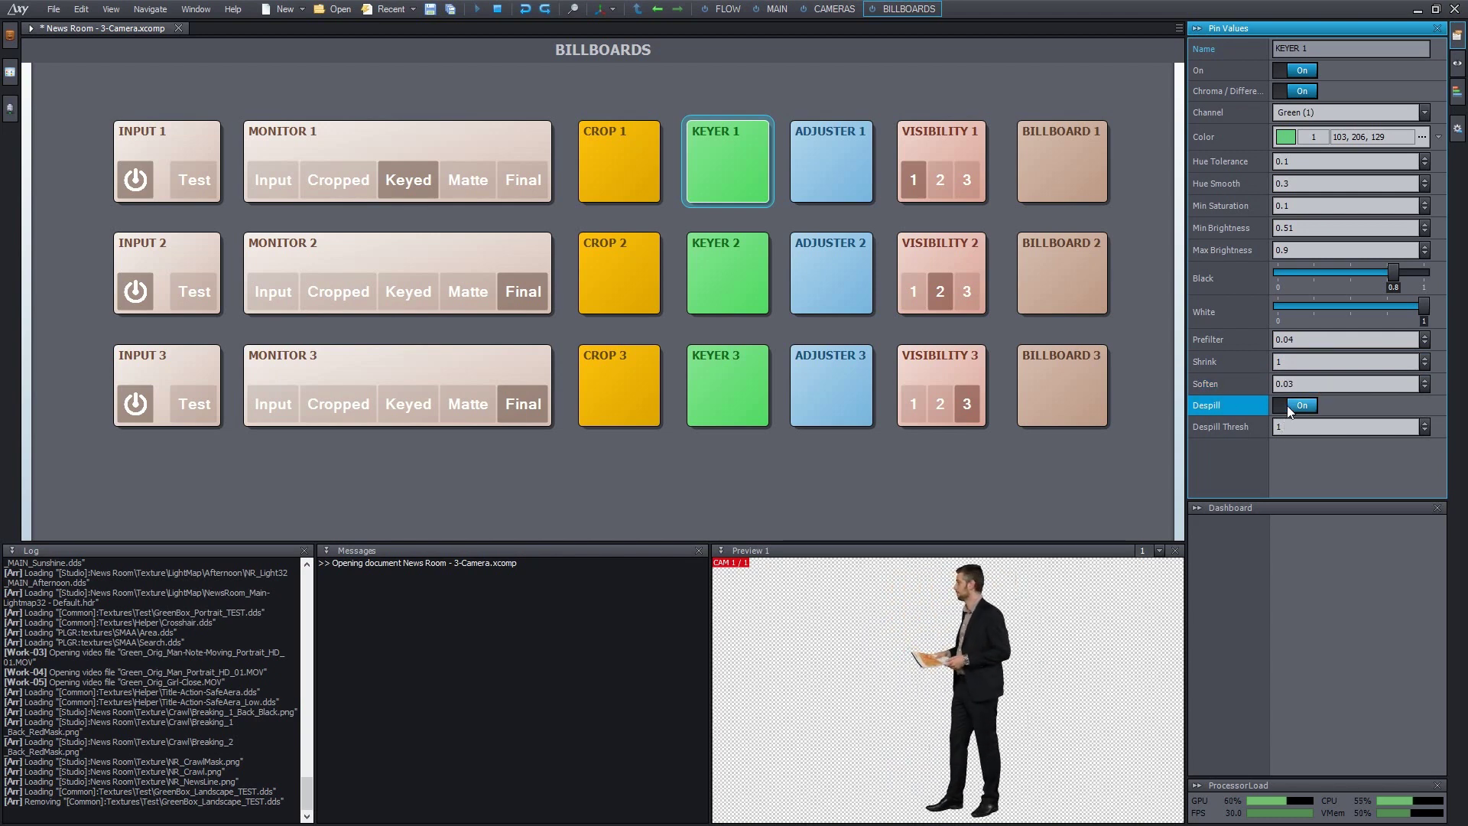
click(1286, 405)
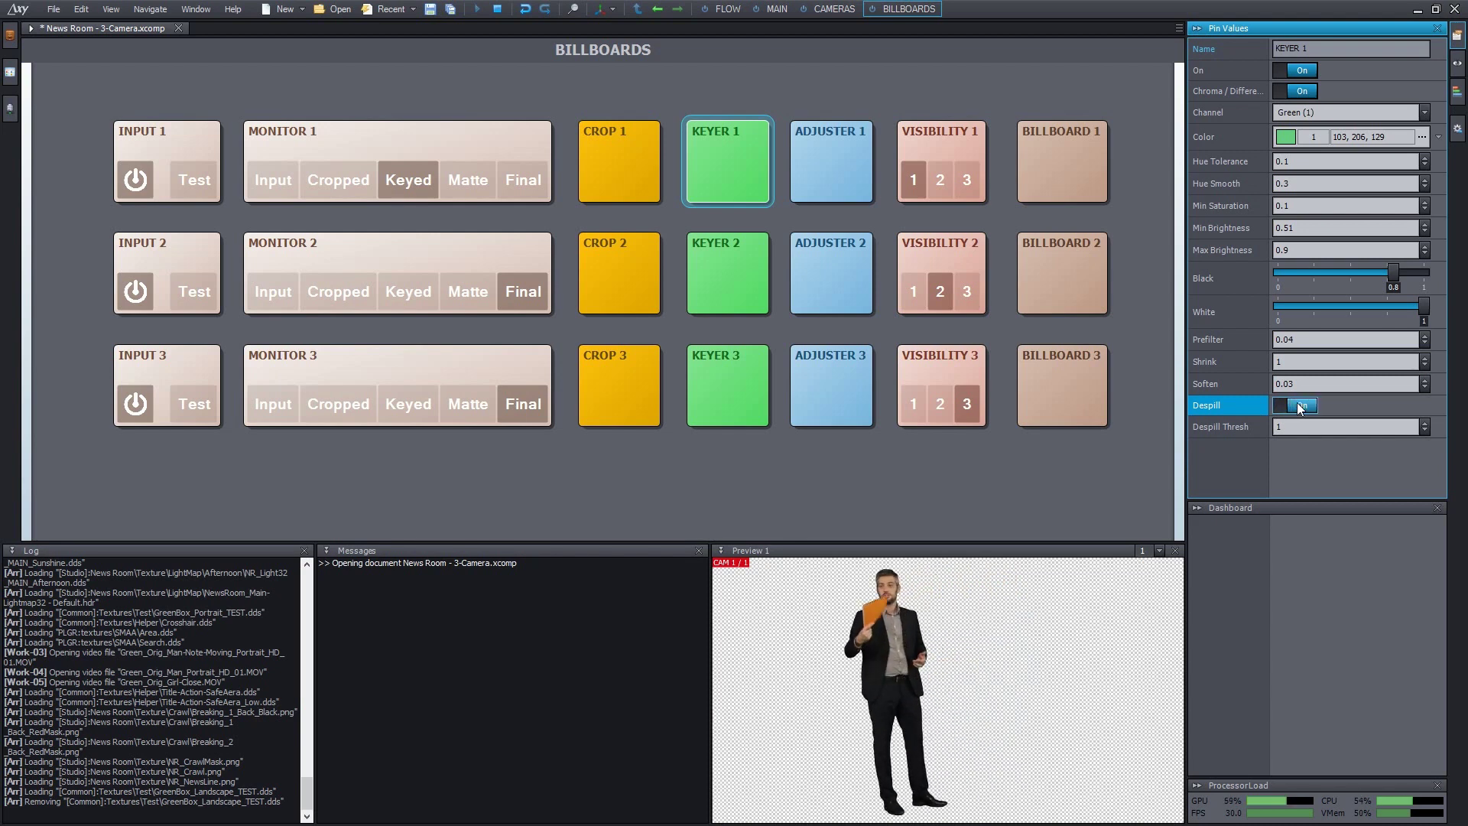
click(1290, 426)
text(0.54)
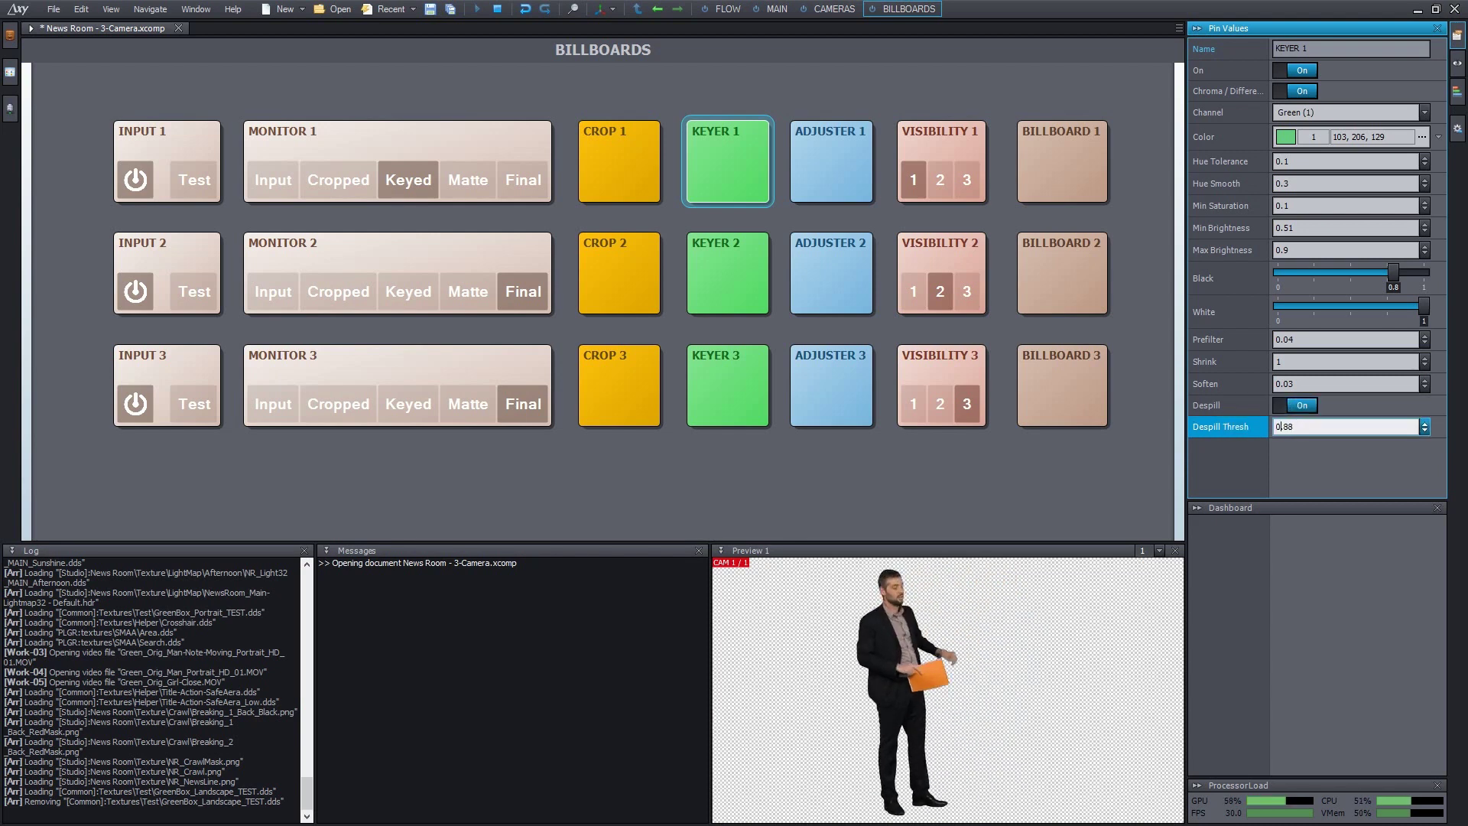
text(1.12)
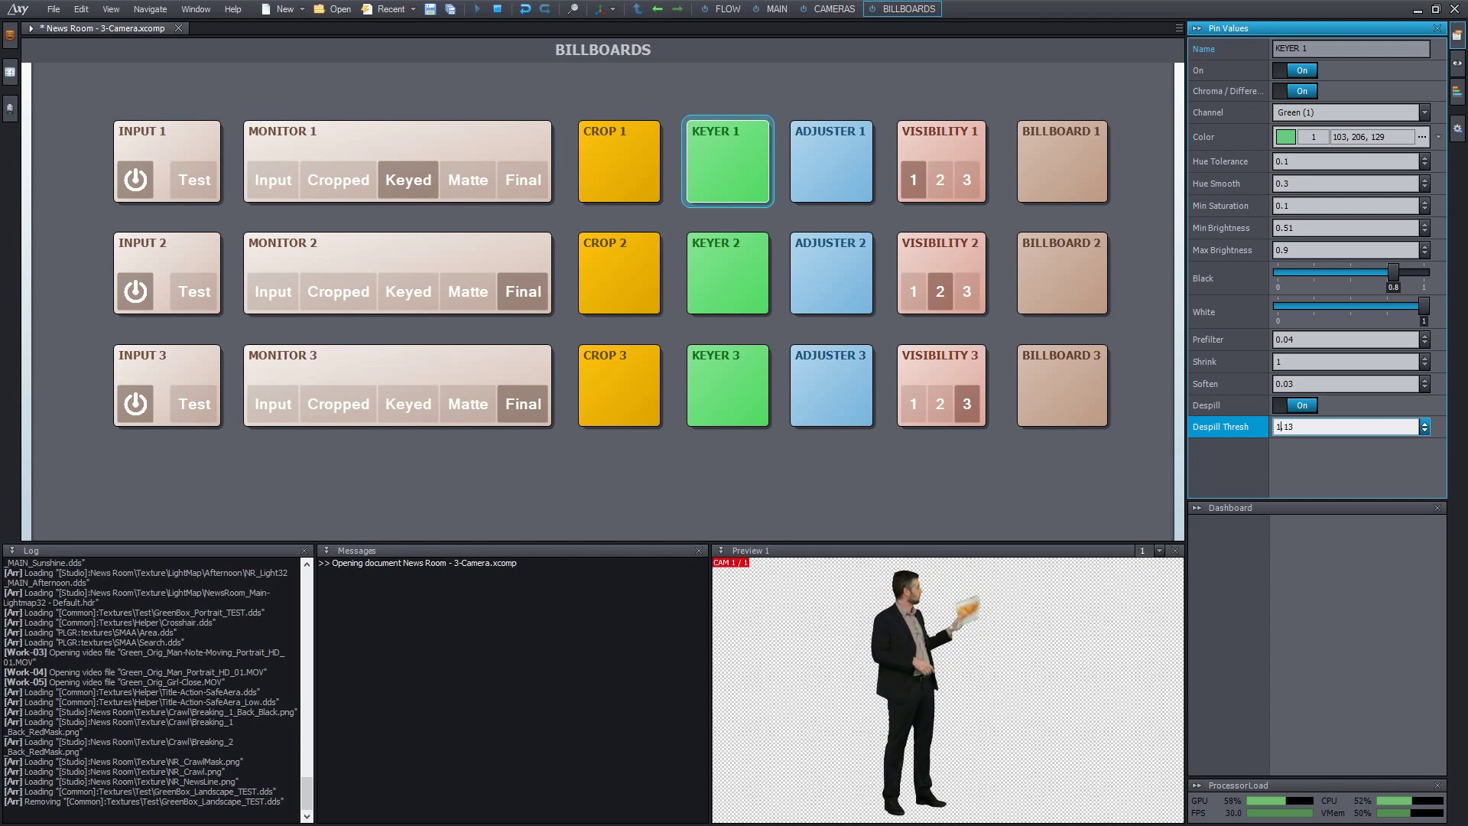
click(1292, 382)
key(ctrl+z)
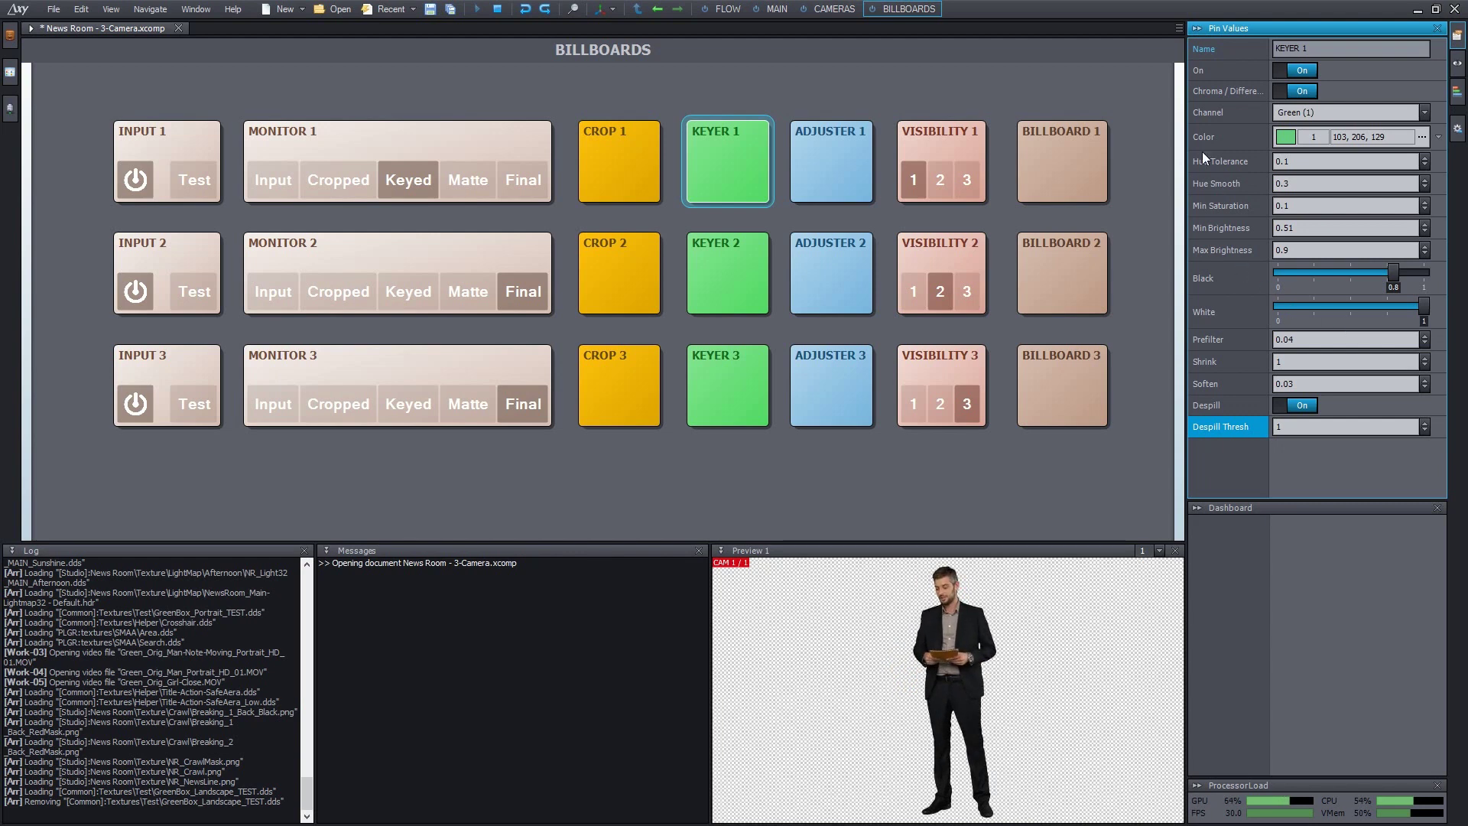
Step: Turn off Chroma / Difference on KEYER 1 and switch MONITOR 1 to Input
click(1282, 90)
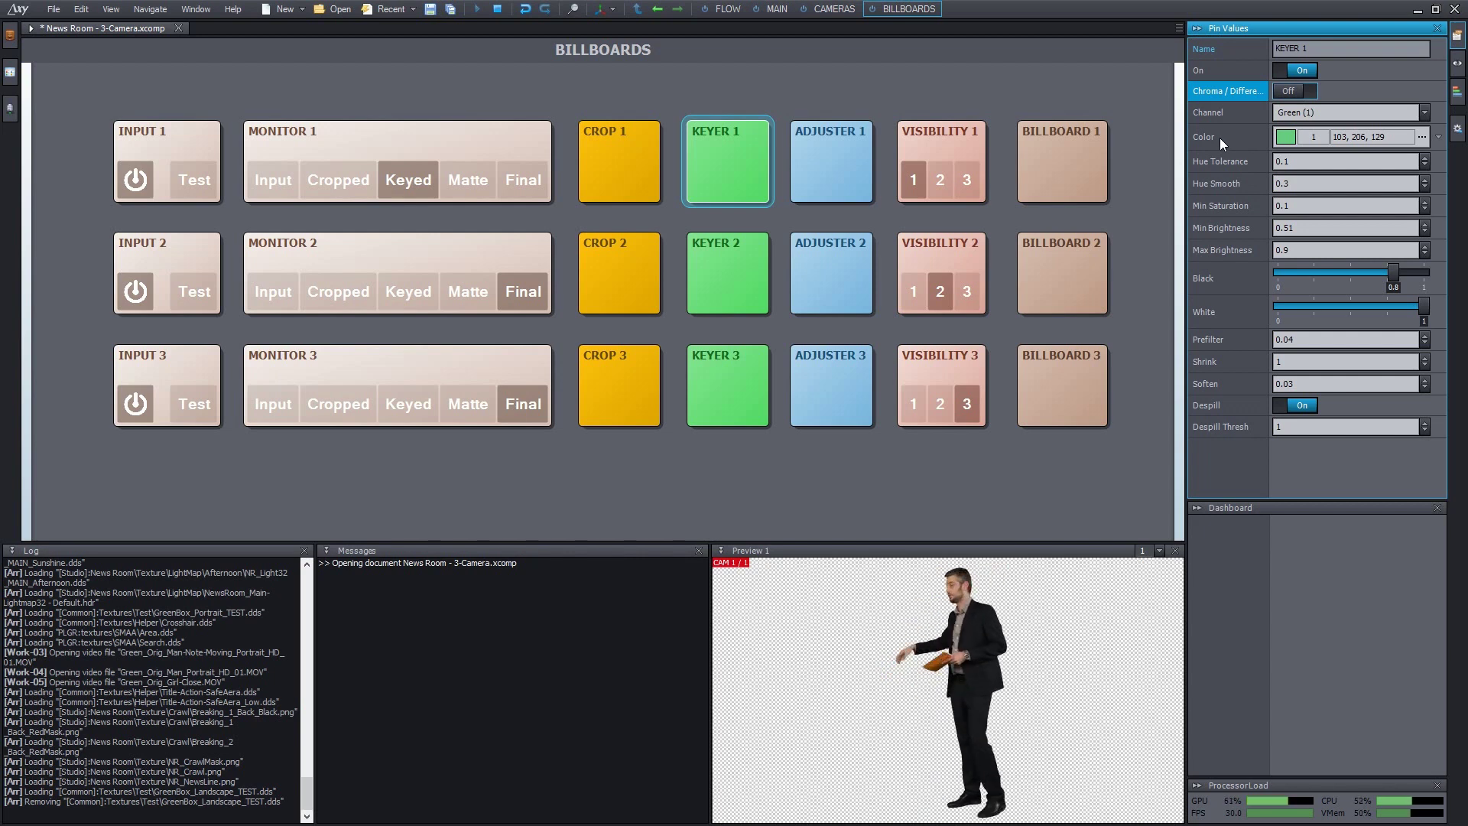
click(281, 191)
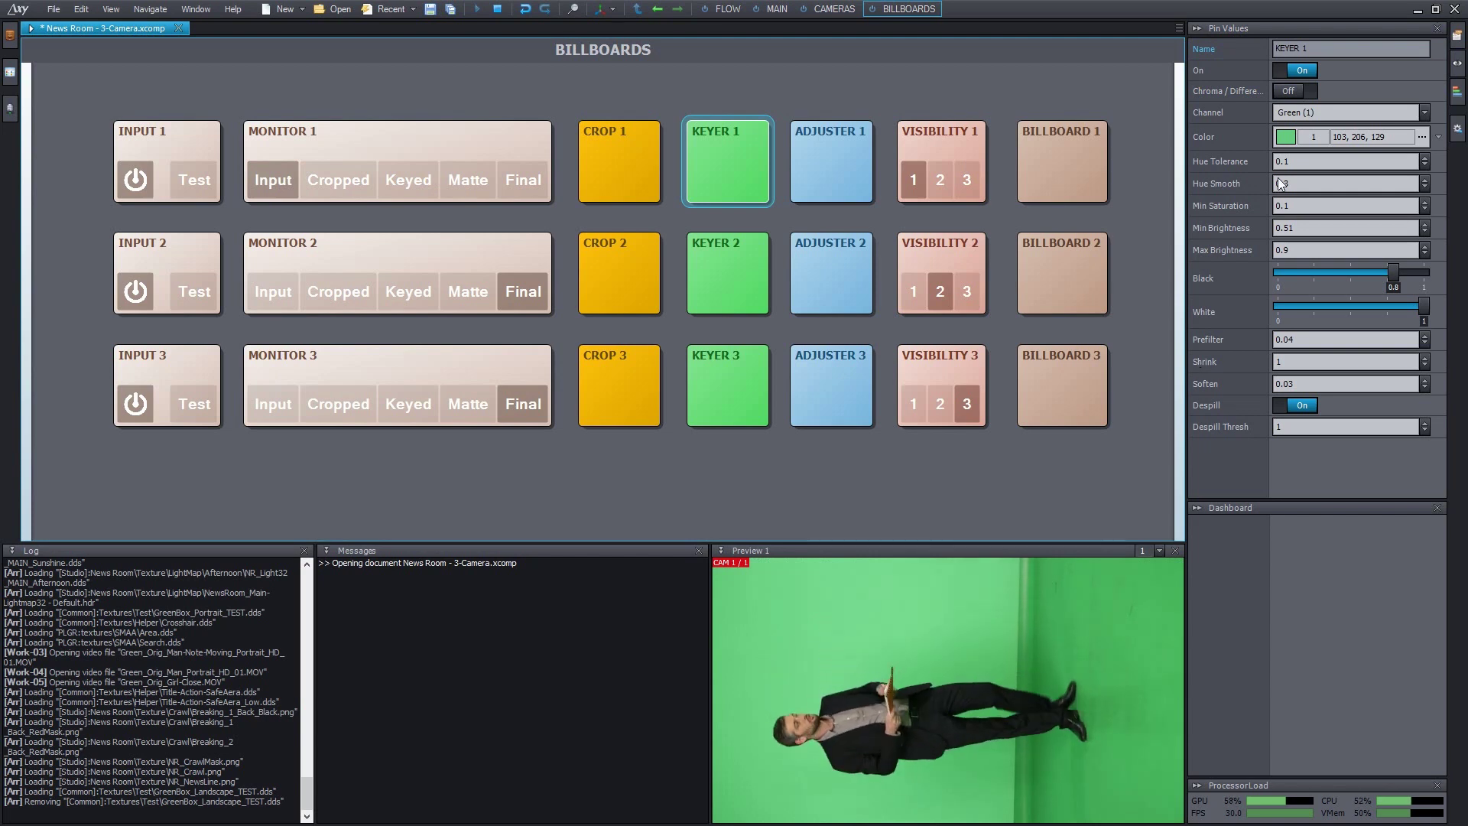
Step: Set KEYER 1's key color to 100, 204, 124 by sampling the green backdrop in the camera preview
click(1288, 138)
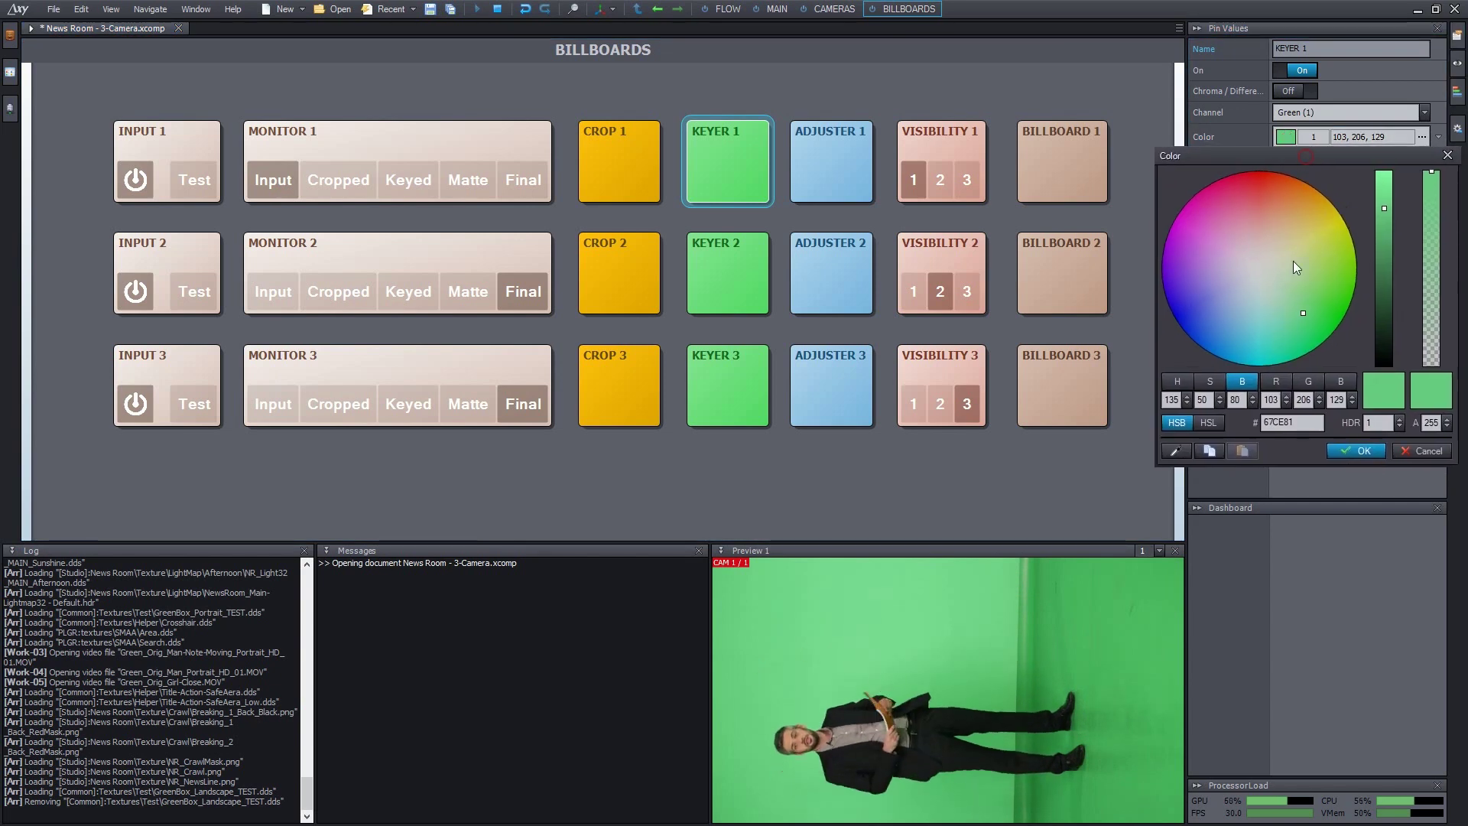
click(1305, 309)
mouse_move(1305, 309)
mouse_down()
mouse_move(1244, 241)
mouse_move(1341, 251)
mouse_move(1169, 298)
mouse_move(1199, 238)
mouse_move(1306, 249)
mouse_move(1319, 281)
mouse_up()
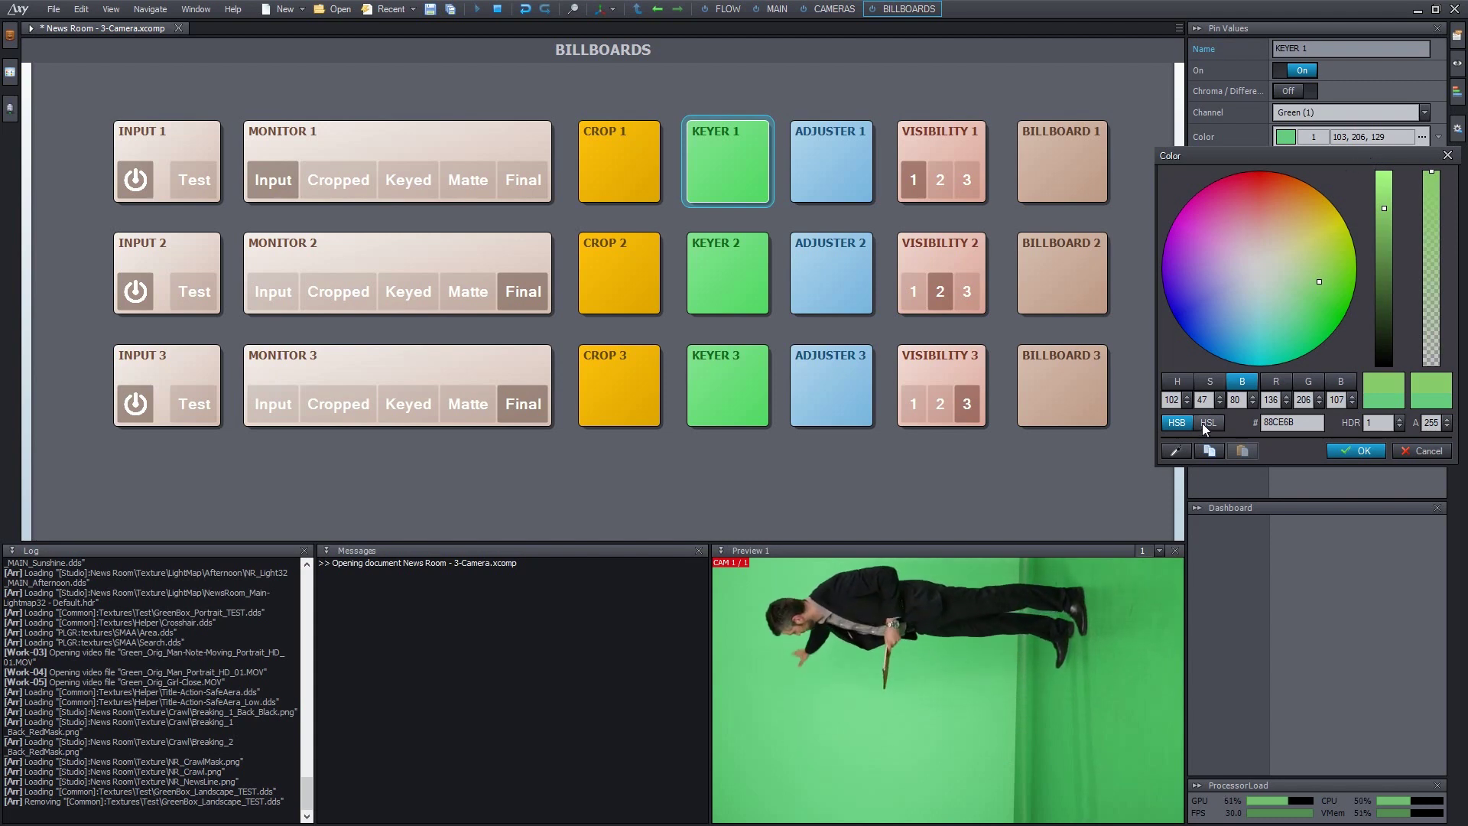
click(1178, 451)
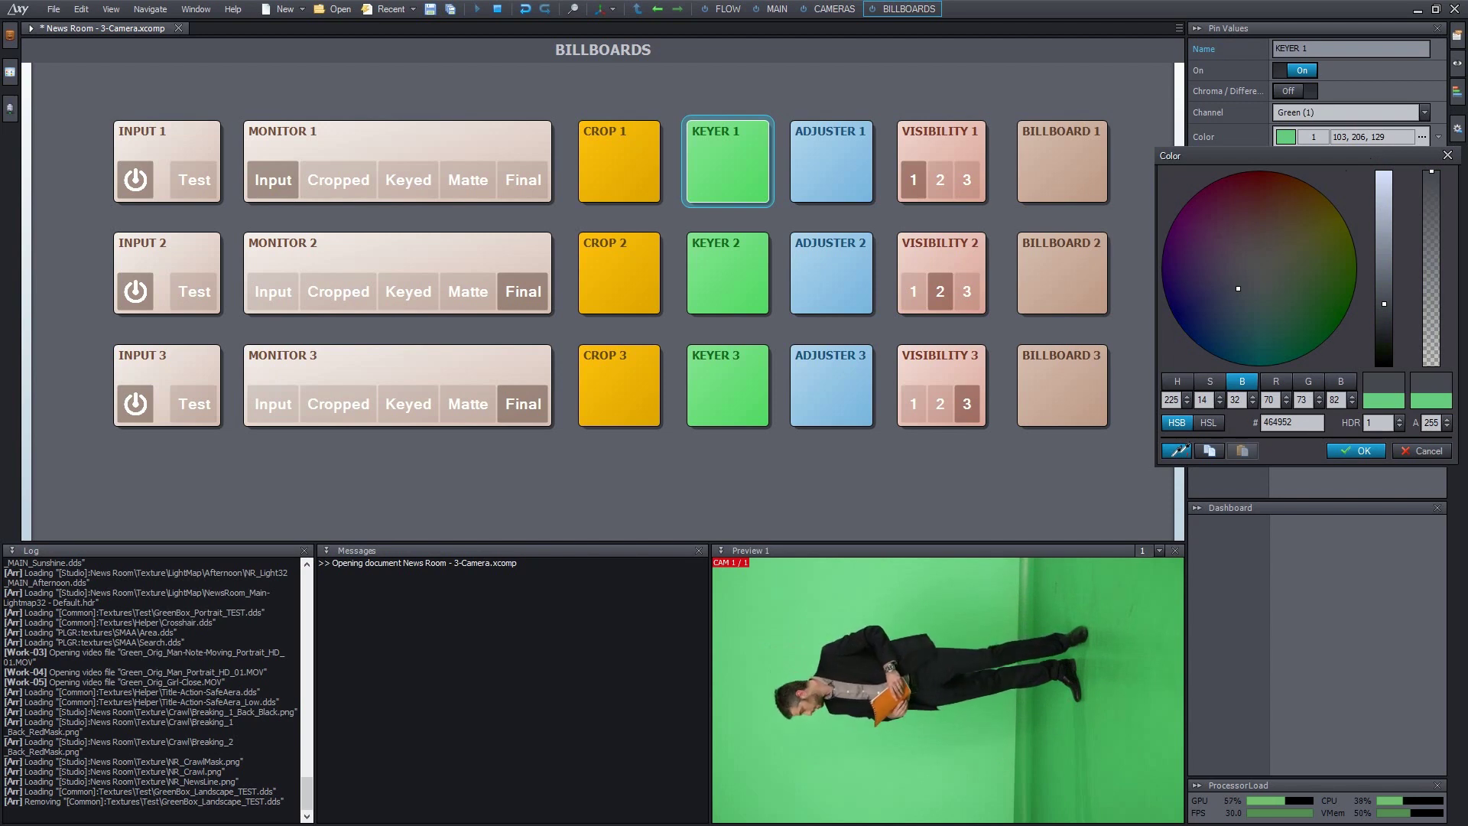
click(953, 605)
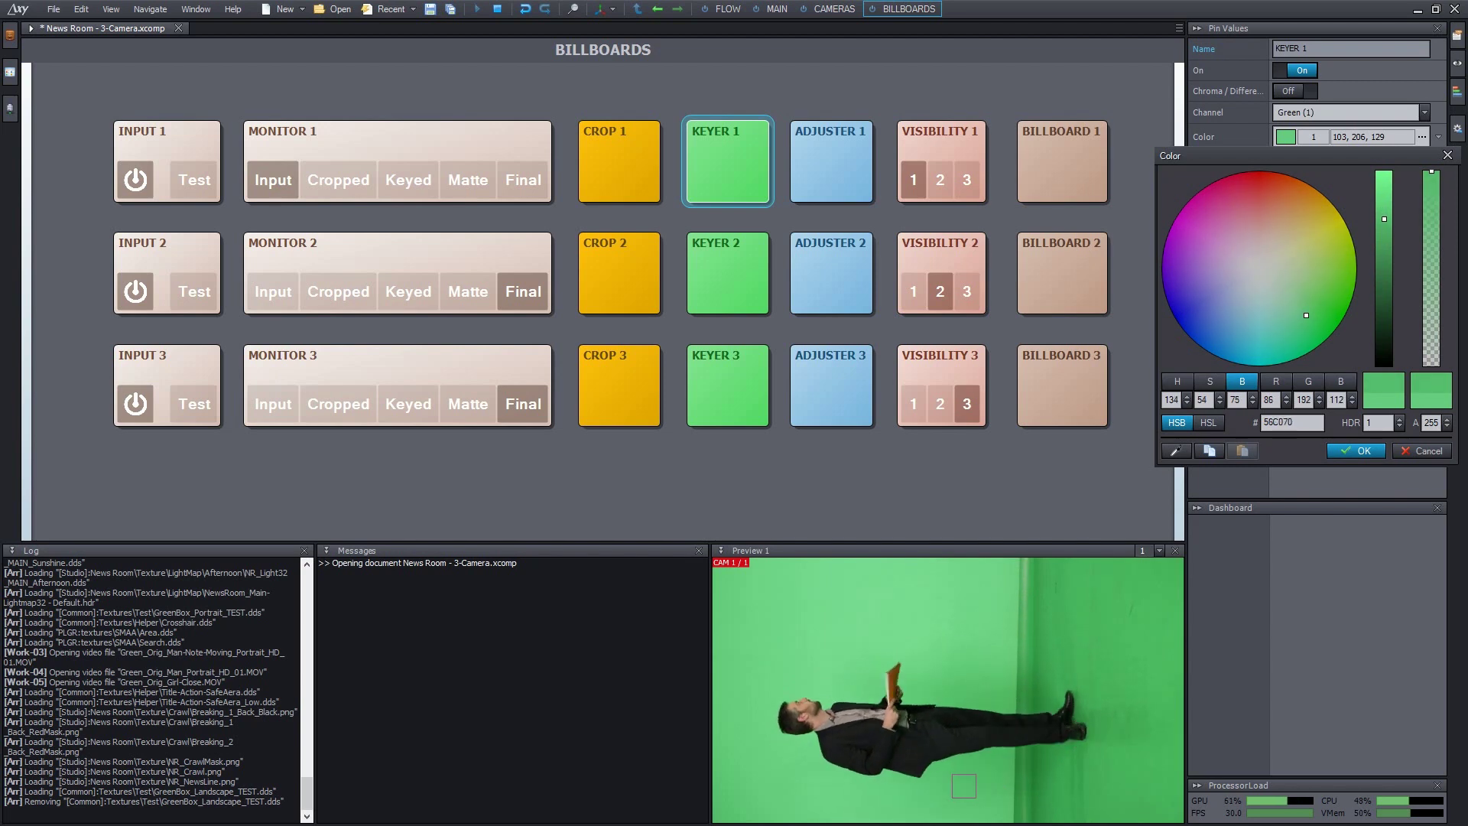
click(963, 785)
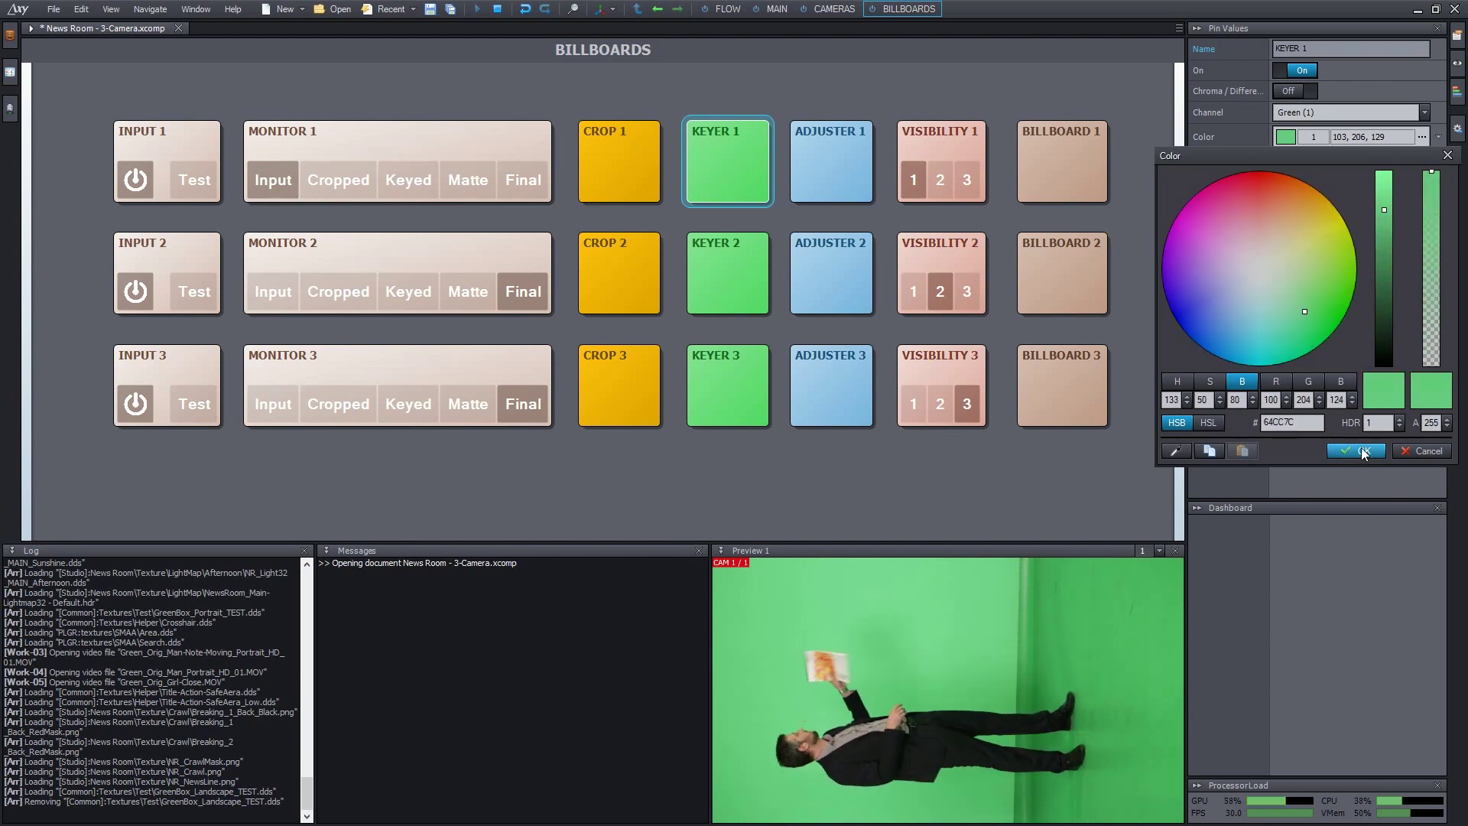
click(1362, 451)
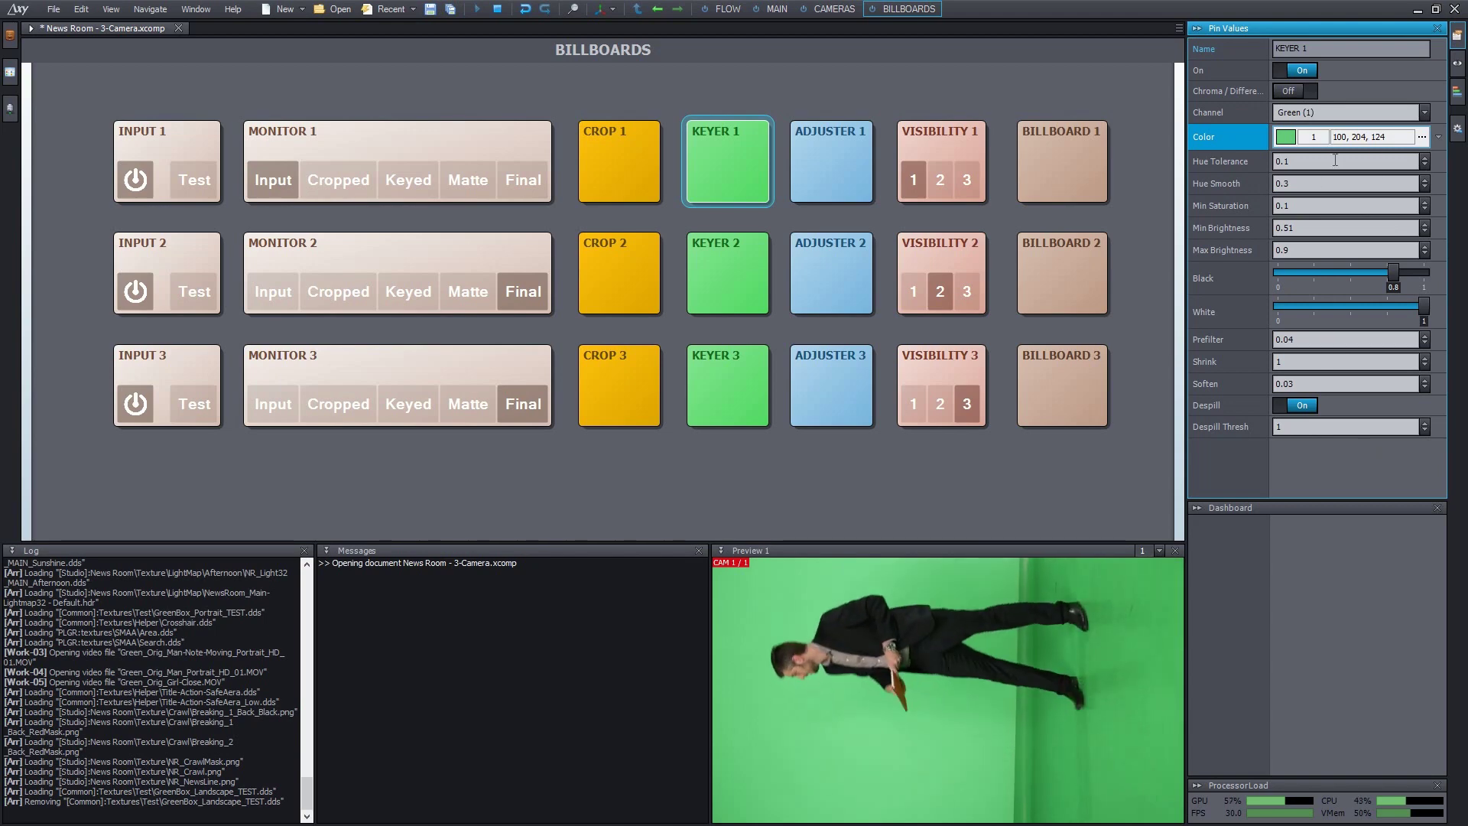
Step: Switch MONITOR 1 to Keyed, test KEYER 1's Hue Tolerance down to 0.01, and set it to 0.121
click(418, 185)
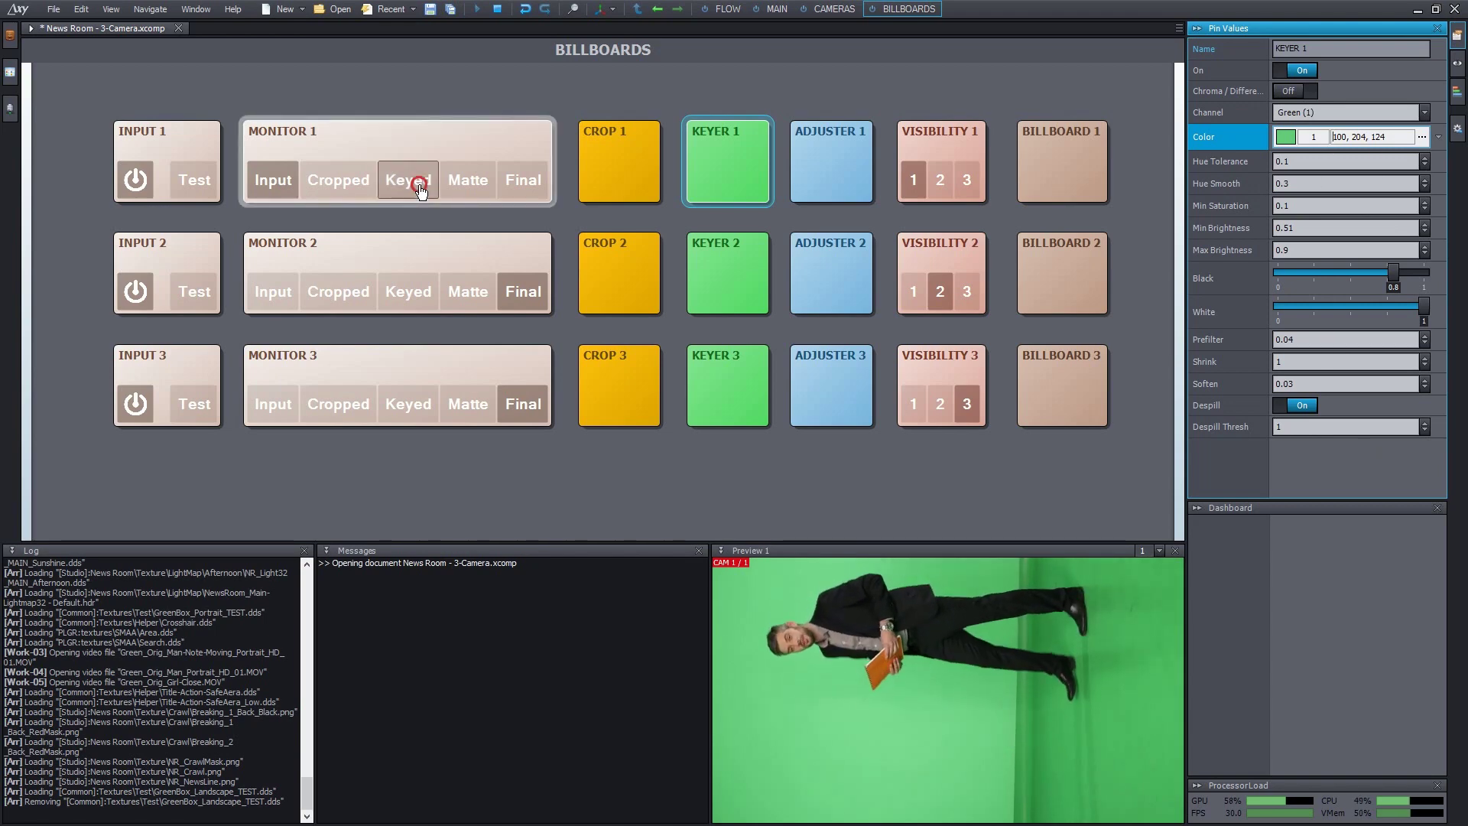
click(1315, 162)
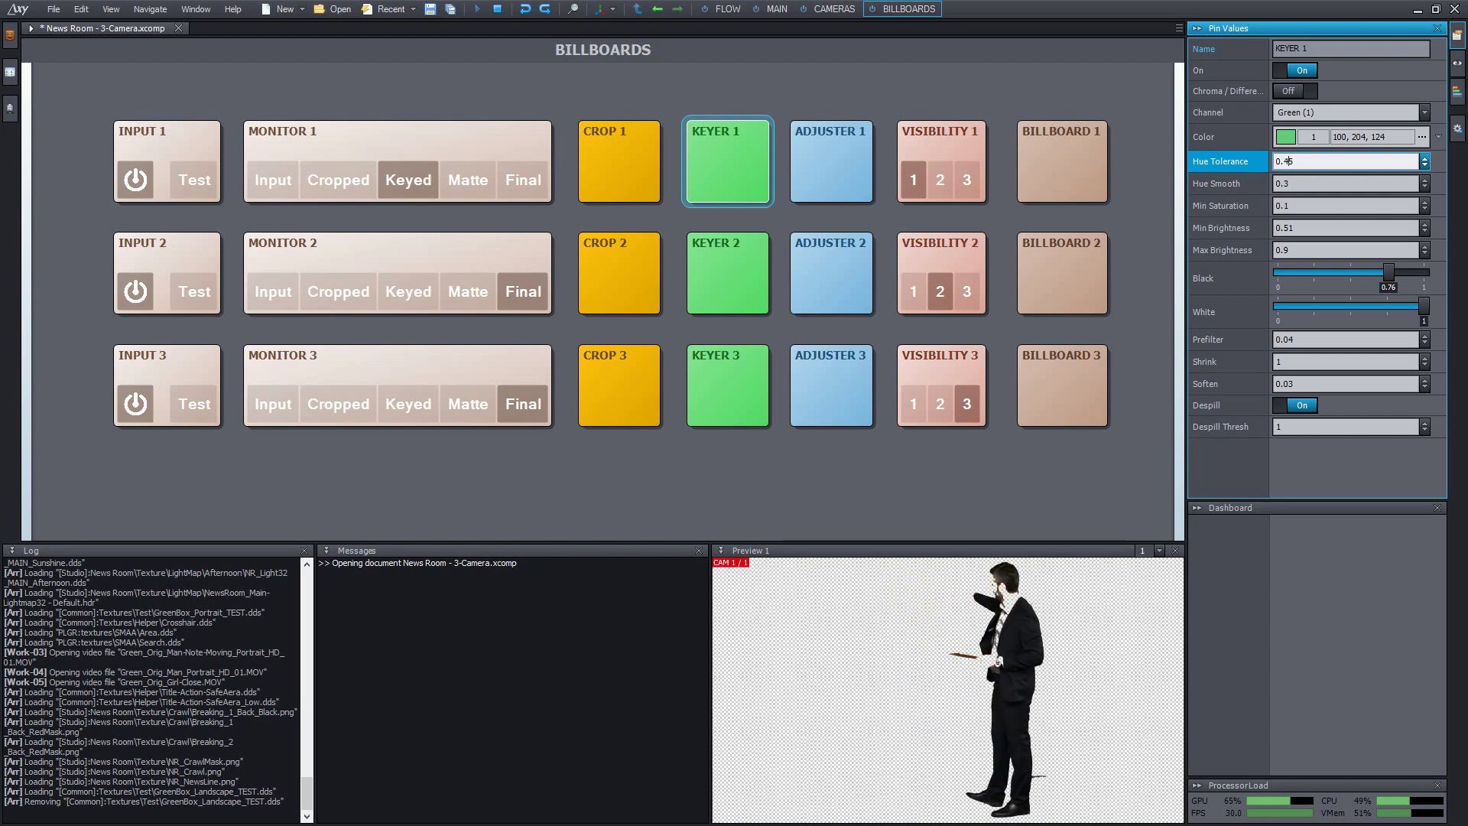
key(Down)
key(Down)
key(Down)
key(Down)
key(Down)
key(Down)
key(Down)
key(Down)
key(Down)
key(Down)
key(Down)
key(Down)
key(Down)
key(Down)
key(Down)
key(Down)
key(Down)
key(Down)
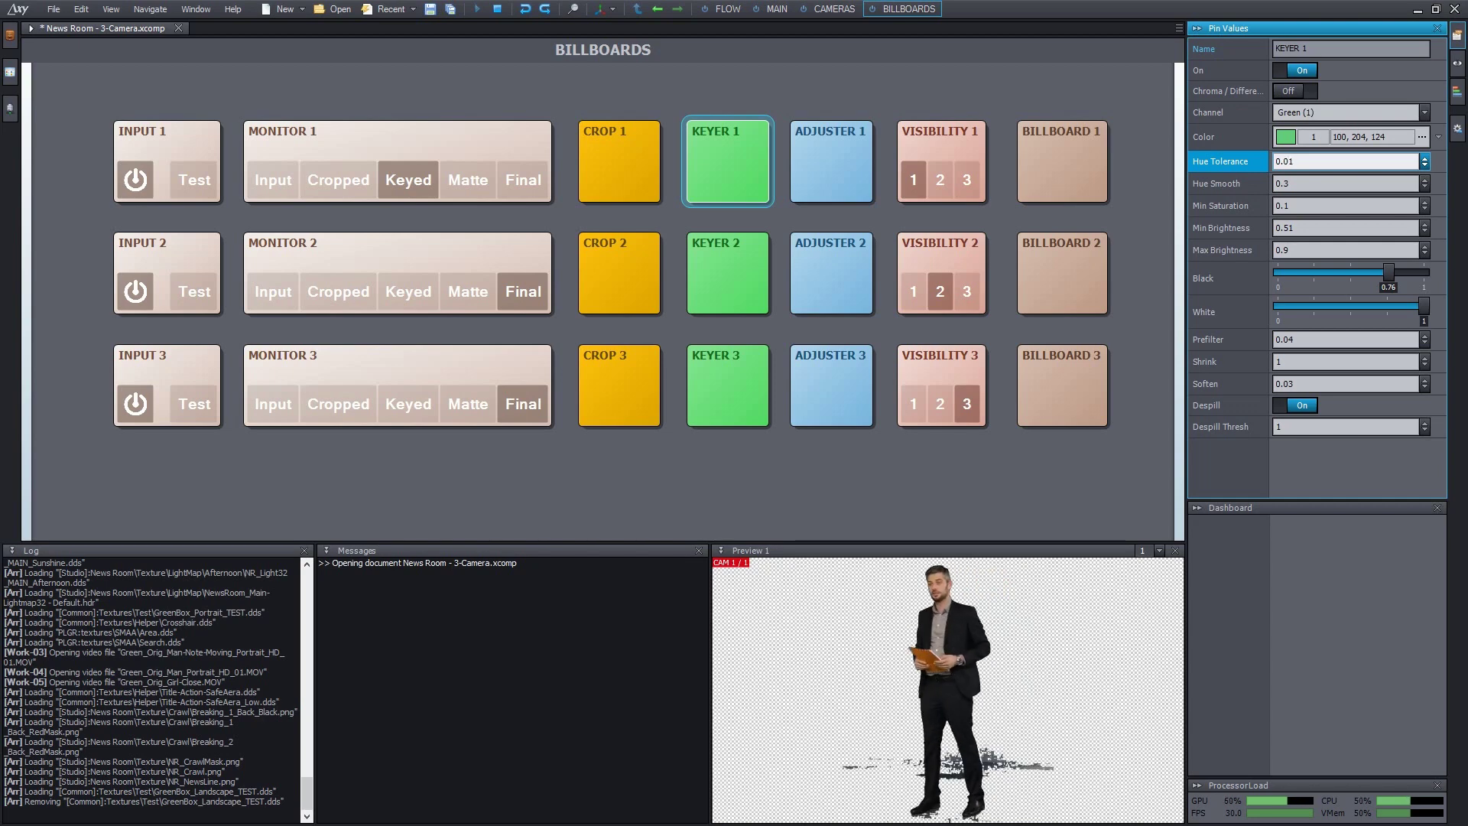
key(Down)
key(Up)
key(Up)
key(Up)
key(Up)
key(Up)
key(Up)
key(Up)
key(Up)
key(Up)
key(Up)
key(Up)
key(Up)
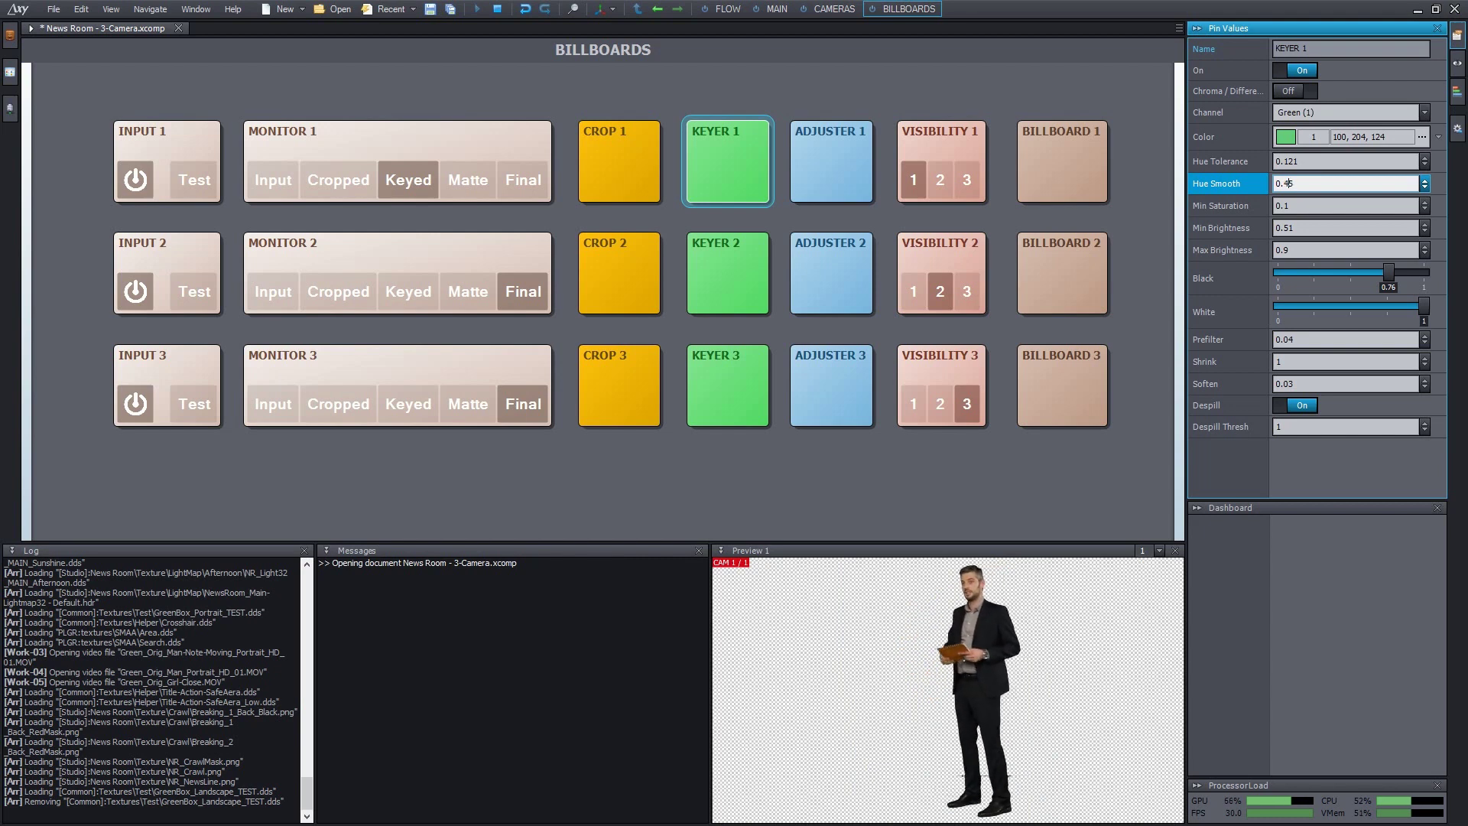
Step: Set KEYER 1's Min Saturation to 0.25 and Min Brightness to 0.21
click(1315, 204)
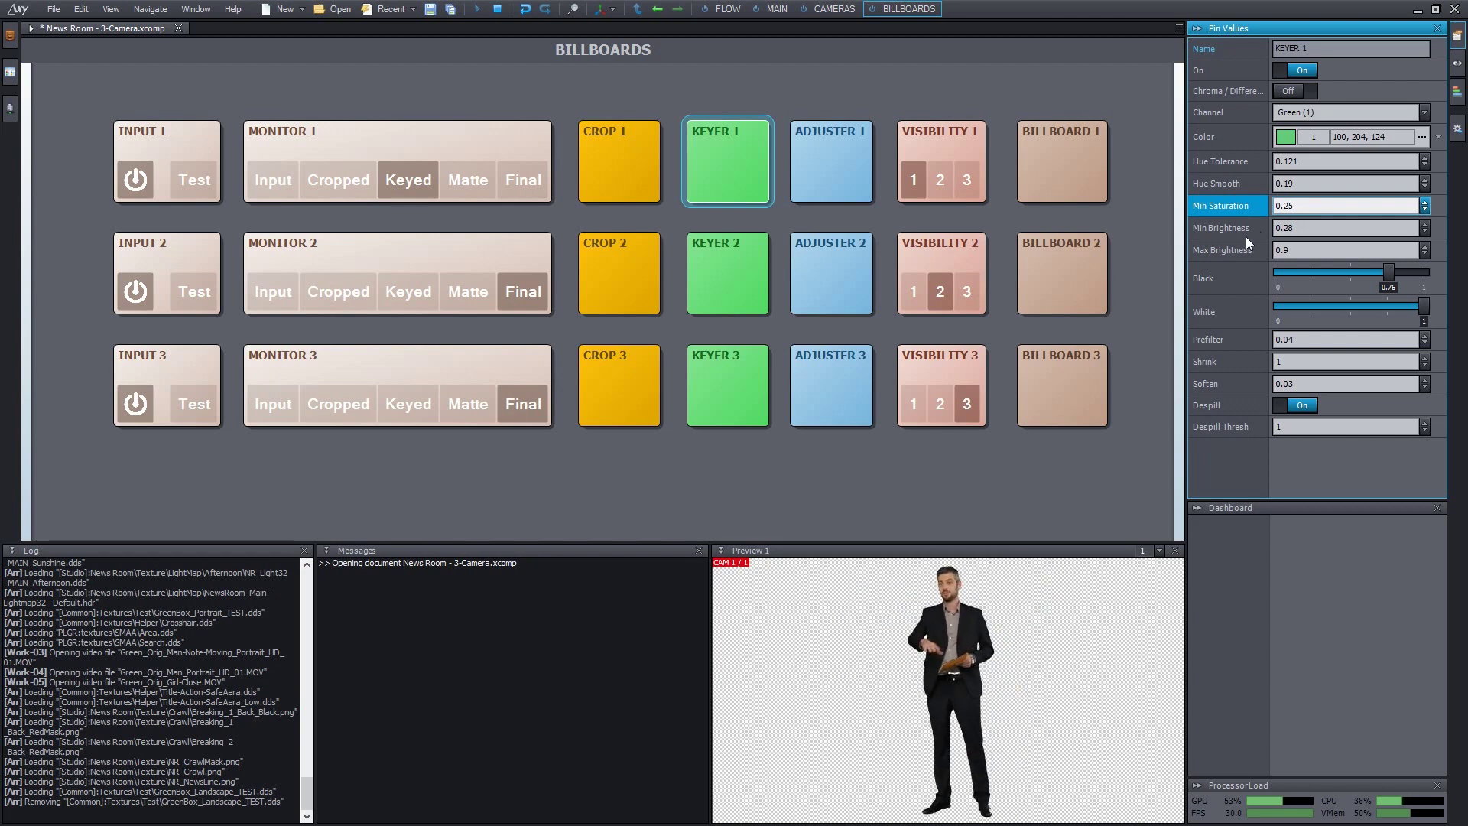
click(1300, 228)
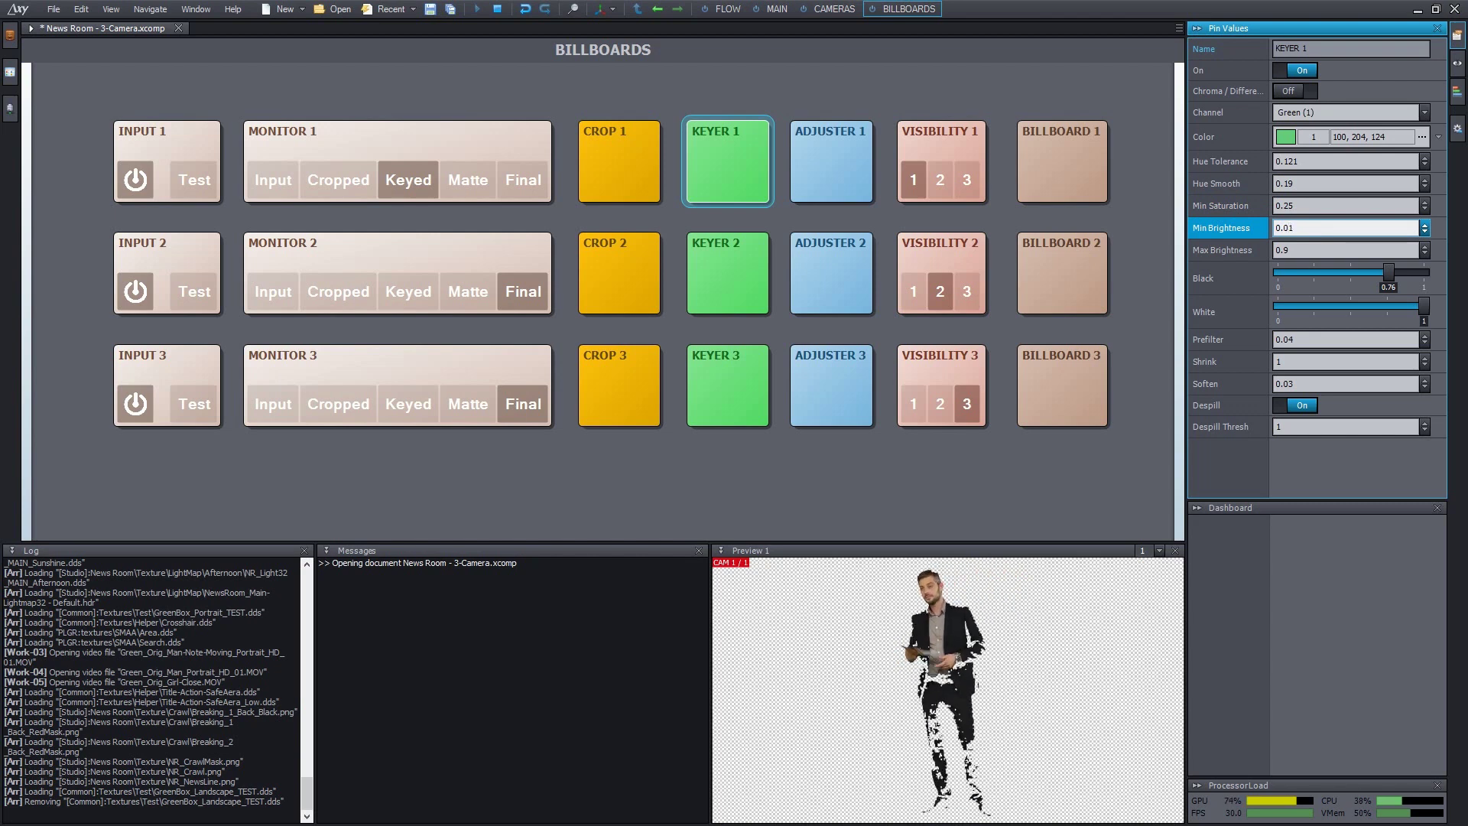
click(1242, 282)
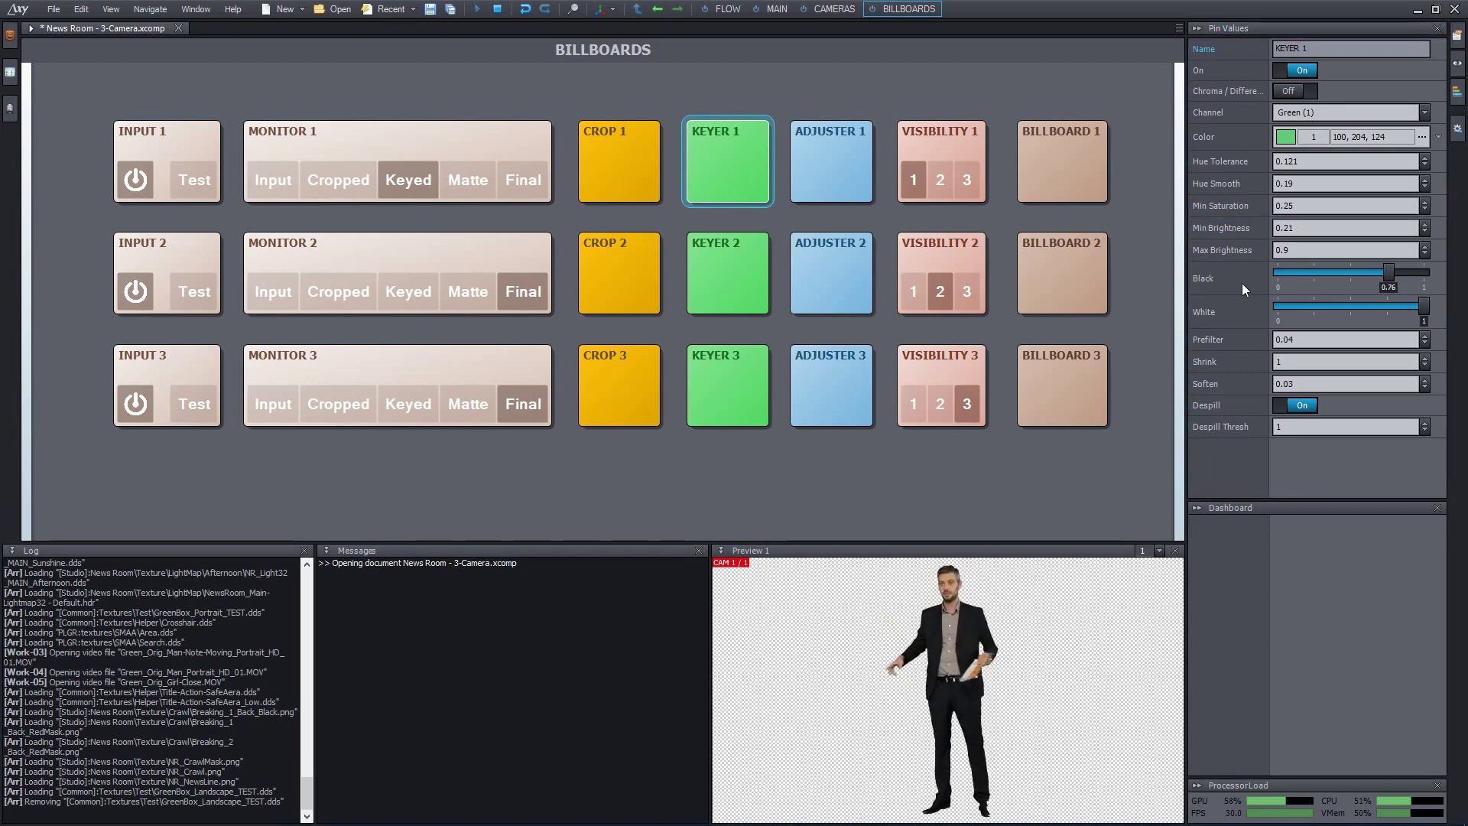
click(1242, 283)
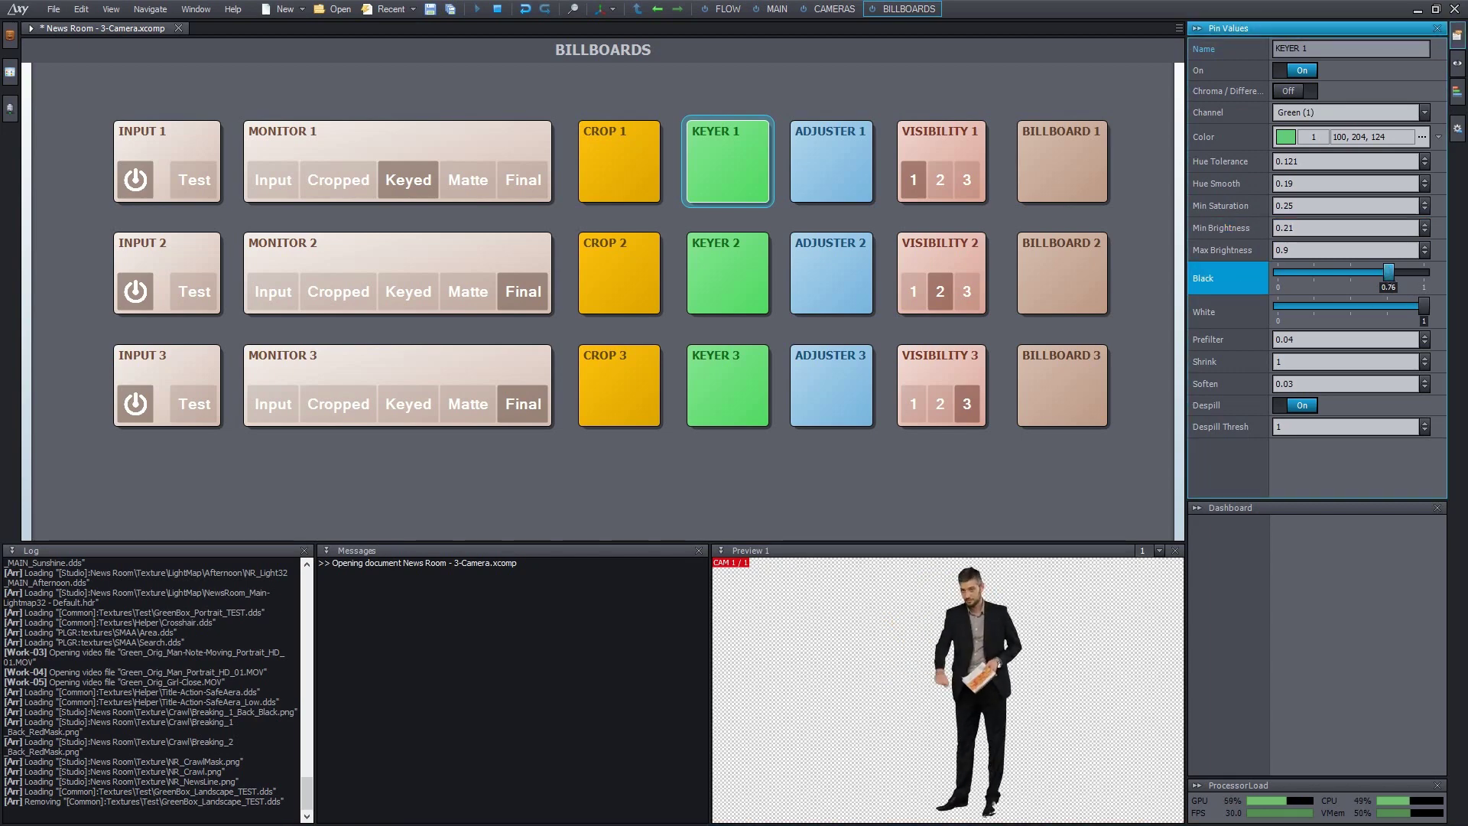
Step: Set KEYER 1's Black to 0
drag(1388, 272, 1279, 274)
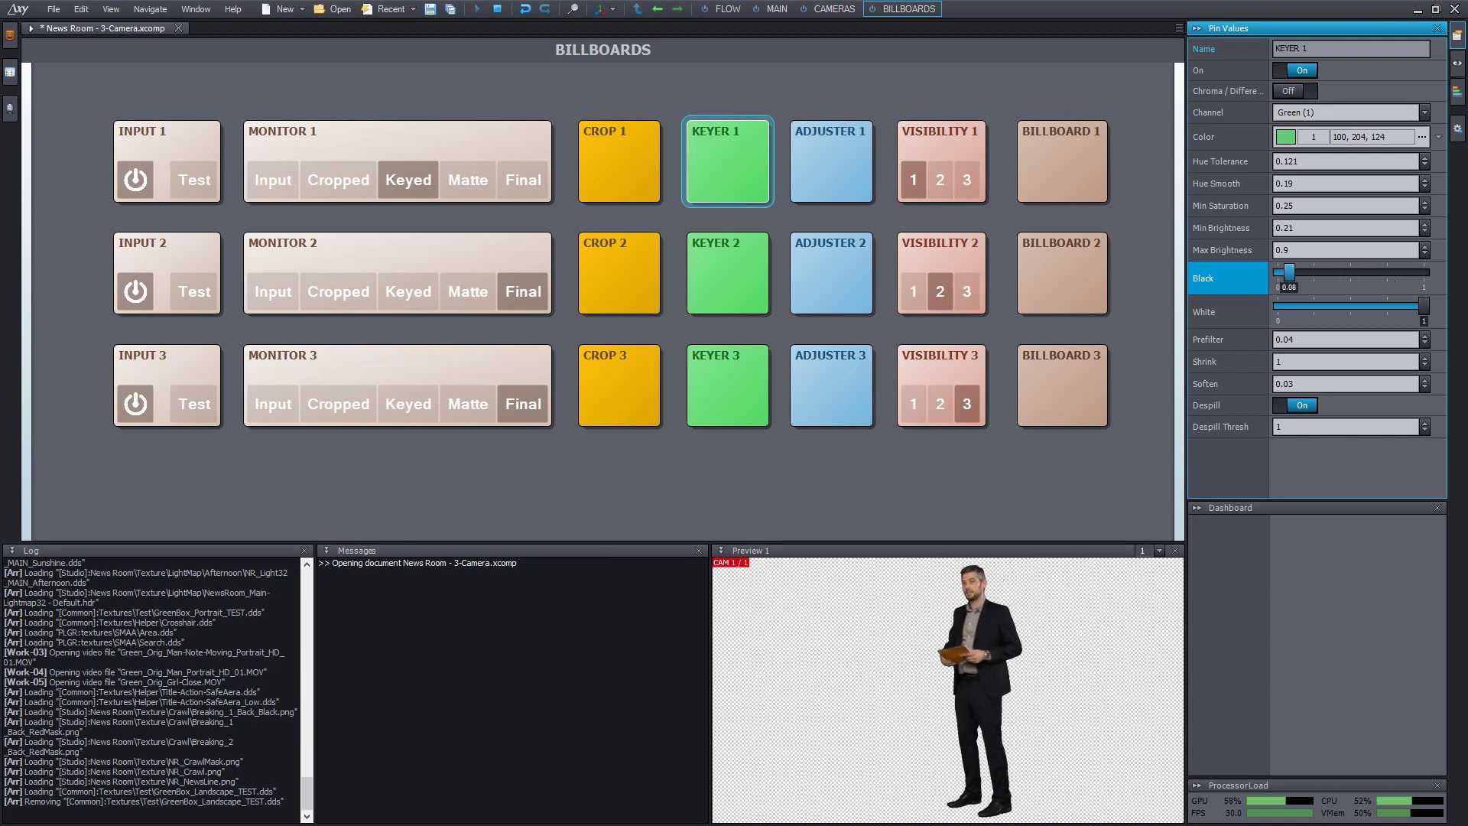
Step: Try KEYER 1's Shrink at 16 and Soften at 0.5, restoring both values
click(1304, 361)
text(6)
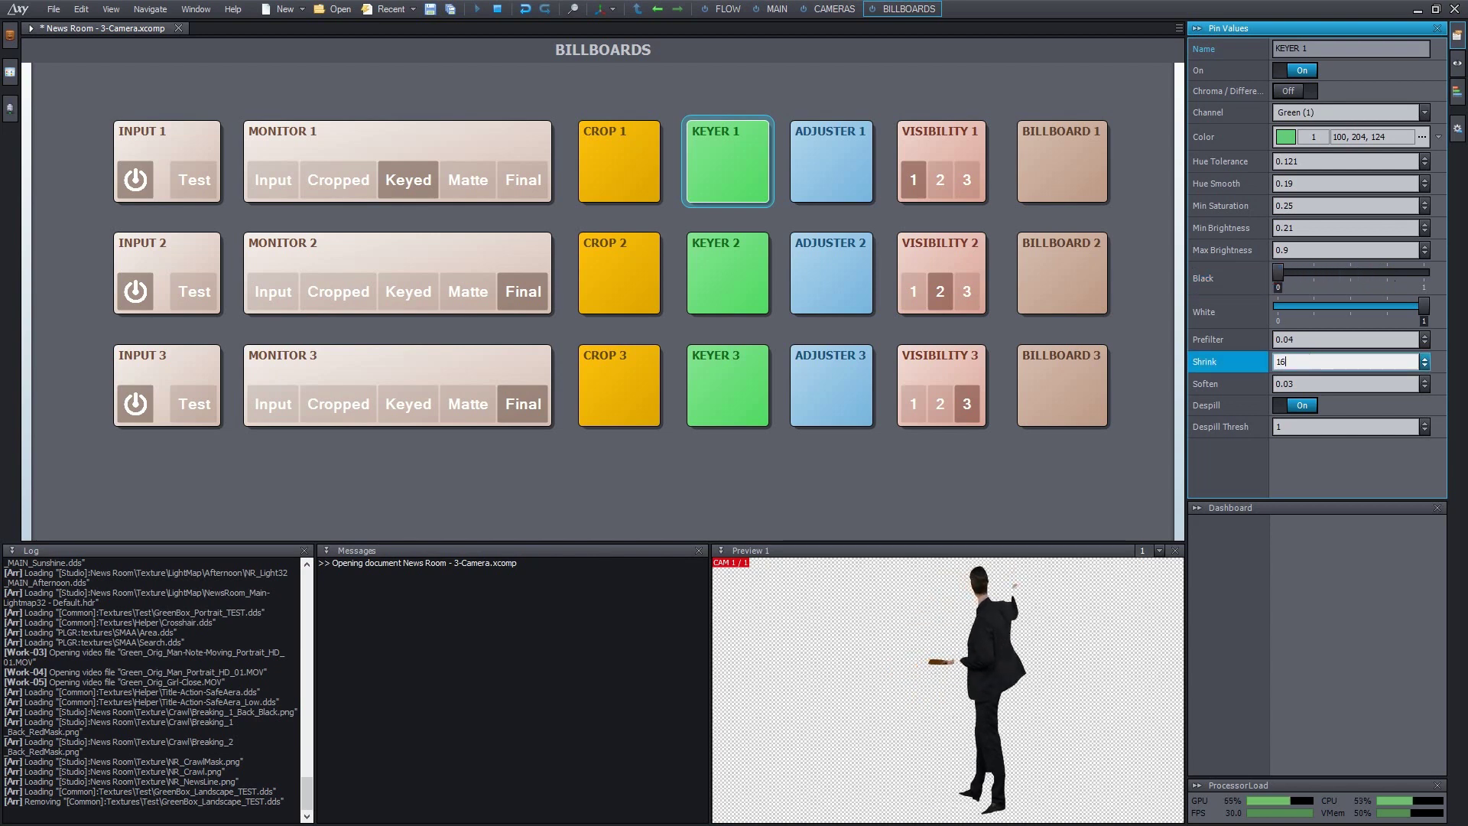
key(BackSpace)
key(Tab)
text(0.5)
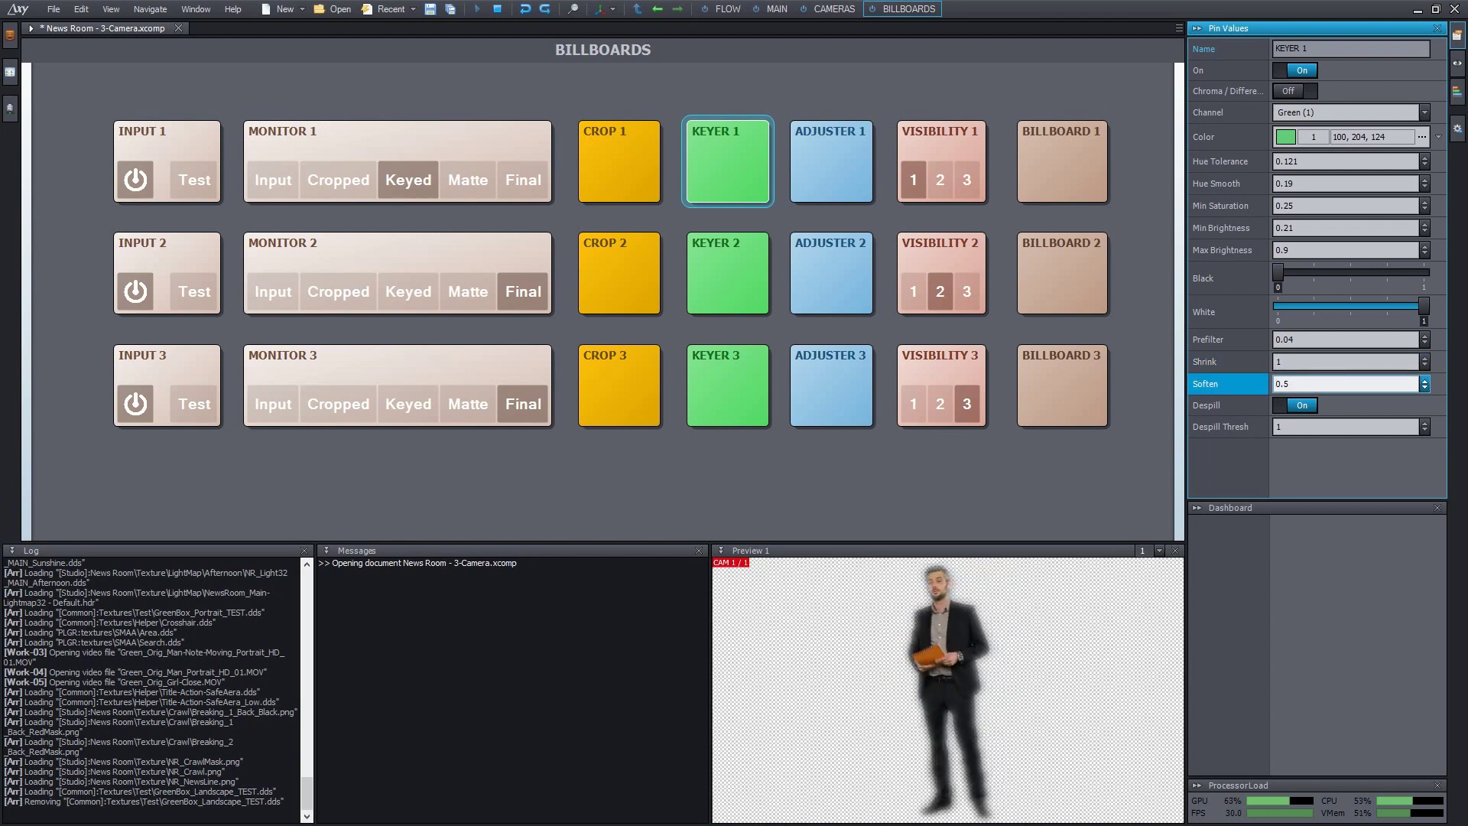
key(Escape)
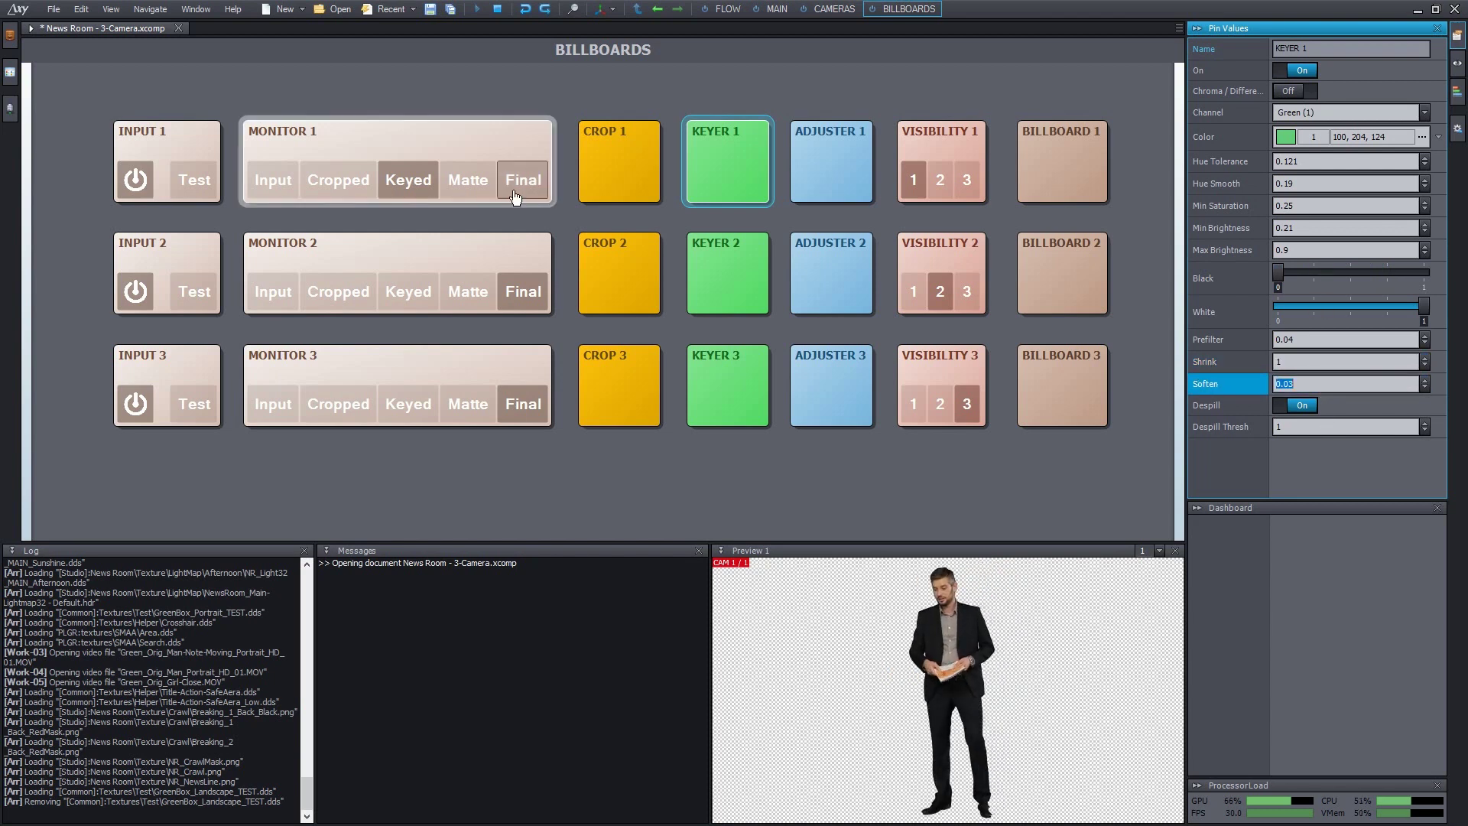
Step: Inspect the first input's matte through MONITOR 1 and switch the monitor to Final
click(468, 183)
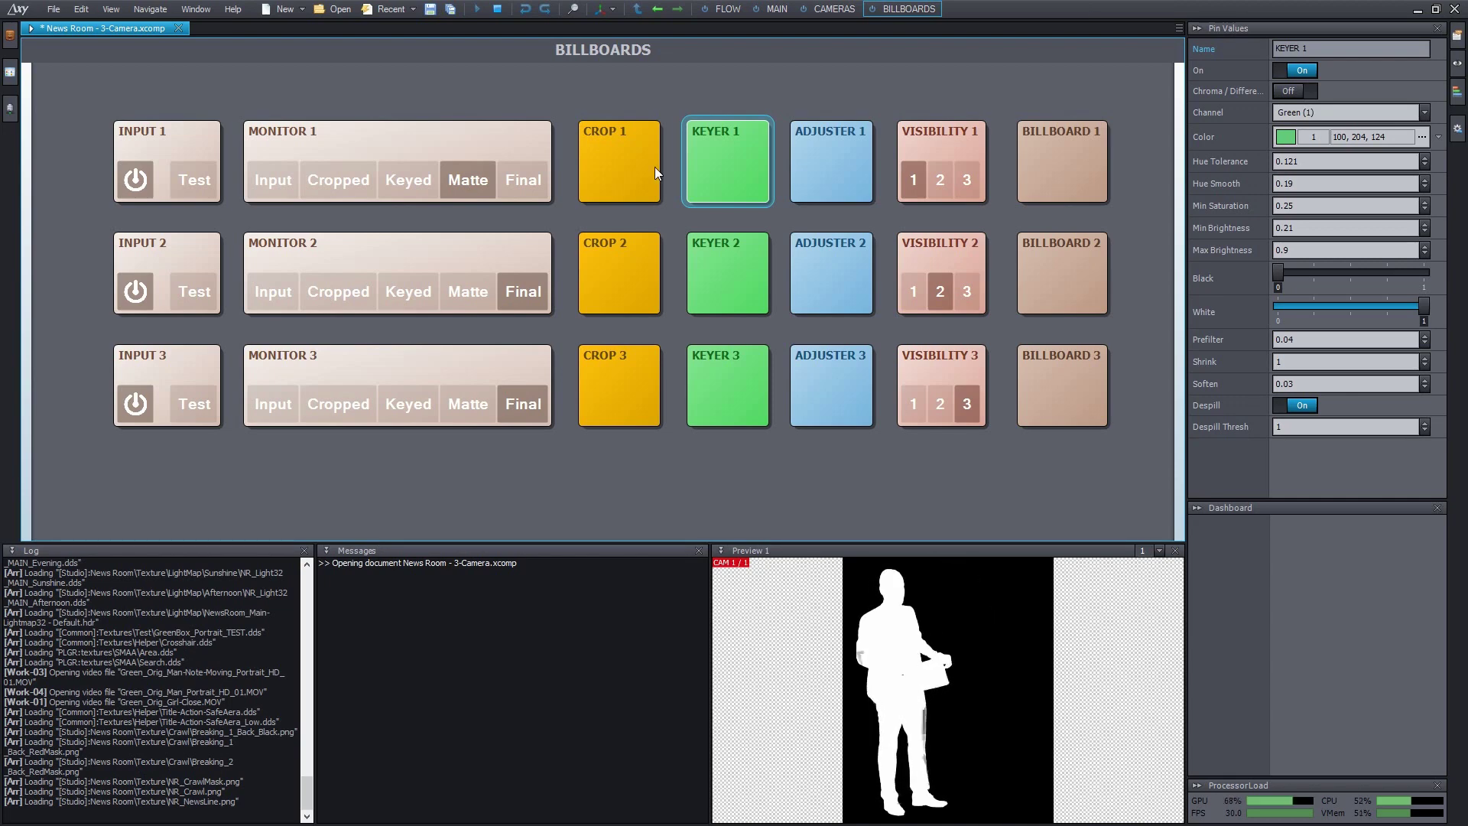
click(524, 183)
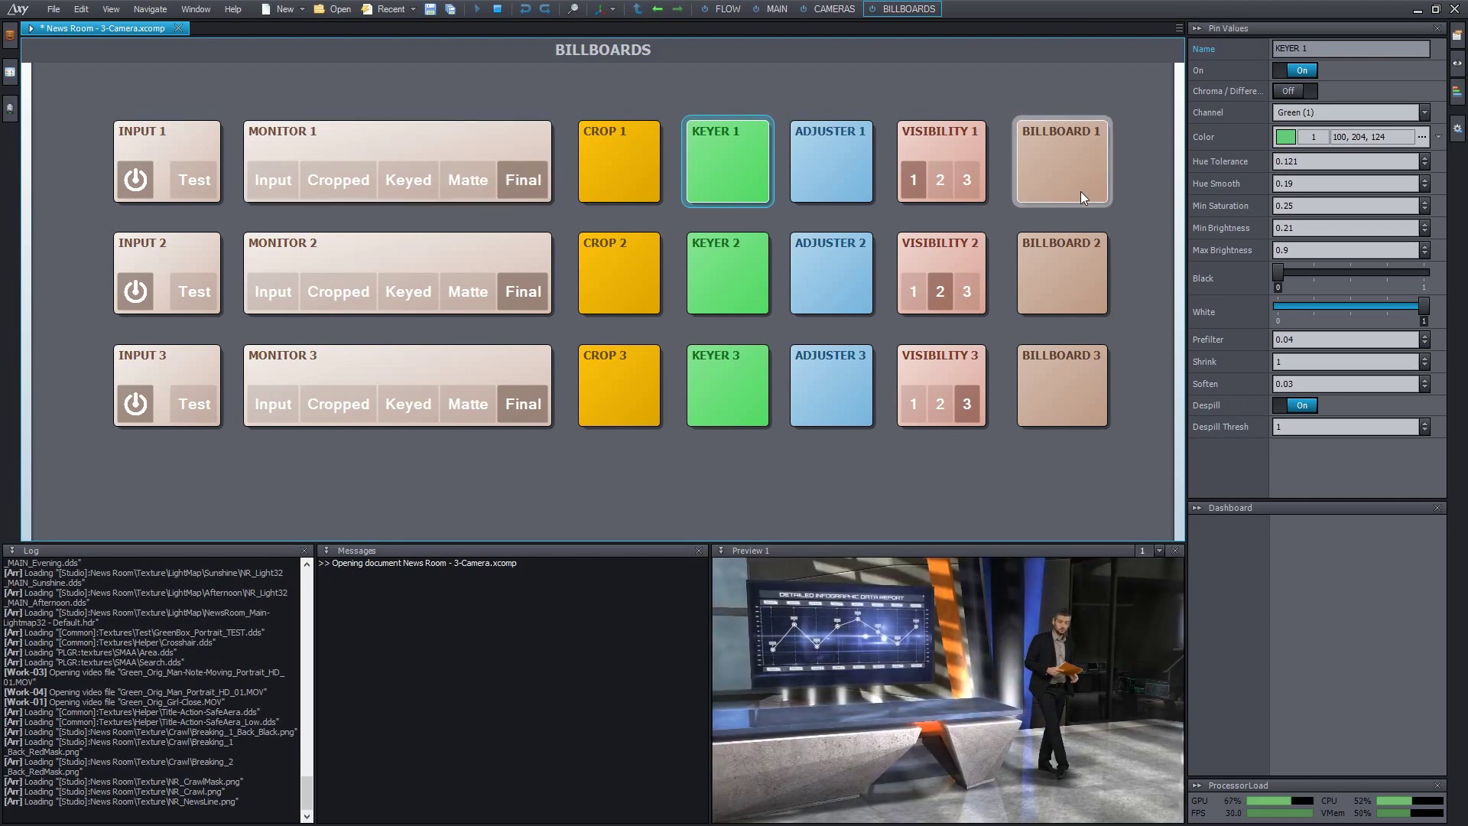
Step: Stop the camera movement on the CAMERAS board and open BILLBOARD 1's properties on the BILLBOARDS board
click(1076, 182)
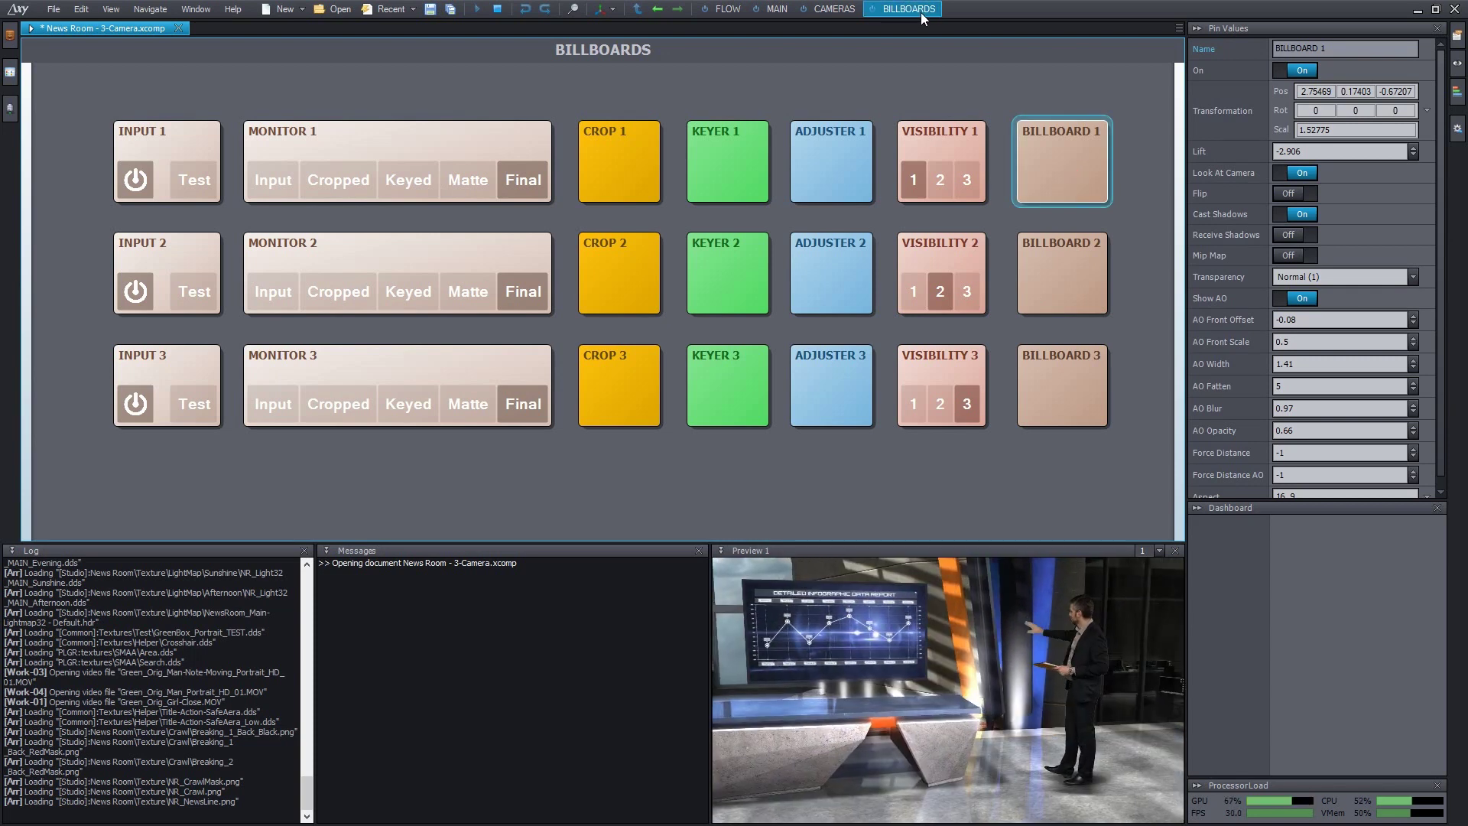
click(835, 11)
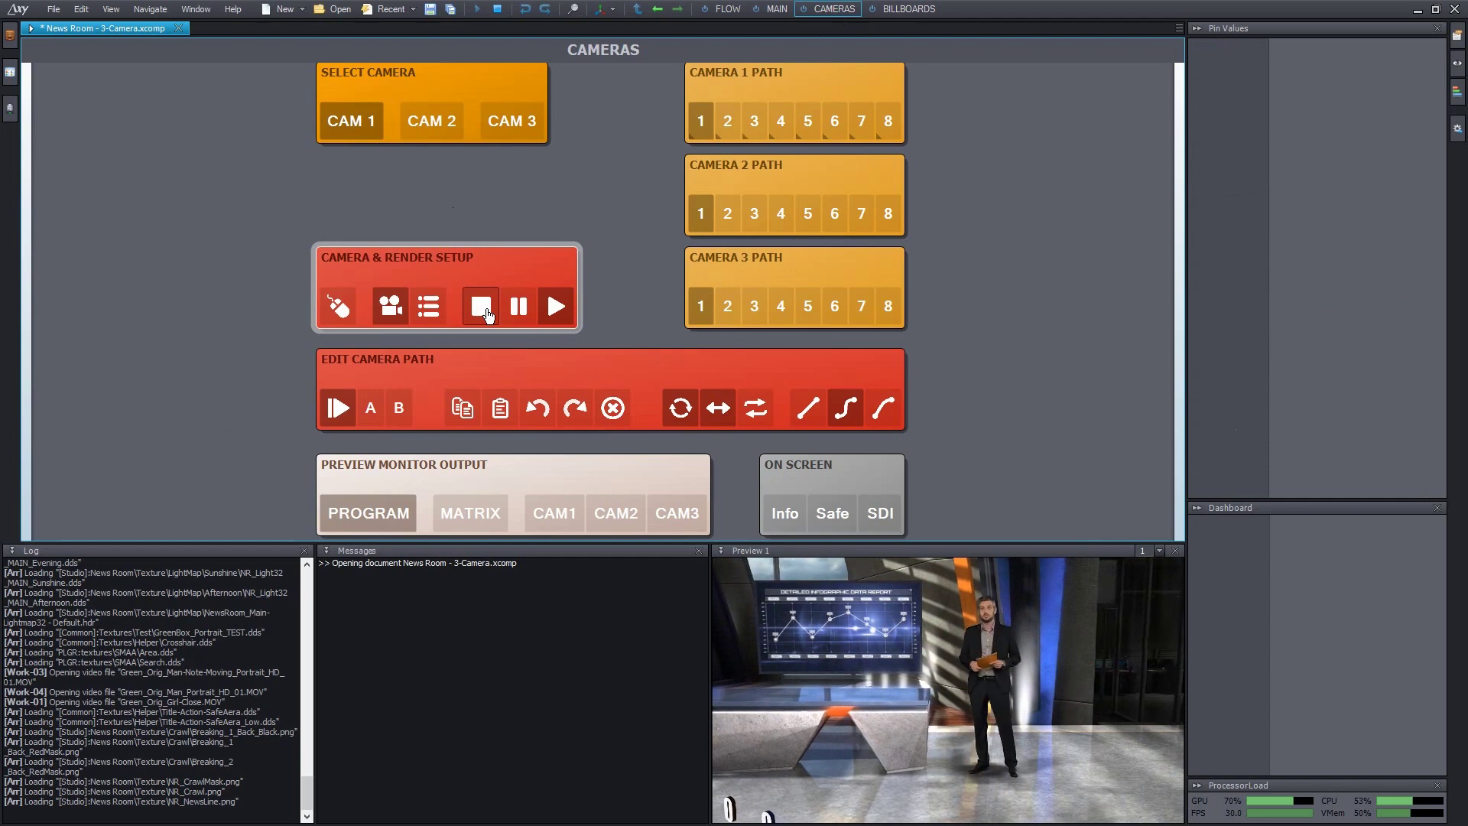
click(921, 11)
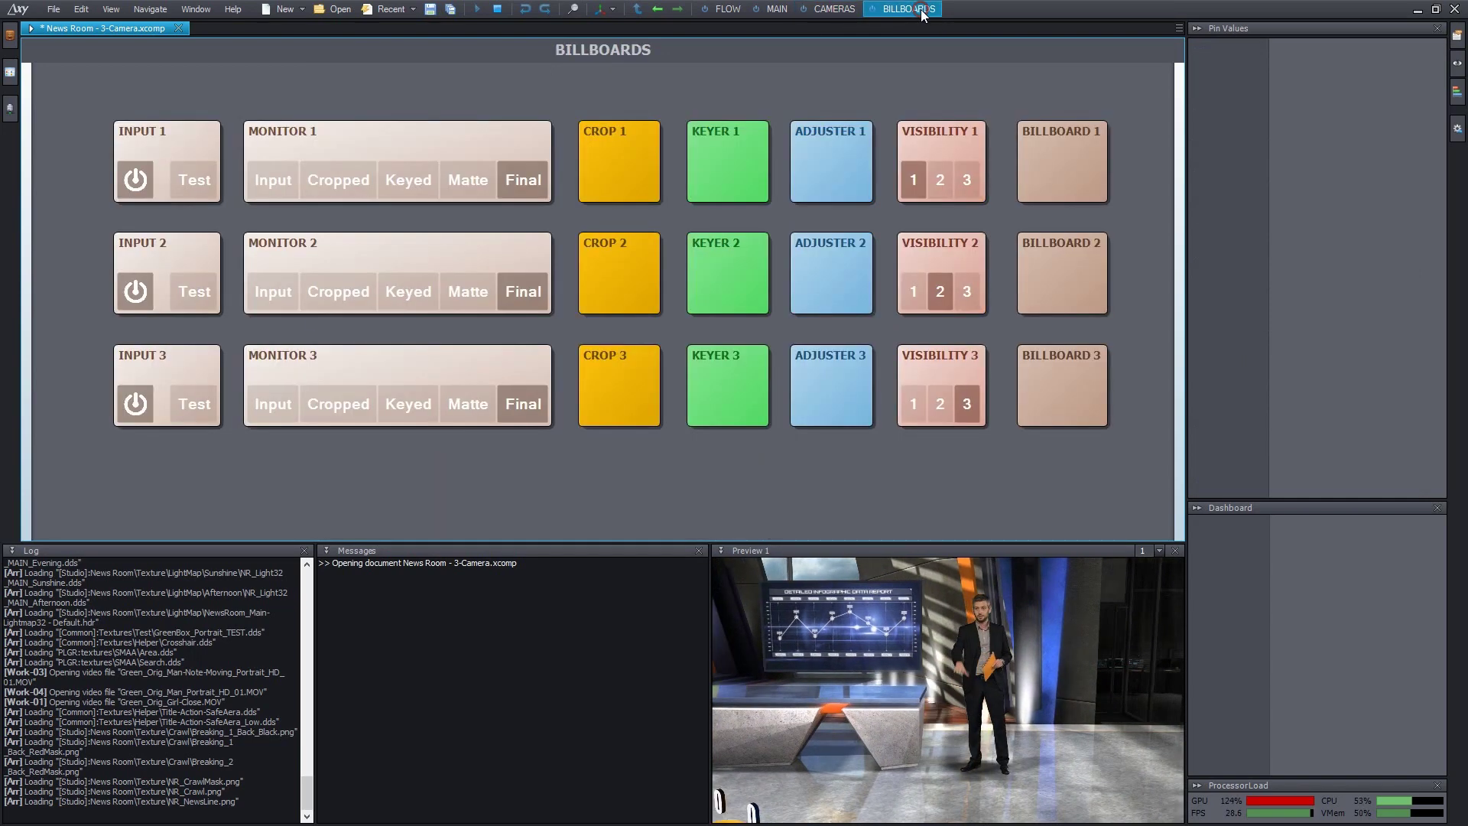
click(1072, 162)
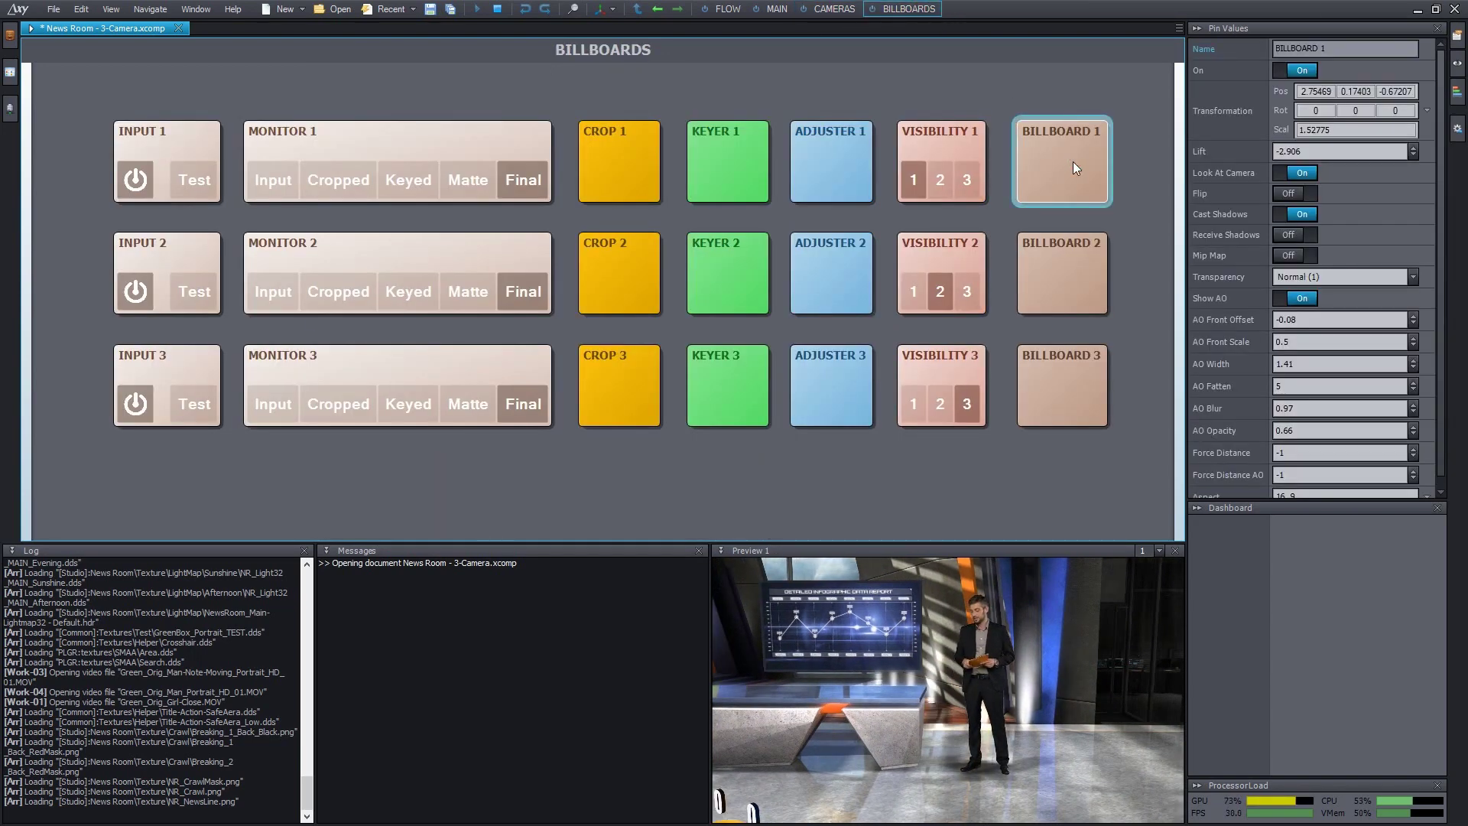
Step: Try moving BILLBOARD 1 to position X 3.46469 and Y 0.95403, and undo the move
click(1237, 113)
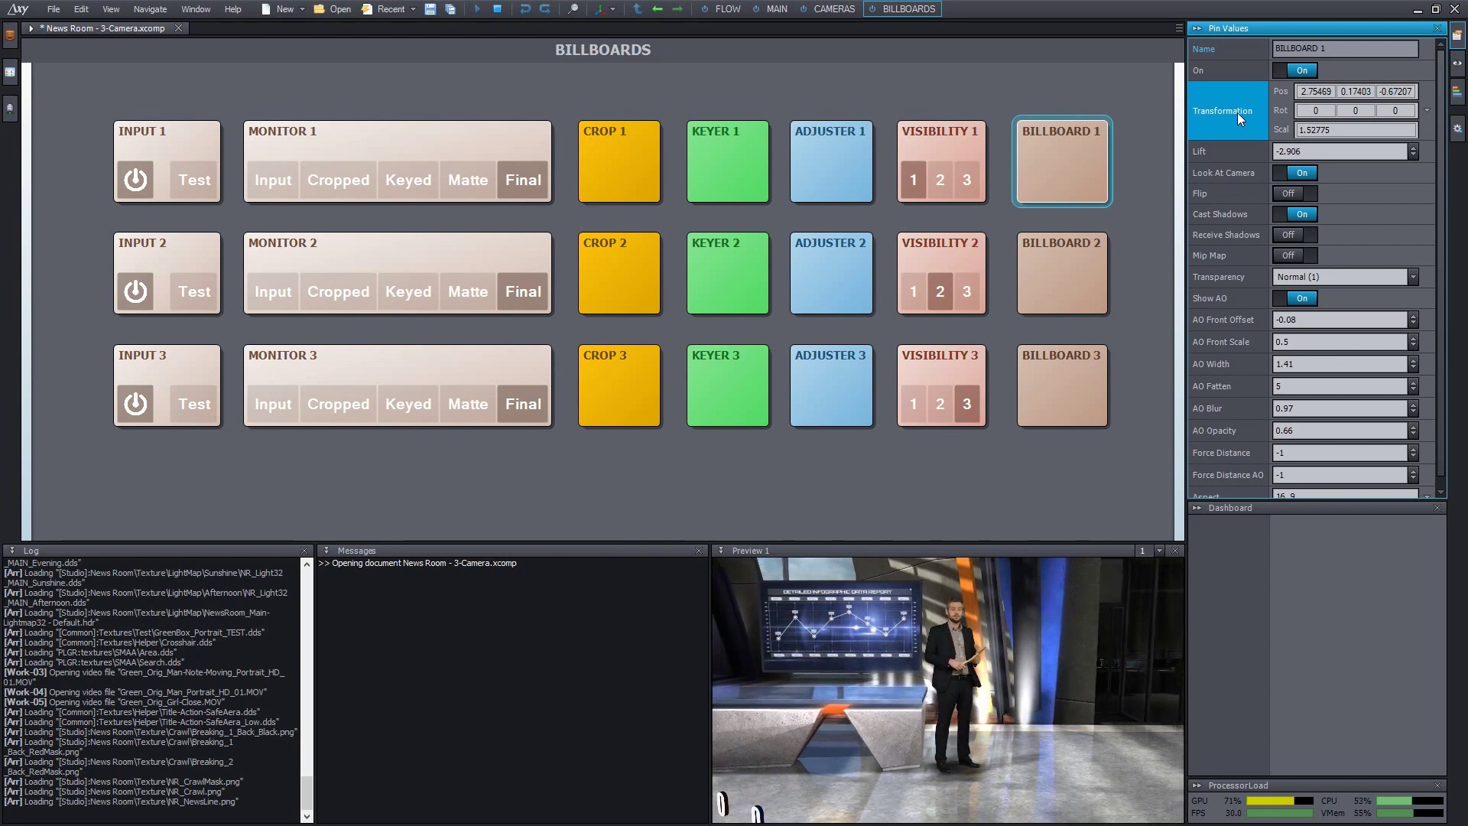
click(1316, 91)
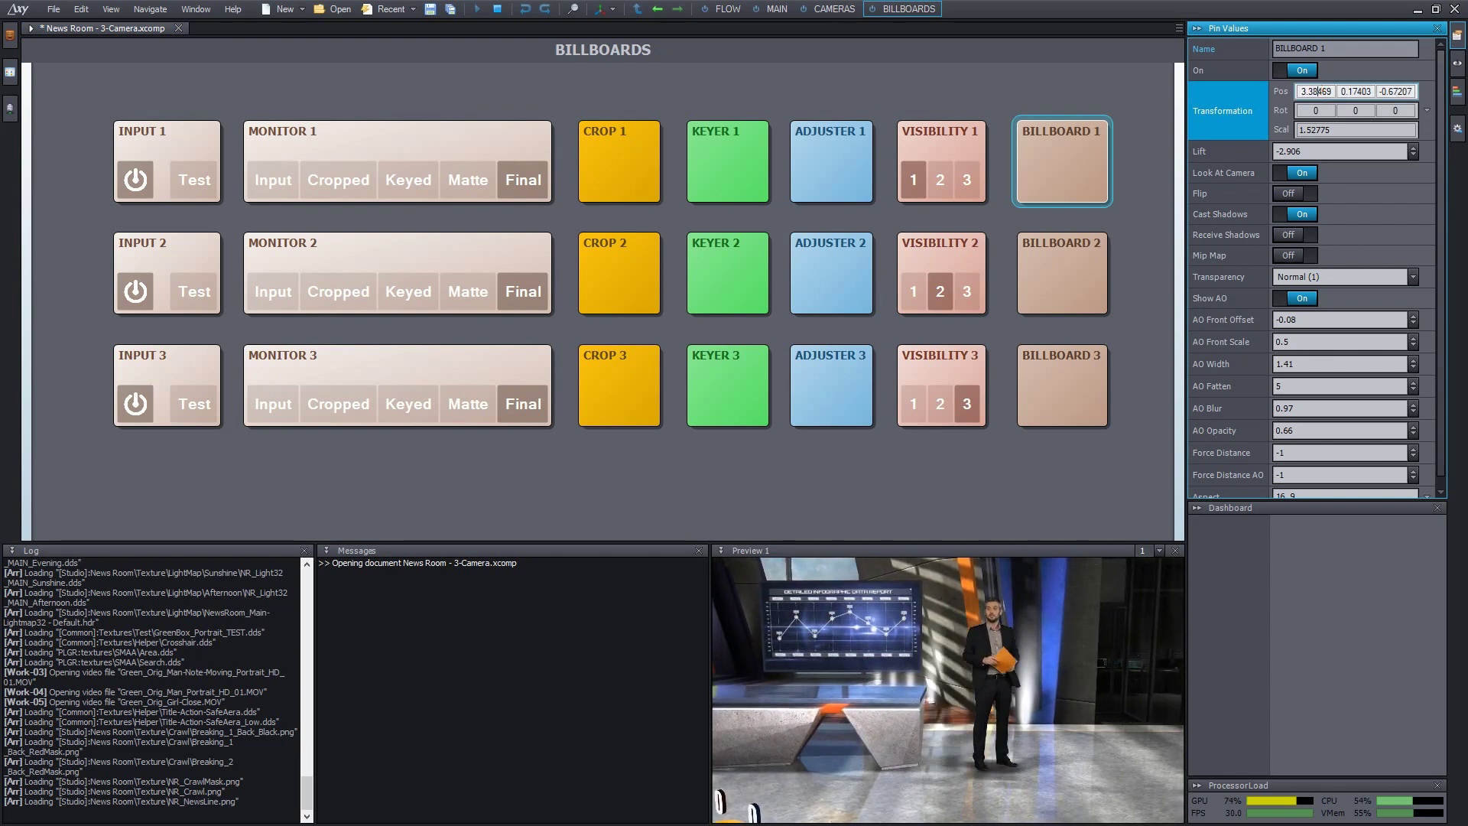
drag(1364, 87, 1364, 86)
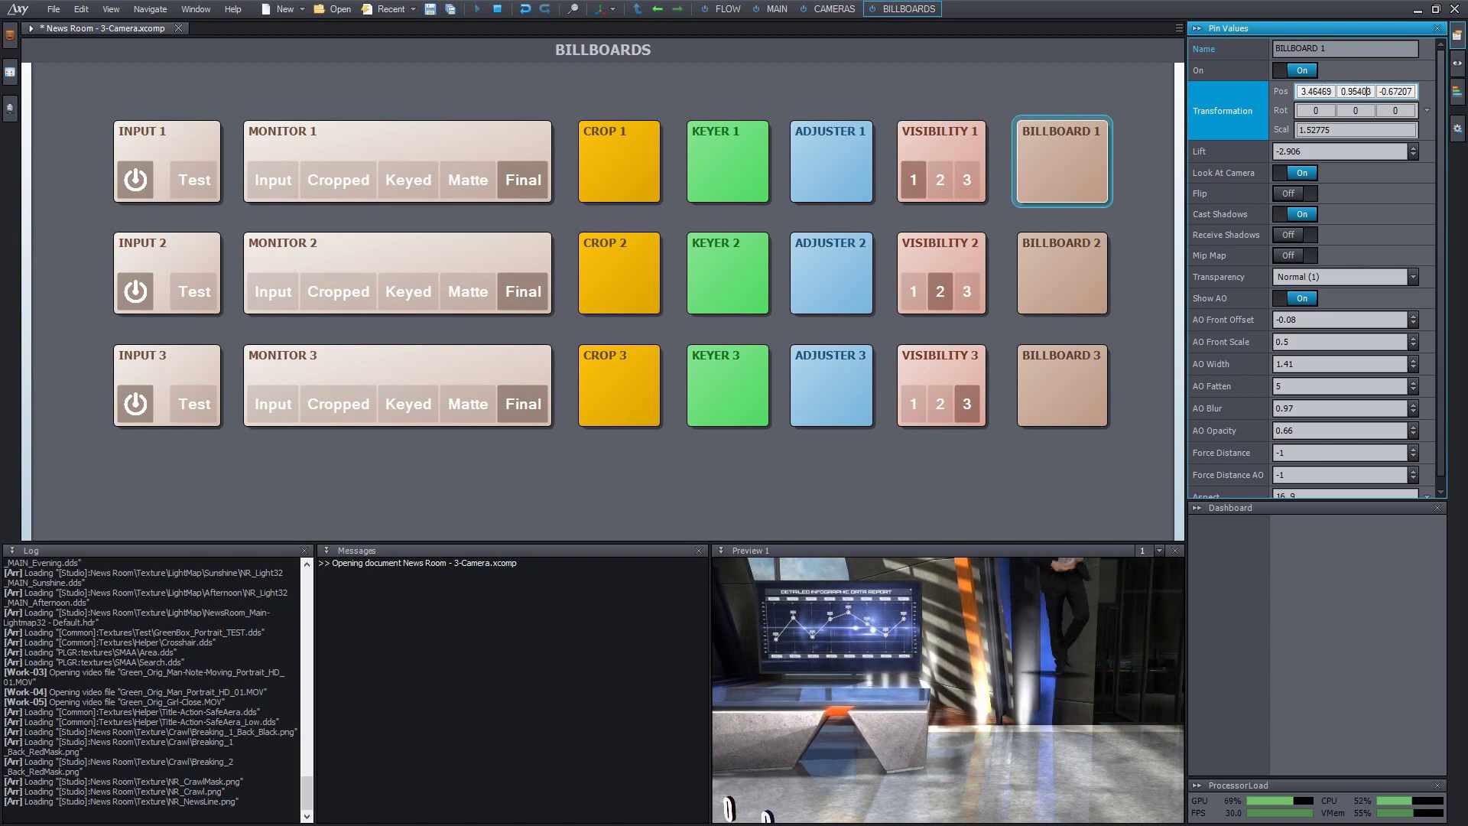
key(ctrl+z)
Step: Try BILLBOARD 1's scale at 2.19775 and its third rotation value at 5, undoing both changes
click(1350, 126)
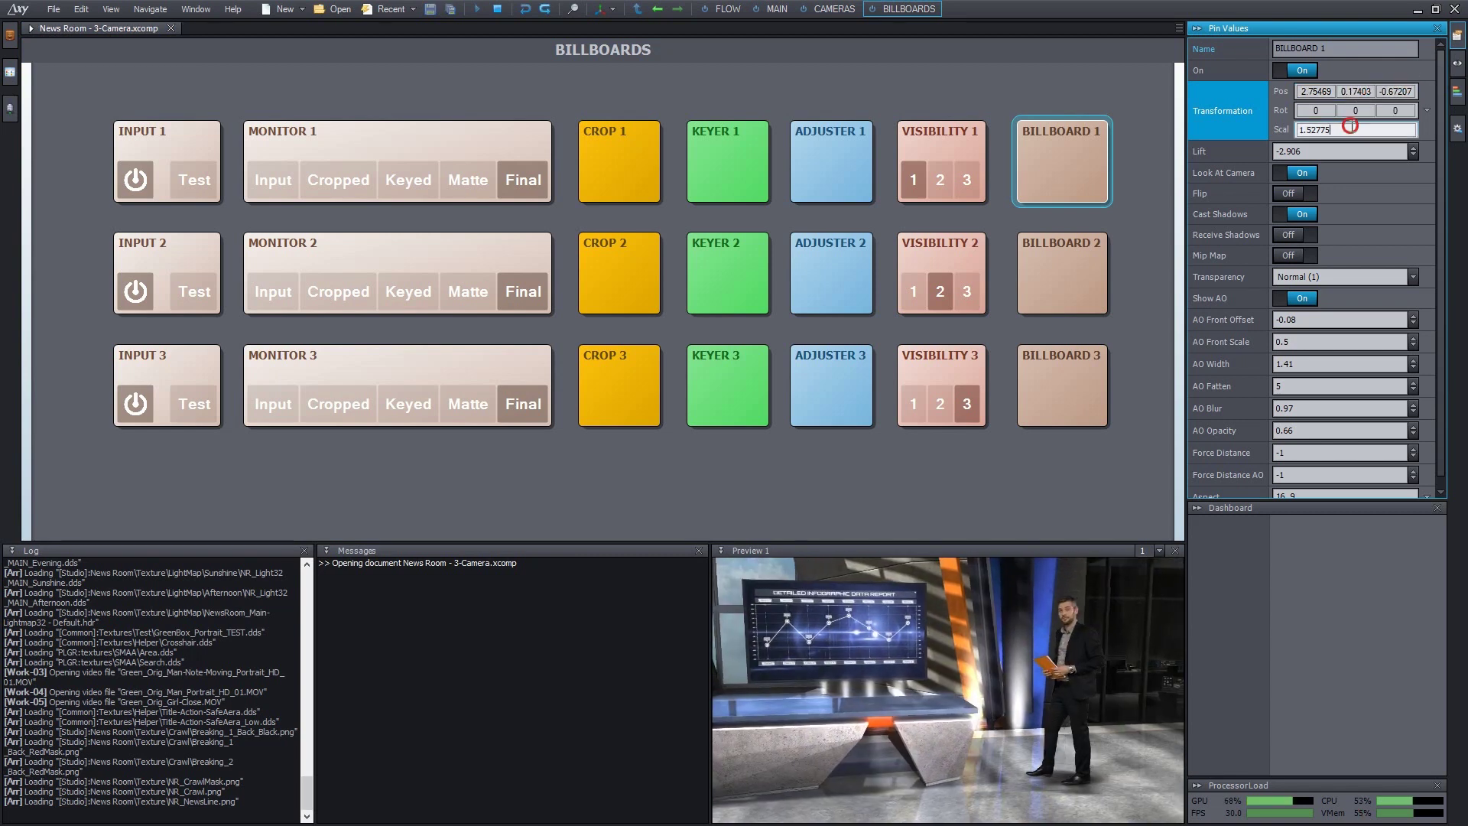
drag(1350, 126, 1350, 121)
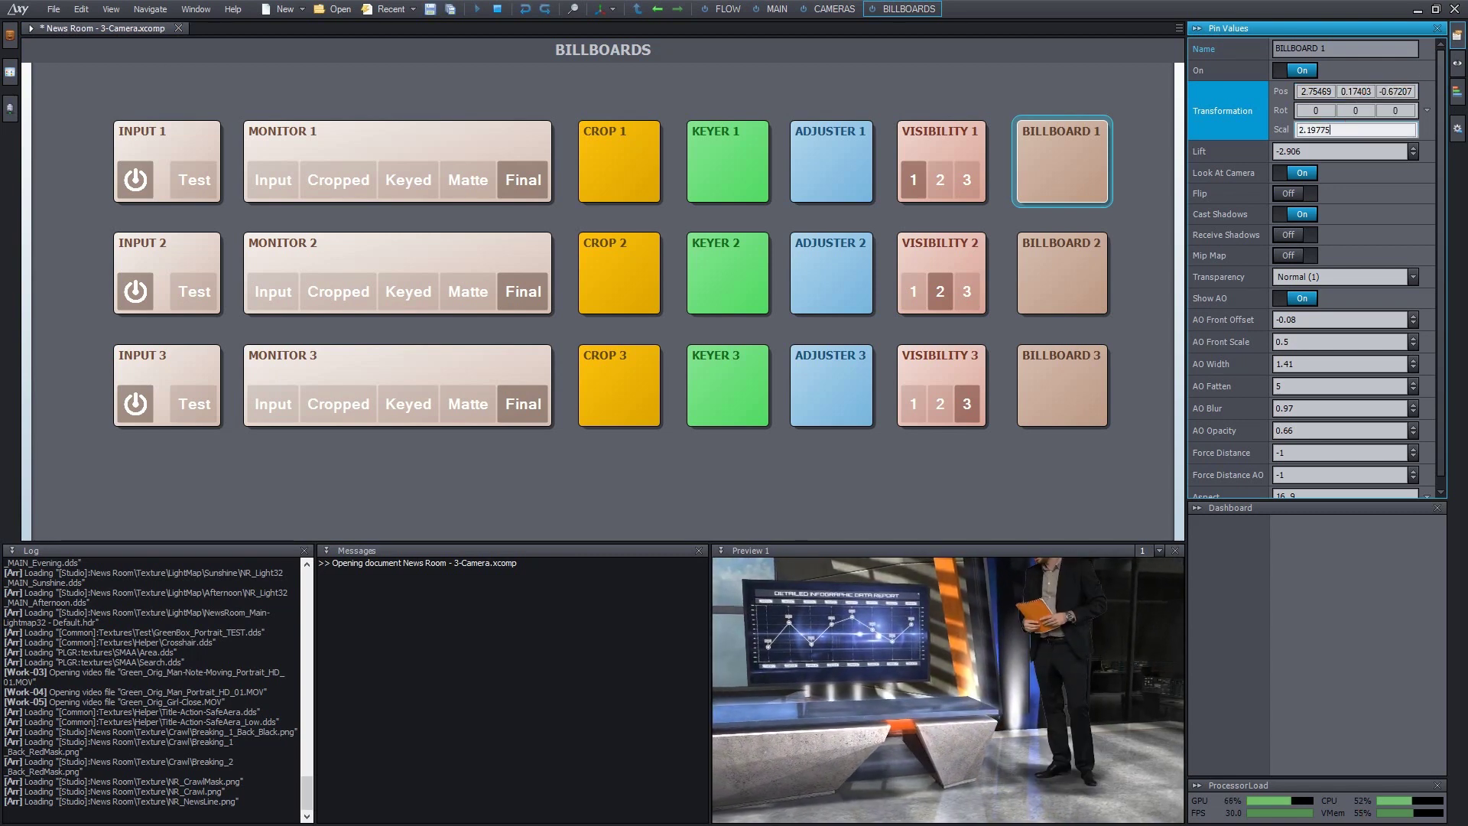
drag(1409, 111, 1410, 108)
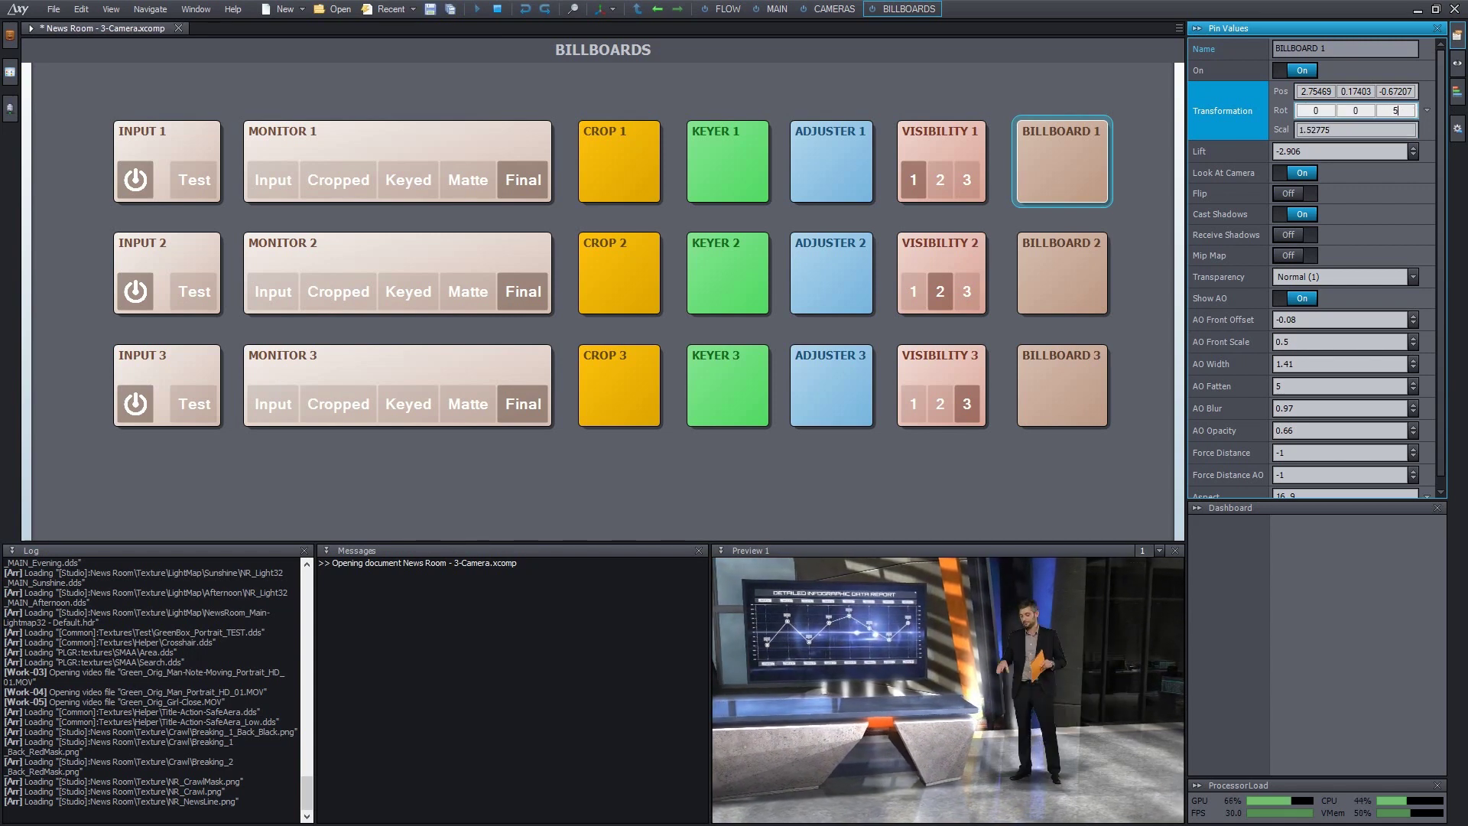
key(ctrl+z)
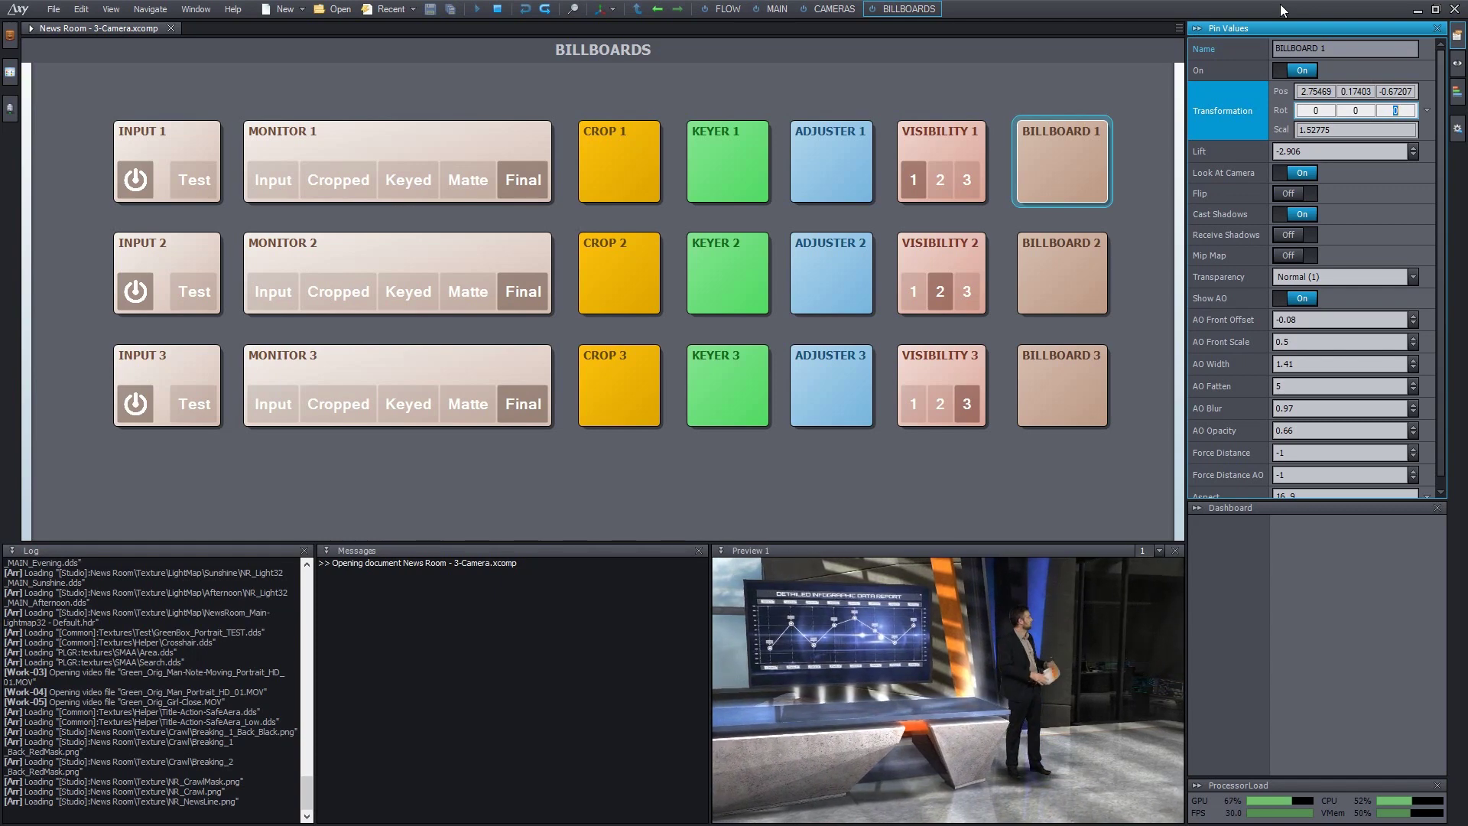
Step: Save the compound and turn on scene editing for the Dell U2417H output
key(ctrl+s)
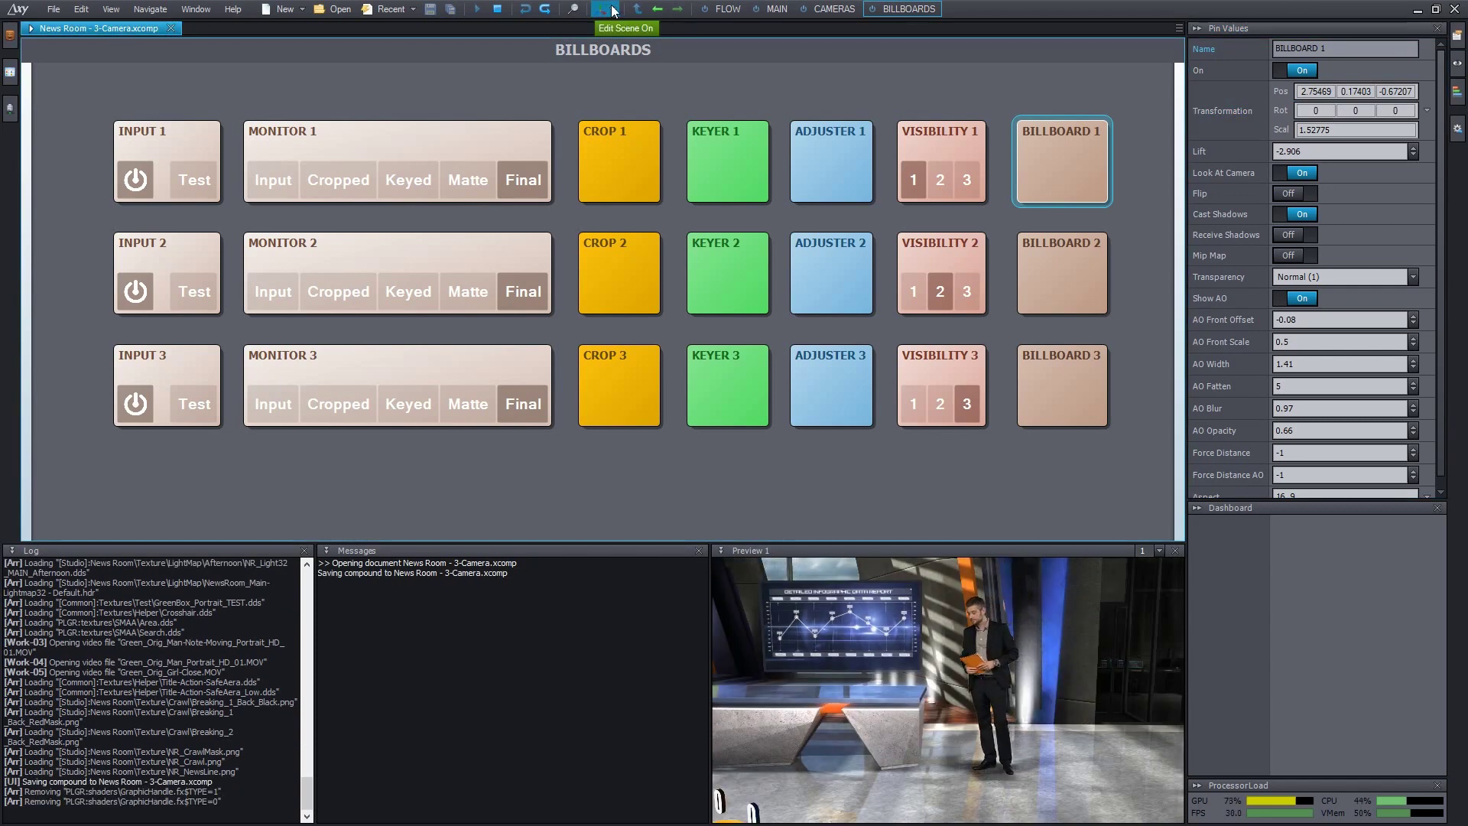
click(613, 10)
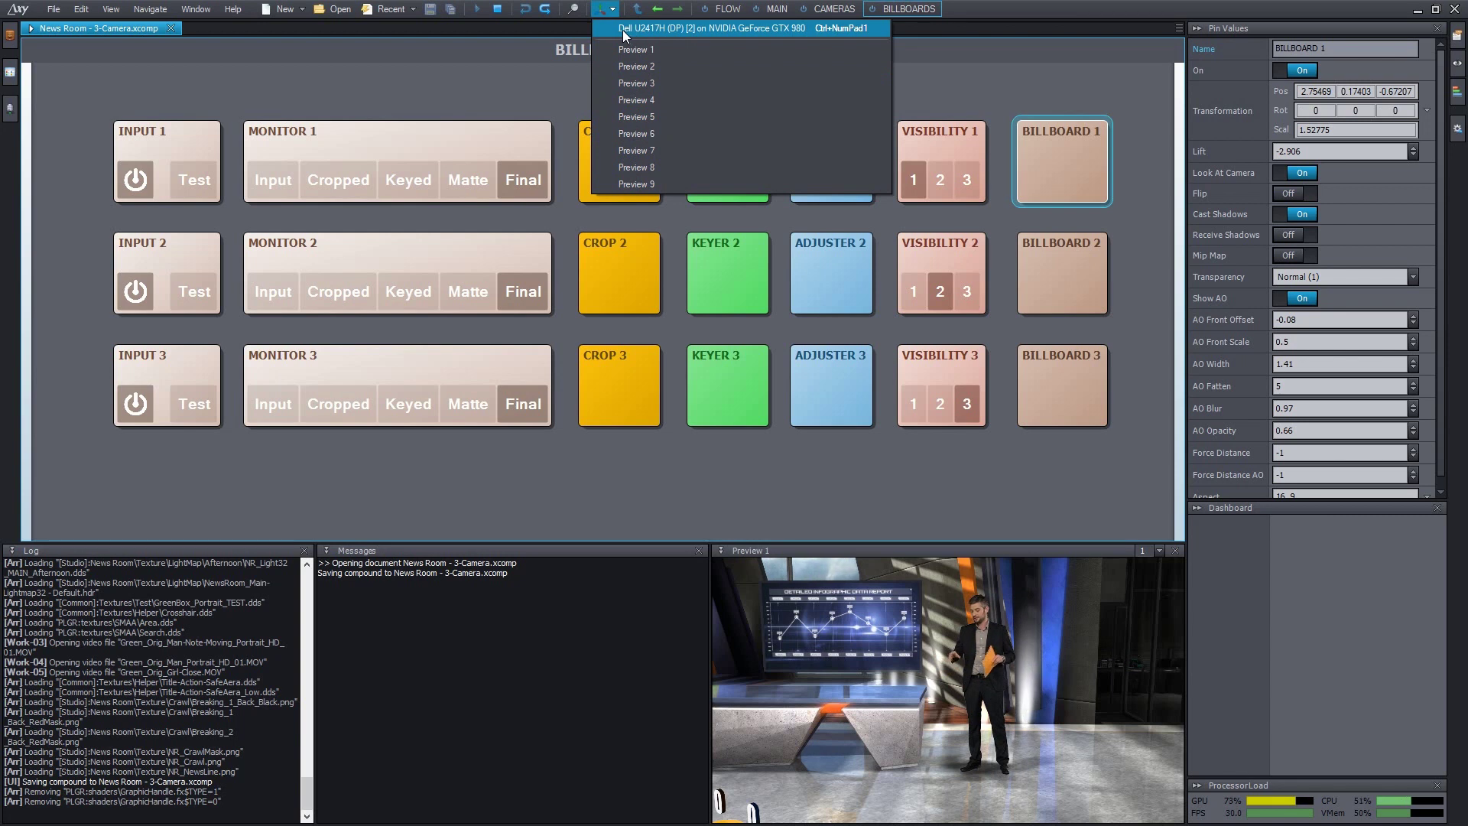
click(666, 29)
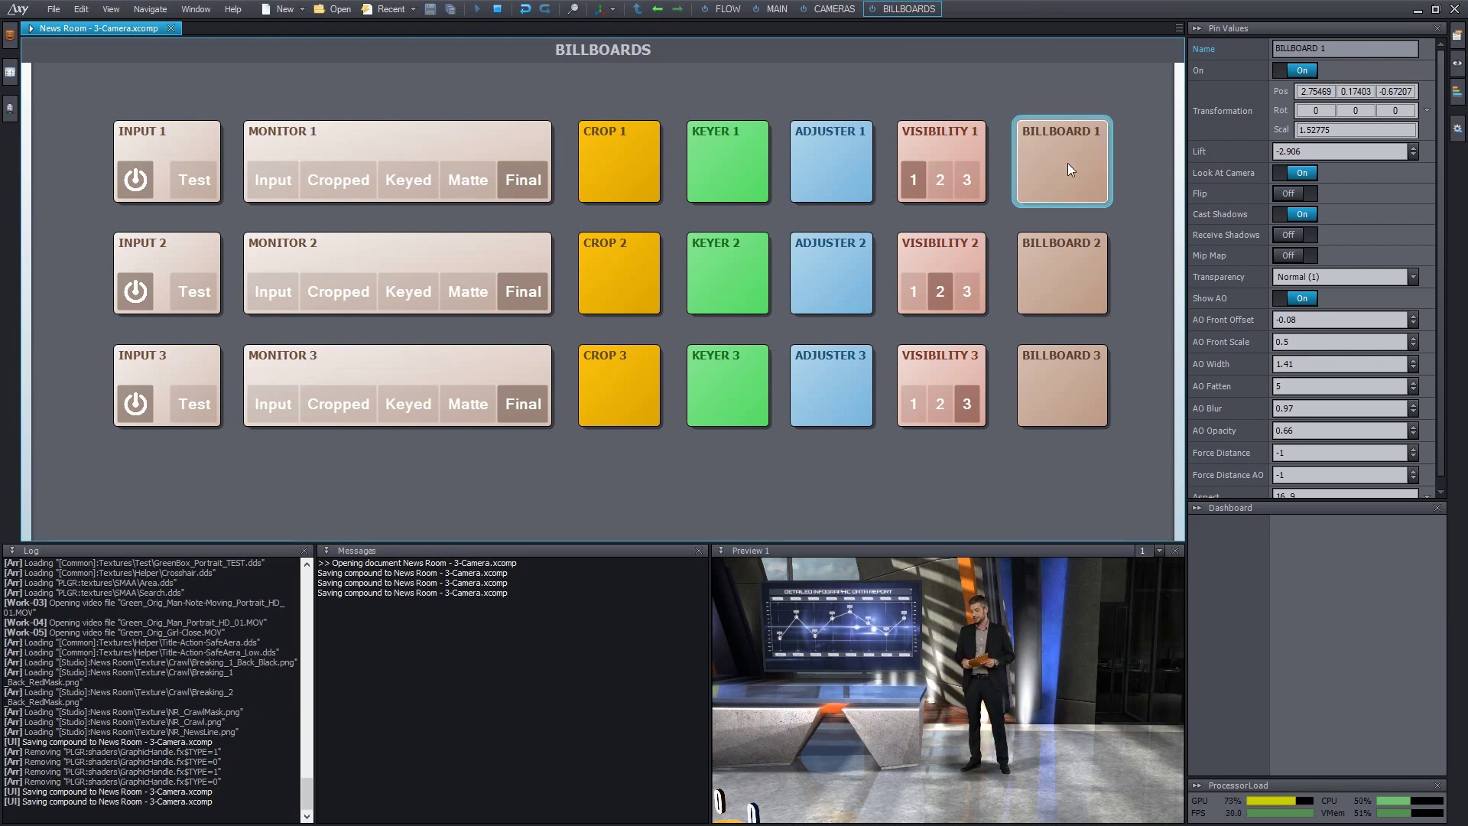
Step: In the full-screen scene view, move BILLBOARD 1 to about X 2.93, Z -0.75 and scale it uniformly to about 1.63
key(F11)
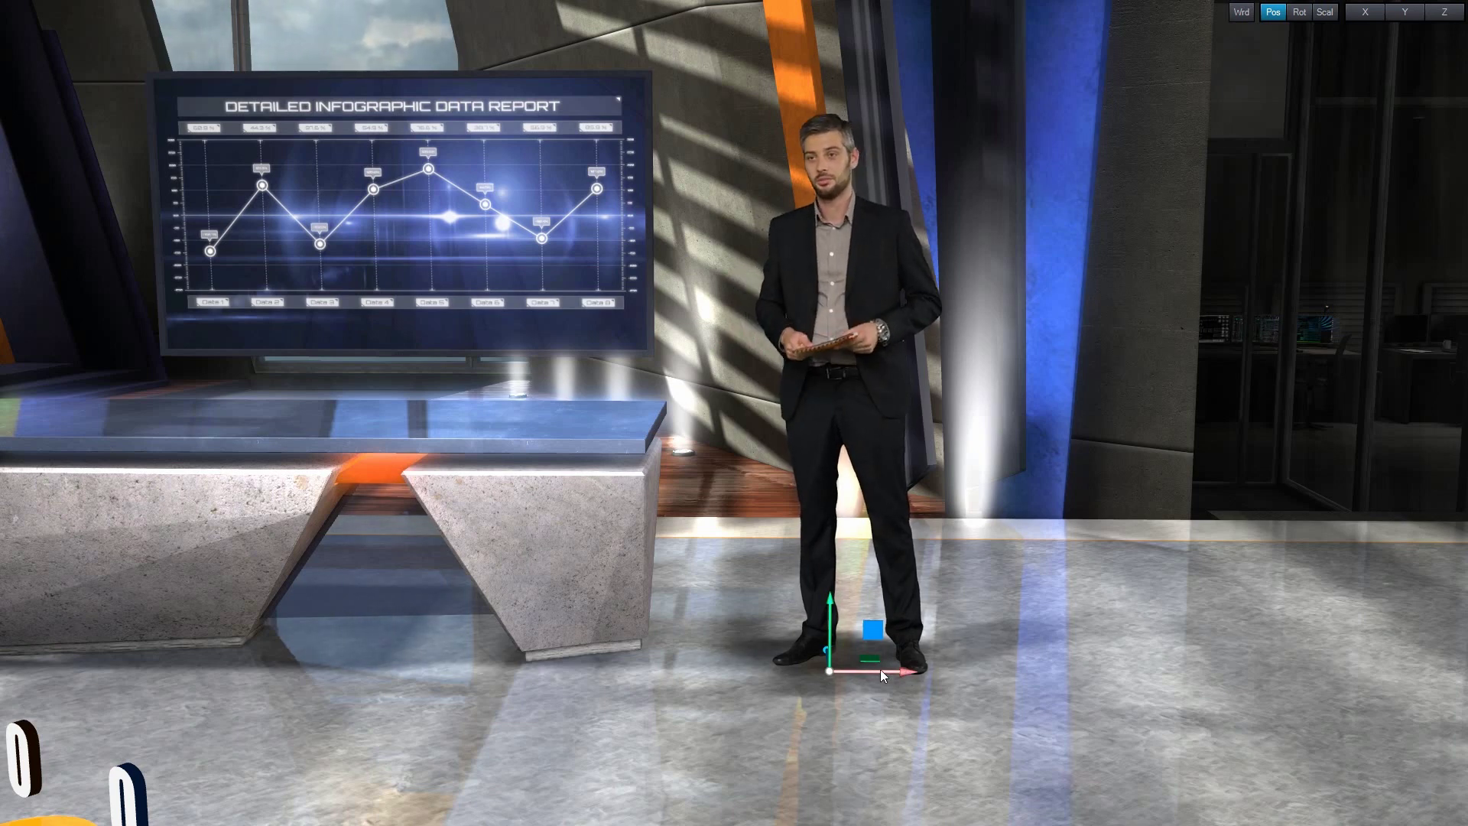
drag(869, 671, 928, 636)
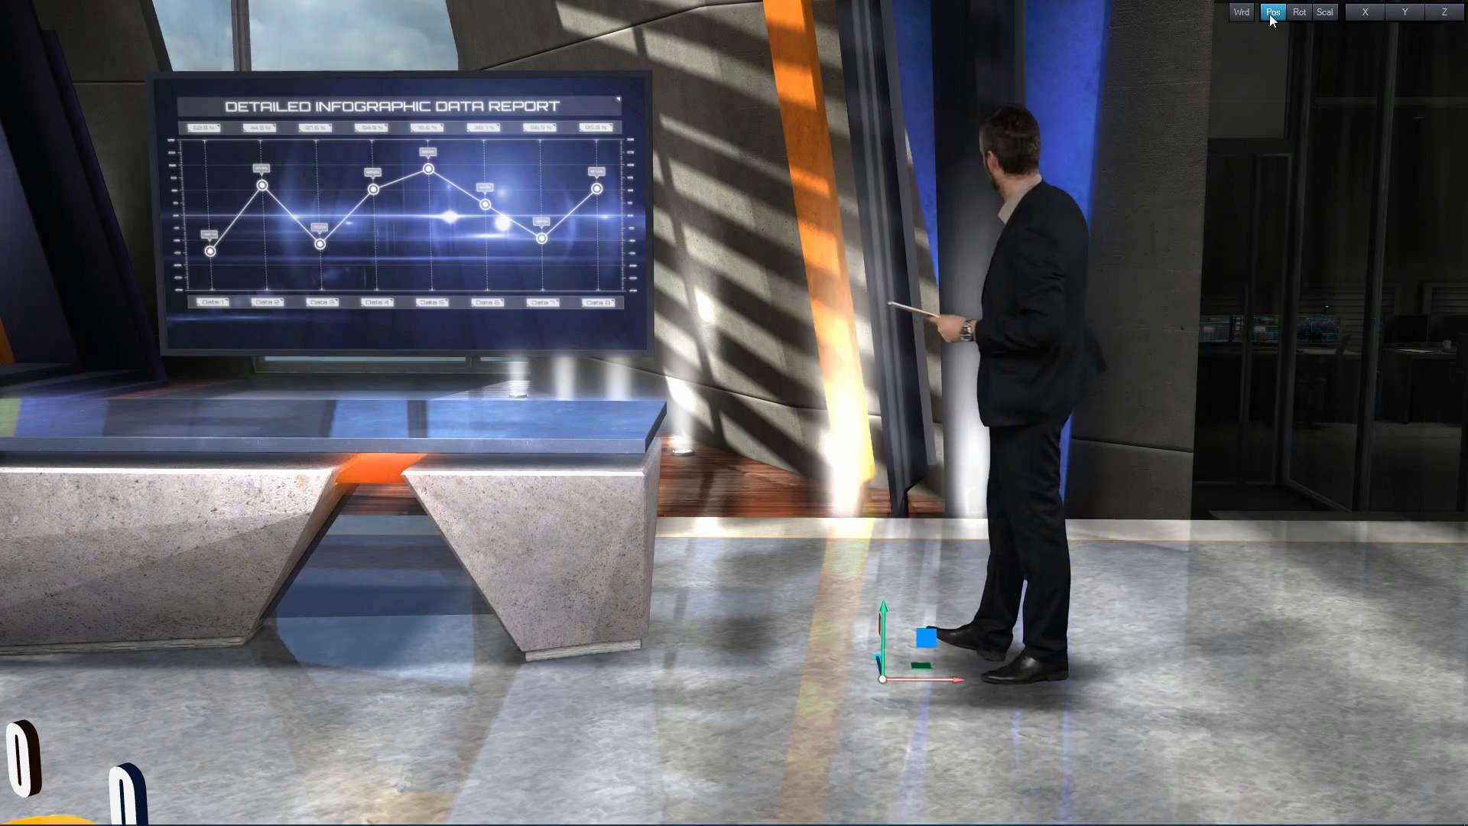
click(1326, 13)
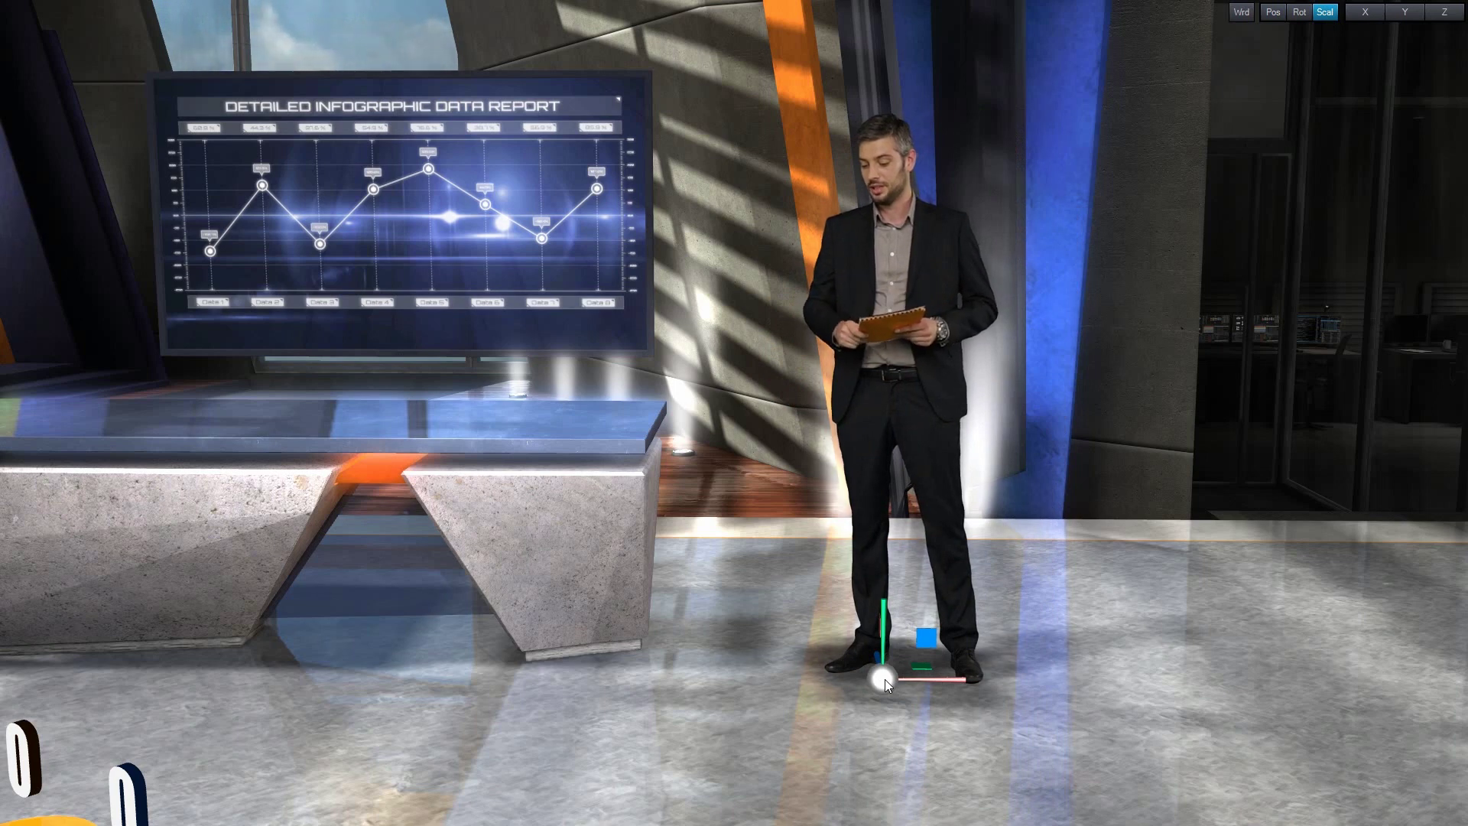
drag(884, 679, 1040, 678)
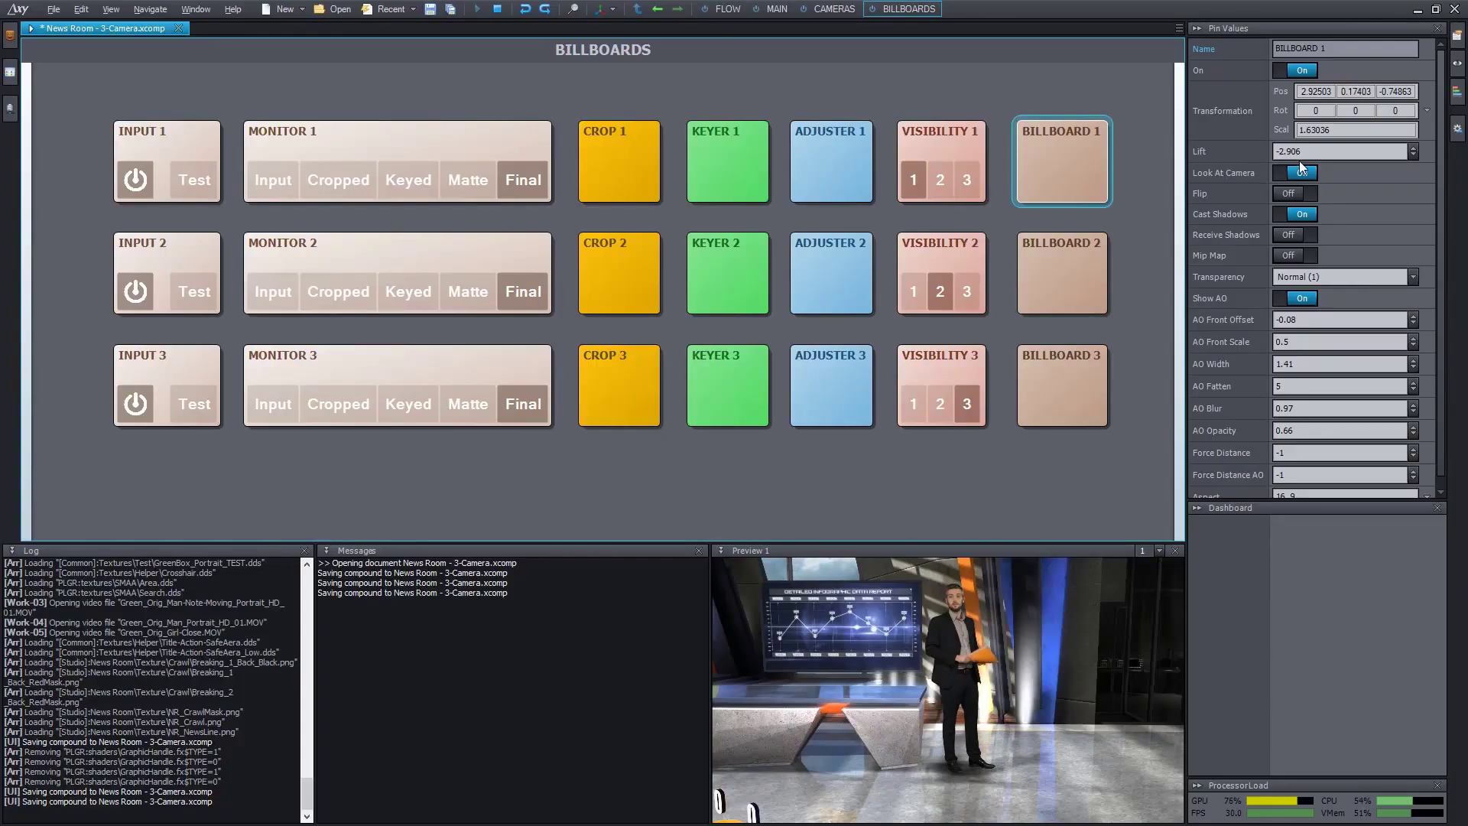
Step: Try a different Lift value on BILLBOARD 1 and restore the original one
click(1315, 150)
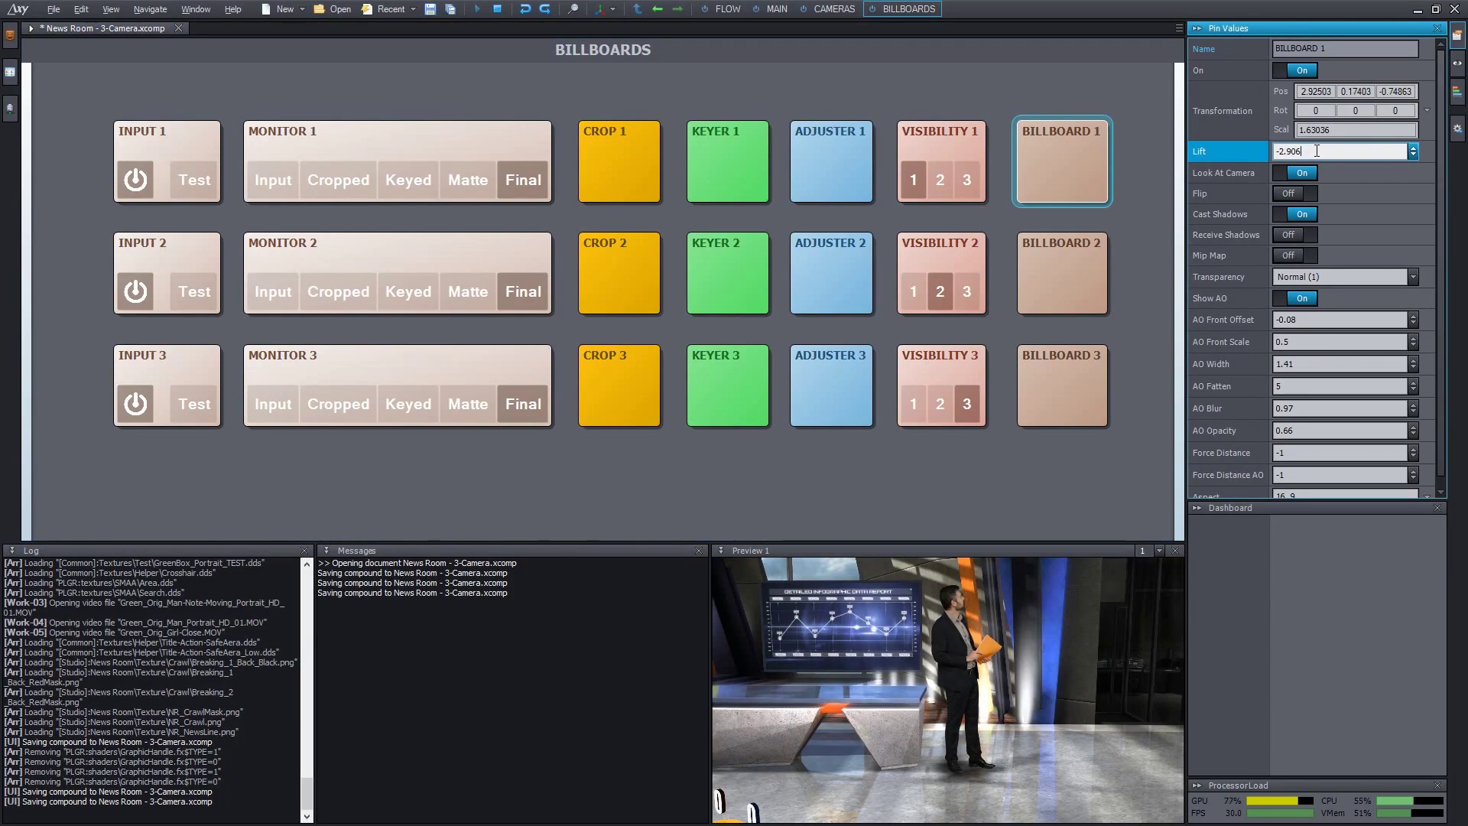
right_drag(1315, 147, 1315, 34)
key(Escape)
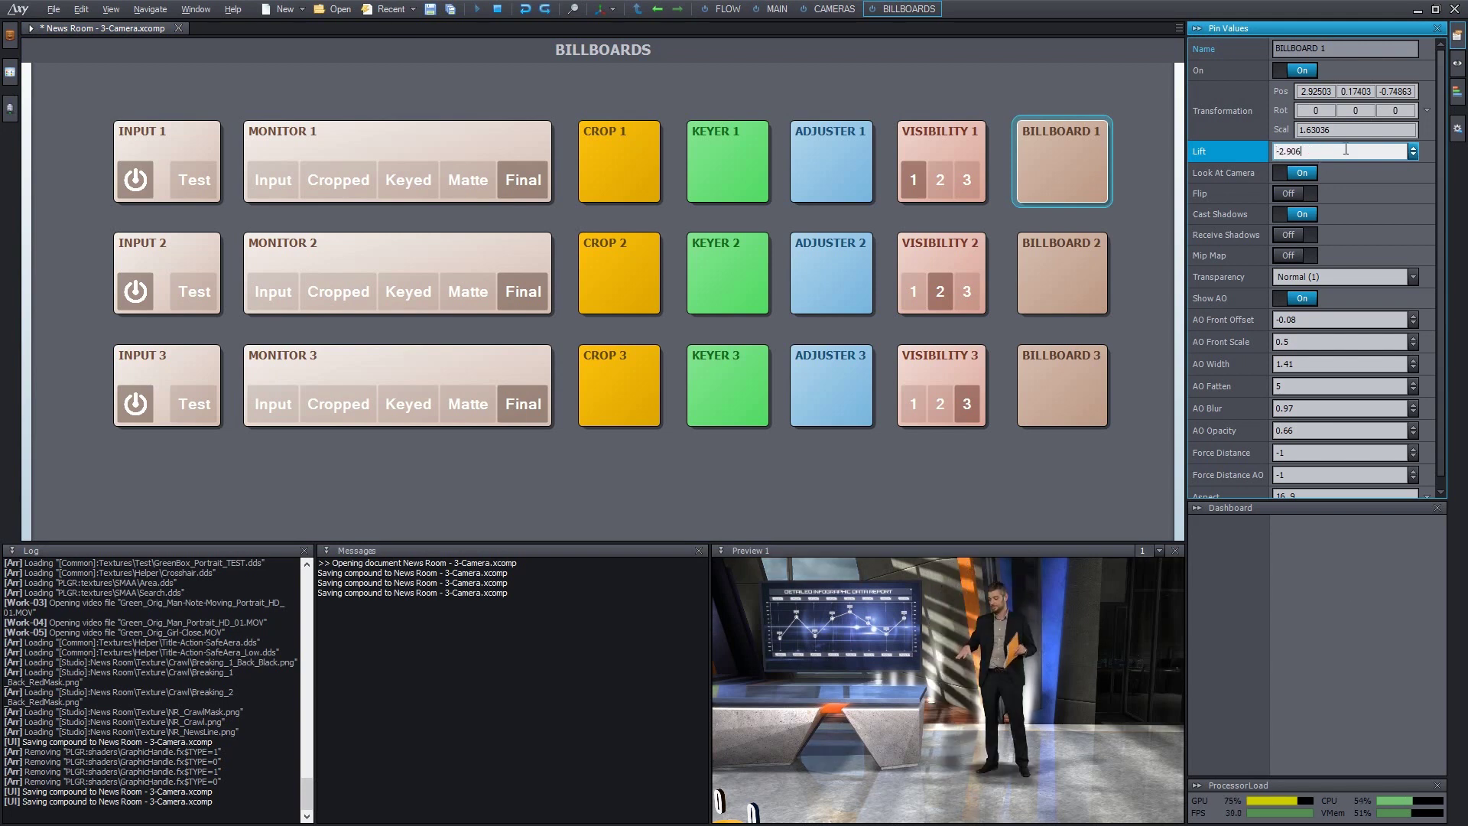
Step: Try raising BILLBOARD 1's Y position to 0.51403, bring it back to 0.17403, and test its Lift again
mouse_move(1355, 91)
right_down()
mouse_move(1367, 66)
mouse_move(1370, 91)
right_up()
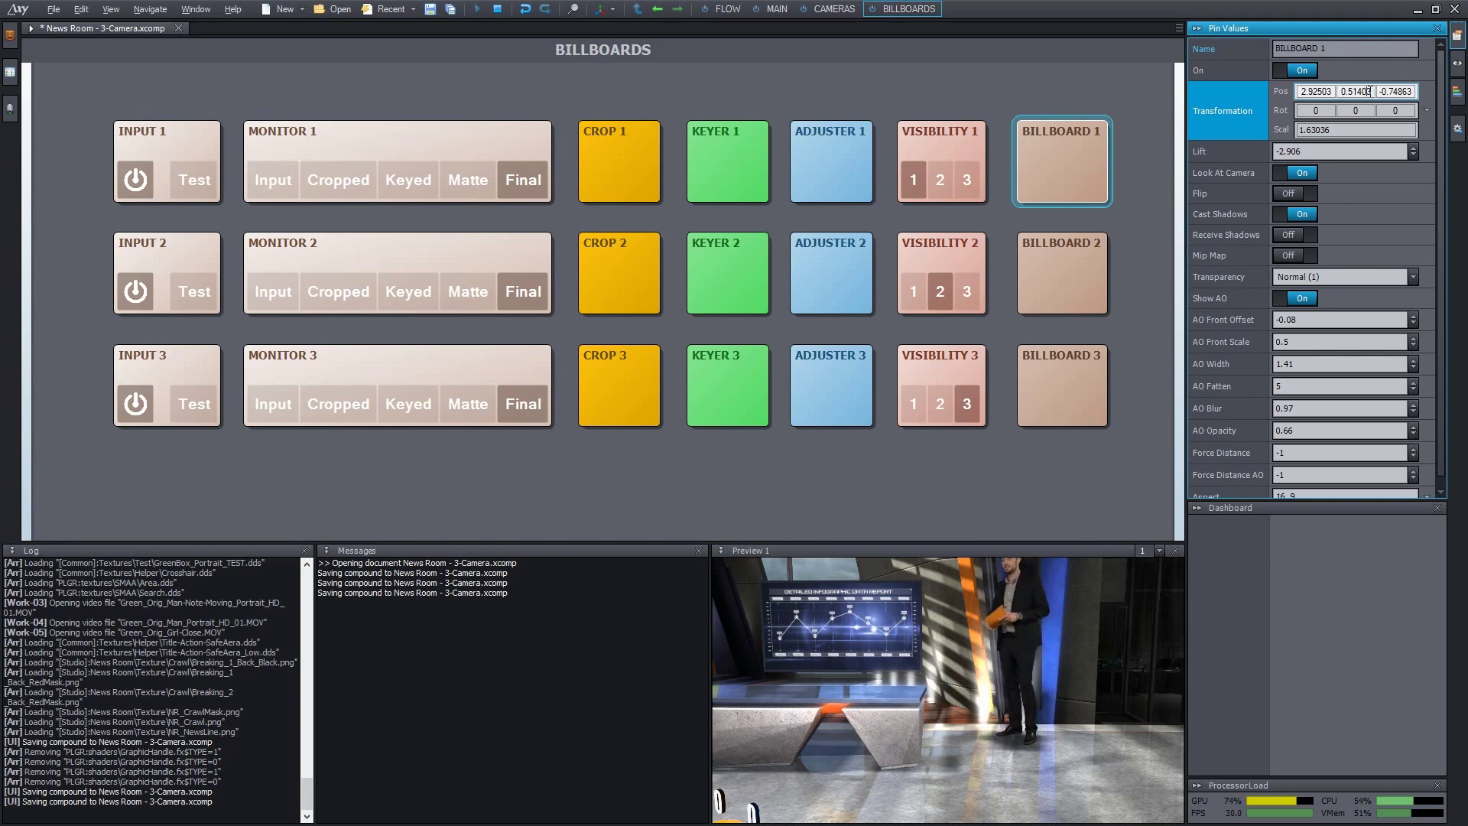
scroll(1370, 91, up, 5)
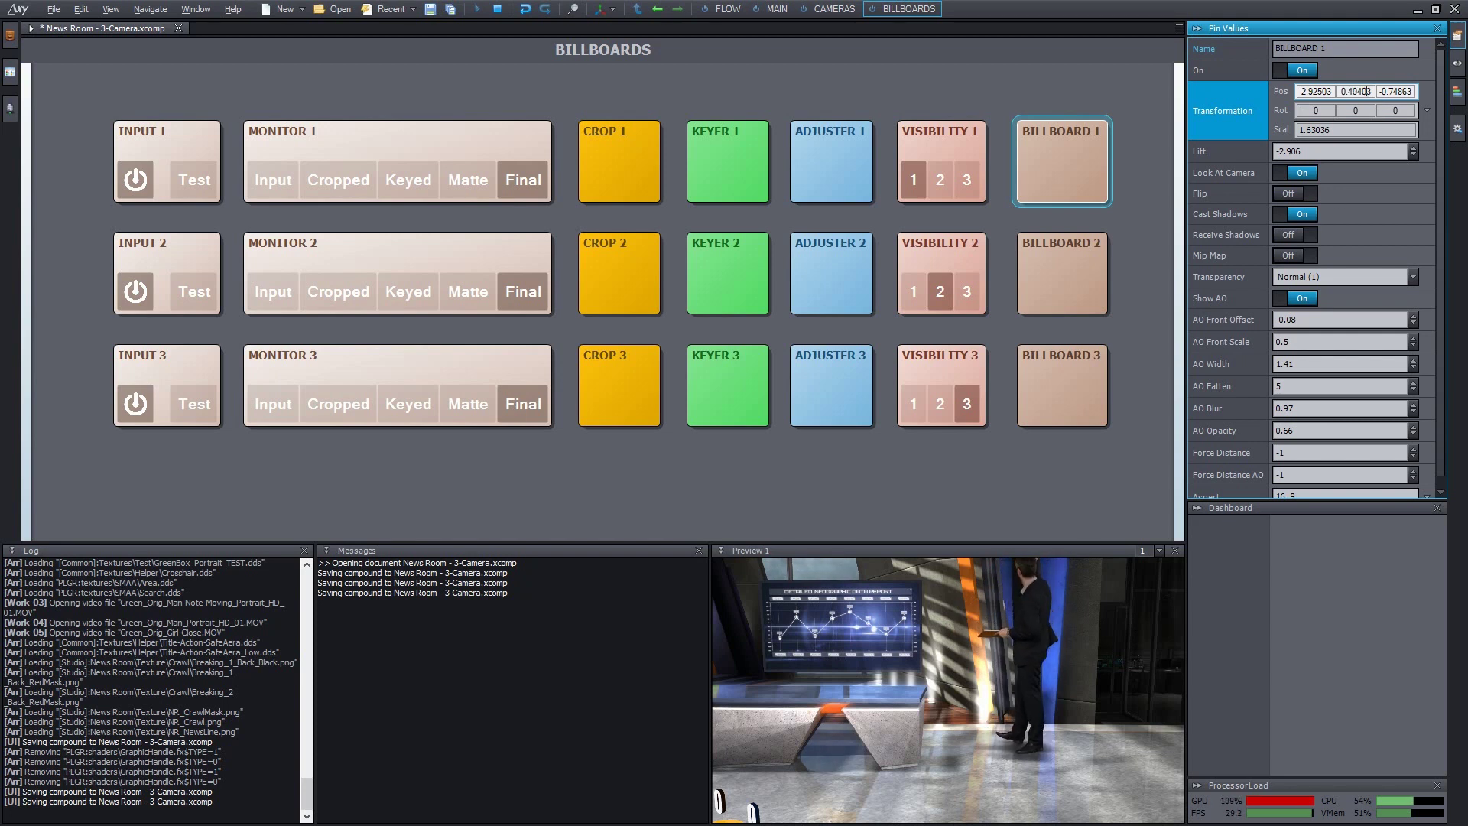
scroll(1369, 91, down, 10)
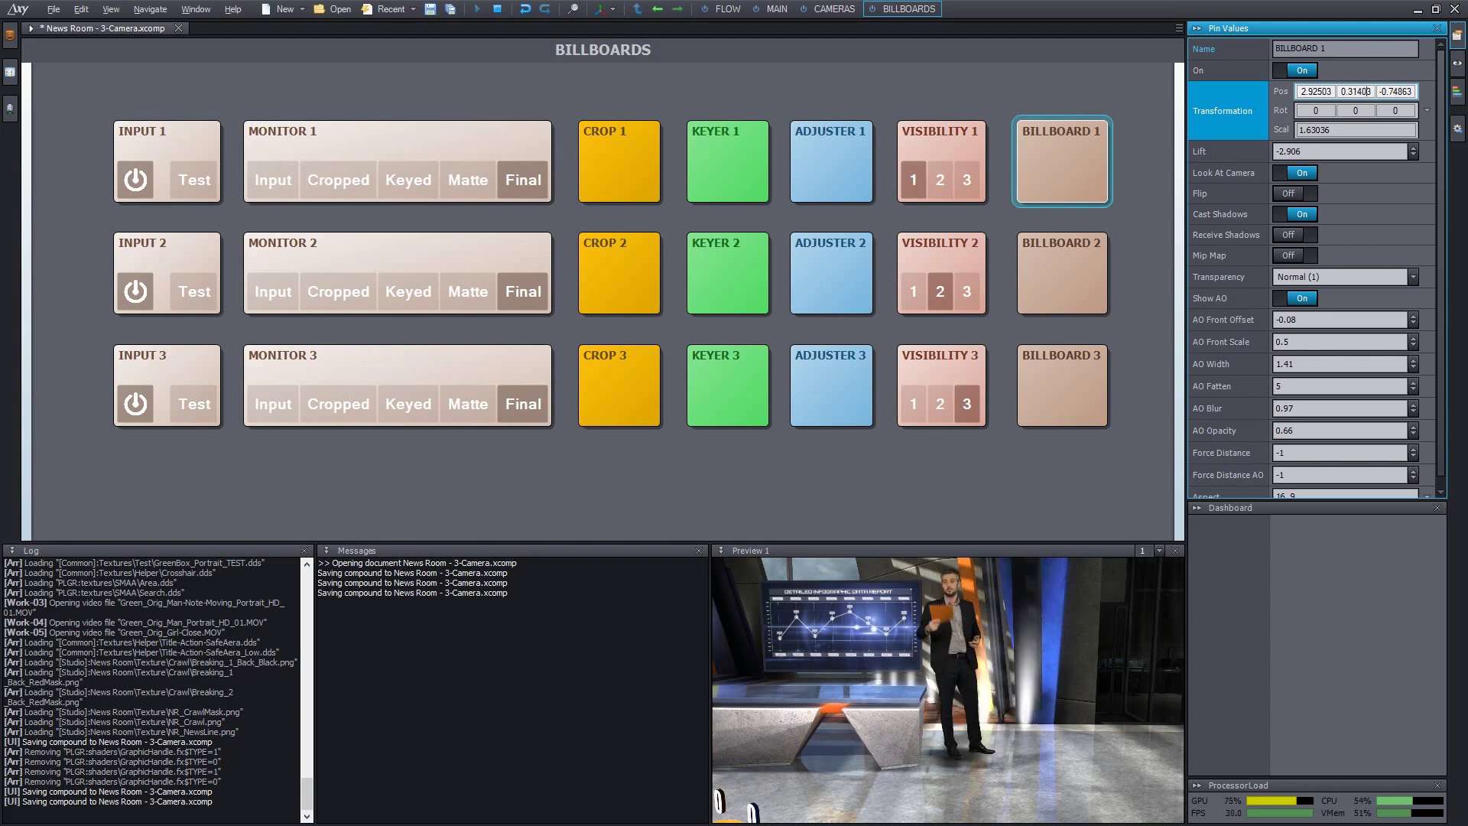
scroll(1368, 91, down, 3)
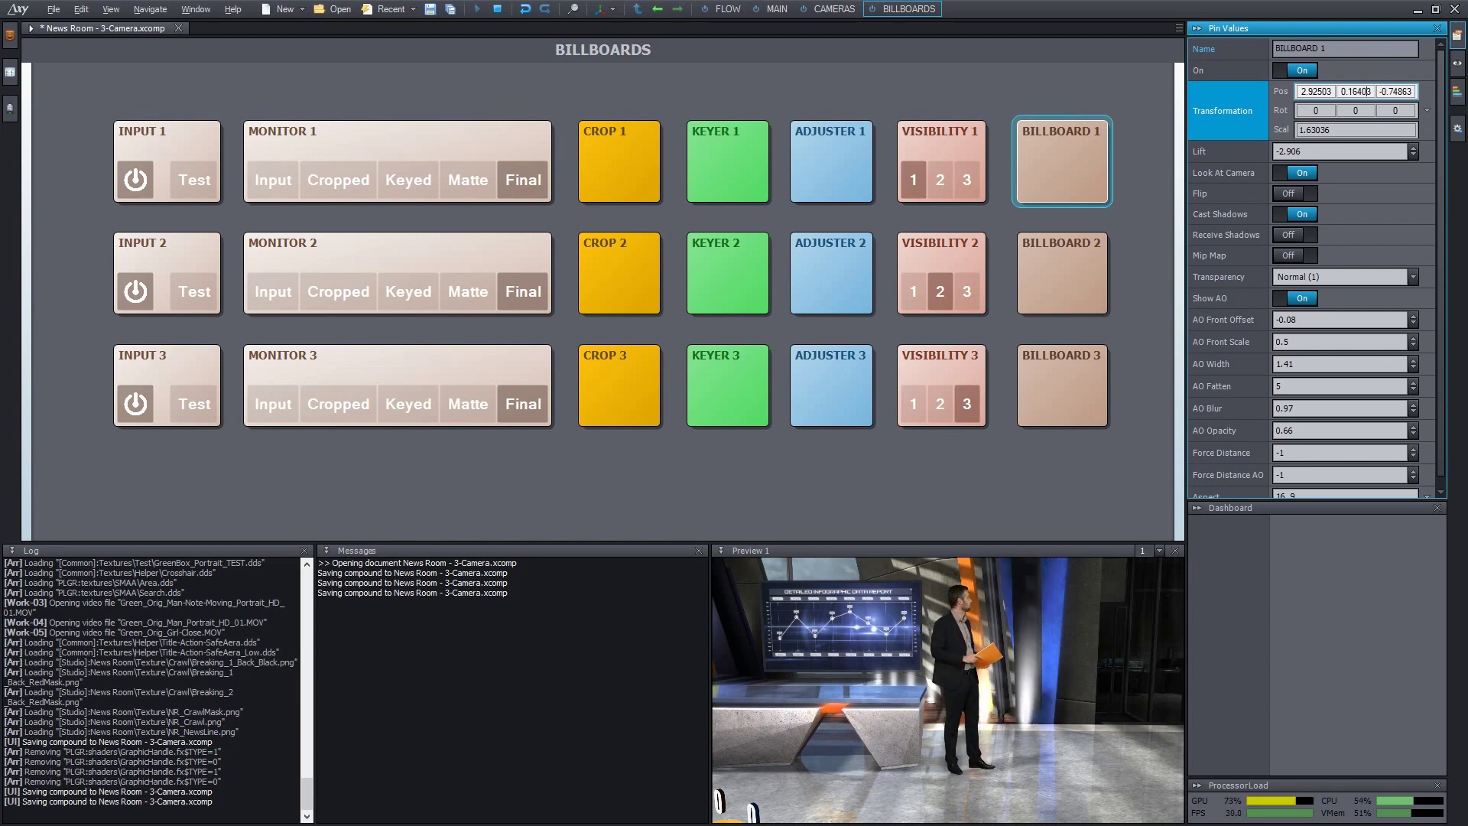
scroll(1369, 91, up, 3)
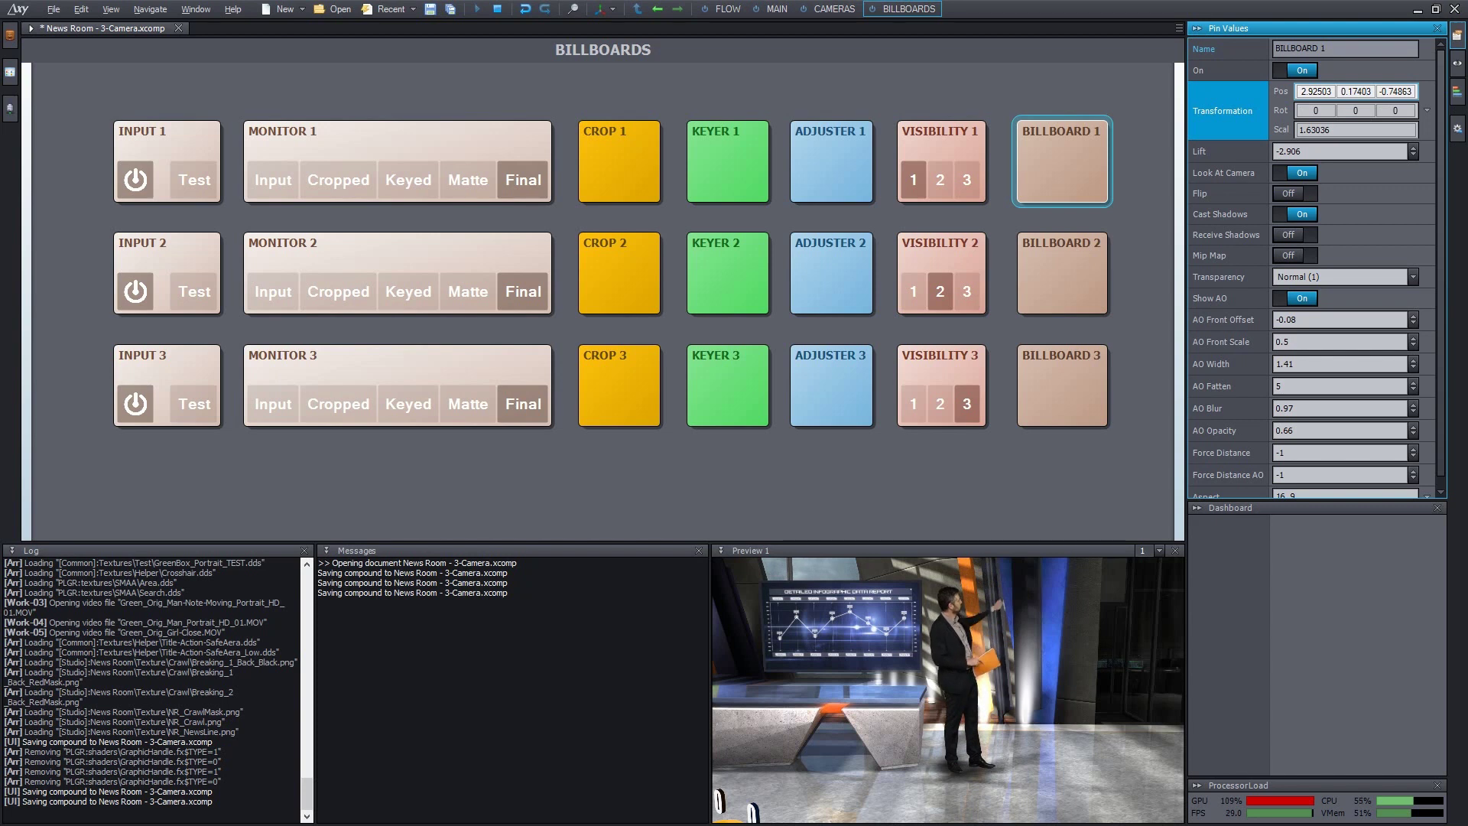
scroll(1369, 91, up, 1)
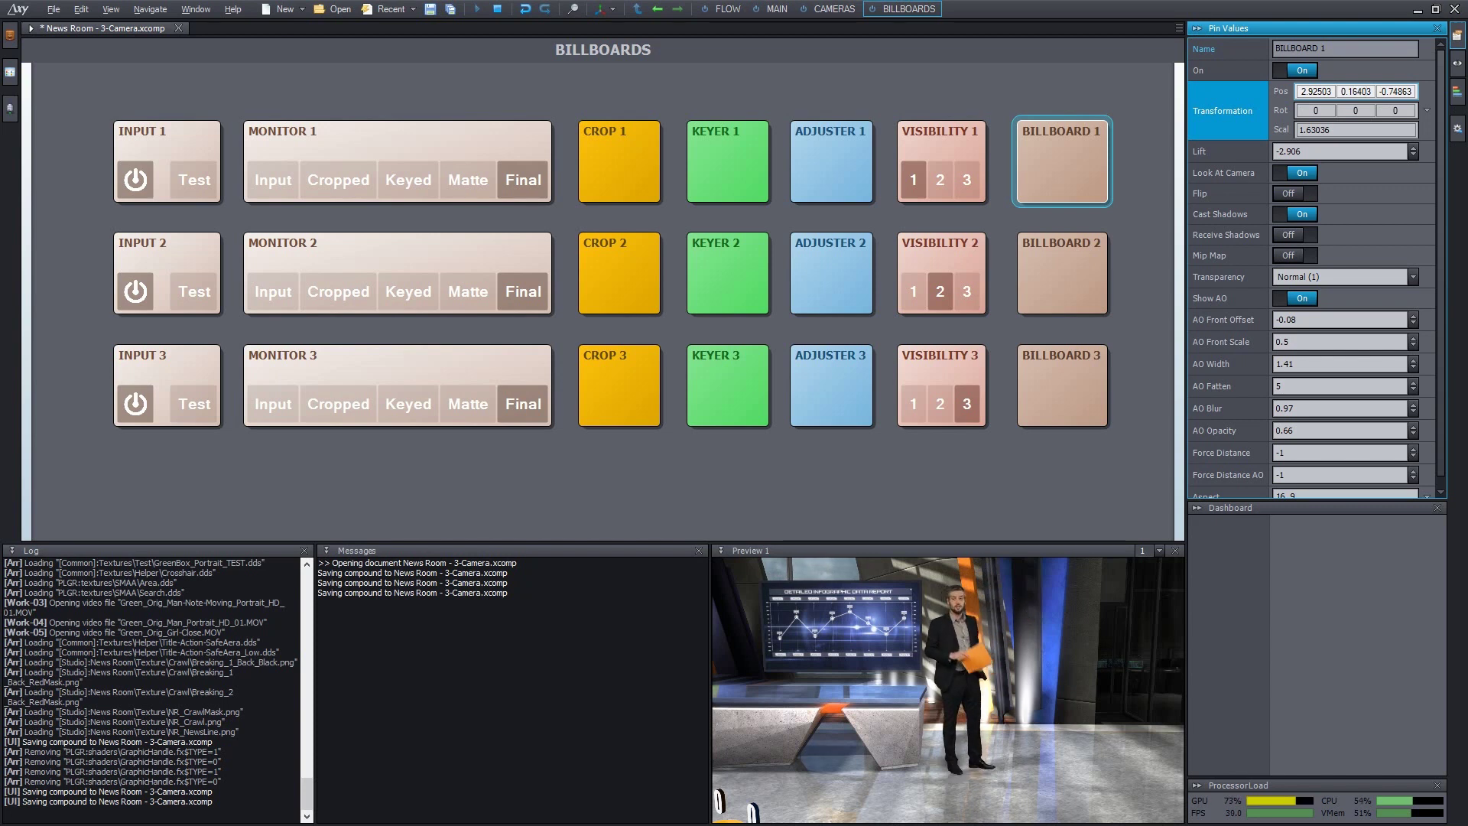
scroll(1356, 91, down, 1)
drag(1413, 151, 1413, 141)
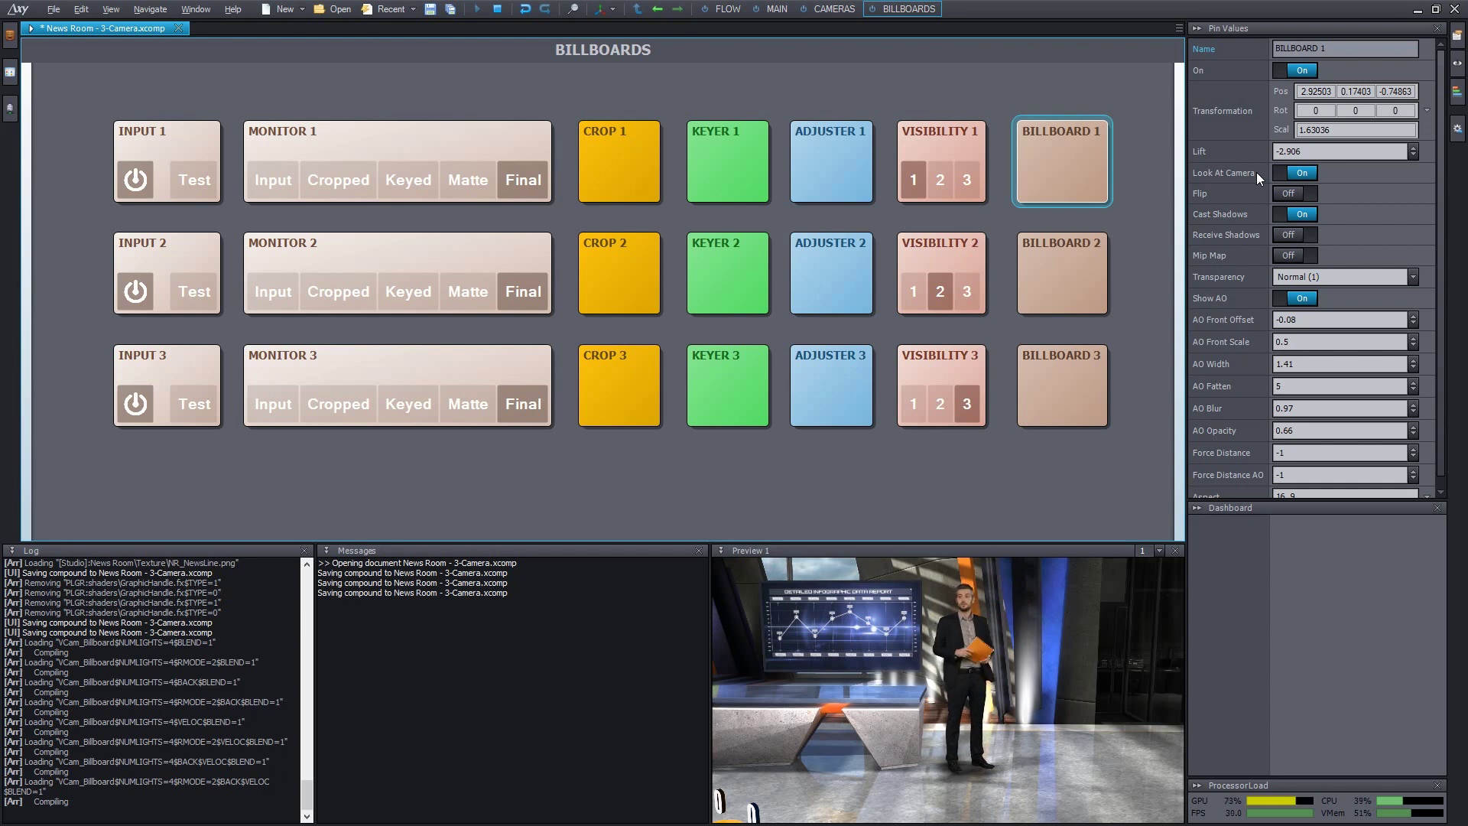
Step: Turn off Look At Camera for BILLBOARD 1 and show the editable scene full screen
click(1286, 172)
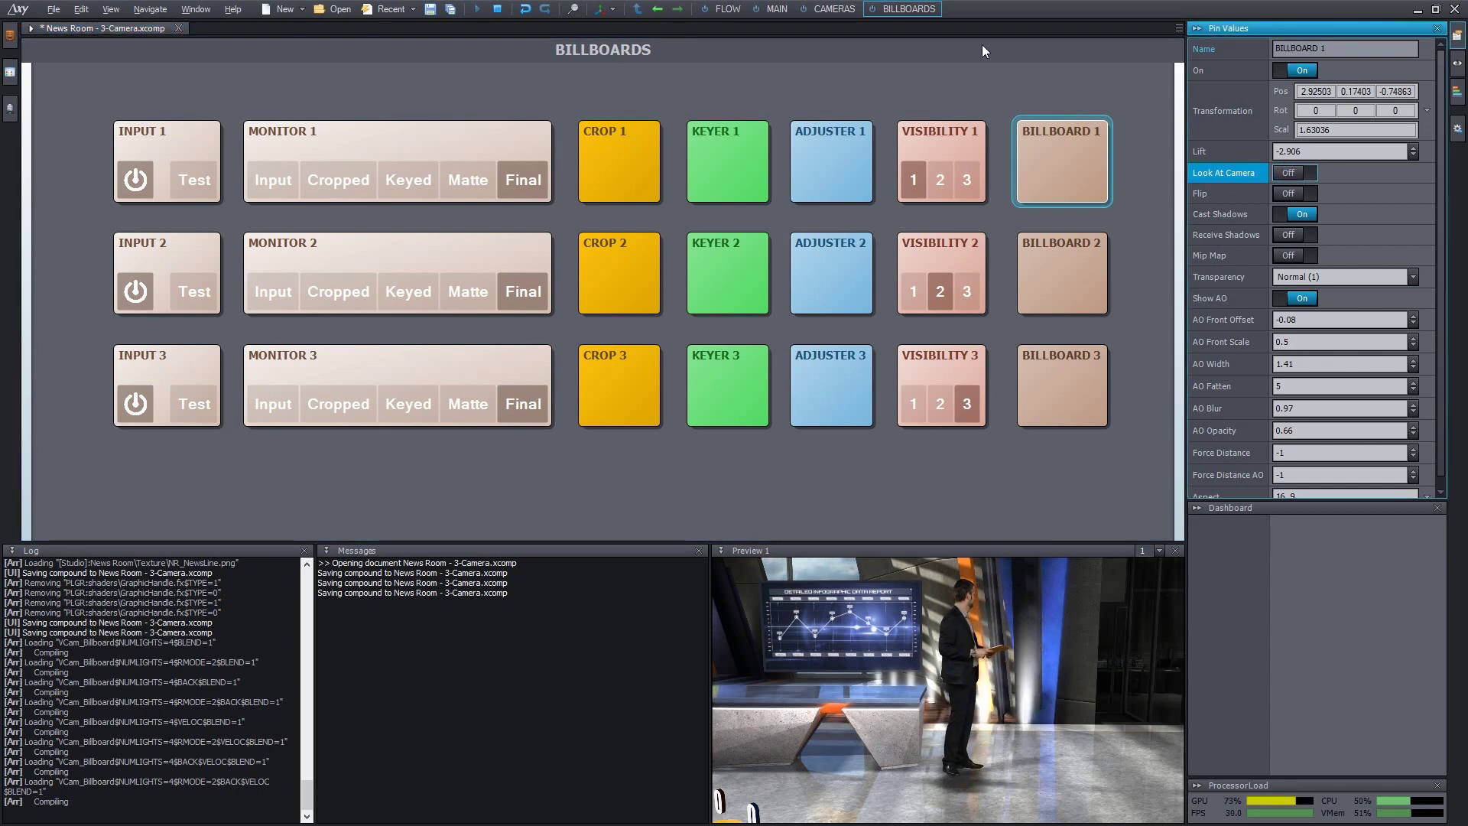
double_click(1045, 124)
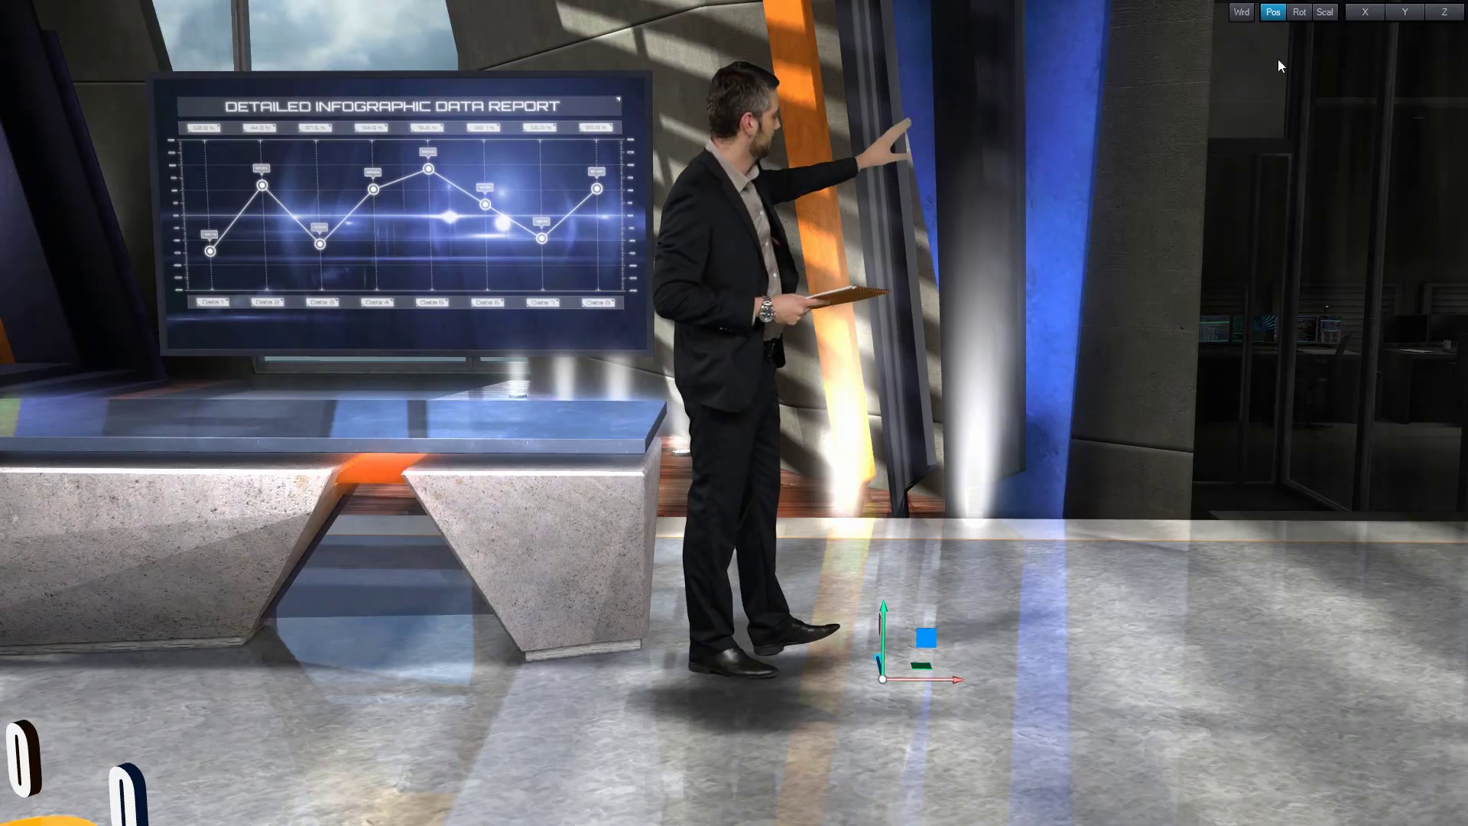
Step: Rotate BILLBOARD 1 around its vertical axis to about 7.13 degrees and turn Look At Camera on
click(1300, 13)
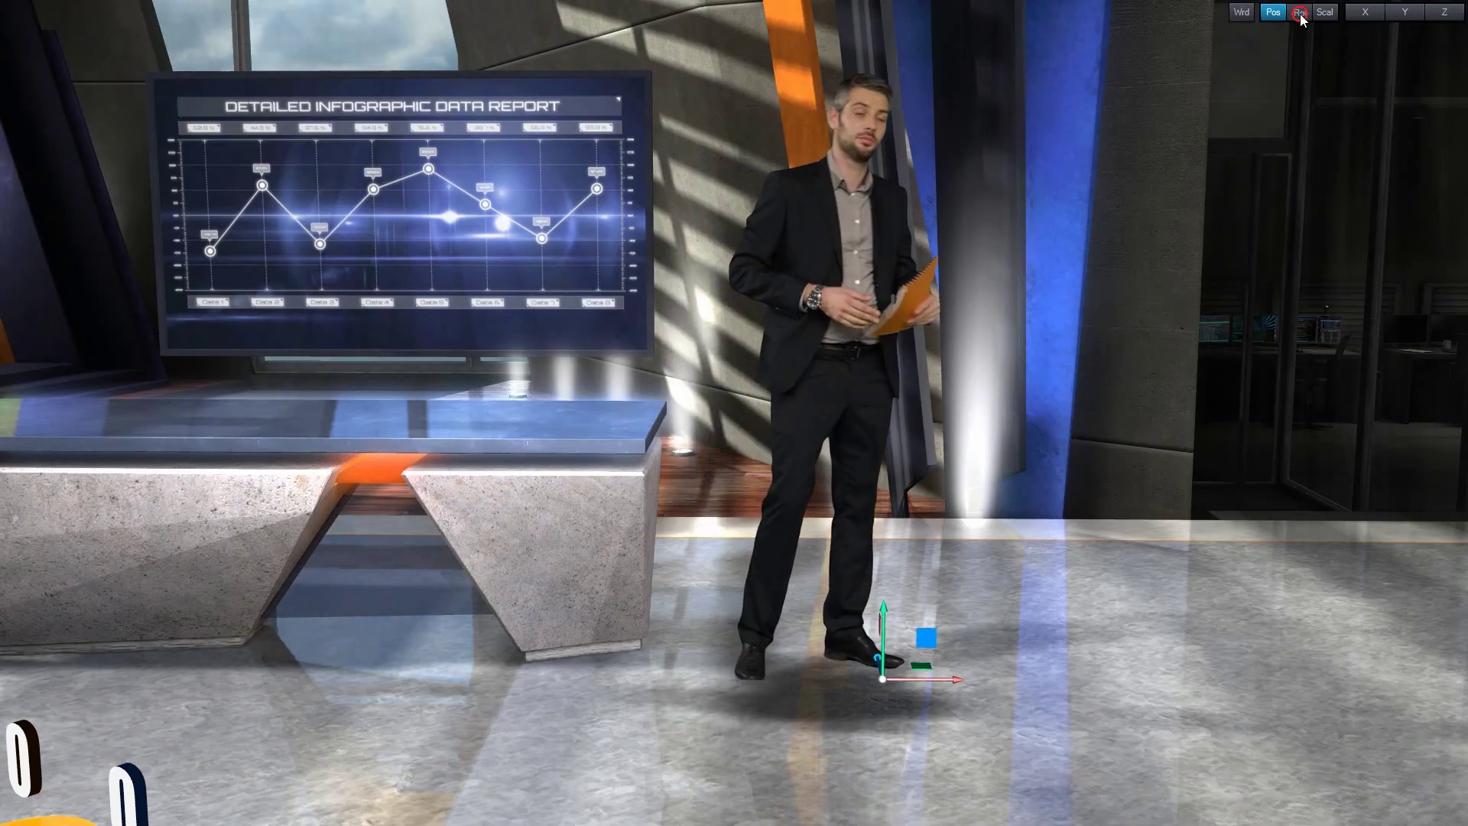
click(914, 692)
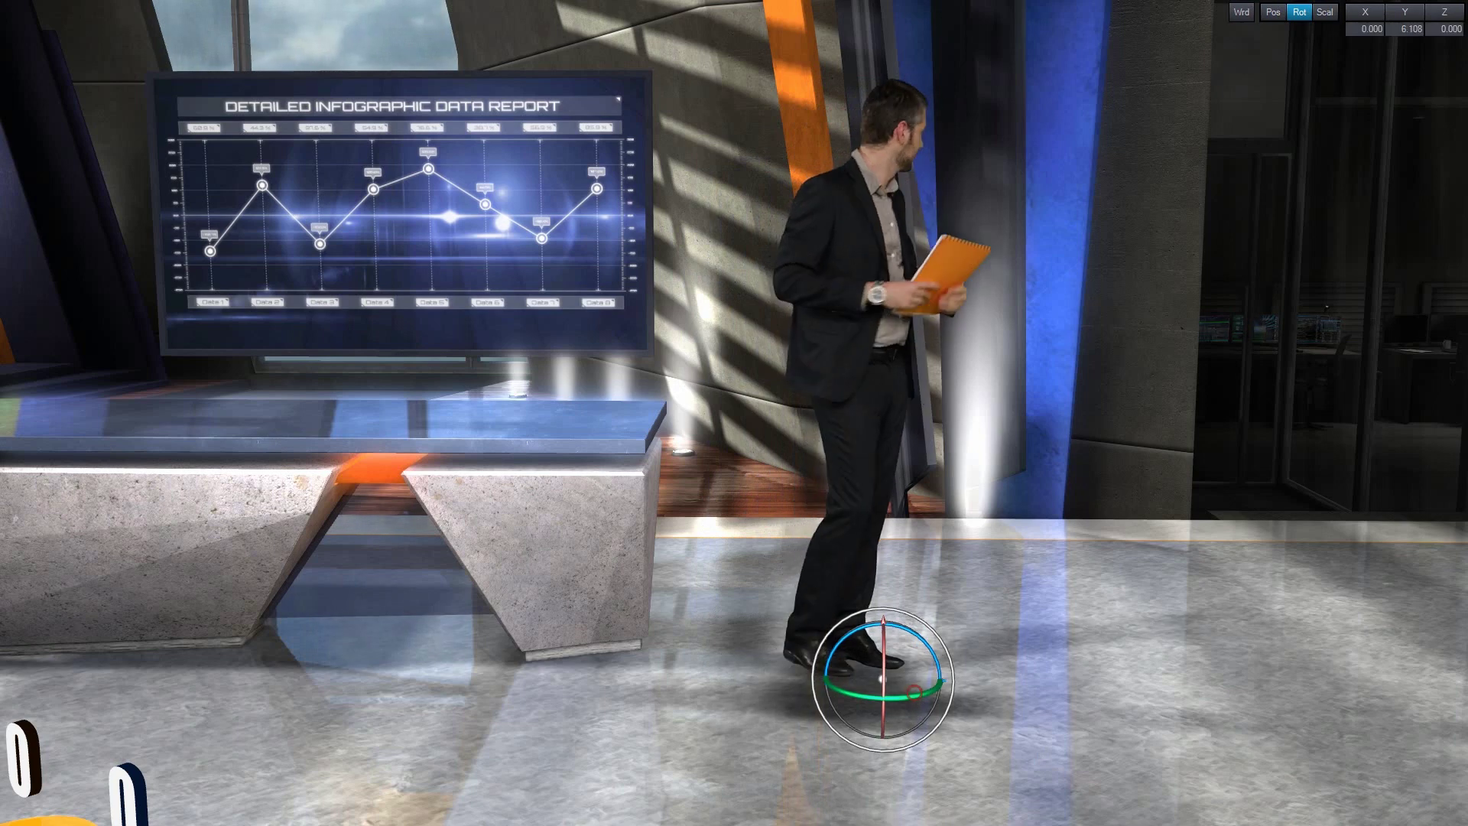
drag(914, 692, 1135, 638)
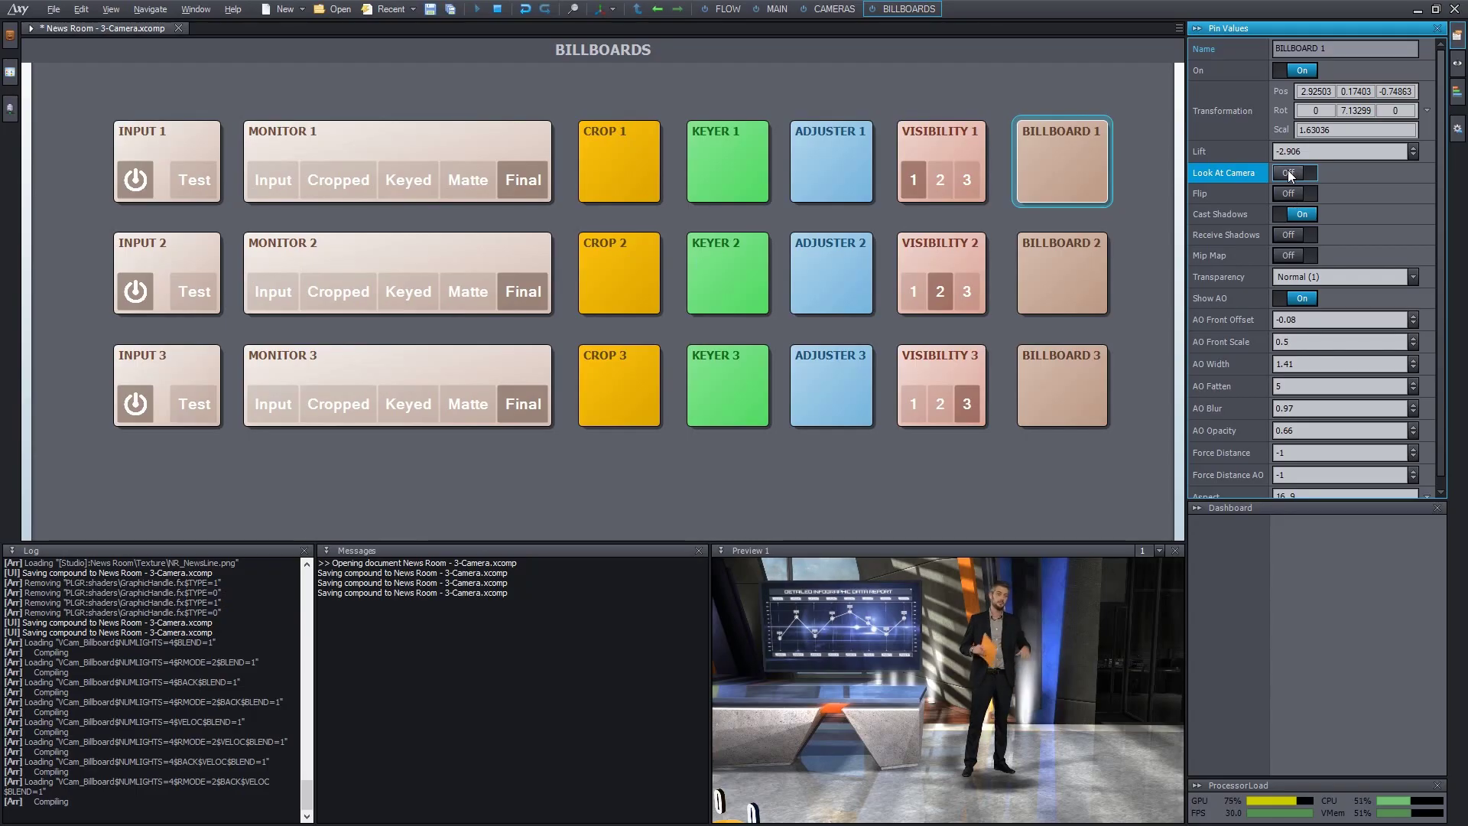
click(1289, 173)
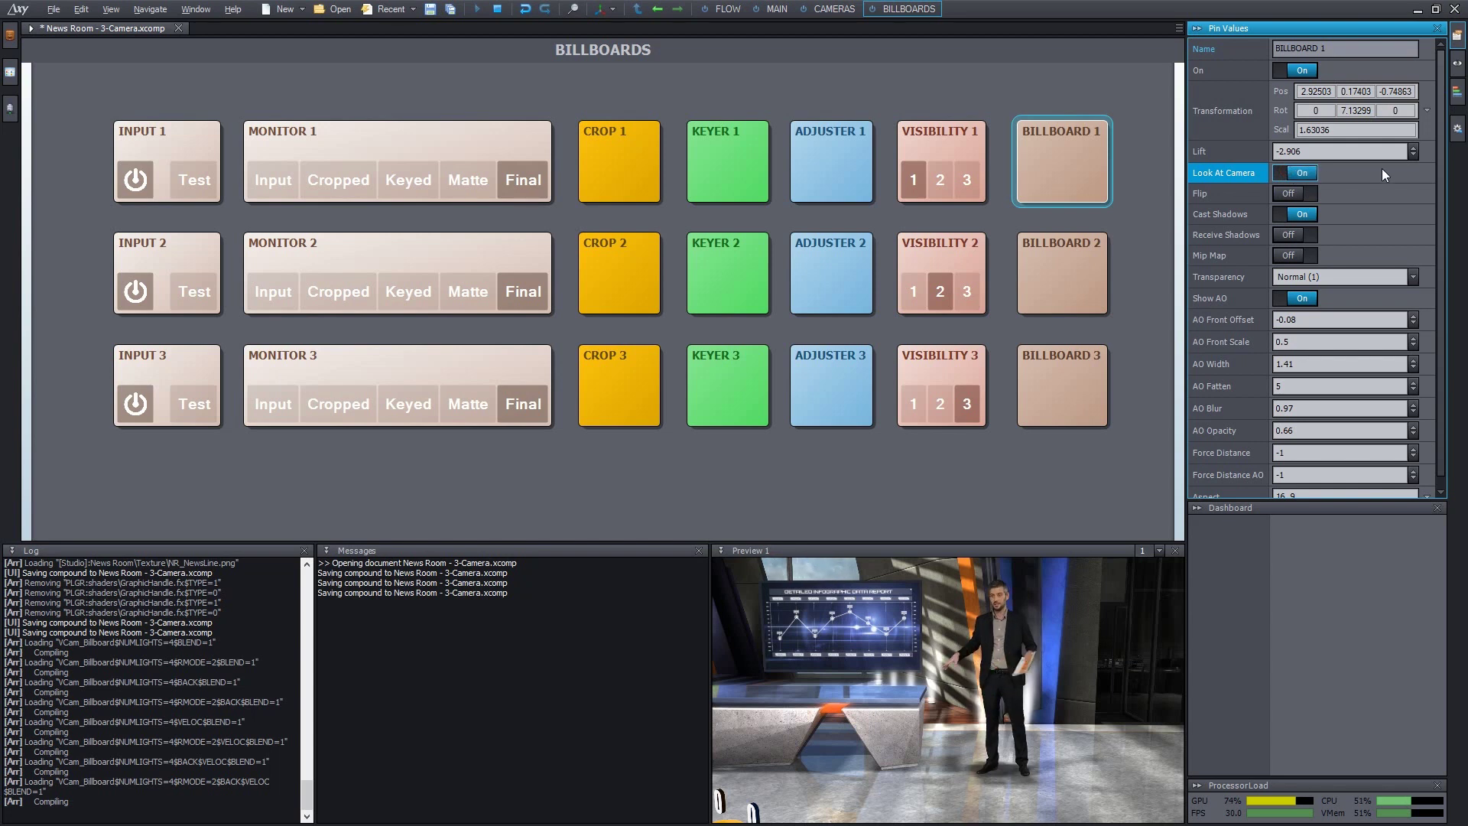
Step: Try switching Cast Shadows and Flip on BILLBOARD 1, and return both to their original settings
click(1295, 214)
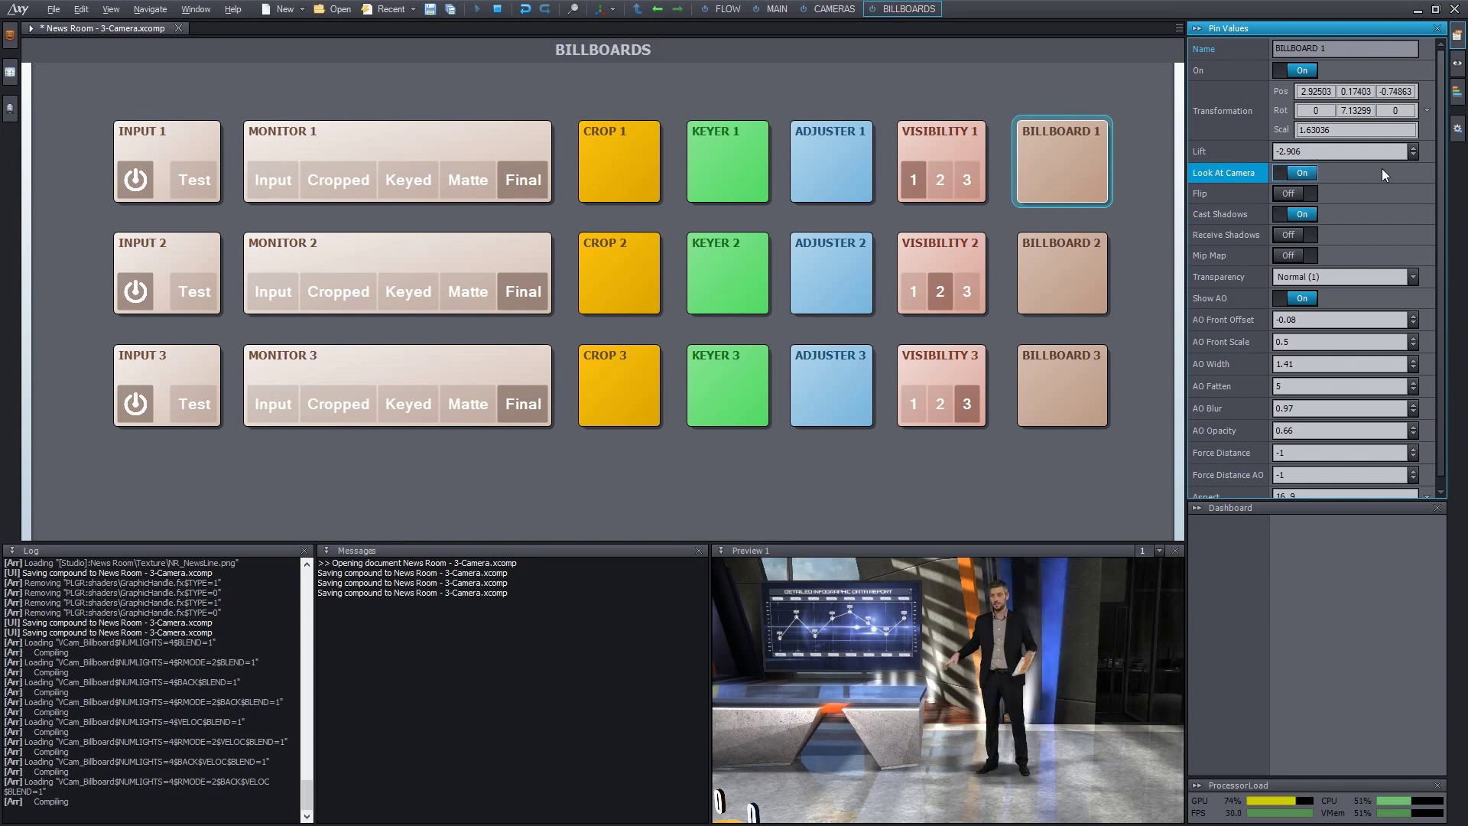
click(1296, 215)
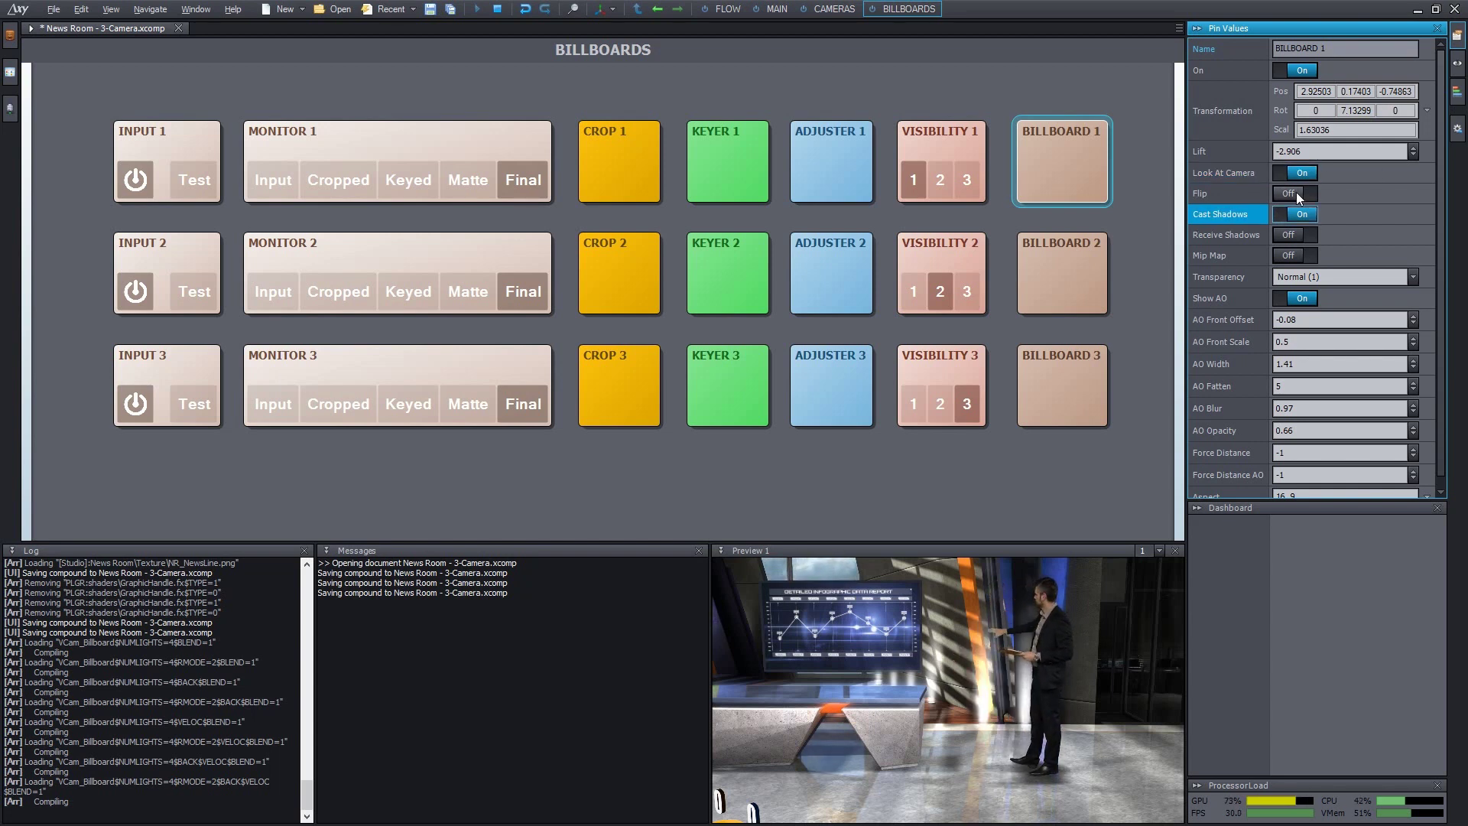
click(1296, 194)
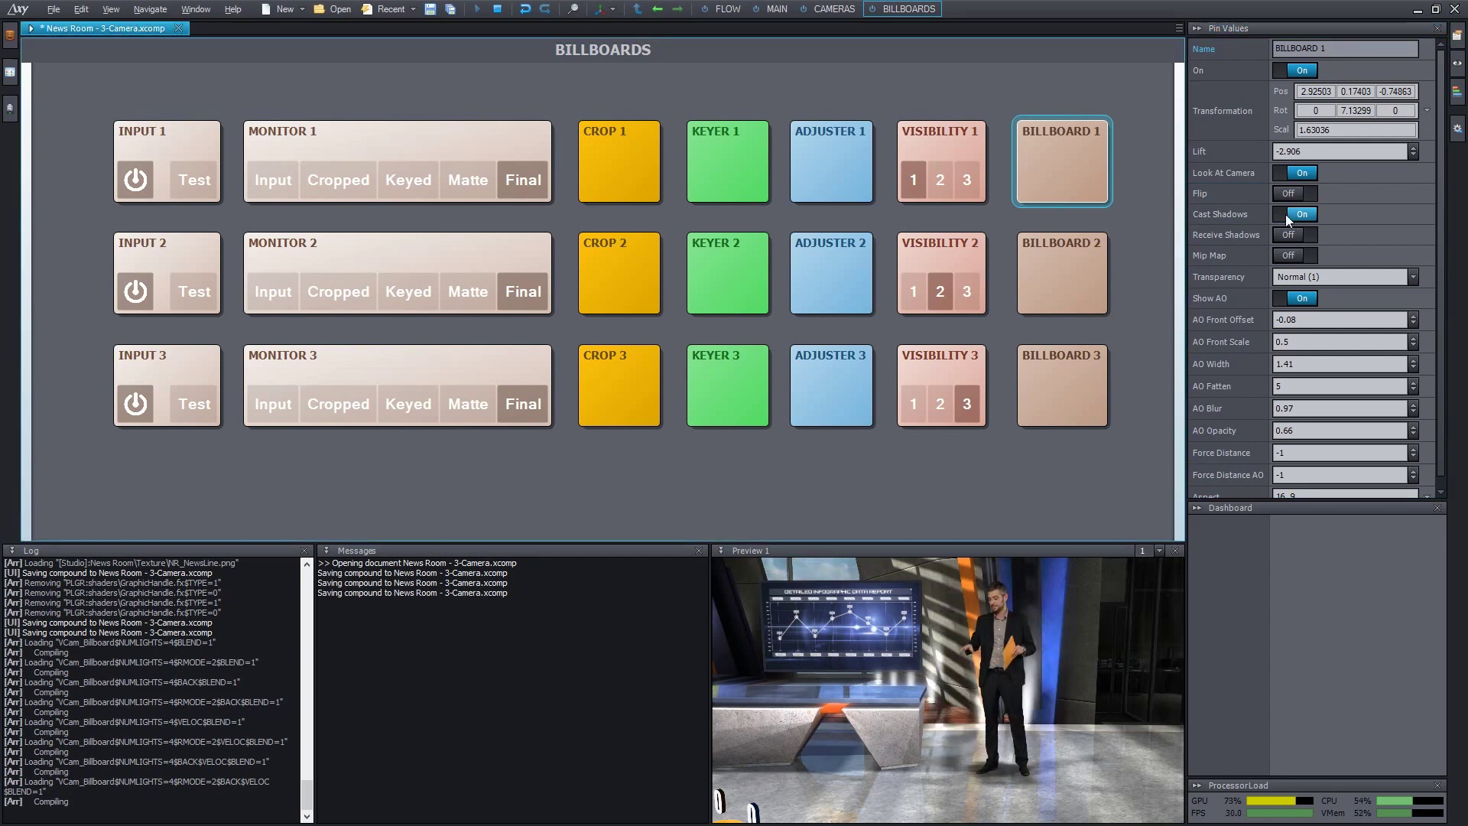
click(1286, 215)
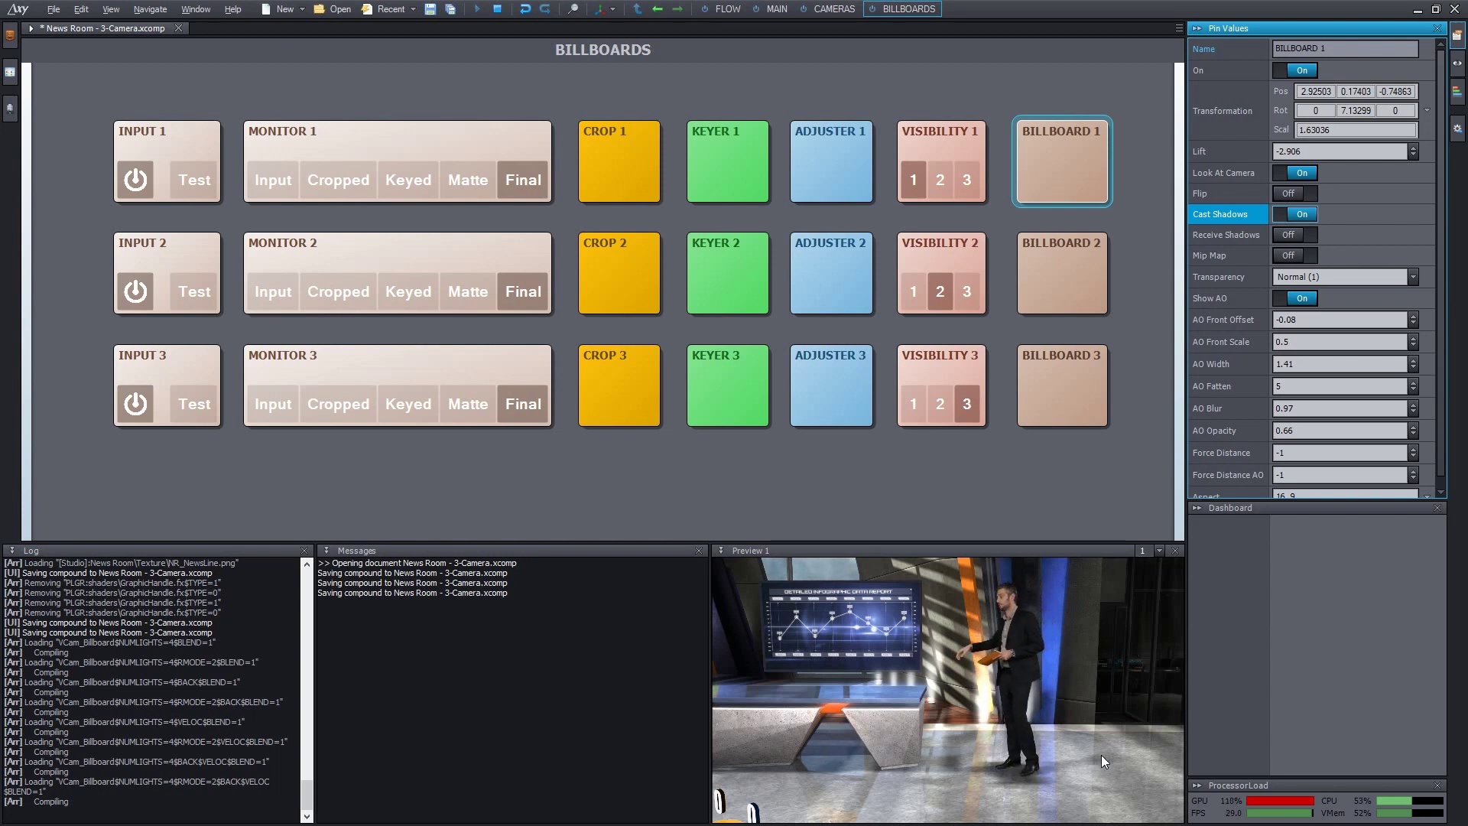
Step: Try Receive Shadows on and Show AO off for BILLBOARD 1, and restore both settings
click(1290, 237)
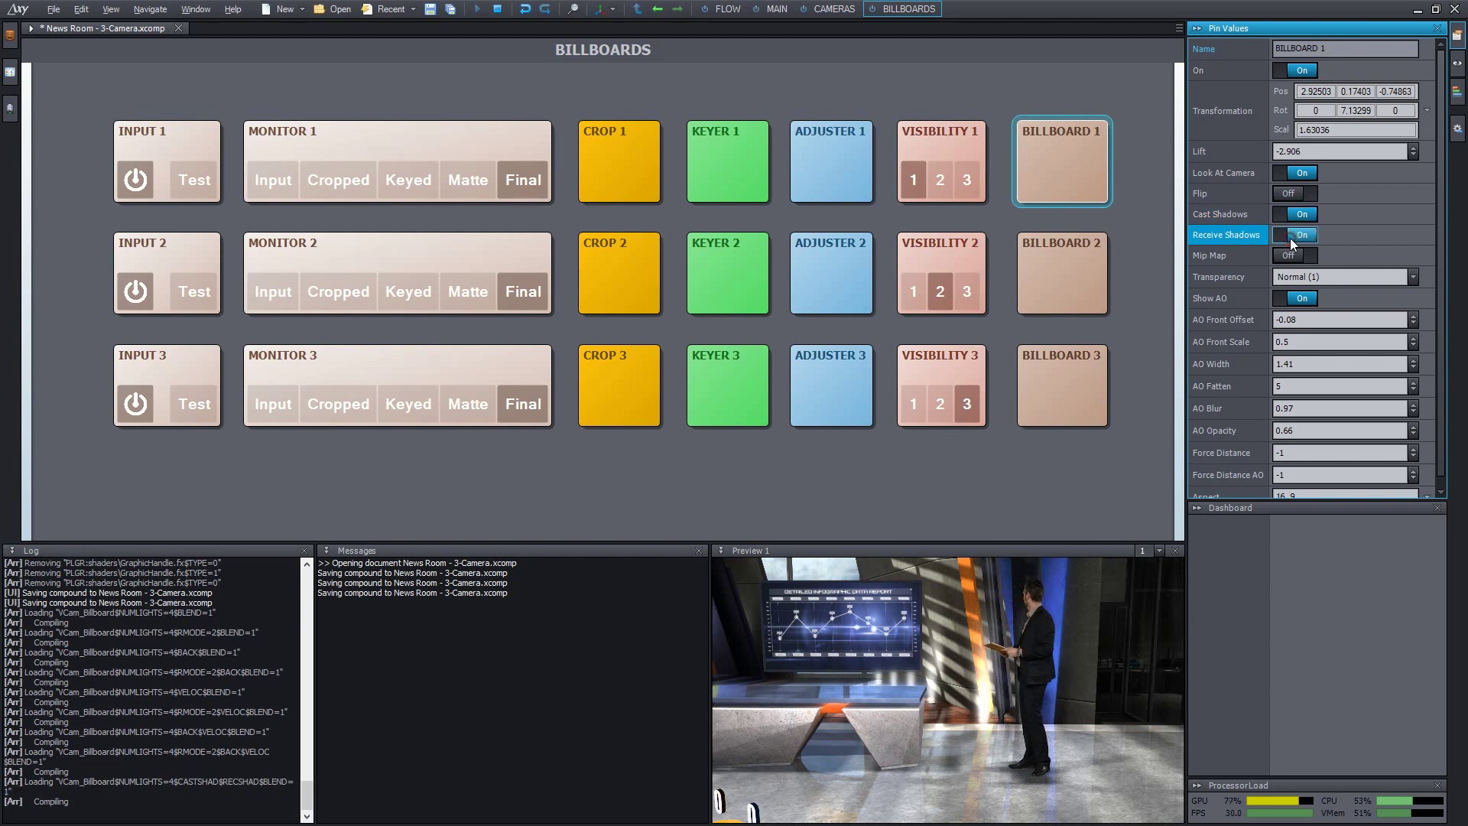
click(1291, 237)
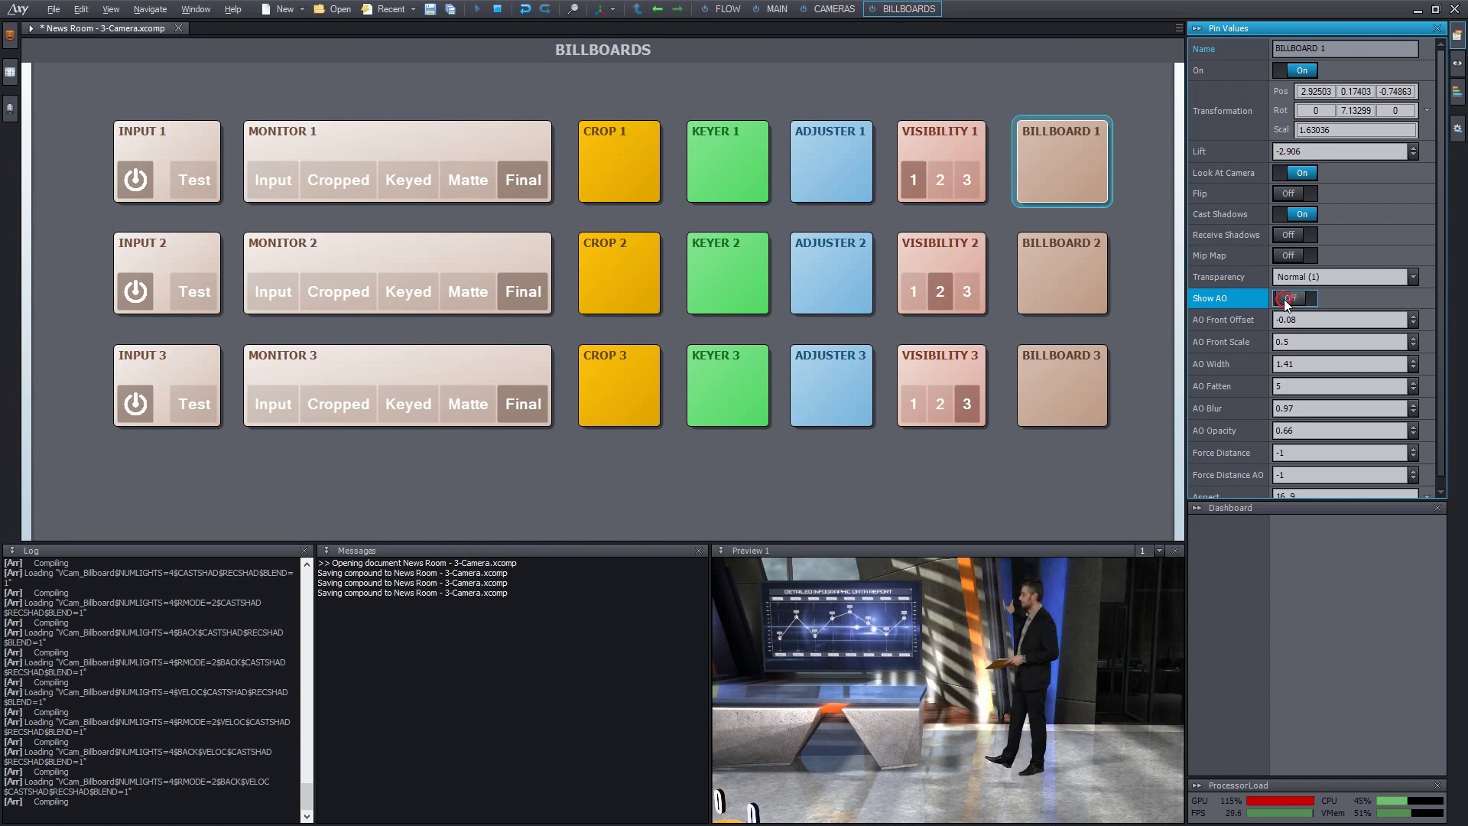
click(1292, 298)
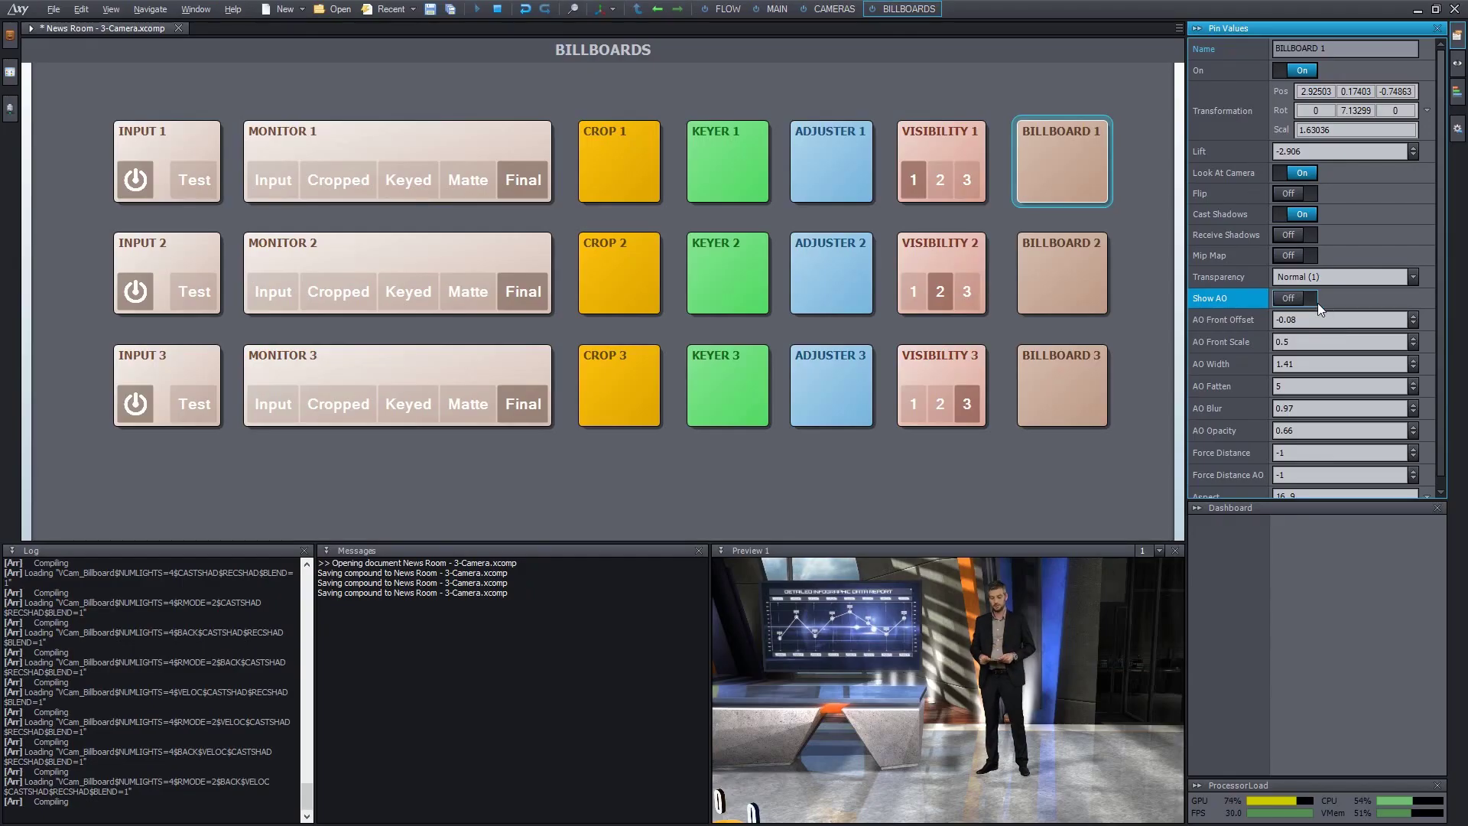
click(1294, 298)
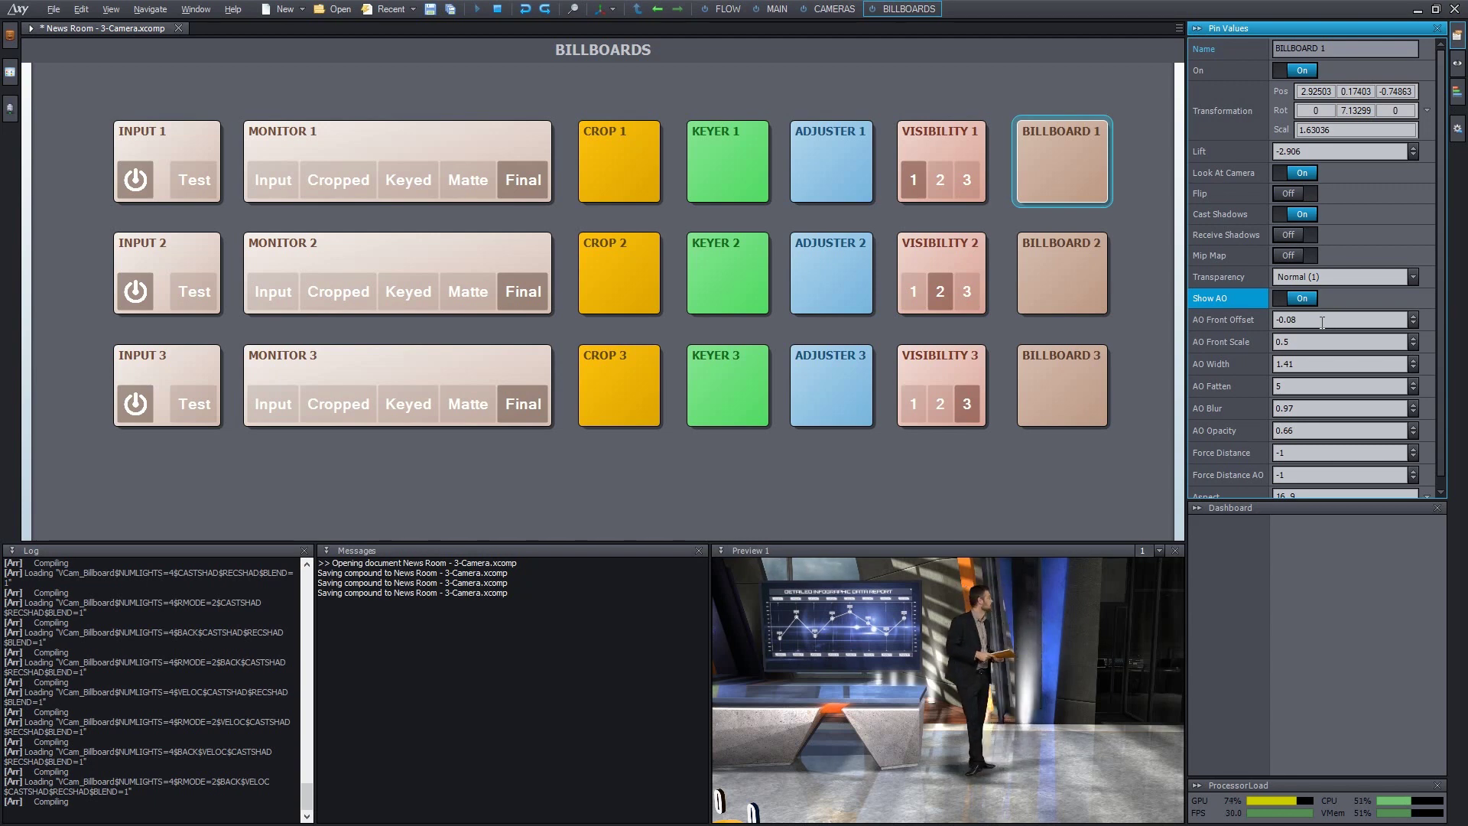
Step: Set BILLBOARD 1's AO Front Offset to -0.1 and its AO Front Scale to 0.34
click(1321, 321)
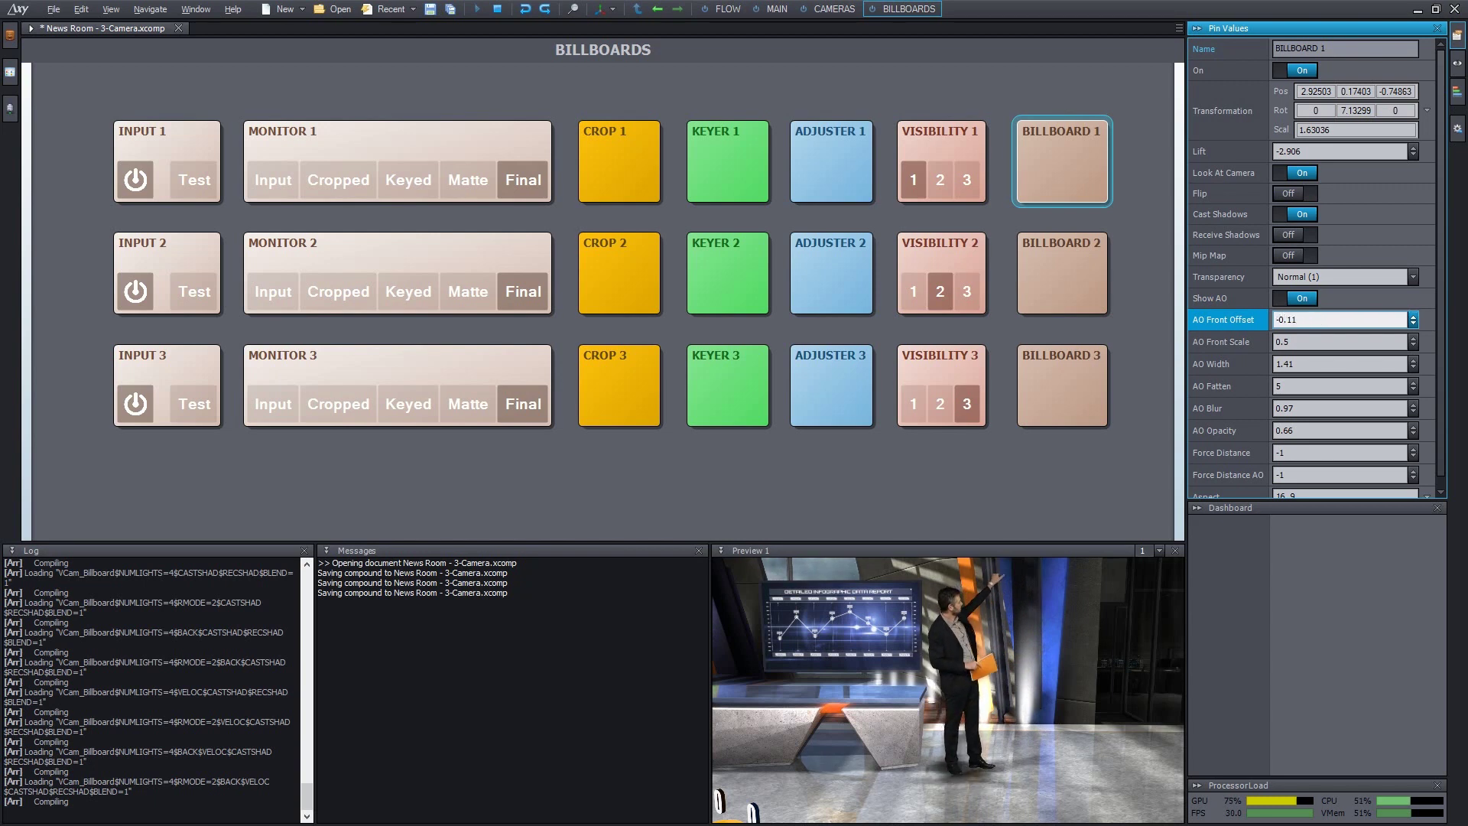
key(BackSpace)
click(1314, 341)
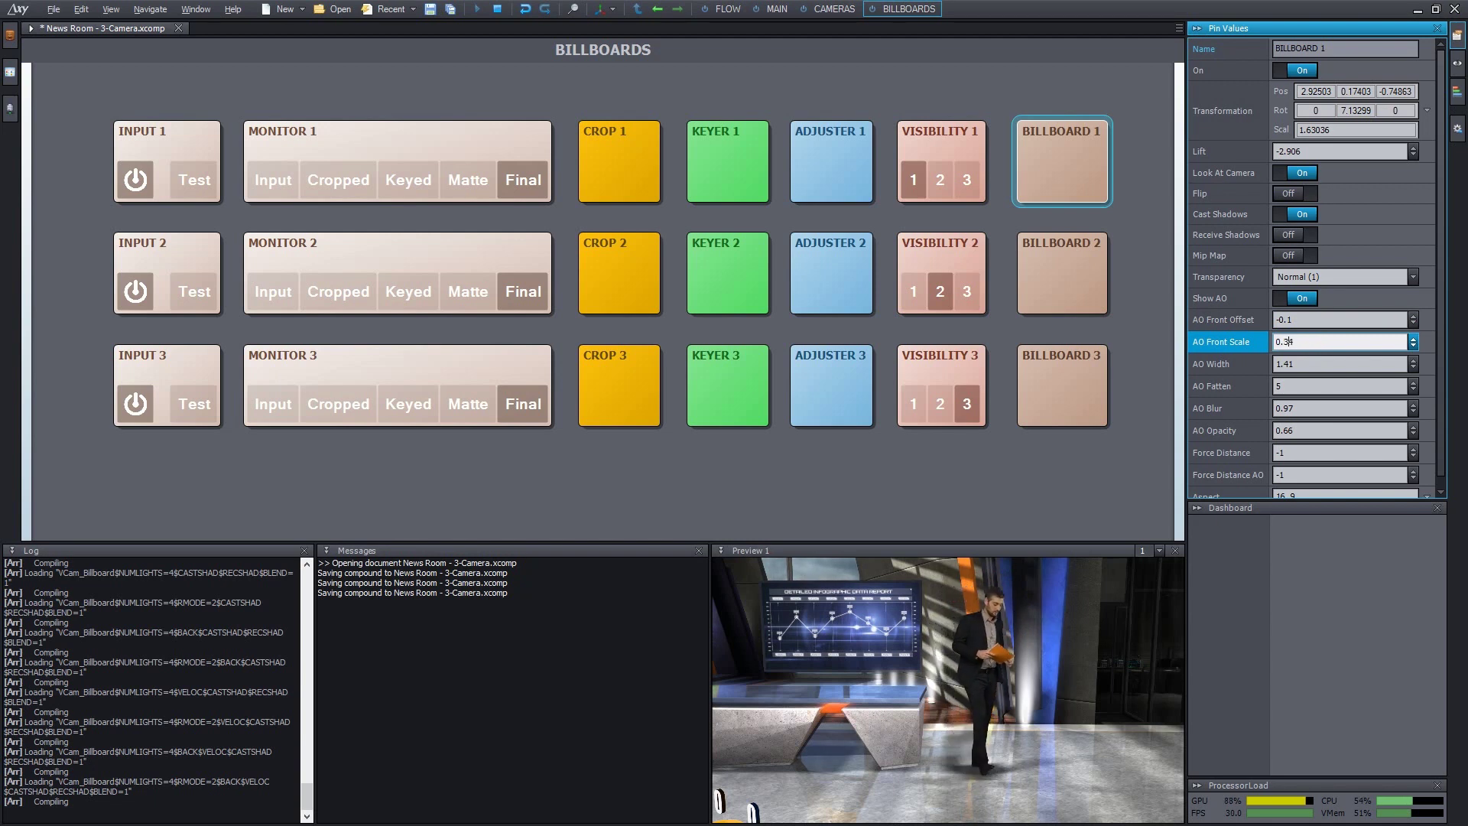
key(BackSpace)
text(8)
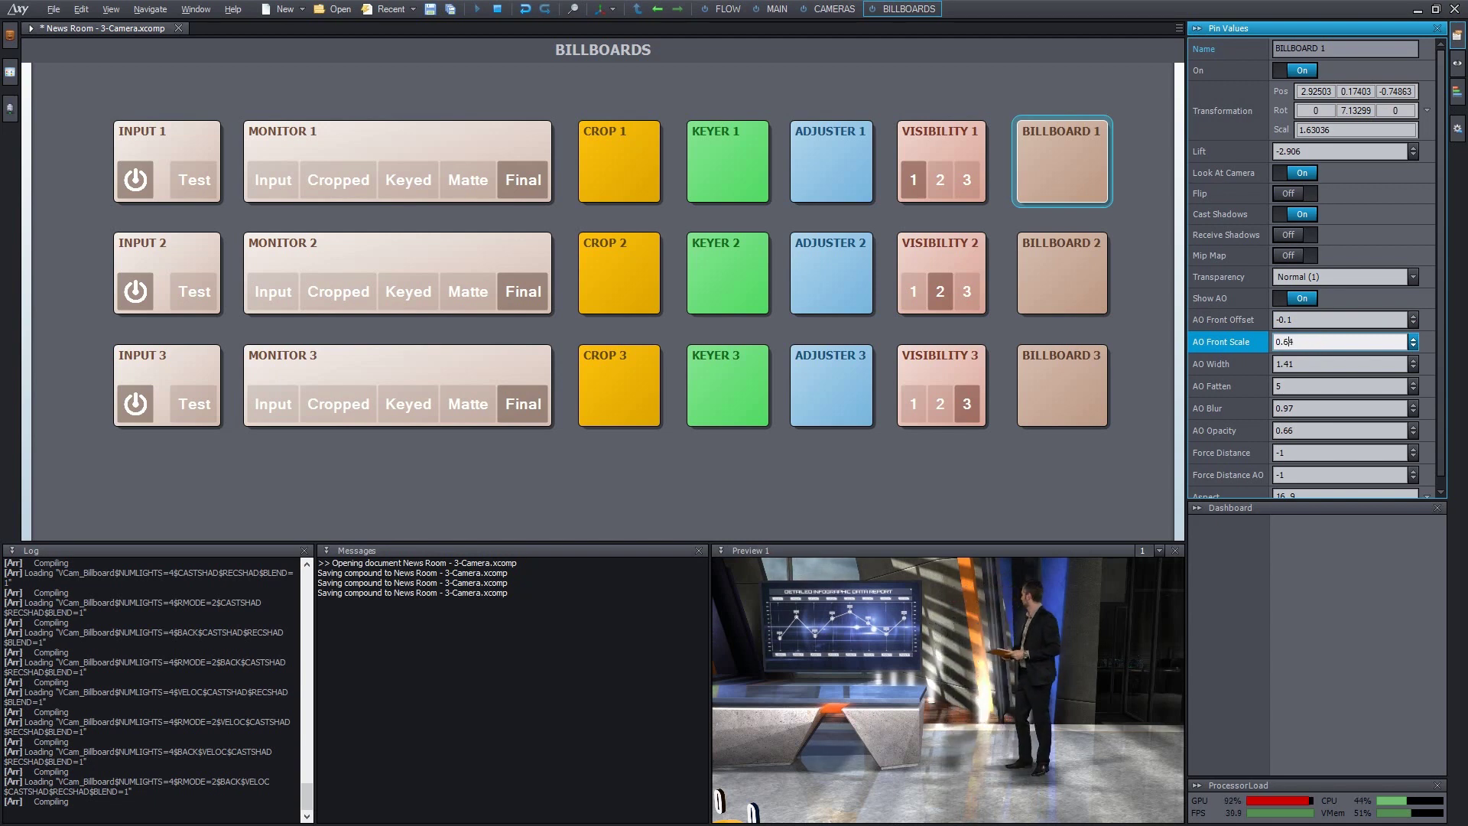
Step: Set the AO Width of BILLBOARD 1 to 1.89
click(1287, 364)
key(BackSpace)
key(BackSpace)
text(75)
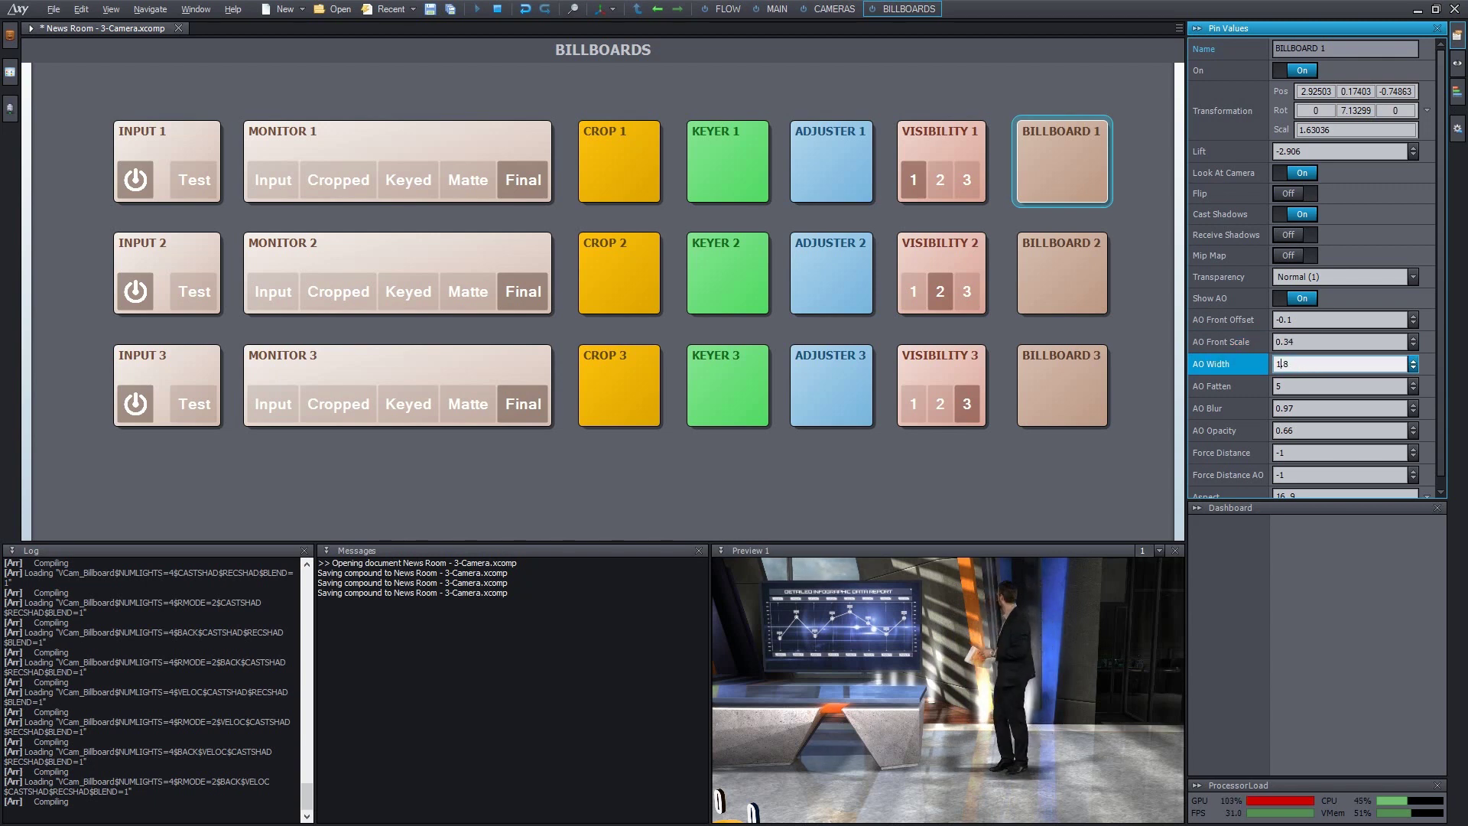
key(Up)
key(Up)
key(Up)
key(Up)
key(Up)
key(Up)
key(Up)
key(Up)
key(Up)
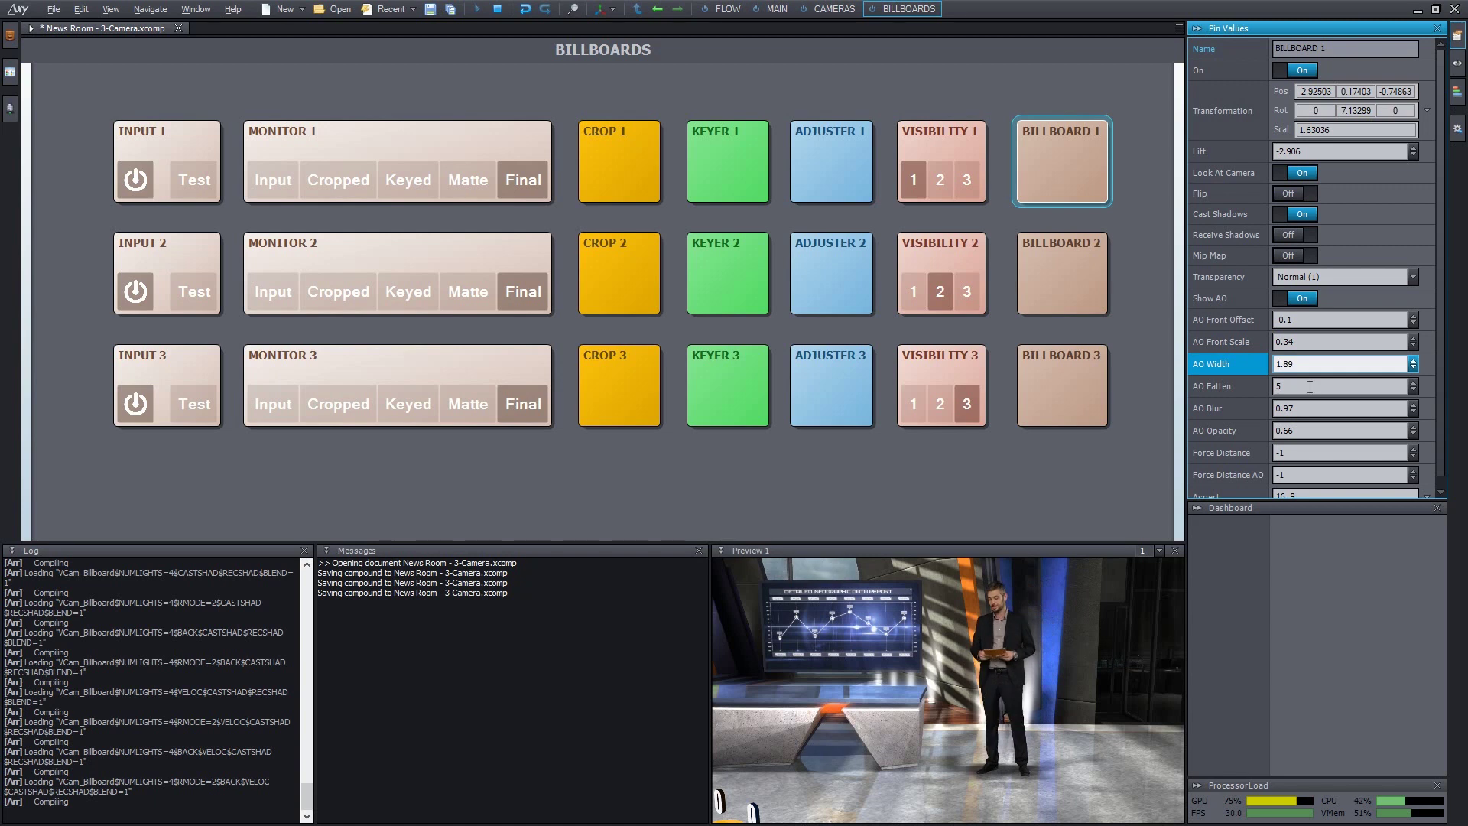
key(Up)
key(Up)
key(Up)
key(Up)
key(Up)
key(Up)
key(Up)
key(Up)
key(Up)
key(Up)
key(Up)
key(Up)
key(Up)
key(Up)
key(Up)
Step: Try AO Fatten values of 16 and 2 on BILLBOARD 1 and bring it back to 5
click(1309, 387)
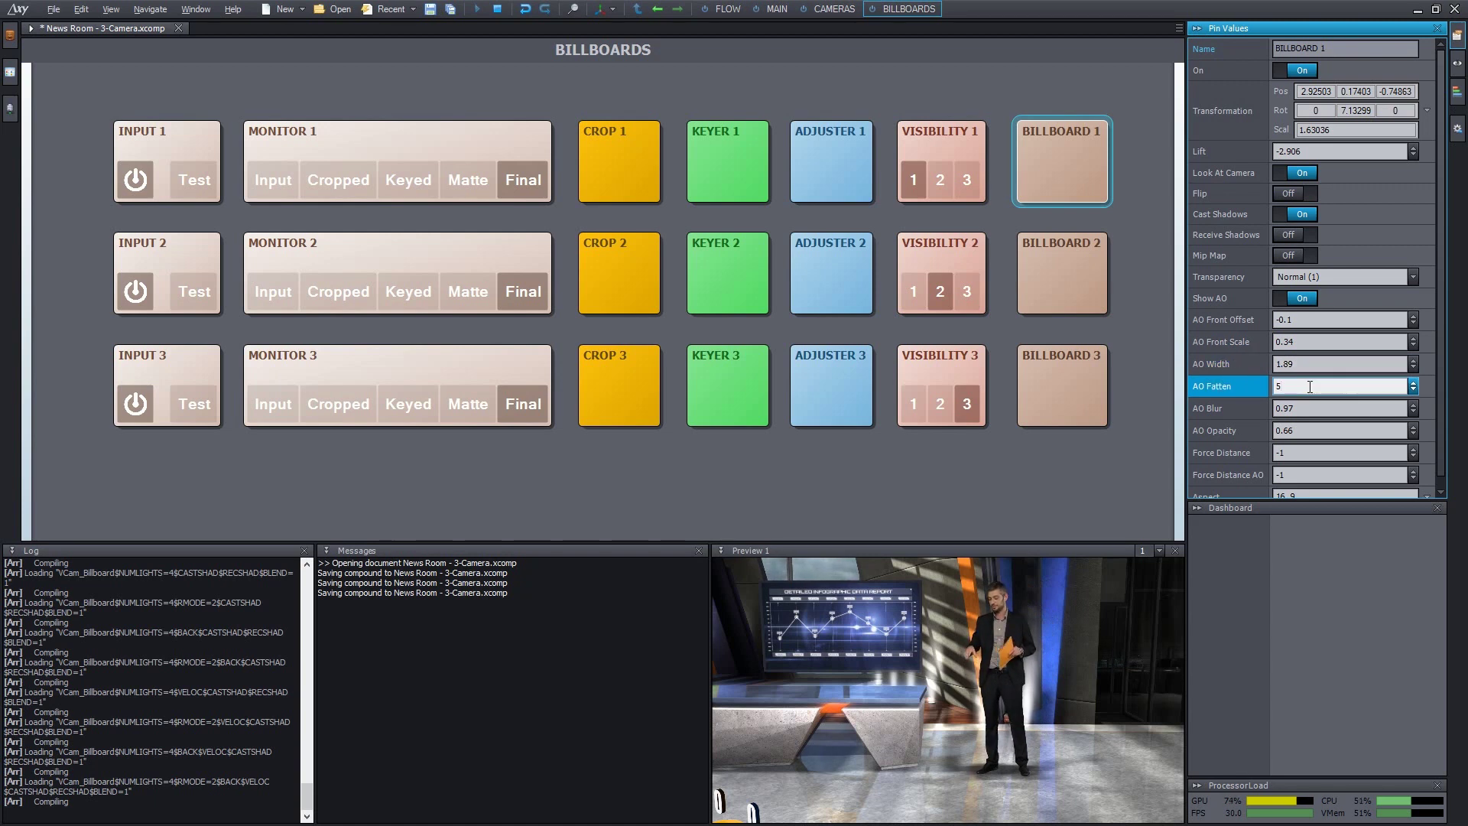
key(Up)
key(Up)
key(Up)
key(Up)
key(Up)
key(Up)
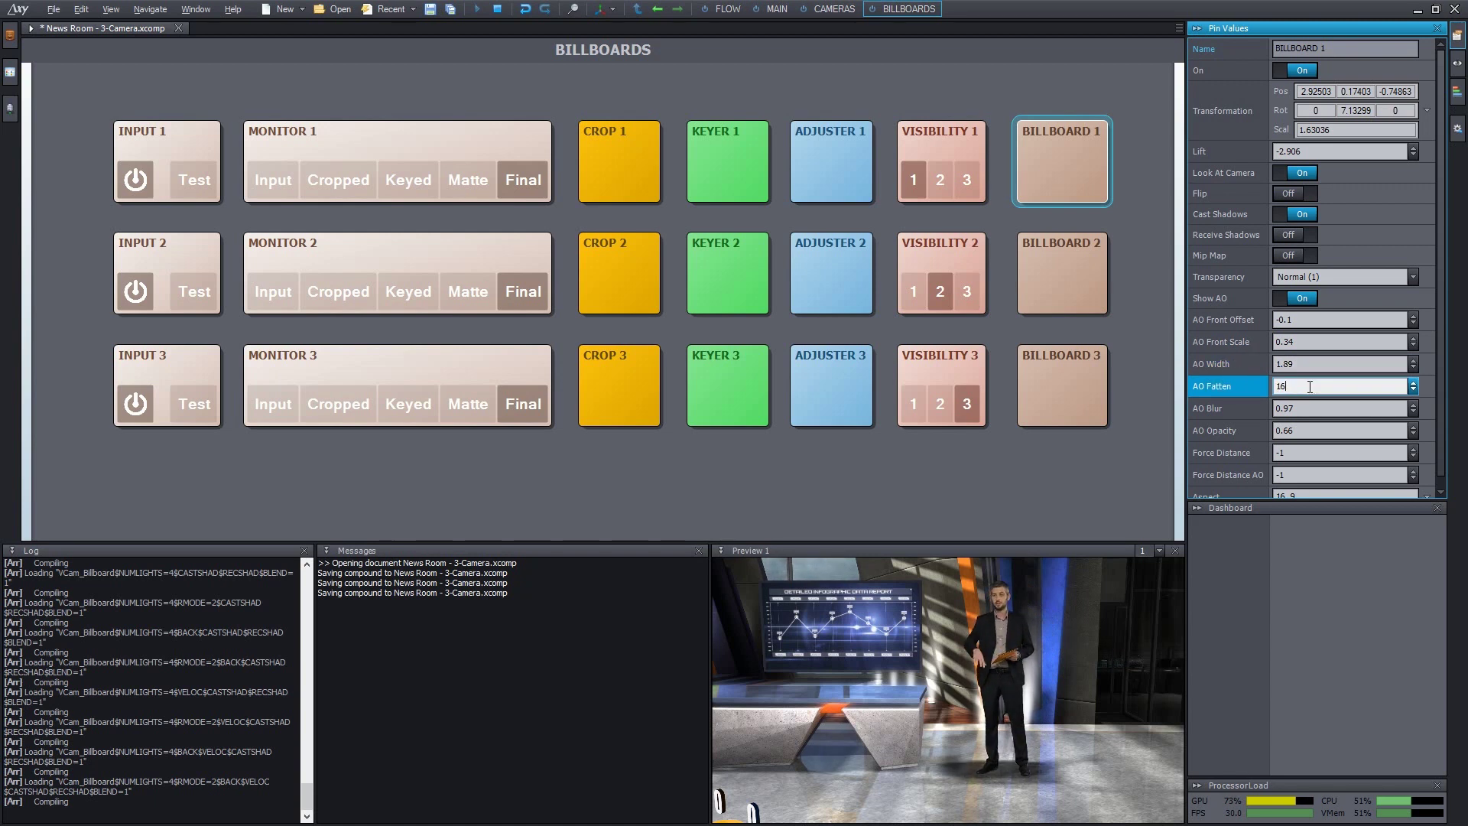
key(Down)
key(Down)
key(Down)
key(Down)
key(Down)
key(Down)
key(Down)
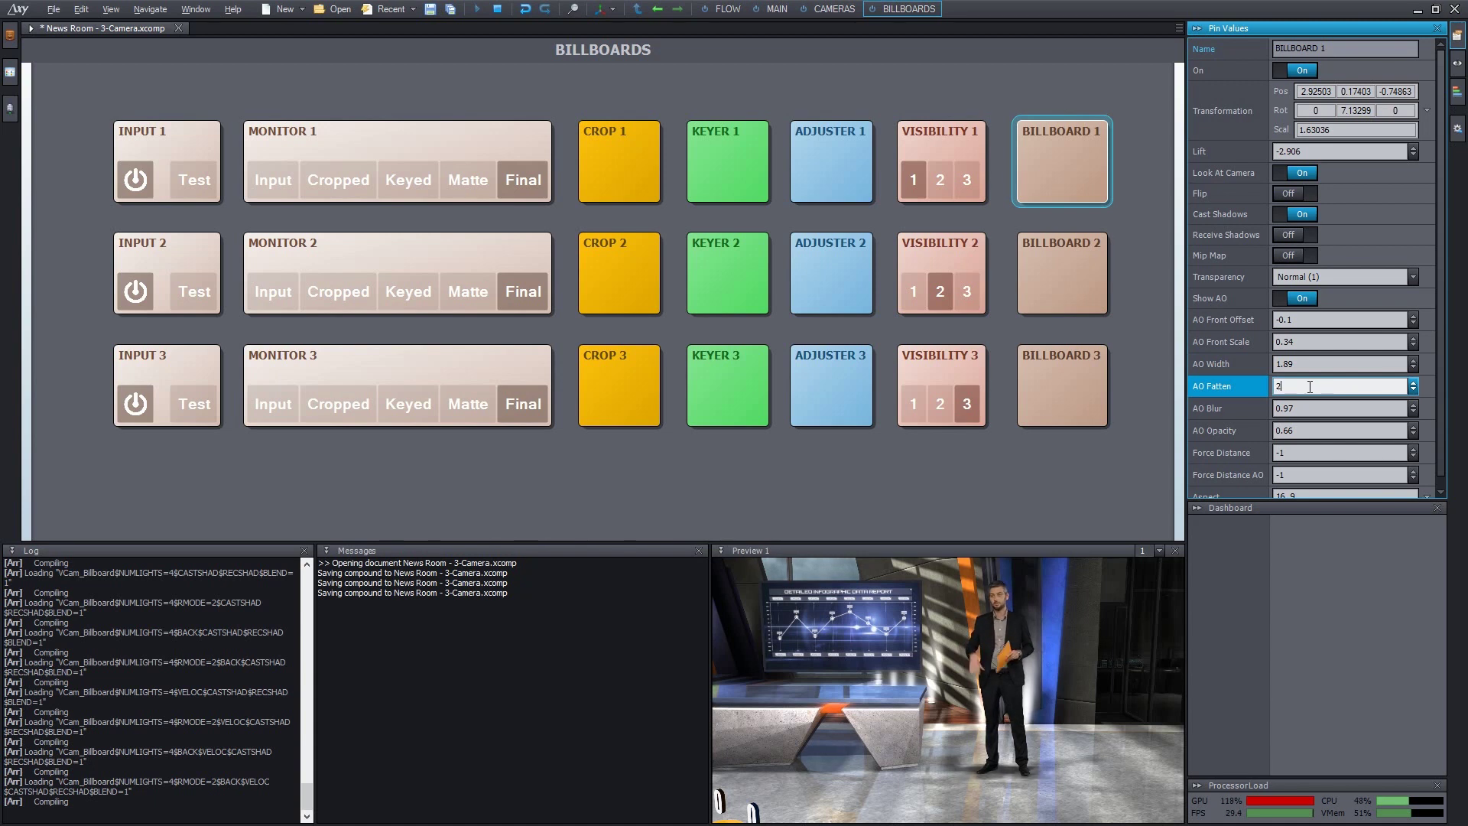
key(Up)
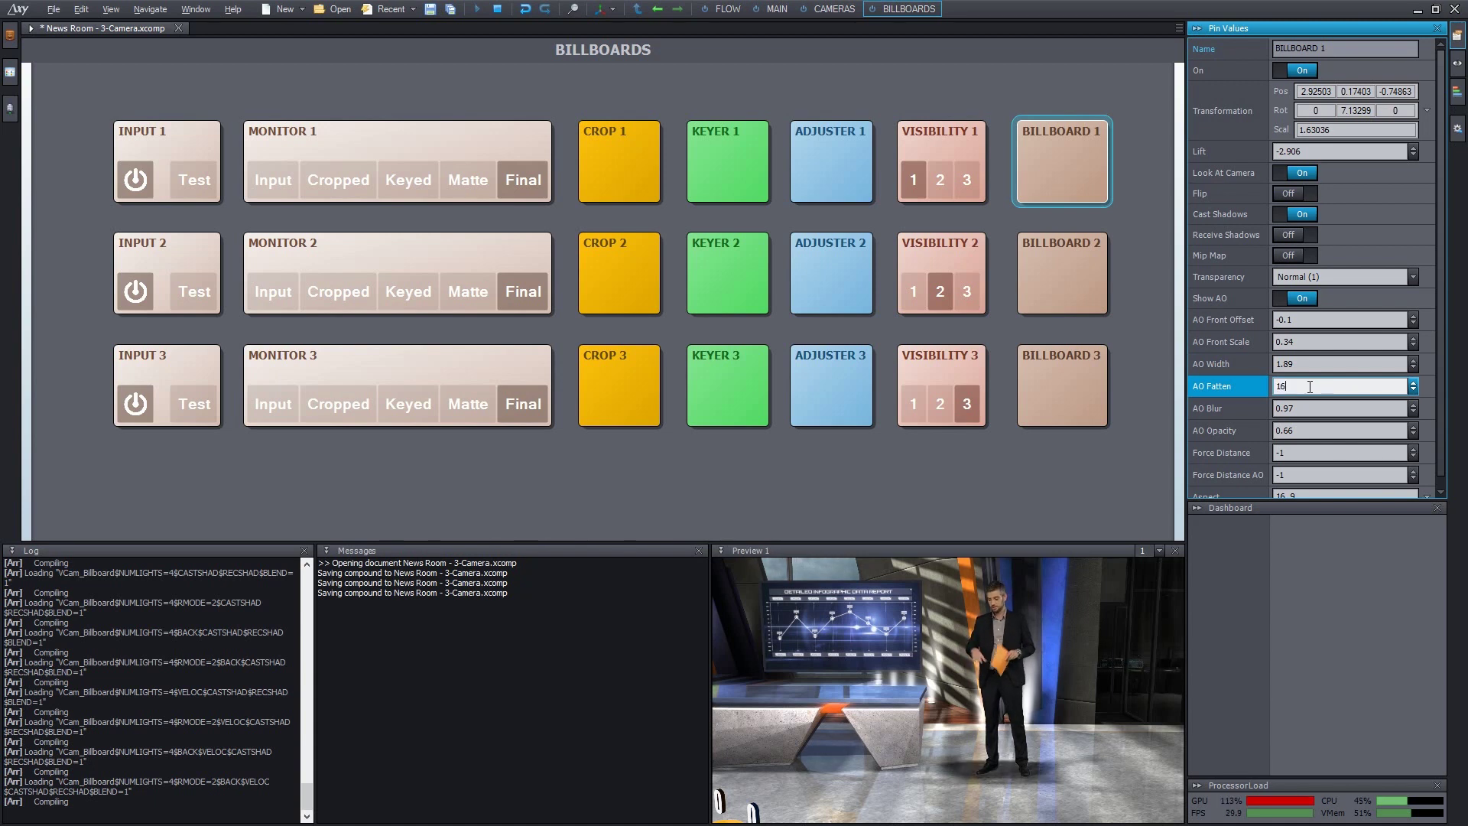
Step: Try lowering the AO Blur of BILLBOARD 1 to 0.09 to sharpen the contact shadow
click(1304, 407)
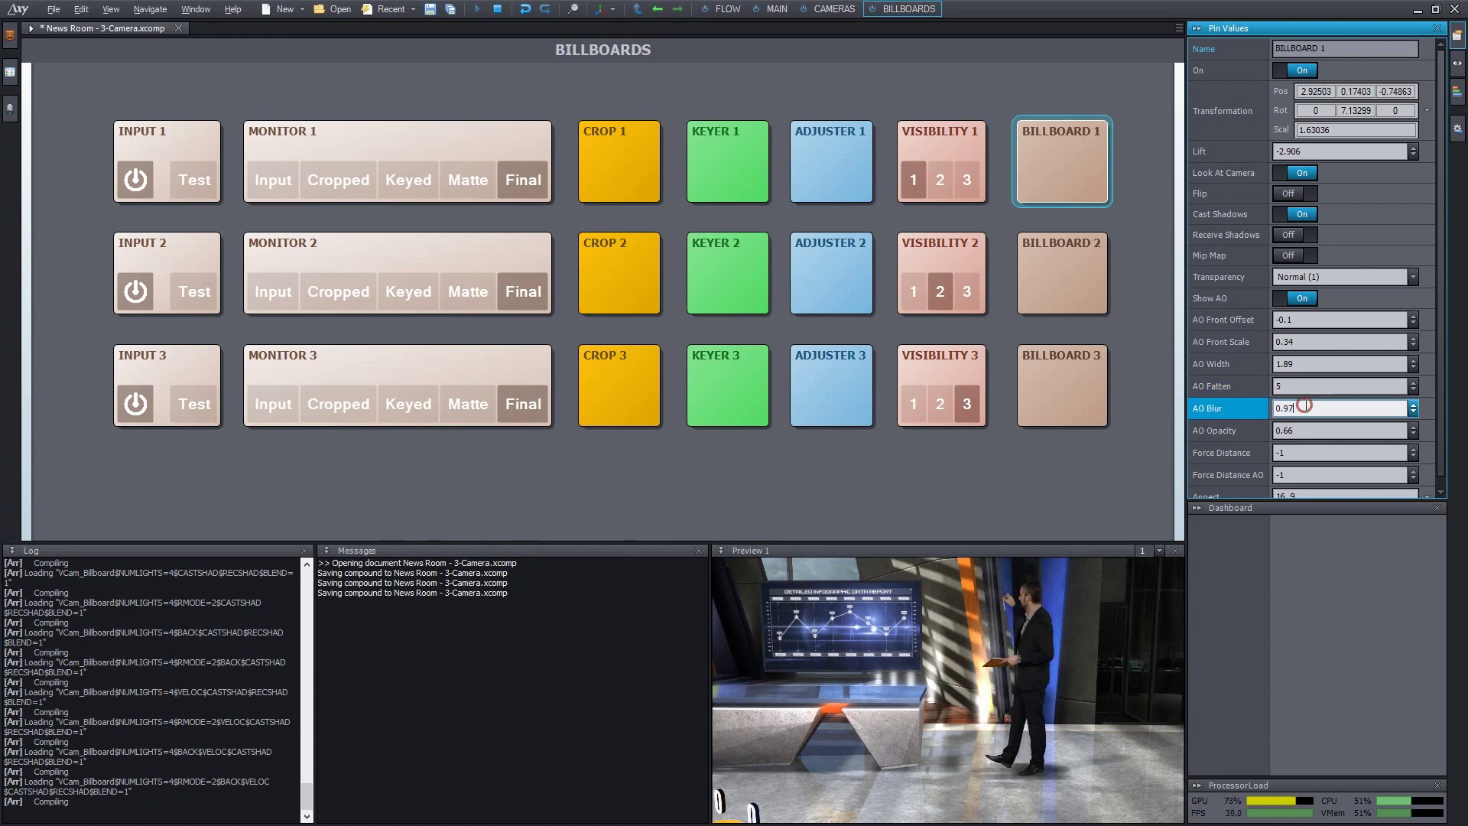
key(Down)
key(Down)
key(Down)
drag(1281, 416, 1282, 707)
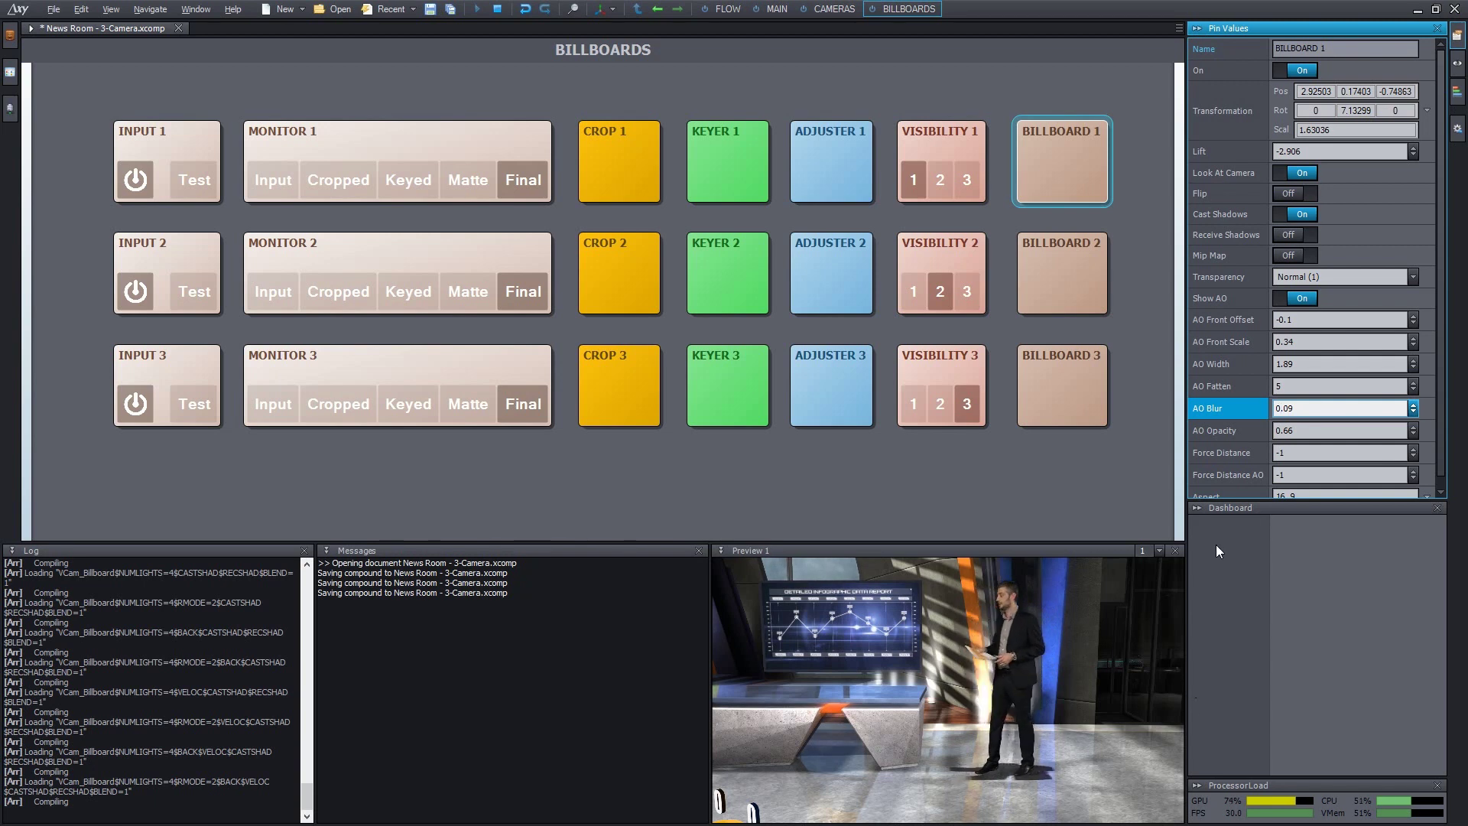
Step: Raise the AO Blur of BILLBOARD 1 to 1.01
click(1305, 408)
key(Up)
key(Up)
key(Up)
key(Up)
key(Up)
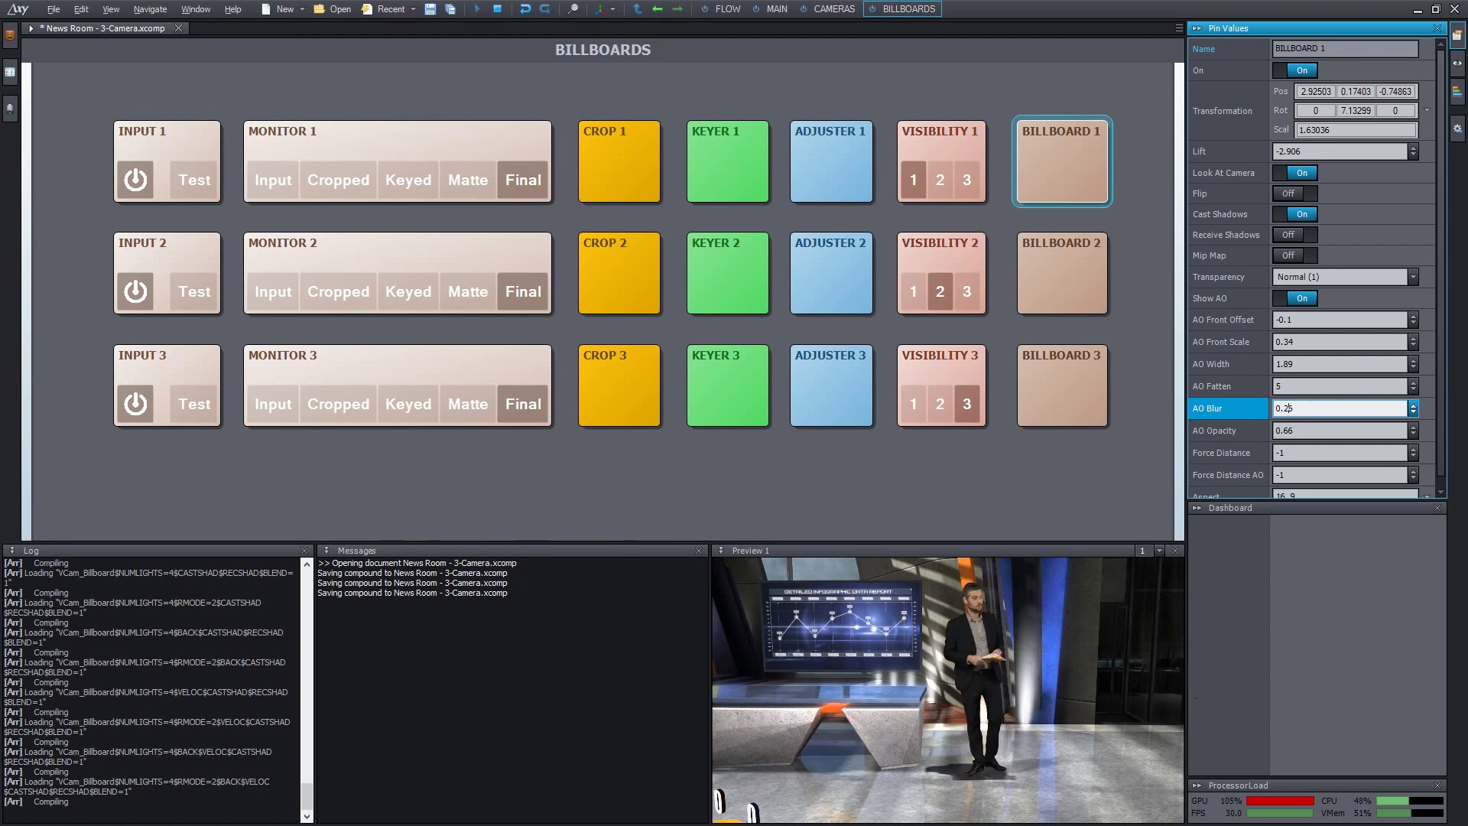
key(Left)
key(Up)
key(Up)
key(Up)
key(Up)
key(Up)
key(Up)
key(Up)
key(Up)
key(Up)
key(Up)
key(Up)
key(Up)
key(Up)
key(Up)
key(Up)
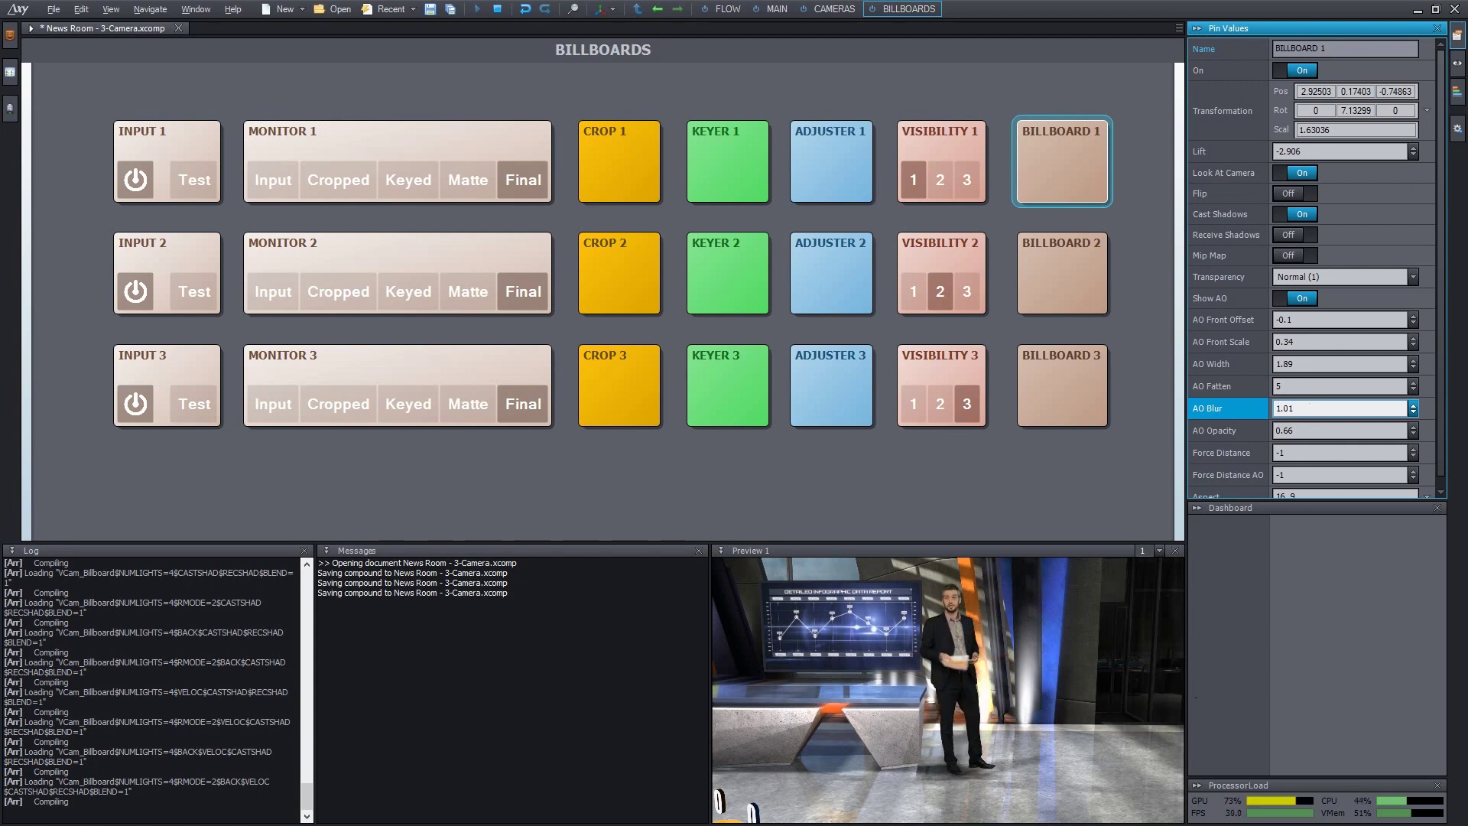
Step: Try lower and higher AO Opacity values on BILLBOARD 1, from 0.55 up to 1.37
scroll(1360, 433, down, 1)
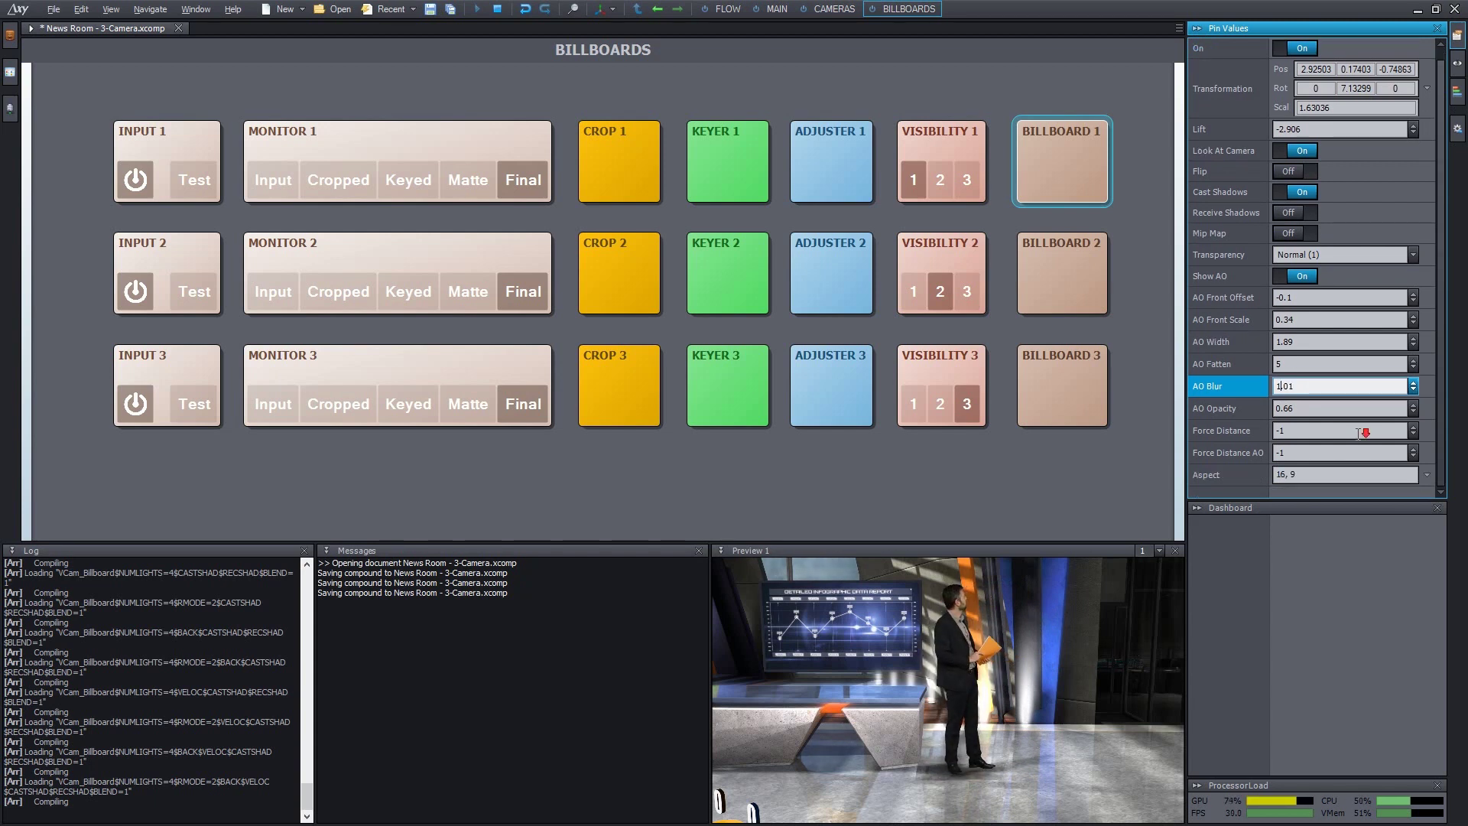
click(1310, 409)
key(Down)
key(Down)
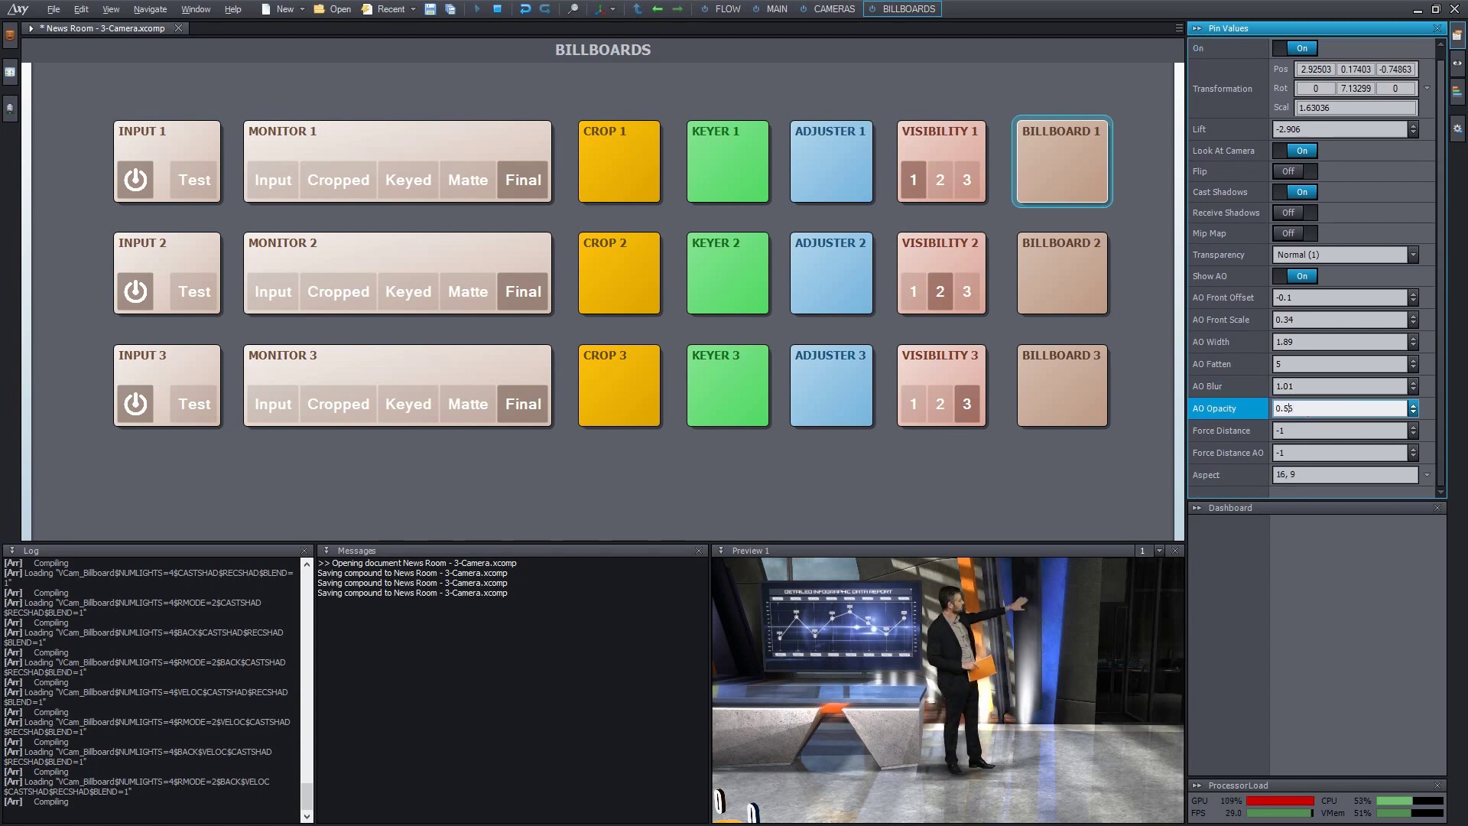
key(Left)
key(Down)
key(Down)
key(Down)
key(Up)
key(Up)
key(Up)
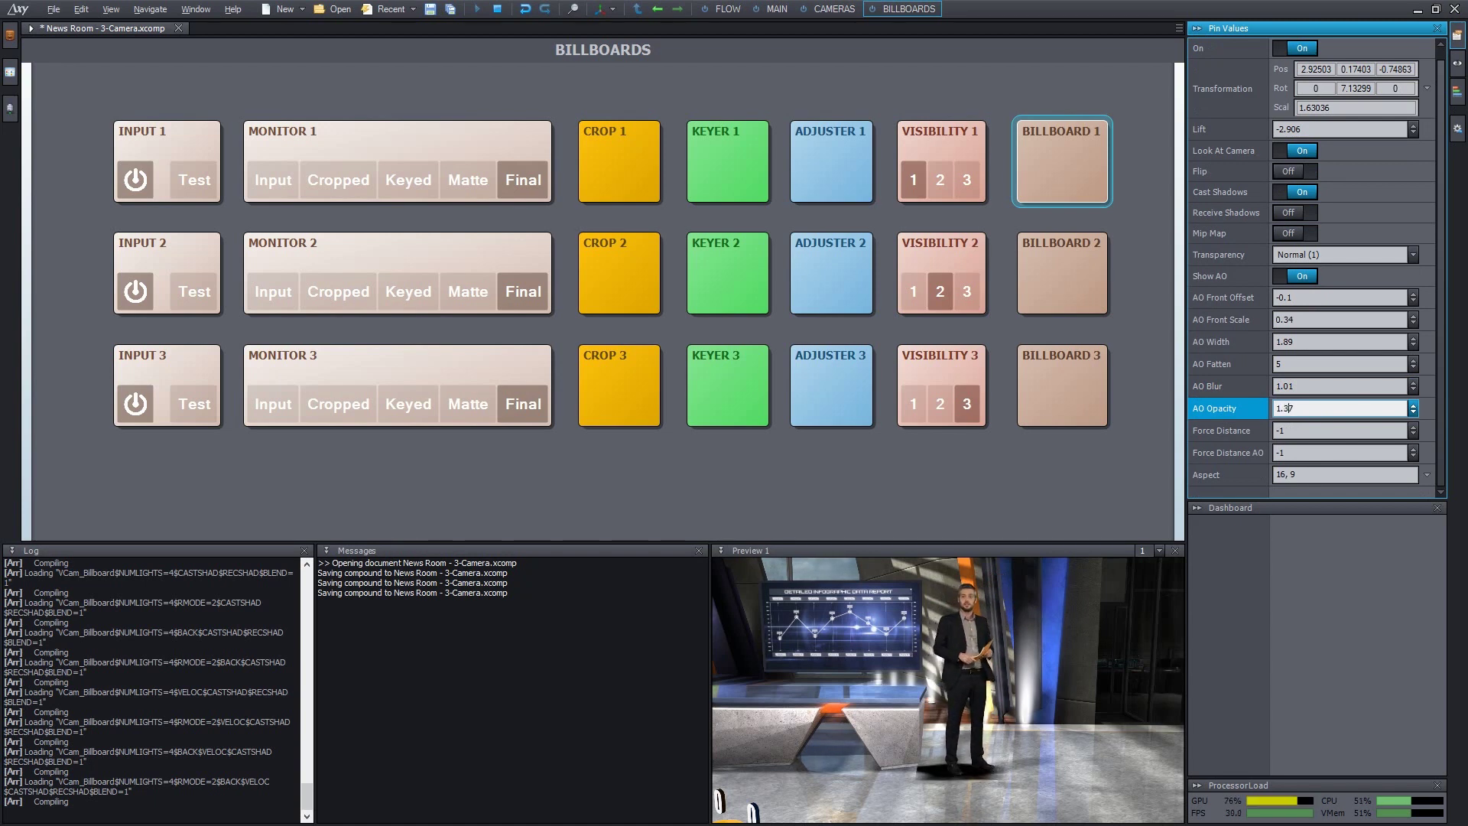
key(Up)
key(Left)
key(Up)
key(Up)
key(Up)
key(Up)
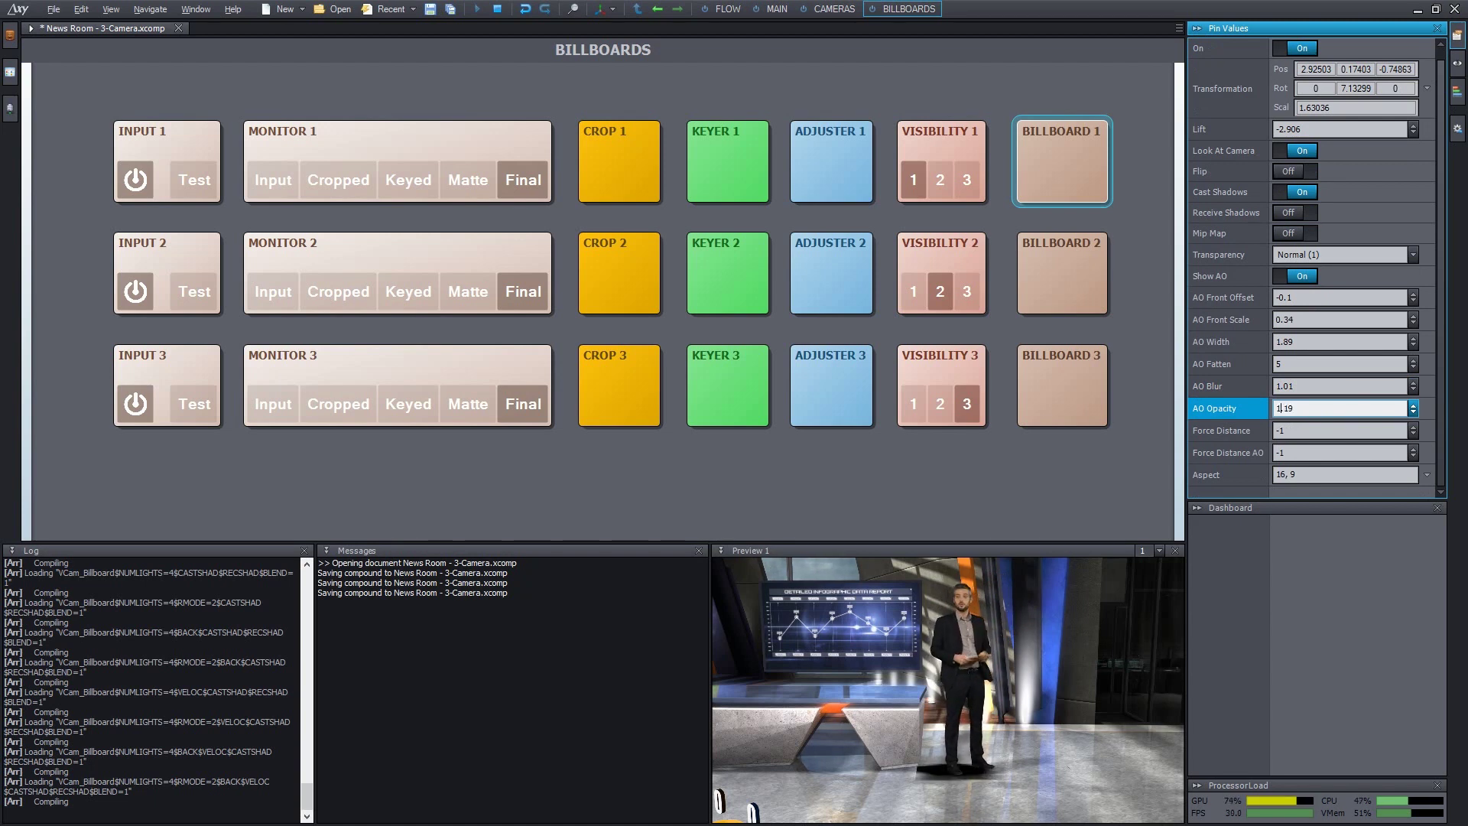
Step: Set the AO Opacity of BILLBOARD 1 to 0.6
key(Right)
key(Up)
key(Left)
key(Down)
key(Down)
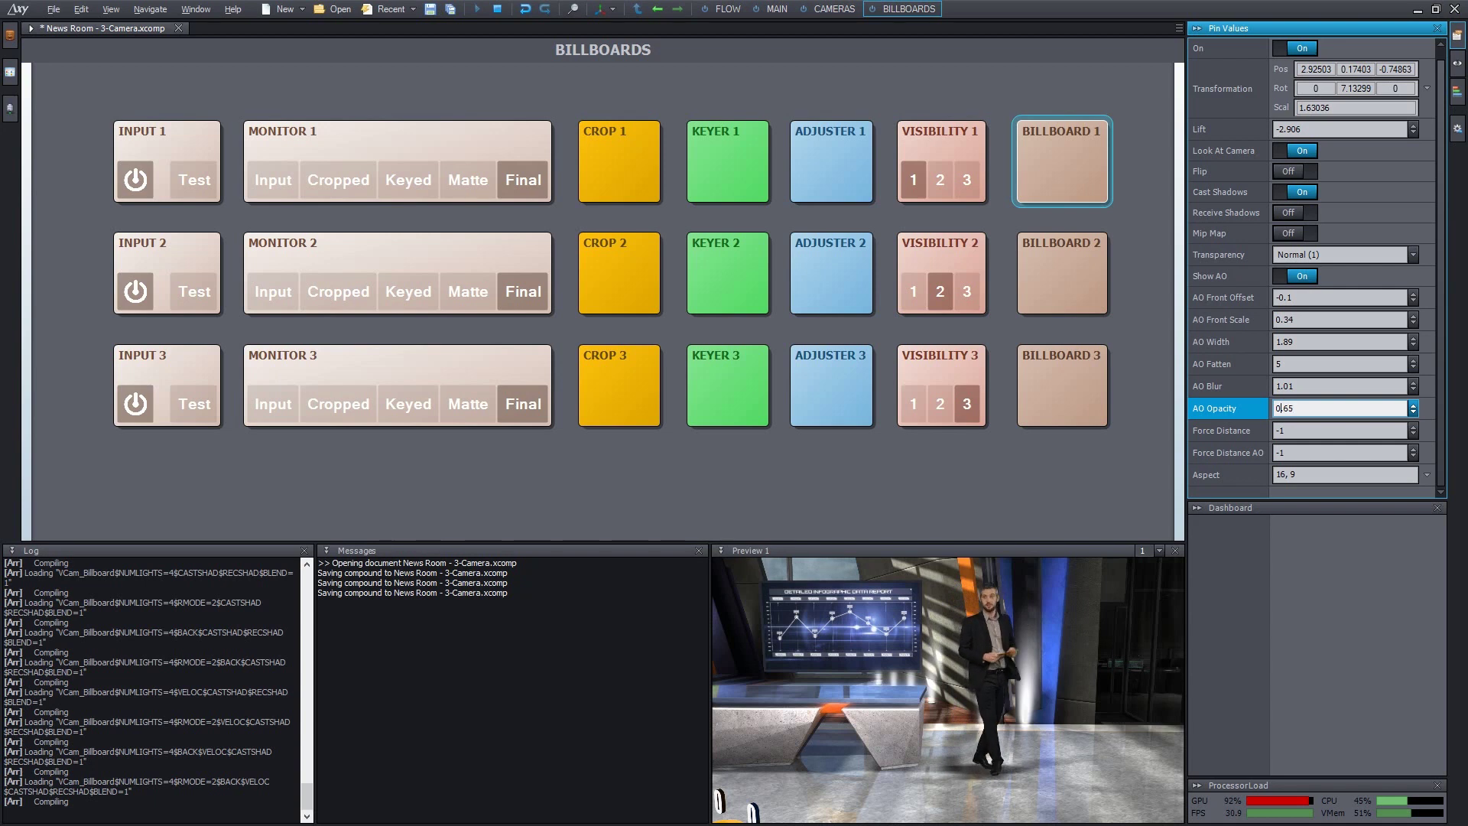
key(Down)
key(Down)
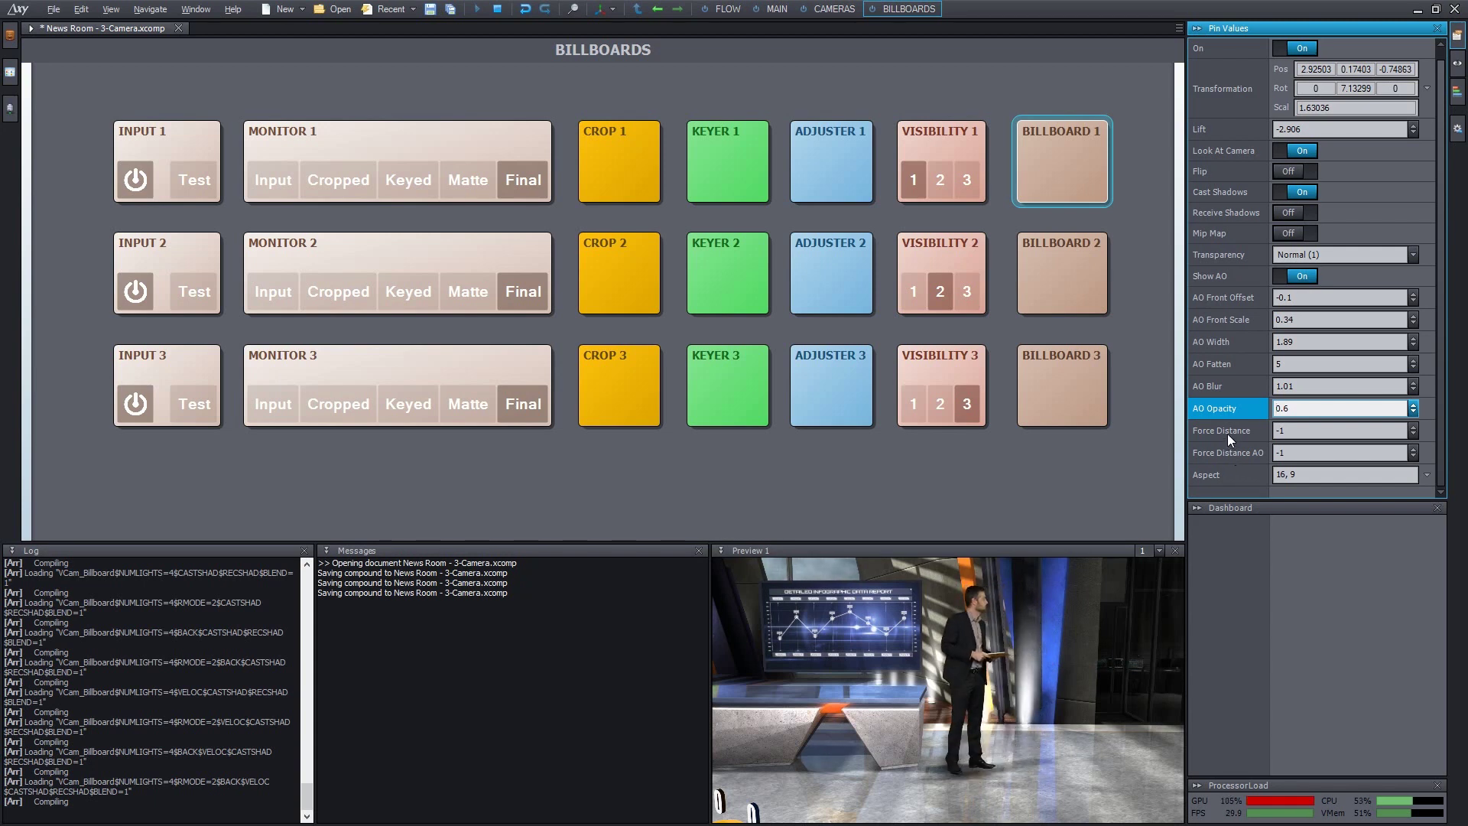
key(Return)
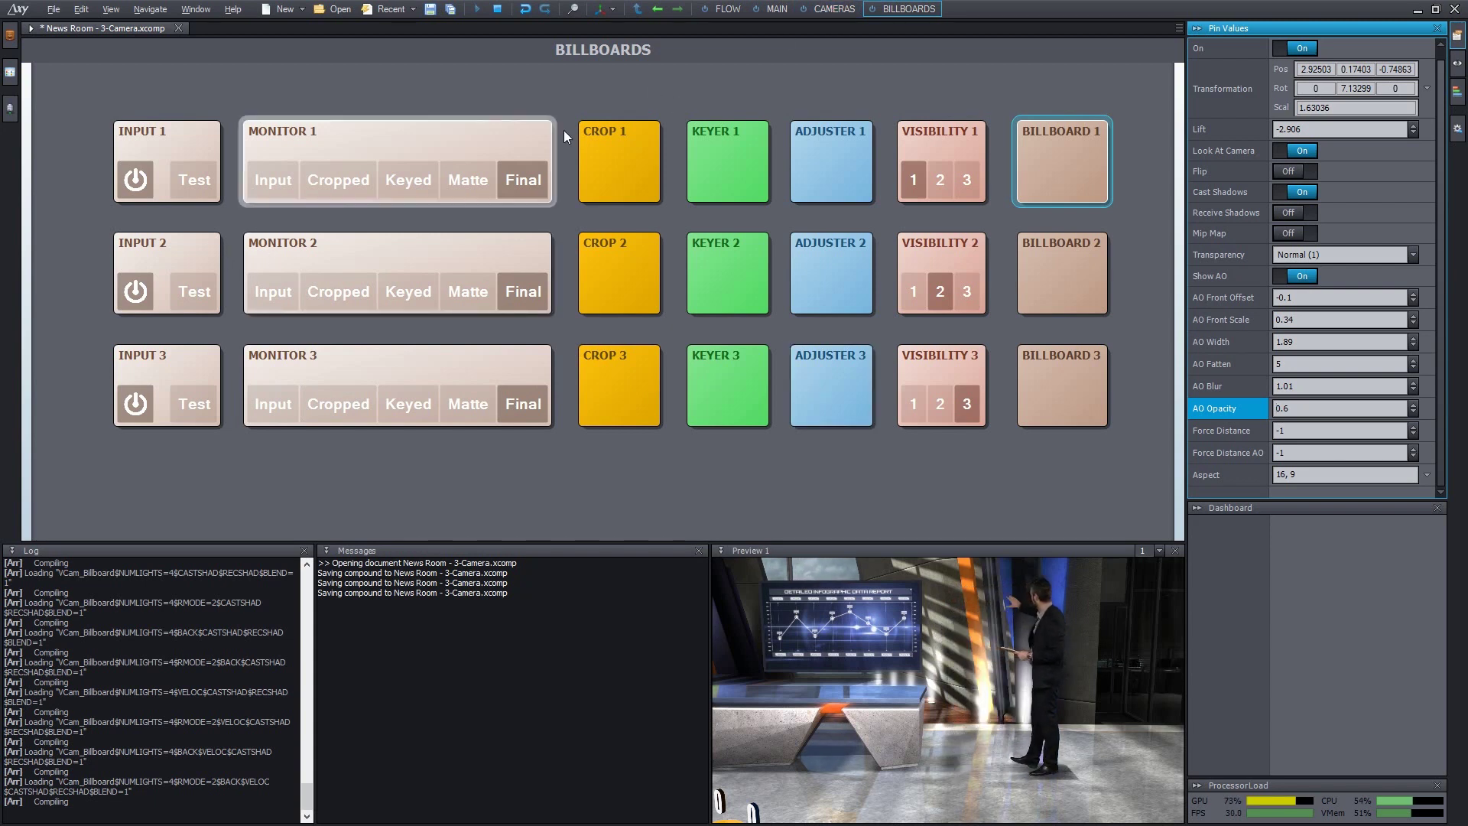
Step: Go to the CAMERAS control board and select CAM 2 as the active camera
click(186, 250)
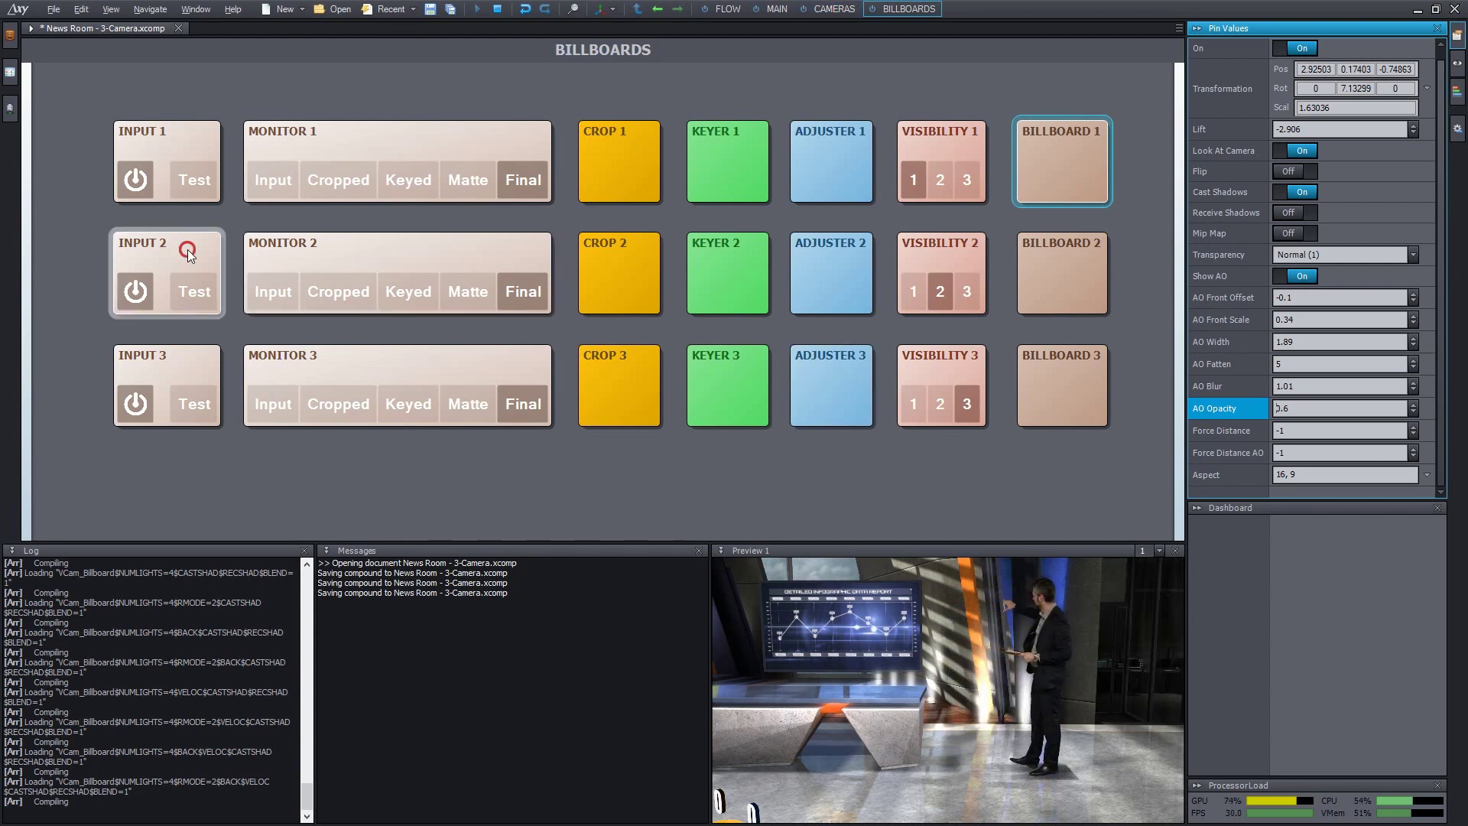
click(832, 11)
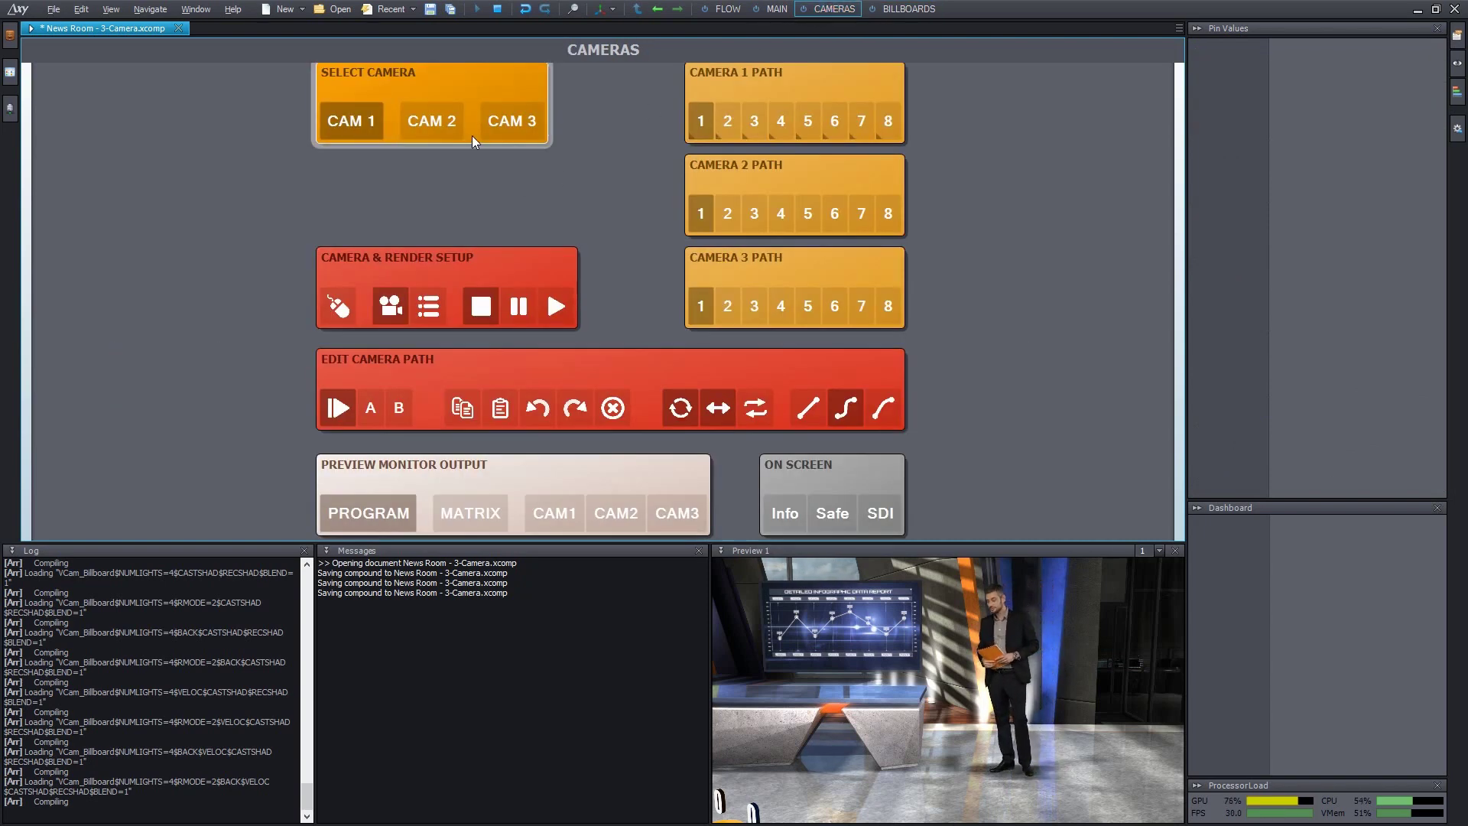
click(432, 123)
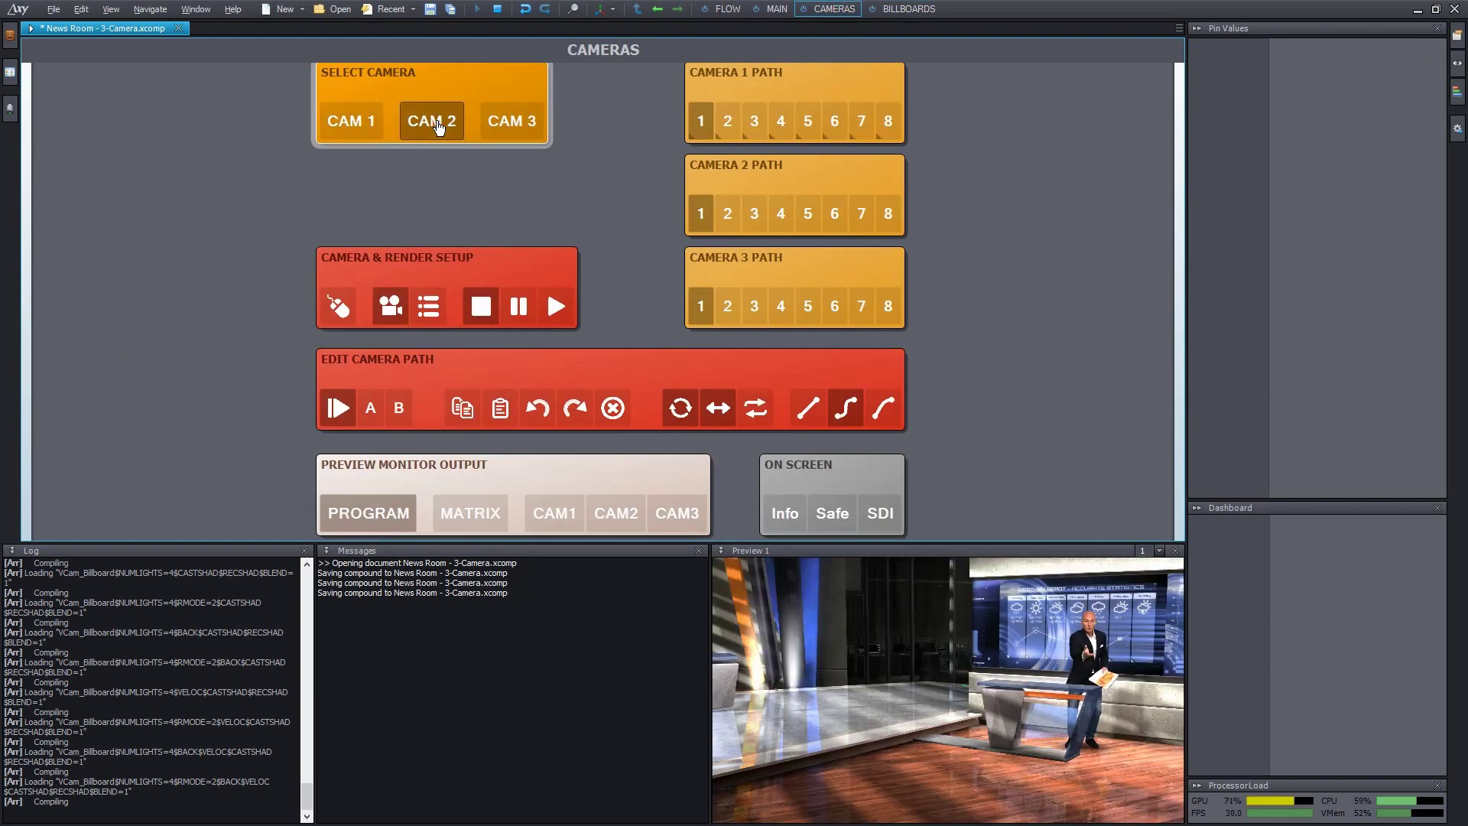
Step: Go to the BILLBOARDS control board and check MONITOR 2 in its Input, Cropped, Keyed and Matte stages, returning it to Final
click(907, 11)
click(334, 290)
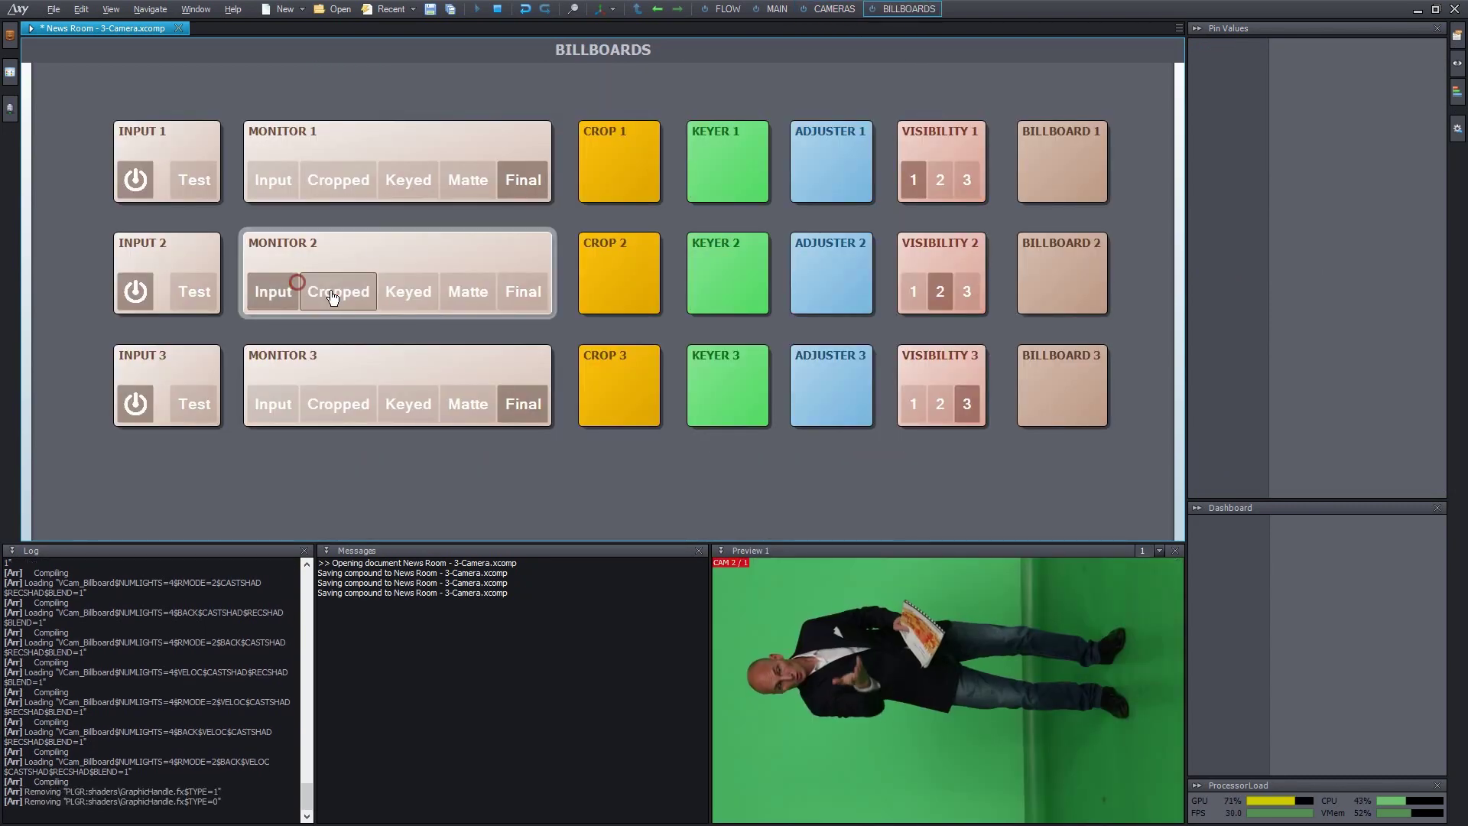
click(420, 300)
click(468, 290)
click(523, 291)
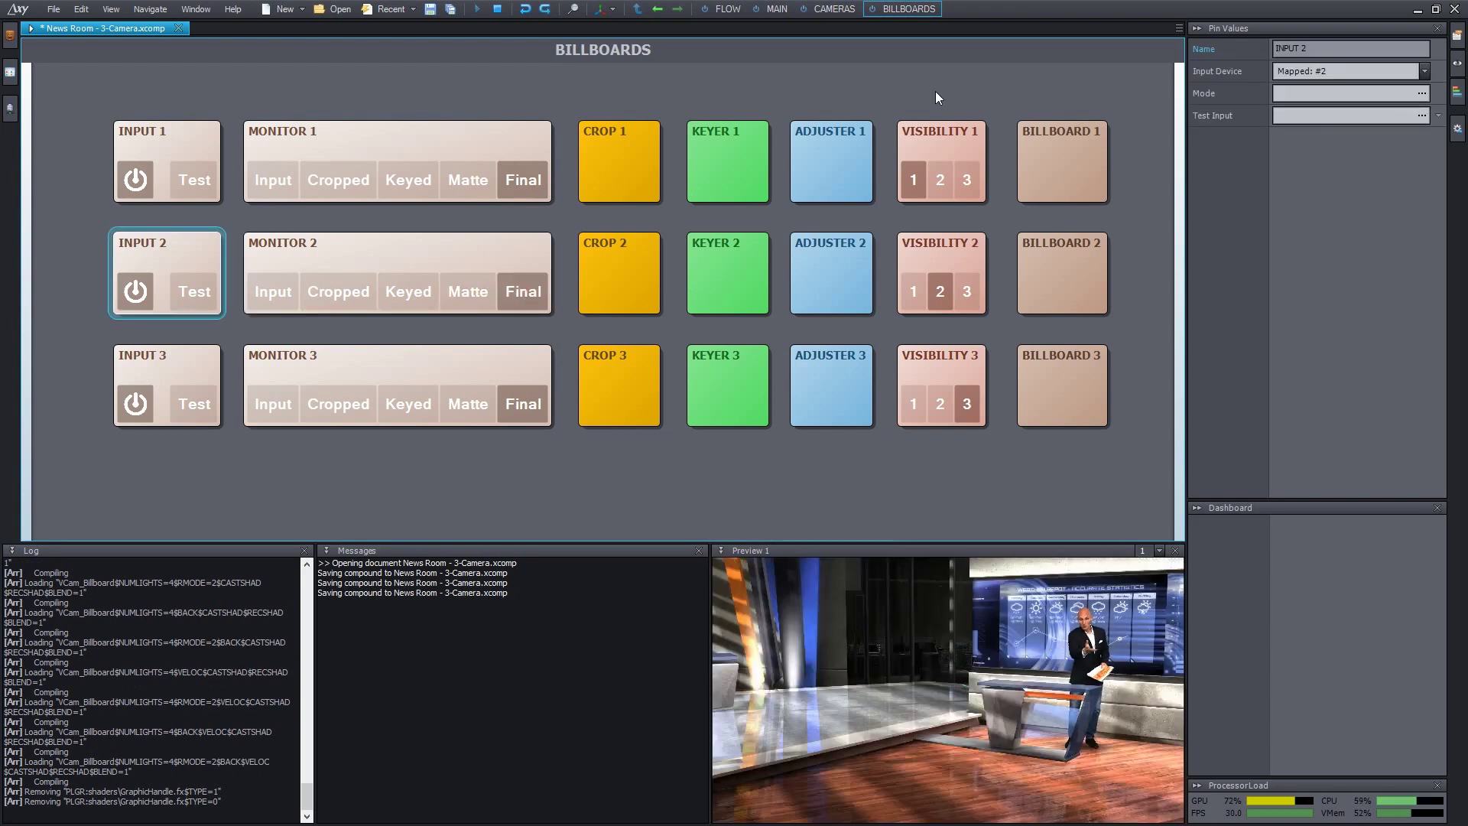
Step: Copy the settings of KEYER 1 onto KEYER 2 and save the compound
click(719, 159)
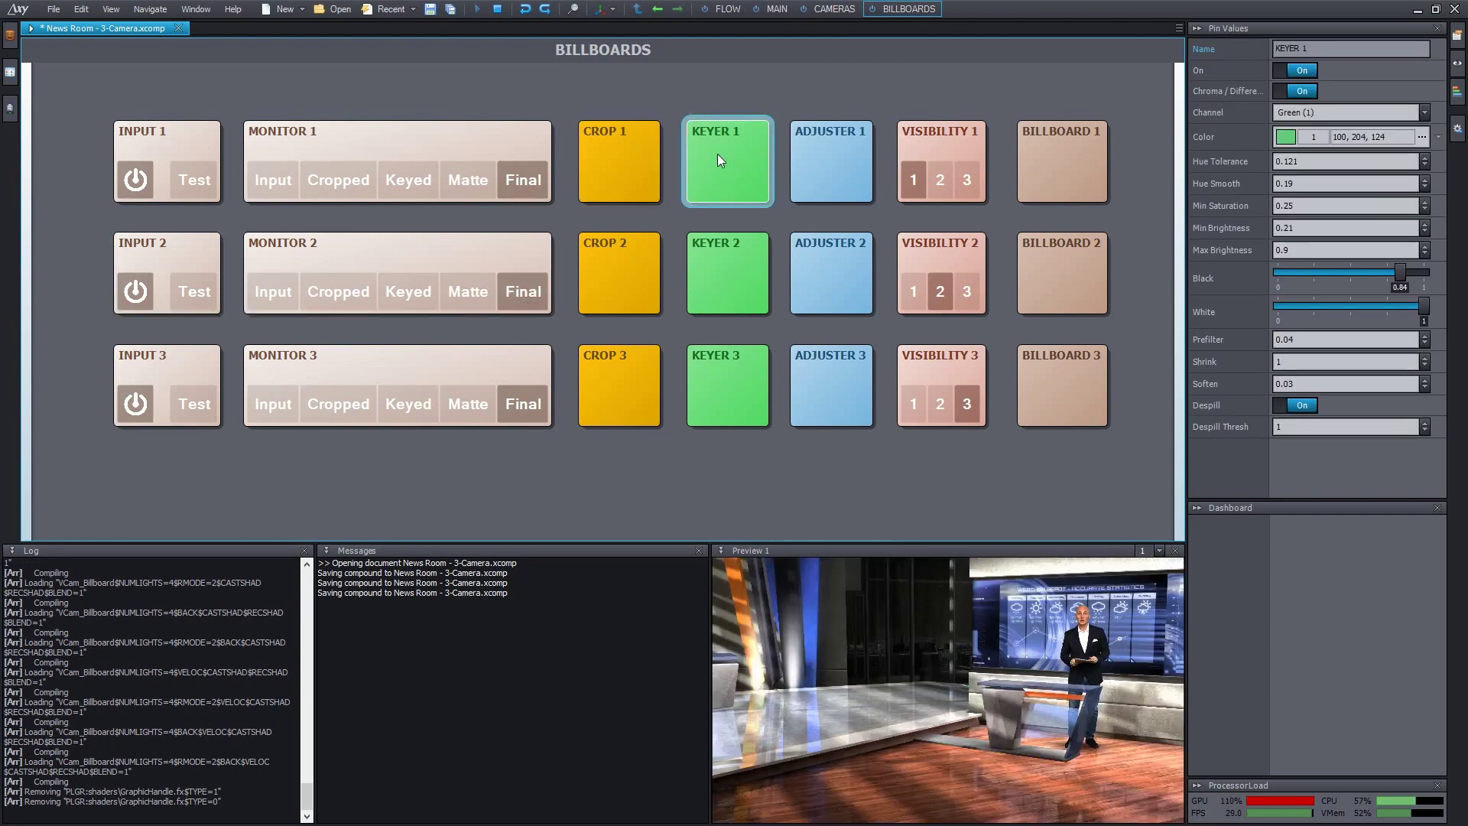
right_click(733, 164)
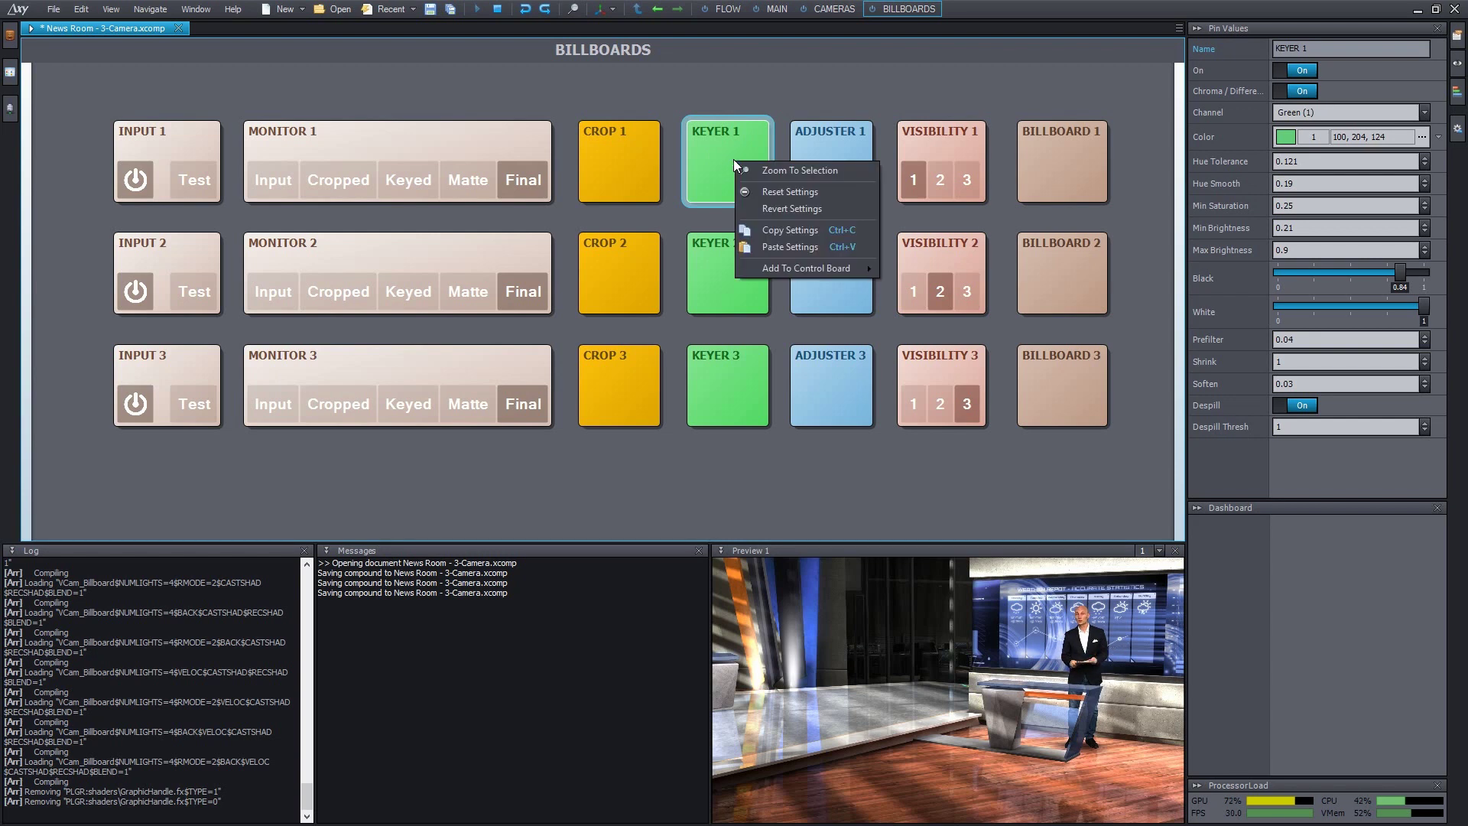
click(810, 231)
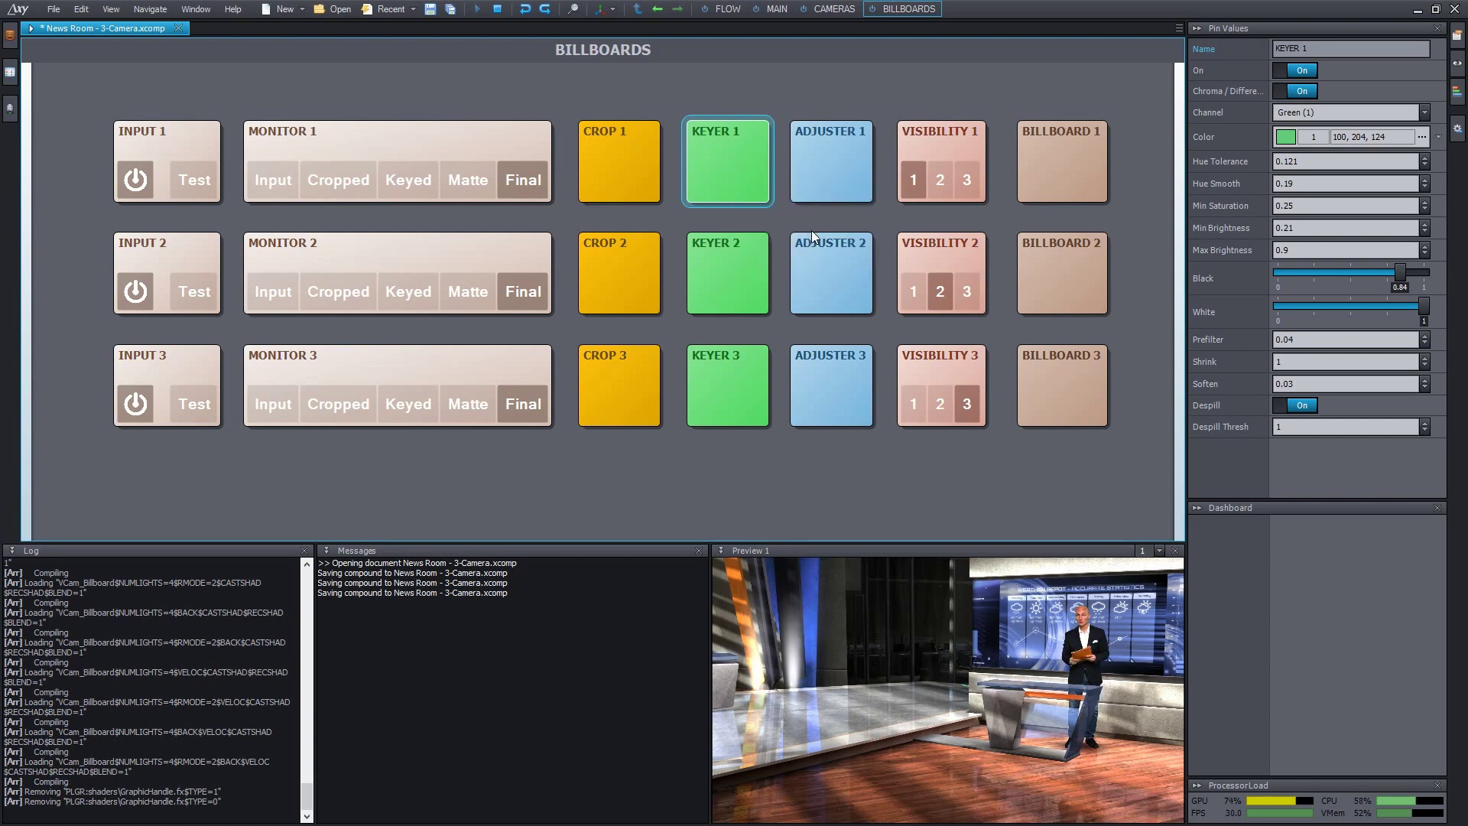
click(736, 273)
right_click(736, 273)
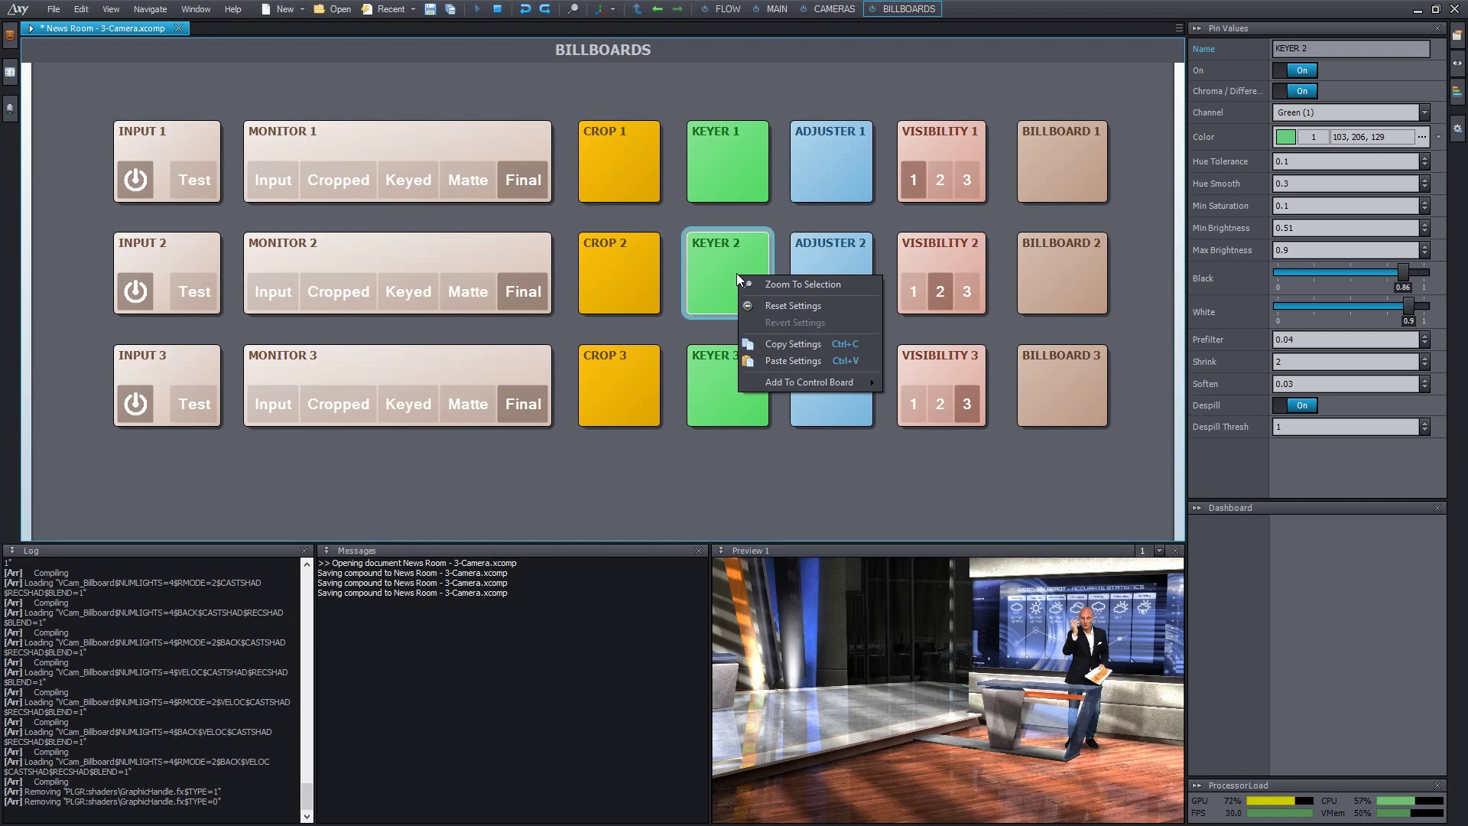
click(813, 364)
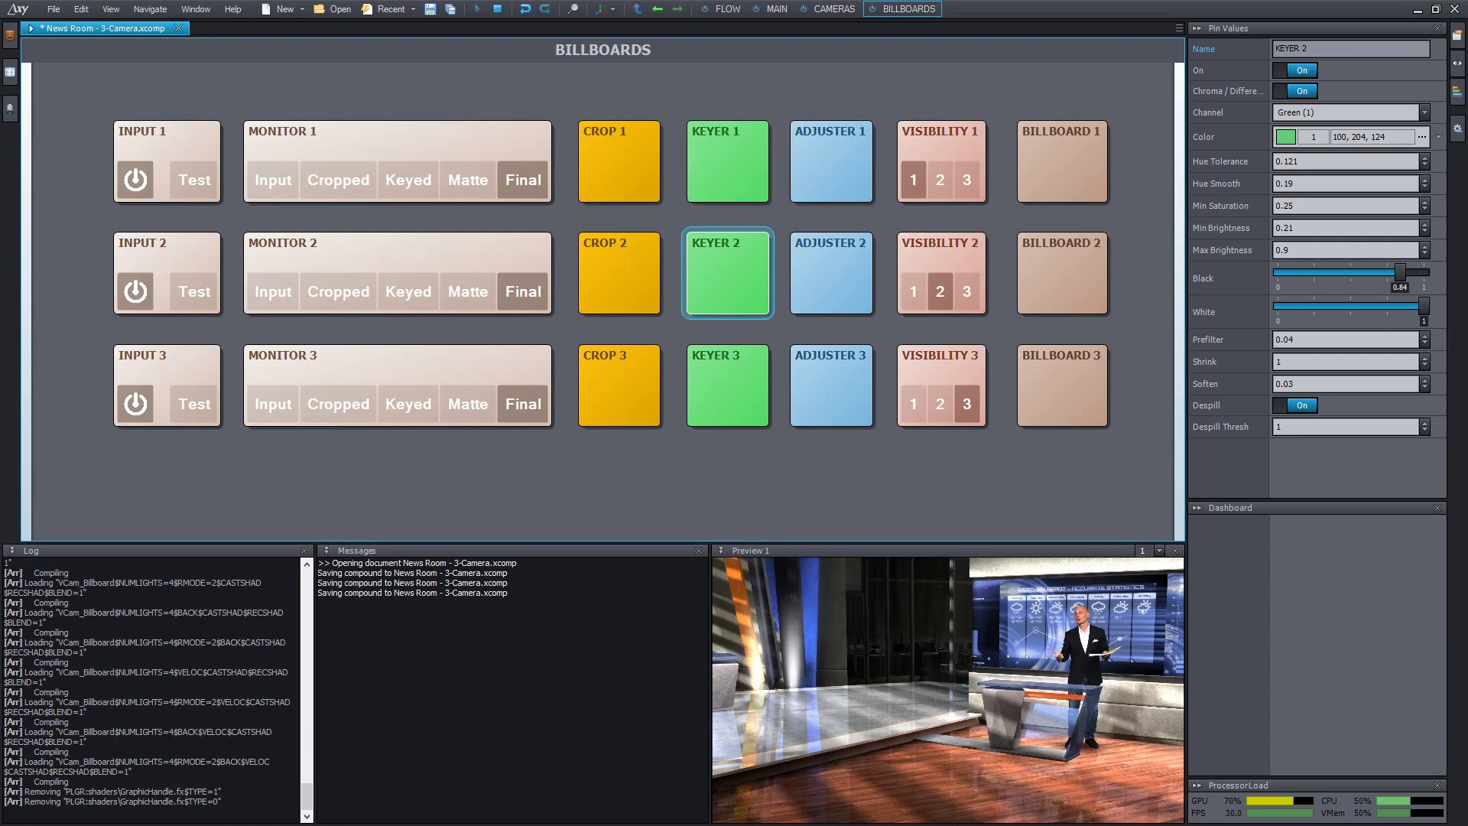
click(55, 10)
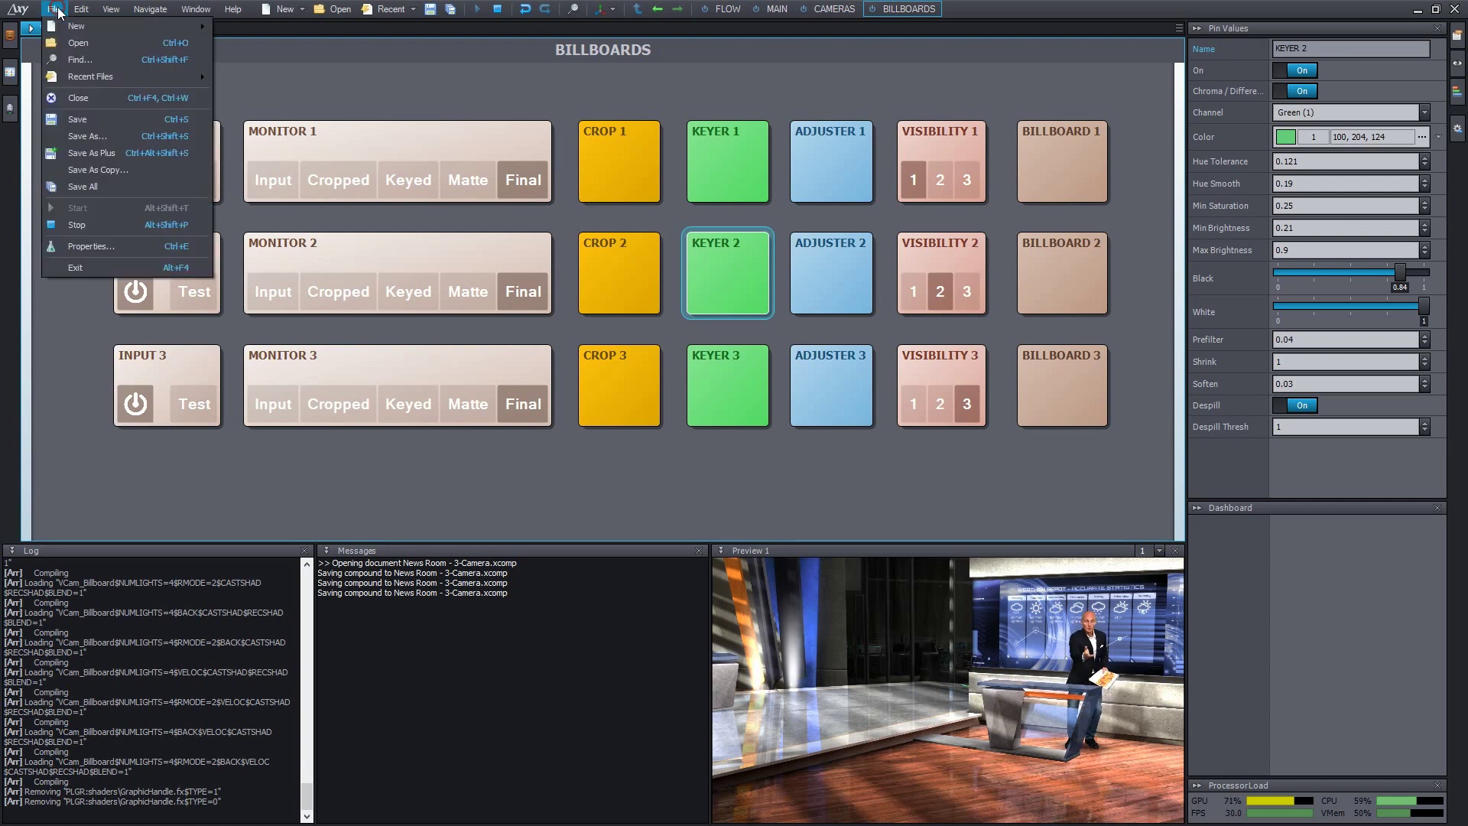
click(98, 123)
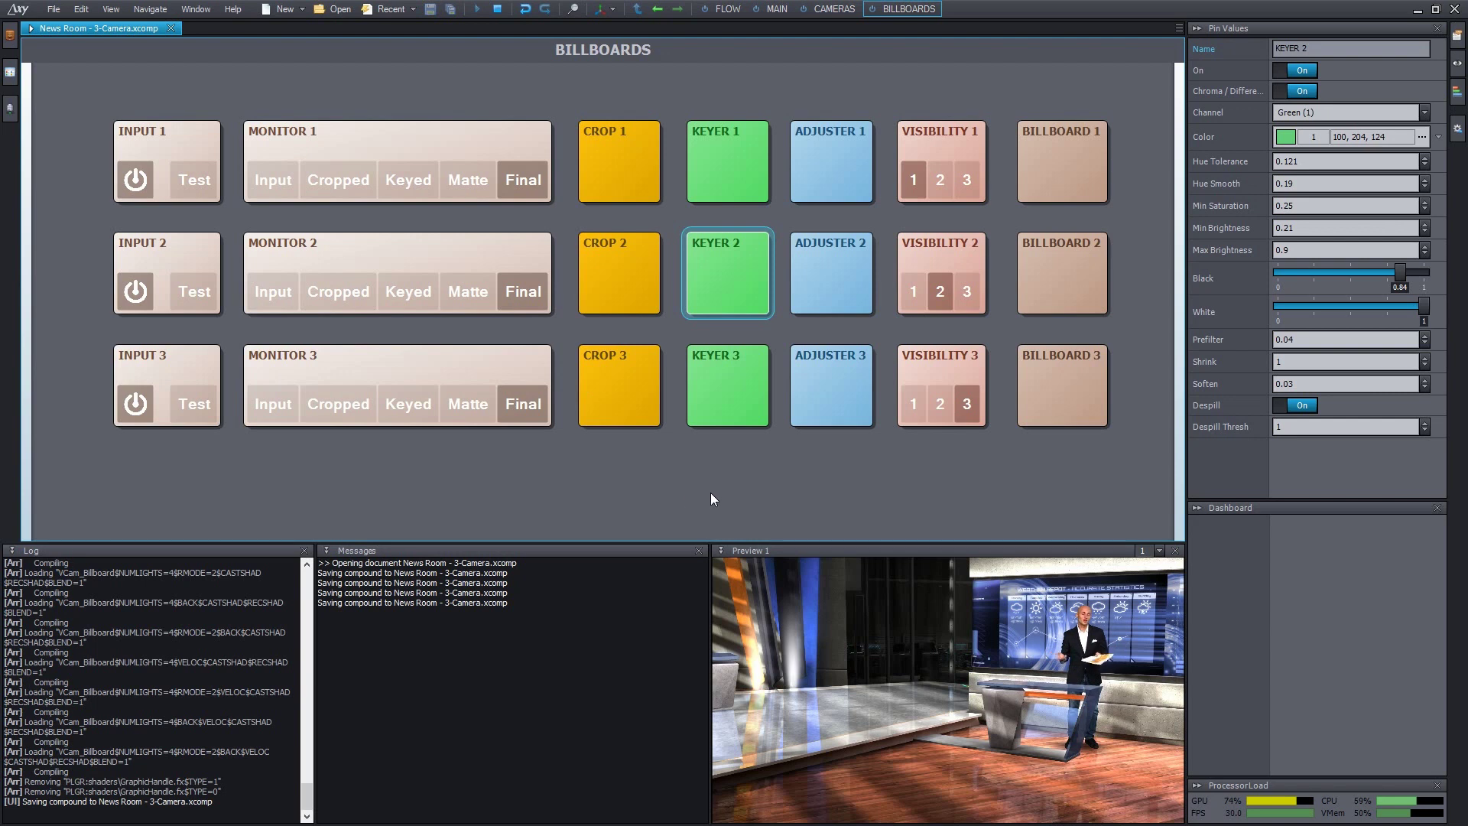
Step: Save the BILLBOARDS control board settings as "test" in the News Room folder of the [Studio] project
right_click(696, 82)
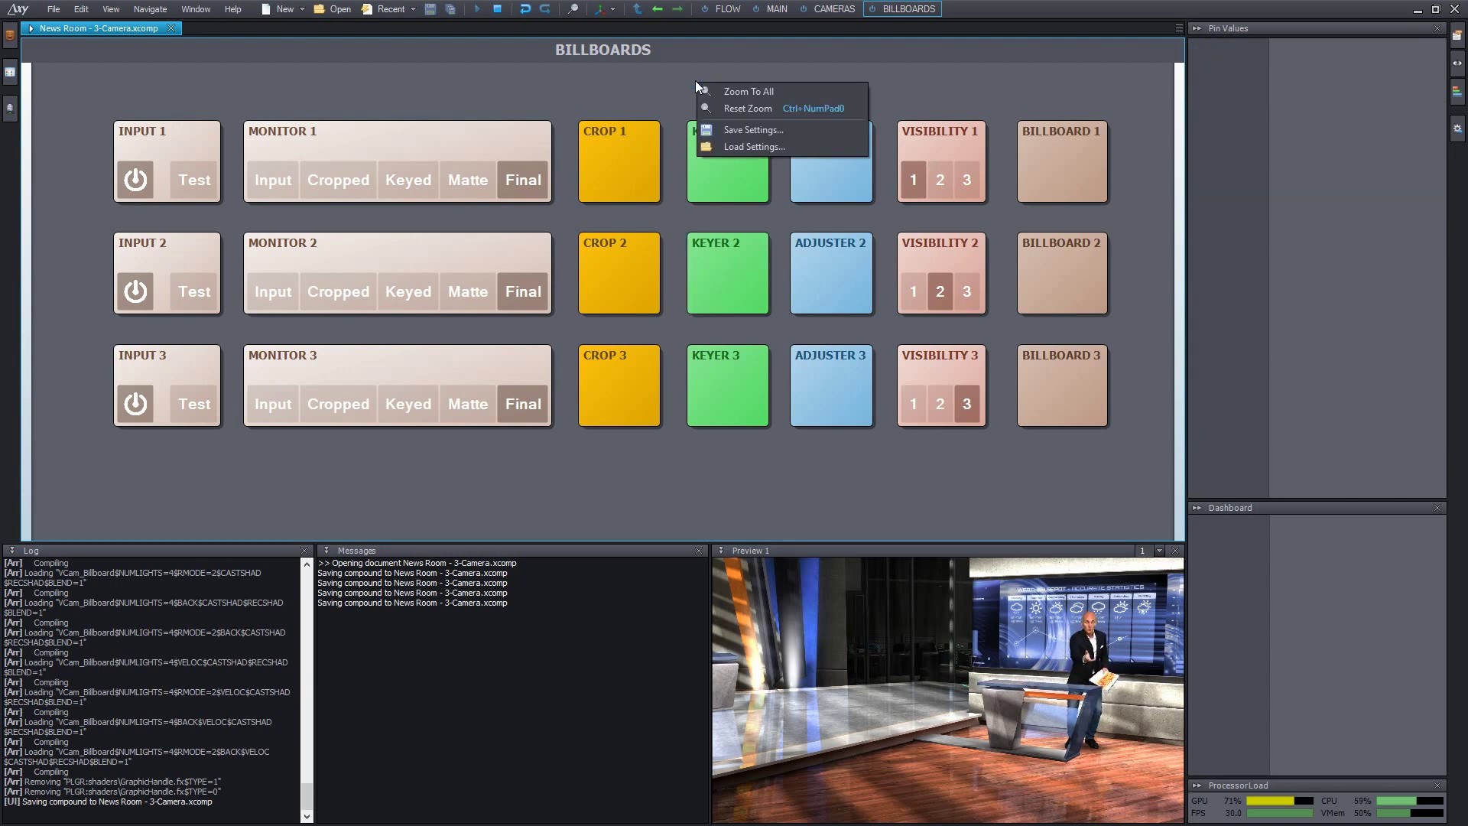
click(786, 131)
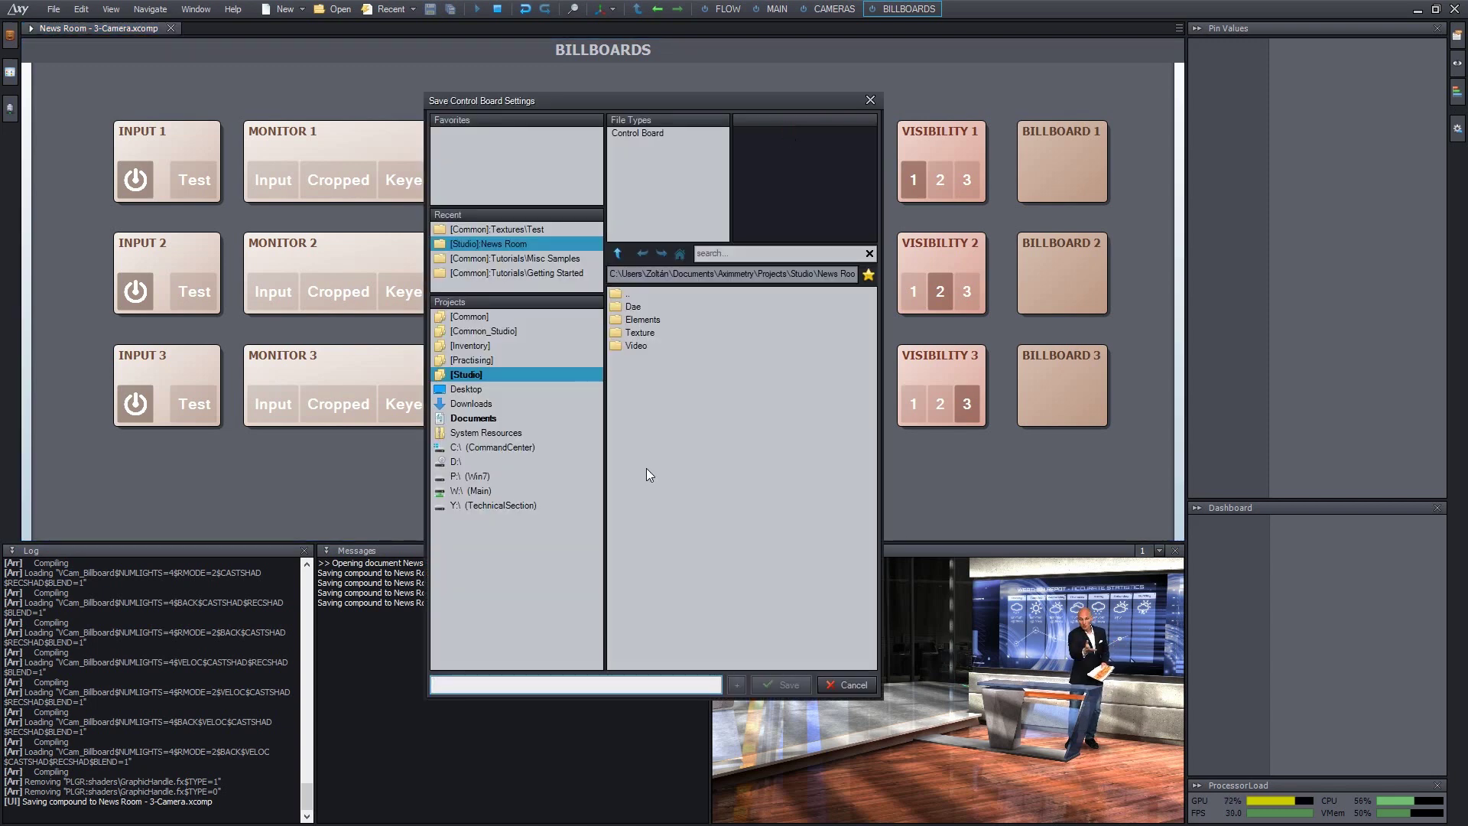
click(478, 391)
click(468, 375)
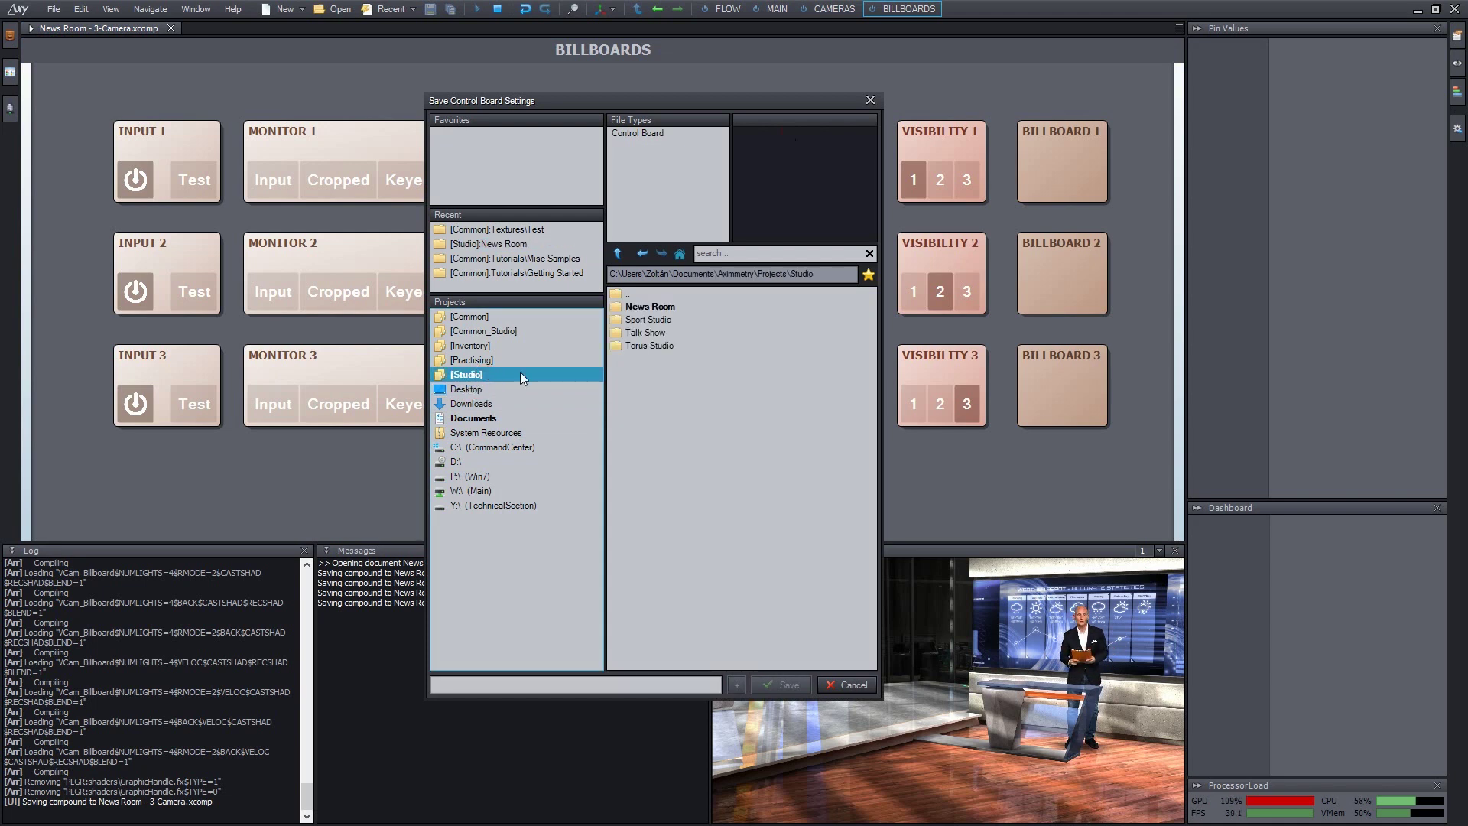
double_click(673, 306)
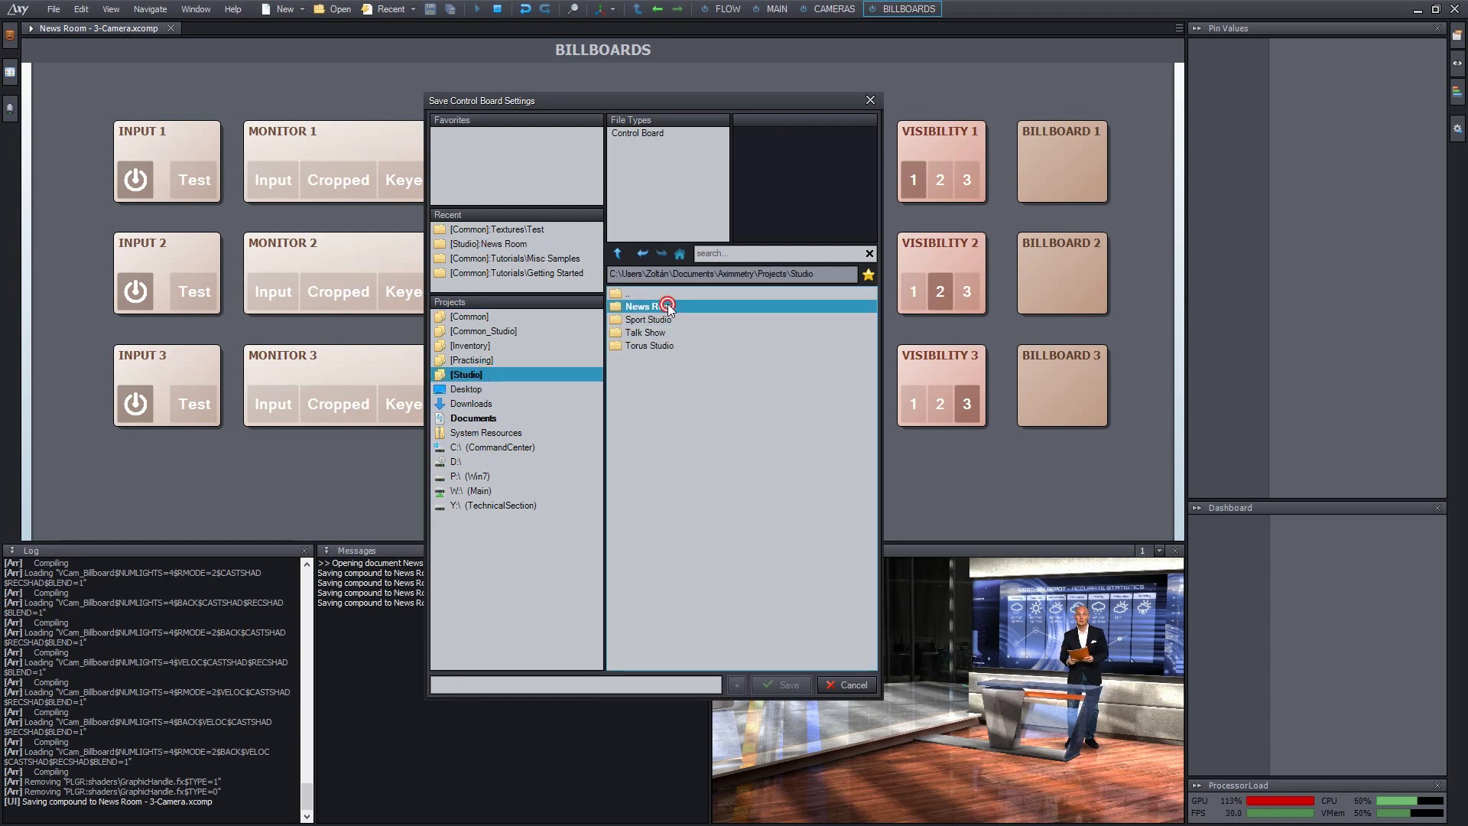
click(664, 683)
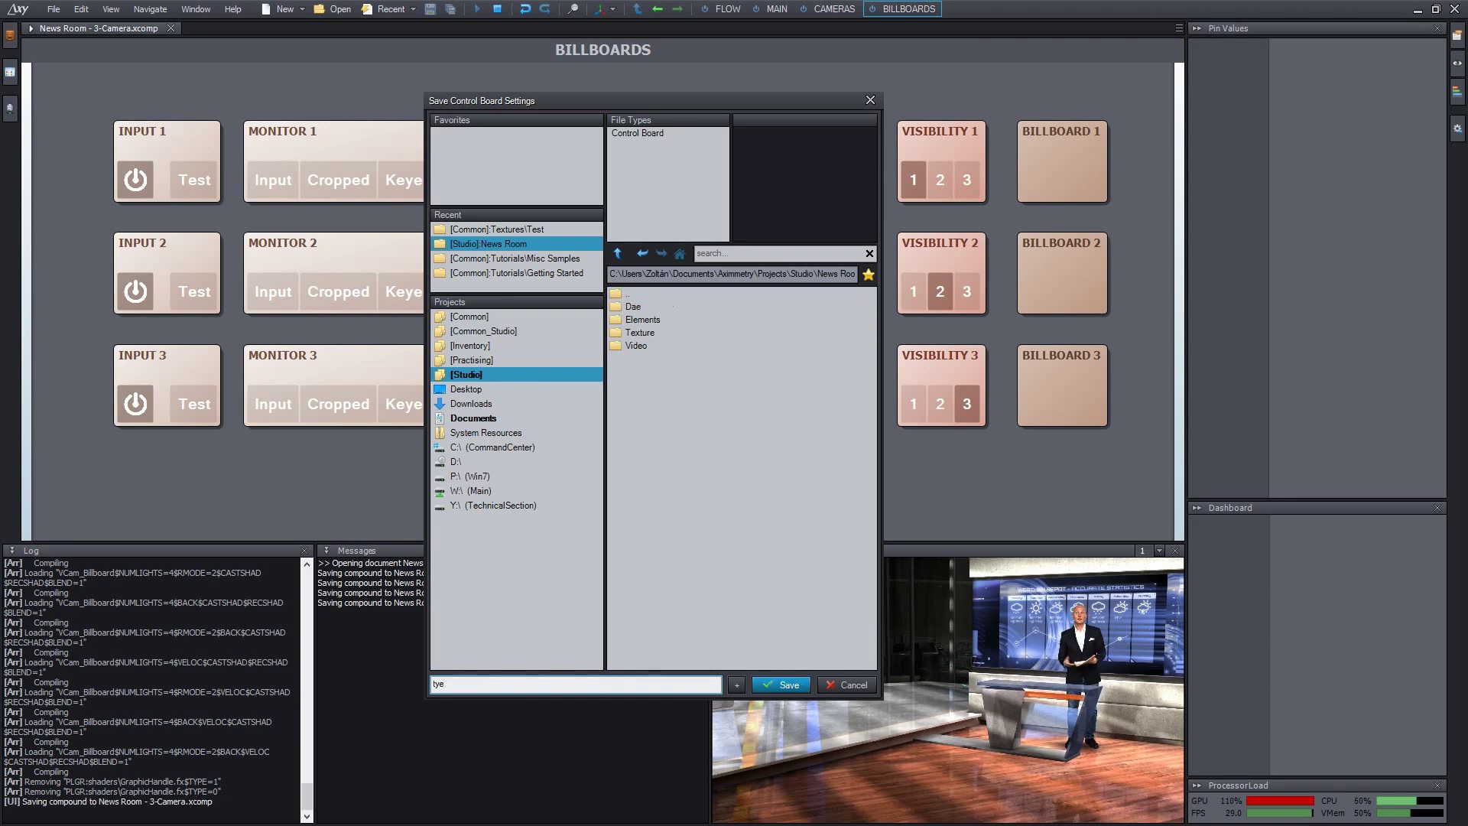
text(te)
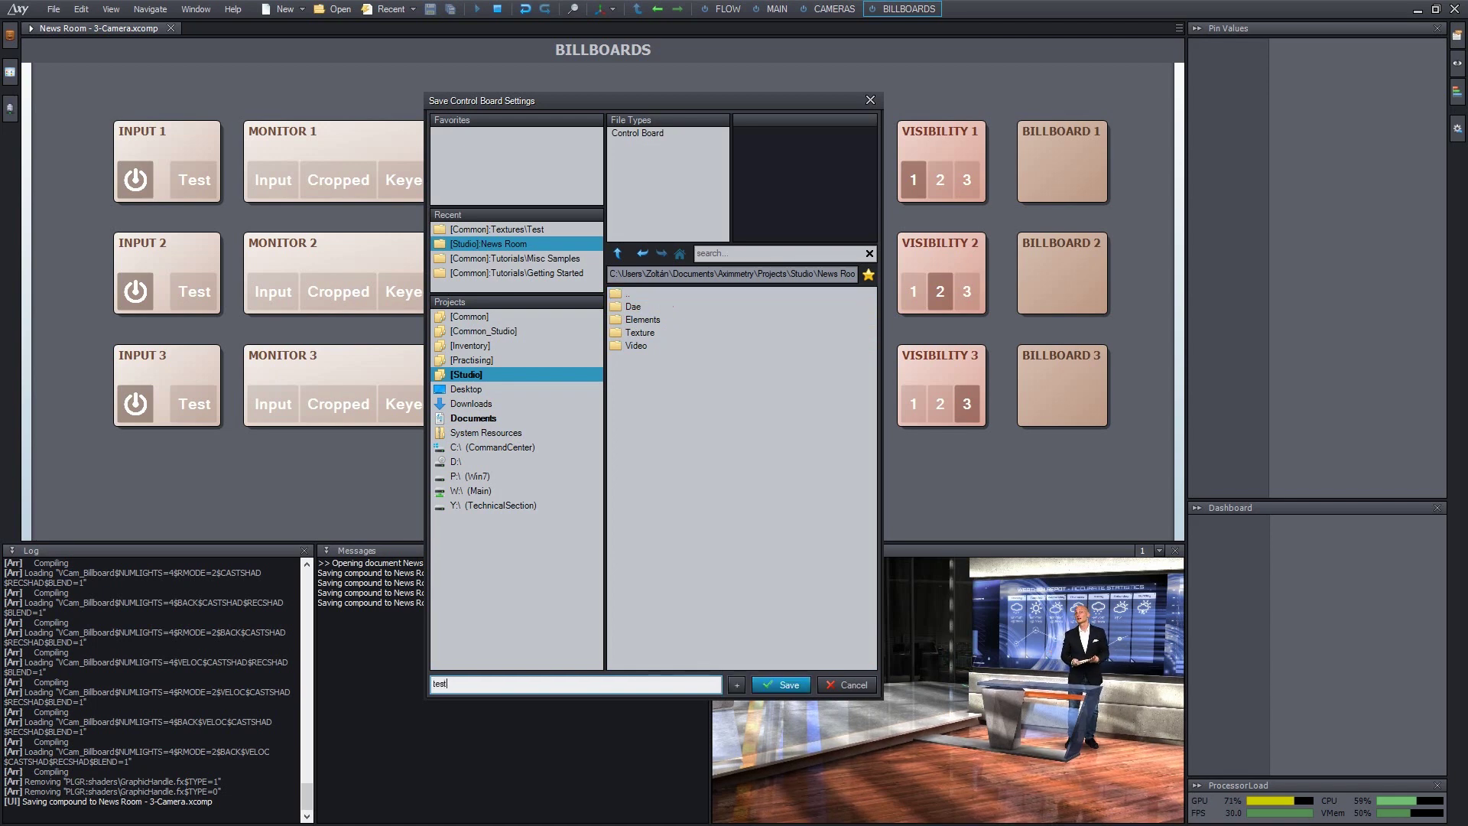
key(Return)
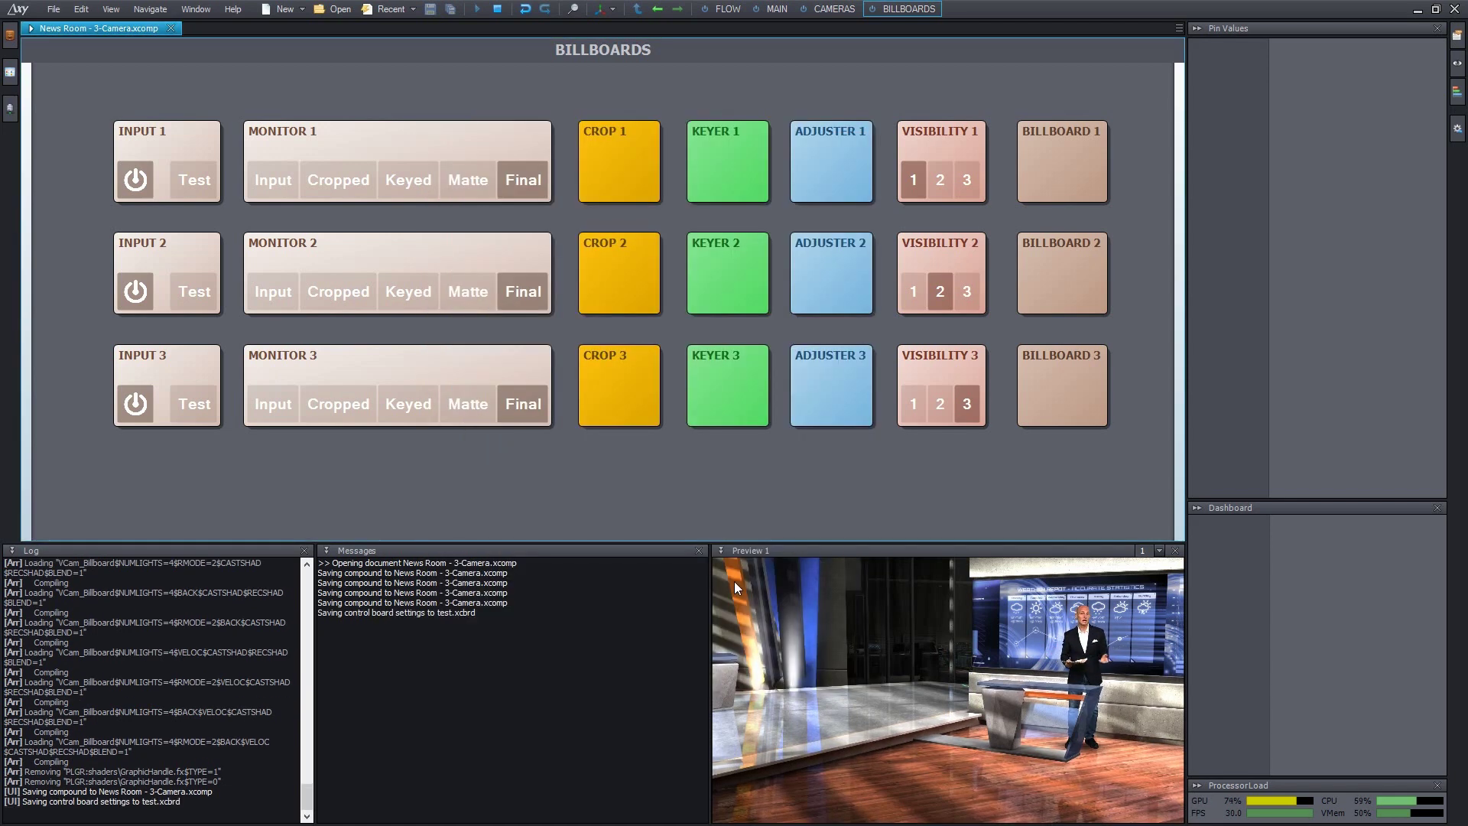
Step: Load the control board settings from test.xcbrd into the BILLBOARDS board
right_click(760, 86)
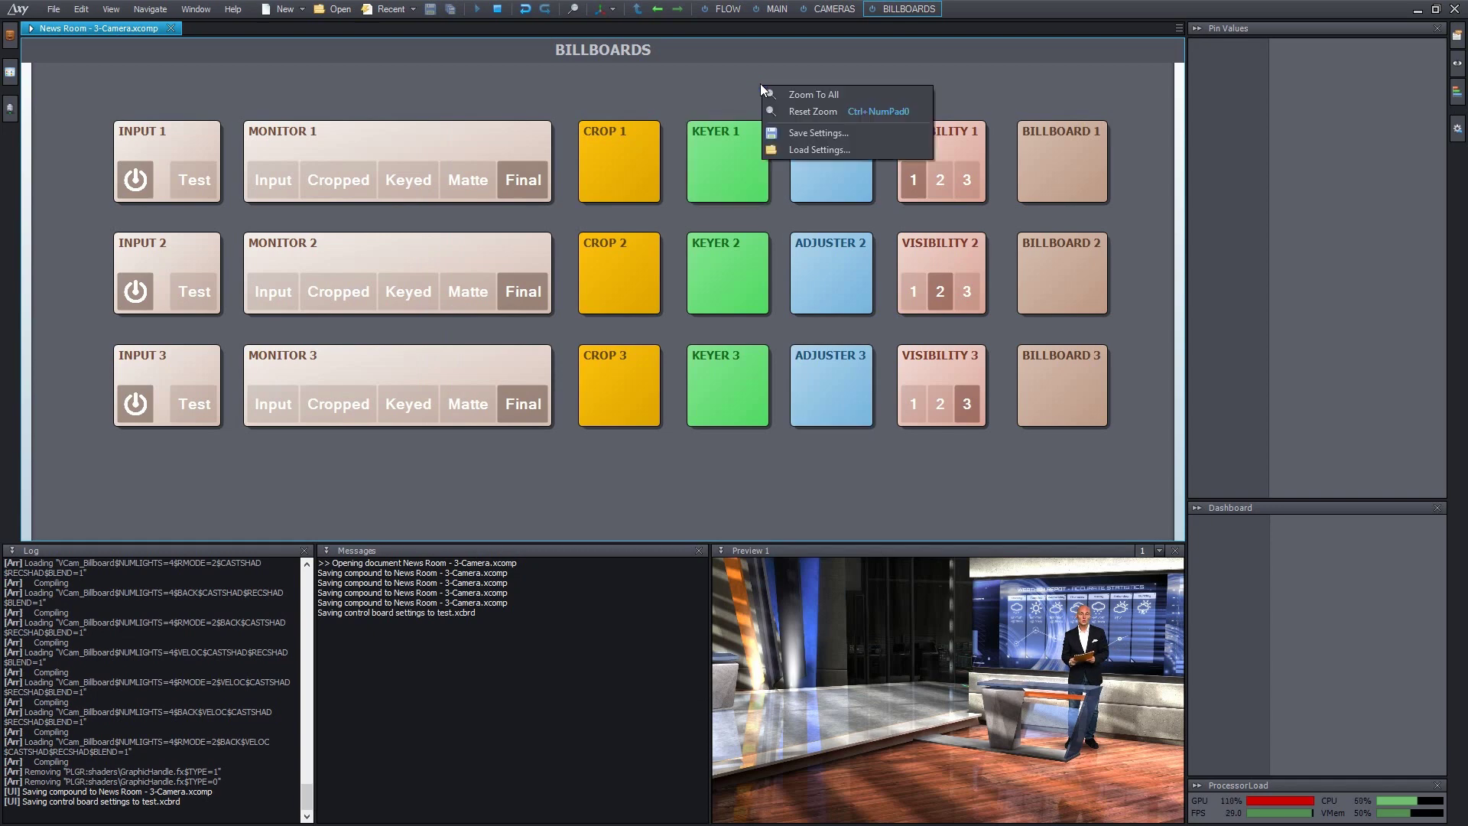
click(795, 150)
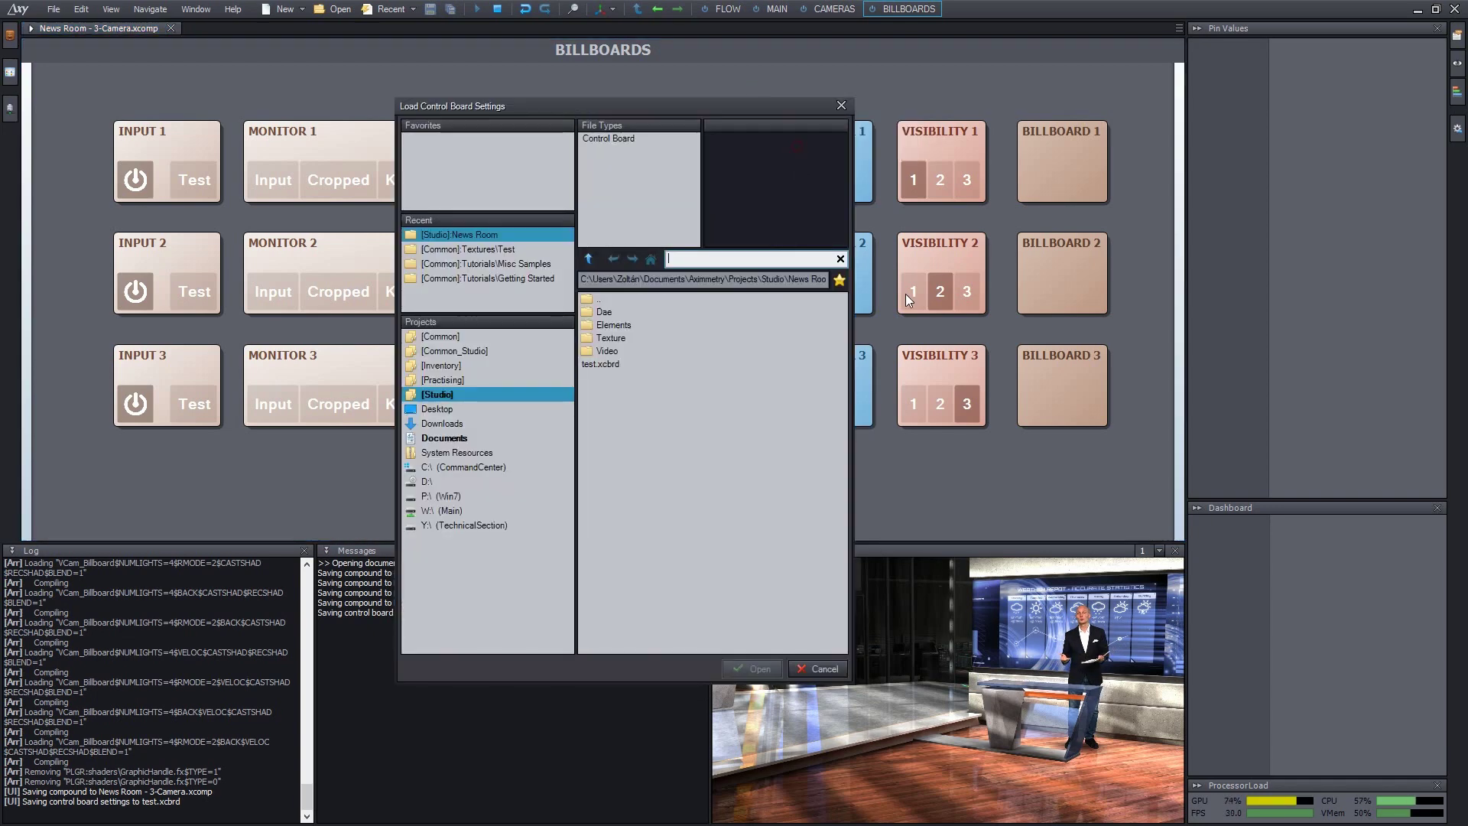
double_click(608, 364)
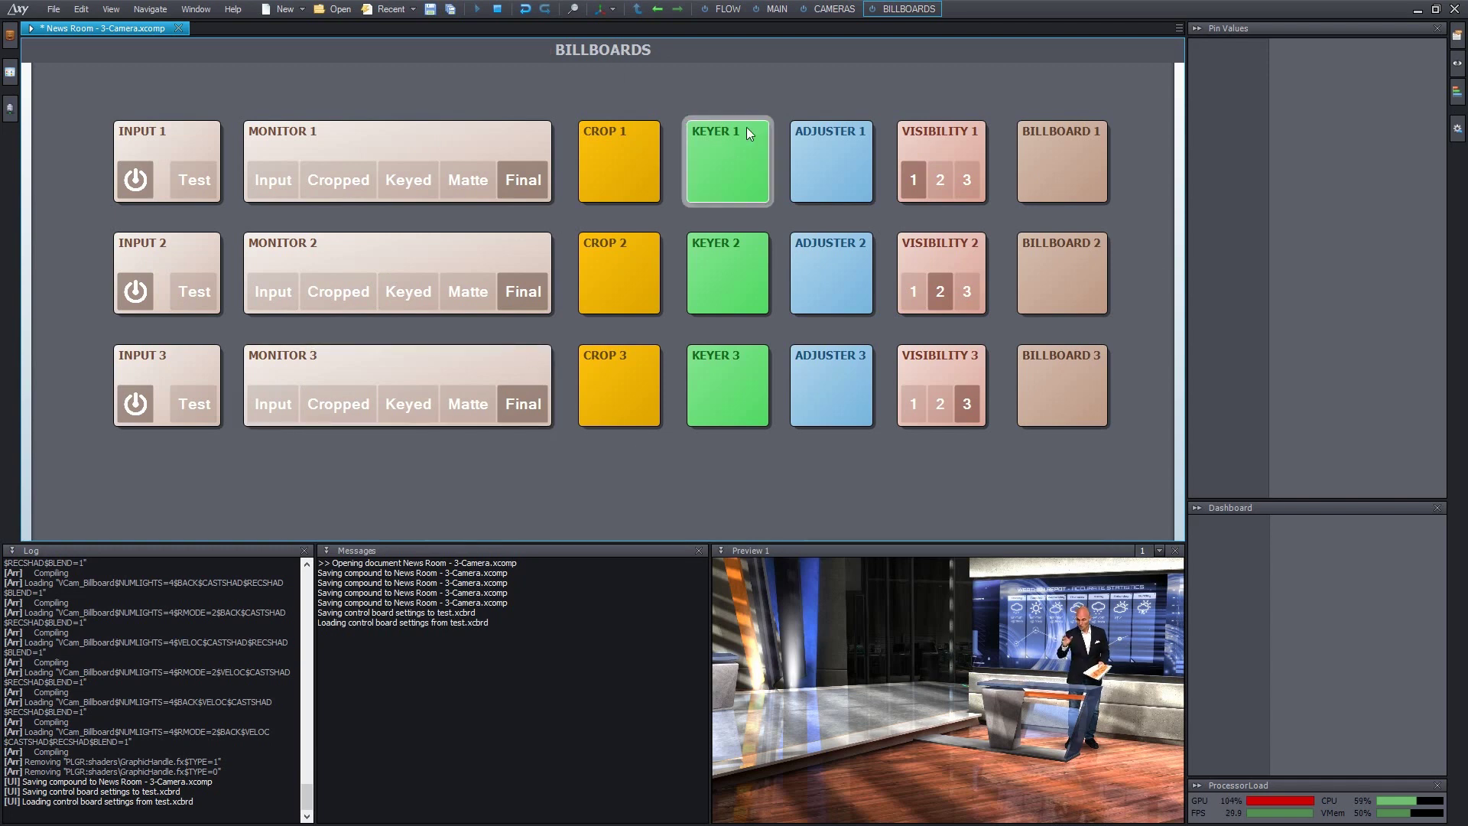
Step: Go to the CAMERAS control board and switch the active camera between CAM 1 and CAM 3 to compare the shots
click(845, 10)
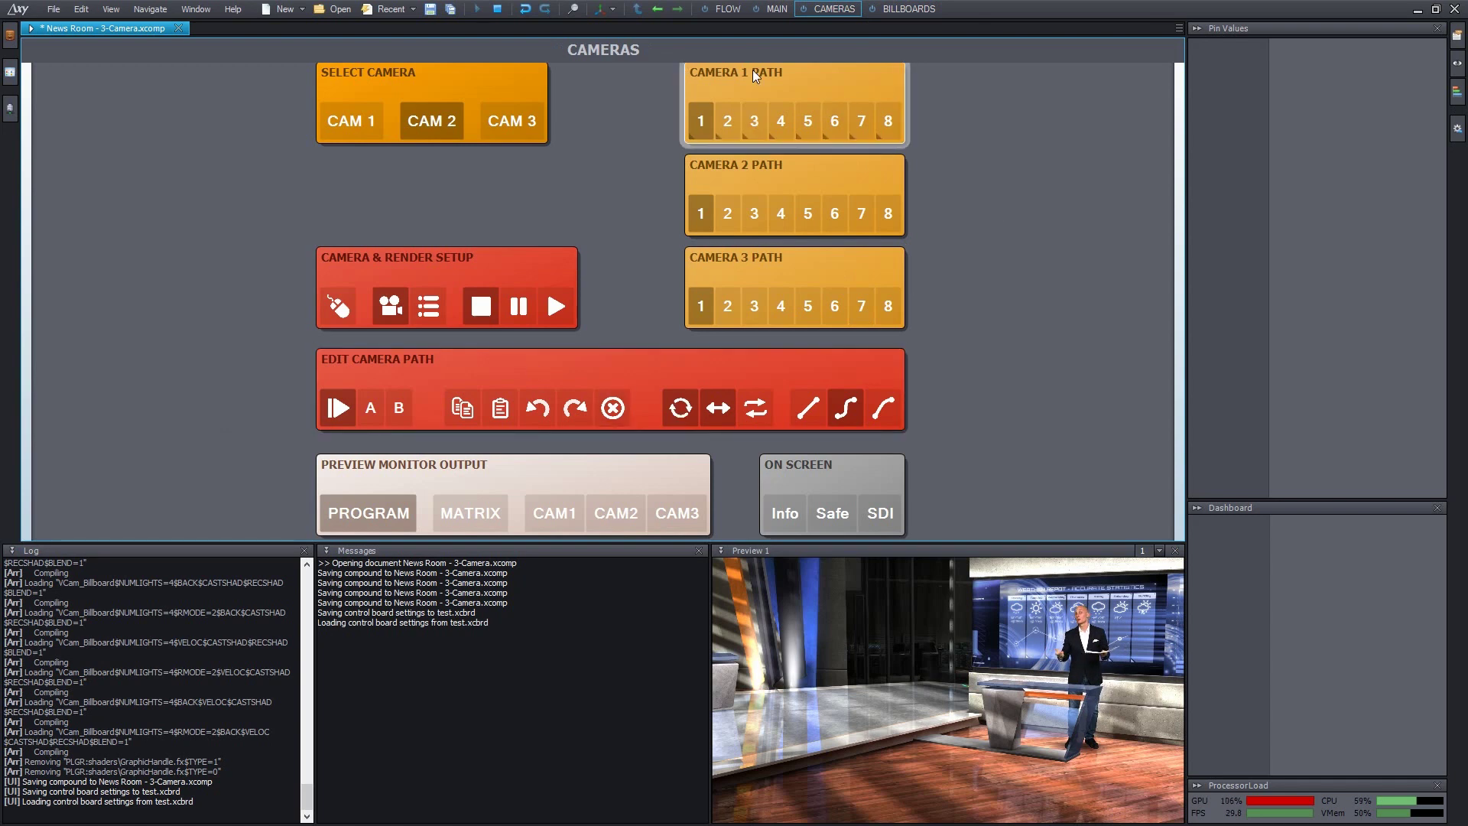
right_click(971, 188)
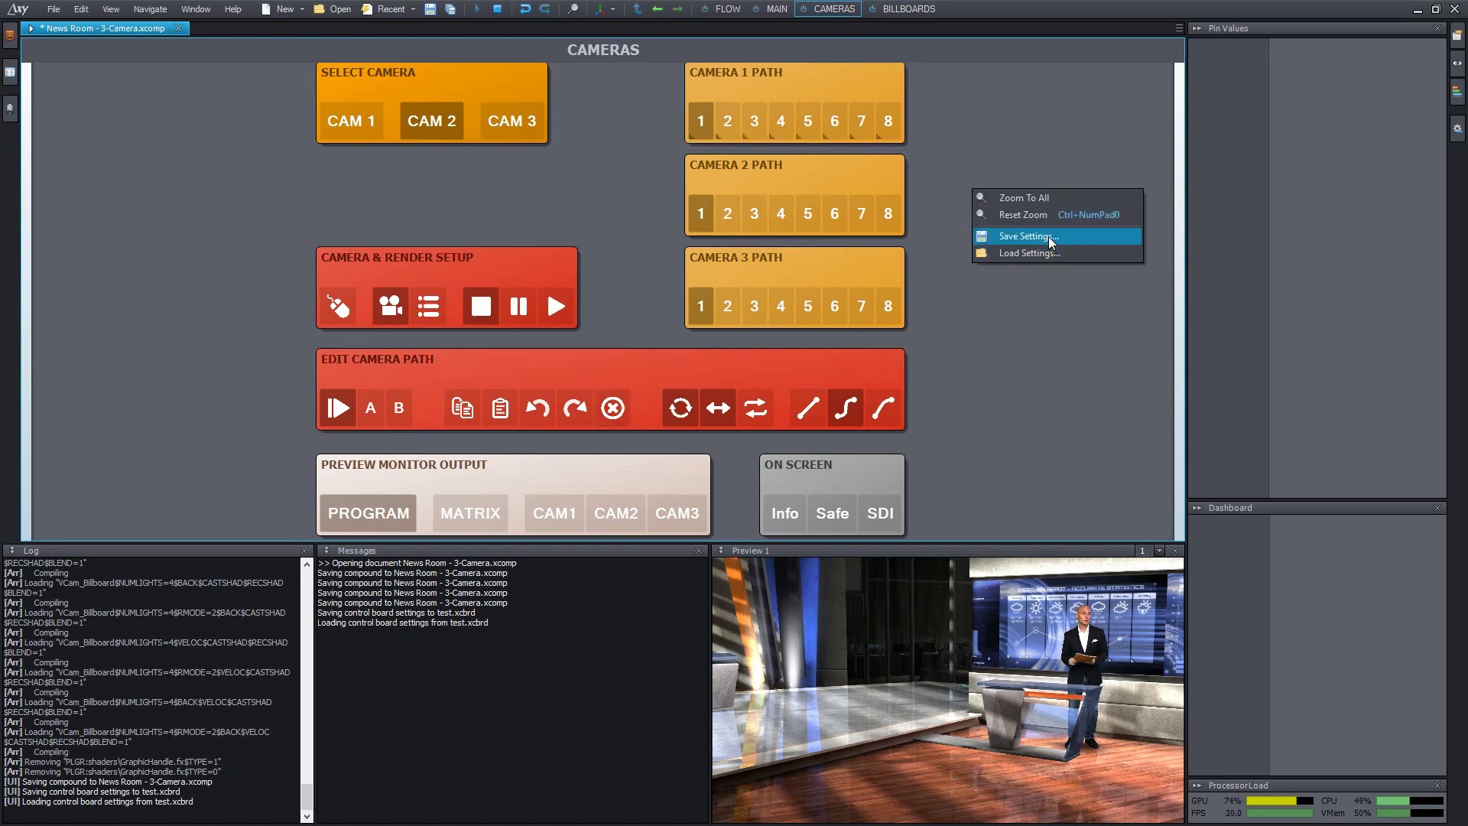
click(847, 14)
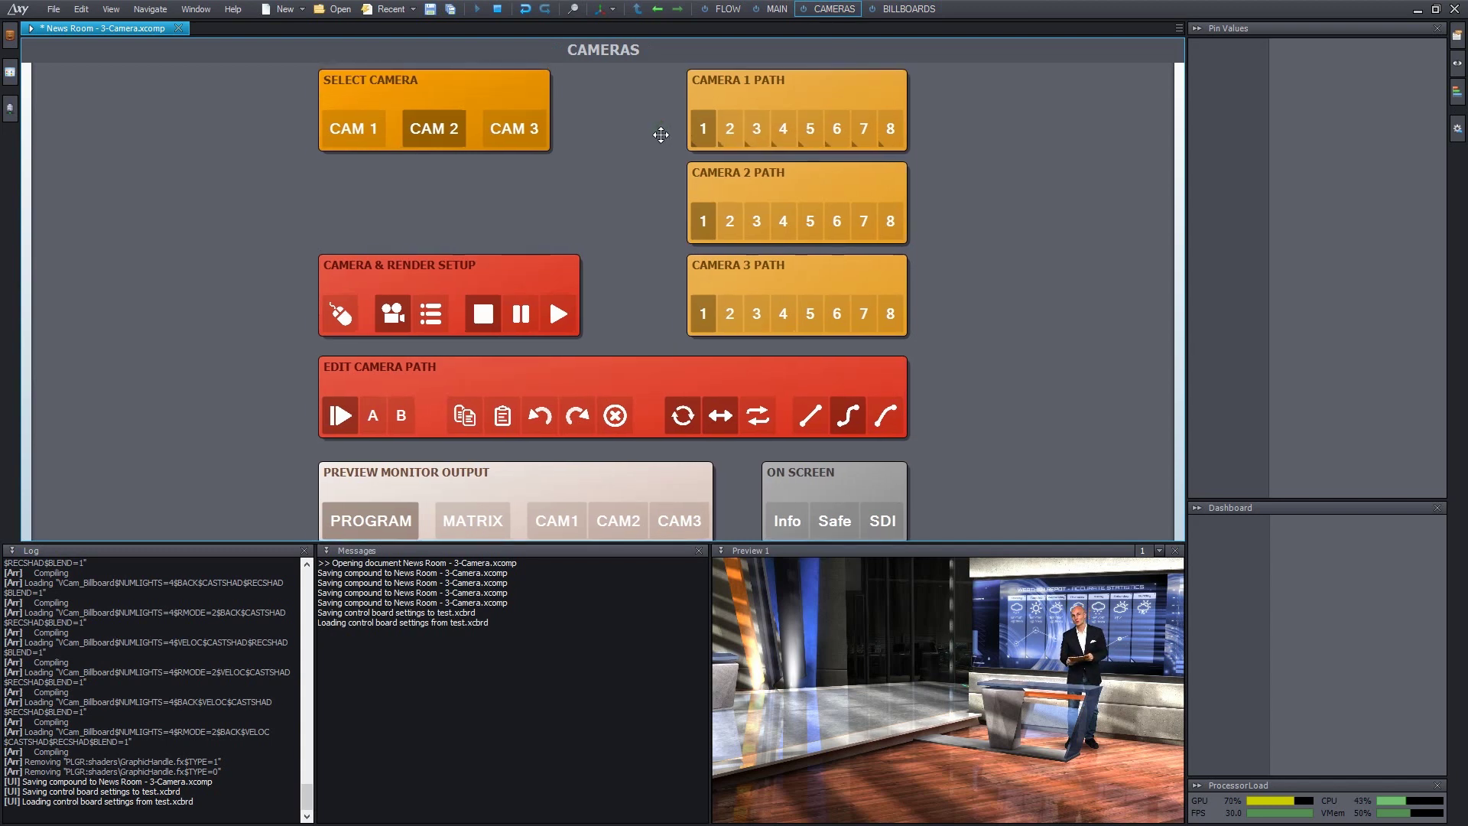
click(370, 135)
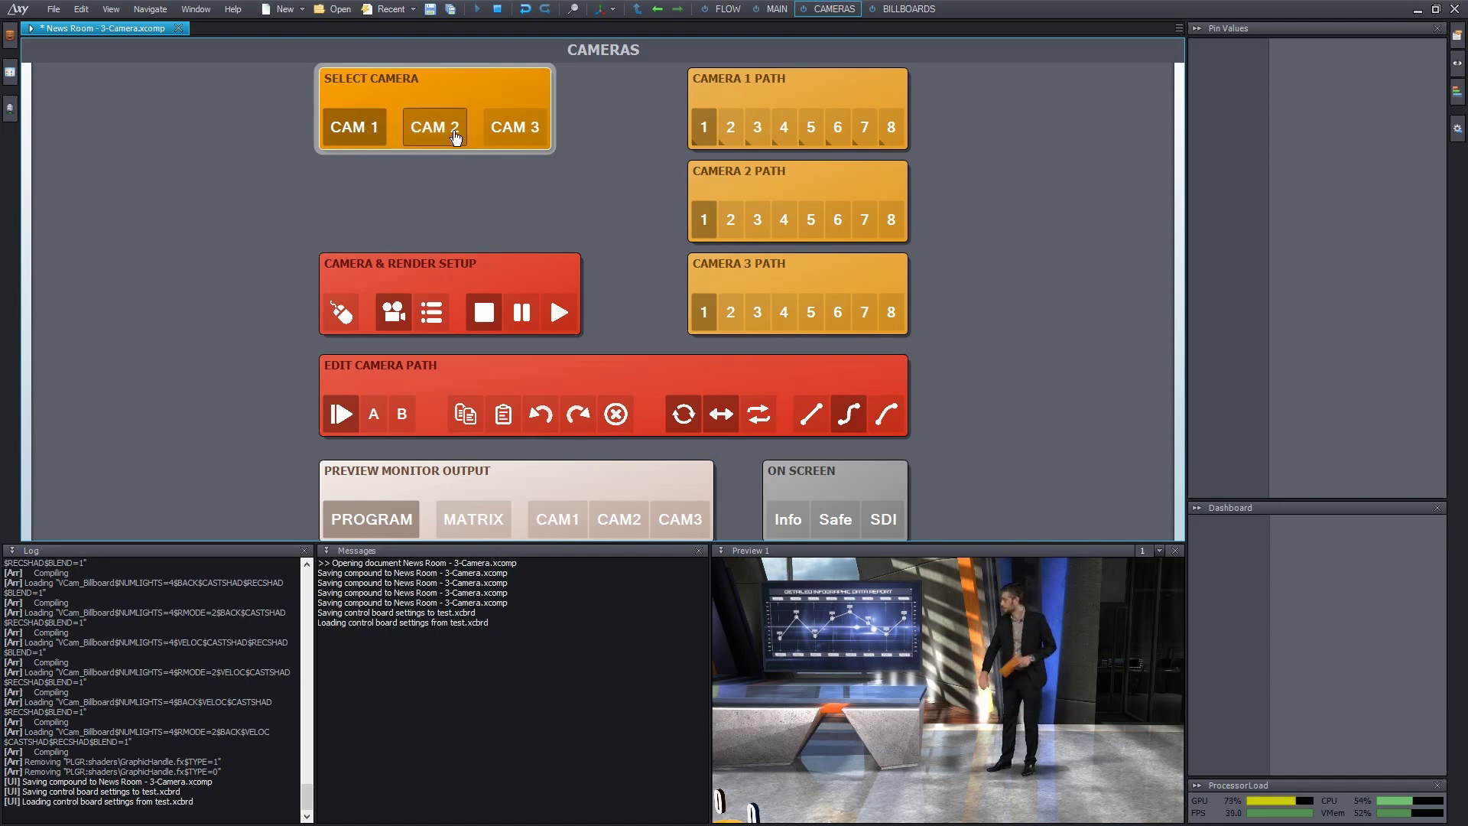
click(522, 130)
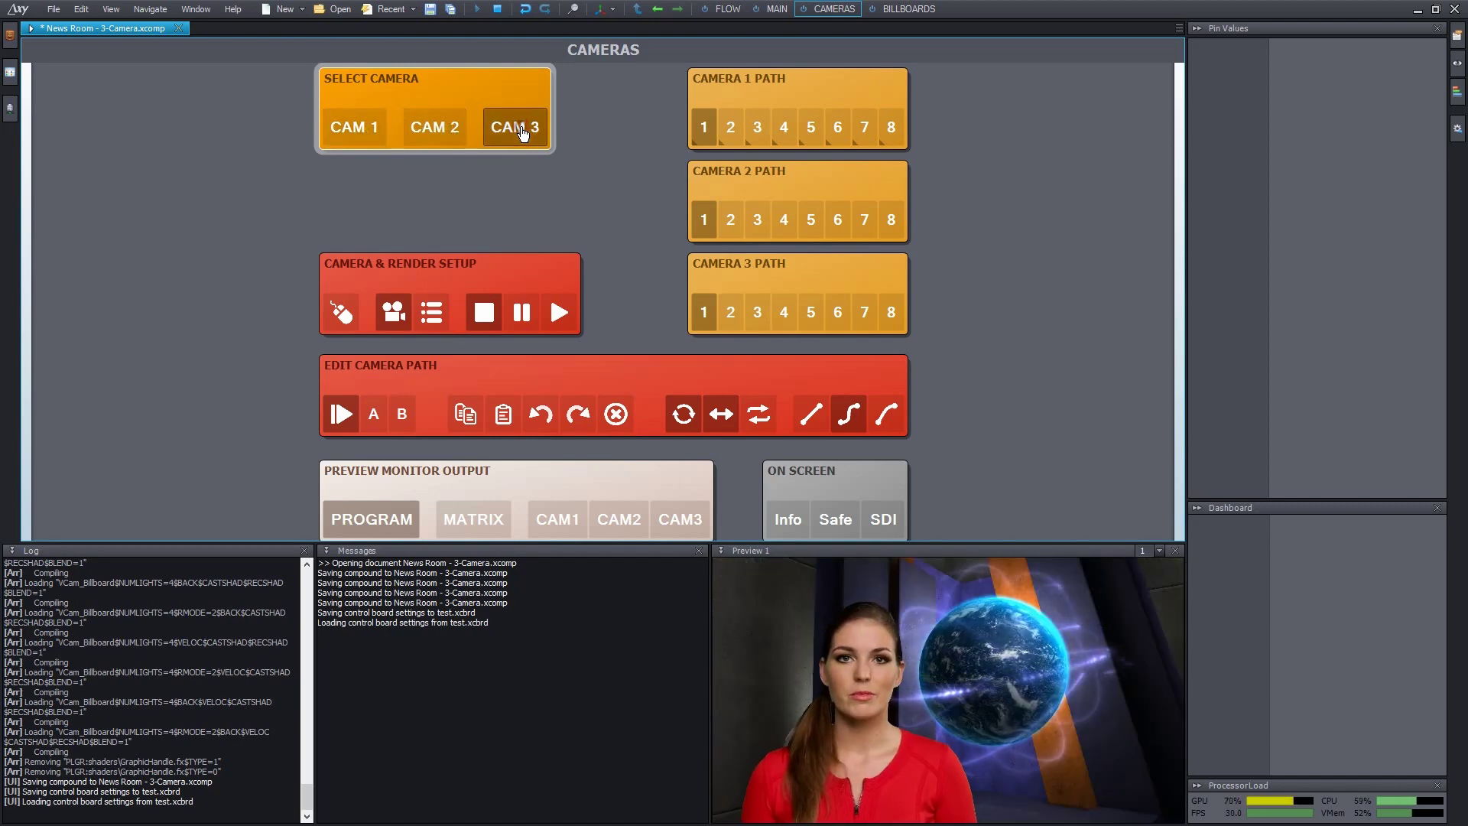
click(374, 131)
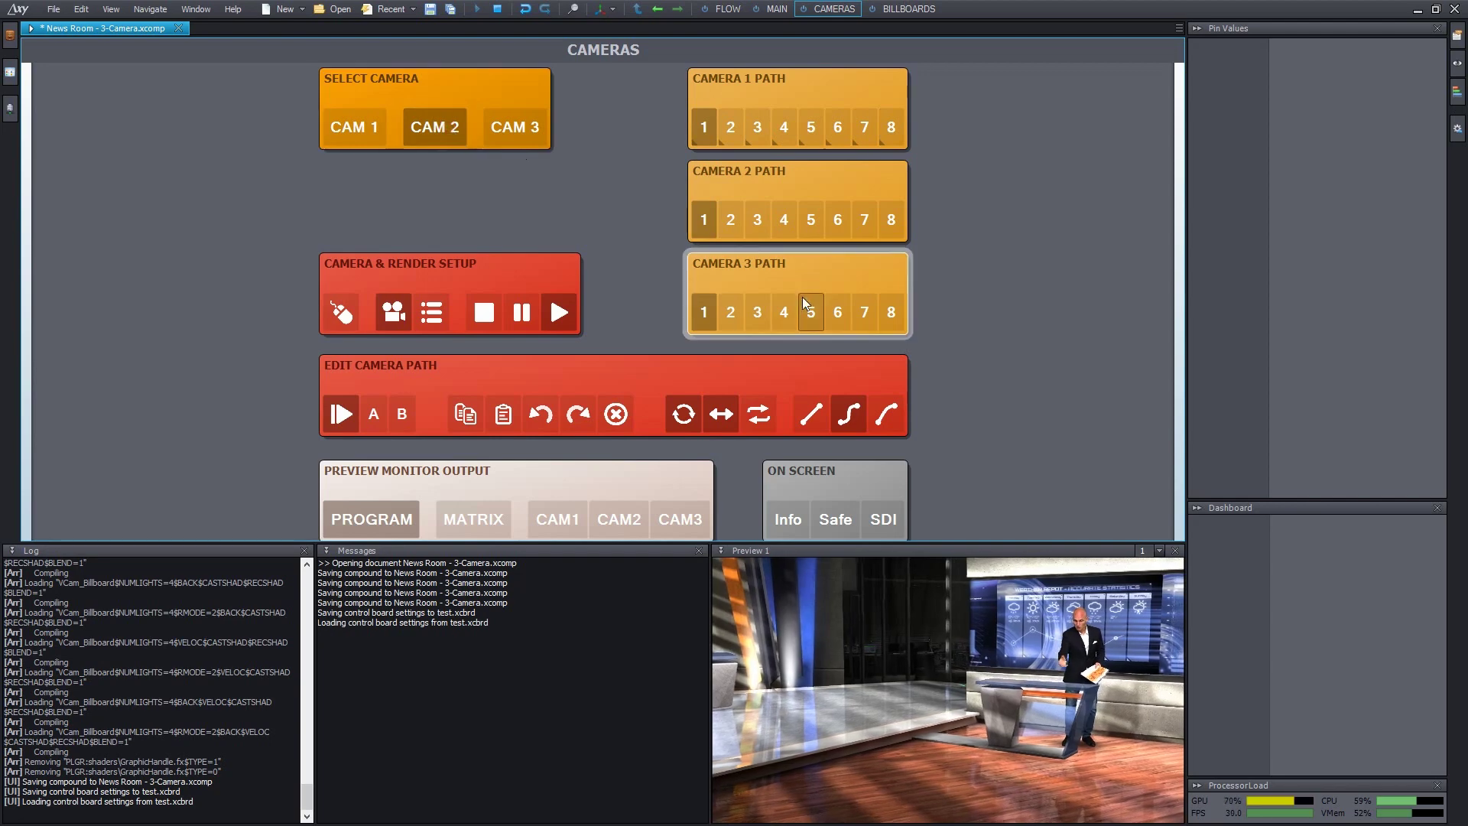
Step: Try paths 3, 4, 5 and 6 of camera 2, then return it to path 1
click(763, 223)
click(784, 222)
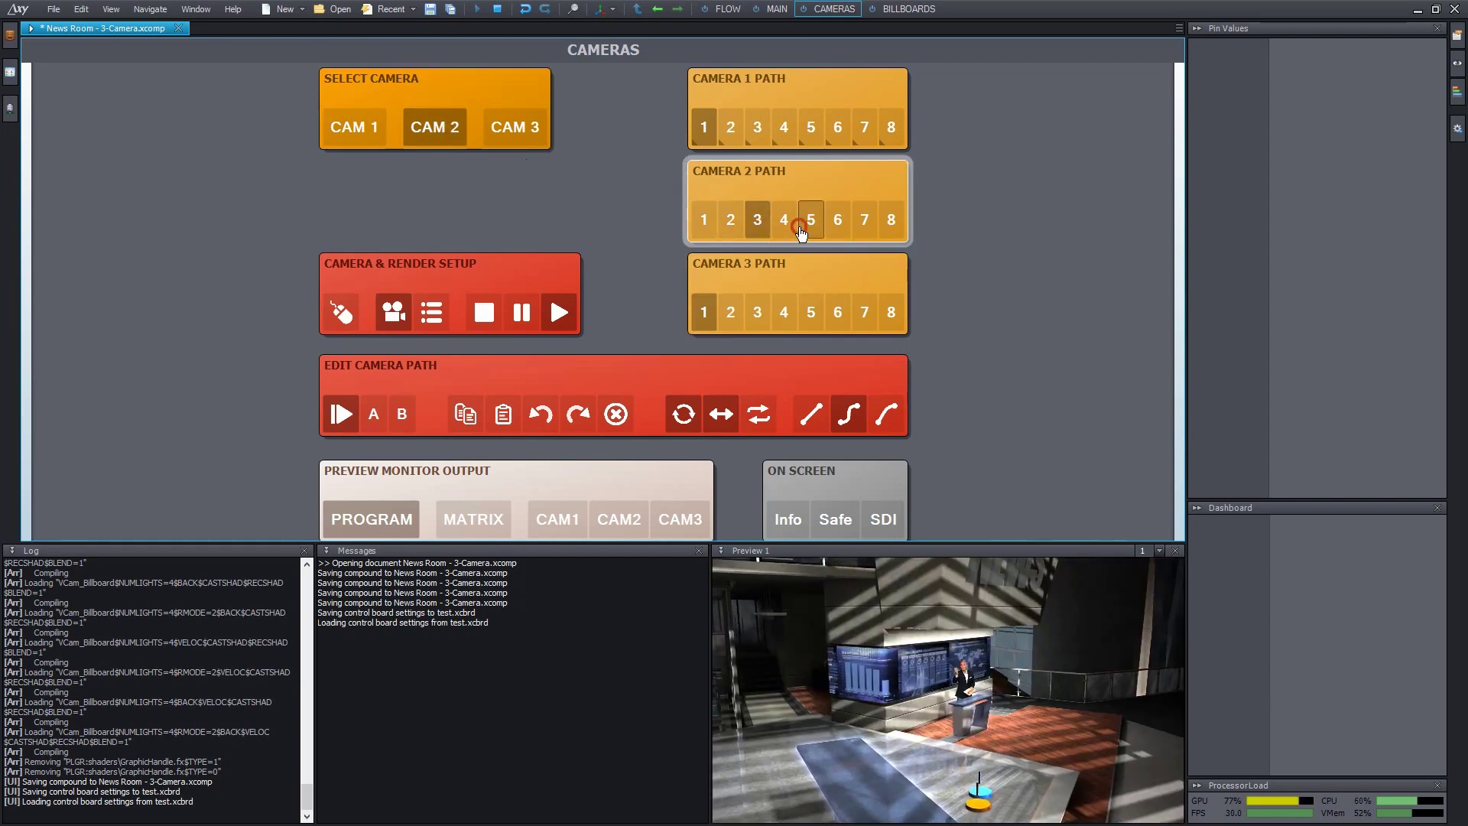
click(810, 222)
click(838, 222)
click(703, 220)
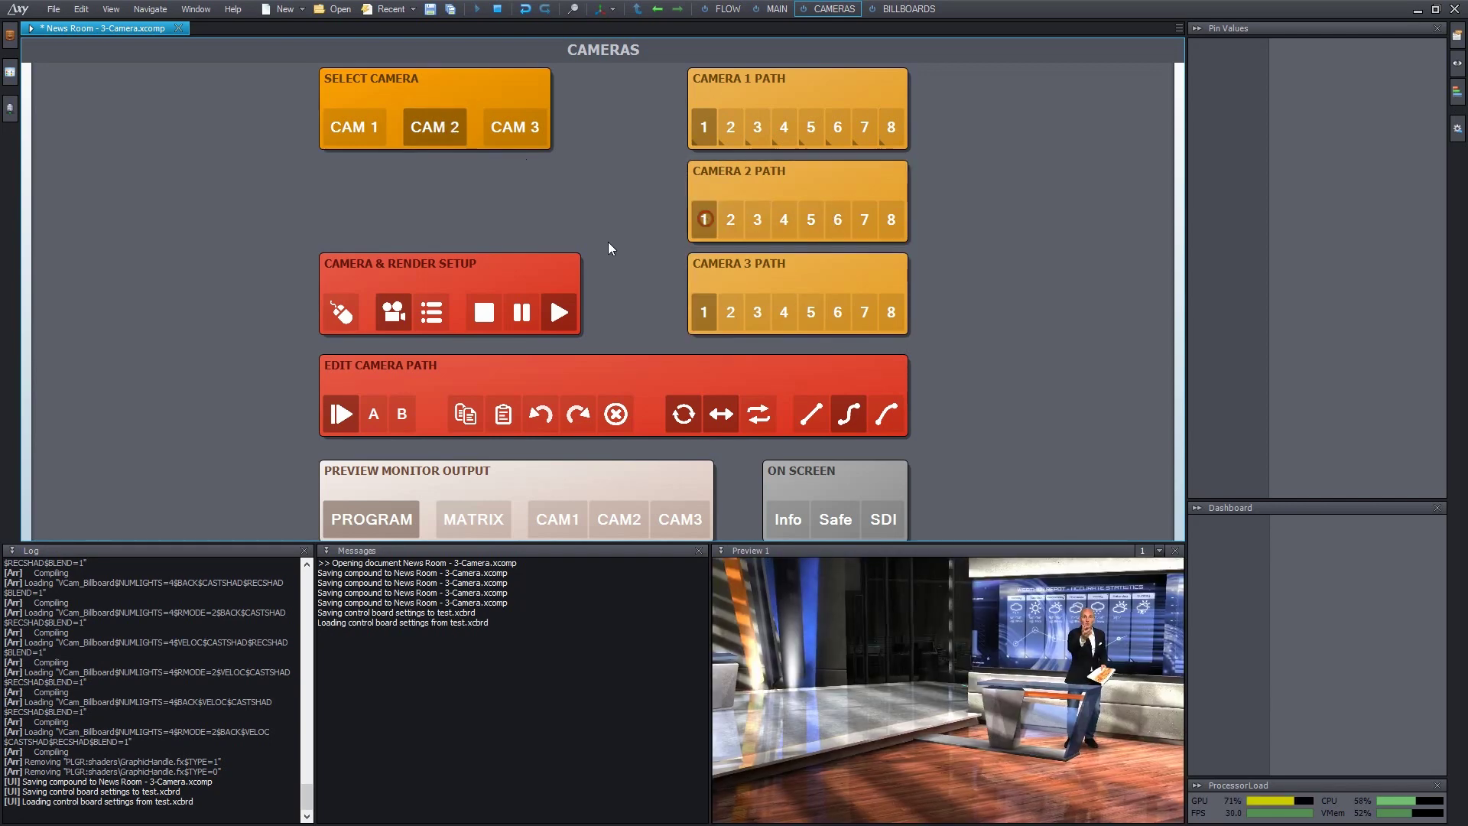
Step: Select CAM 3, try its path 2, return it to path 1, and make CAM 1 active again
click(532, 132)
click(730, 314)
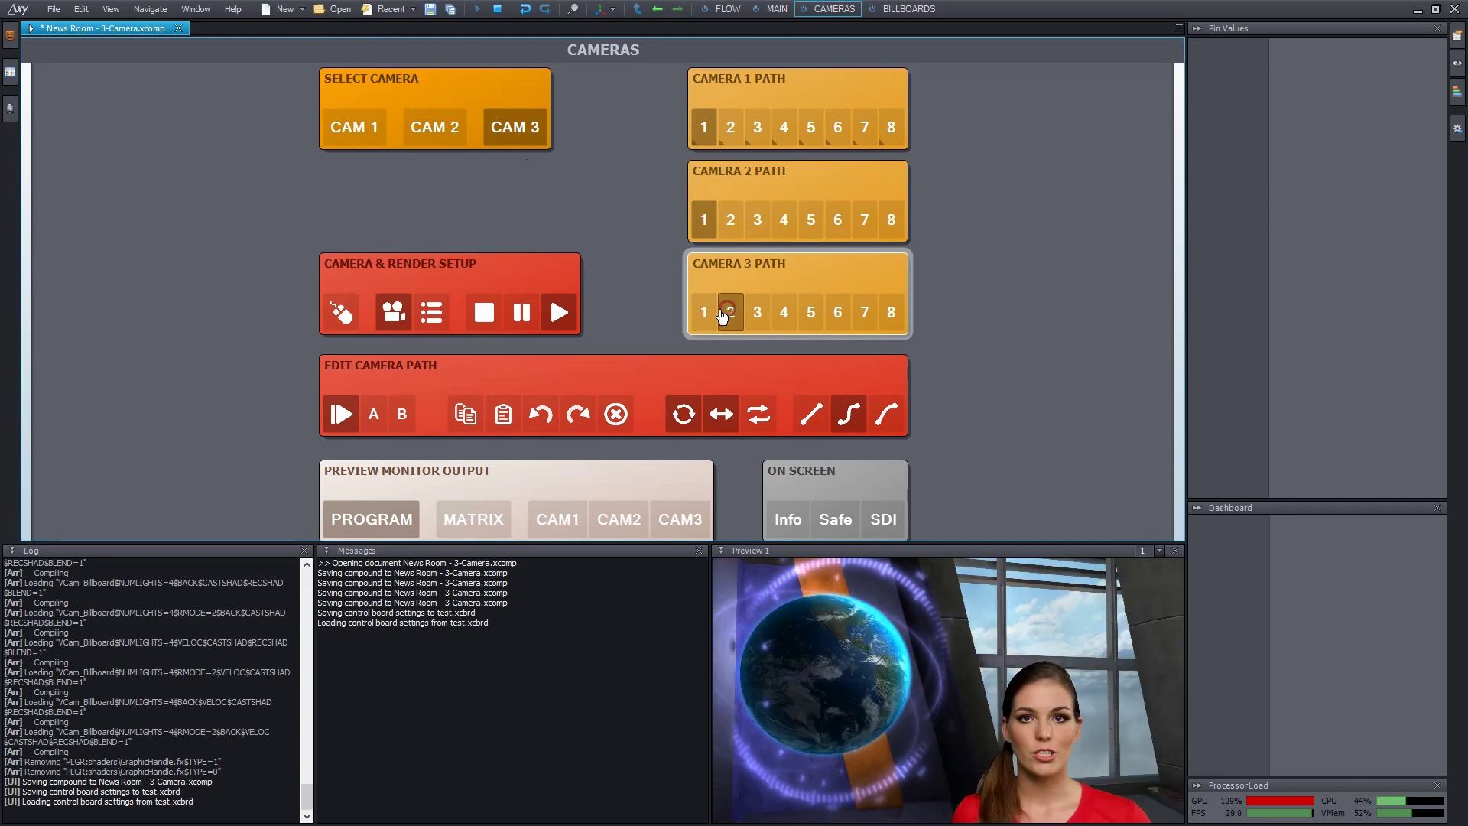
click(704, 312)
click(378, 128)
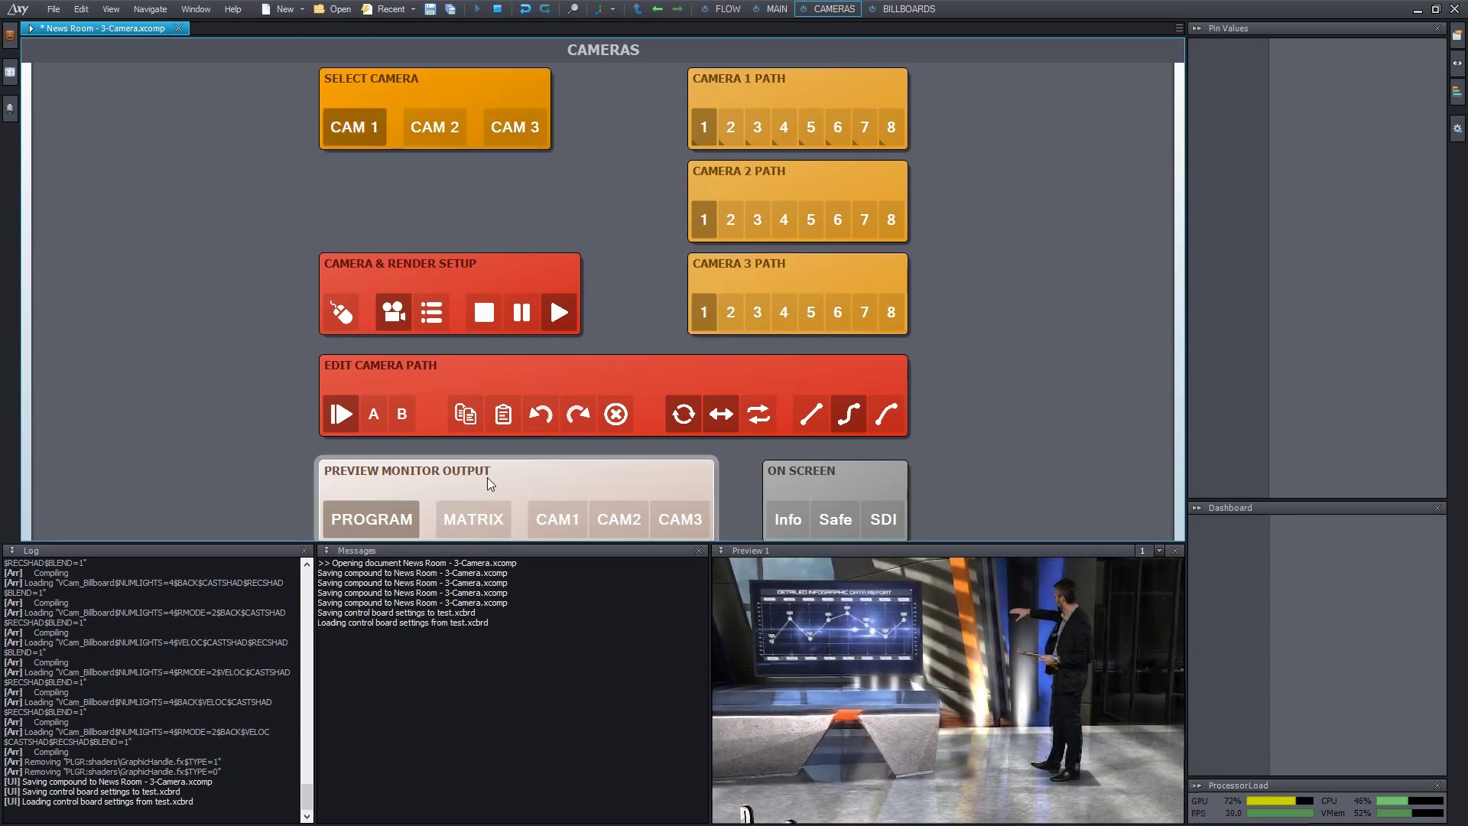
Step: Select PREVIEW MONITOR OUTPUT, view the program preview full screen, and return to the normal layout
click(518, 471)
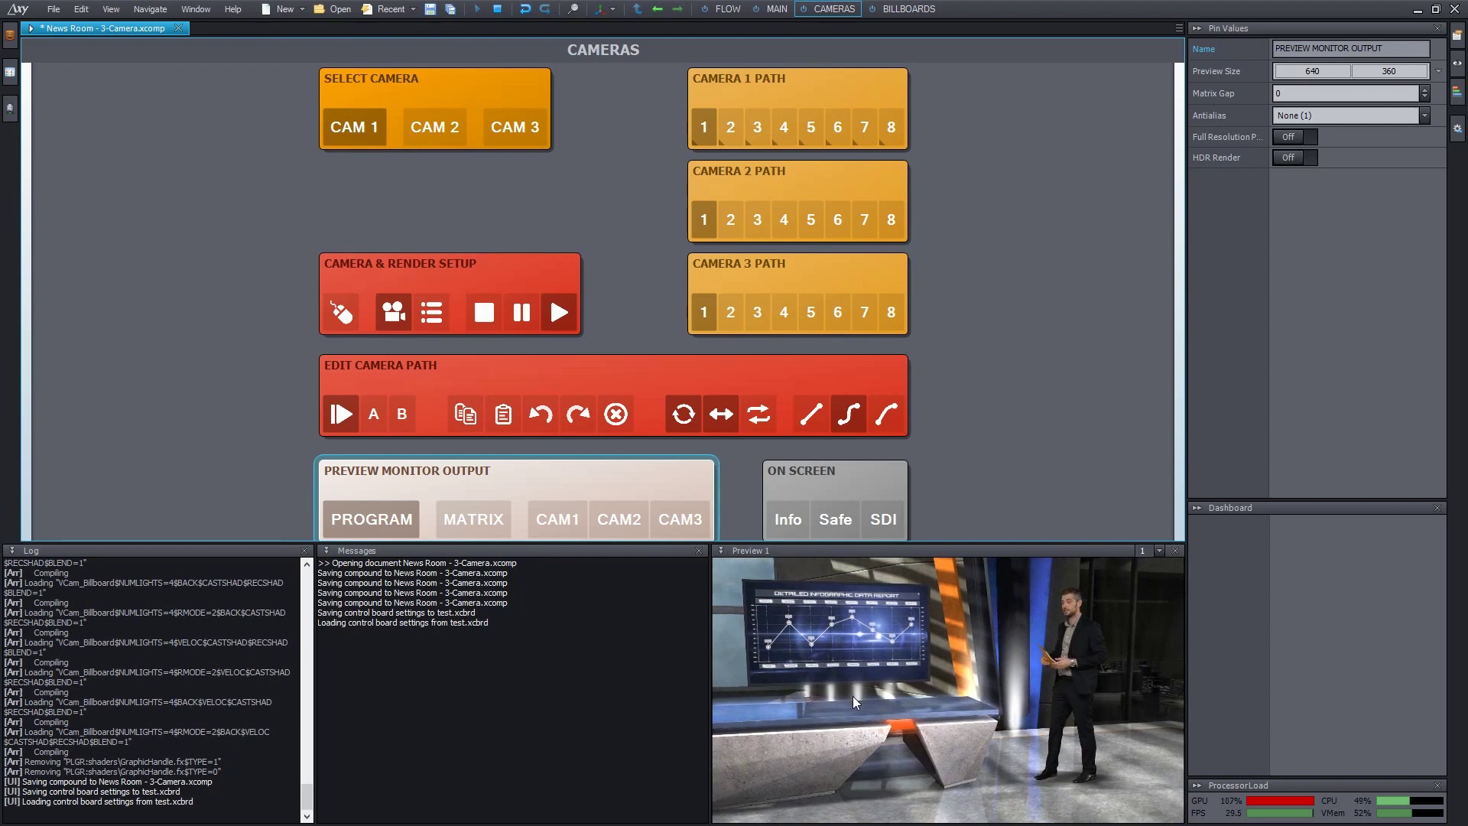
double_click(1081, 666)
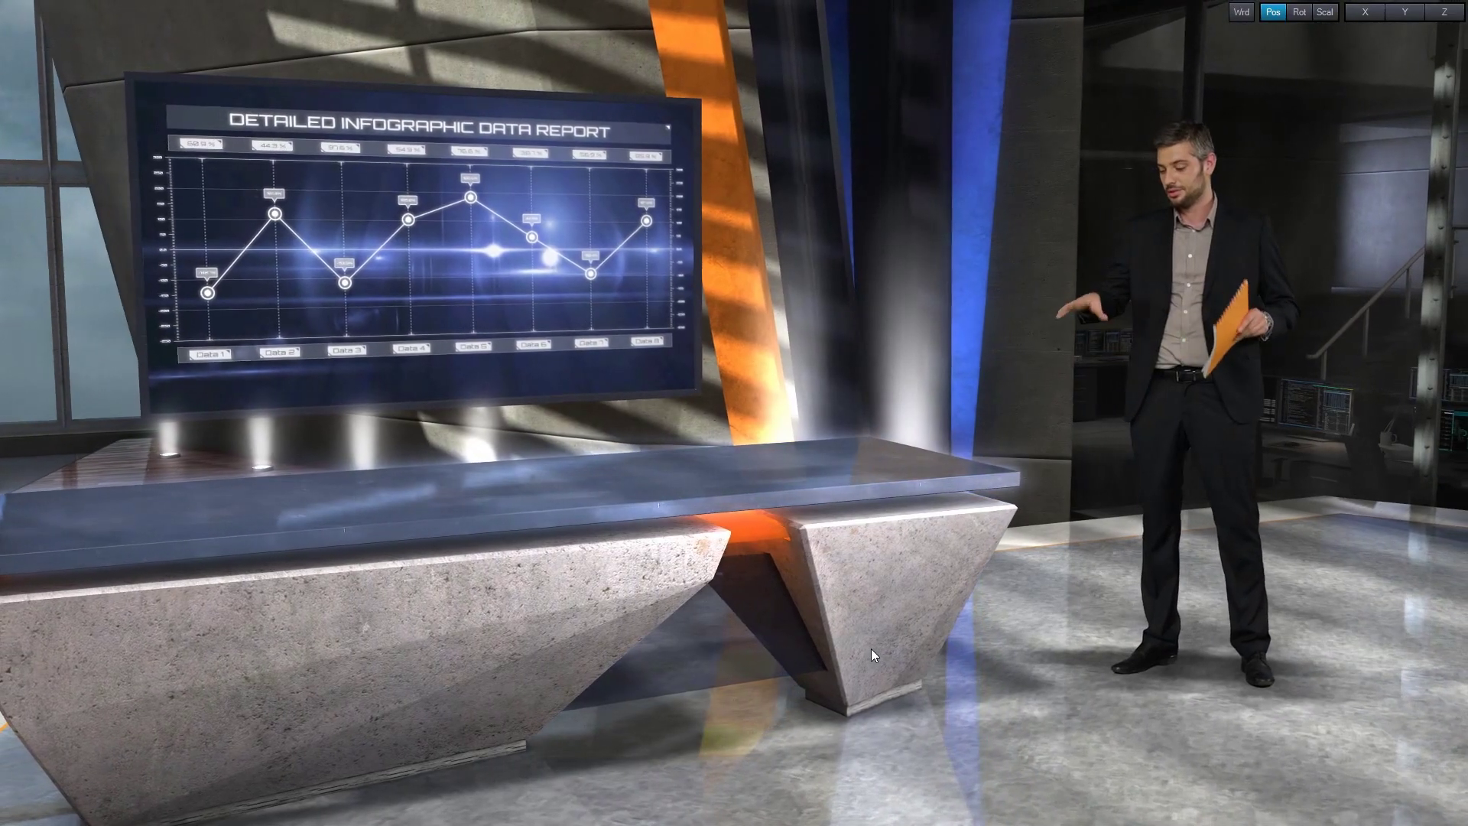
double_click(872, 654)
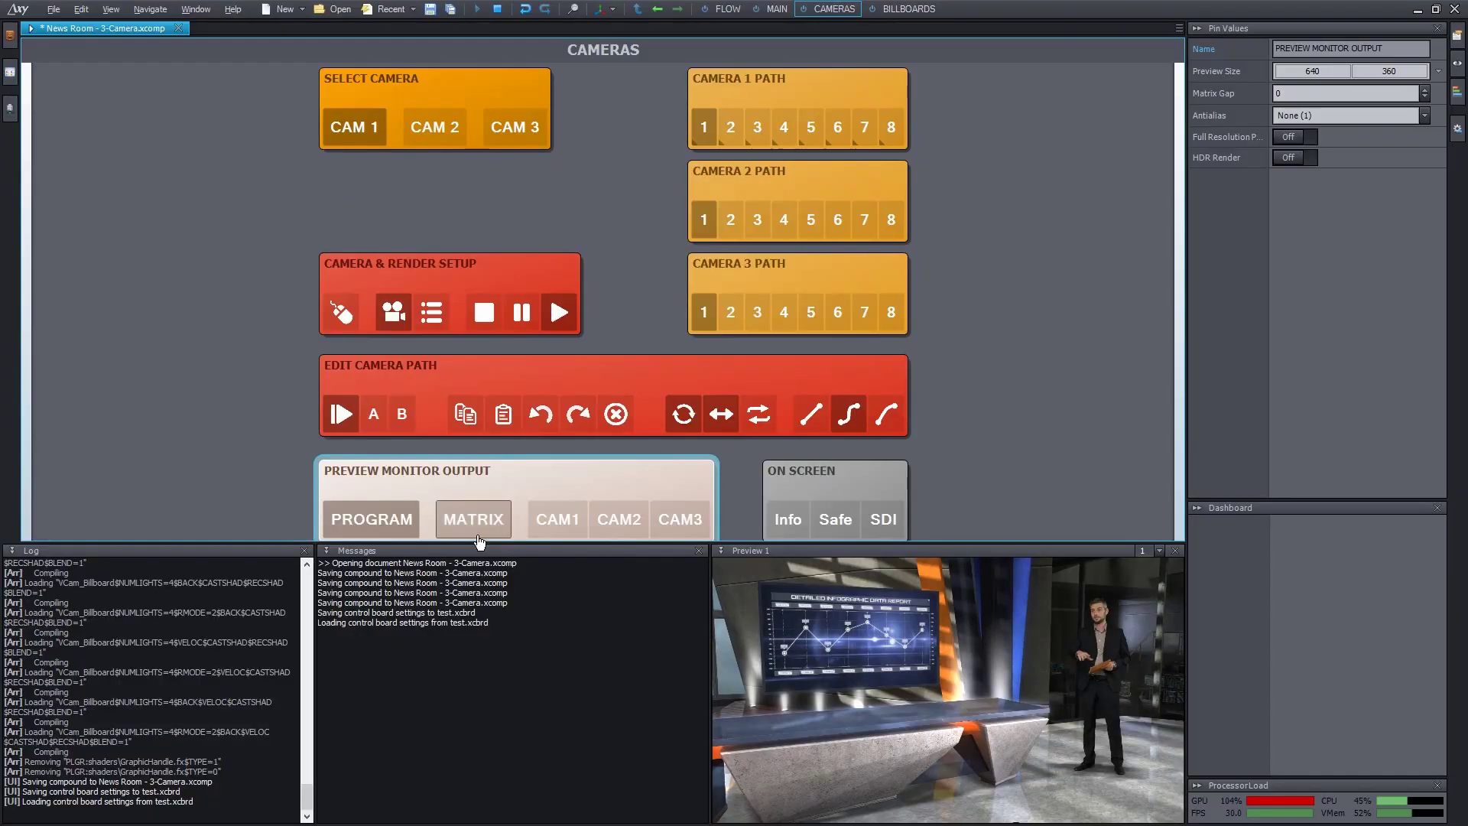
Step: Set the preview monitor output to MATRIX, enlarge the preview to full screen, and switch the output to CAM2
click(482, 526)
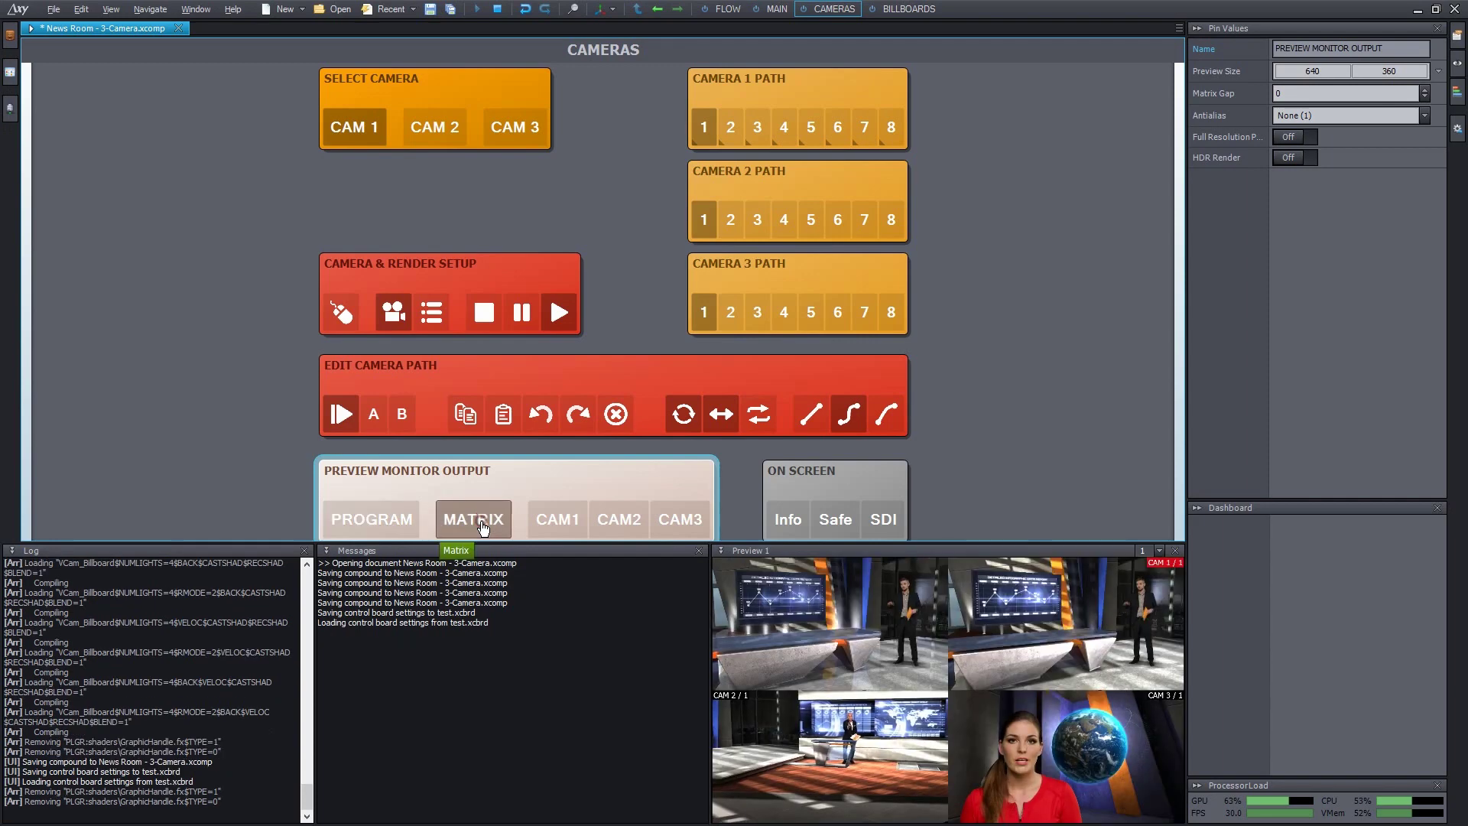
double_click(946, 584)
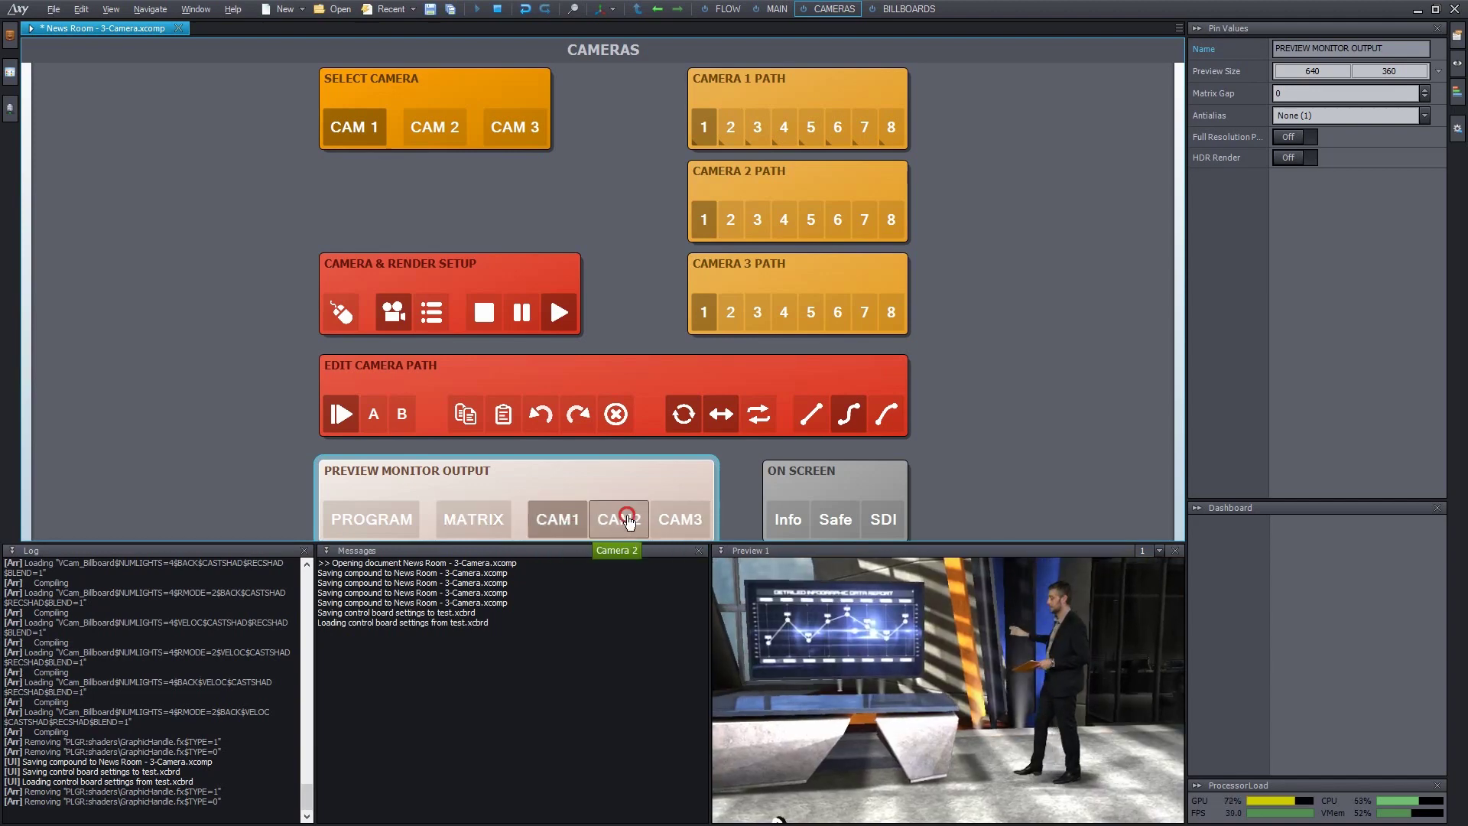
click(628, 521)
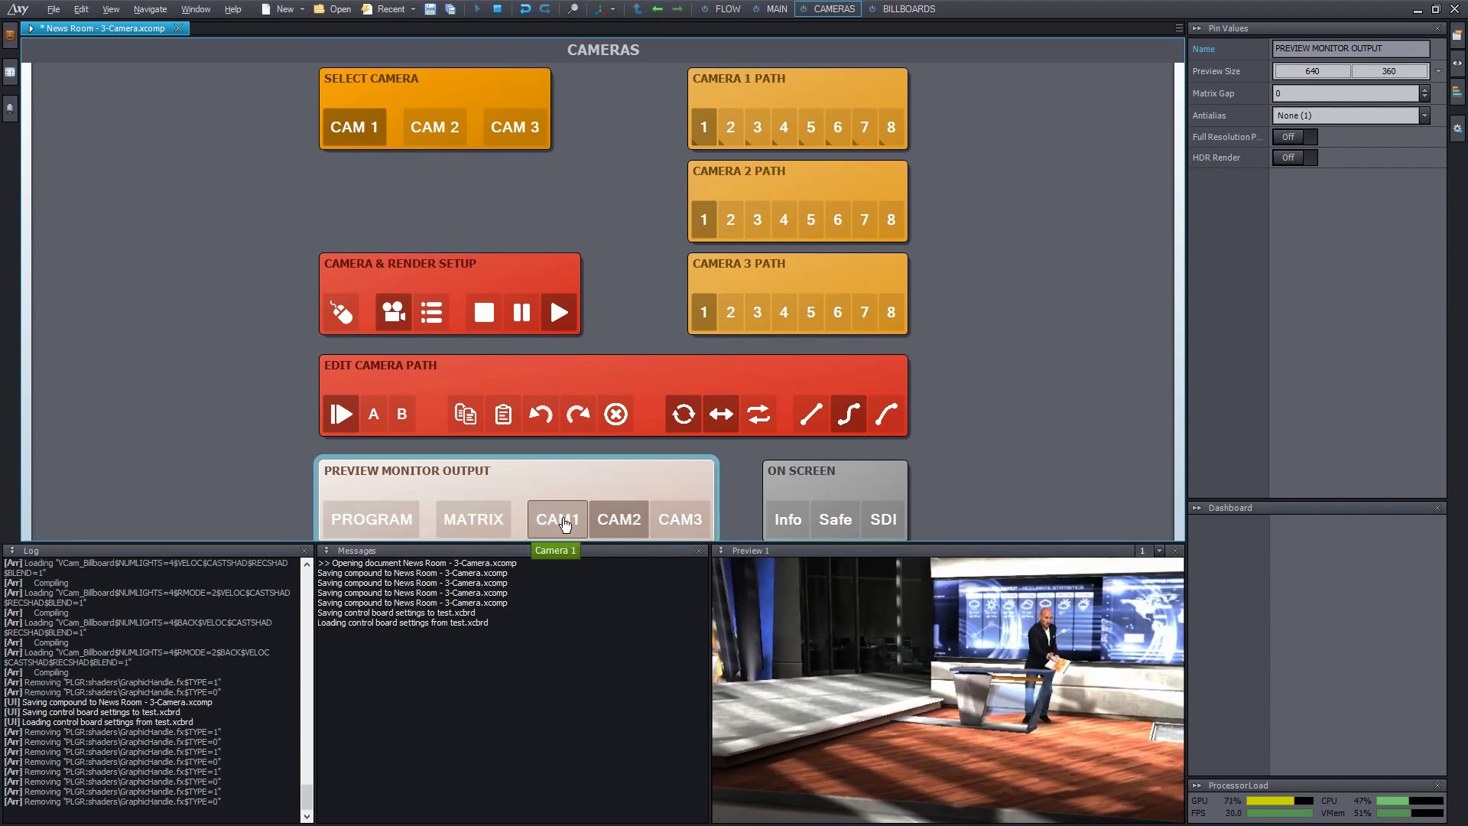
Step: Switch the preview monitor output through CAM1, CAM2 and CAM3, and return it to MATRIX
click(562, 523)
click(612, 521)
click(668, 521)
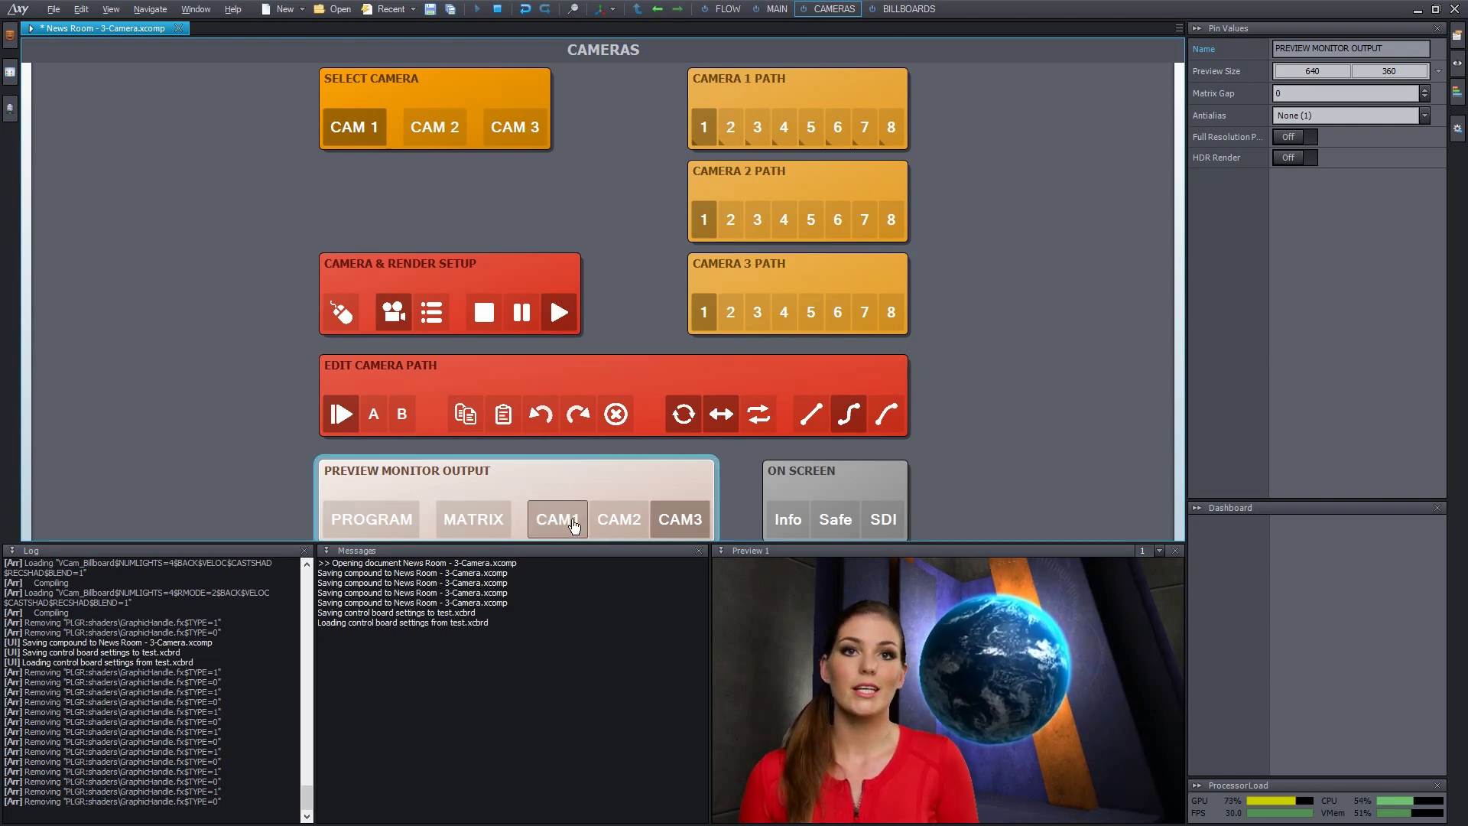
click(490, 531)
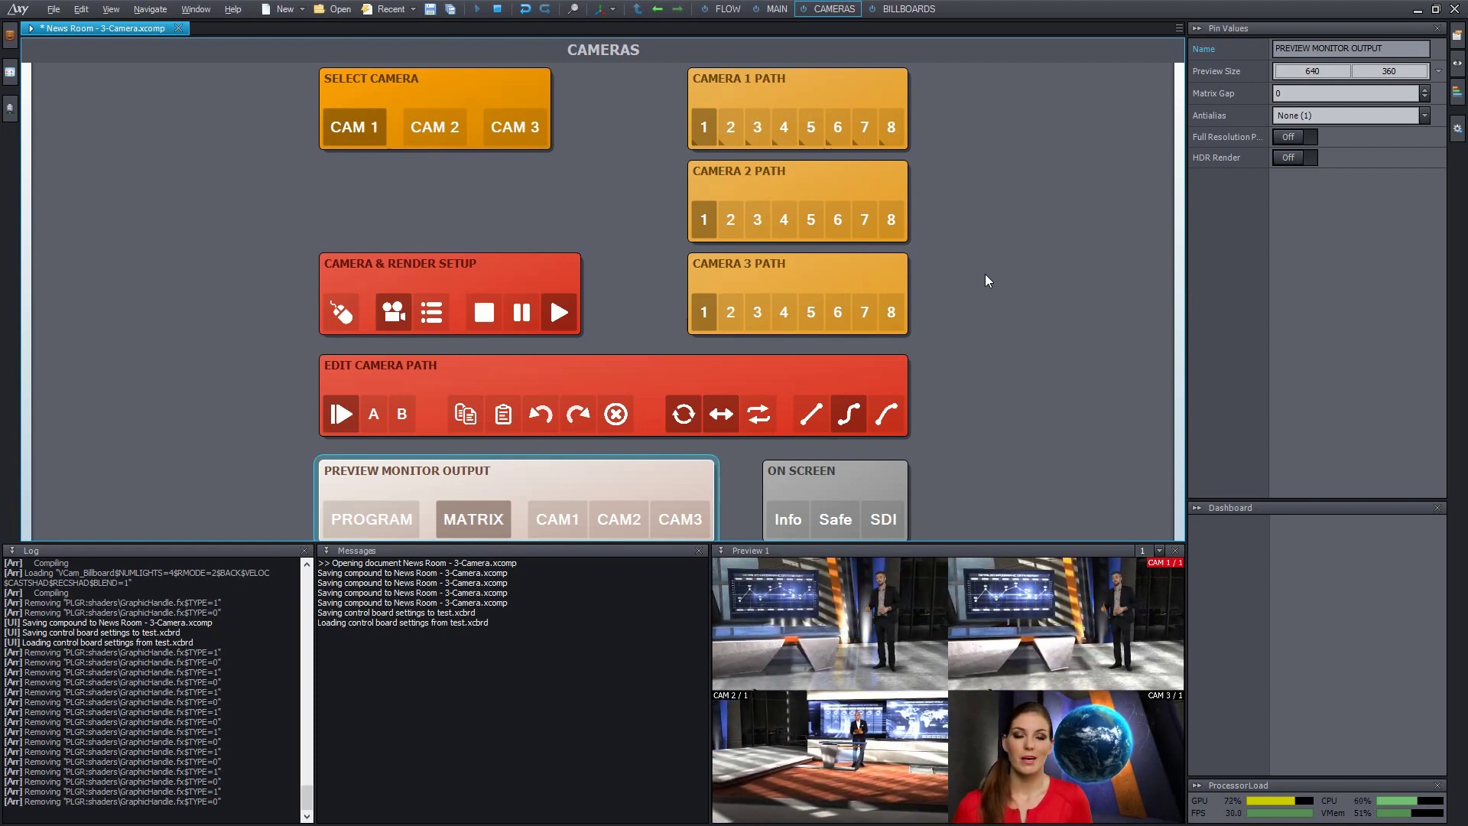
Step: Set camera 2 to path 3, switch repeatedly between CAM 2 and CAM 1, and return camera 2 to path 1
click(757, 219)
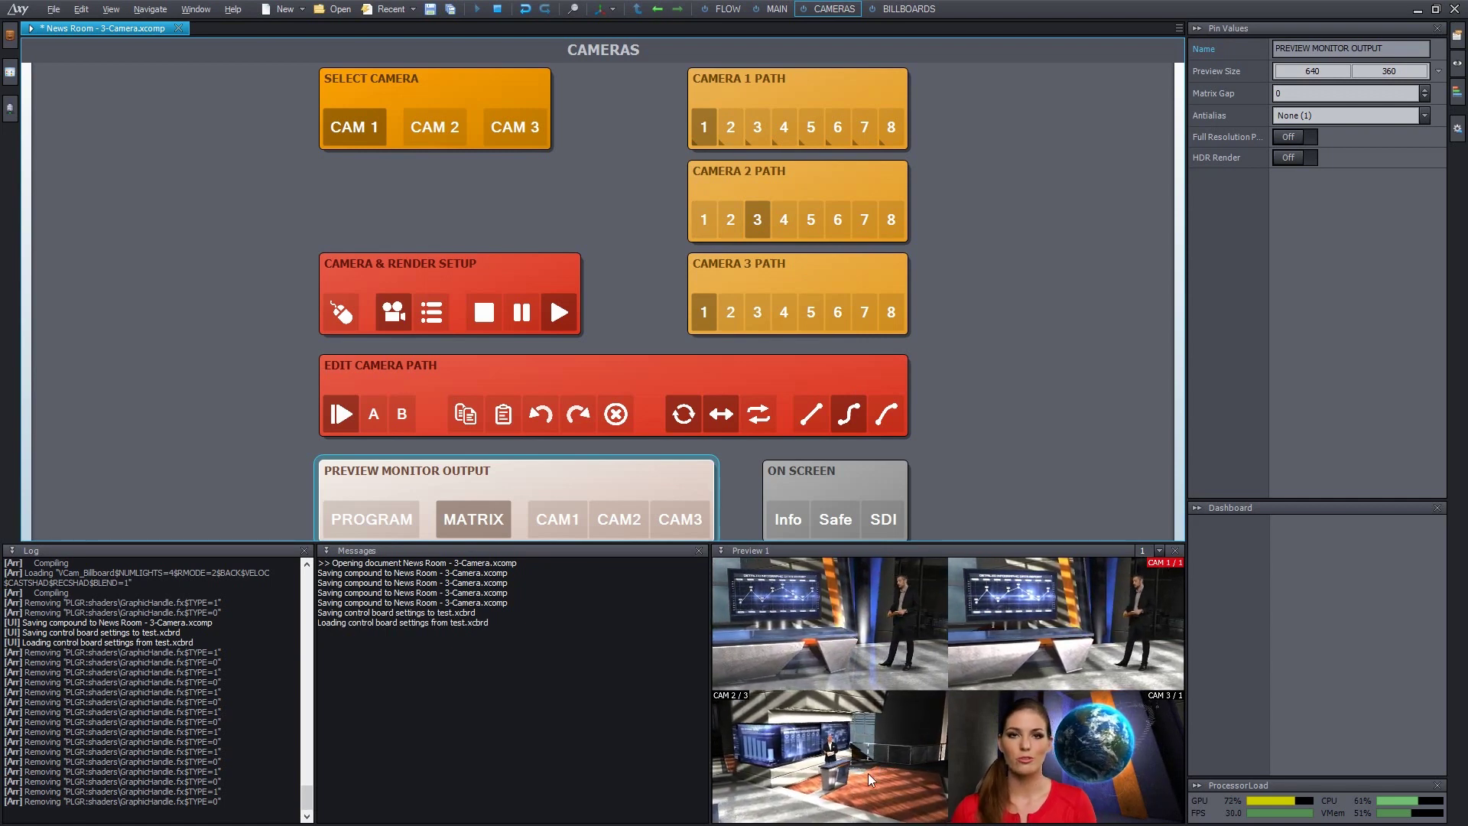
click(447, 131)
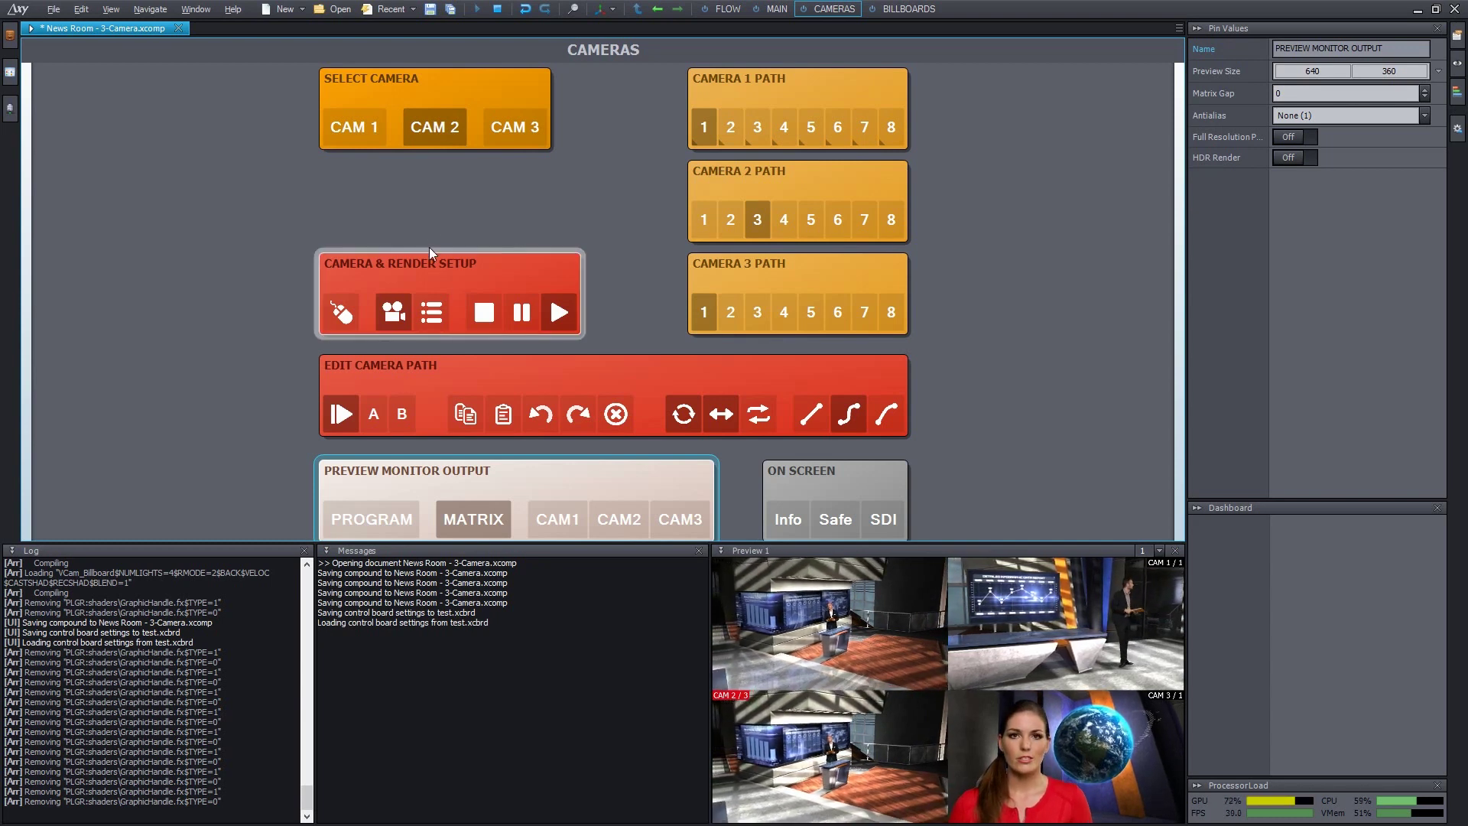
click(365, 130)
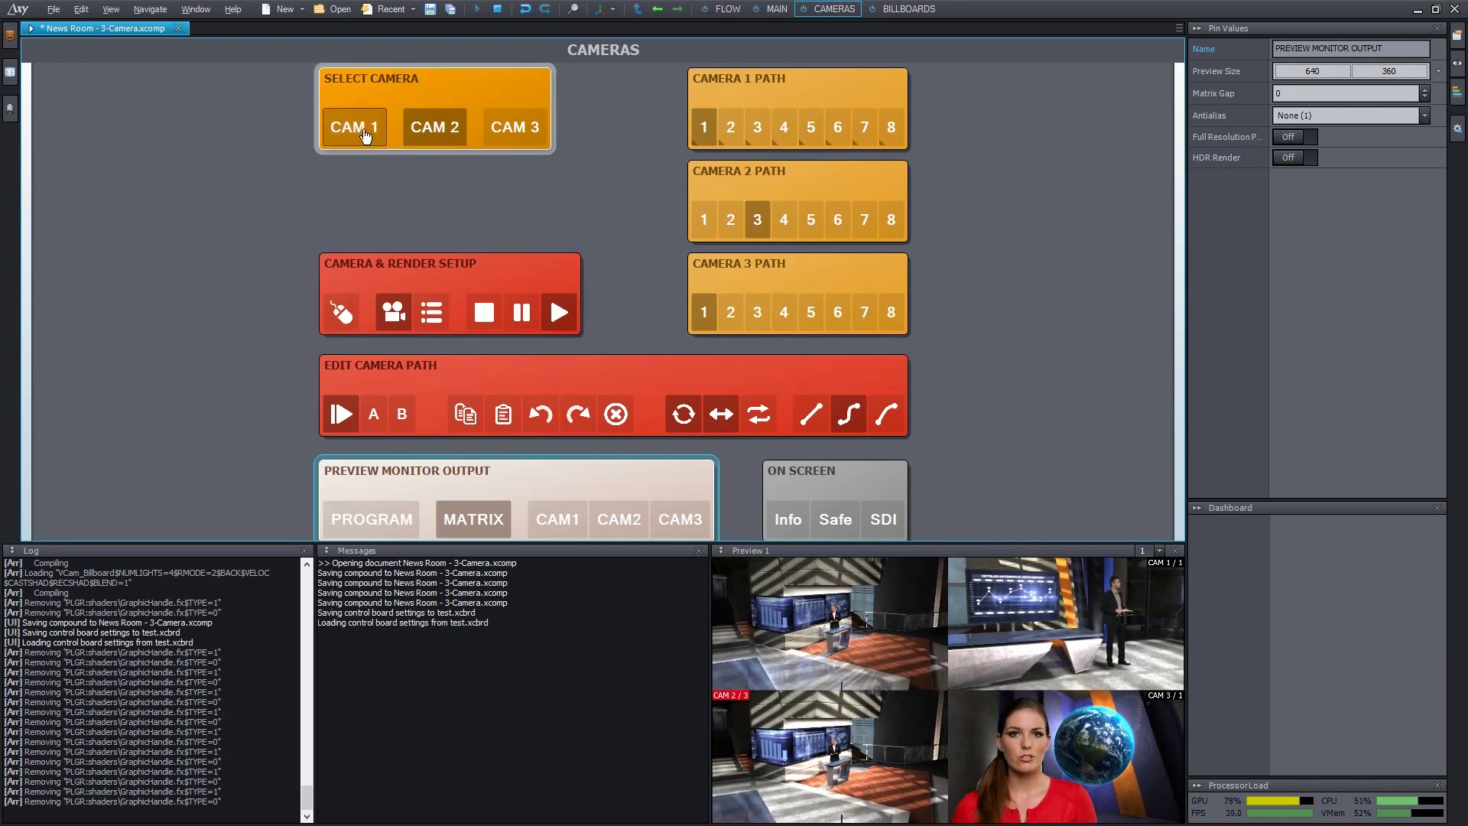
click(431, 128)
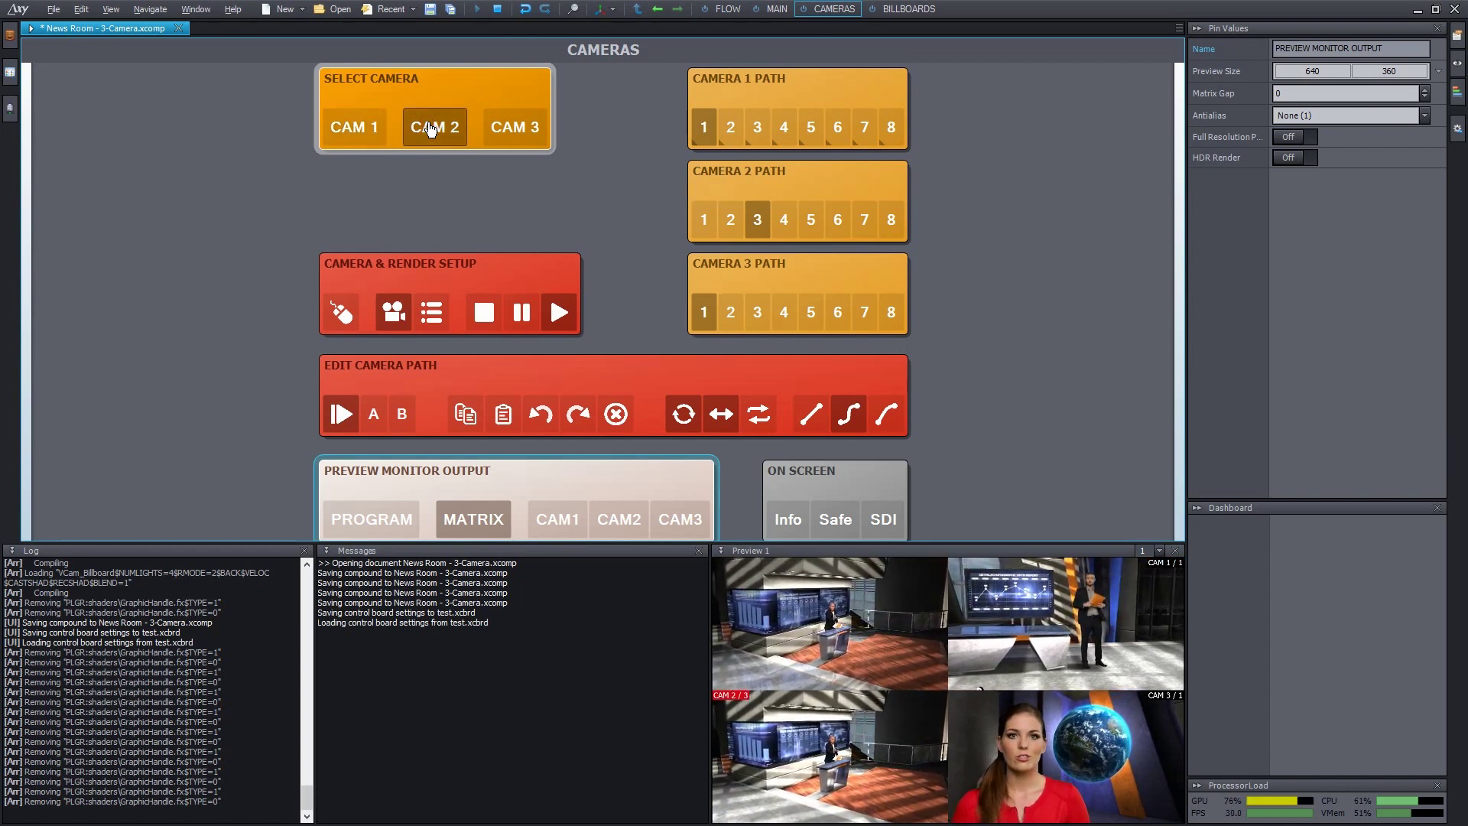
click(372, 128)
click(427, 131)
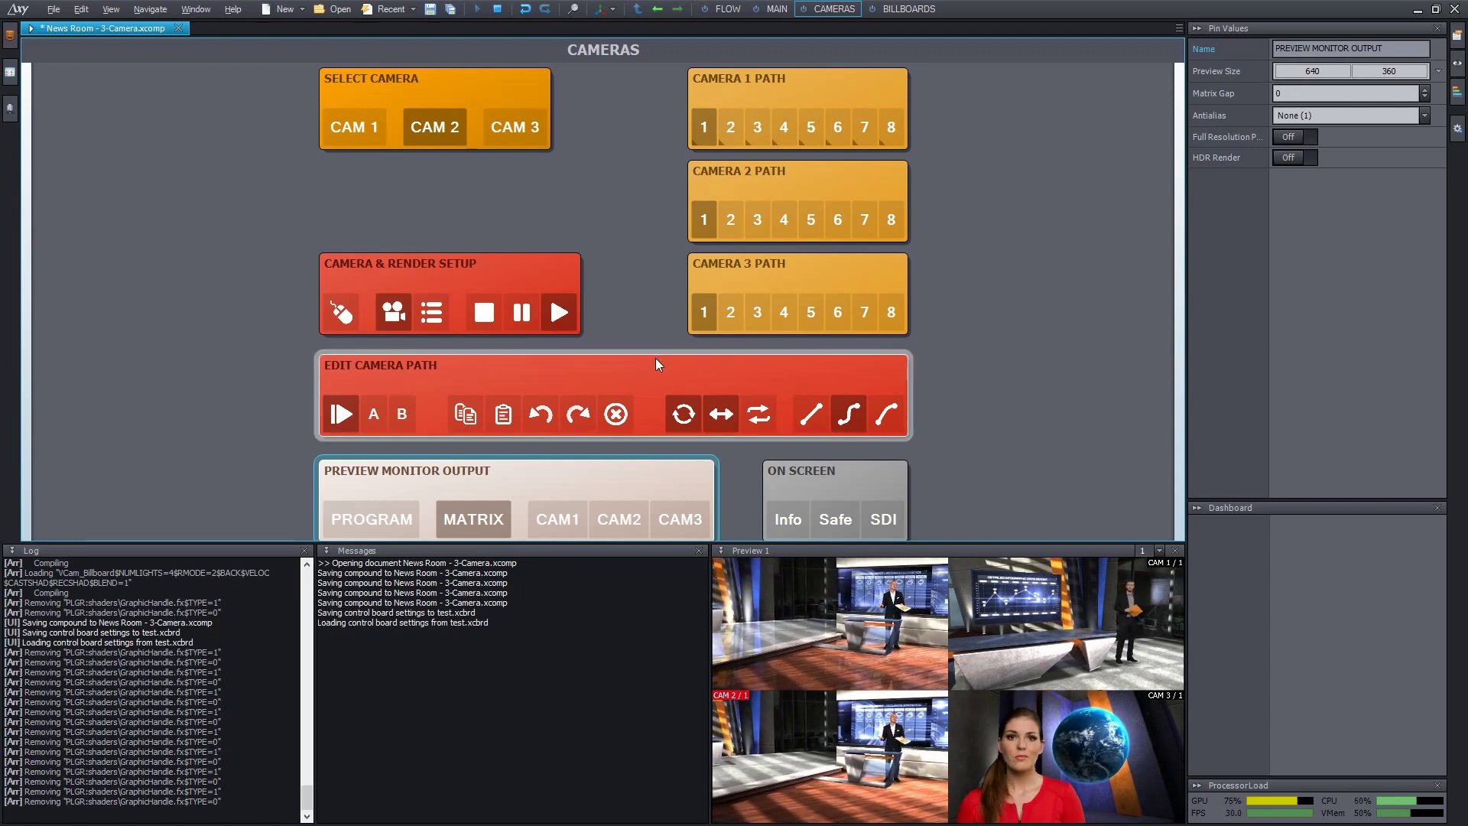
Step: Set the preview monitor output to PROGRAM, make CAM 1 active and select its path 7
click(437, 135)
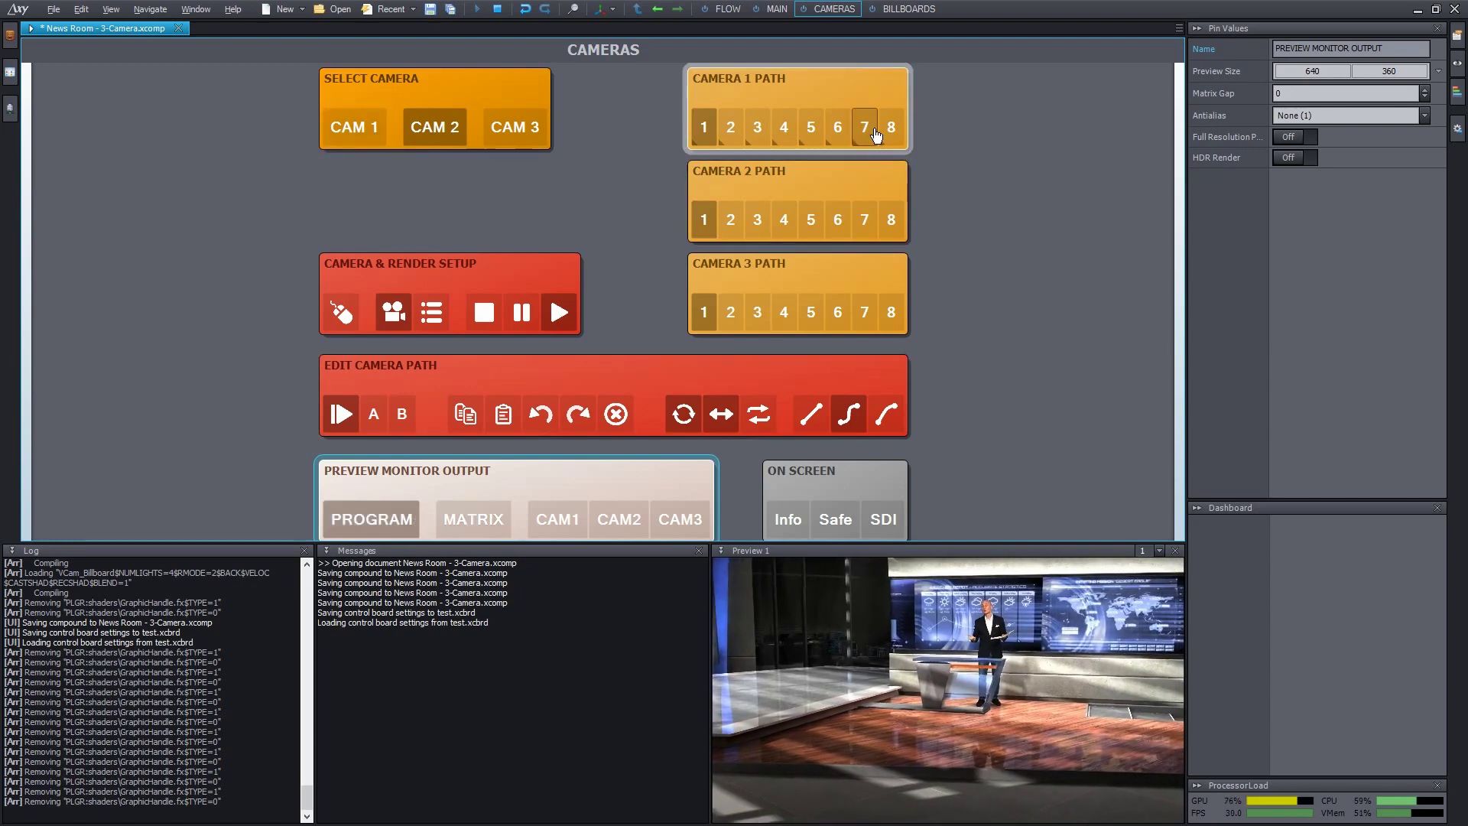
click(350, 125)
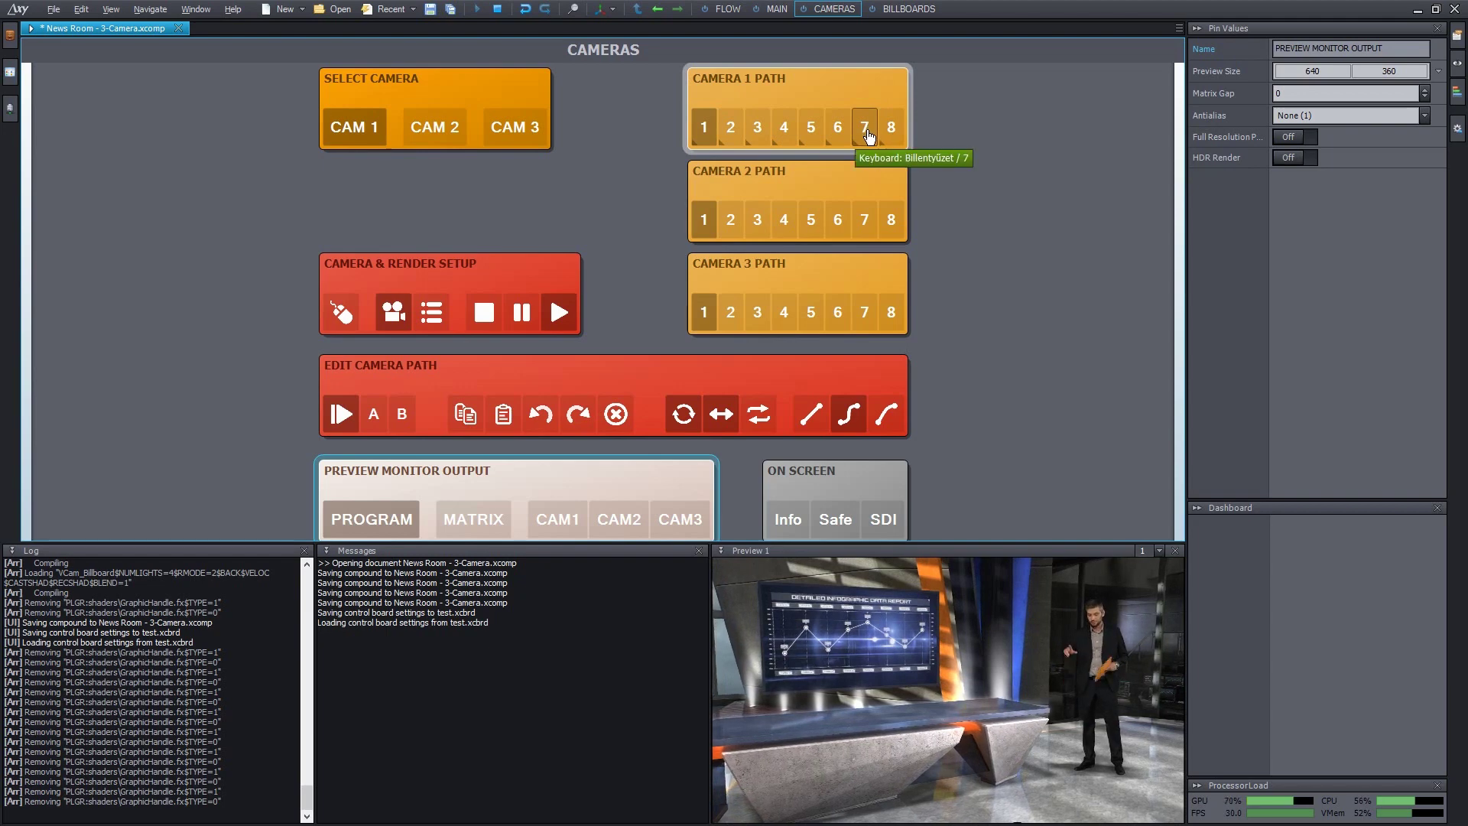
click(865, 128)
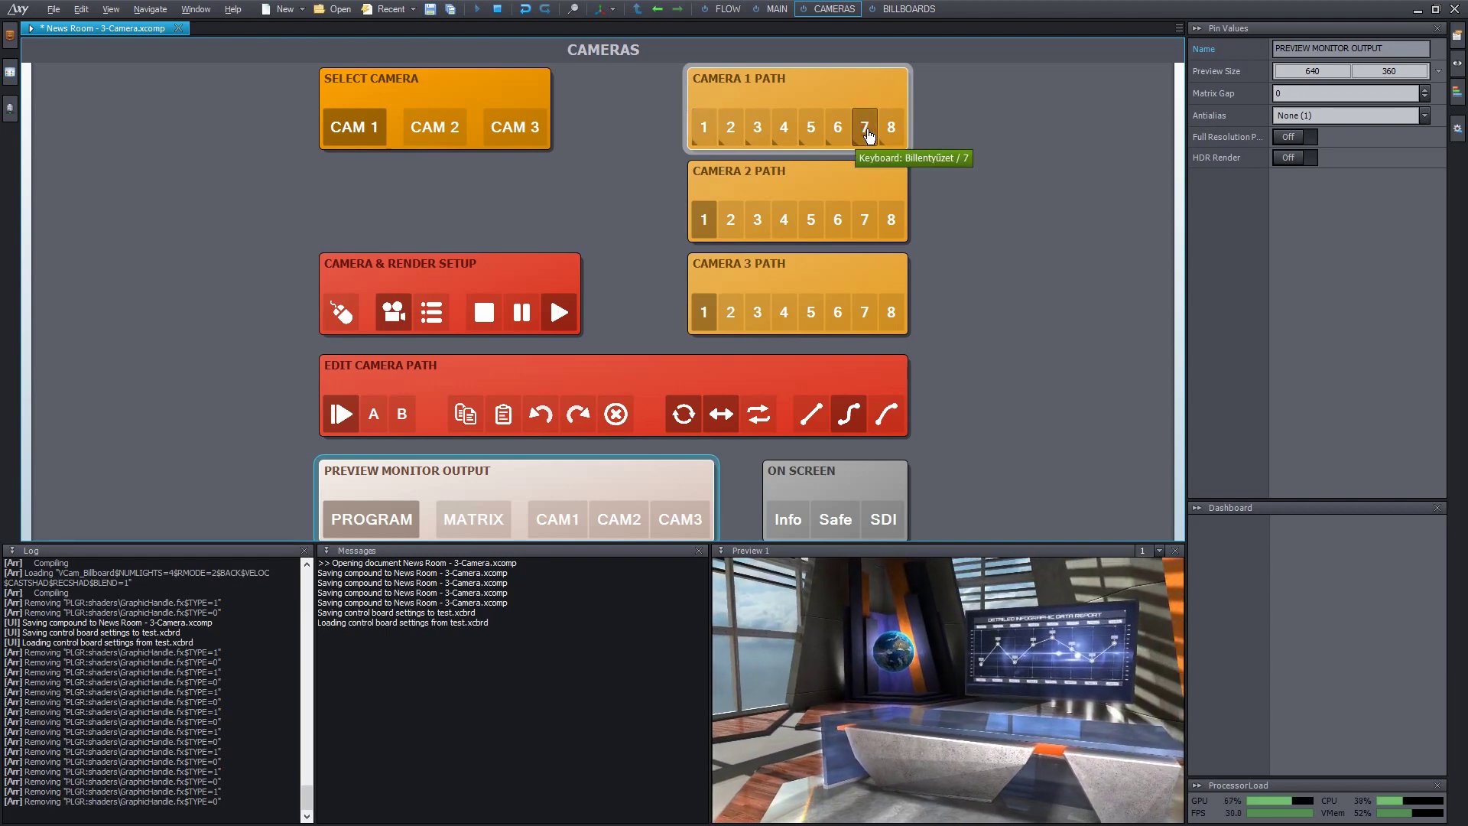
Step: Edit start position A of camera 1's path 7 in the full-screen preview, framing a wide shot of the desk, infographic screen and presenter
click(374, 415)
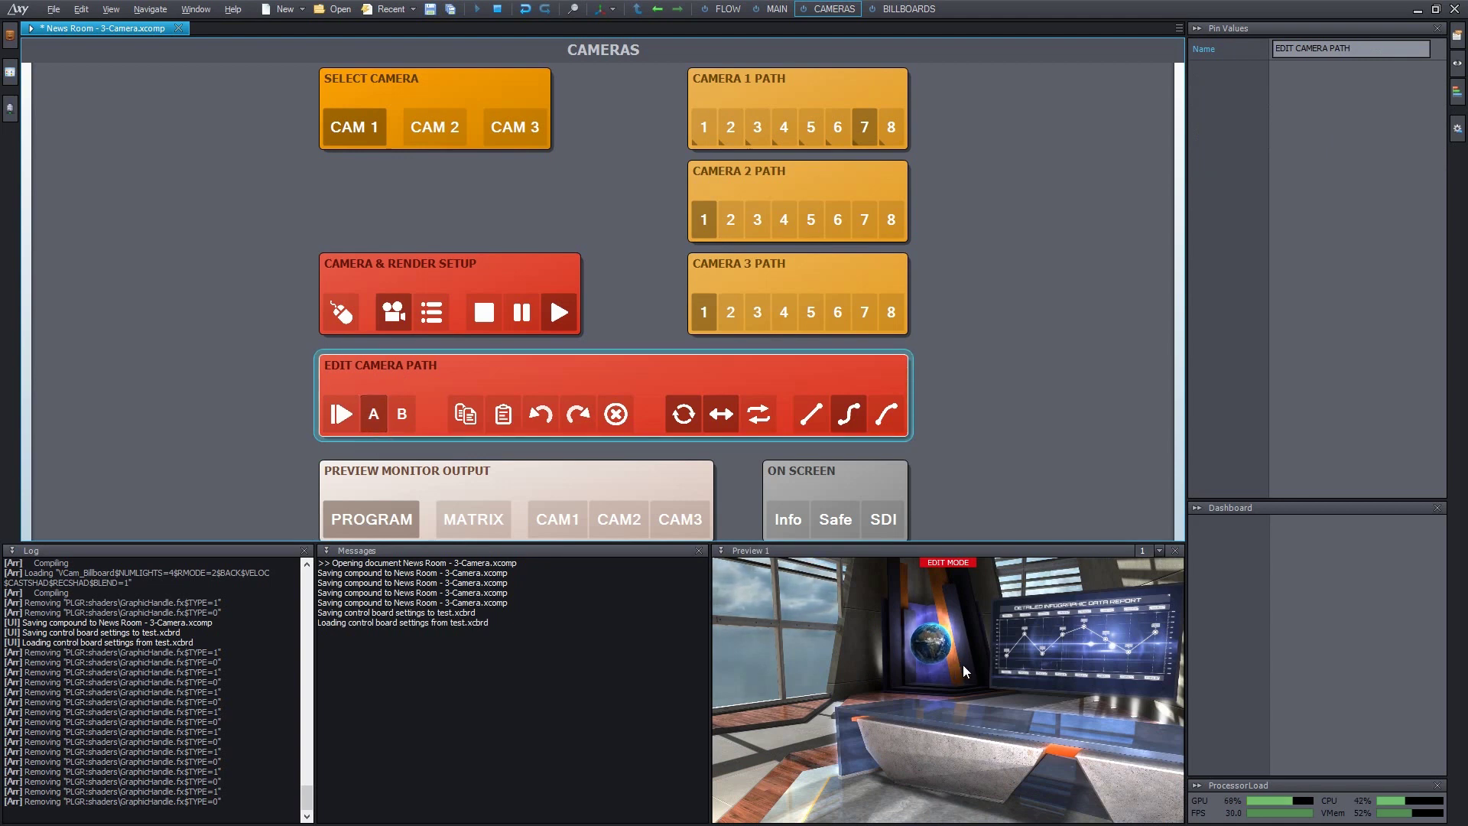
click(985, 624)
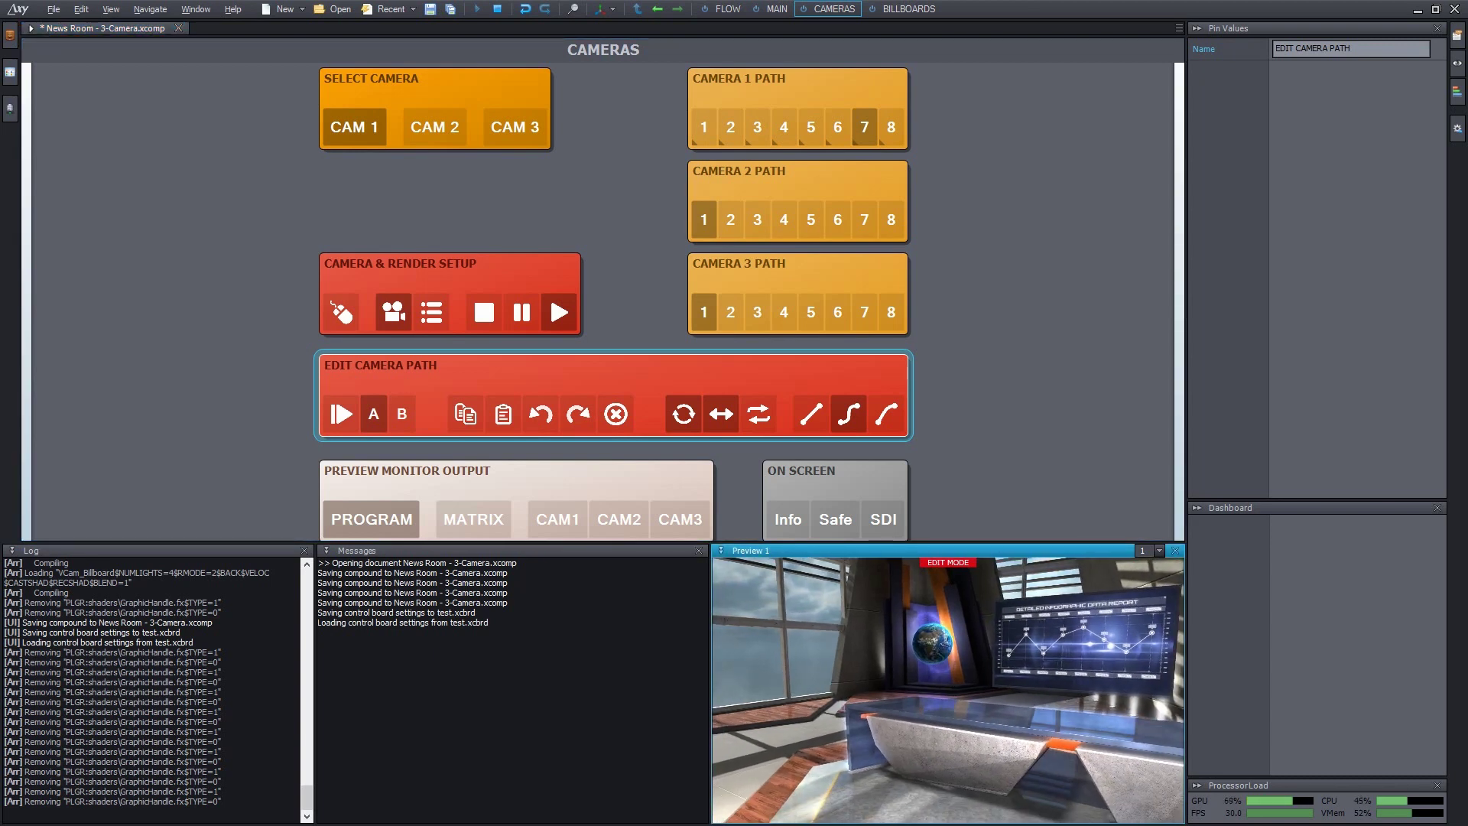
double_click(972, 650)
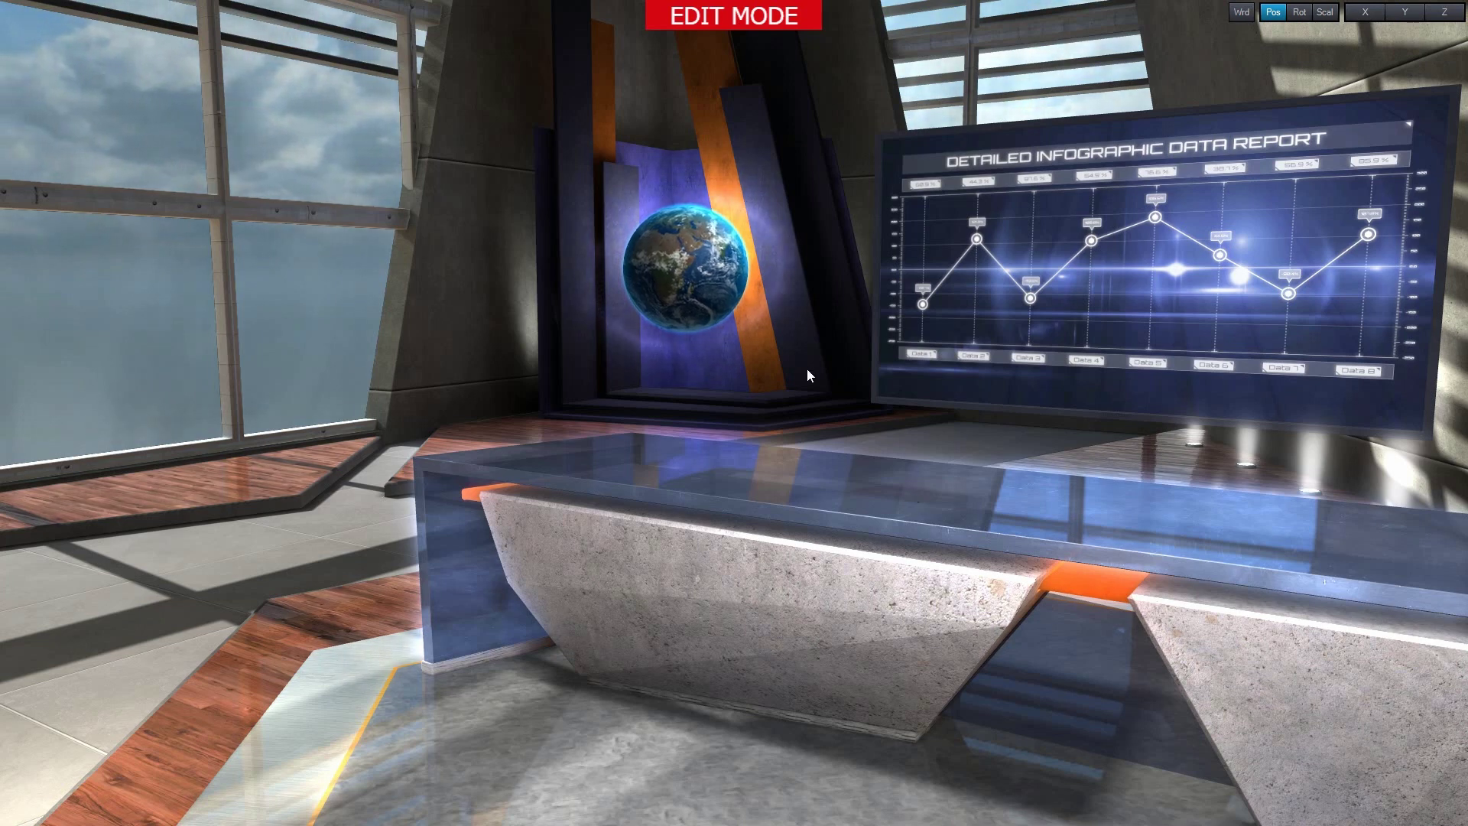
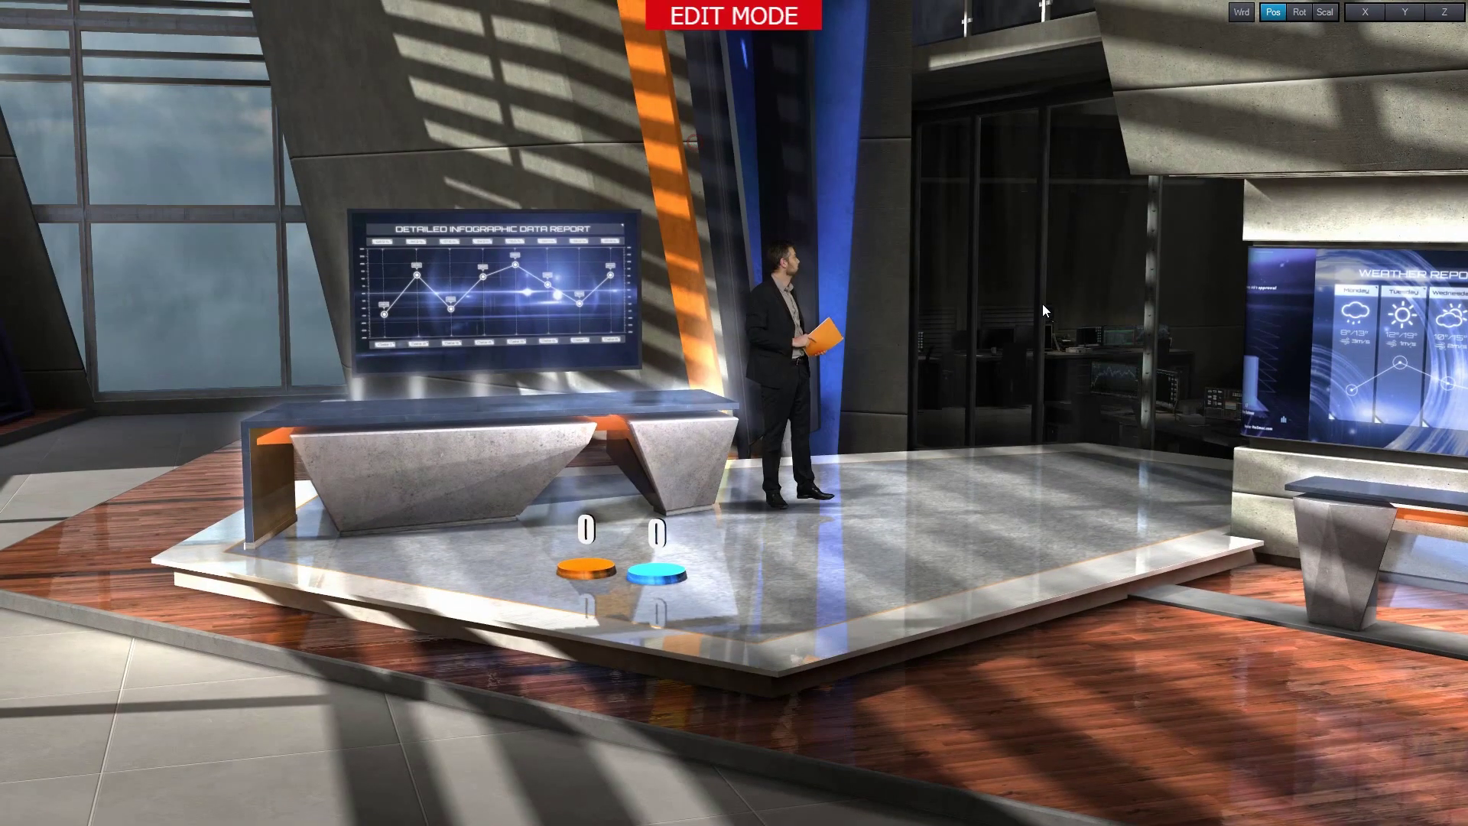
key(Escape)
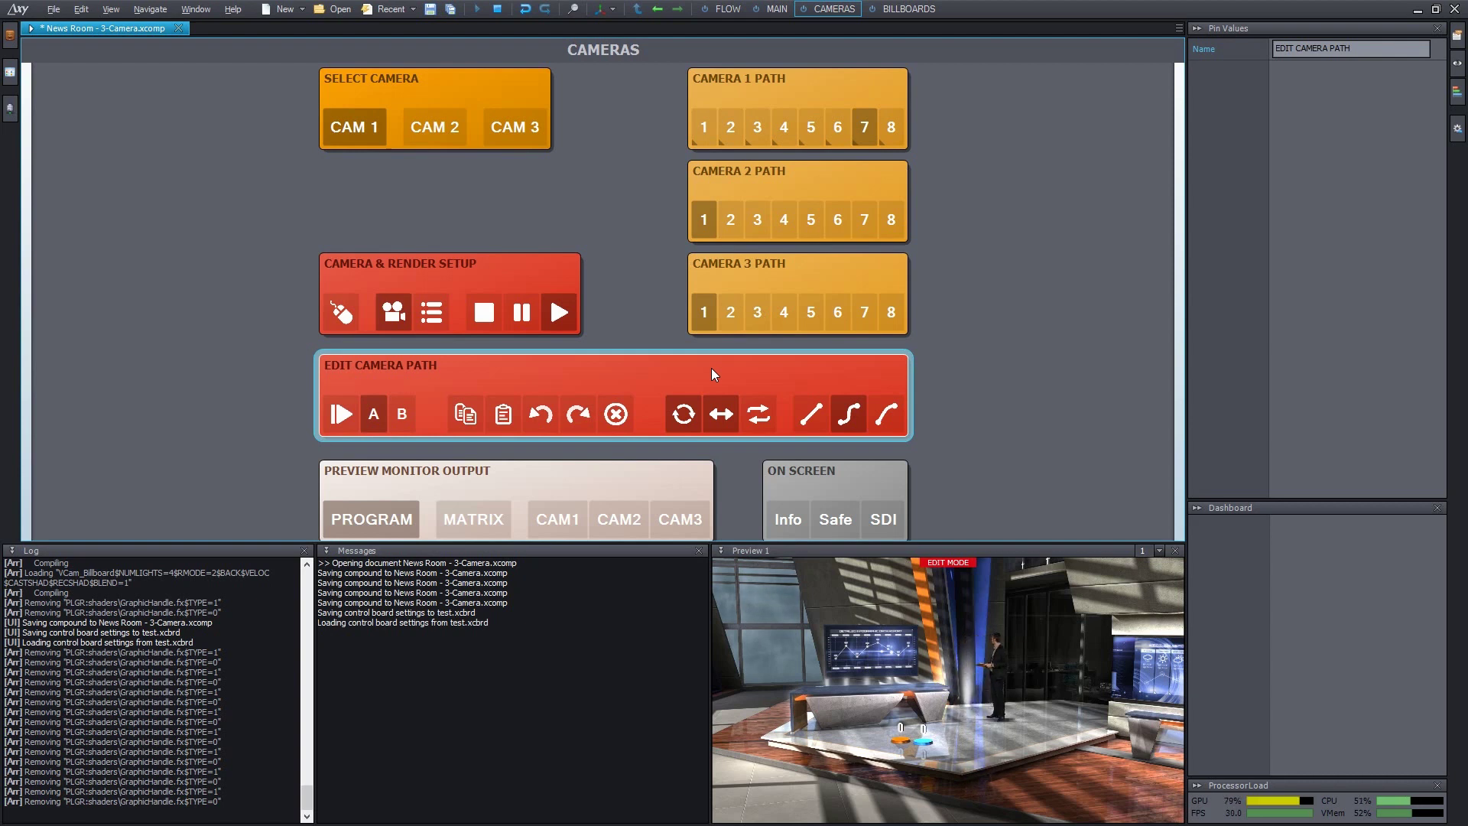
Step: Frame end position B of path 7 as a close shot of the presenter beside the infographic screen, play the path and save the scene
click(403, 415)
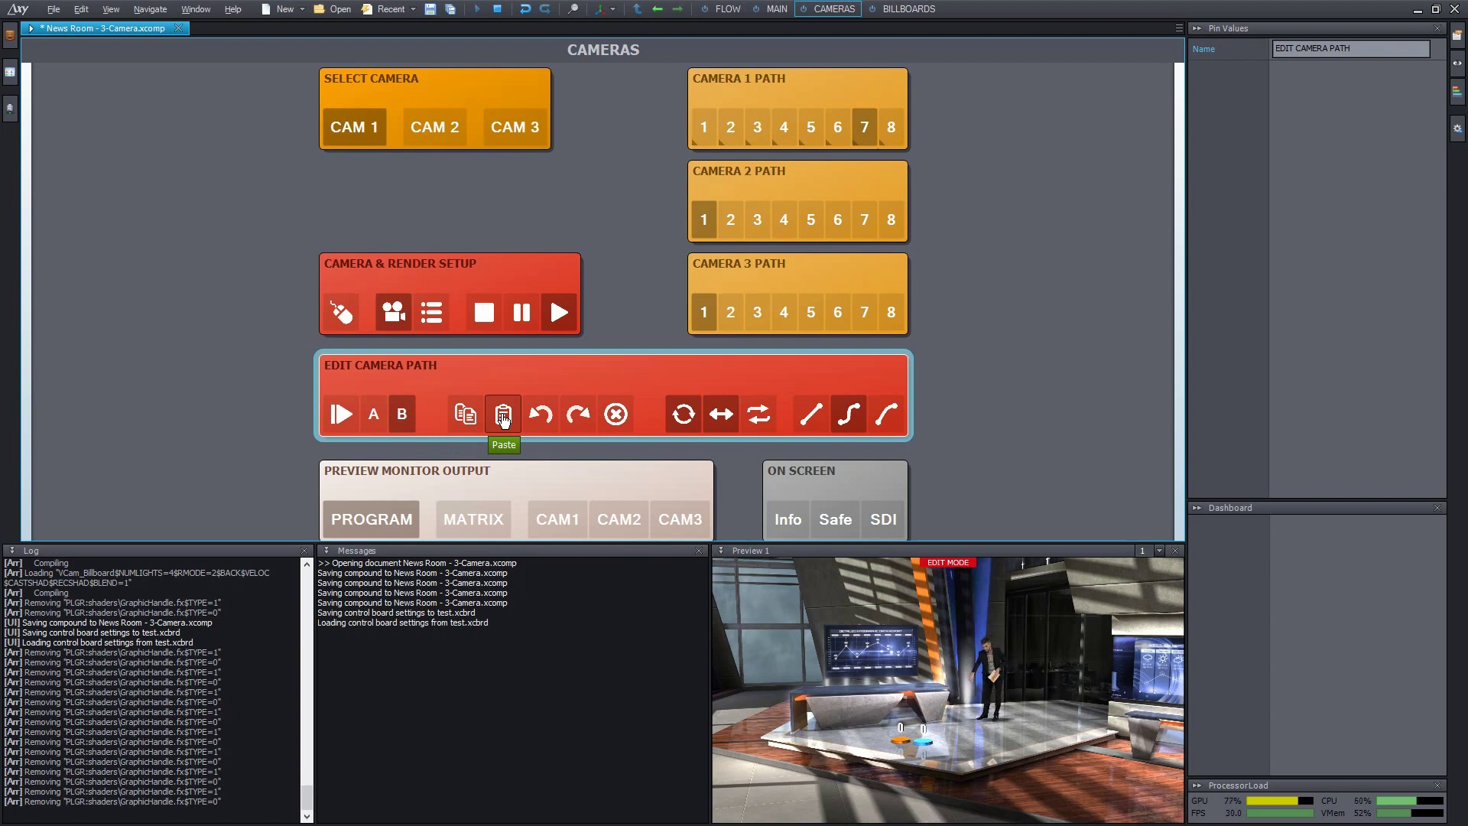
click(342, 419)
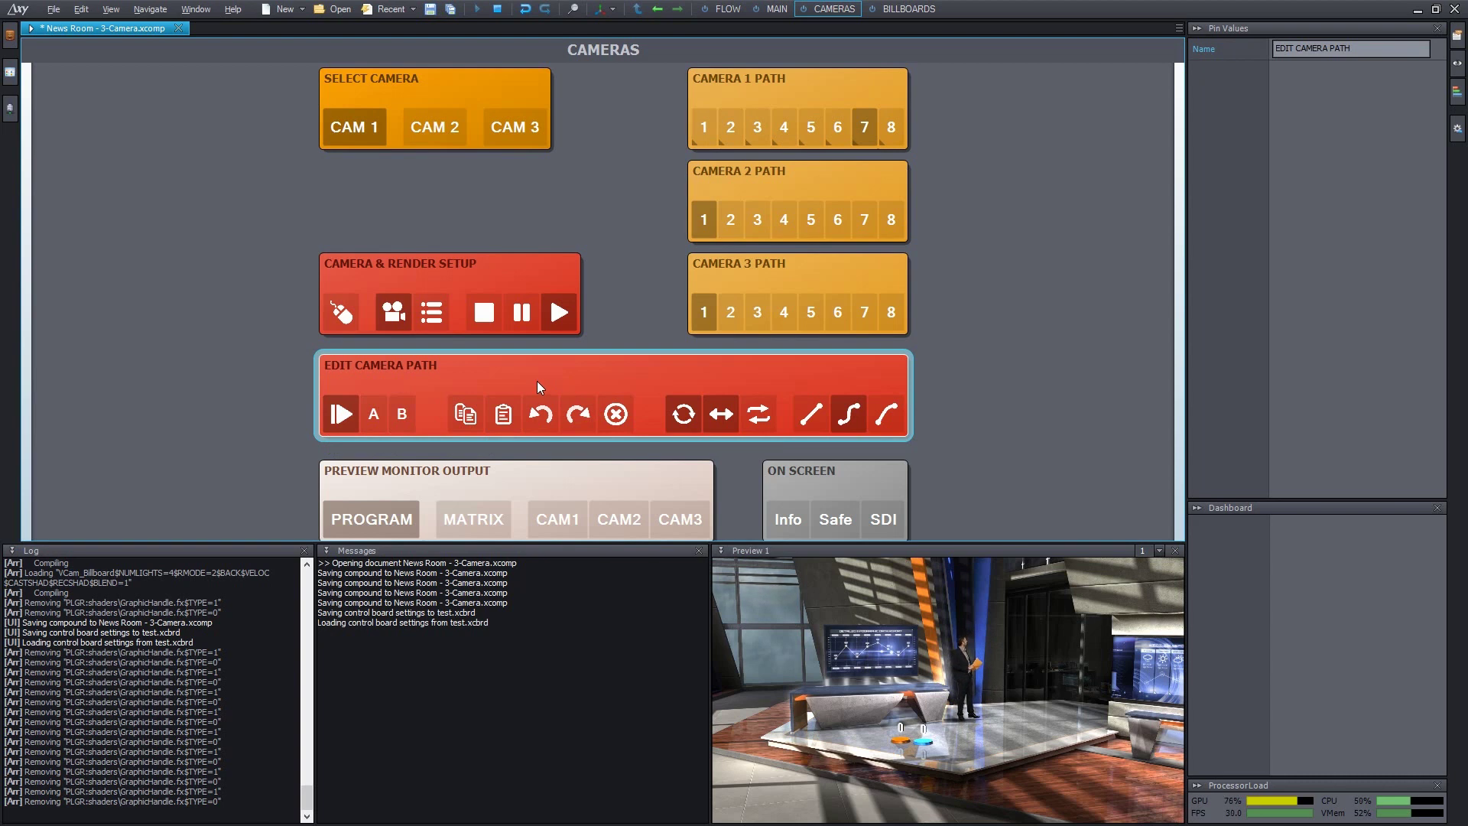
click(403, 415)
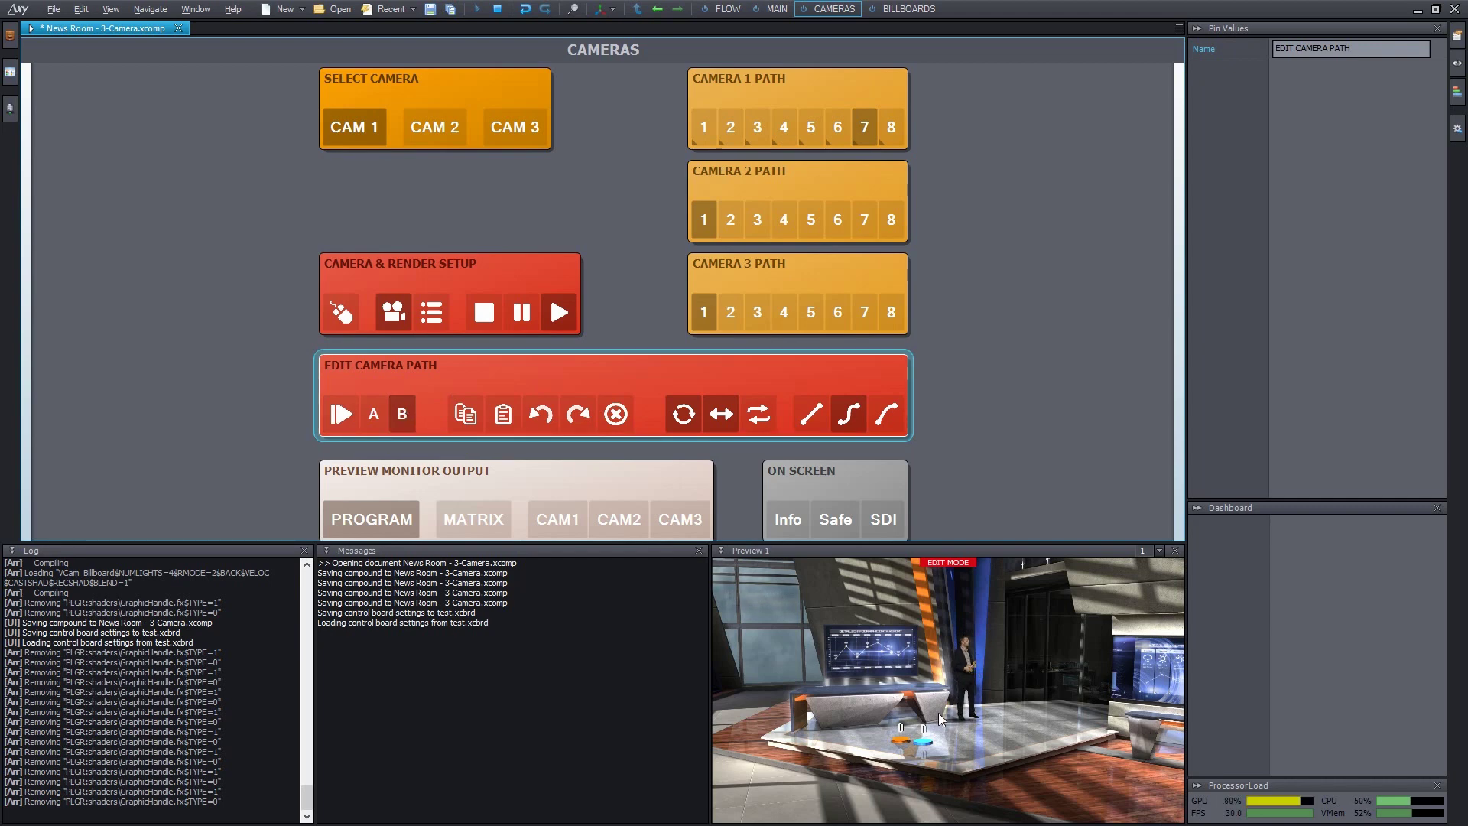
drag(984, 754, 1116, 752)
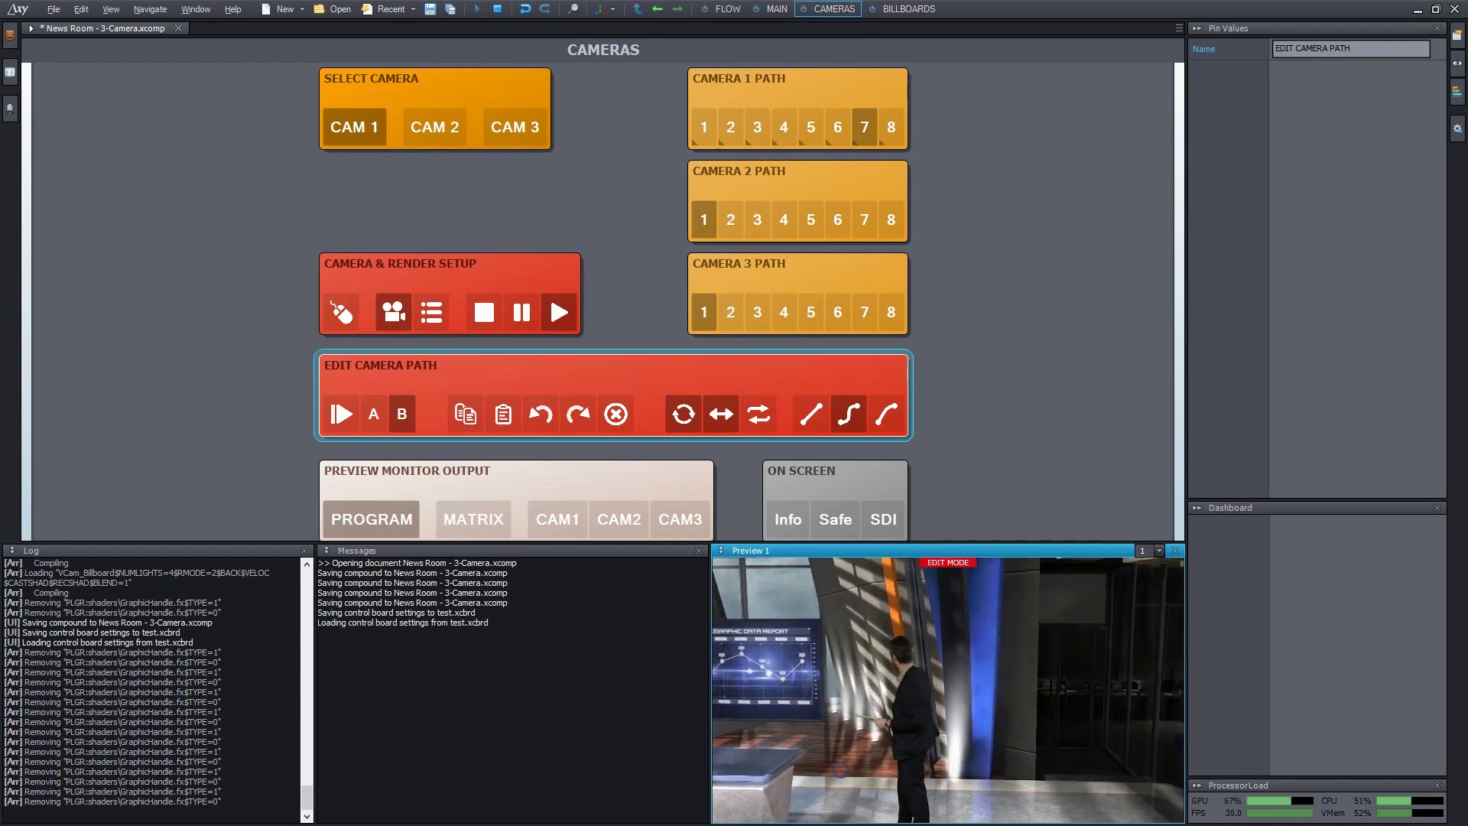
drag(1014, 691, 1159, 723)
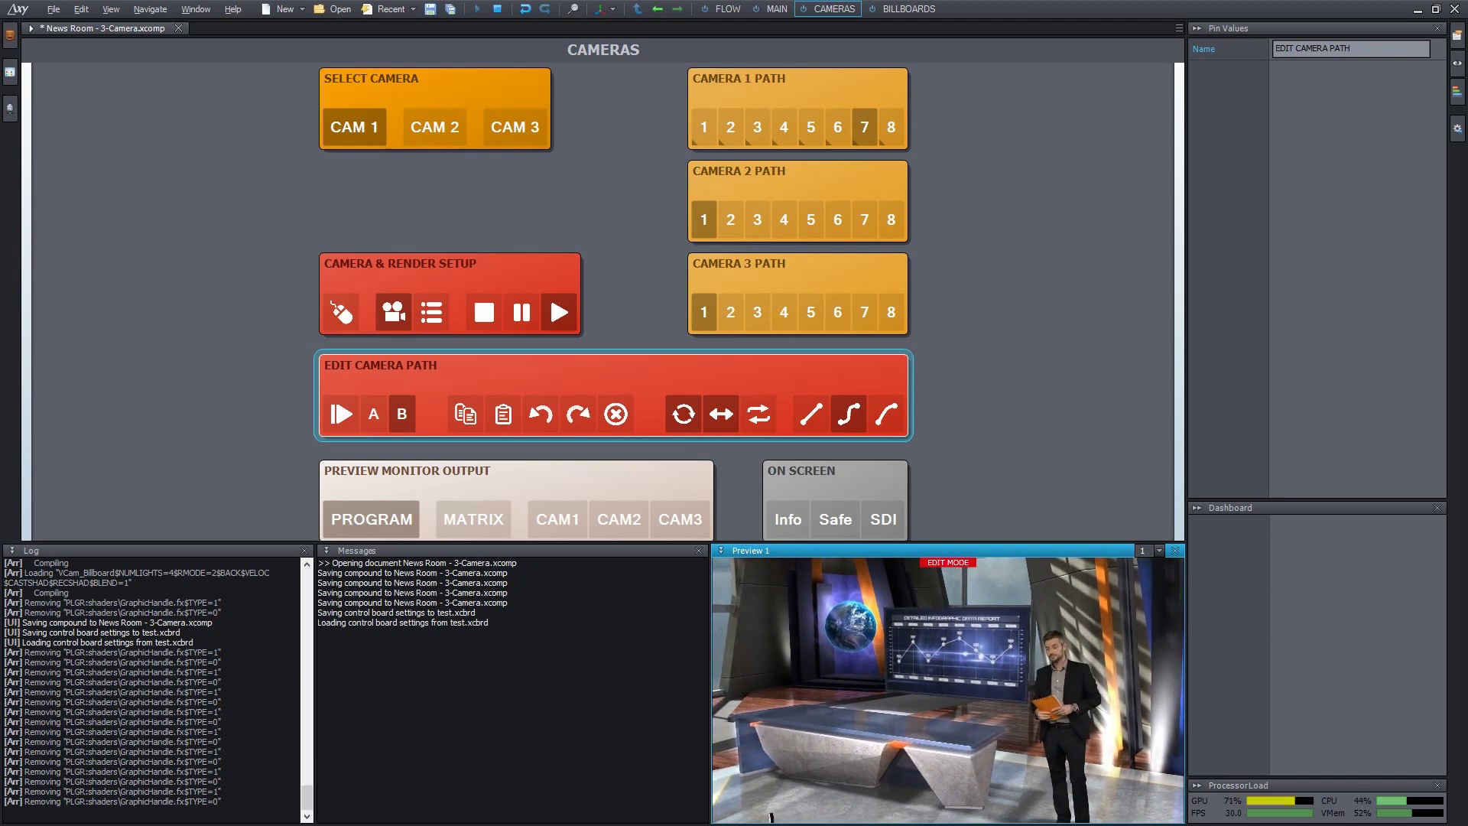
drag(771, 816, 997, 757)
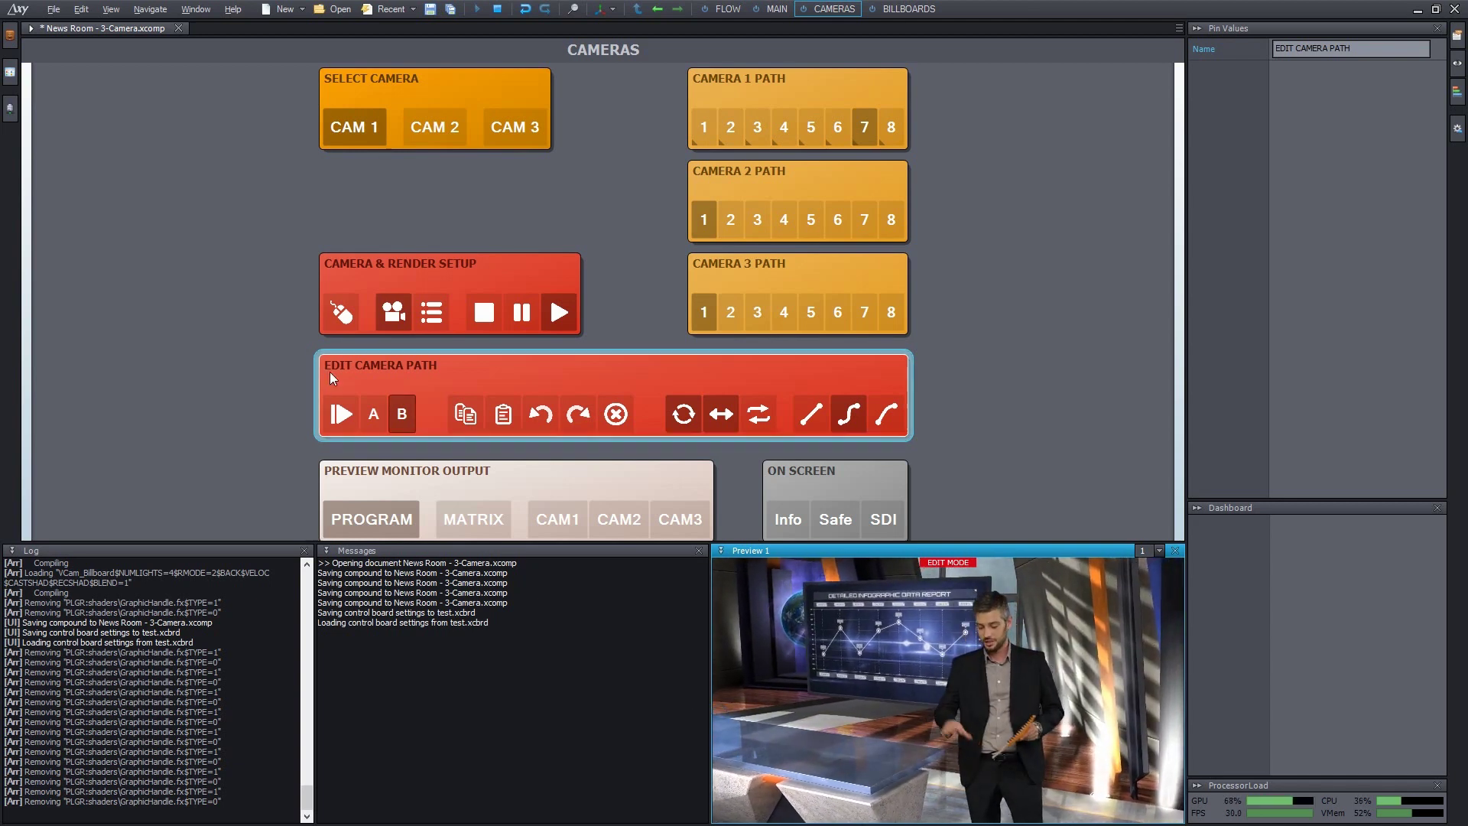
click(341, 414)
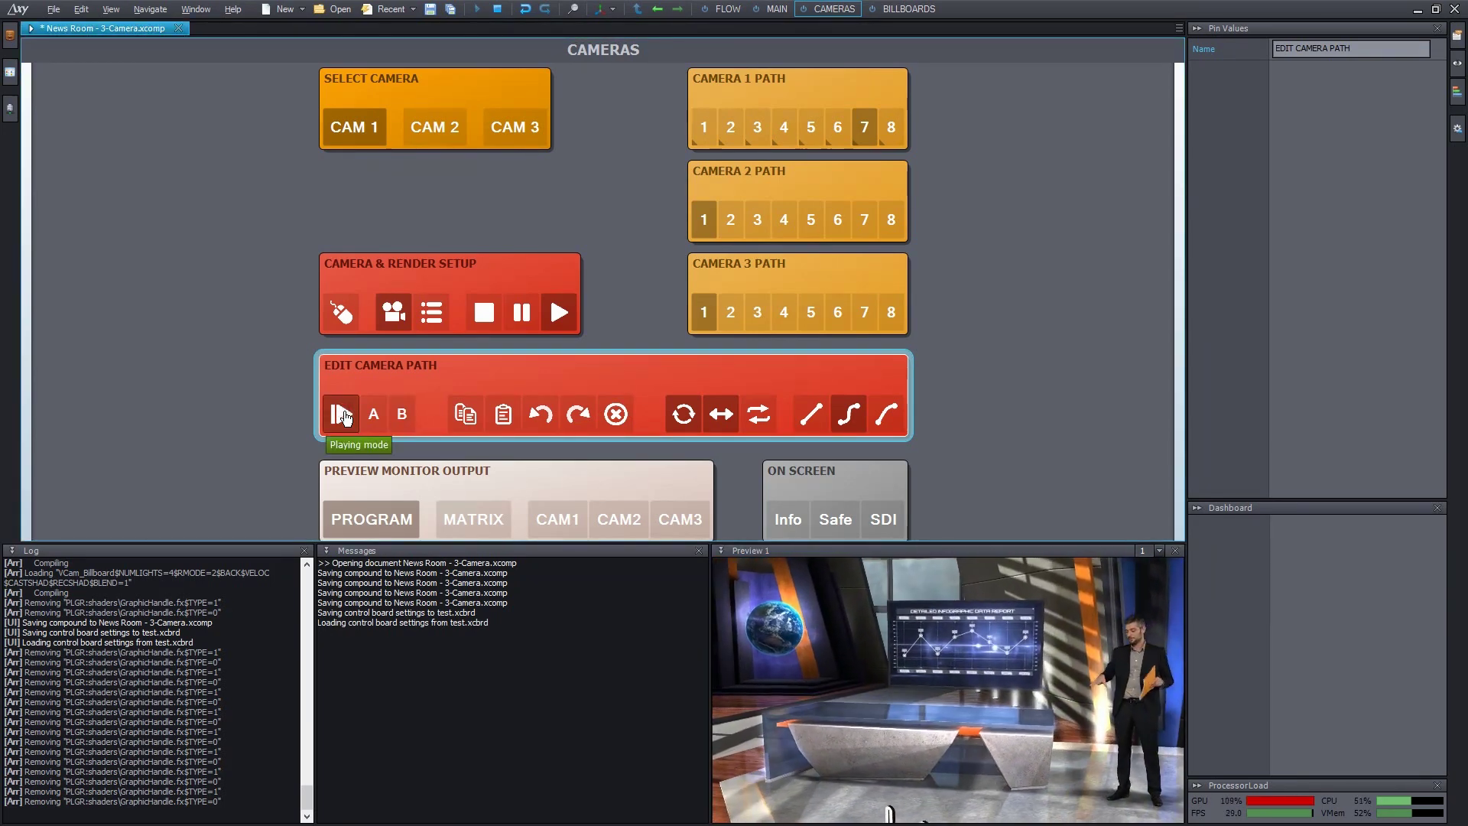
key(ctrl+s)
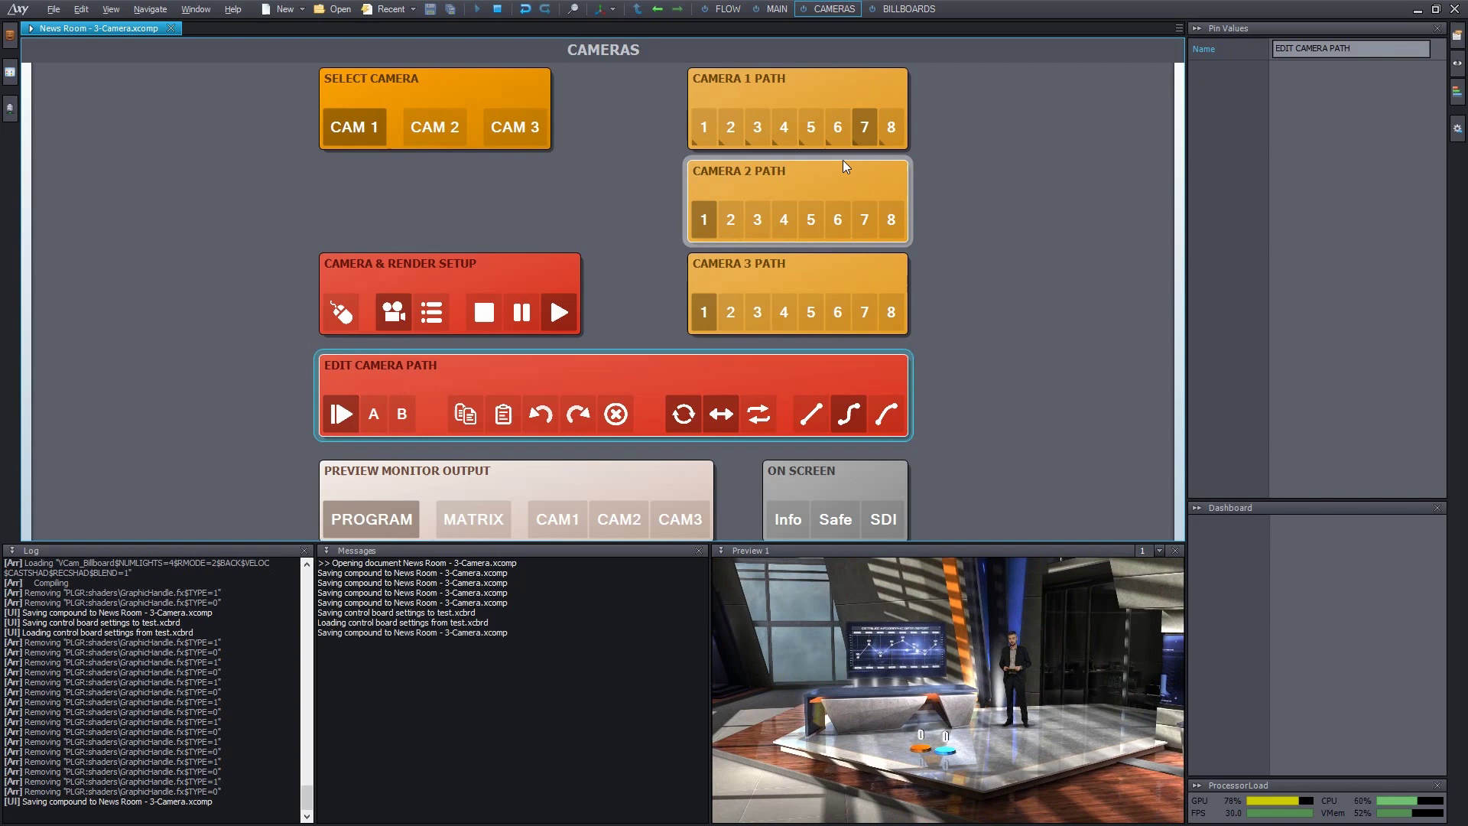
Step: Set the Speed Path 7 value of CAMERA 1 PATH to 2
click(799, 82)
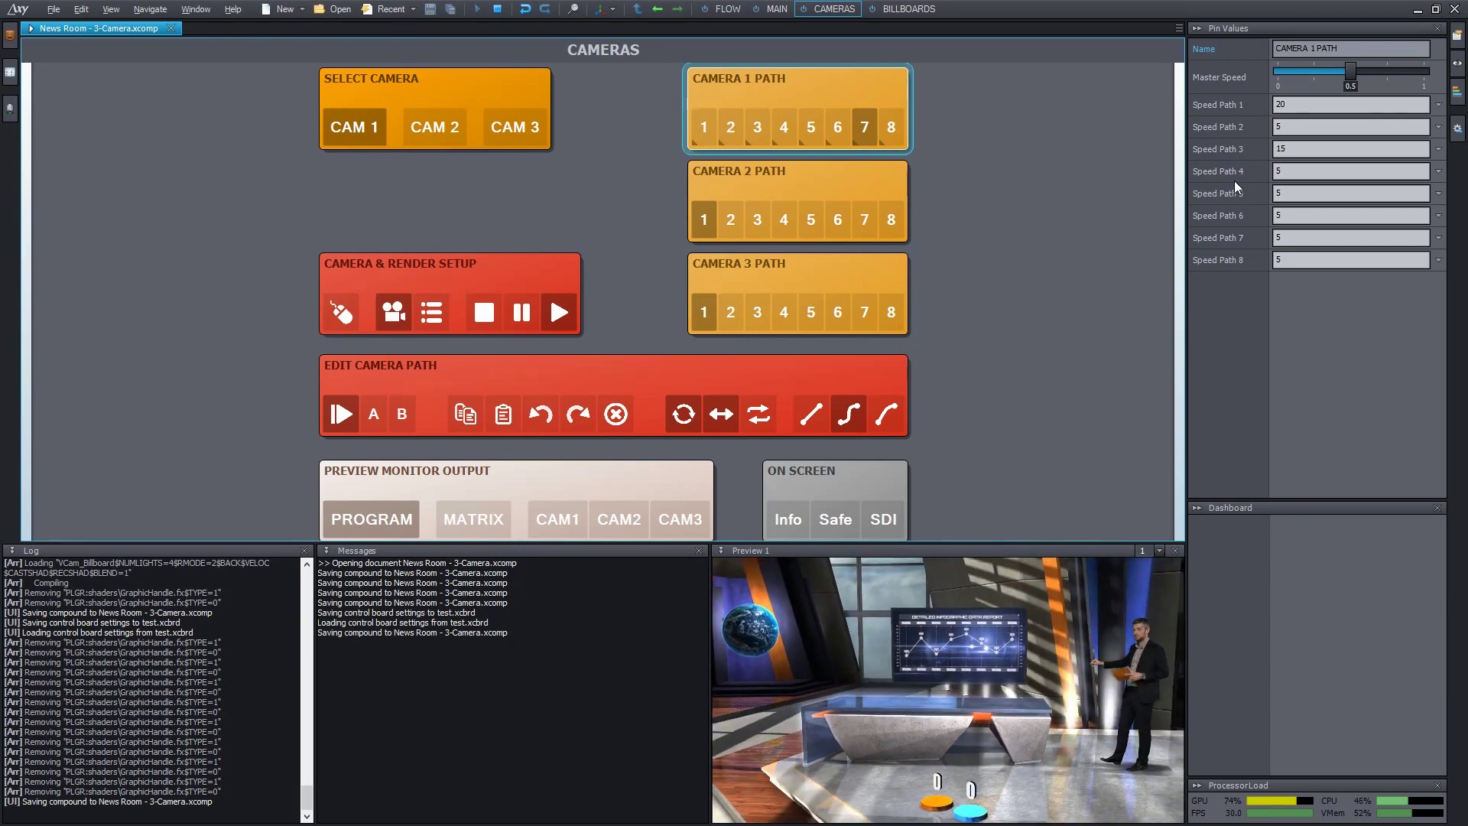
click(1307, 237)
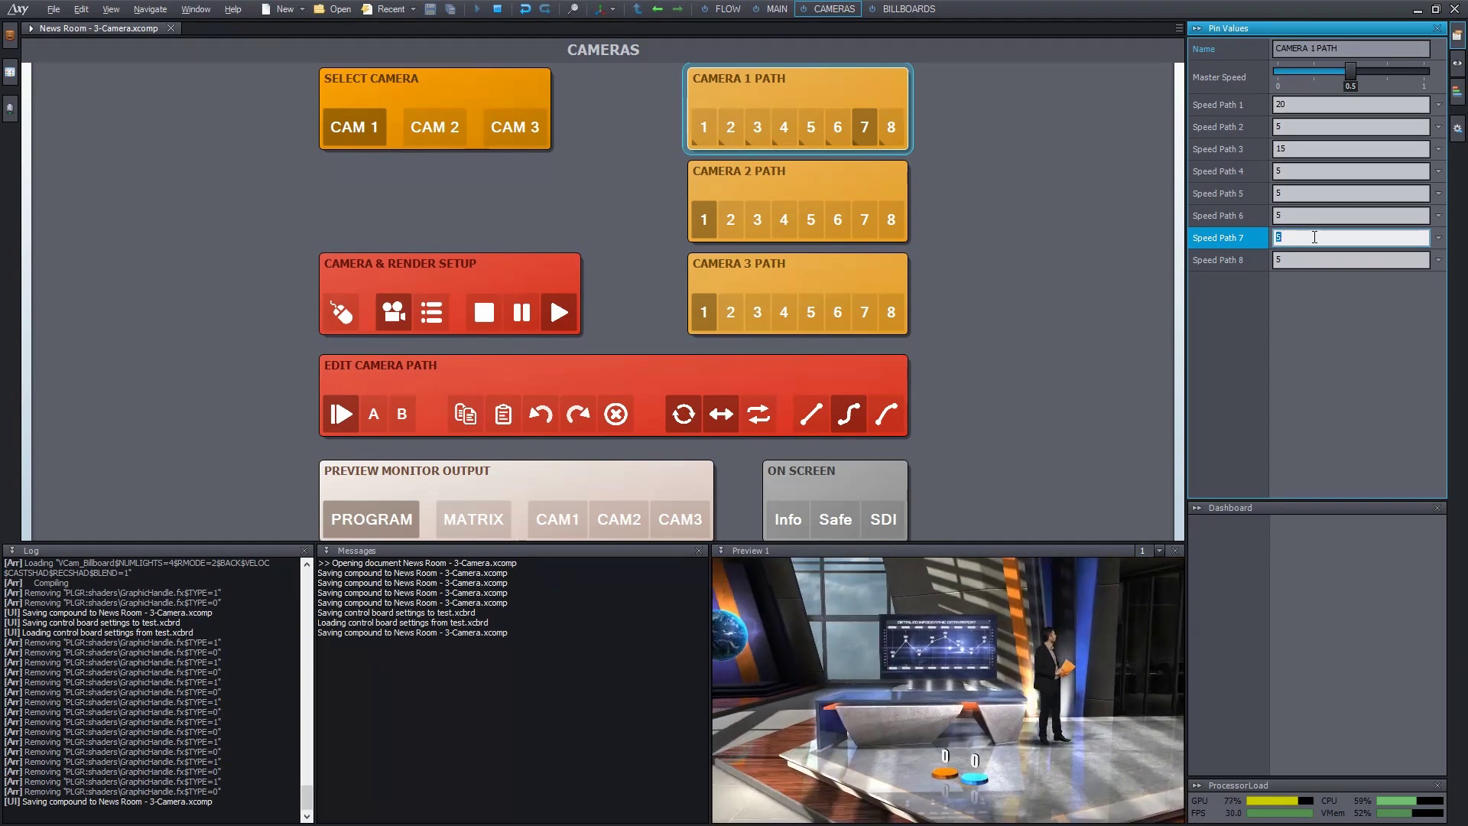
text(2)
key(Return)
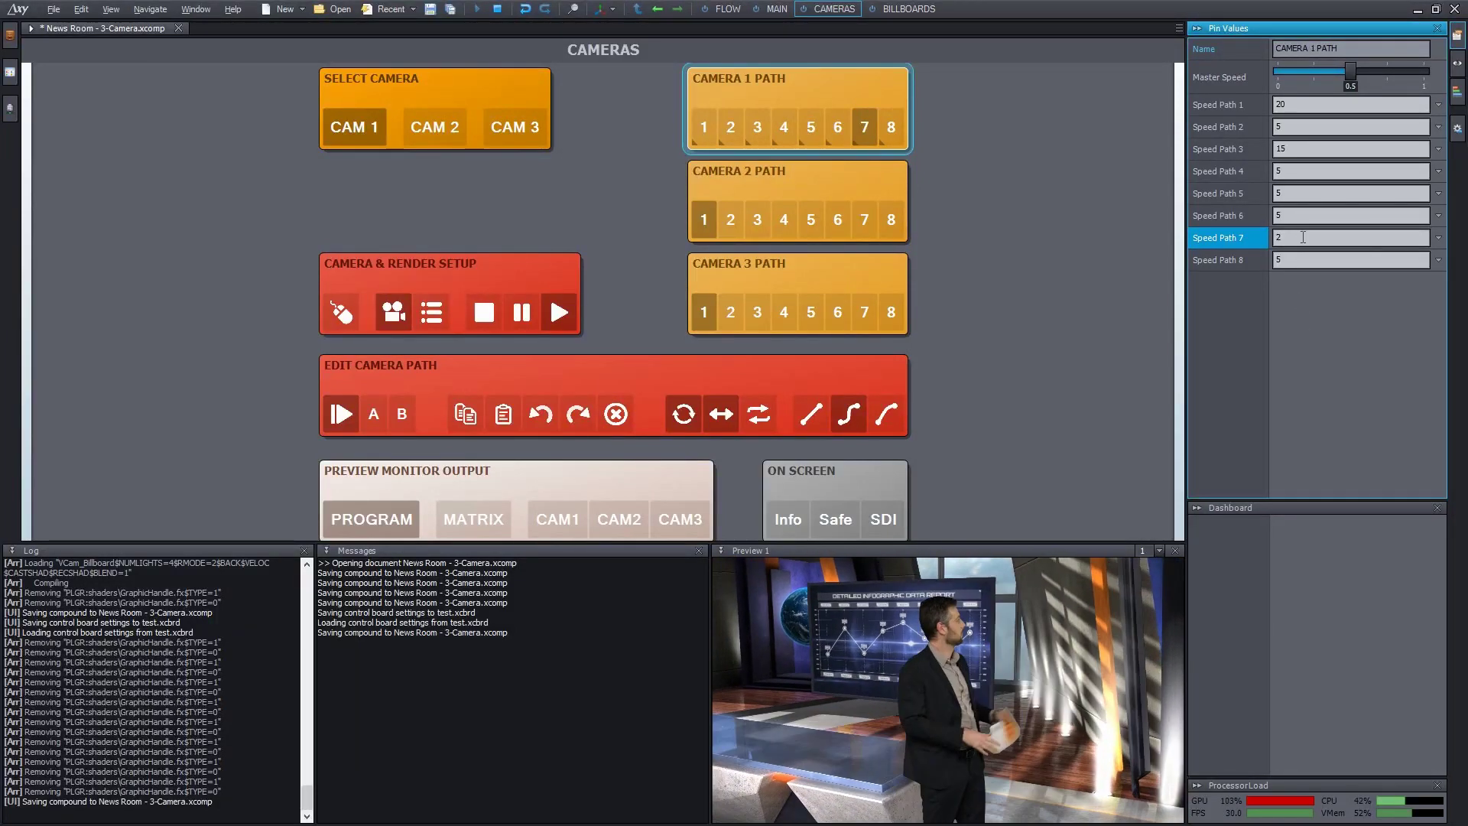
Step: Turn off looping for camera paths, try paths 6 and 5 of camera 1, and return it to path 7
click(675, 368)
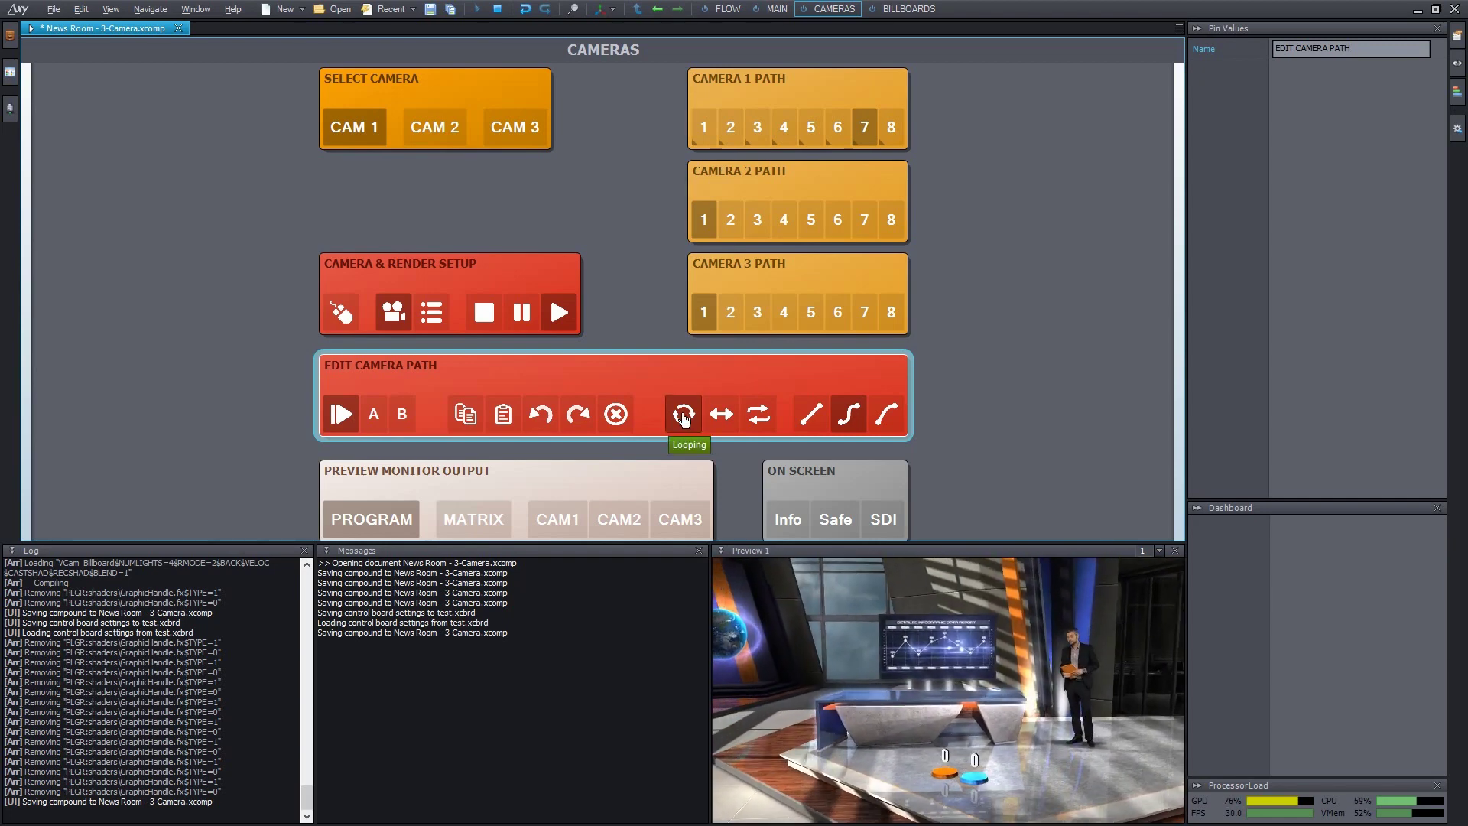
click(683, 415)
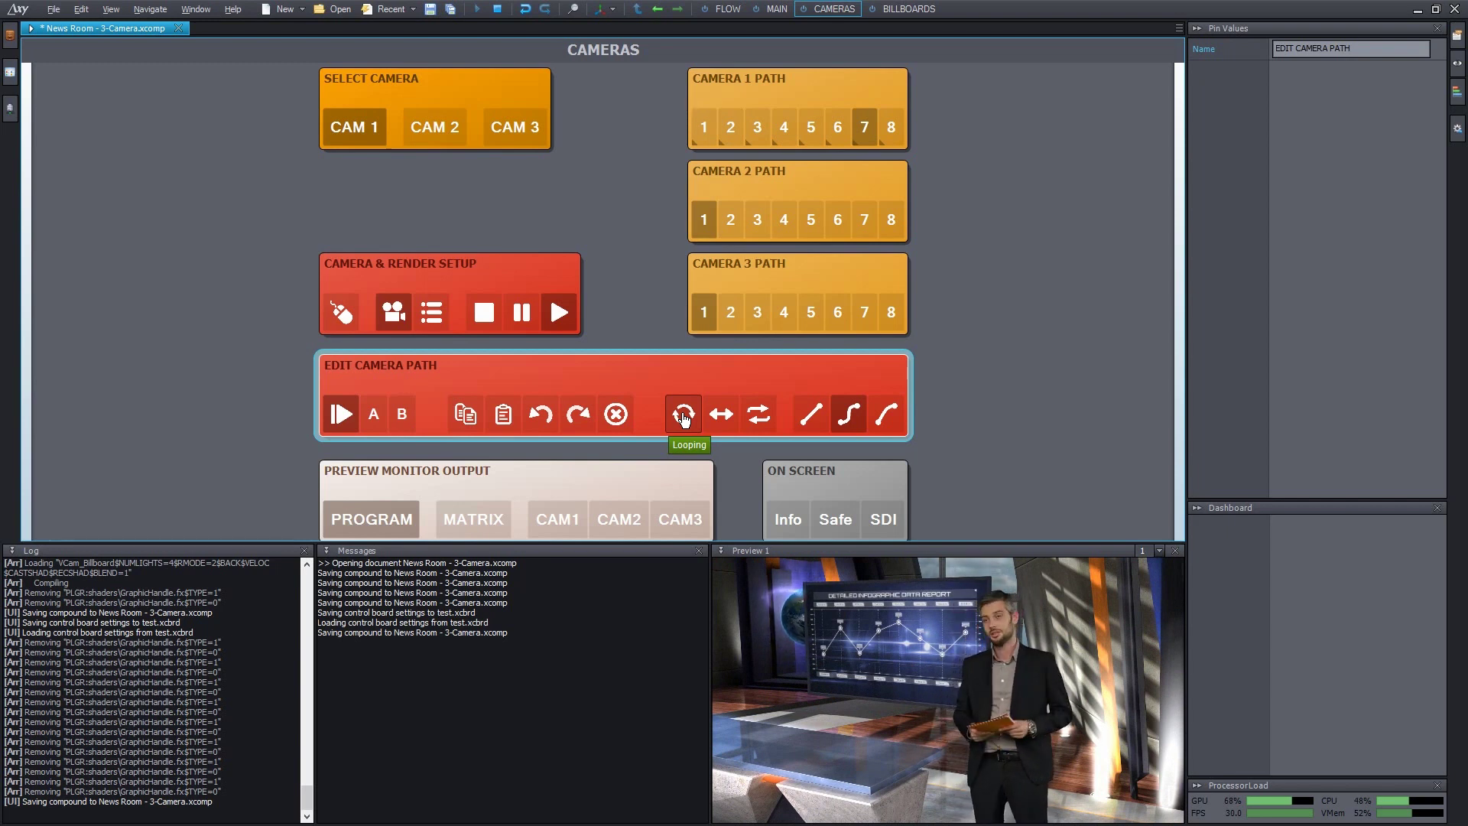
click(837, 127)
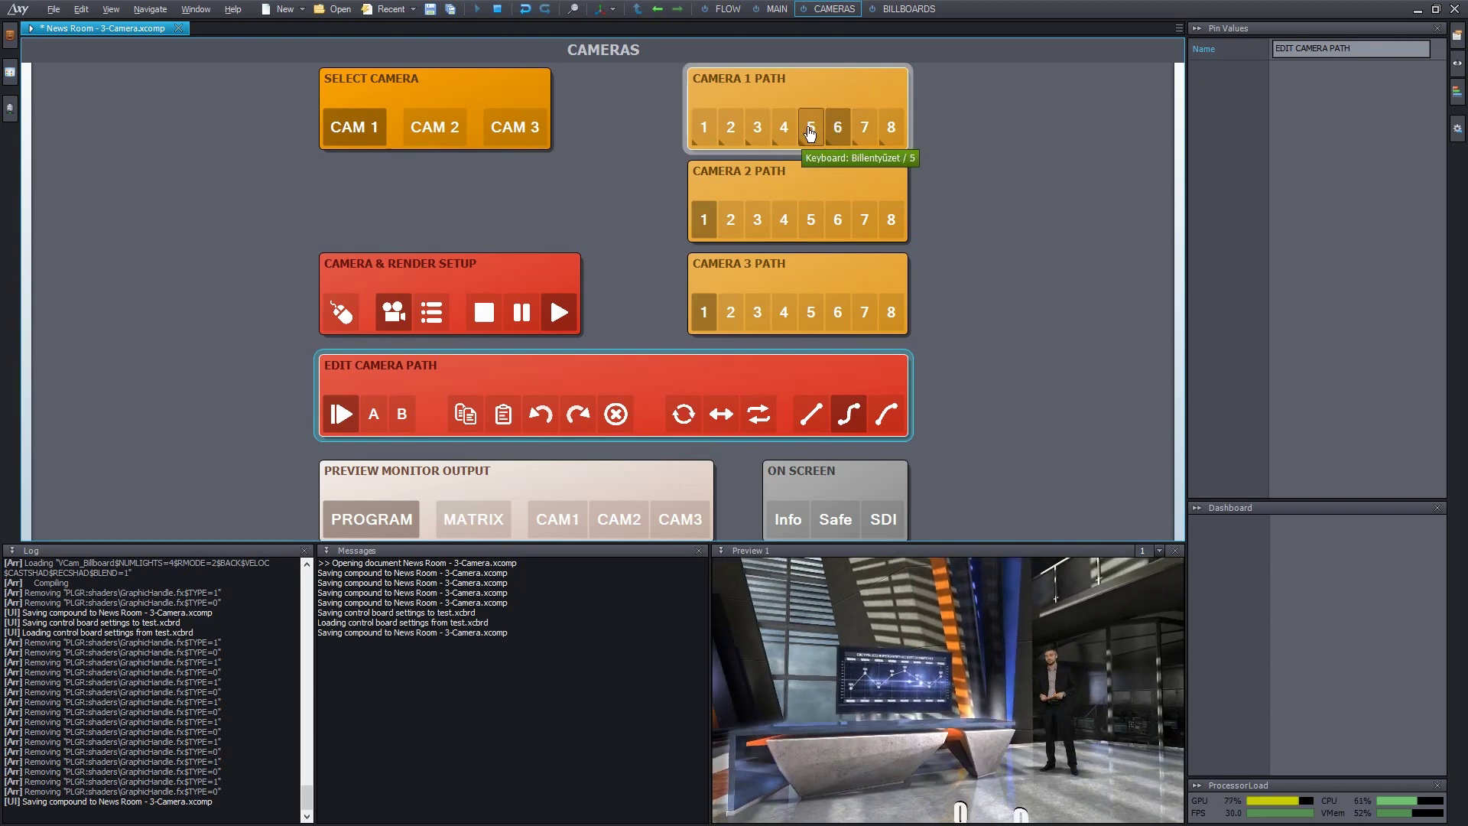
click(809, 132)
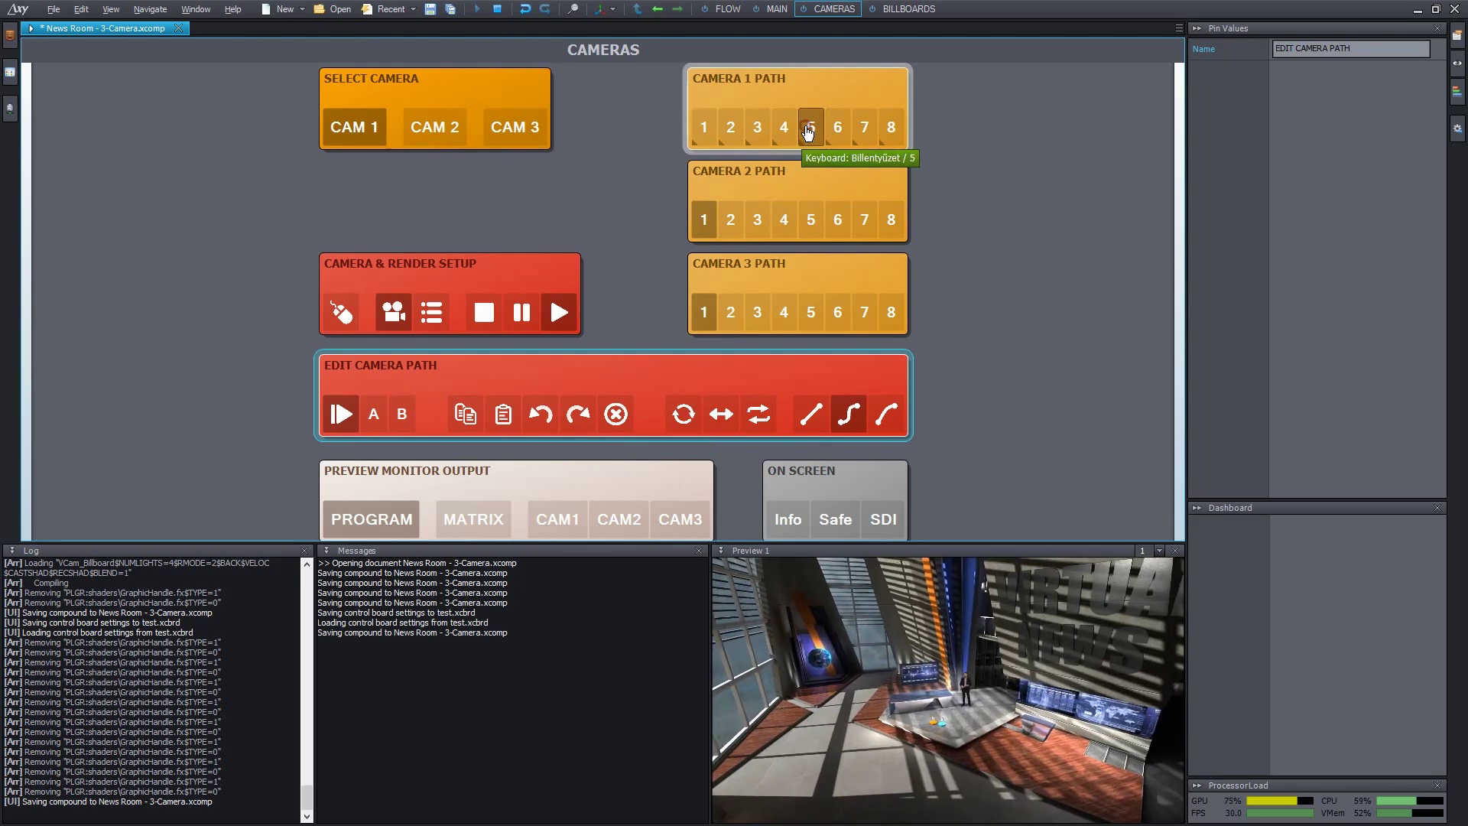
click(864, 137)
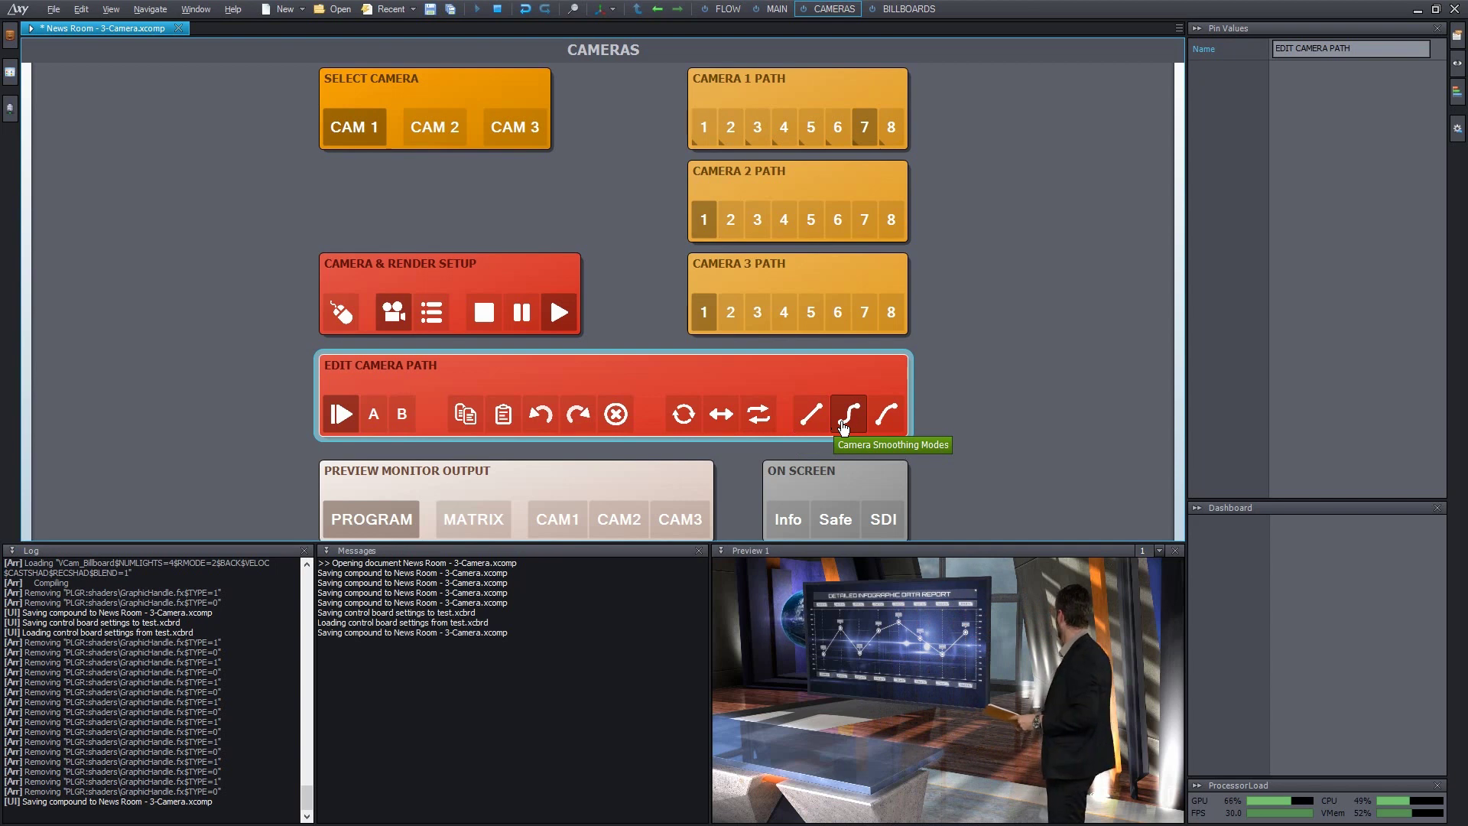
Step: Set the camera smoothing mode to the third curve option and switch camera 1 through paths 1, 2 and 3
click(889, 416)
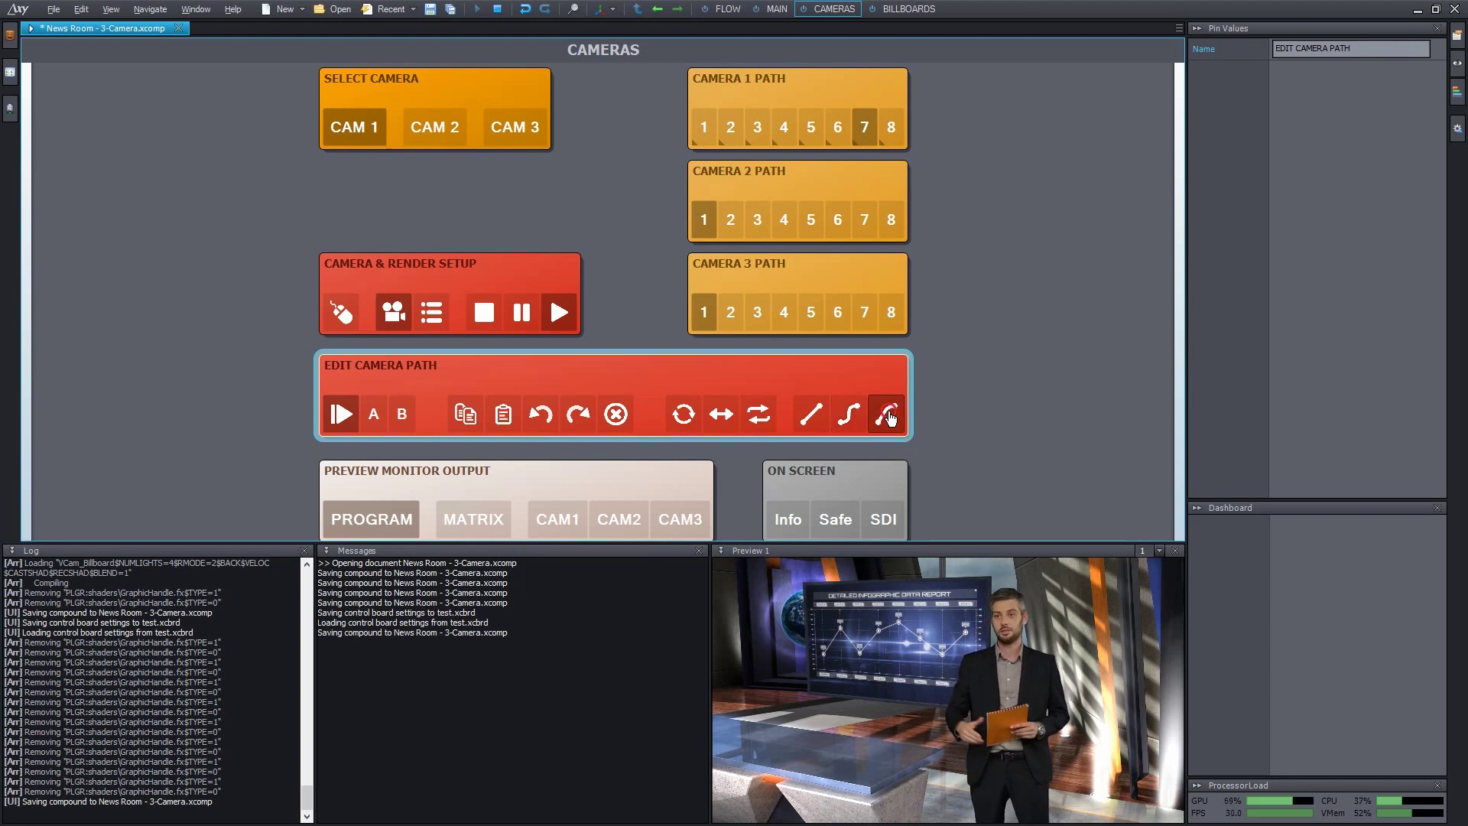
click(705, 128)
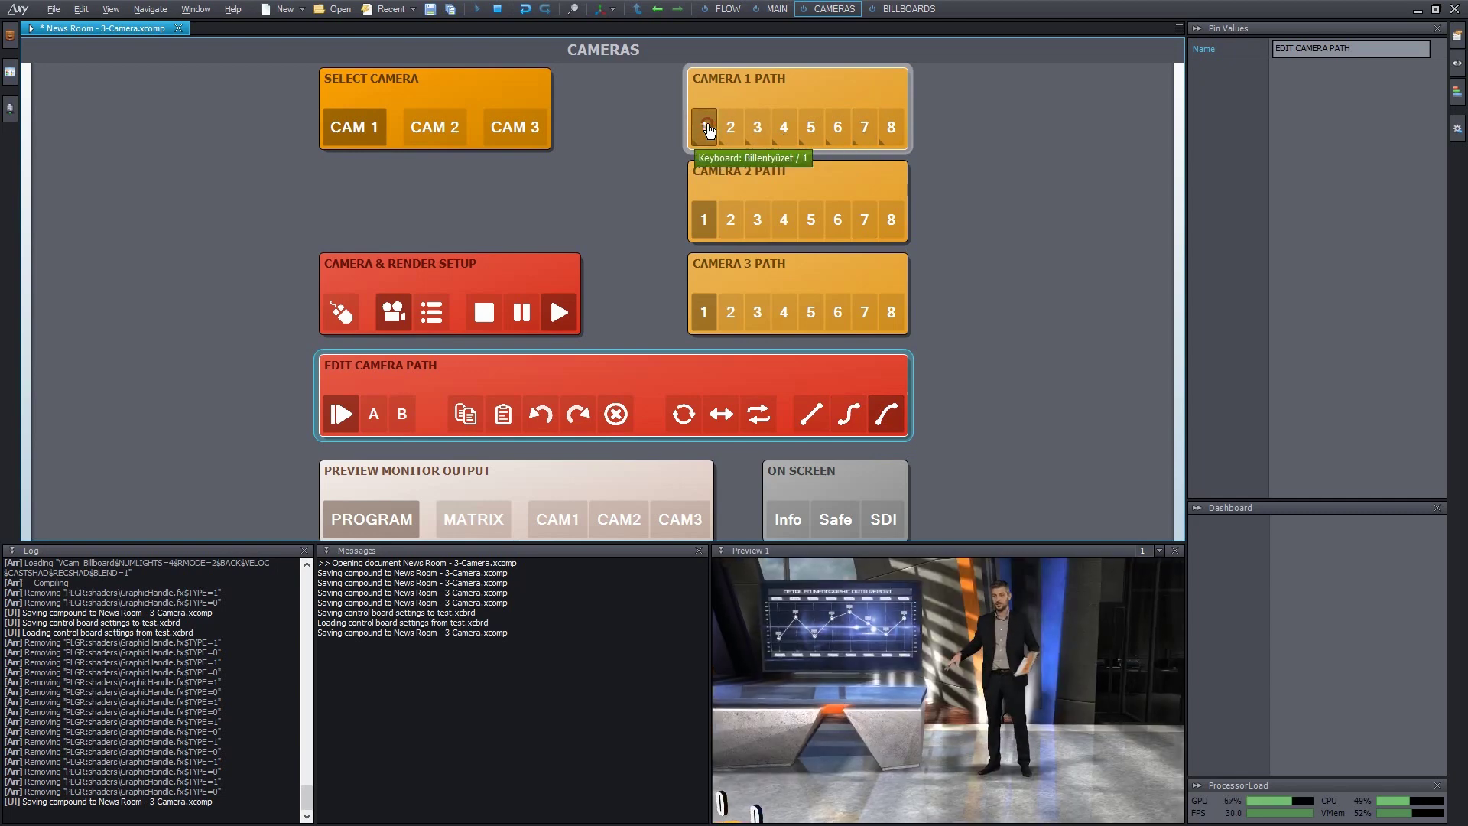
click(731, 128)
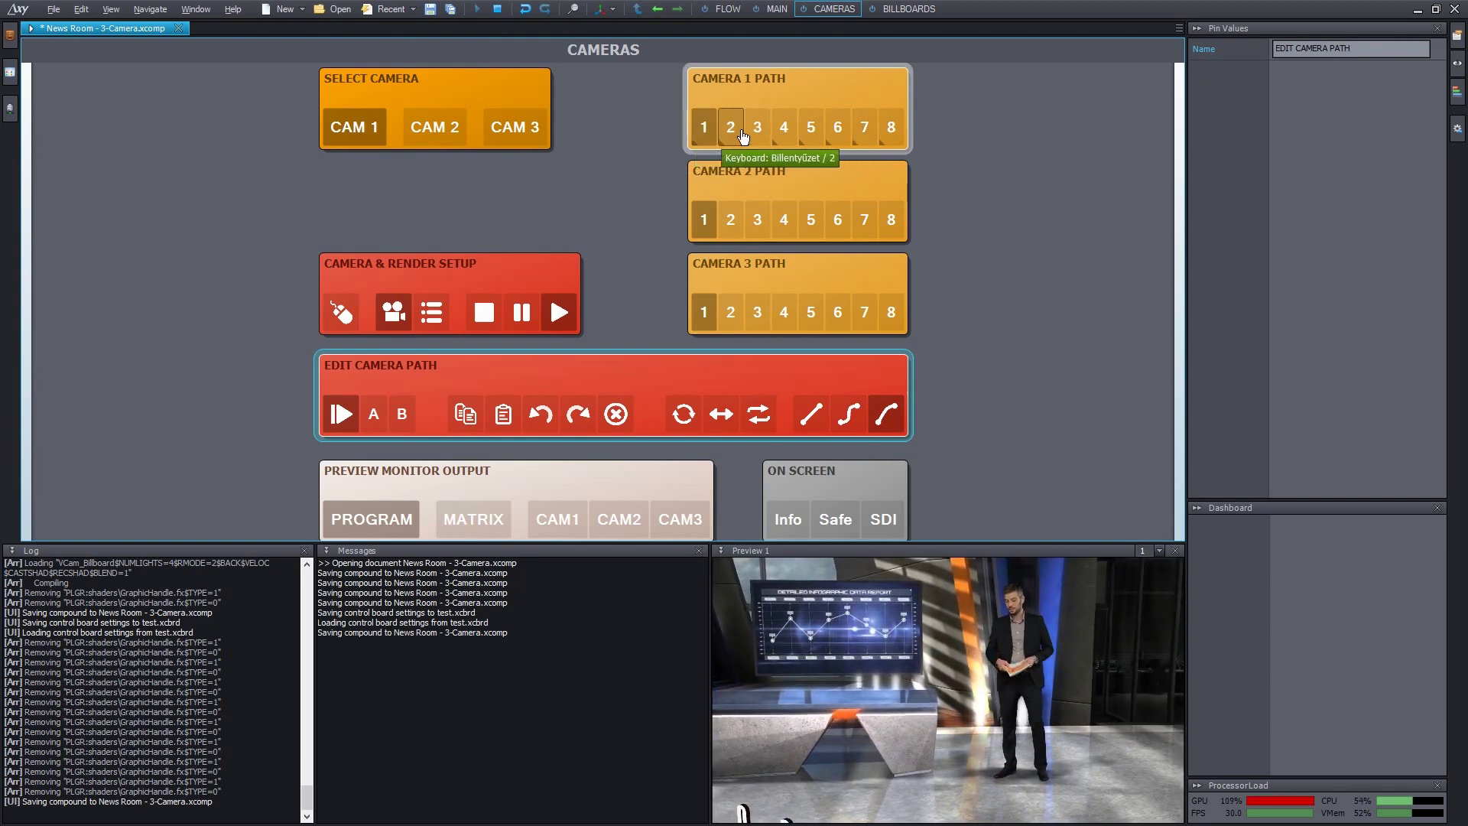
click(757, 129)
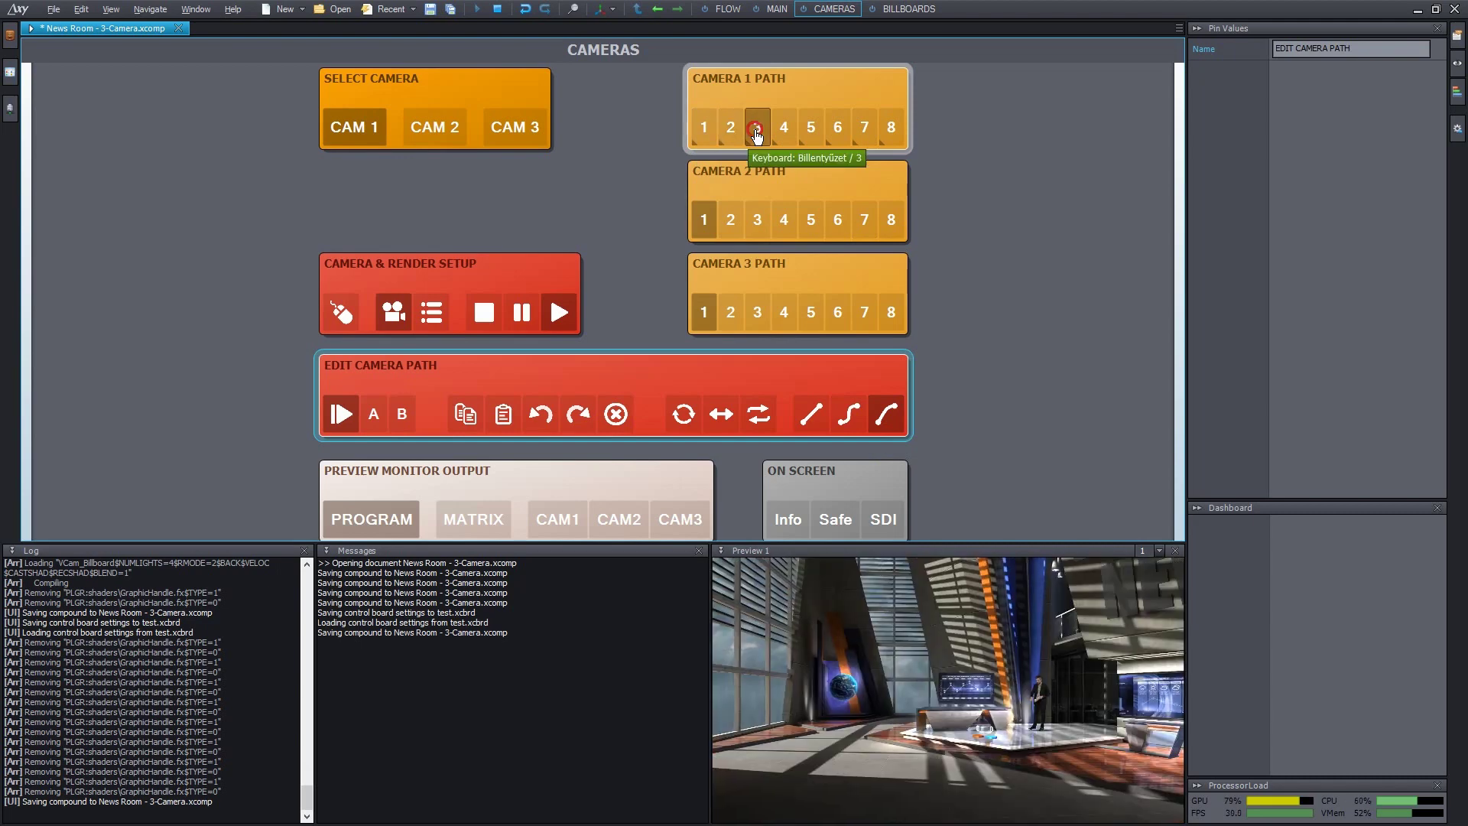
Step: Select path 7 of camera 1, move its start position A, and undo and redo the camera view changes
click(866, 130)
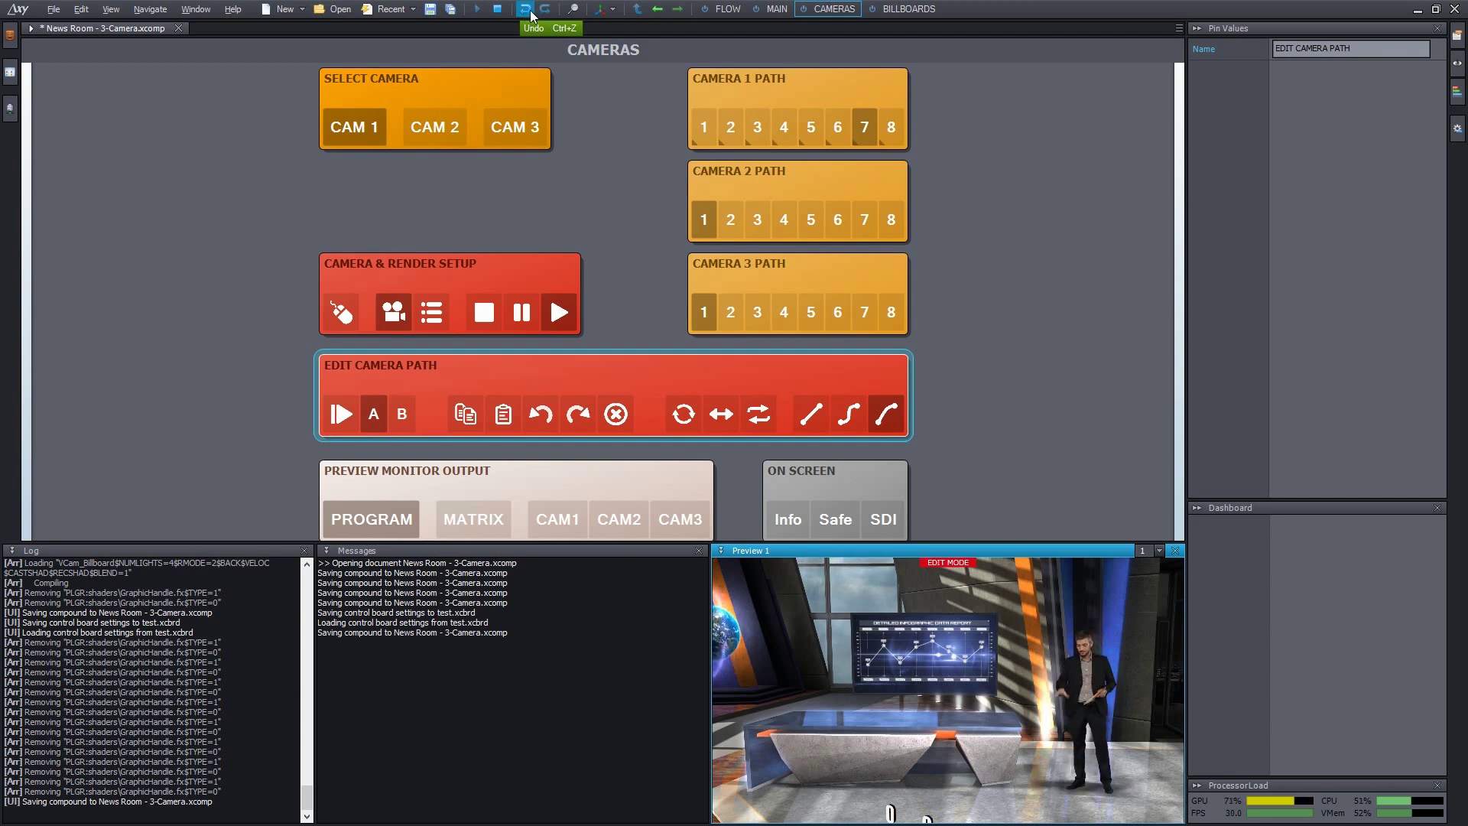
click(540, 415)
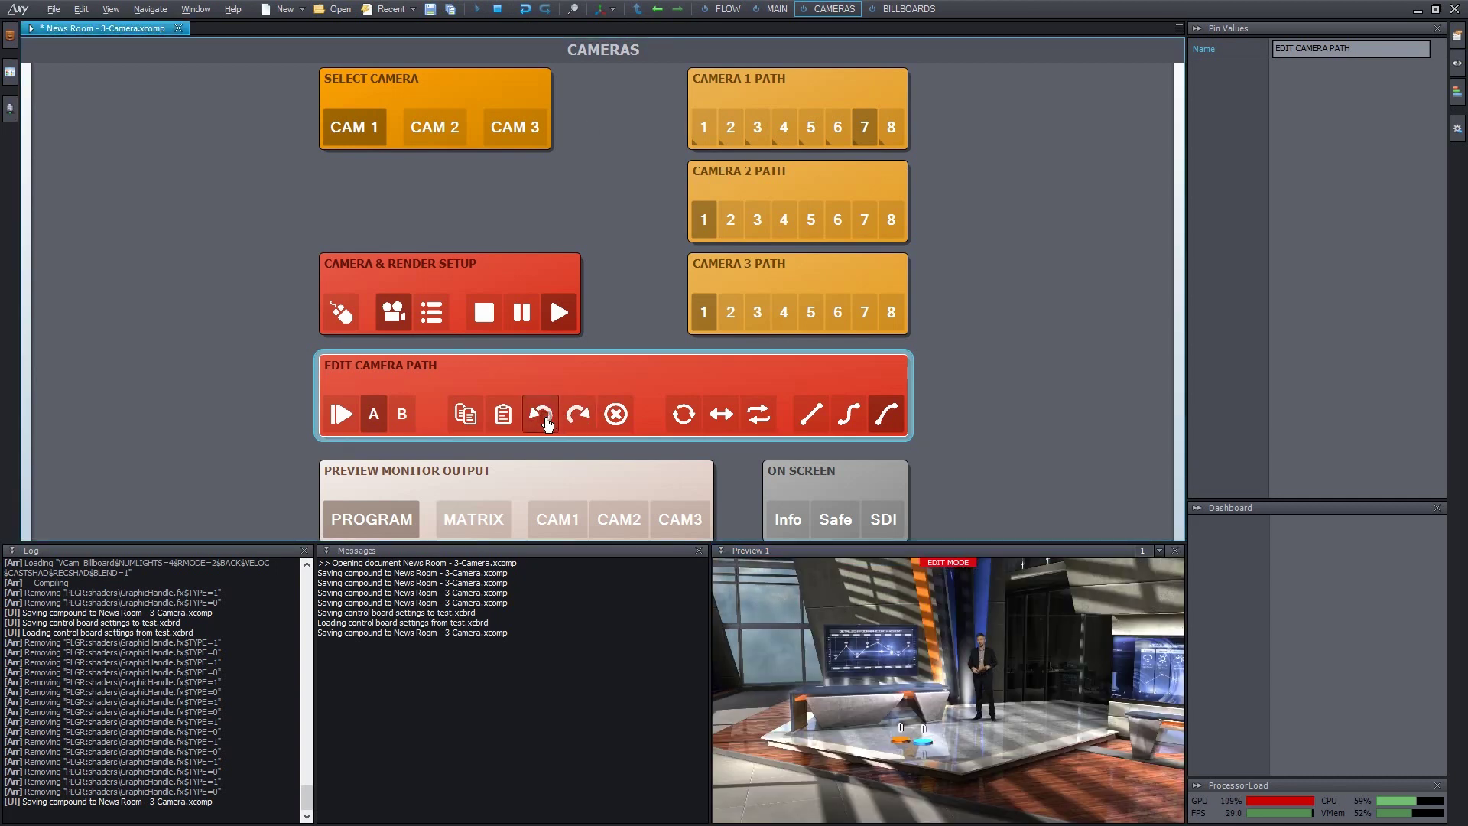
right_drag(997, 631, 1089, 644)
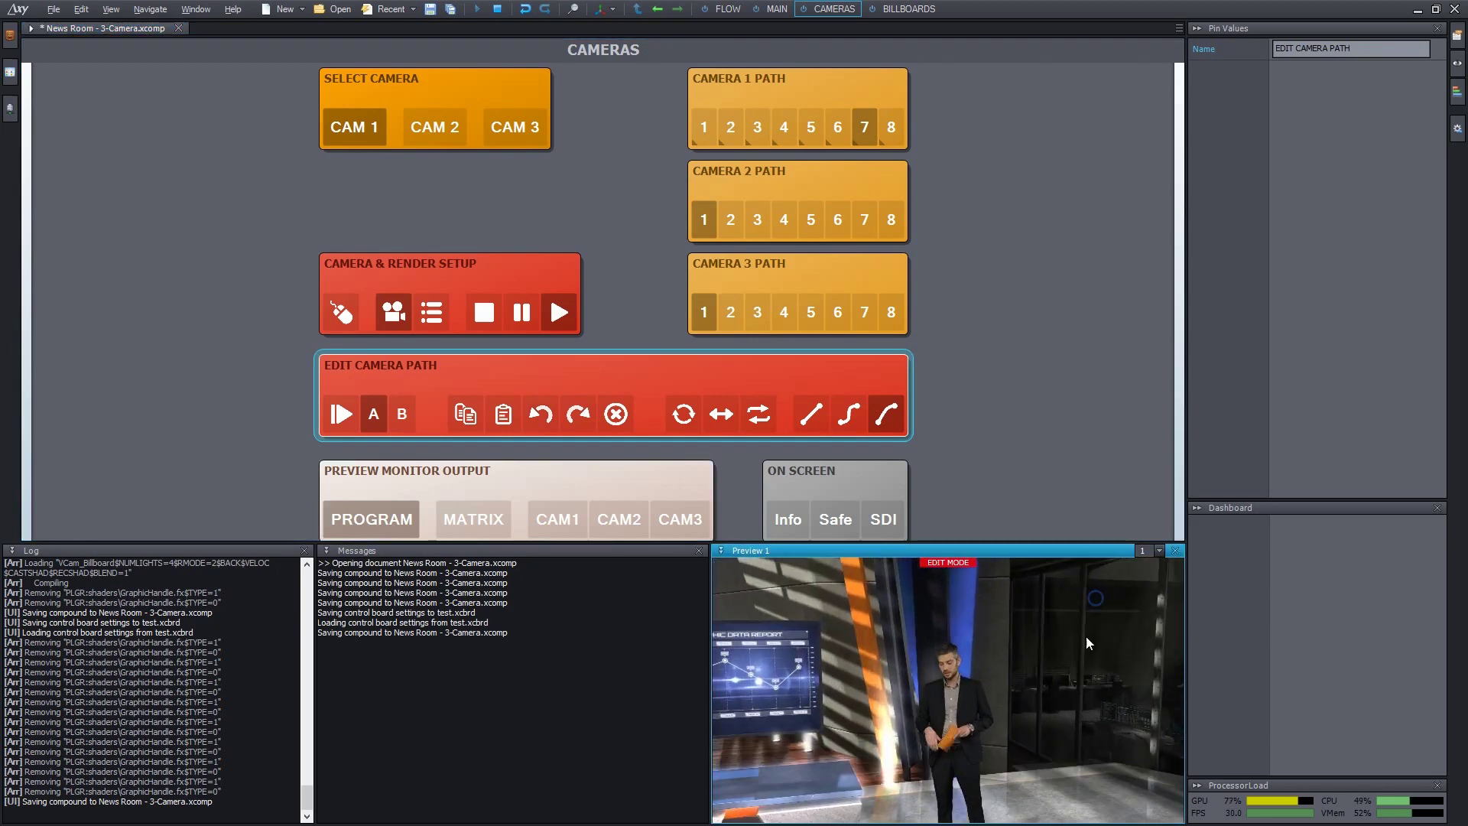
click(567, 425)
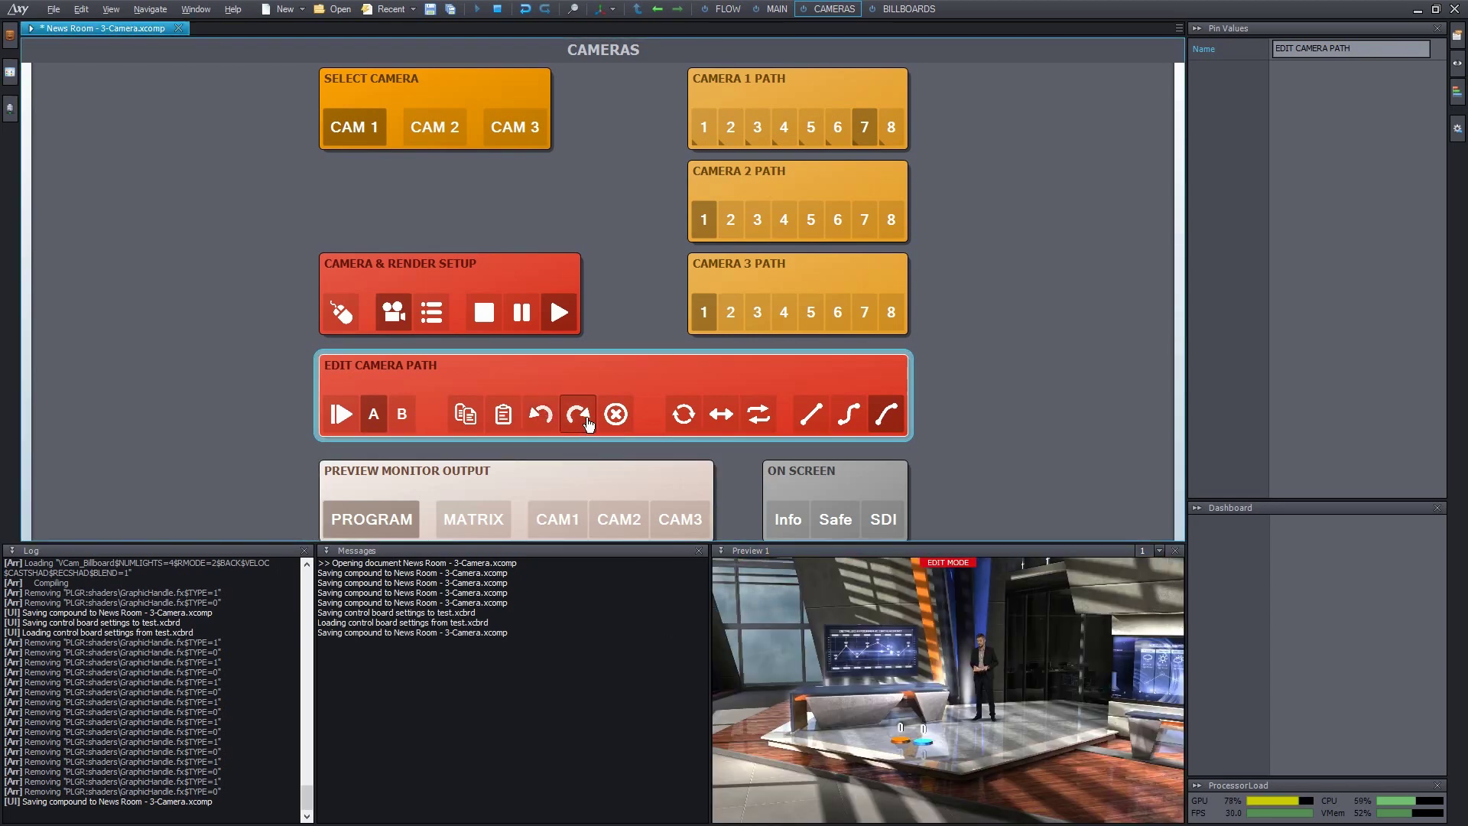
click(585, 422)
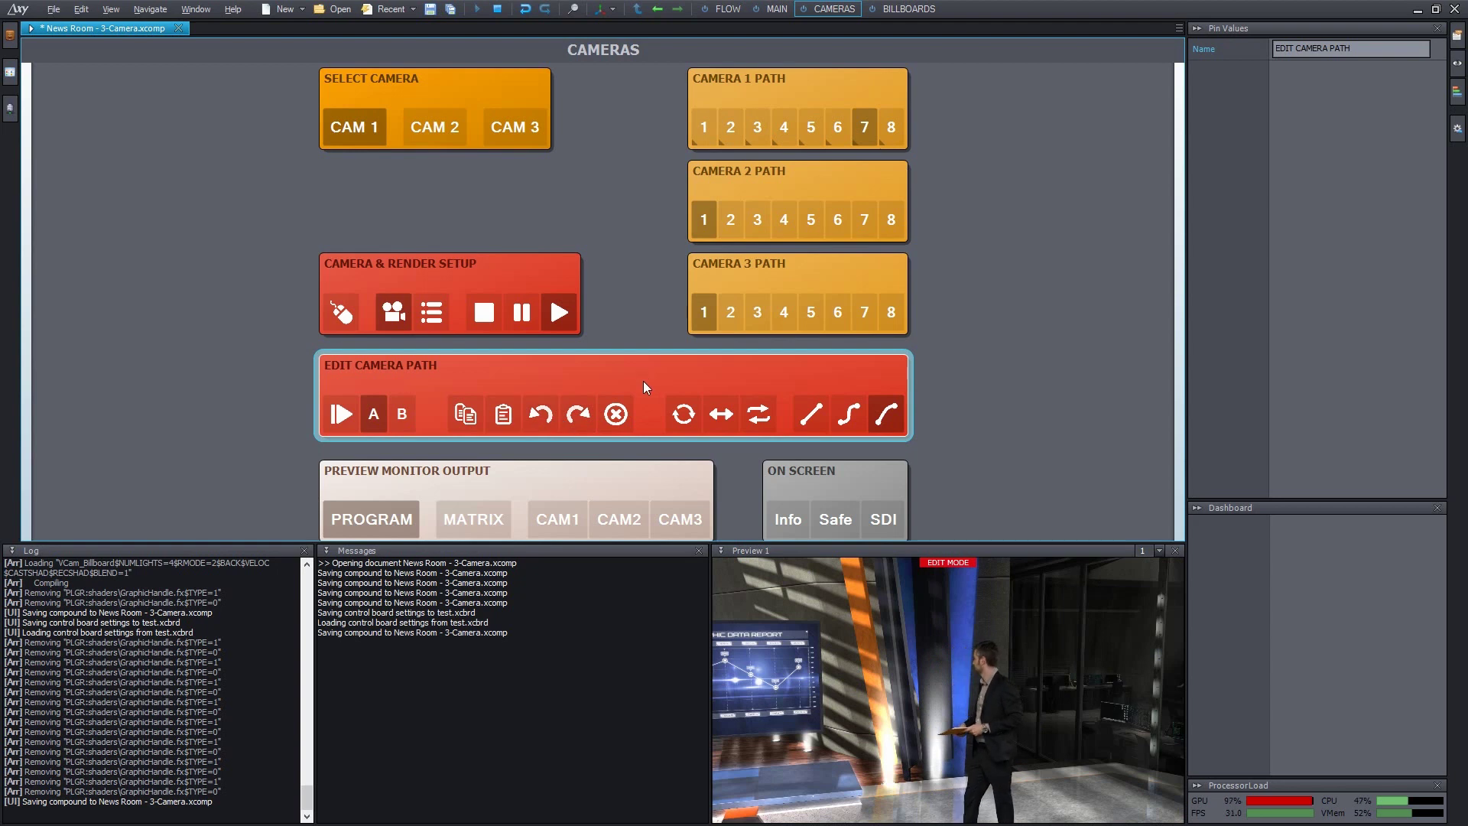
Step: Reset the edited start position A of path 7 and reframe it on the desk and presenter
click(952, 672)
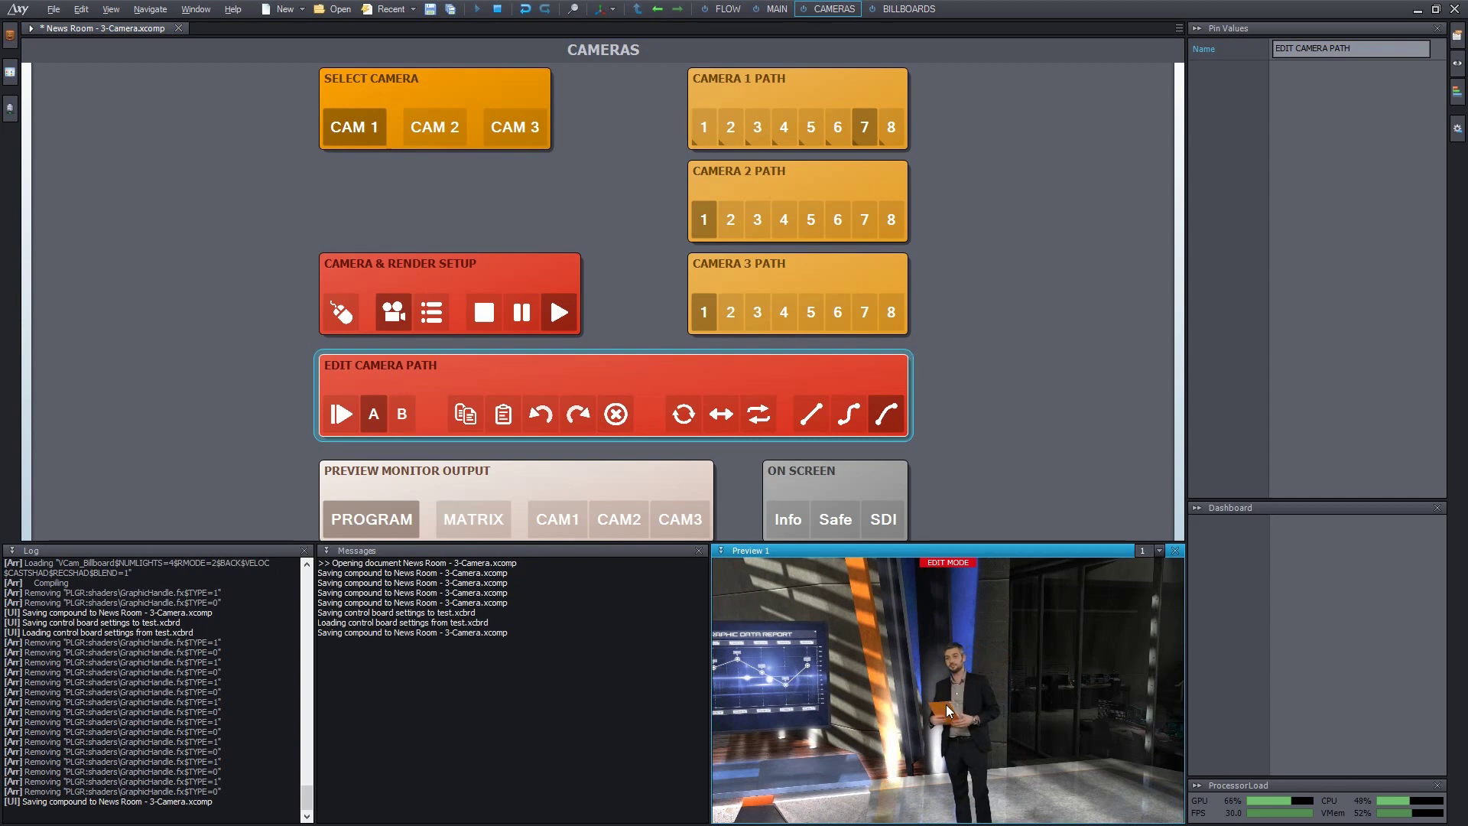
click(623, 418)
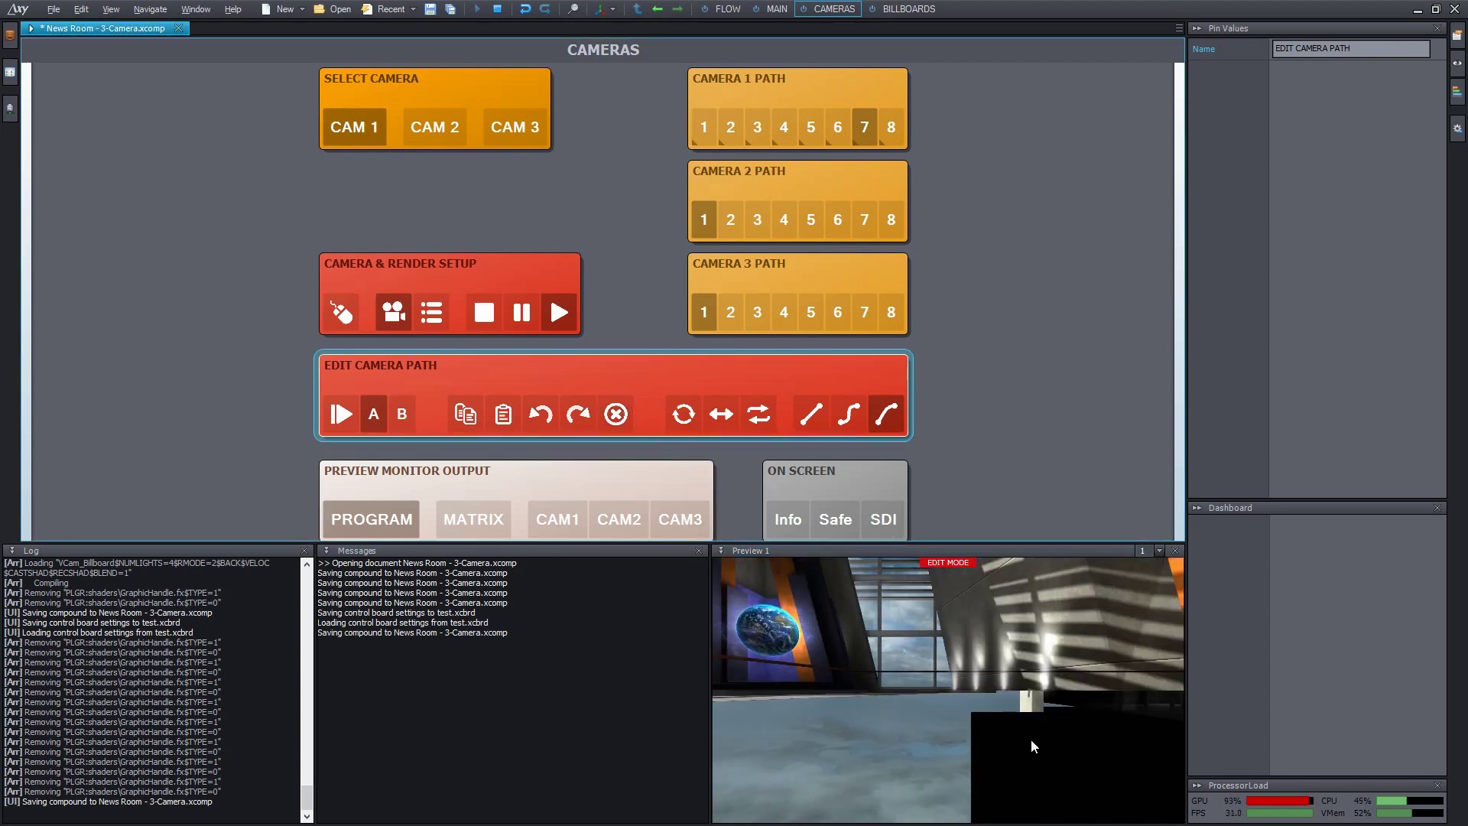
drag(1030, 740, 1112, 673)
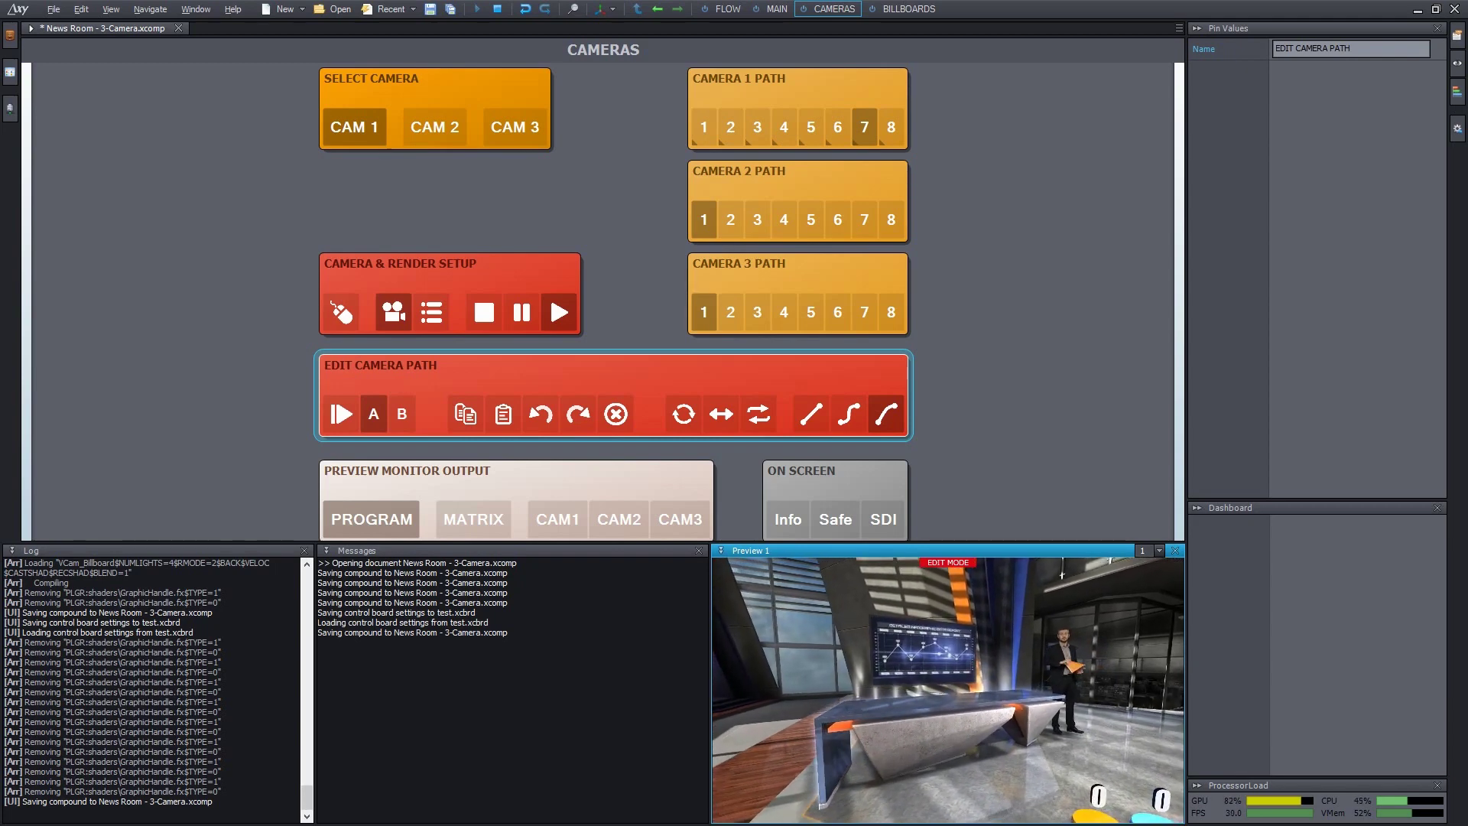
Step: Look around the studio in free camera mode and switch back to camera mode
click(456, 264)
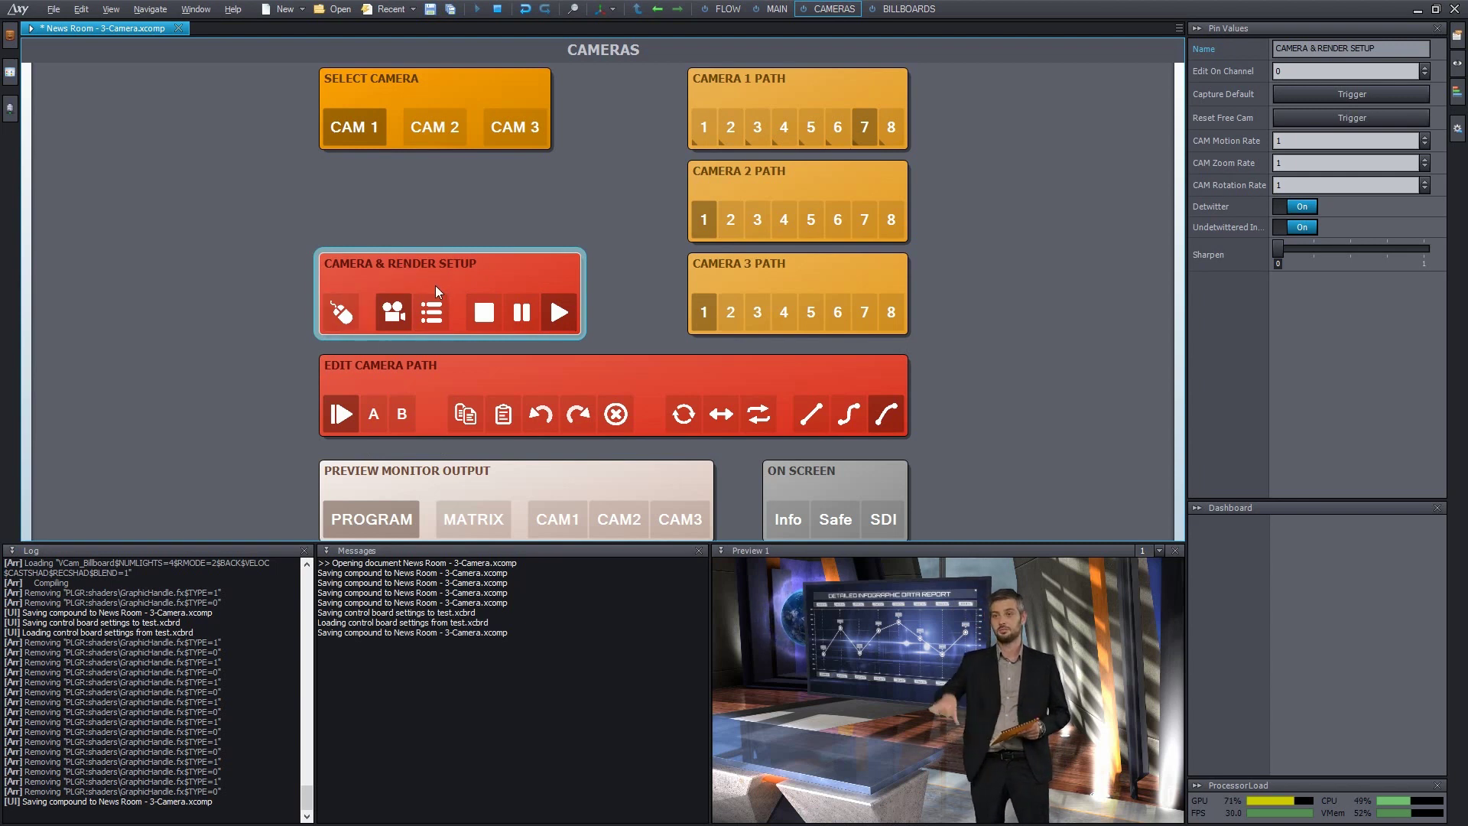
click(342, 317)
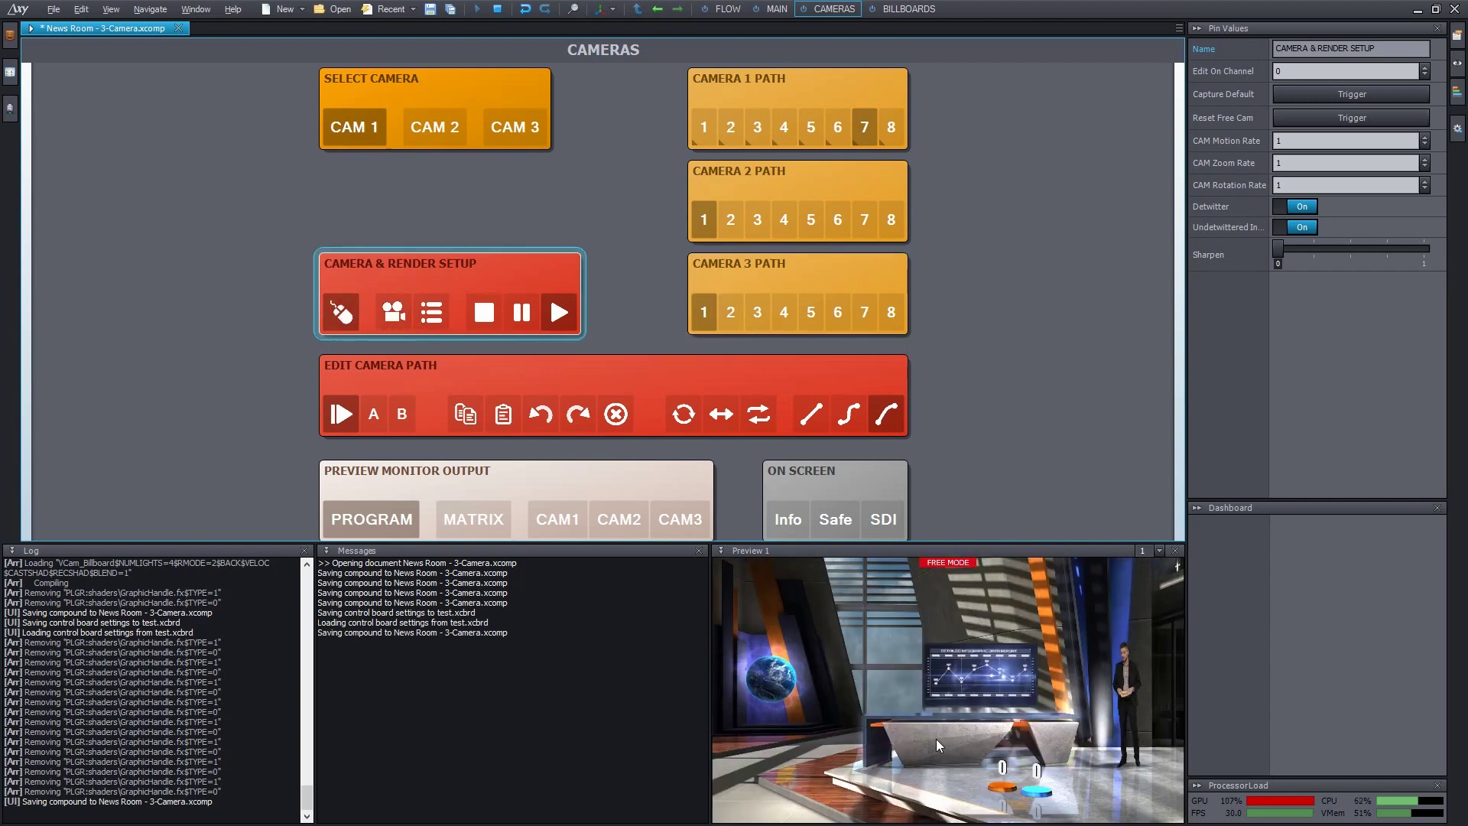
drag(935, 738, 1063, 650)
click(393, 315)
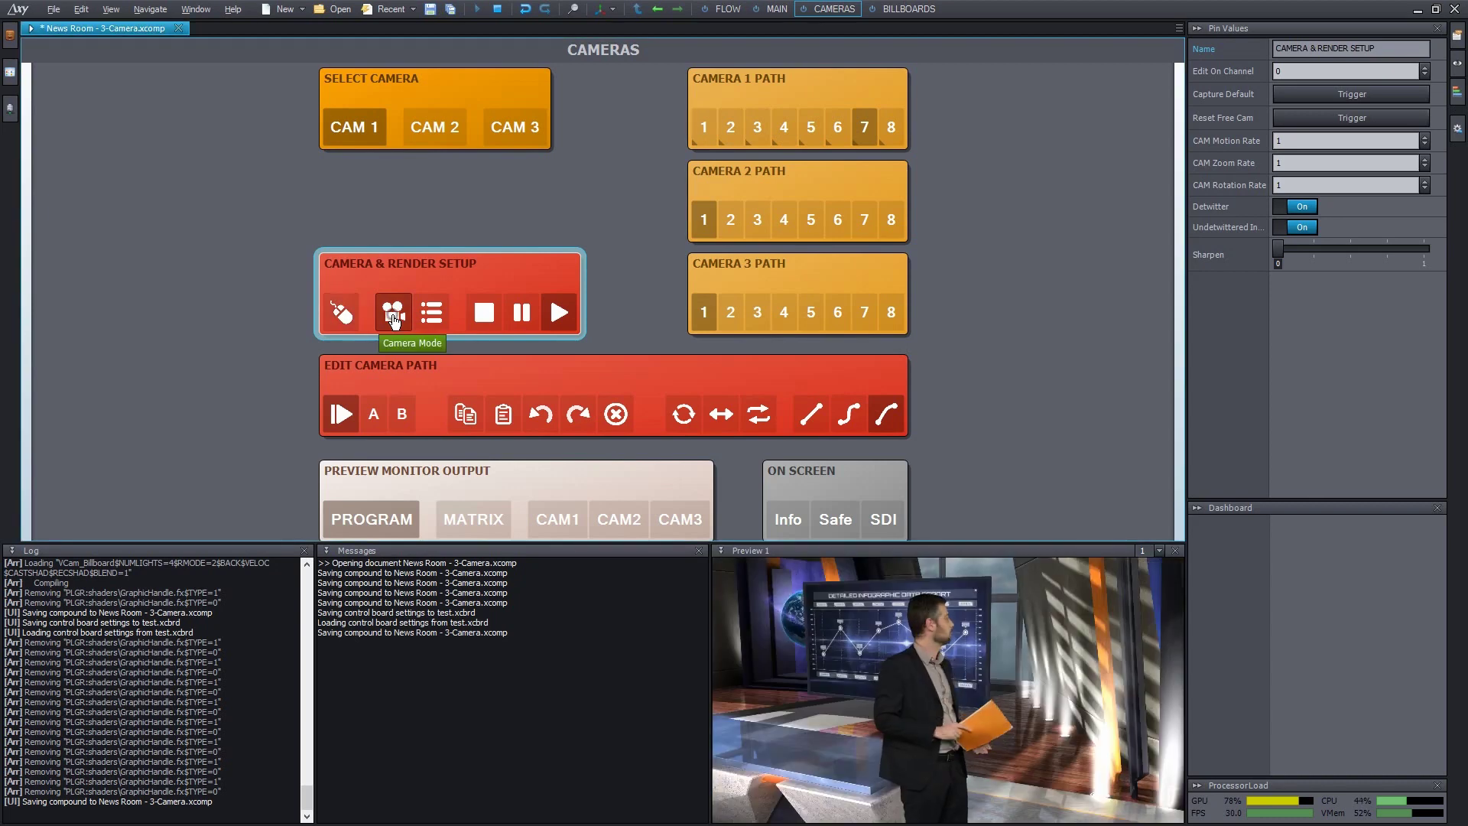
Step: Switch camera 1 between paths 5 and 3, ending on path 5
click(791, 136)
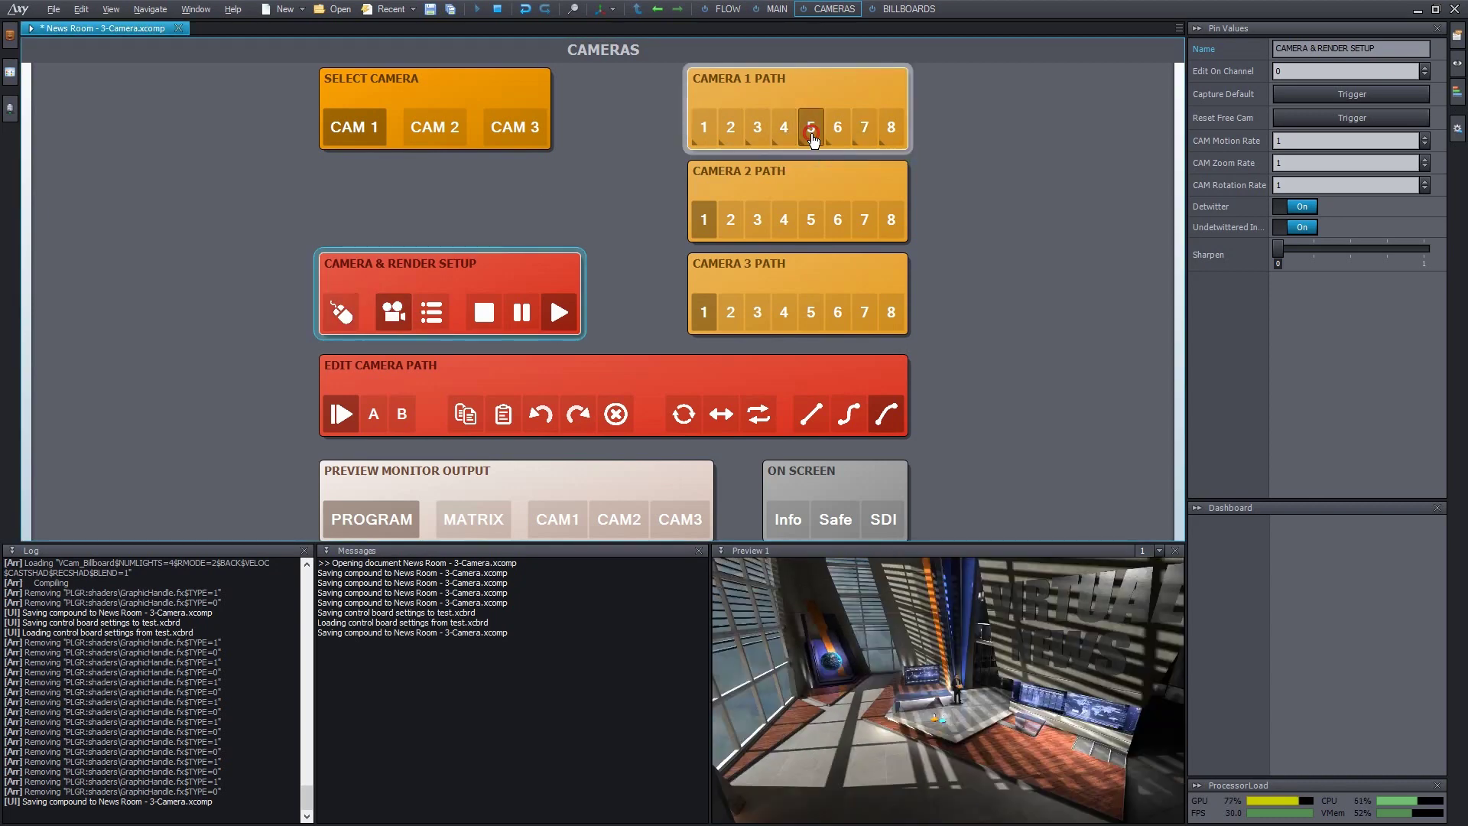
click(757, 131)
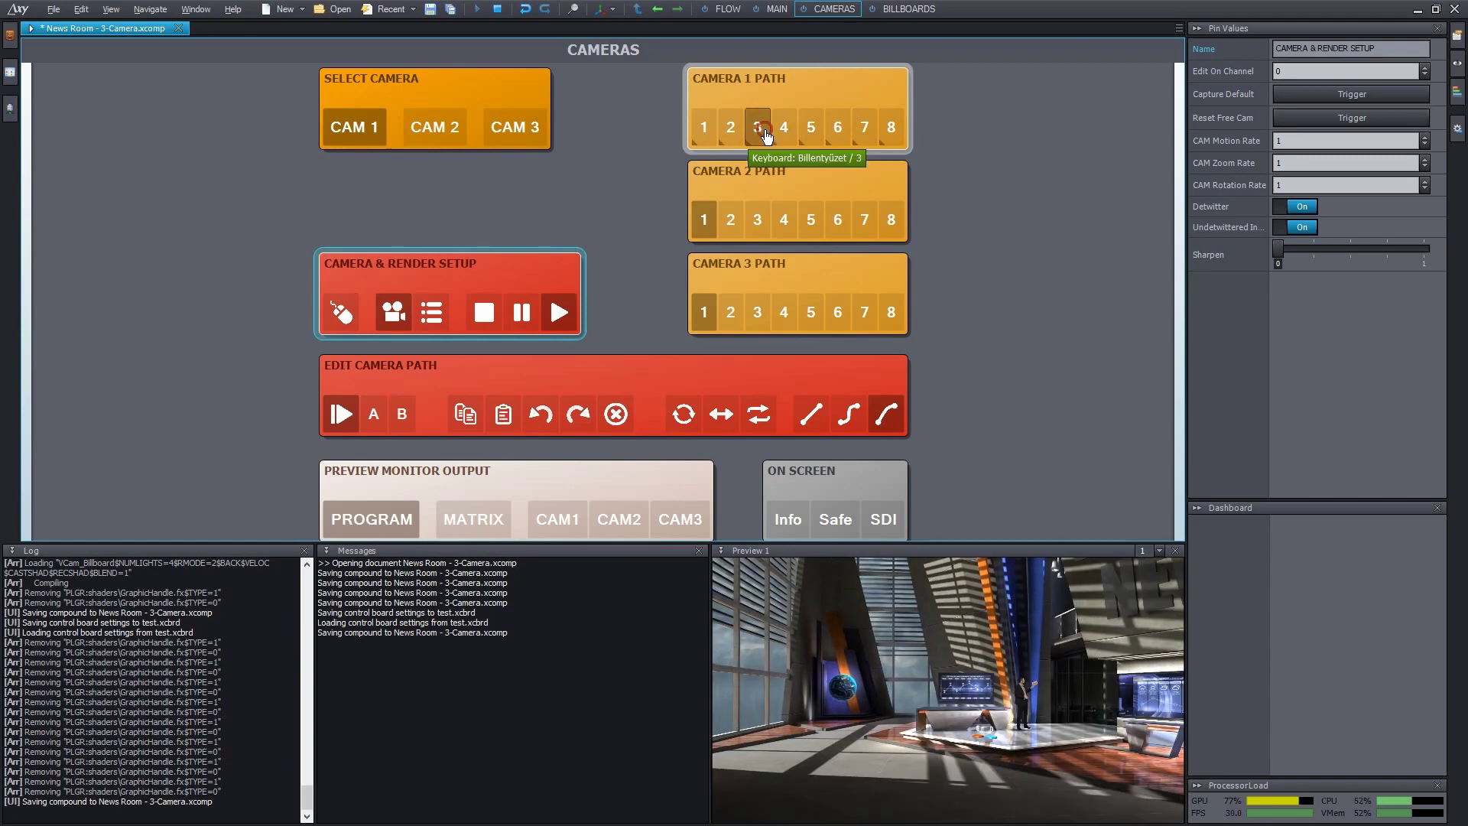
click(809, 134)
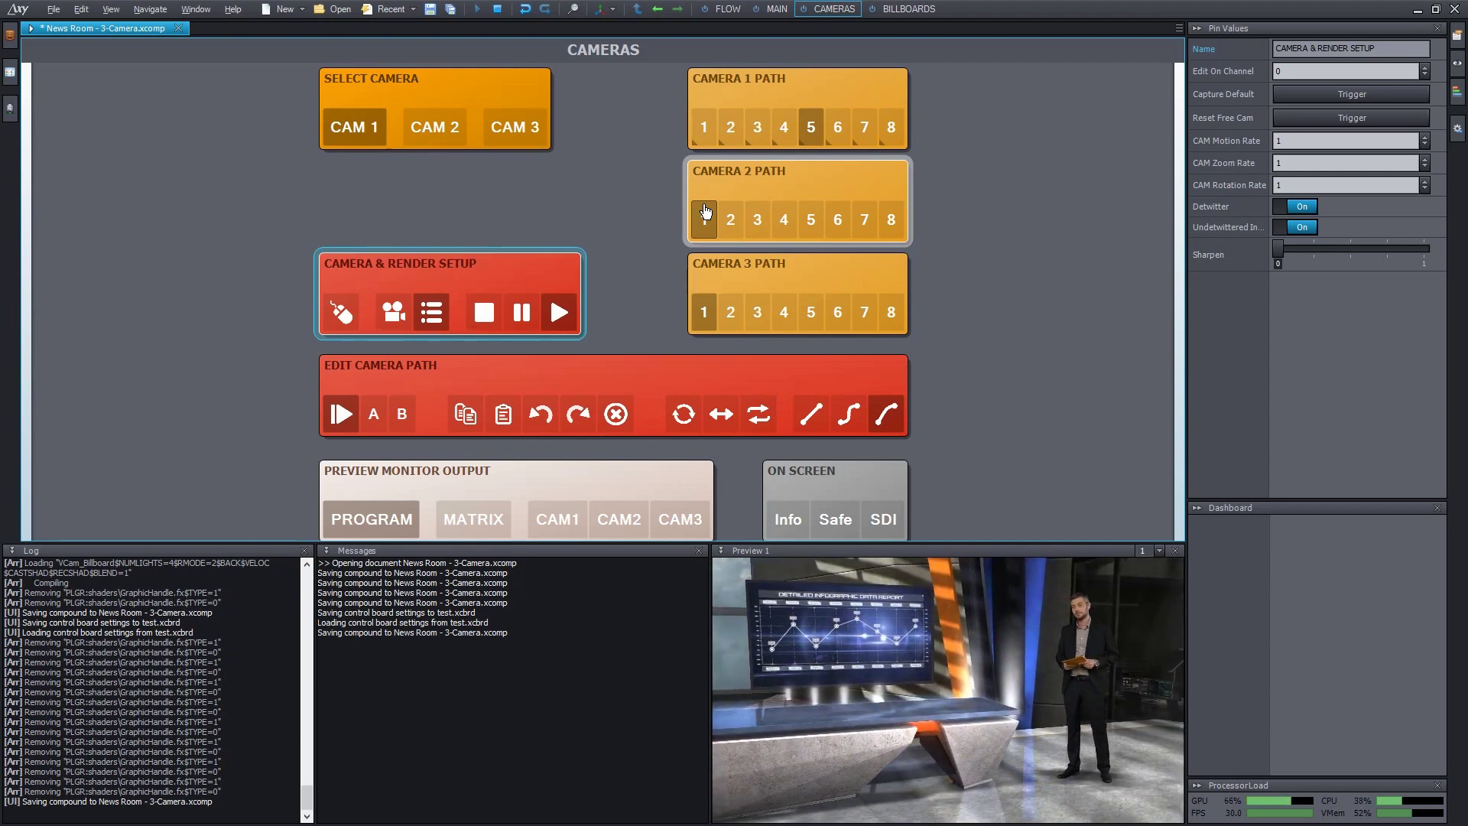
Step: Turn on back-and-forth looping for the camera paths and play path 1 of camera 1
click(721, 414)
click(704, 127)
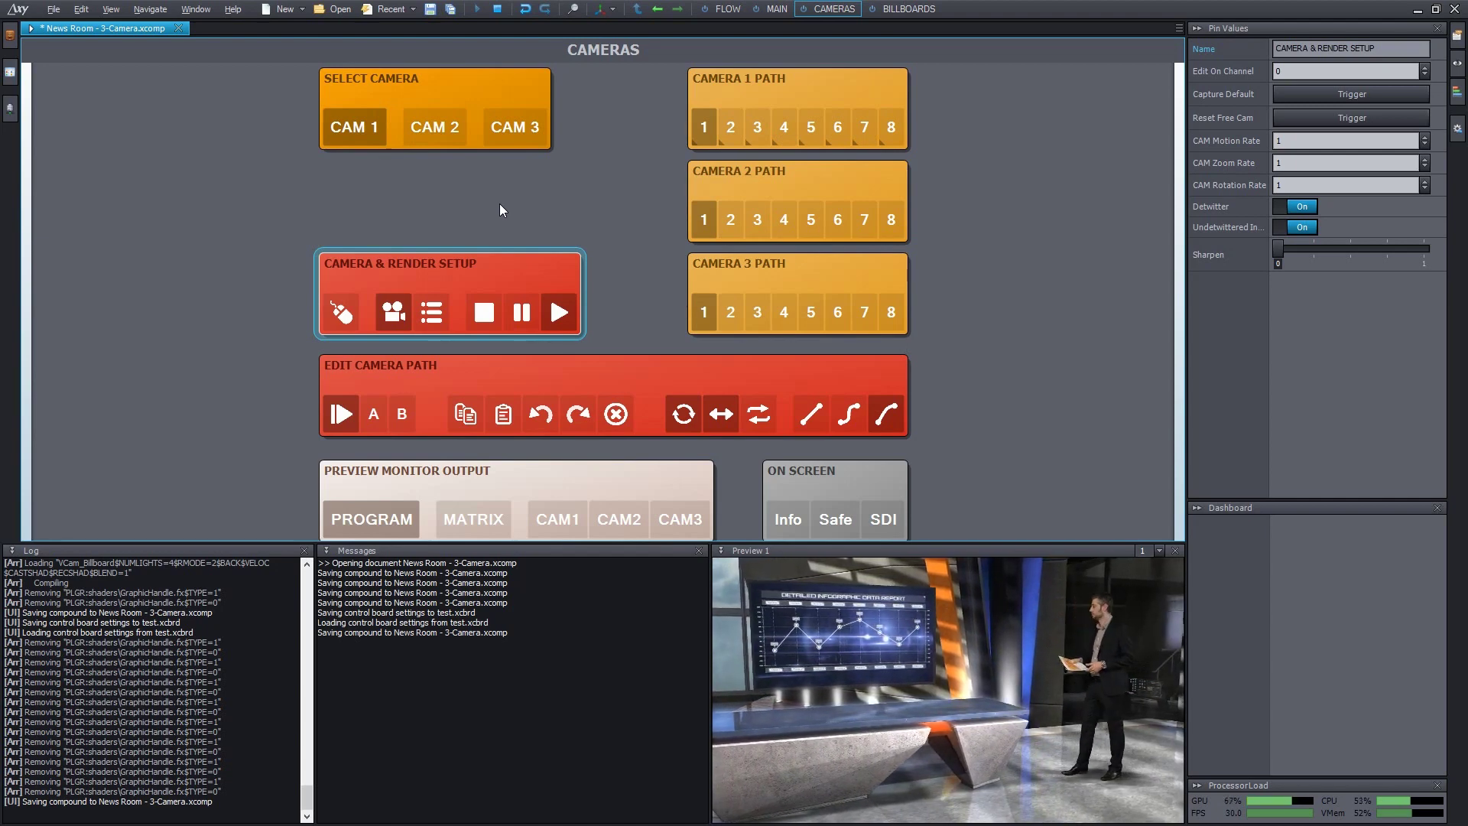
Step: Switch the program between cameras 2 and 3 and return to camera 1
click(434, 128)
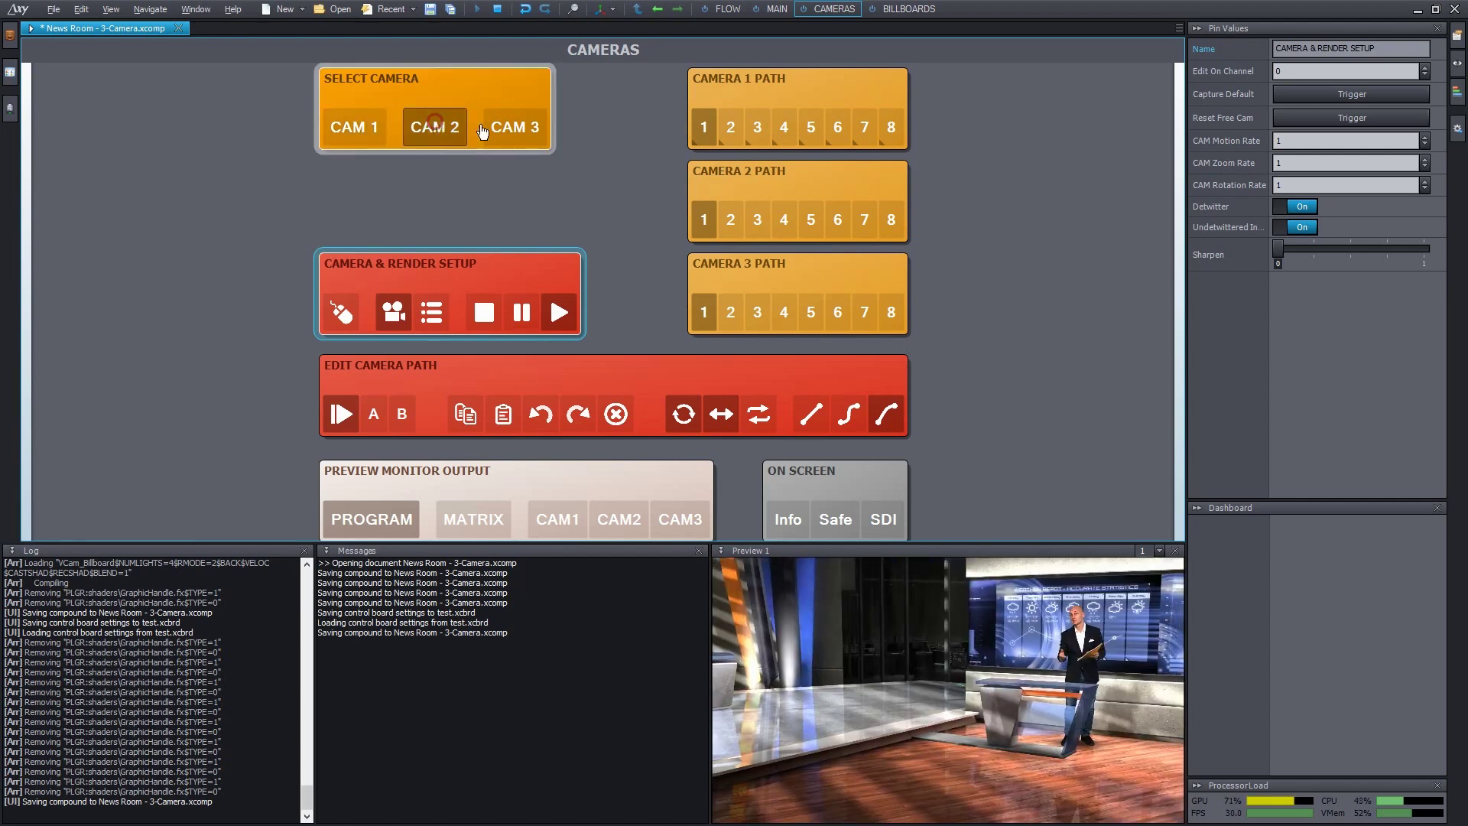
click(511, 129)
click(442, 130)
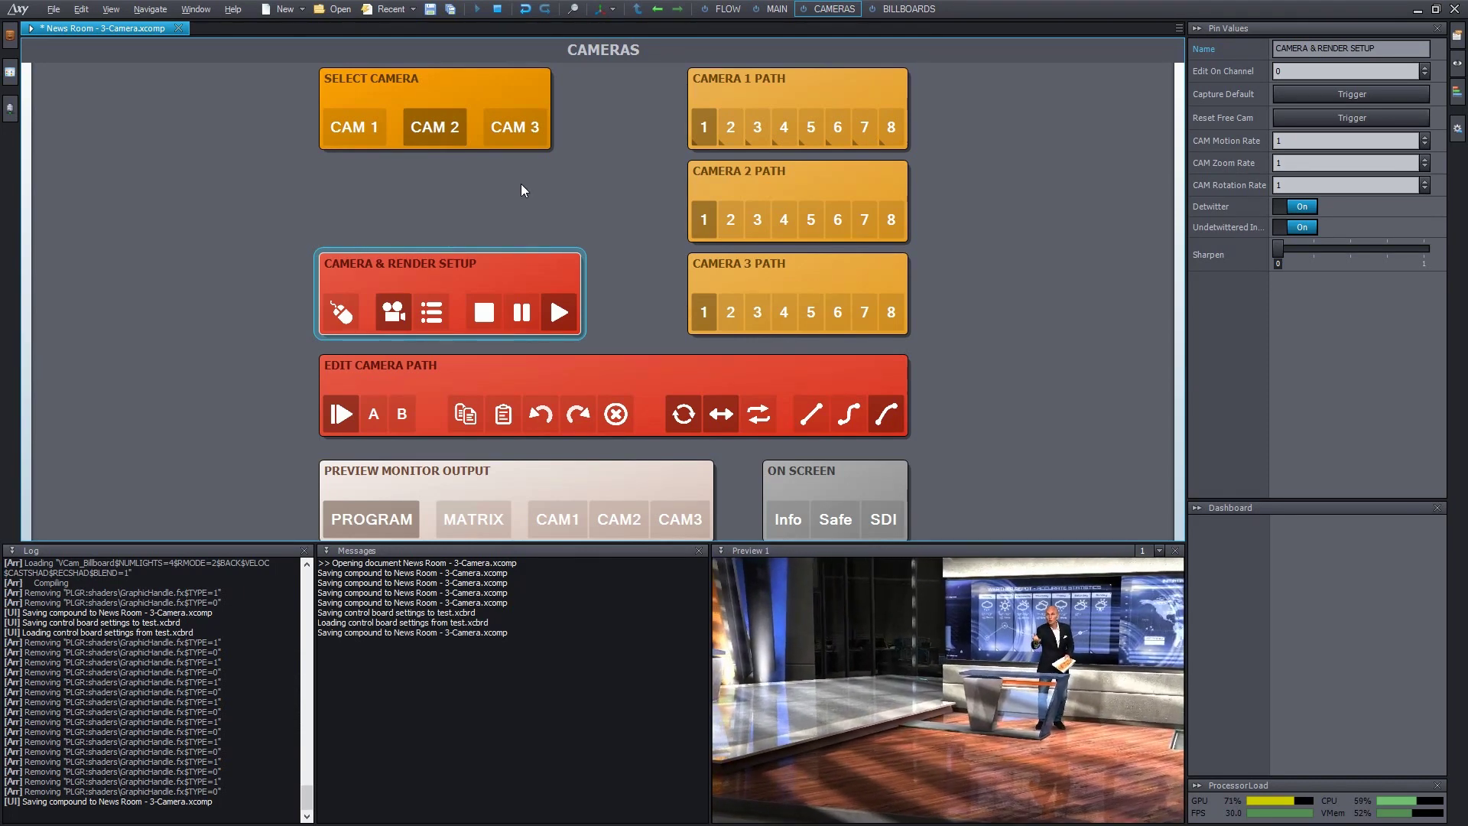
click(361, 133)
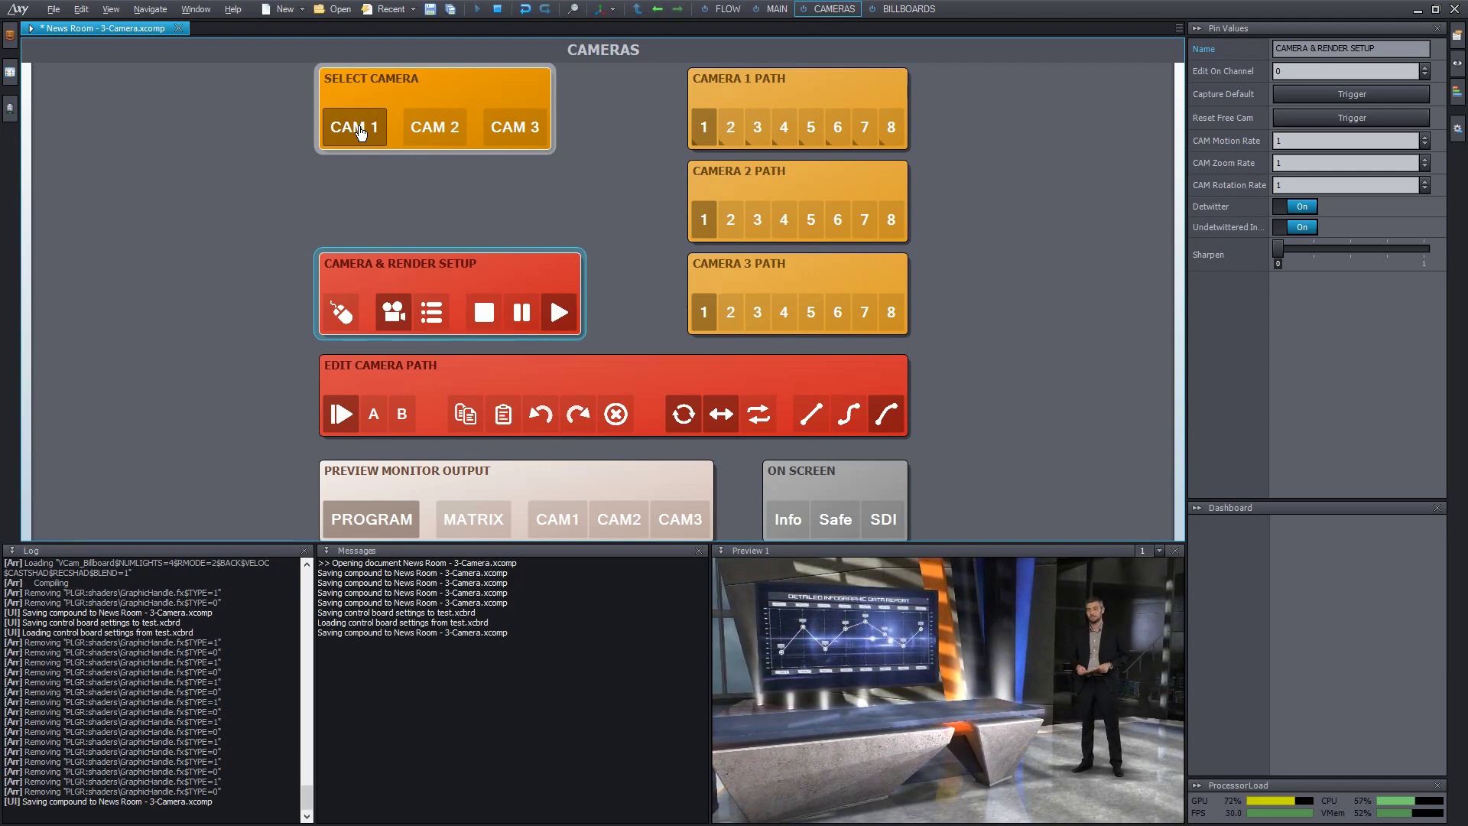
Step: Make billboard 2 visible in camera 1 as well, using its visibility settings on the BILLBOARDS board
click(907, 8)
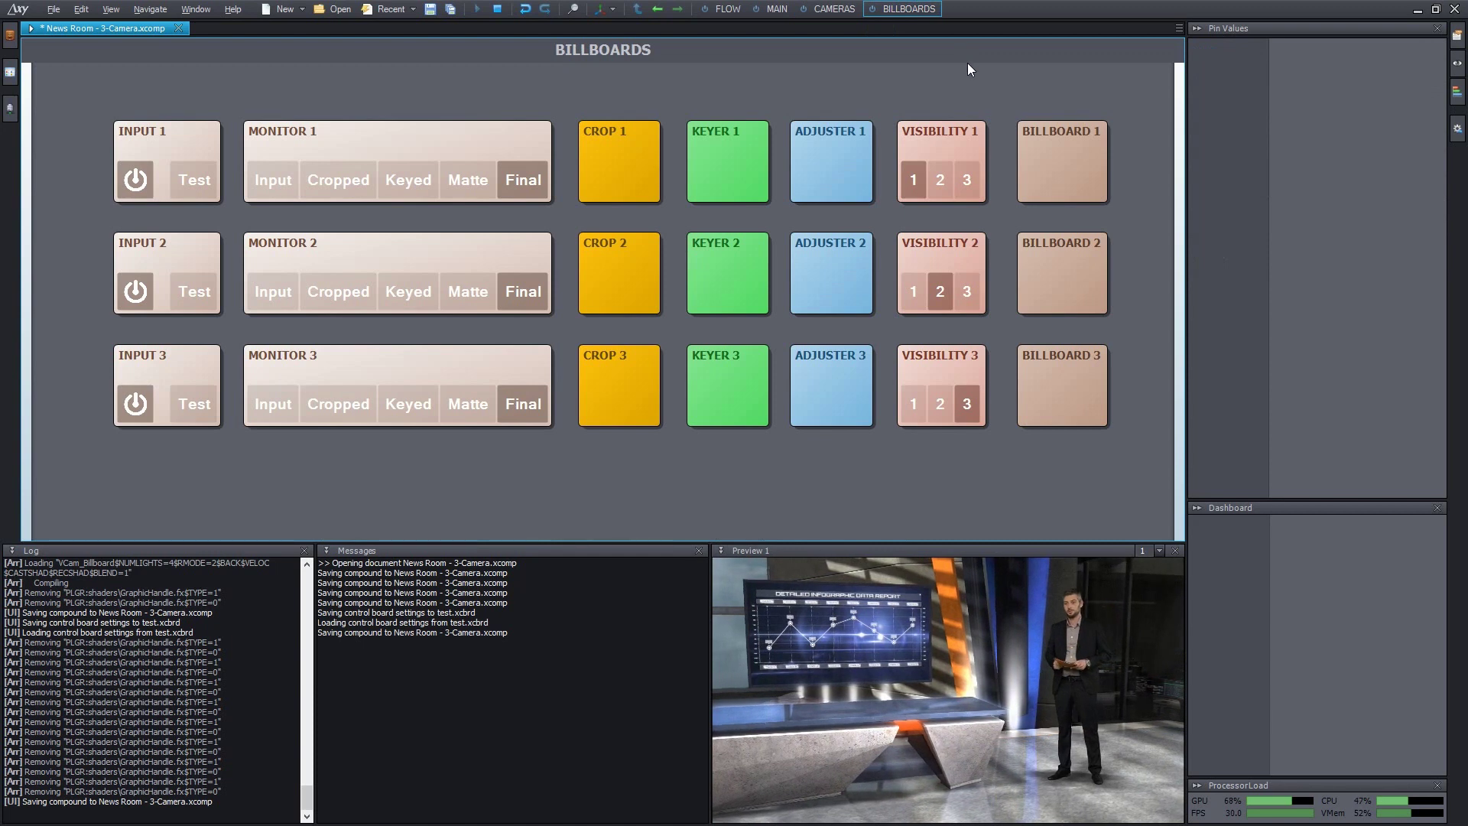
click(956, 139)
click(943, 243)
click(948, 140)
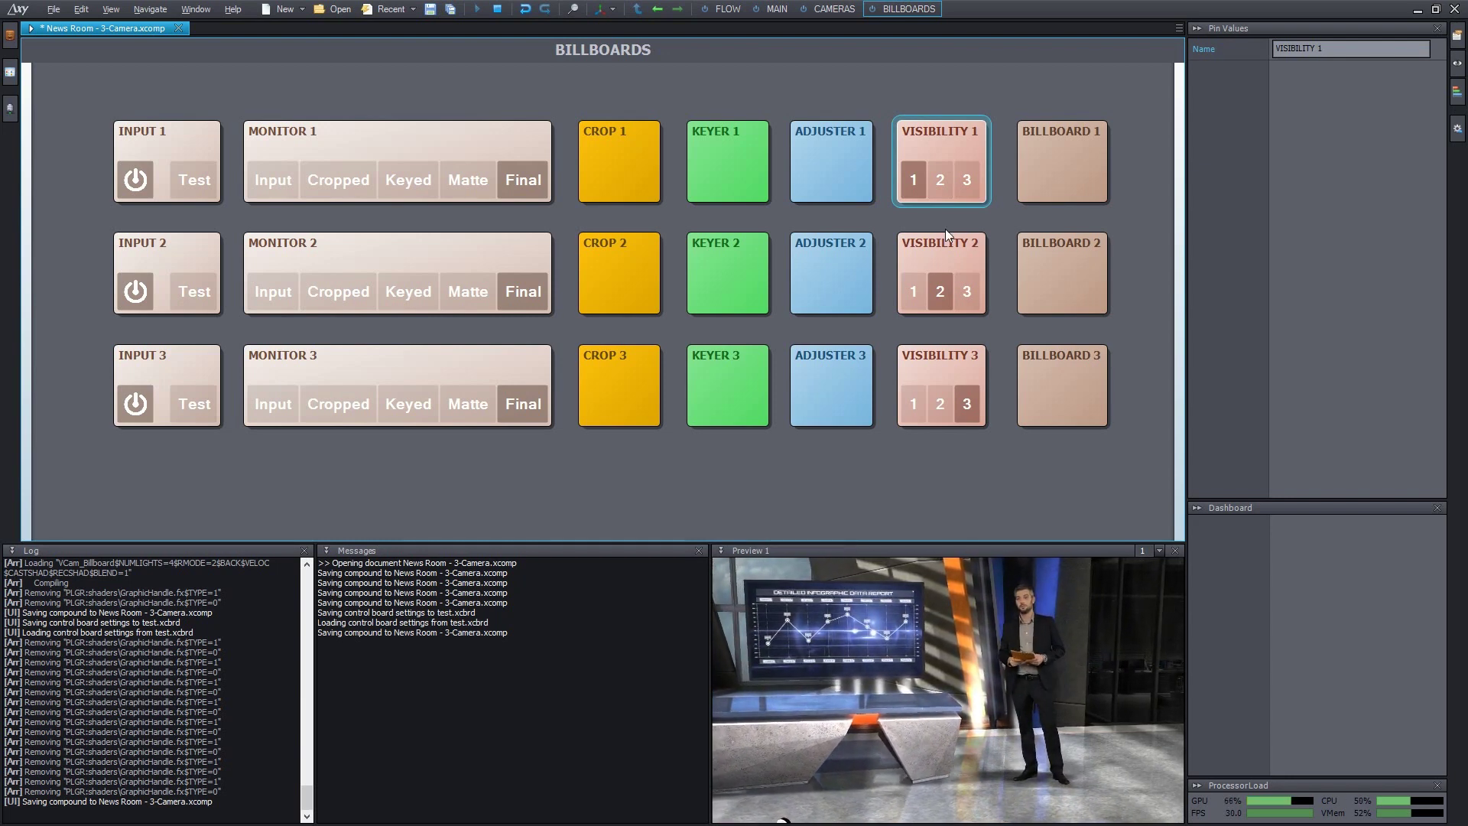
click(945, 243)
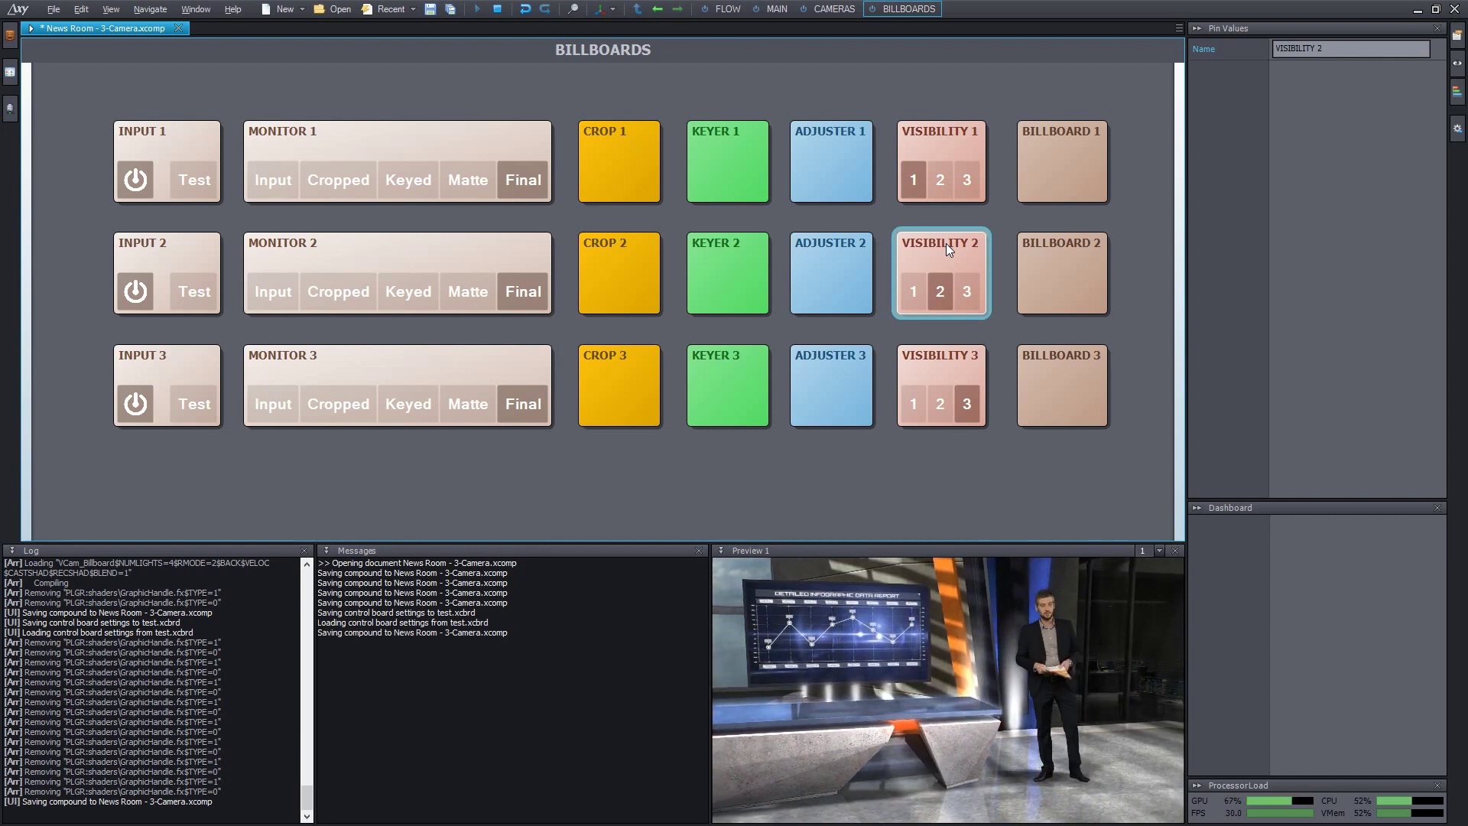
click(913, 292)
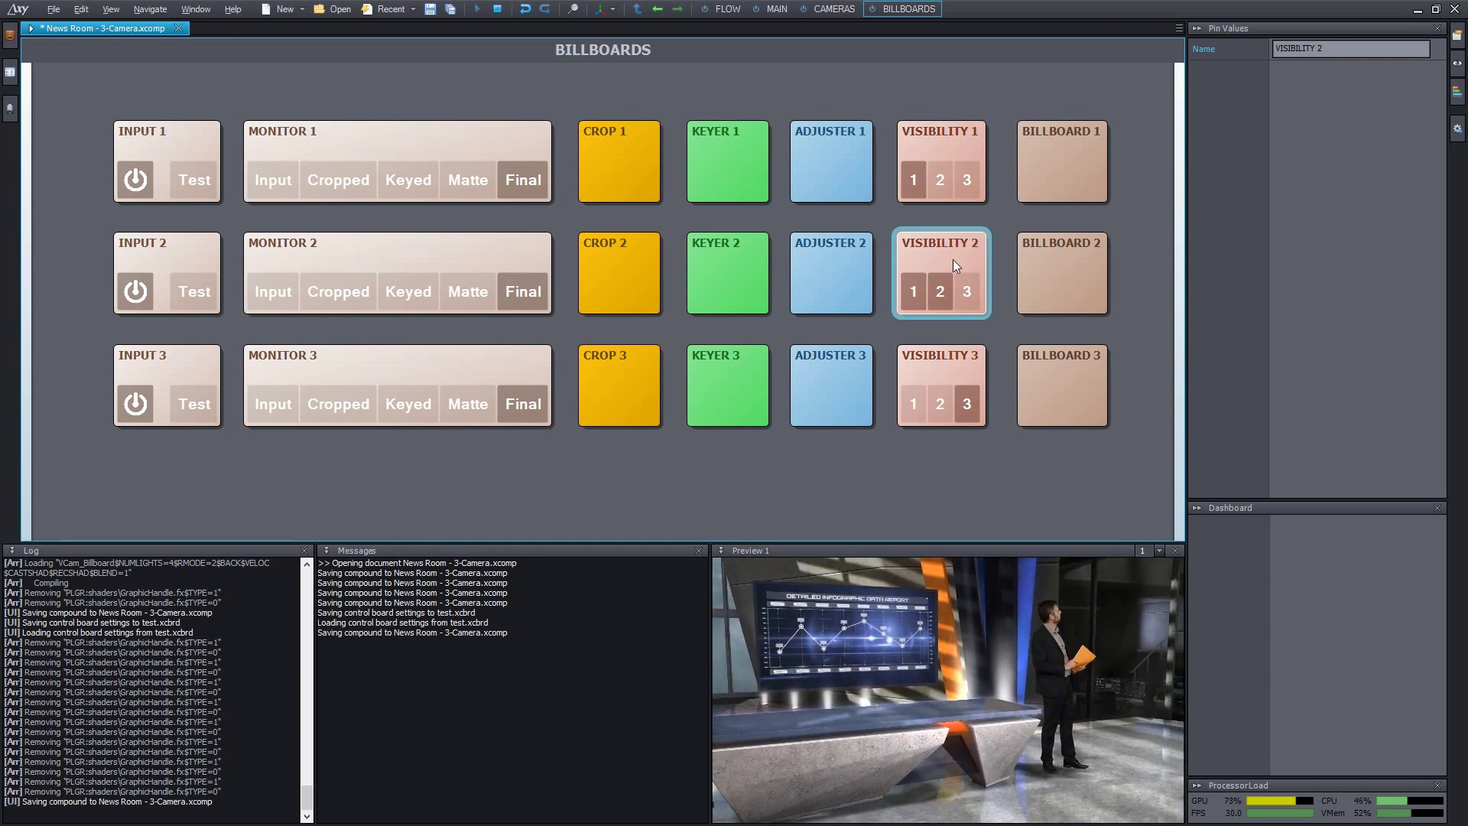
Step: Copy the whole transformation of BILLBOARD 1 and paste it onto BILLBOARD 2
click(1071, 263)
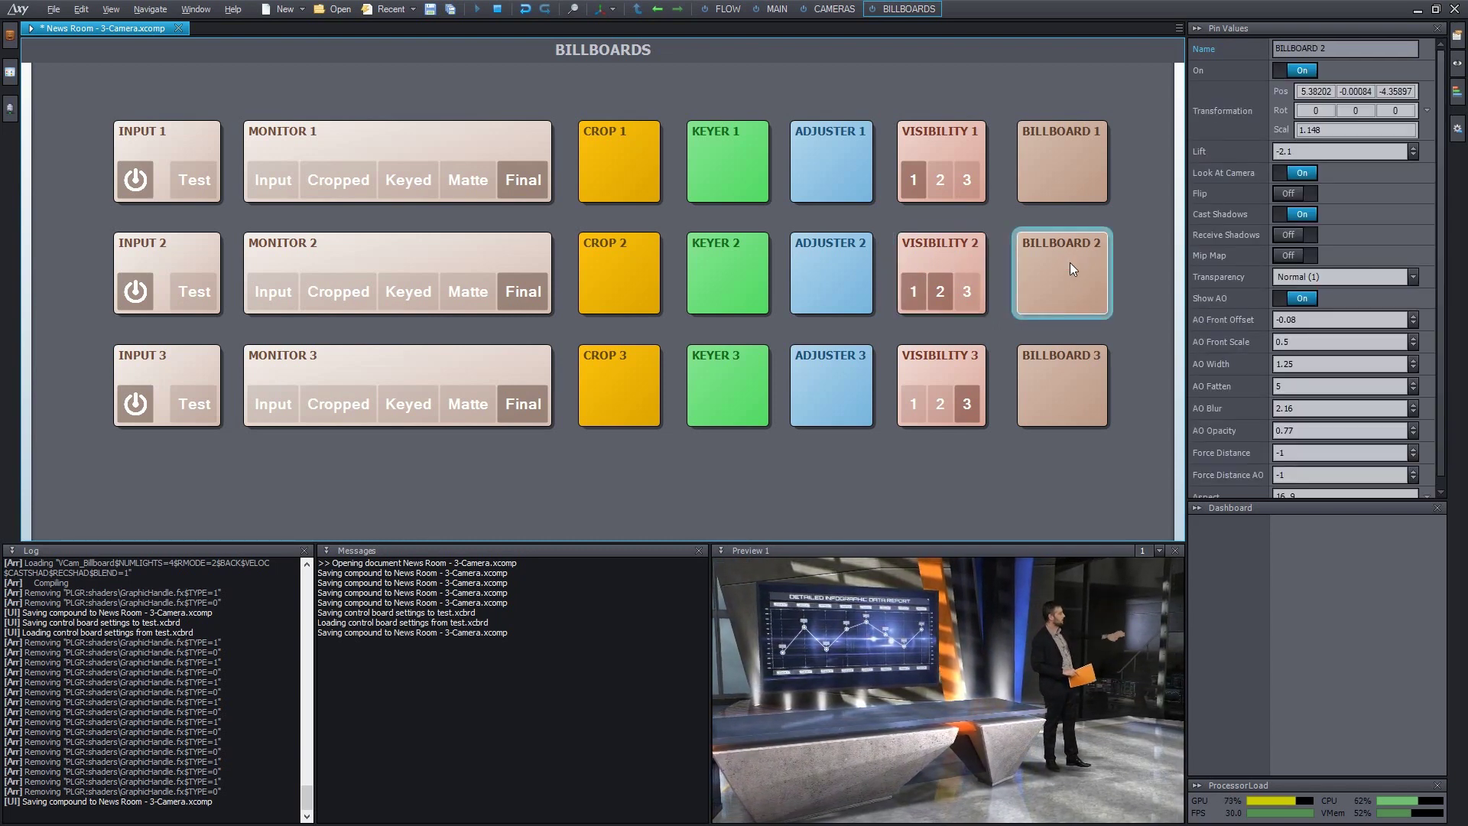
click(1071, 168)
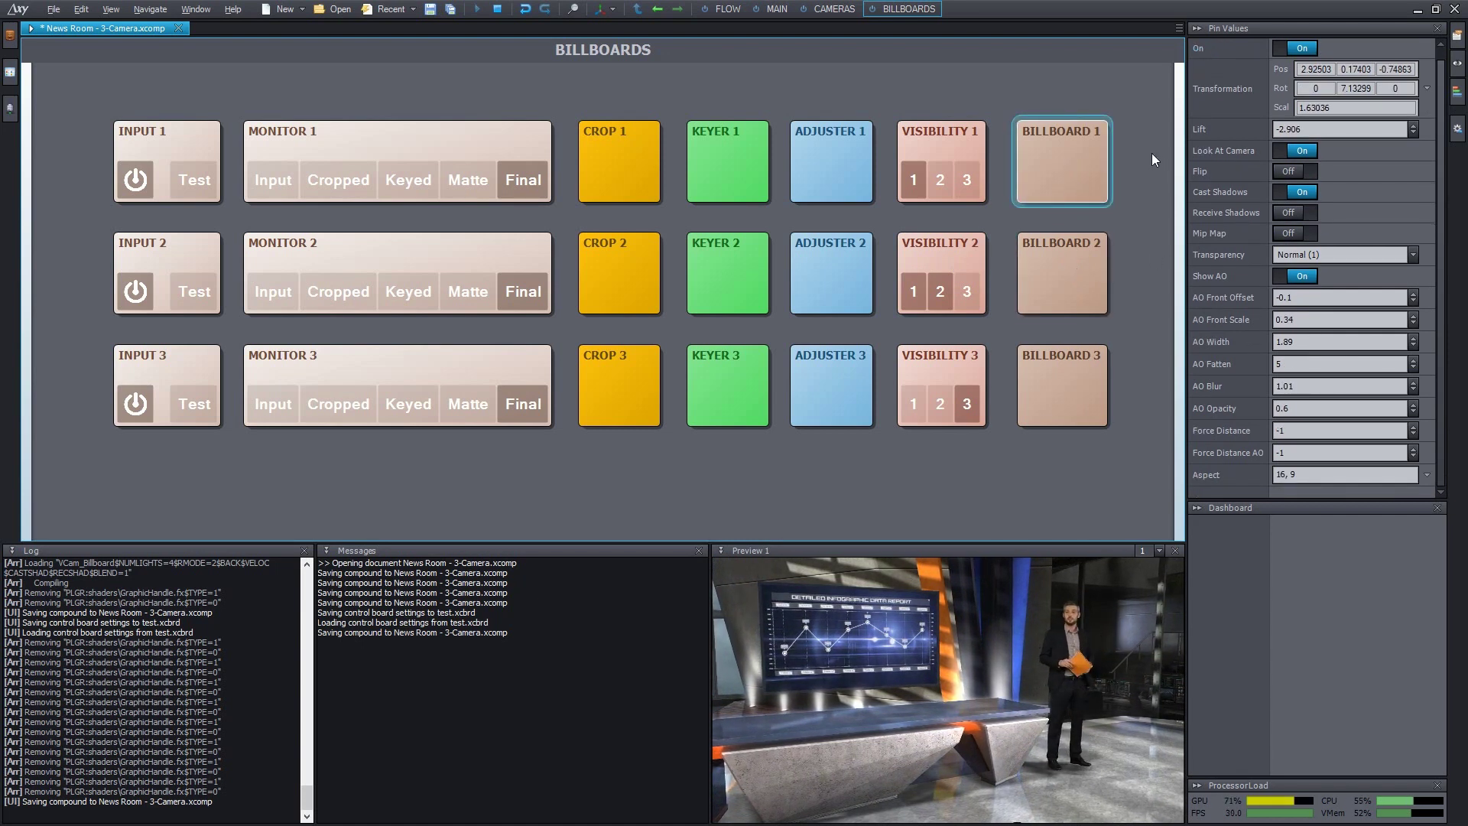
right_click(1227, 86)
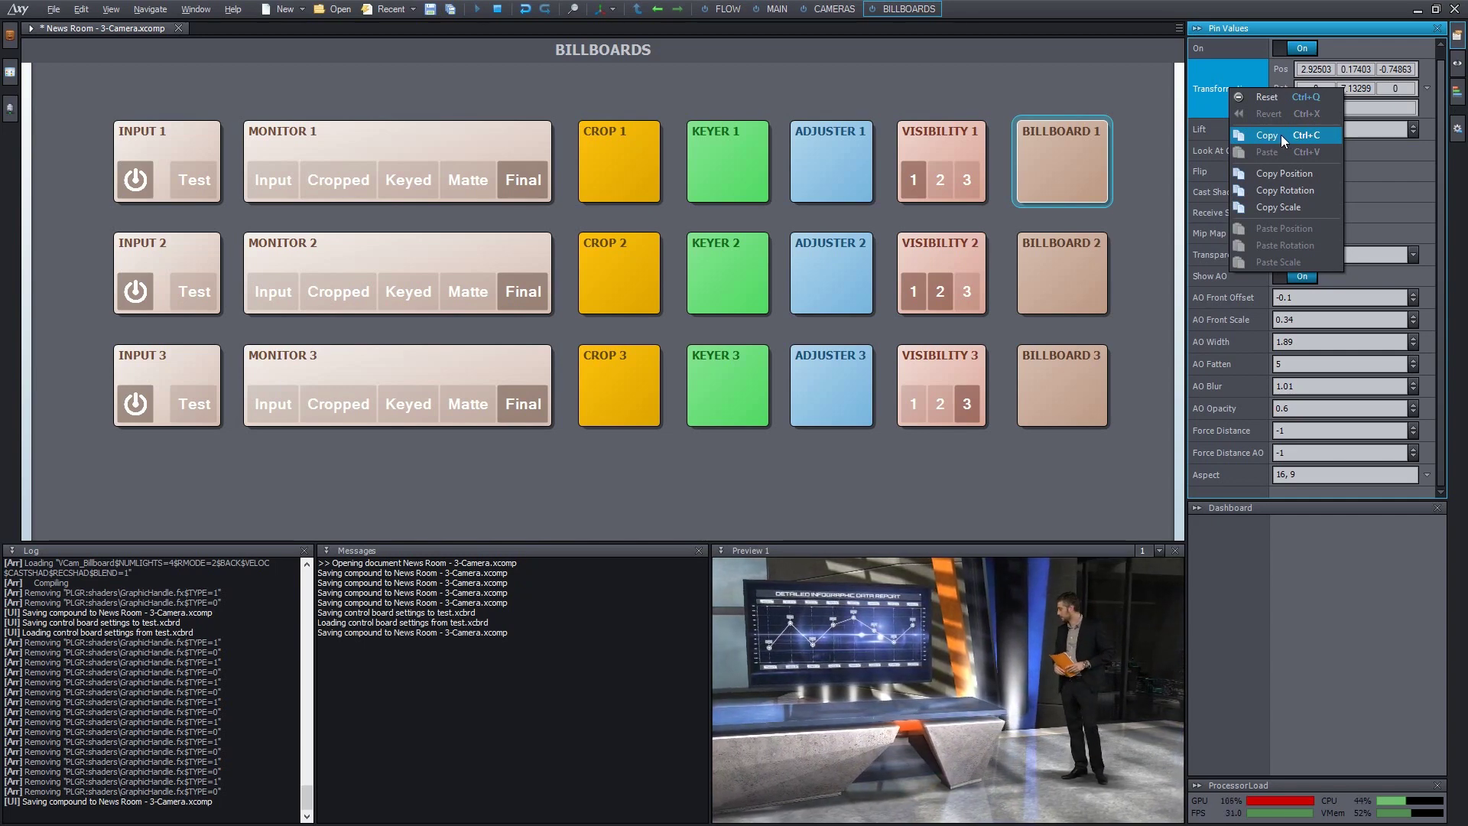
click(1281, 134)
click(1085, 263)
right_click(1239, 102)
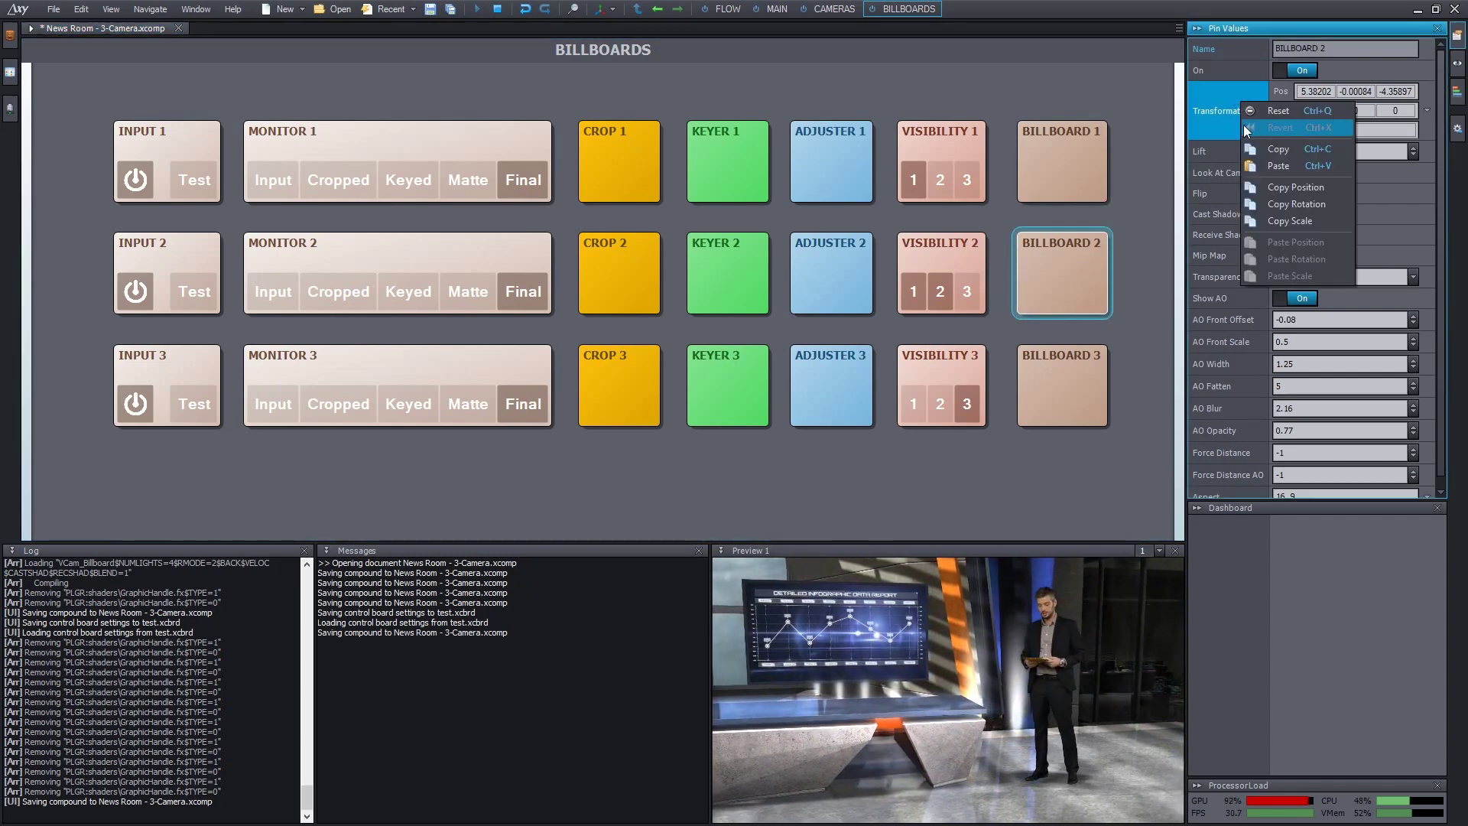
click(1278, 167)
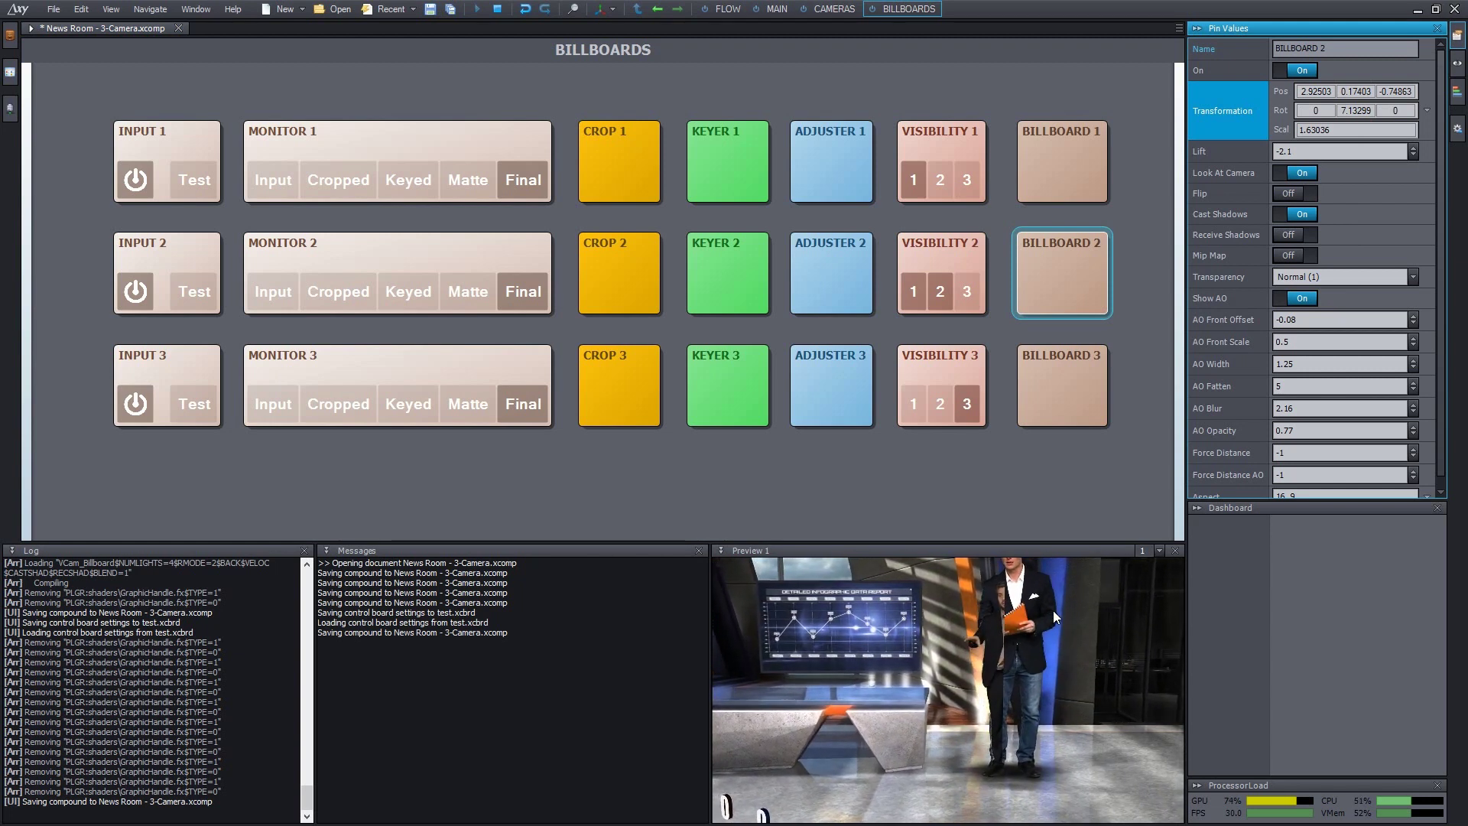
Step: Set the X position of BILLBOARD 2 to 3.74503 and its scale to 1.36036
click(1323, 93)
scroll(1323, 93, up, 15)
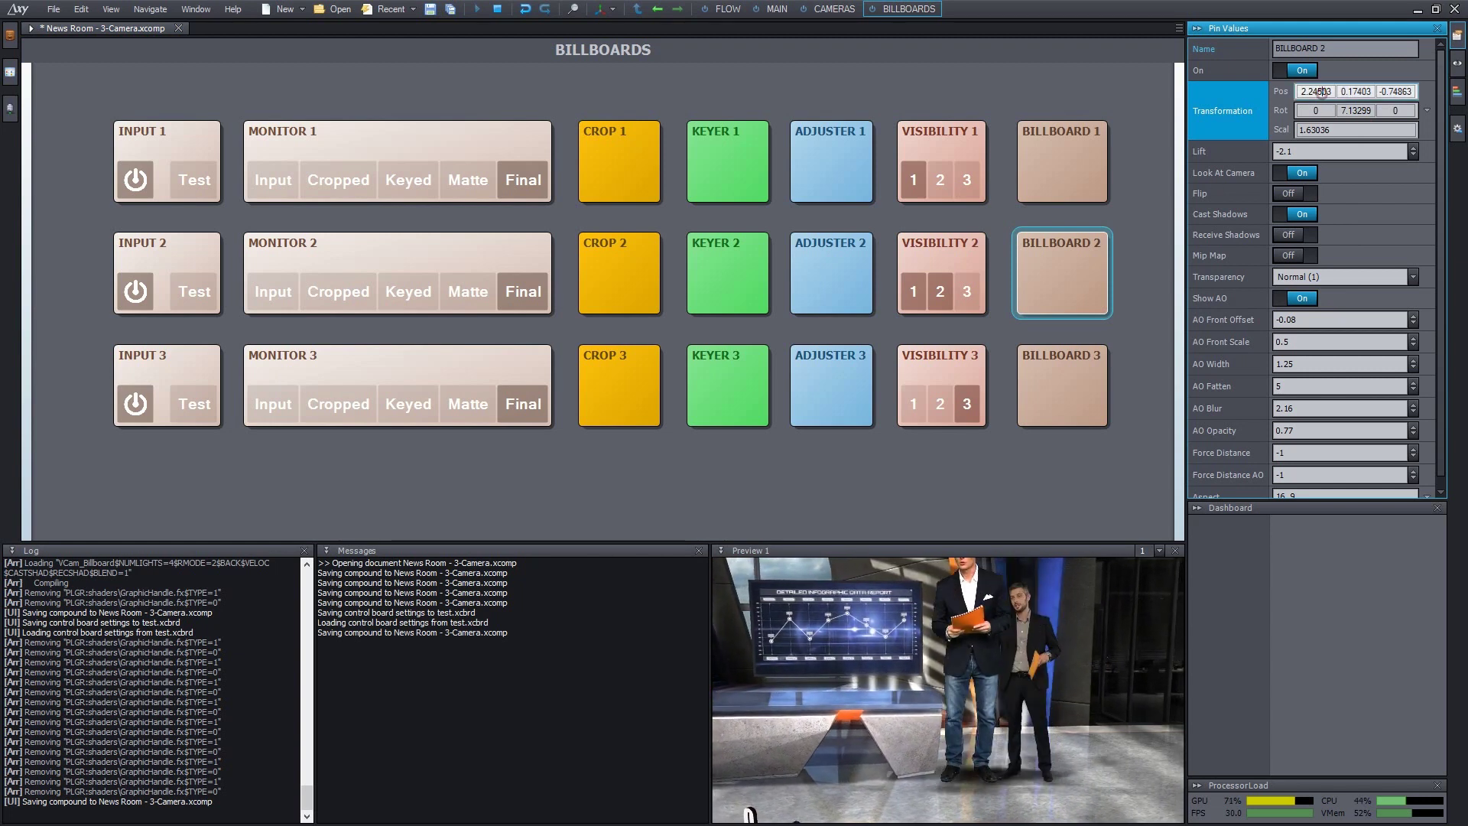
scroll(1323, 93, up, 2)
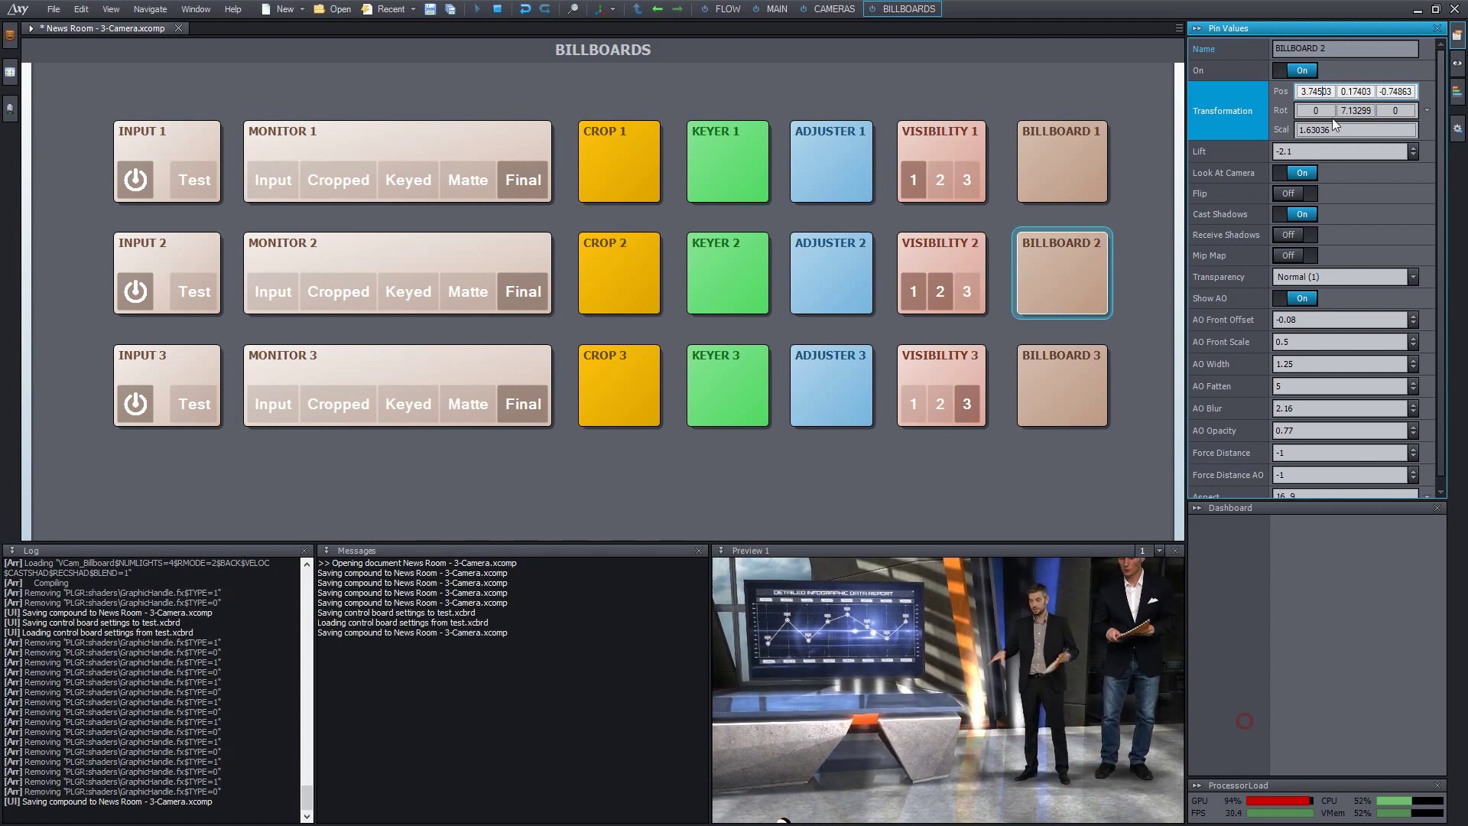
click(1331, 129)
scroll(1330, 129, down, 5)
scroll(1330, 130, down, 1)
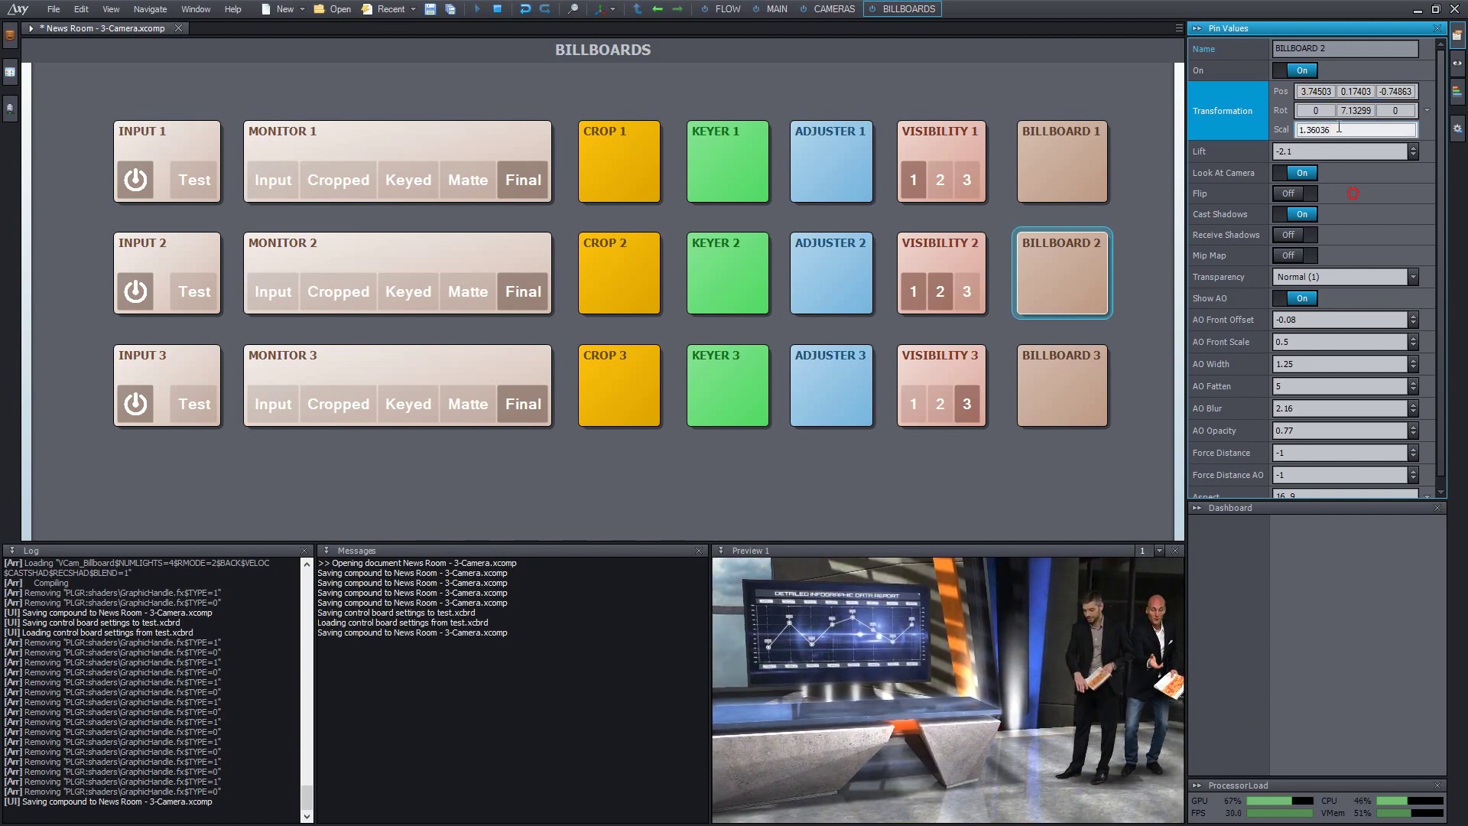
Step: Move BILLBOARD 2 behind the desk, with X position 1.29503 and Z position 0.29137
click(1323, 91)
scroll(1324, 91, up, 1)
scroll(1323, 91, down, 15)
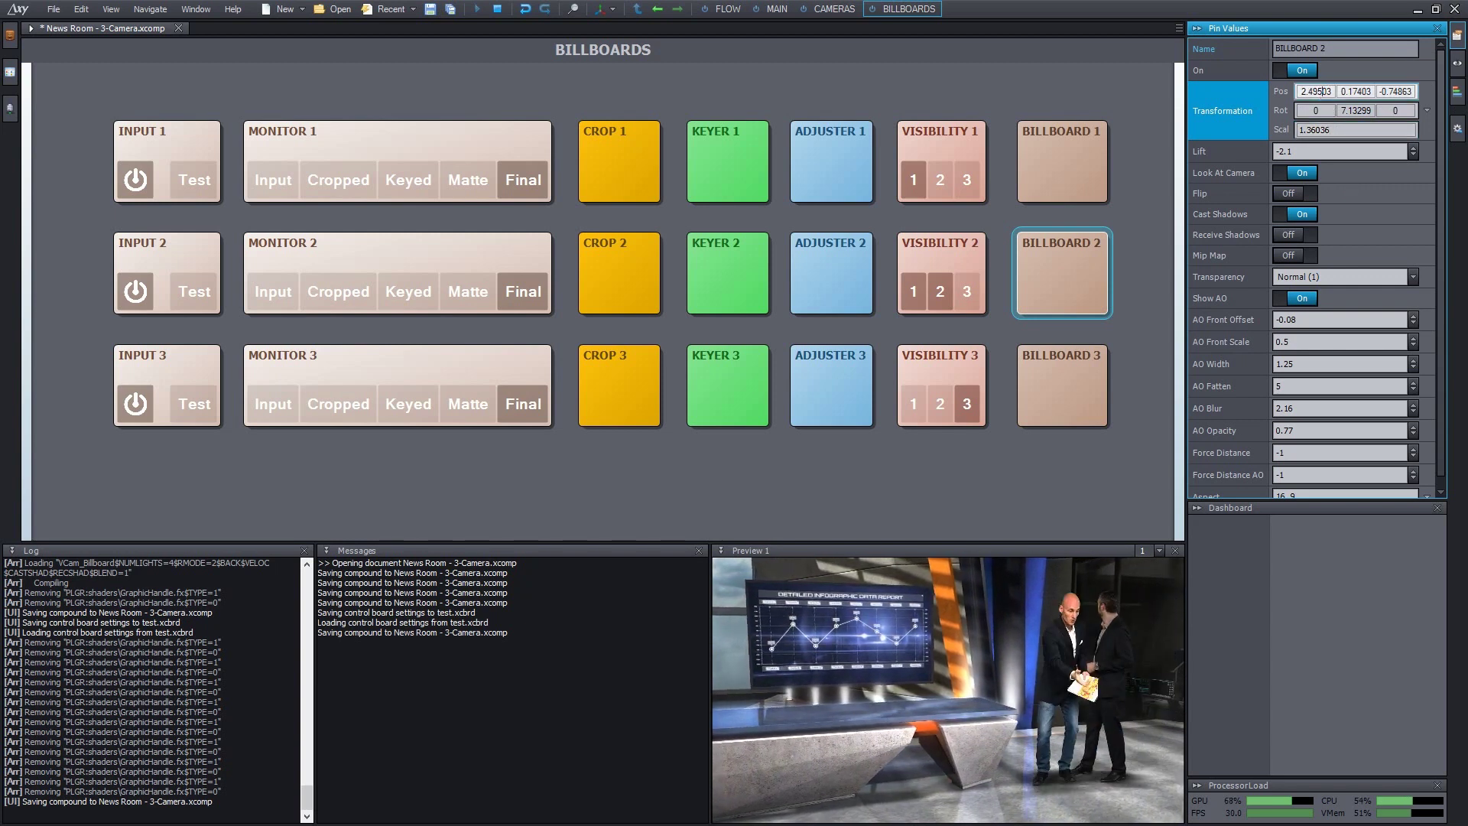
click(1397, 87)
scroll(1397, 91, up, 20)
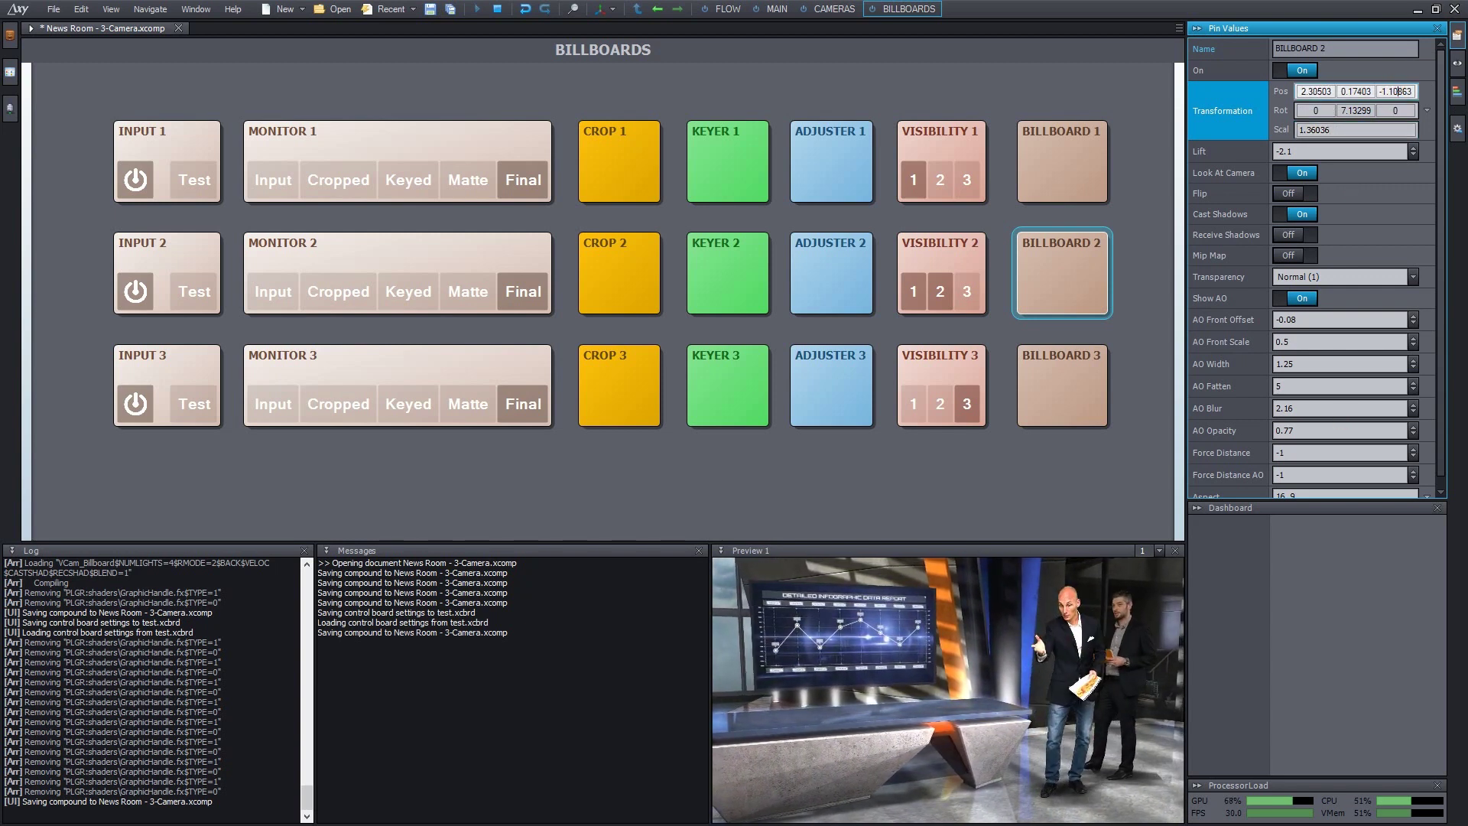
click(1327, 91)
scroll(1326, 91, down, 9)
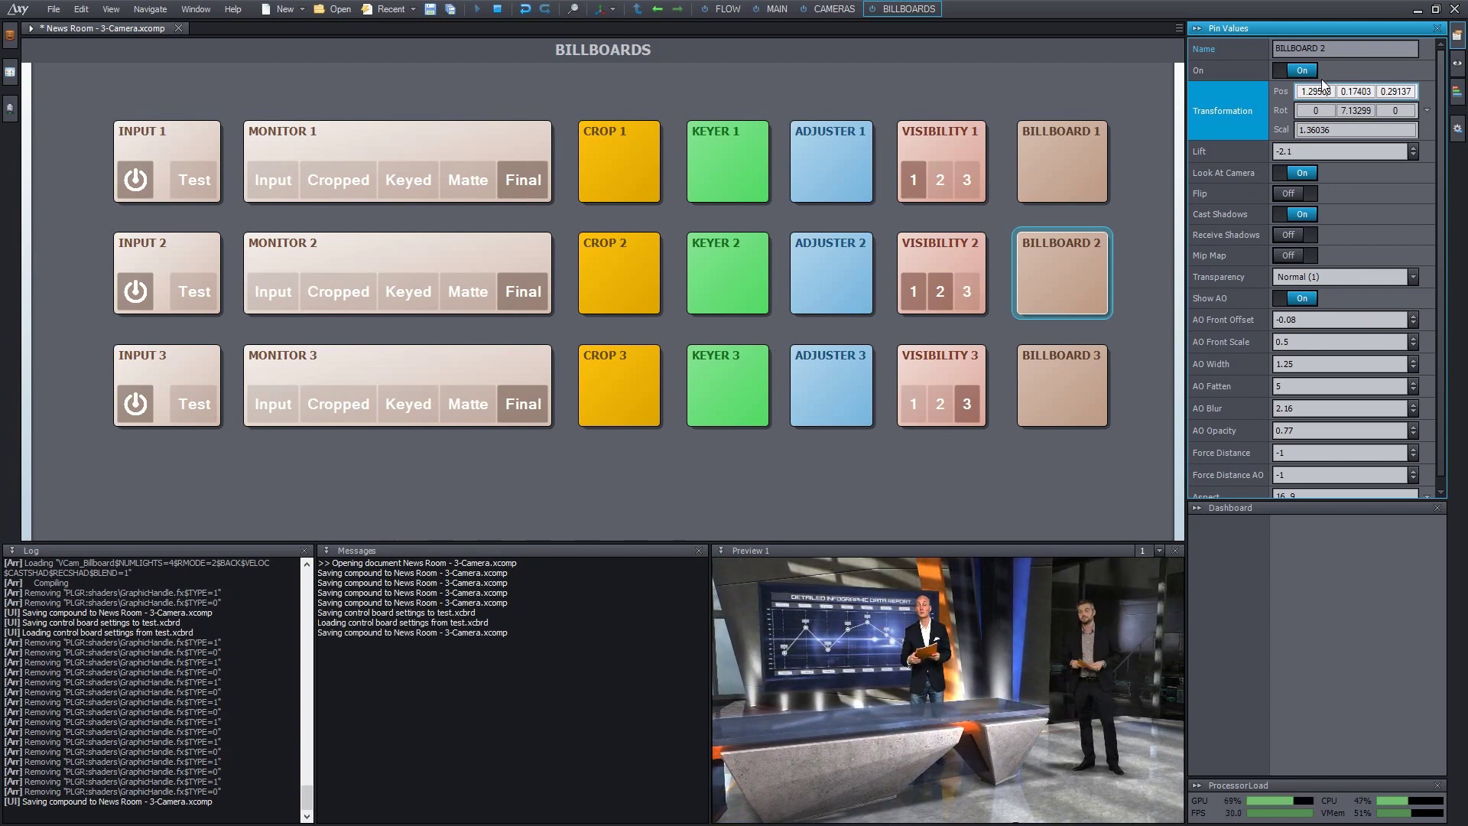
Step: Stop the camera path playback on the CAMERAS board and return to the BILLBOARDS board
click(838, 10)
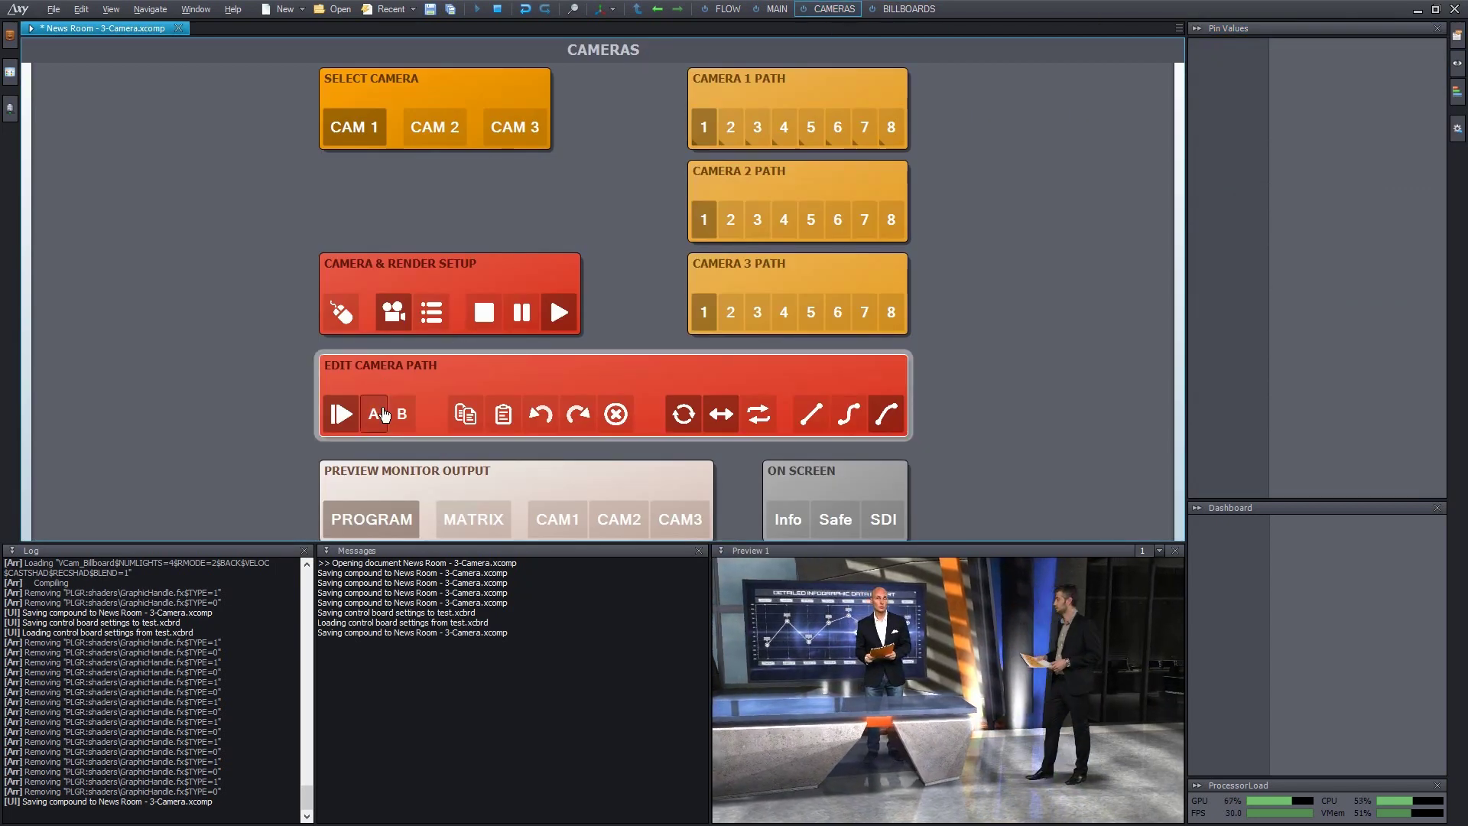
click(484, 315)
click(907, 9)
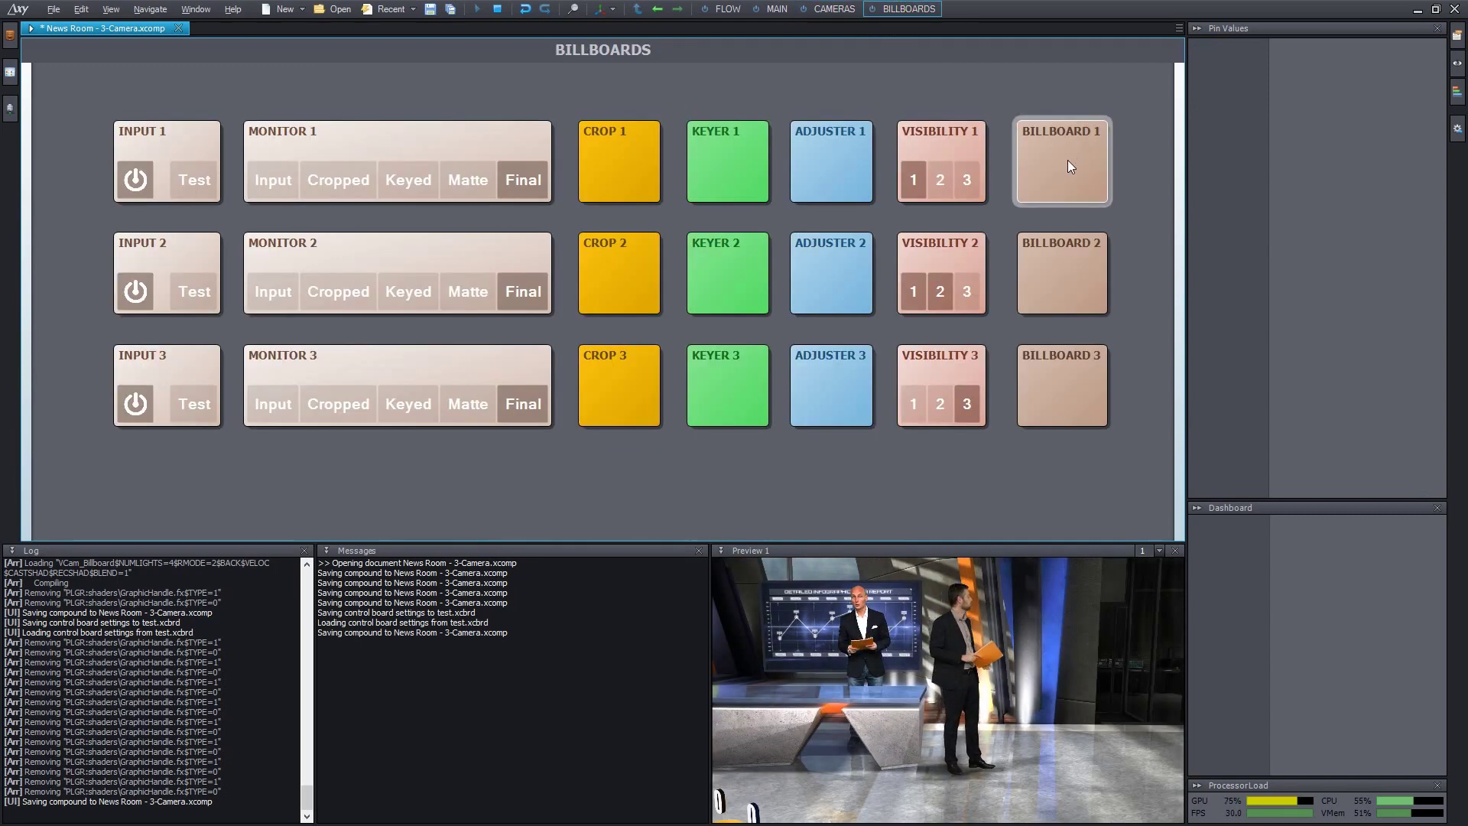
Step: Move BILLBOARD 1 away from the desk in the scene, to X position 3.13068 and Z position -0.99515
click(1047, 151)
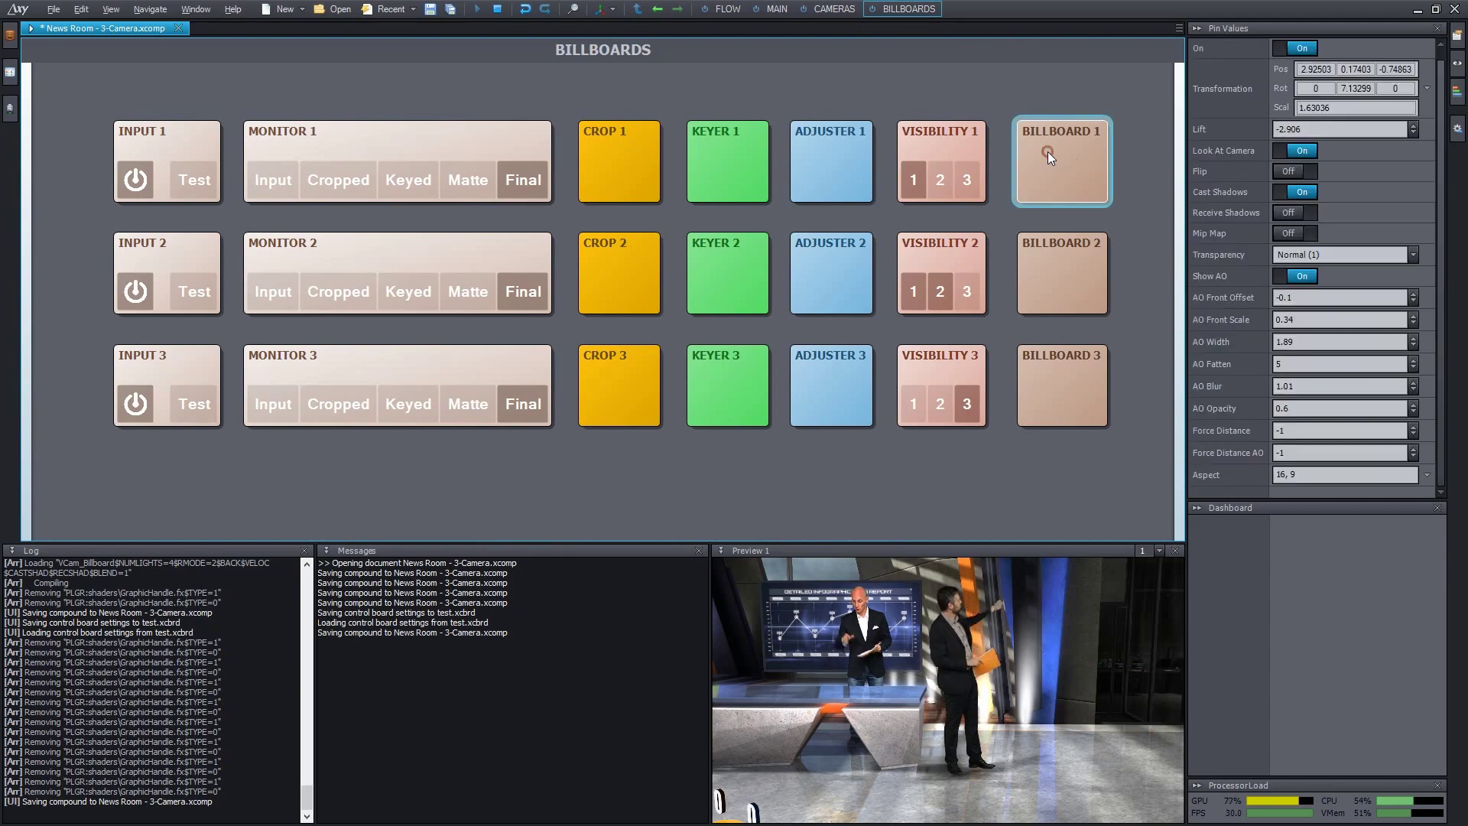
key(F11)
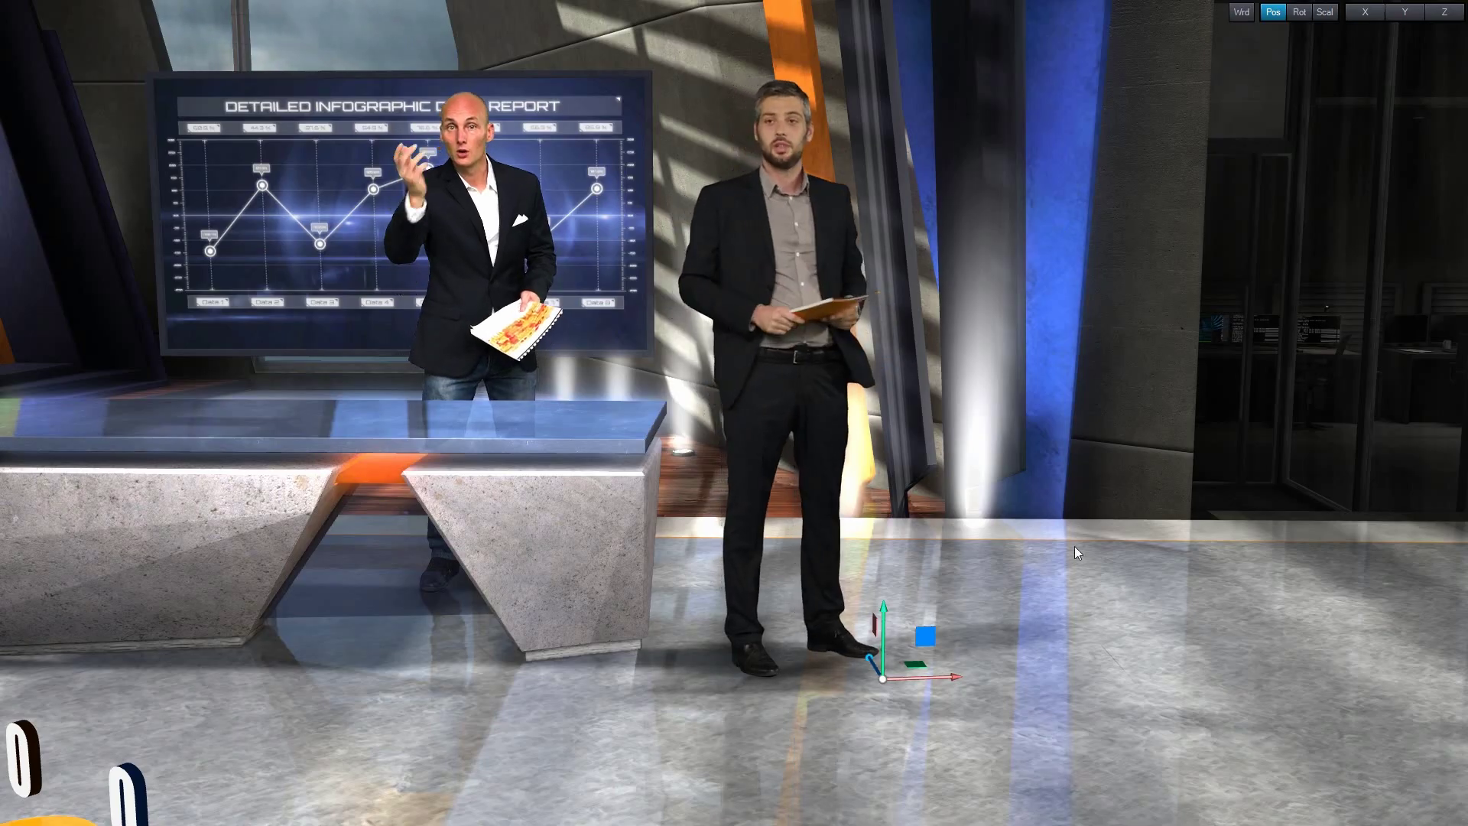
drag(953, 672, 1215, 672)
key(F11)
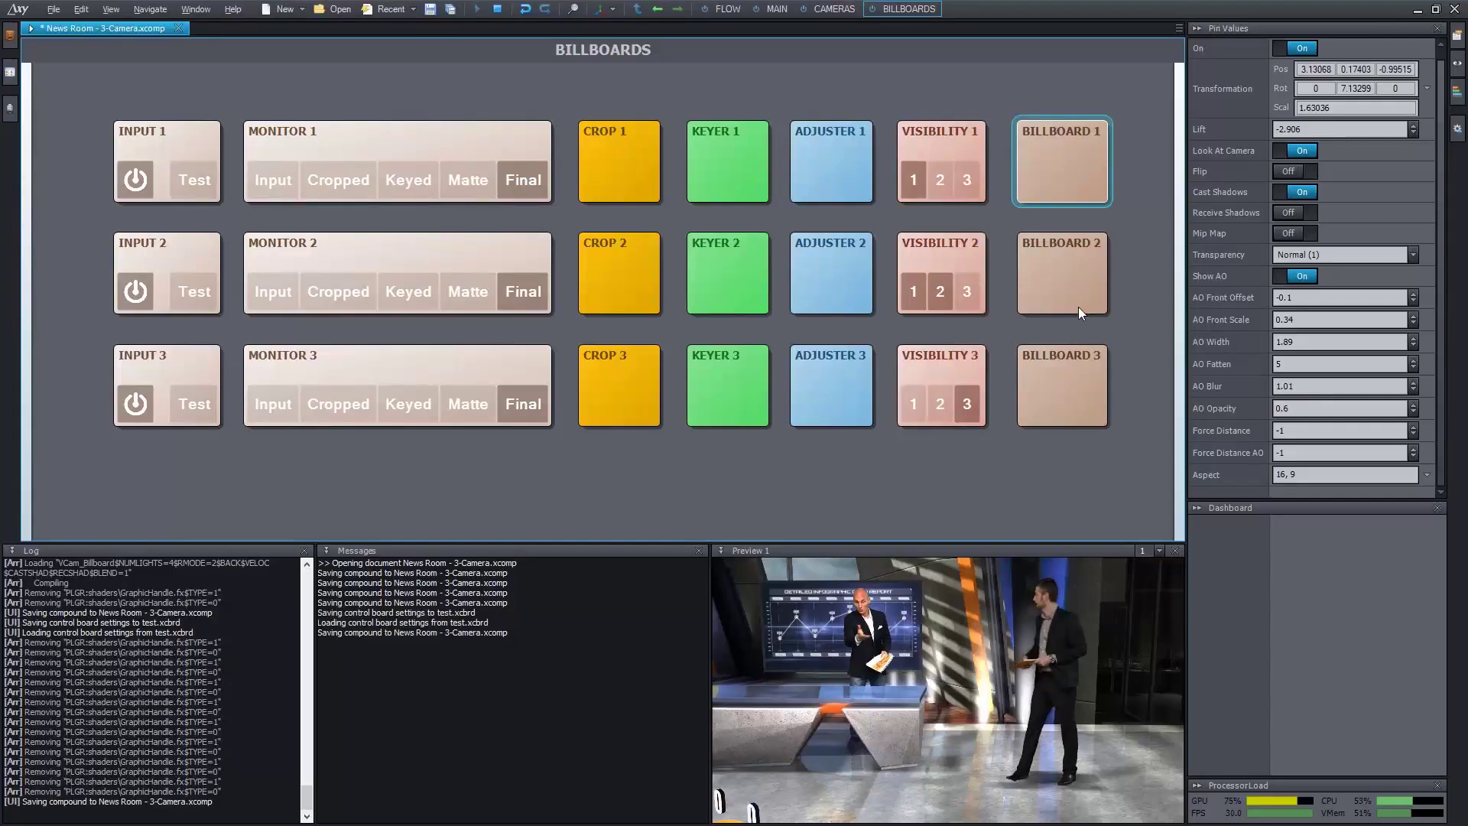
Step: Shift BILLBOARD 2 along the back of the desk, to X position 1.08405 and Z position 0.26496
key(F11)
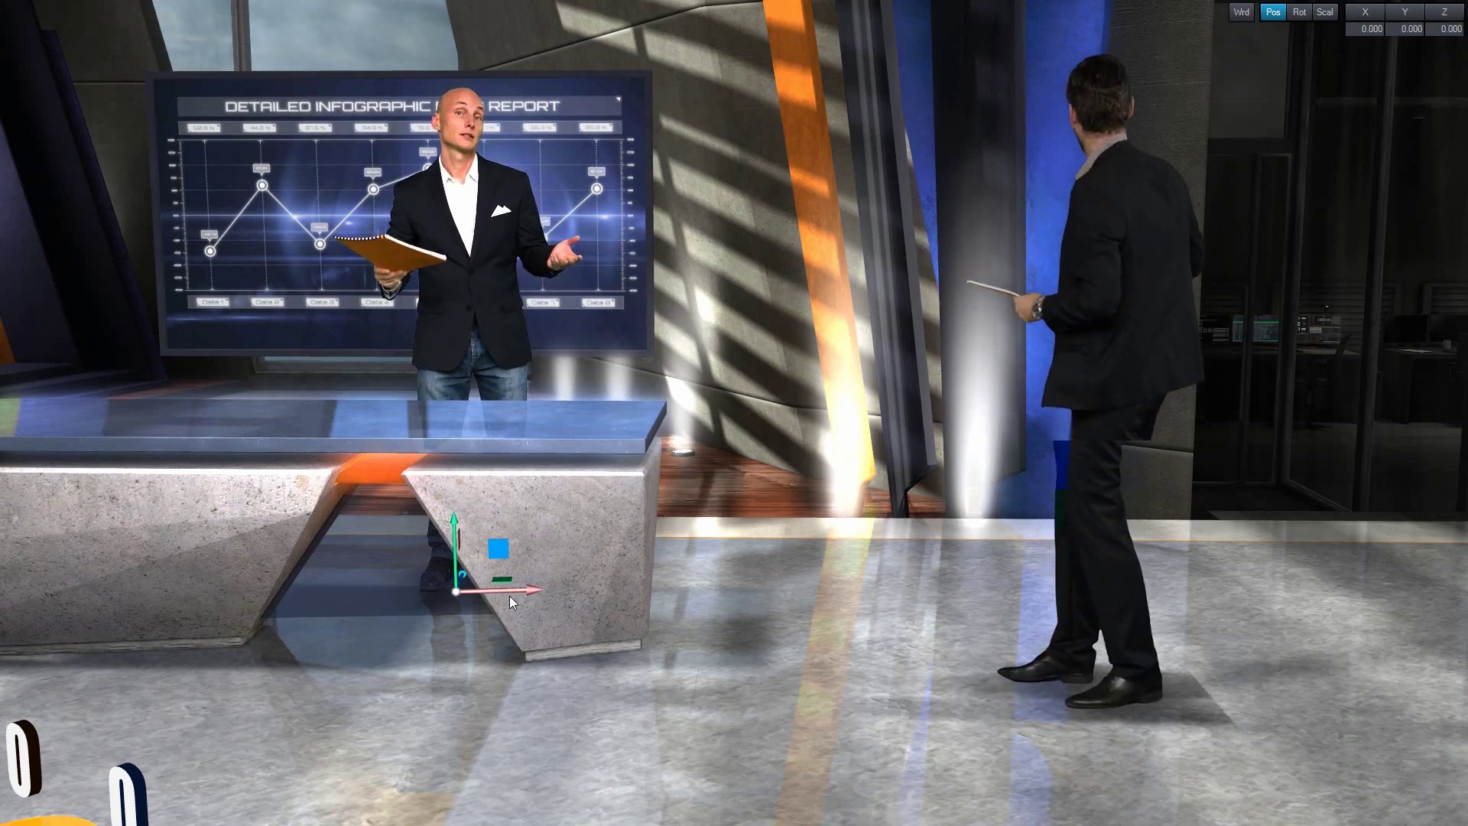
drag(795, 583, 474, 582)
key(F11)
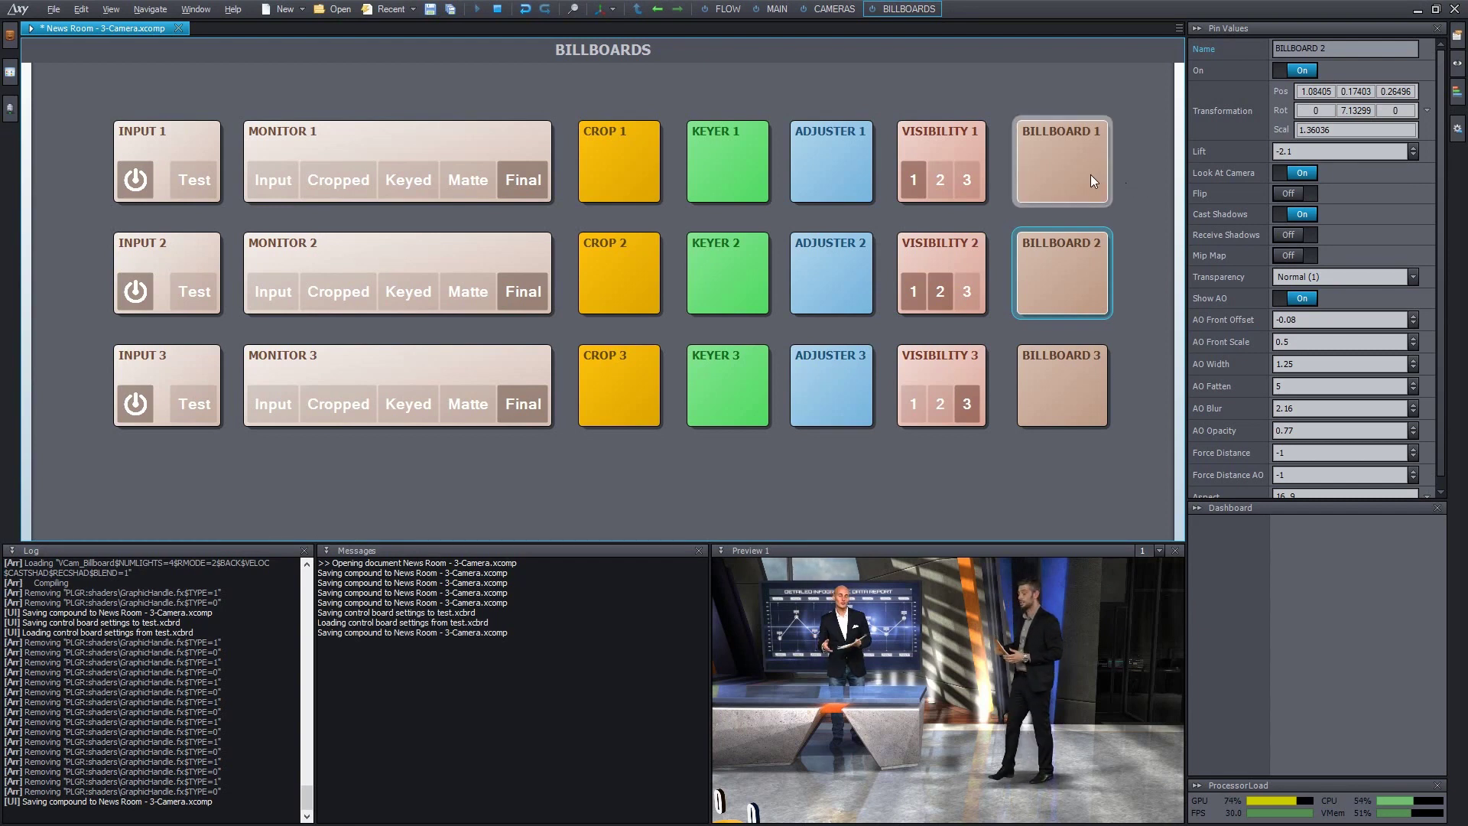
Step: Select BILLBOARD 1 and BILLBOARD 2 together and move both presenters in the full-screen preview, using each billboard's position handle
ctrl+click(1070, 162)
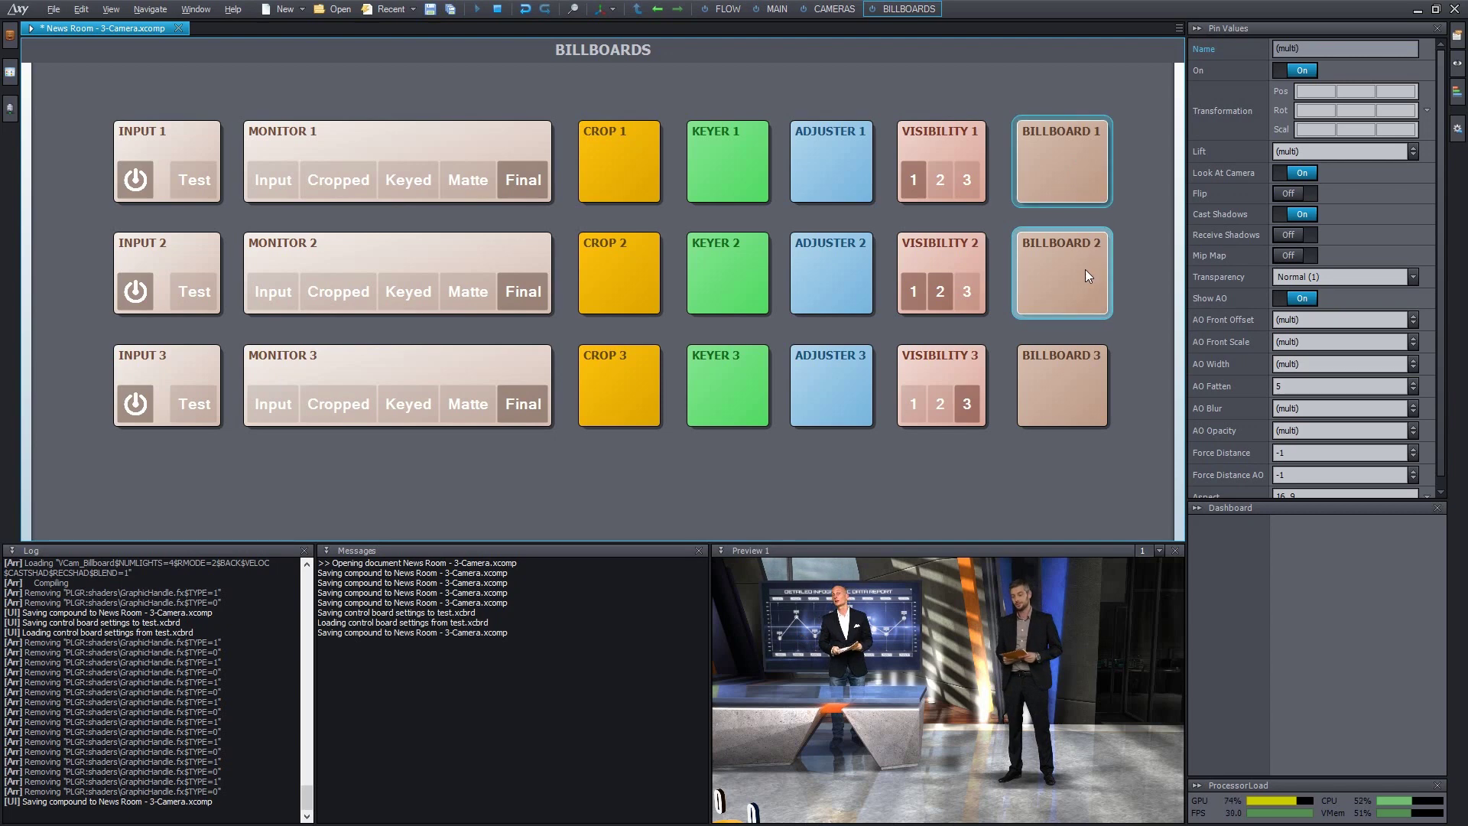
ctrl+click(1073, 168)
ctrl+click(1073, 265)
ctrl+click(1068, 156)
ctrl+click(1078, 256)
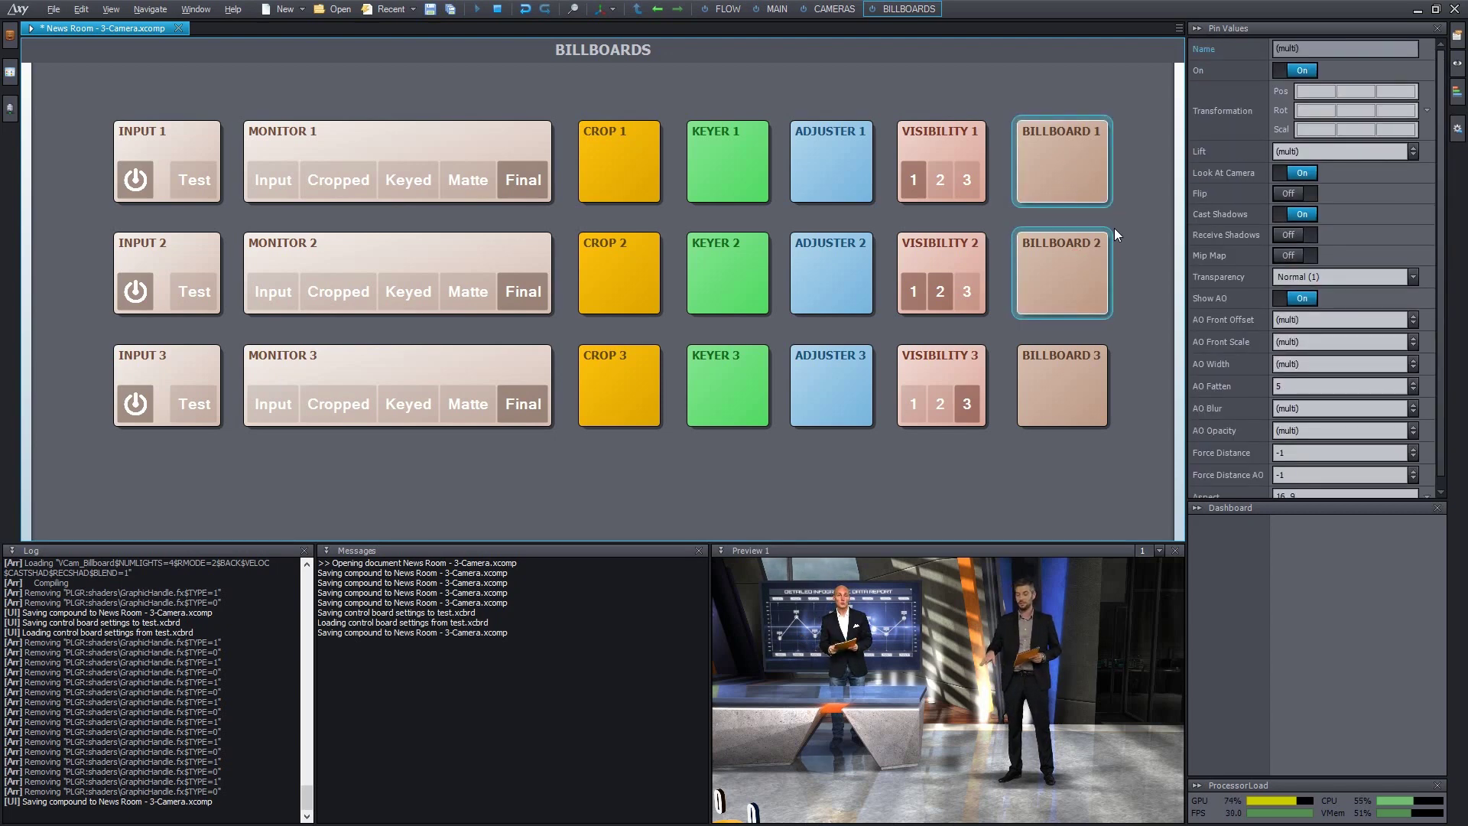
key(F11)
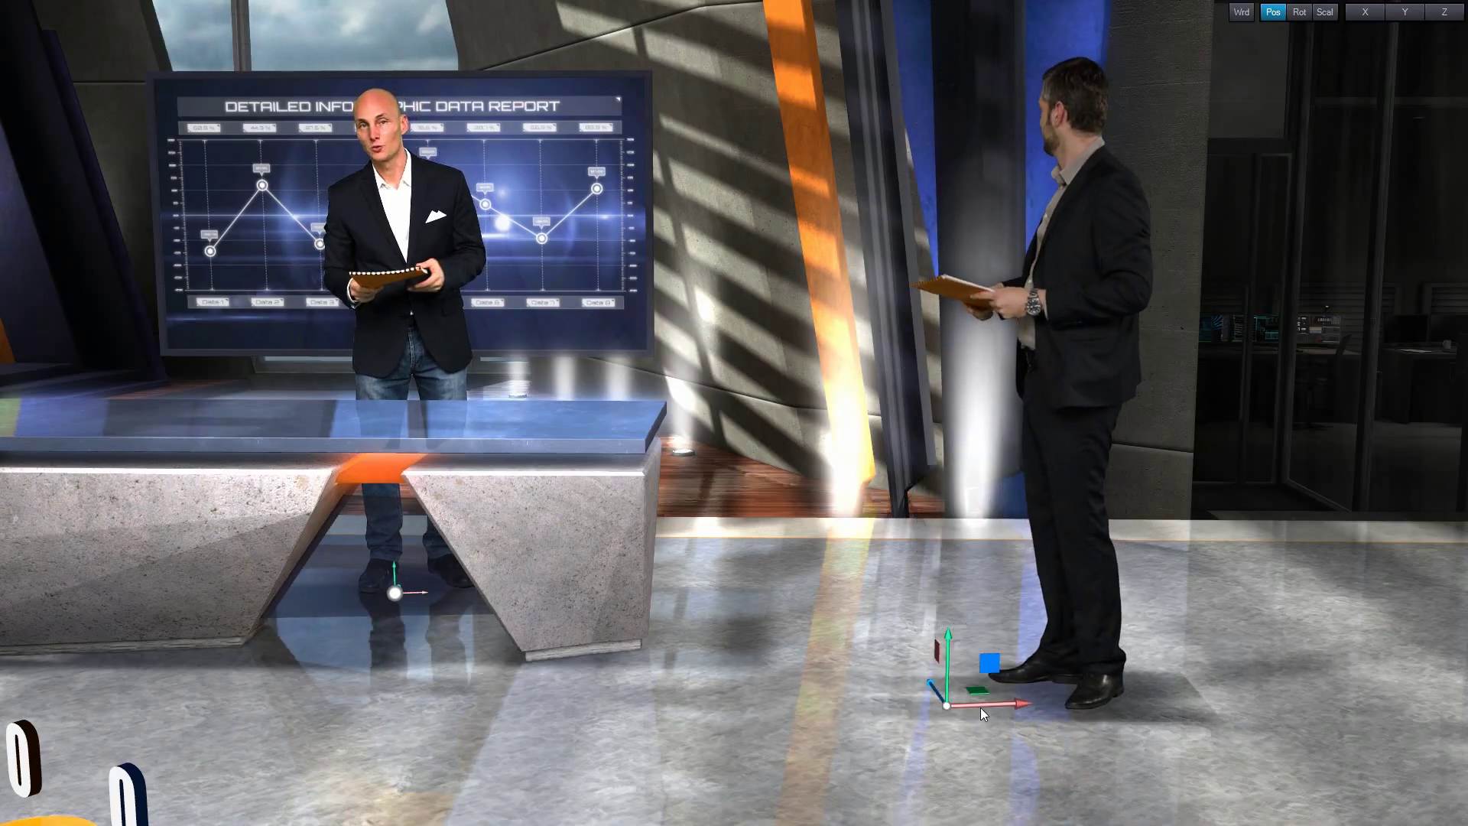
drag(980, 708, 984, 667)
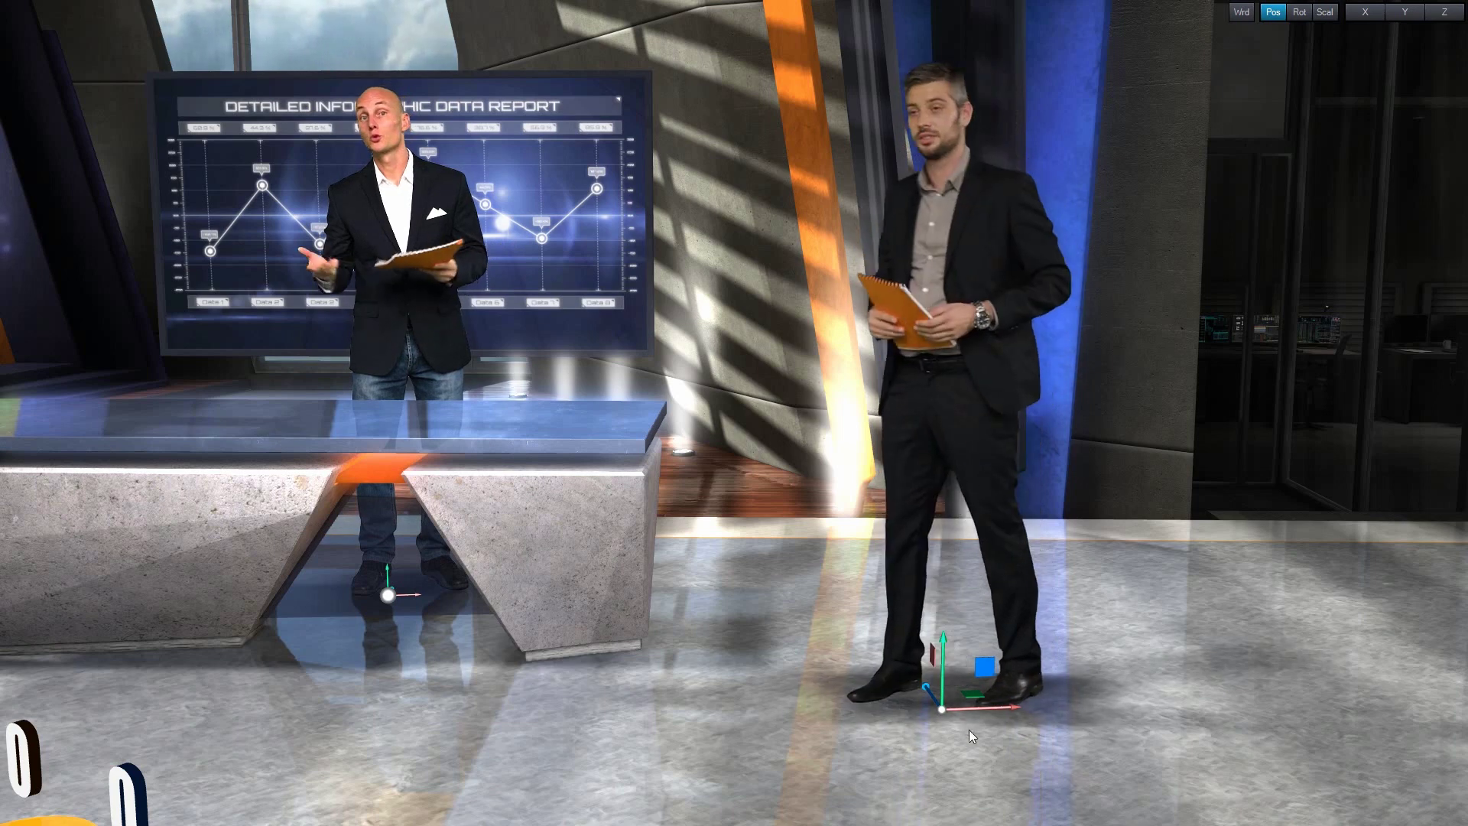
mouse_move(994, 708)
mouse_down()
mouse_move(1030, 708)
mouse_move(983, 705)
mouse_up()
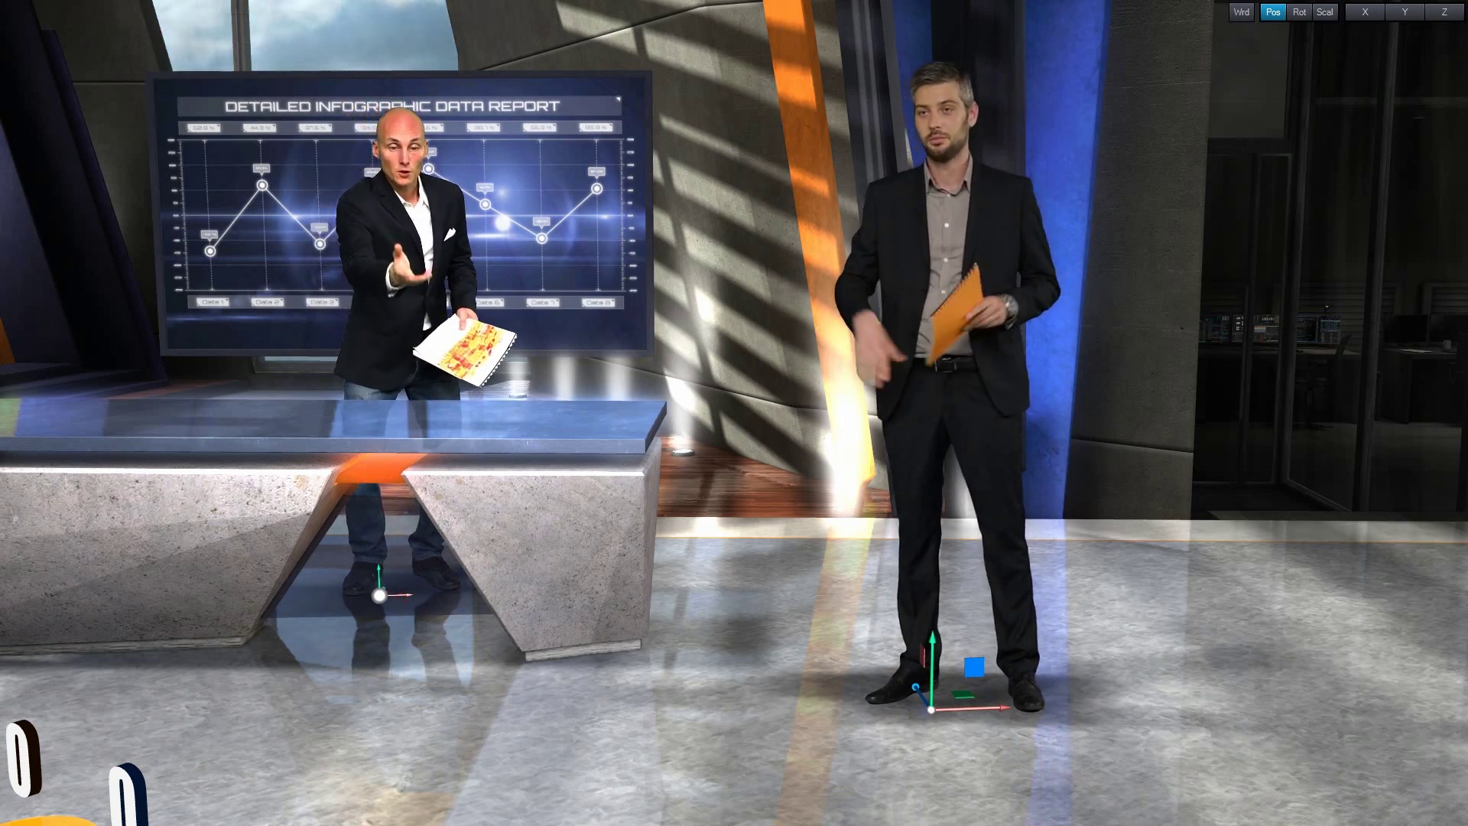
click(383, 604)
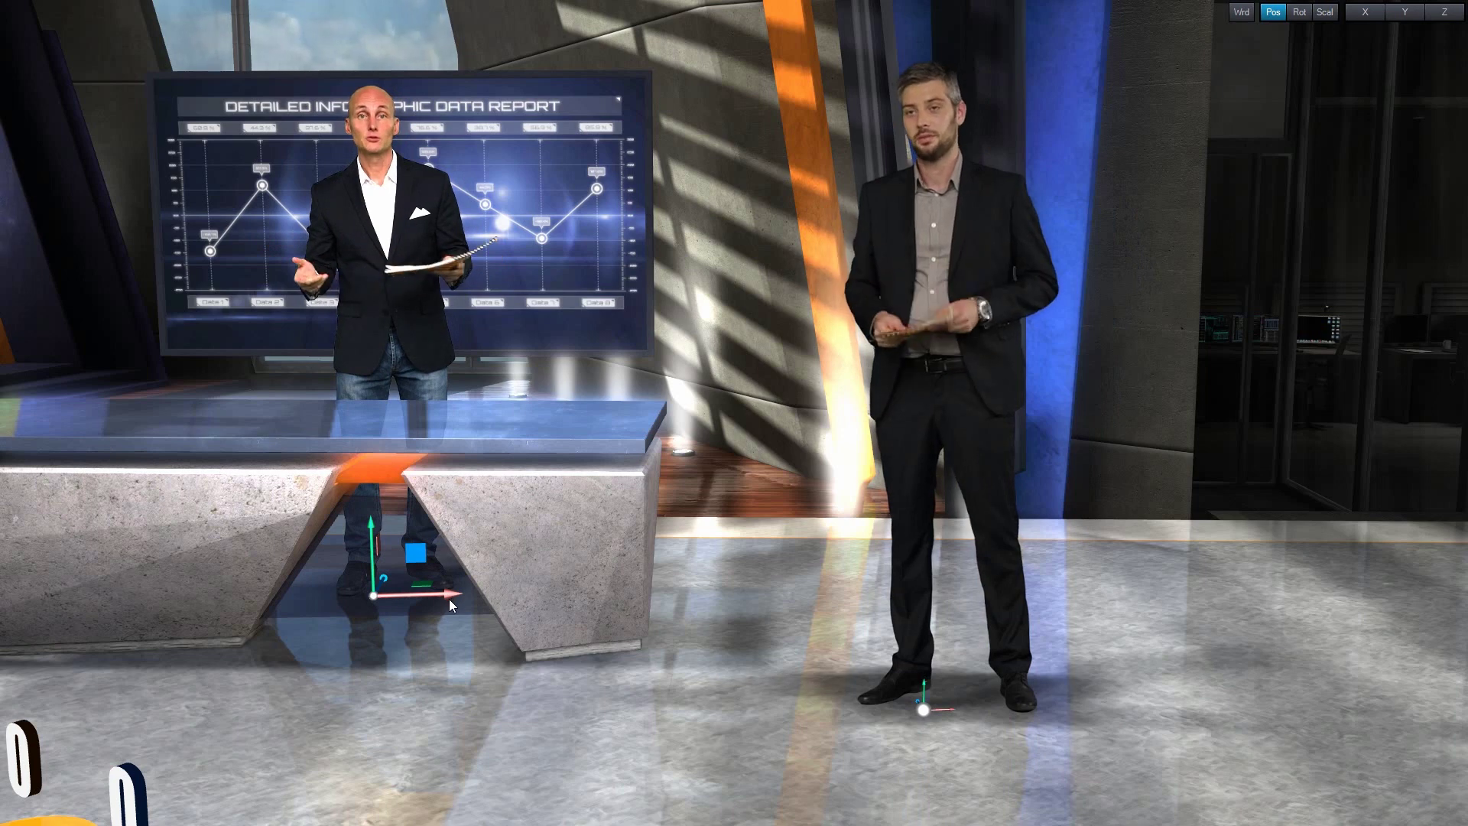
drag(434, 595, 372, 594)
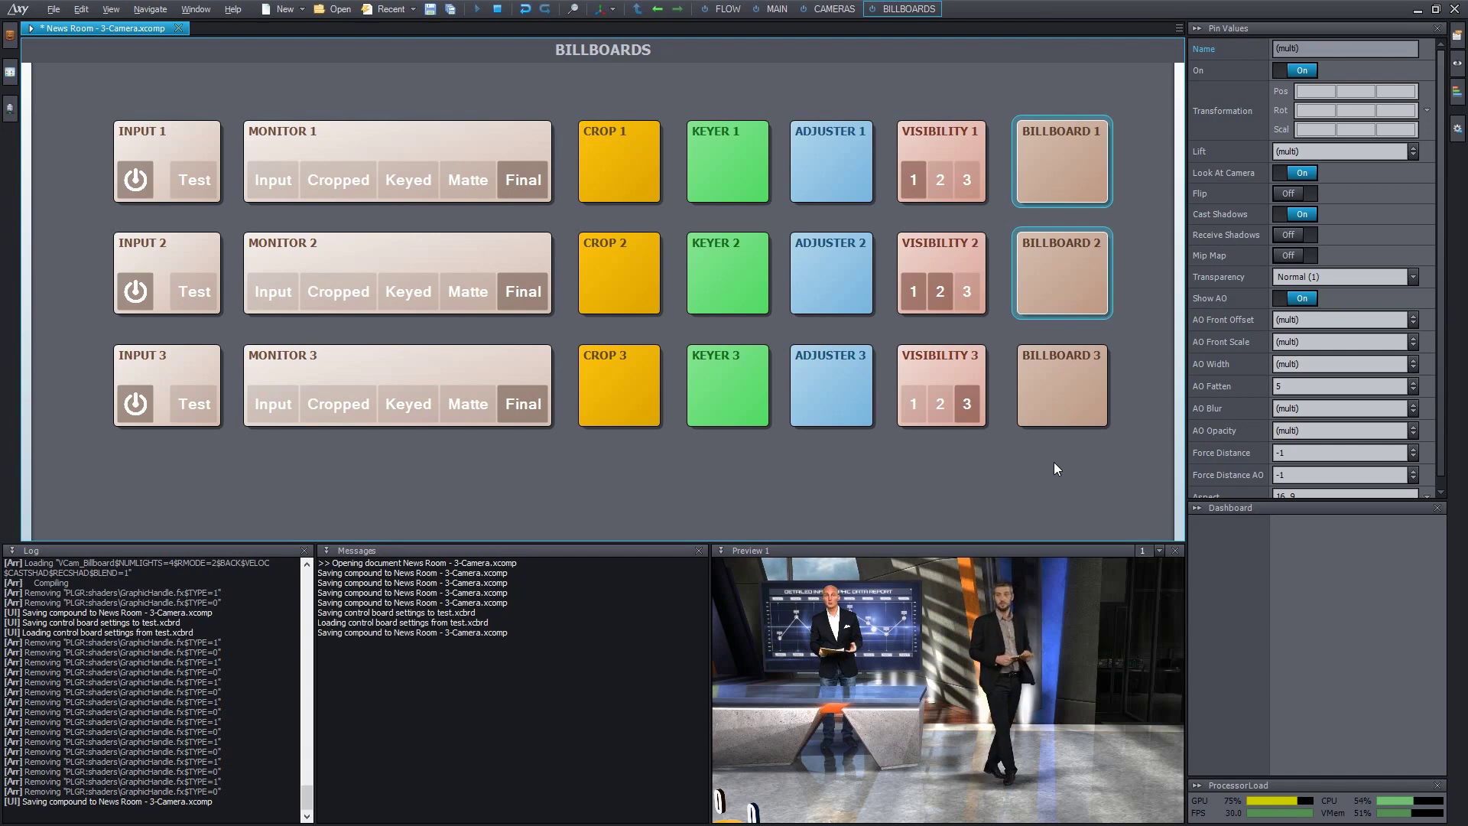
Step: Return to the CAMERAS board and play path 2 of camera 1
click(746, 161)
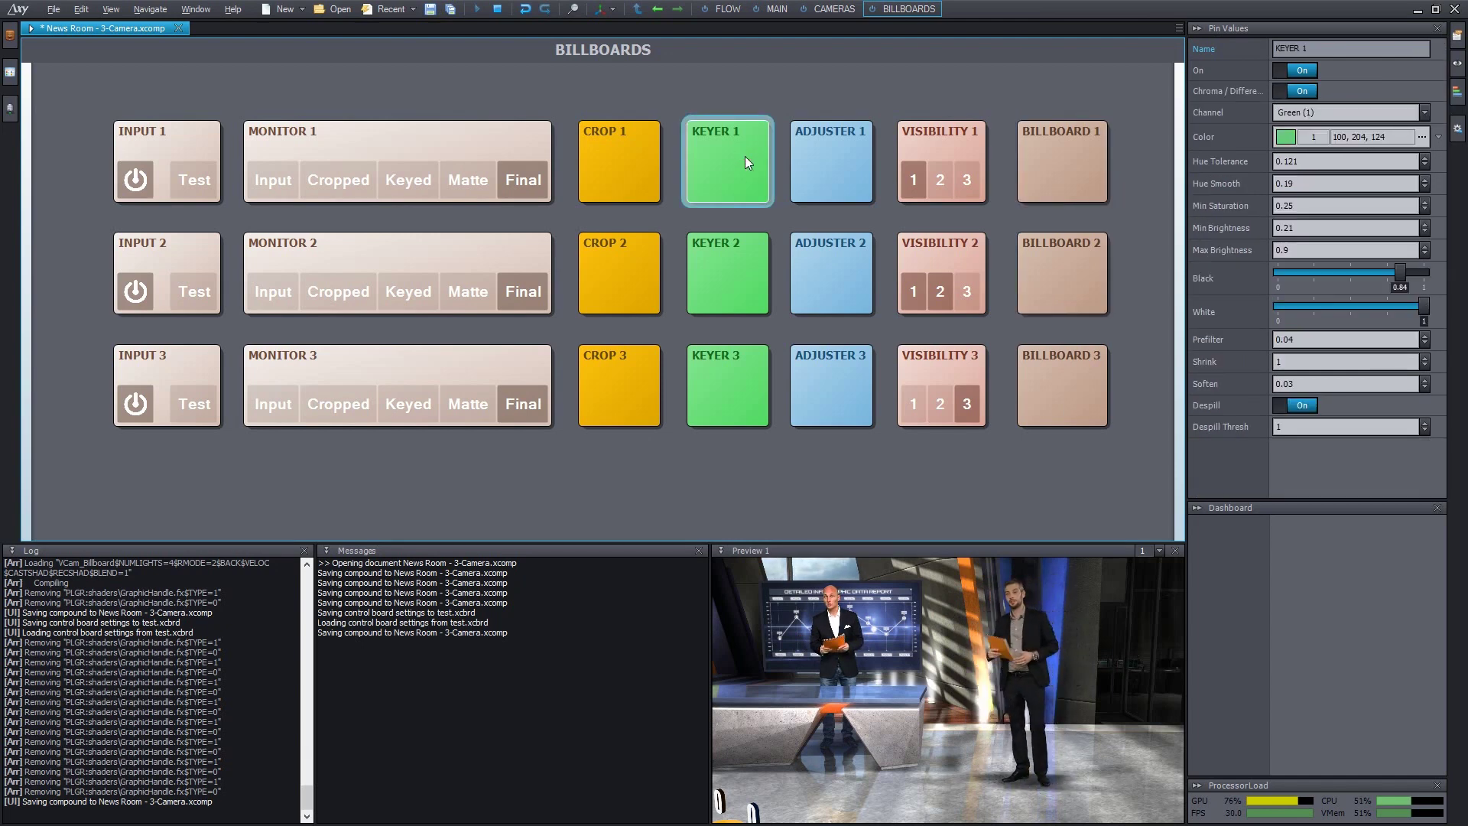
click(844, 12)
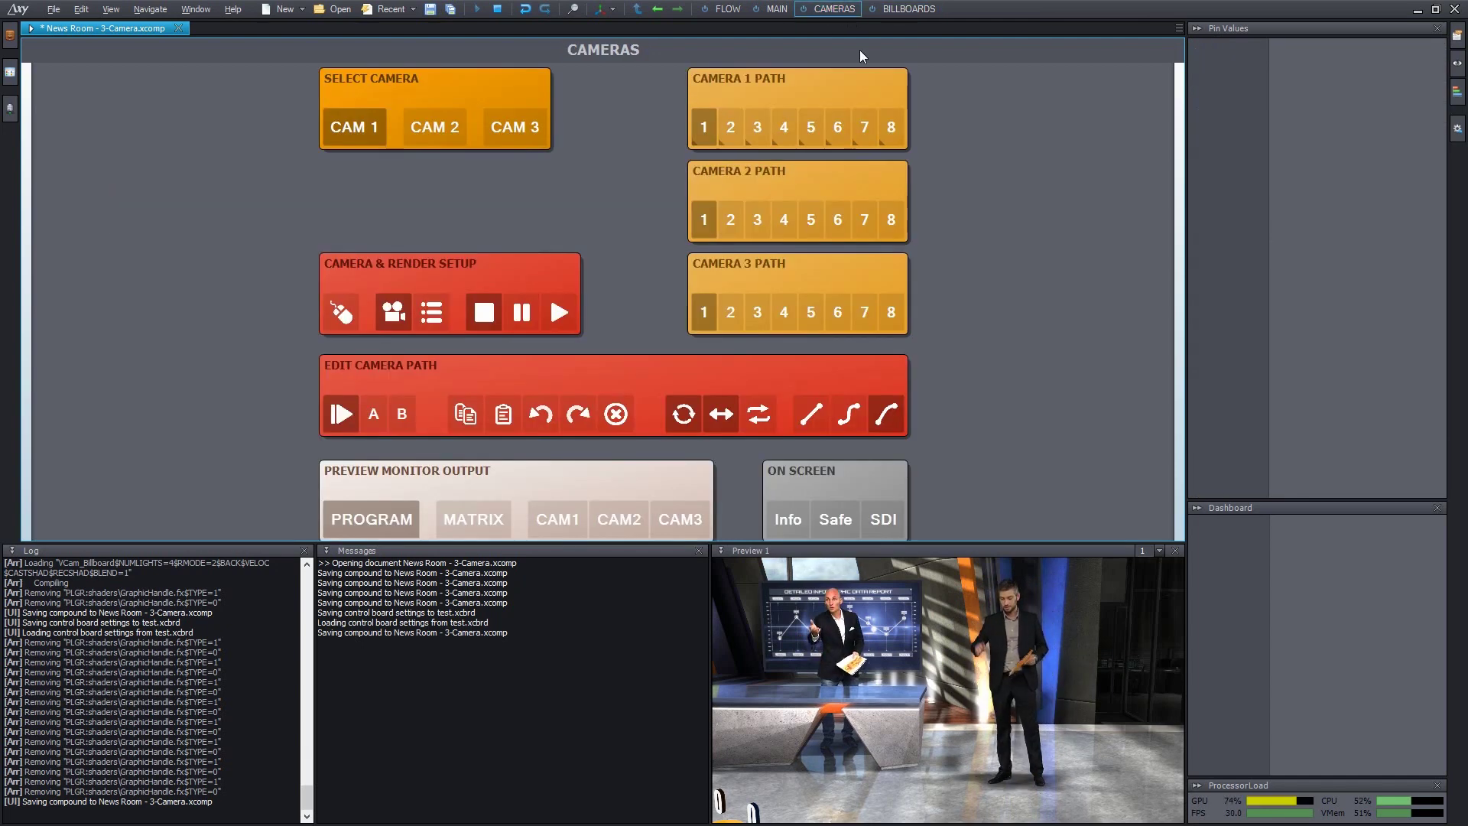
click(753, 128)
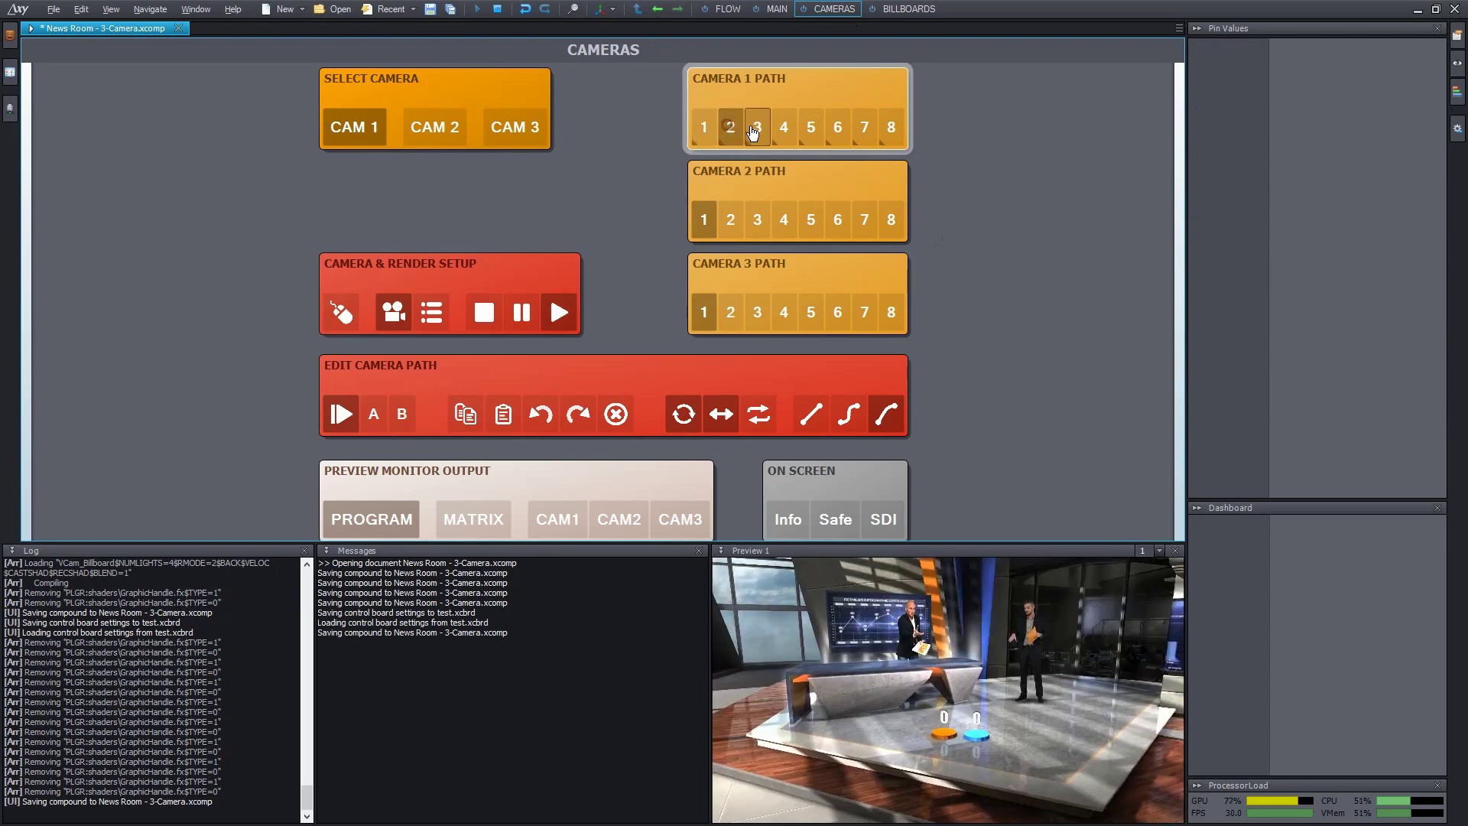
click(732, 128)
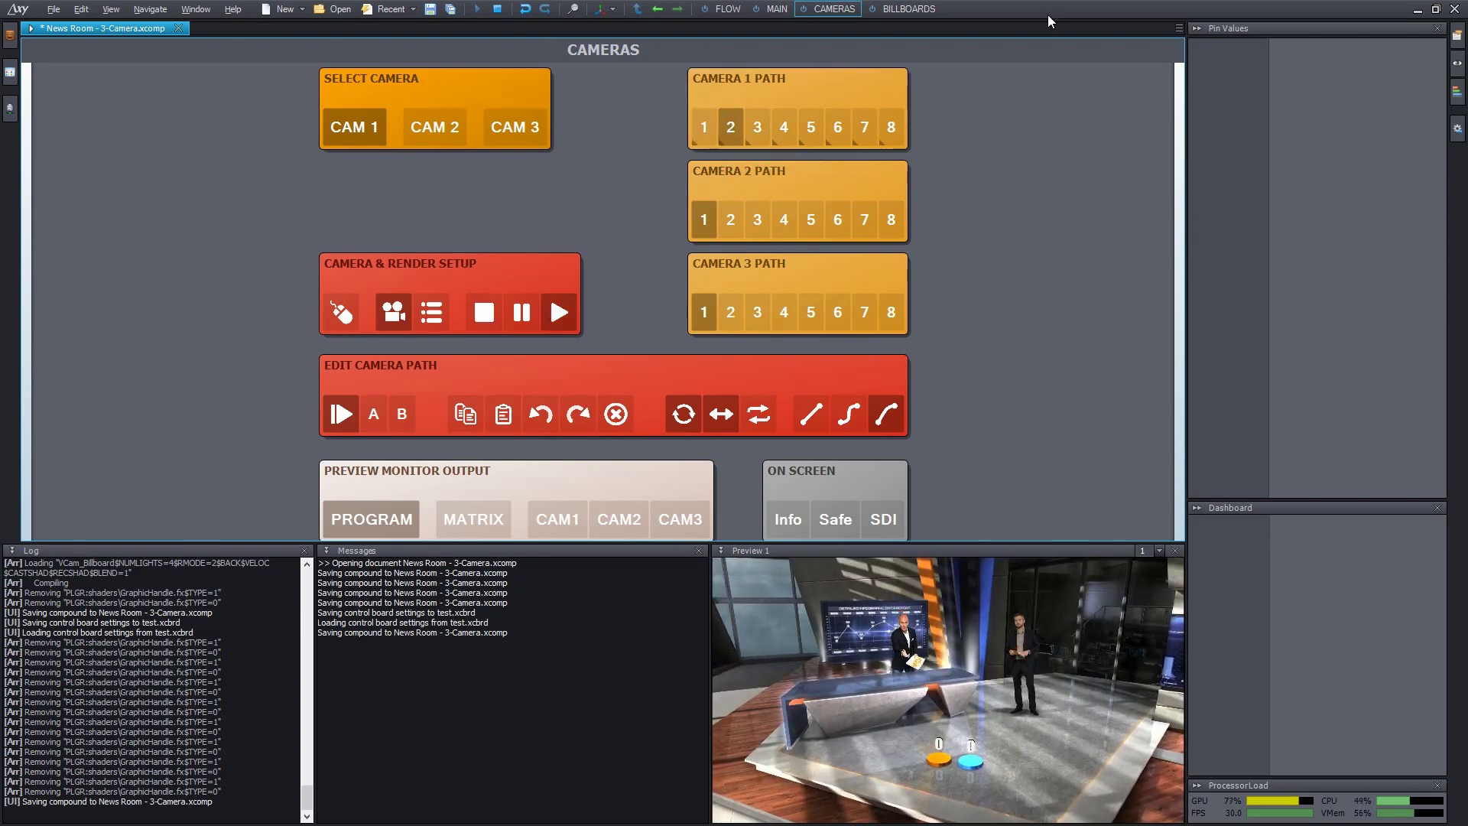
Step: On the MAIN board, show and hide the STAT bars and turn the CRAWL on and off again
click(777, 9)
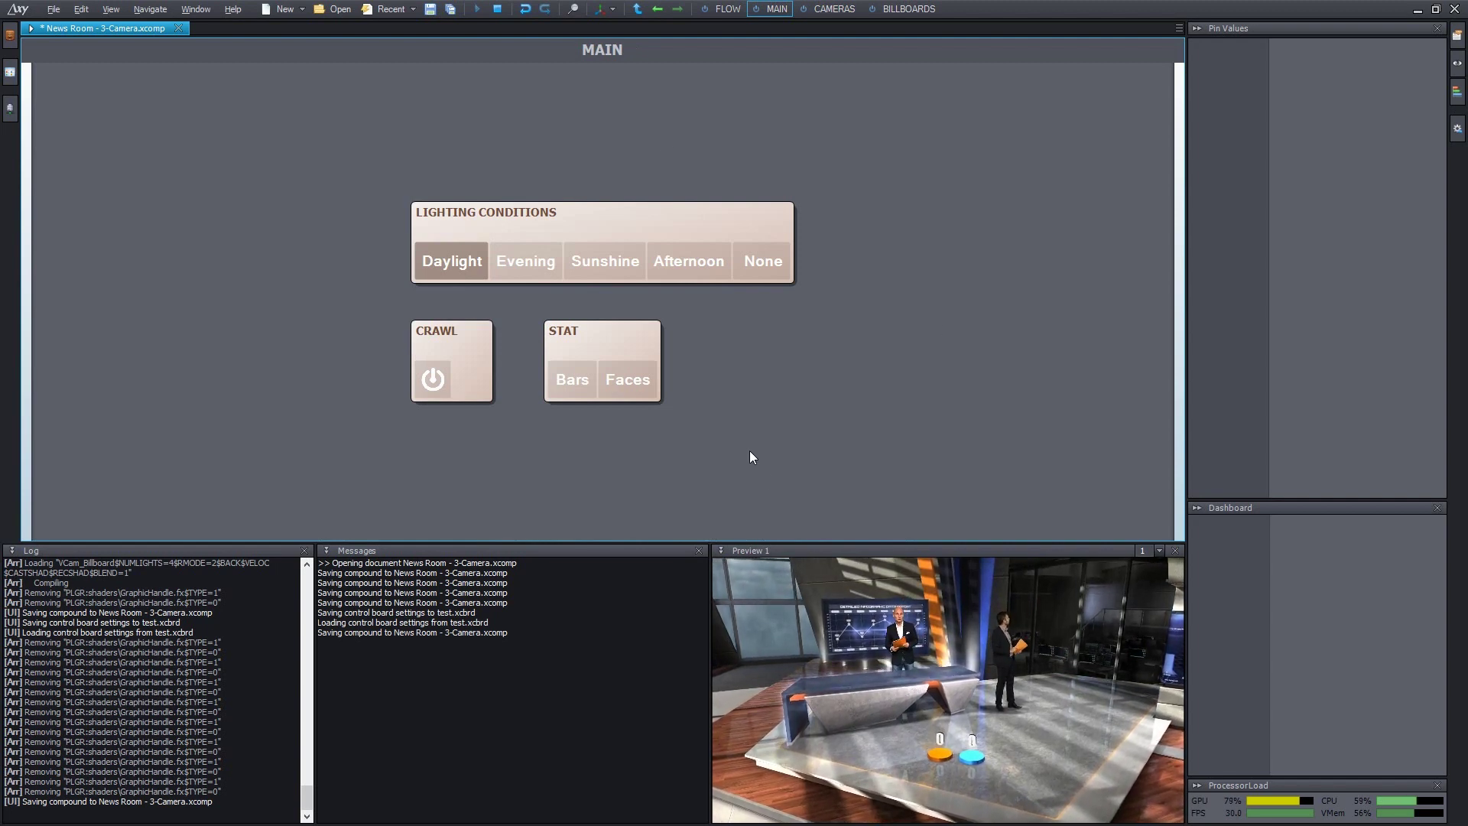
click(572, 384)
click(571, 387)
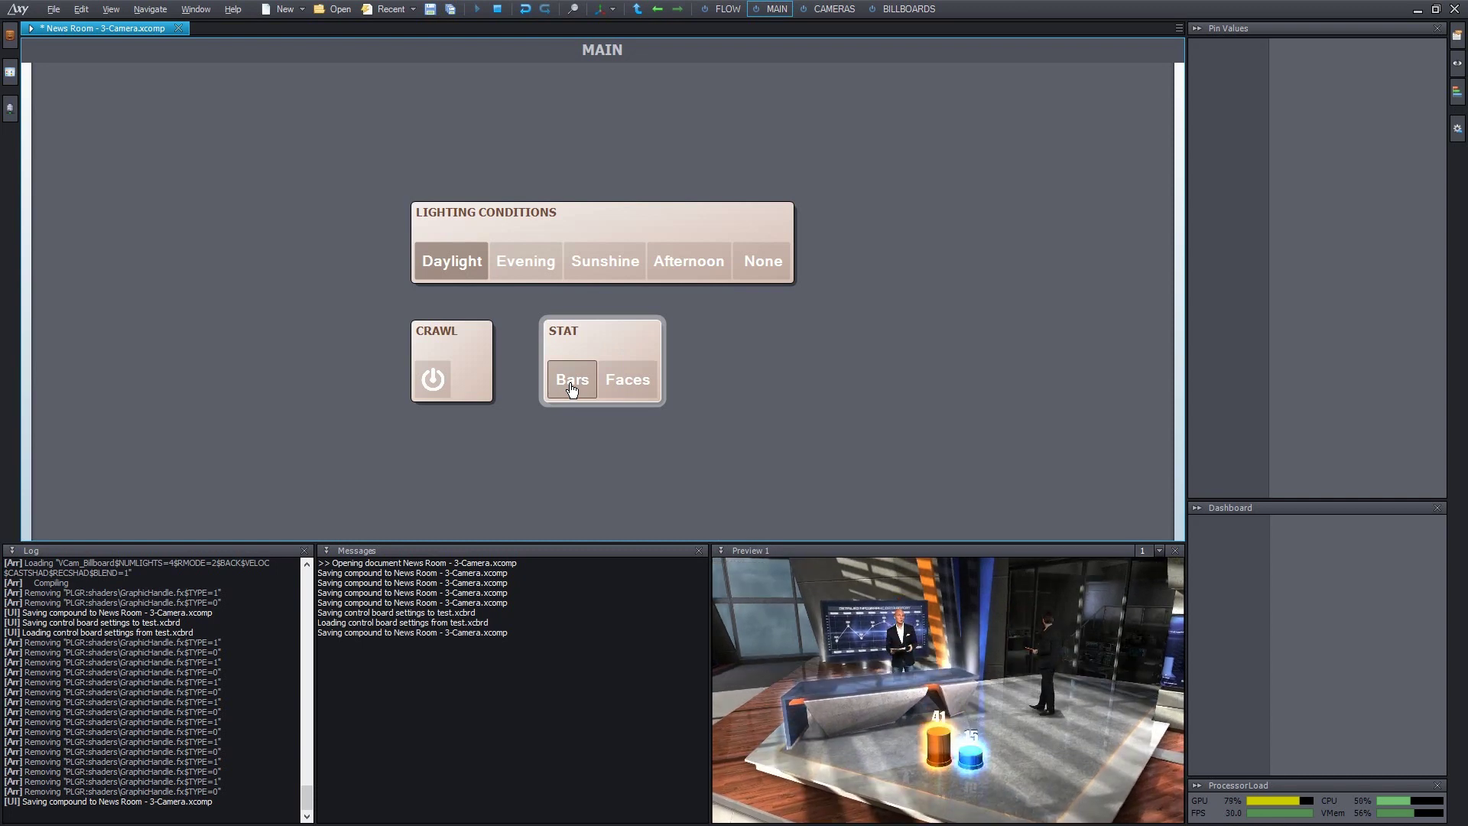
click(433, 380)
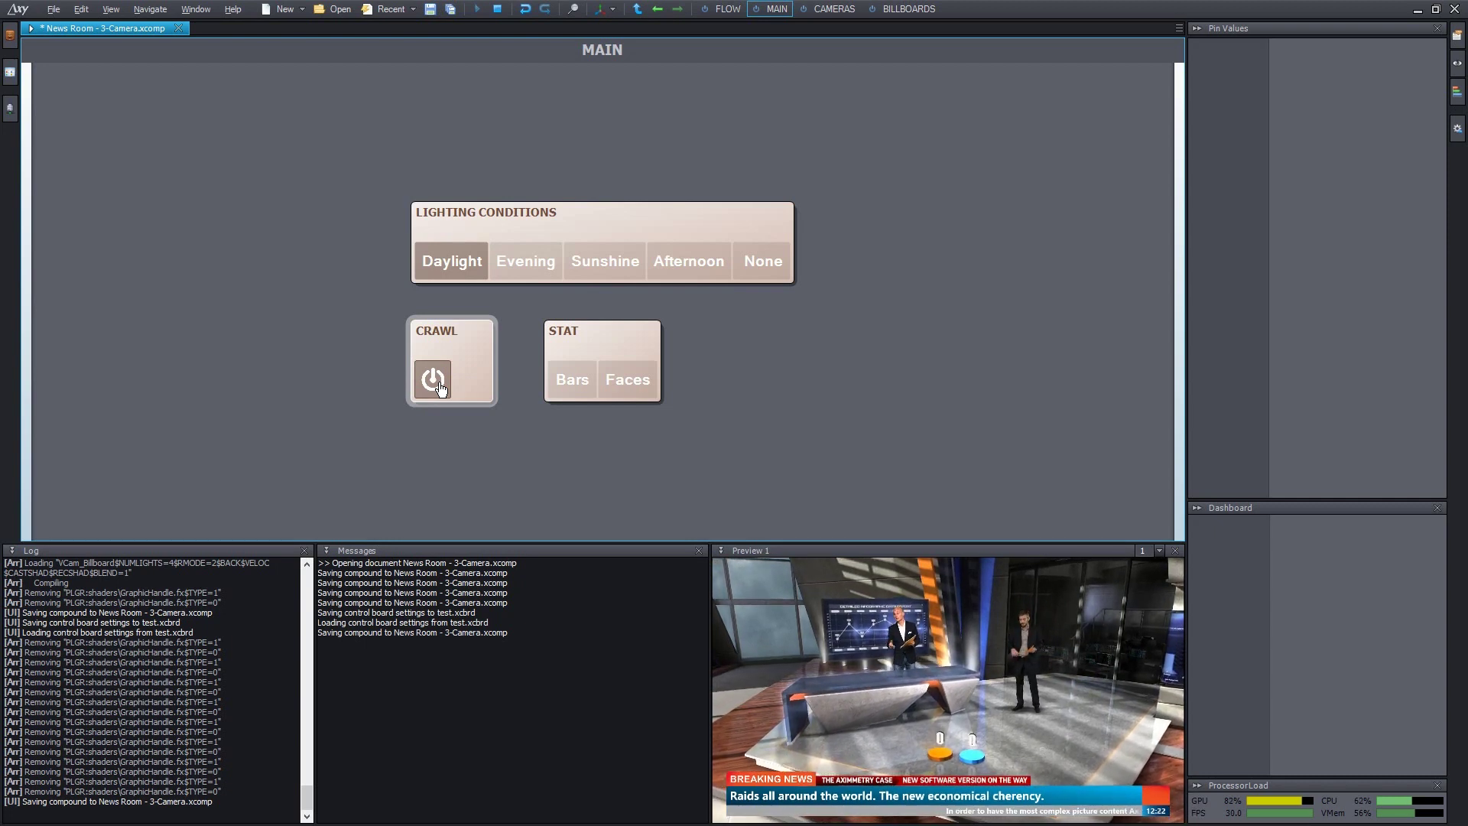
click(433, 381)
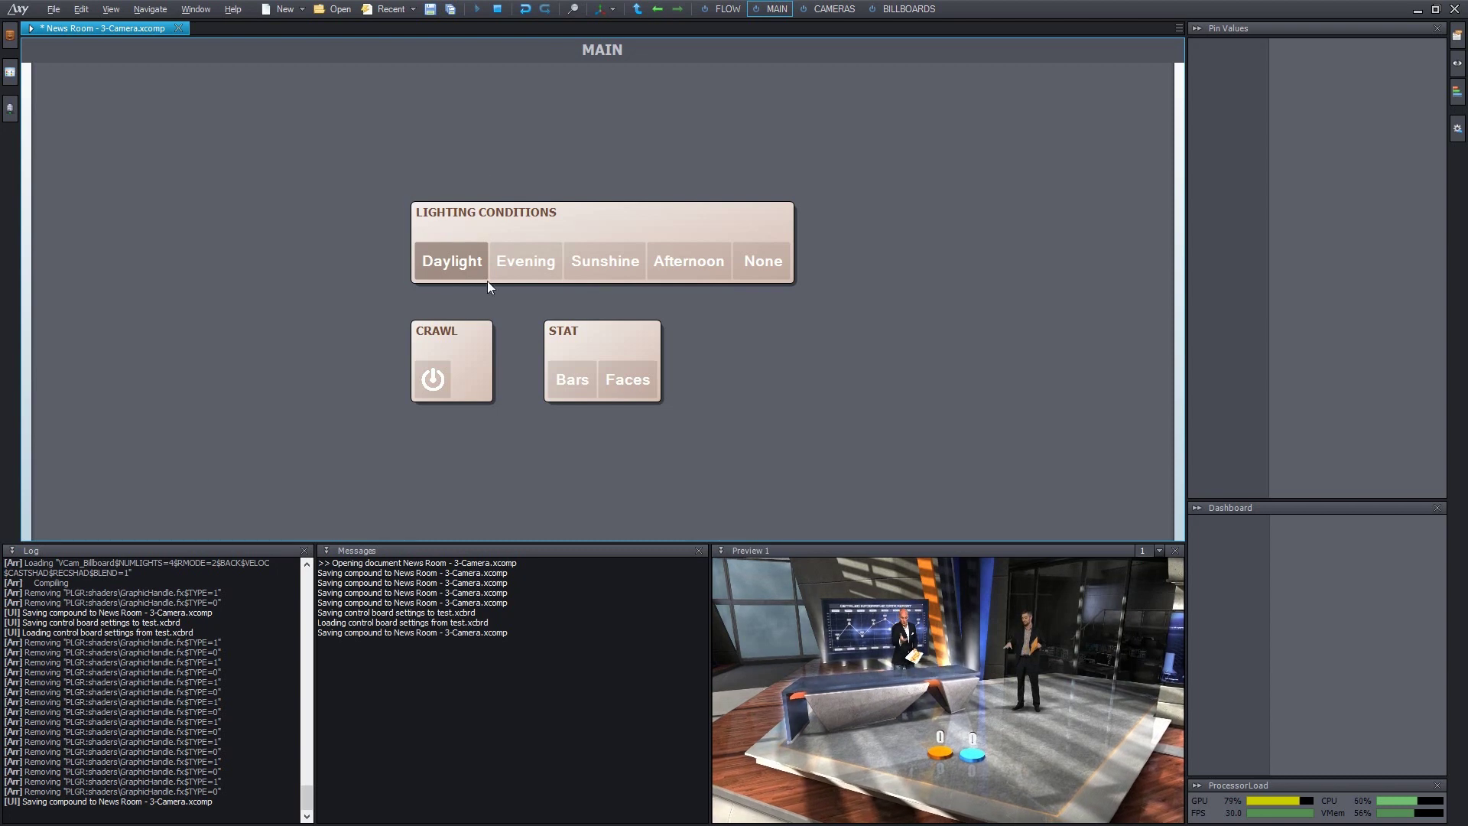
Step: Try the Evening, Sunshine and Afternoon lighting conditions and return to Daylight
click(716, 218)
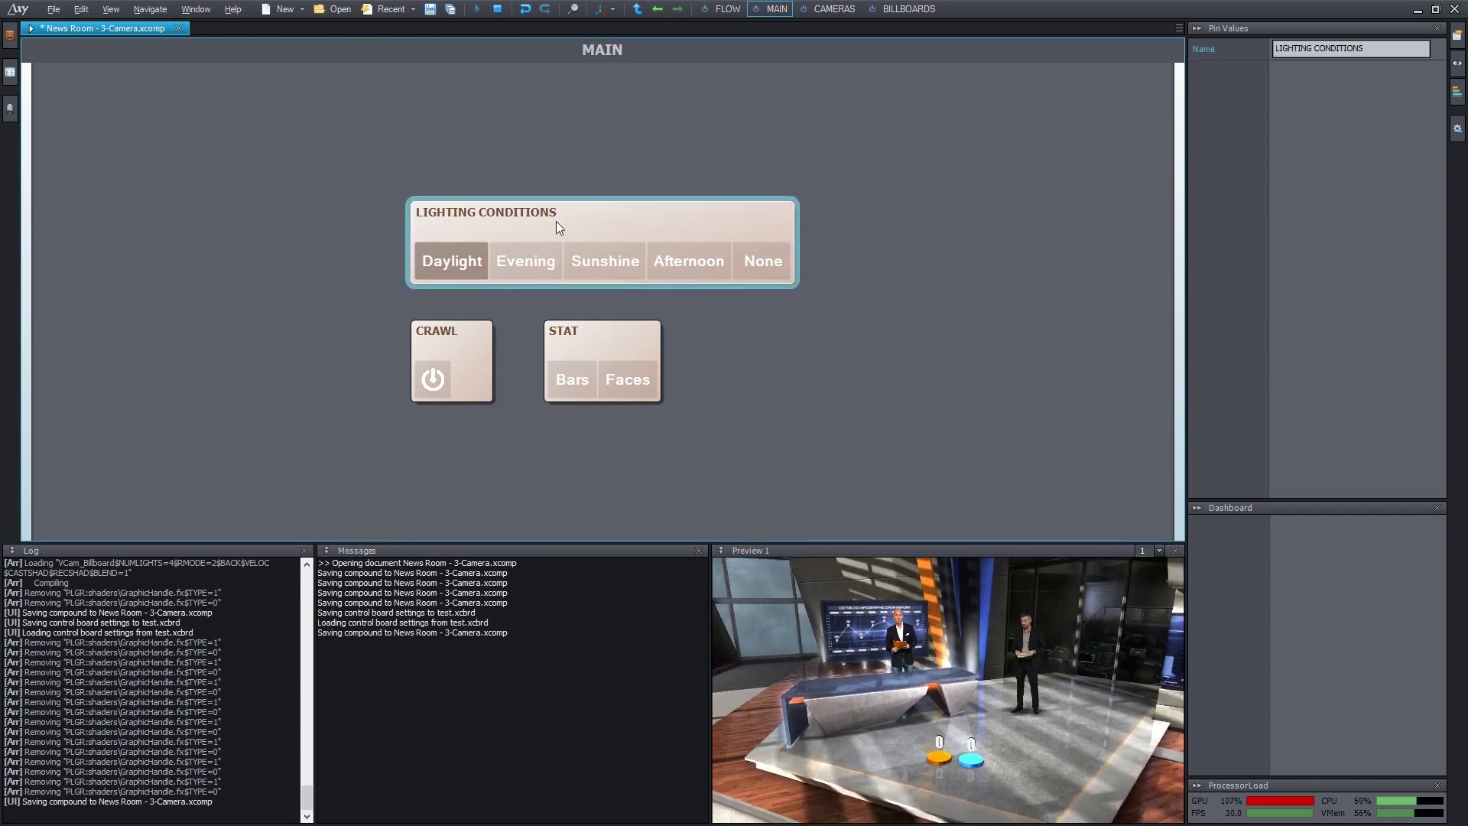
click(535, 264)
click(622, 261)
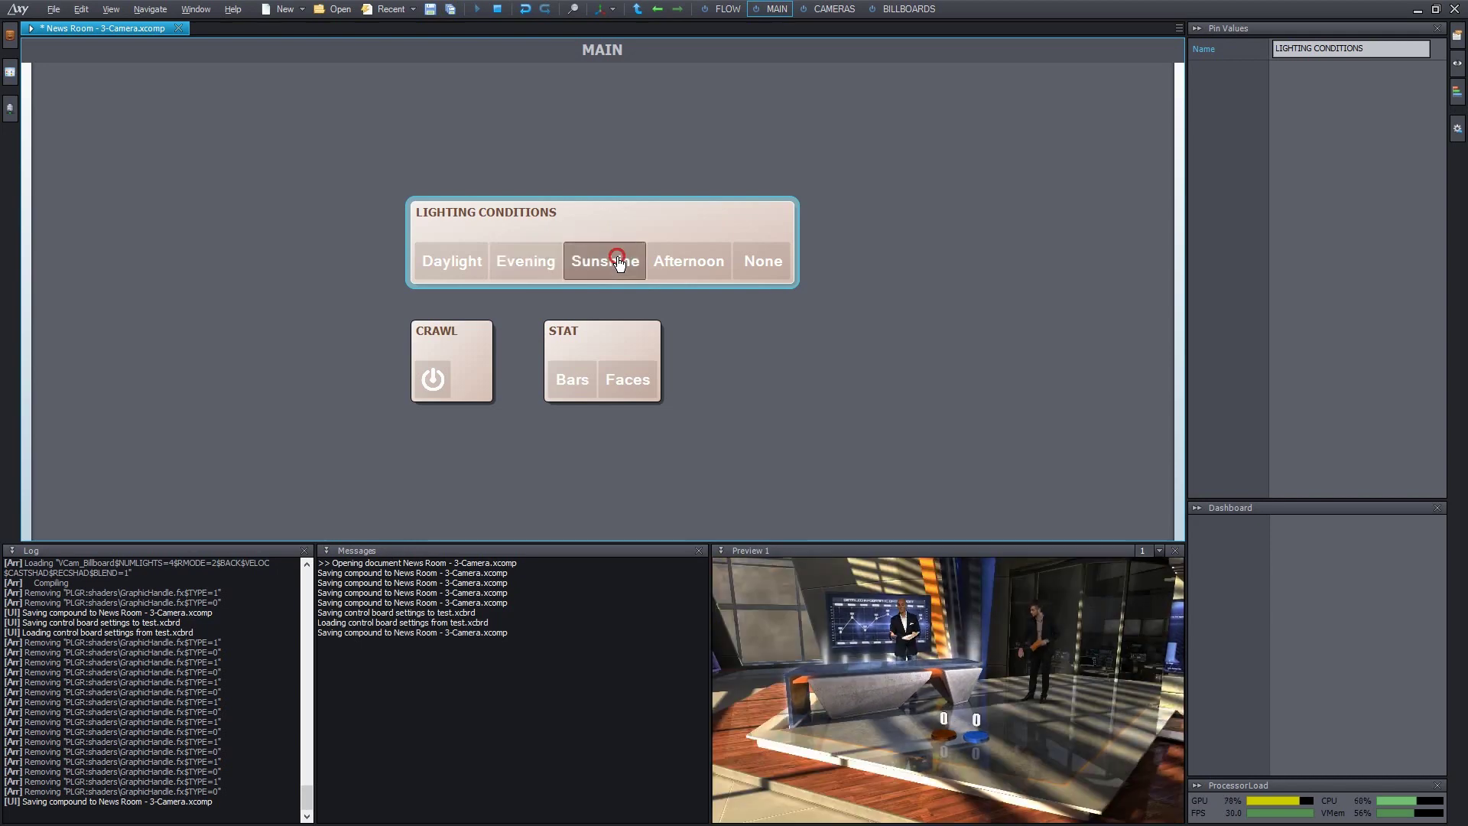
click(676, 261)
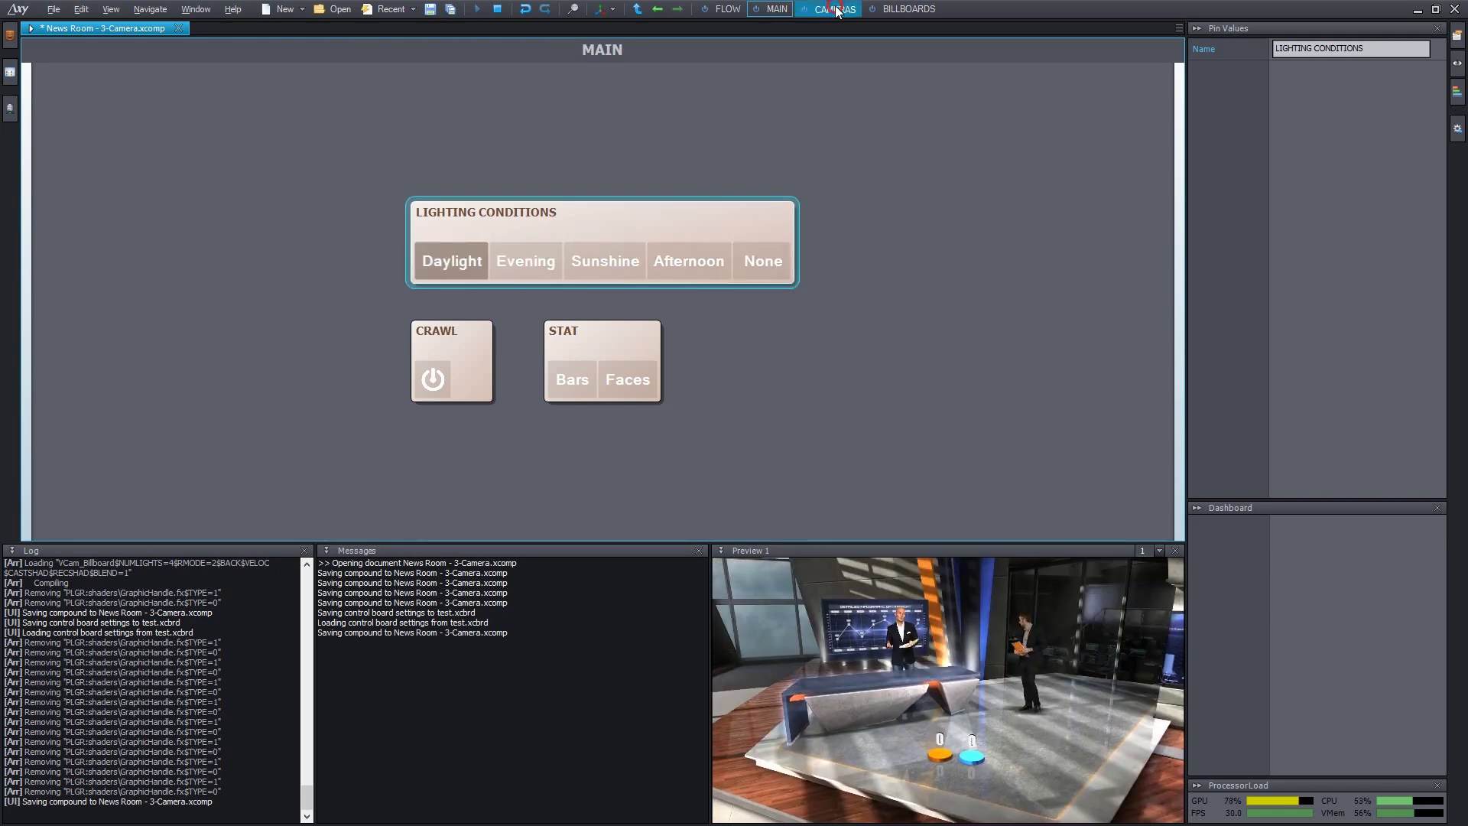
Step: On the CAMERAS board, switch the output repeatedly between CAM 1, CAM 2 and CAM 3, ending on CAM 1
click(834, 9)
drag(573, 176, 573, 181)
click(434, 133)
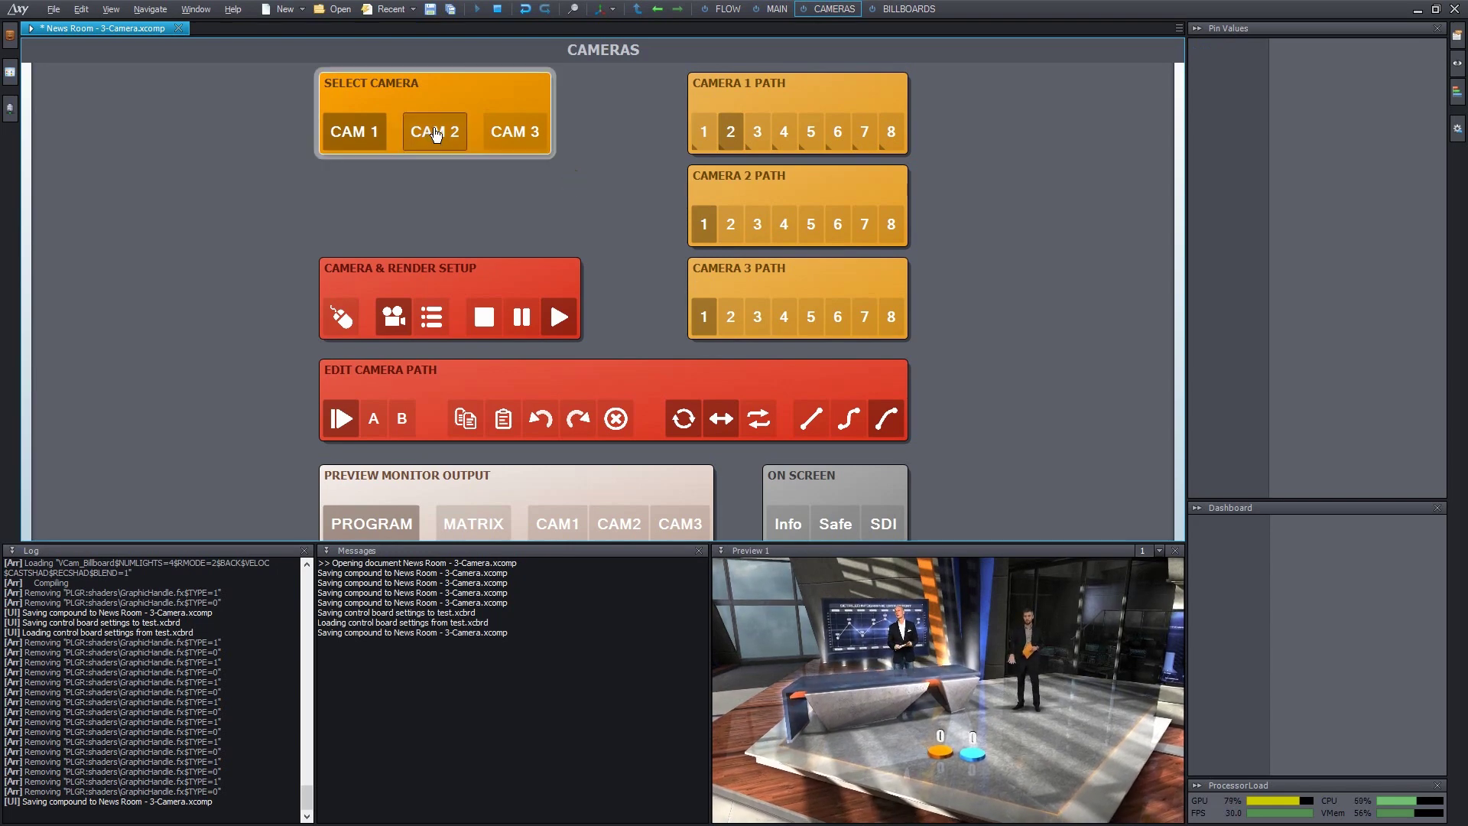
click(503, 134)
click(436, 133)
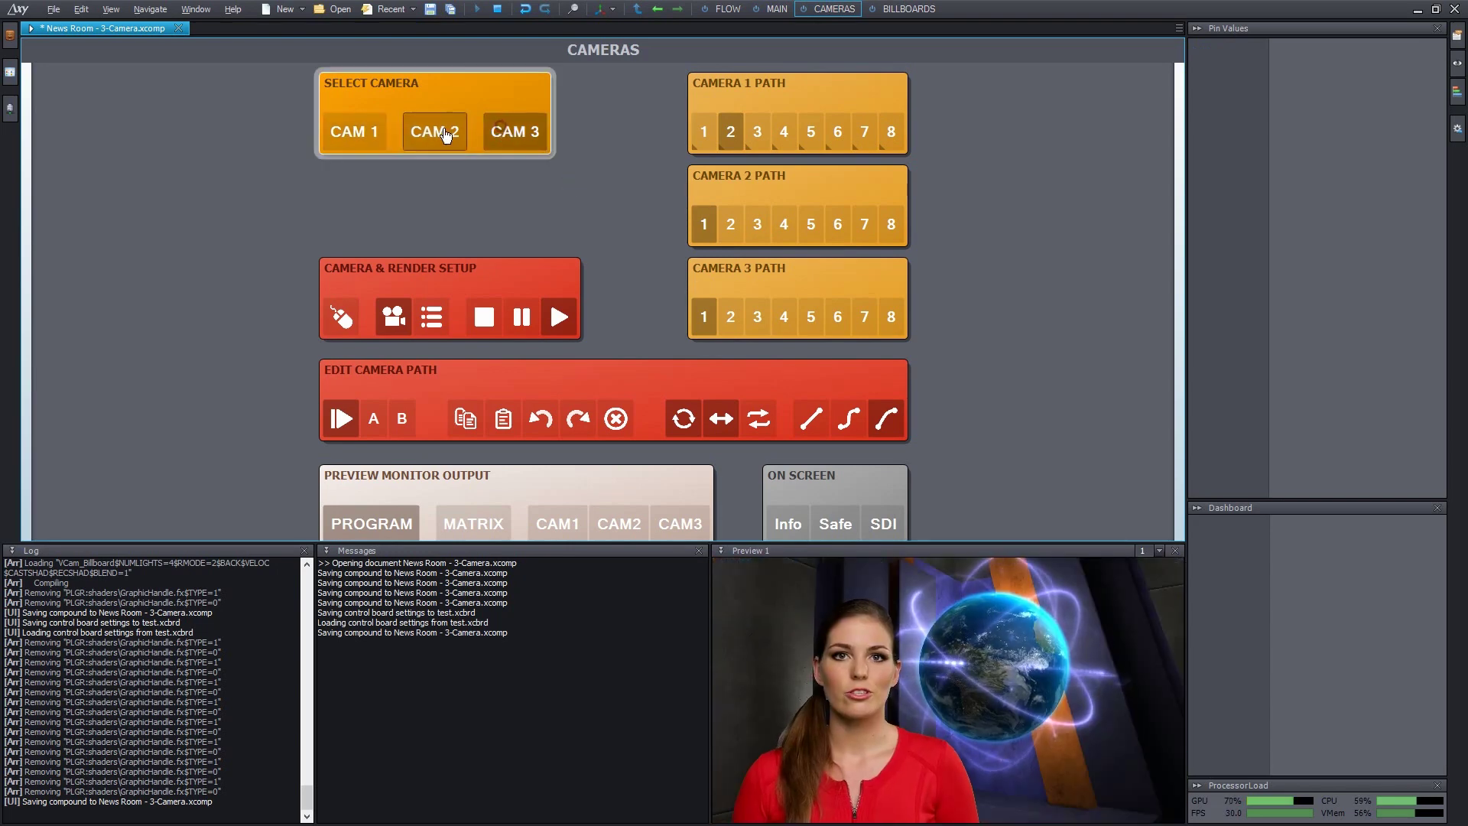
click(372, 132)
click(436, 134)
click(505, 136)
click(440, 132)
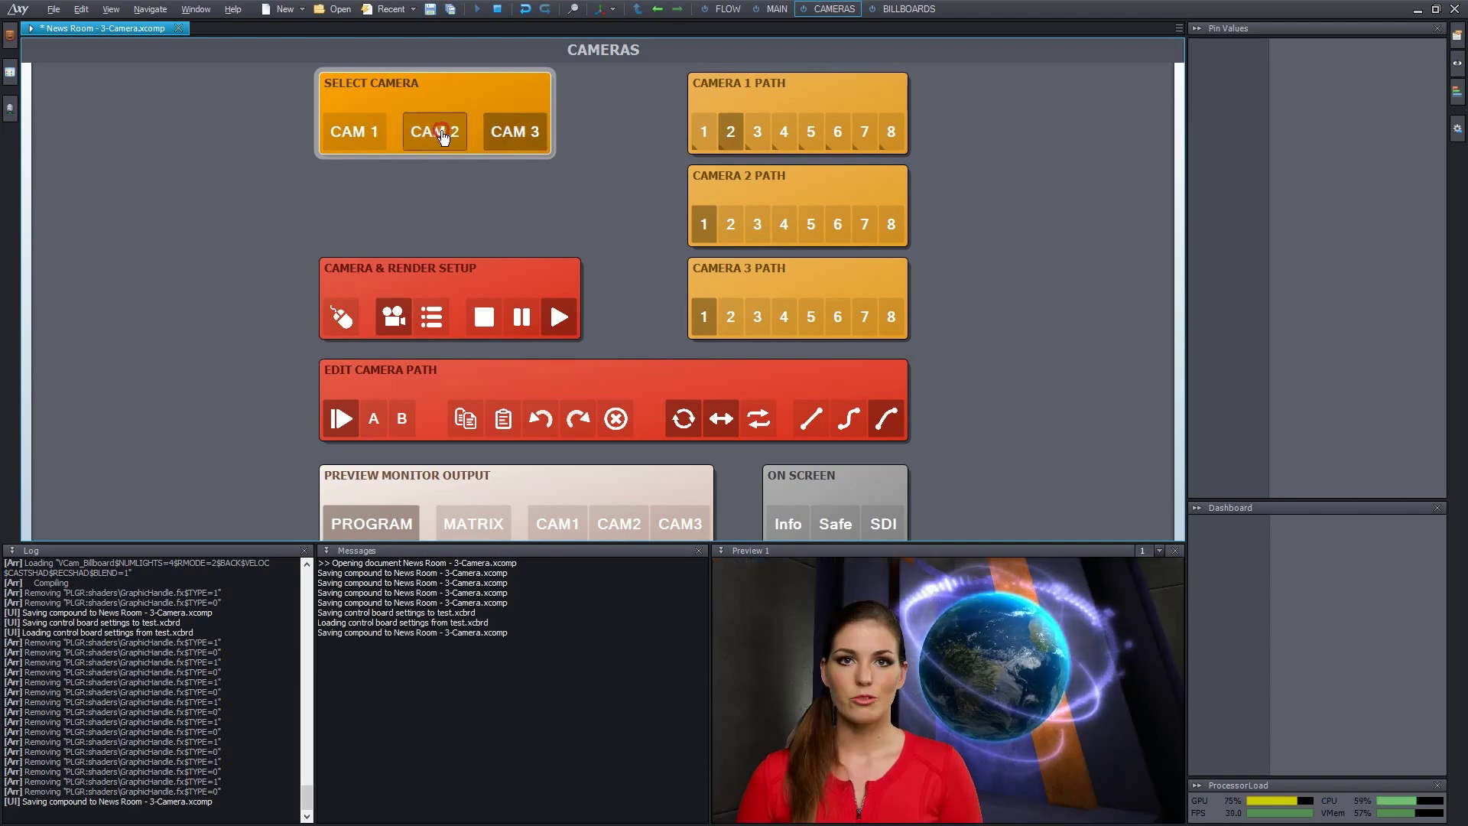
click(349, 135)
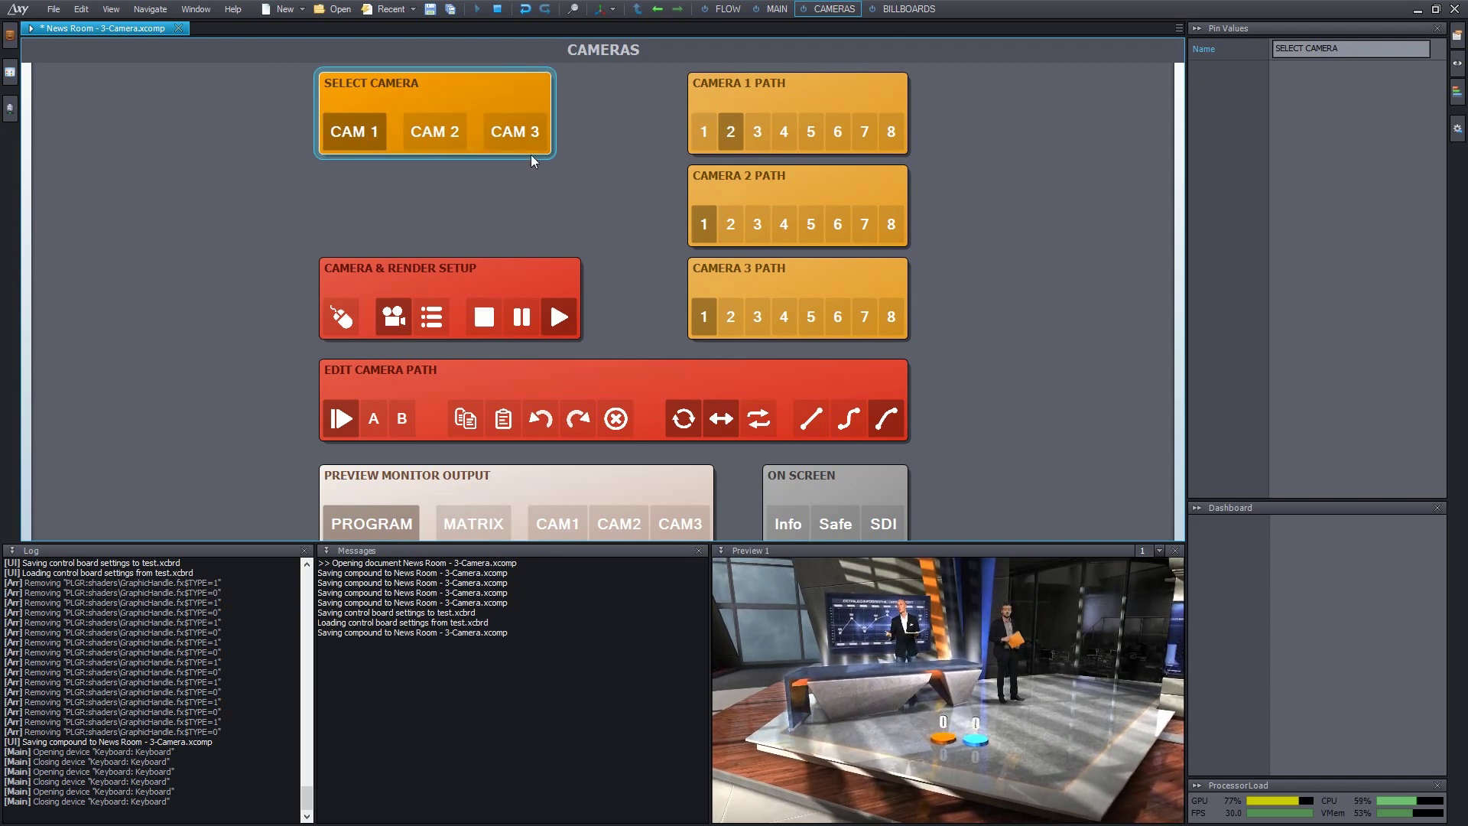
Step: Assign the keyboard keys 1, 2 and 3 to the CAM 1, CAM 2 and CAM 3 buttons of SELECT CAMERA
right_click(363, 134)
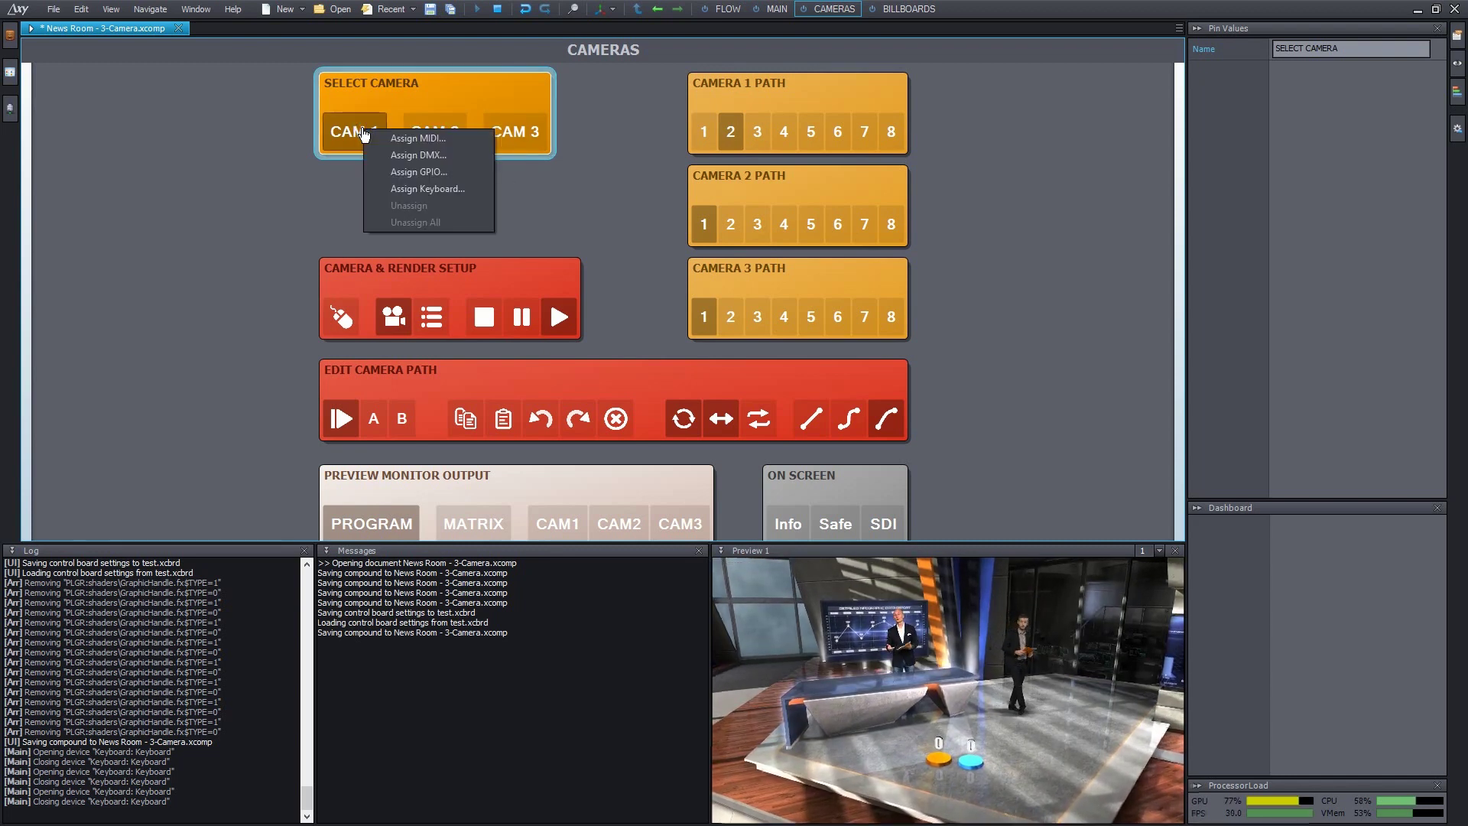
click(443, 190)
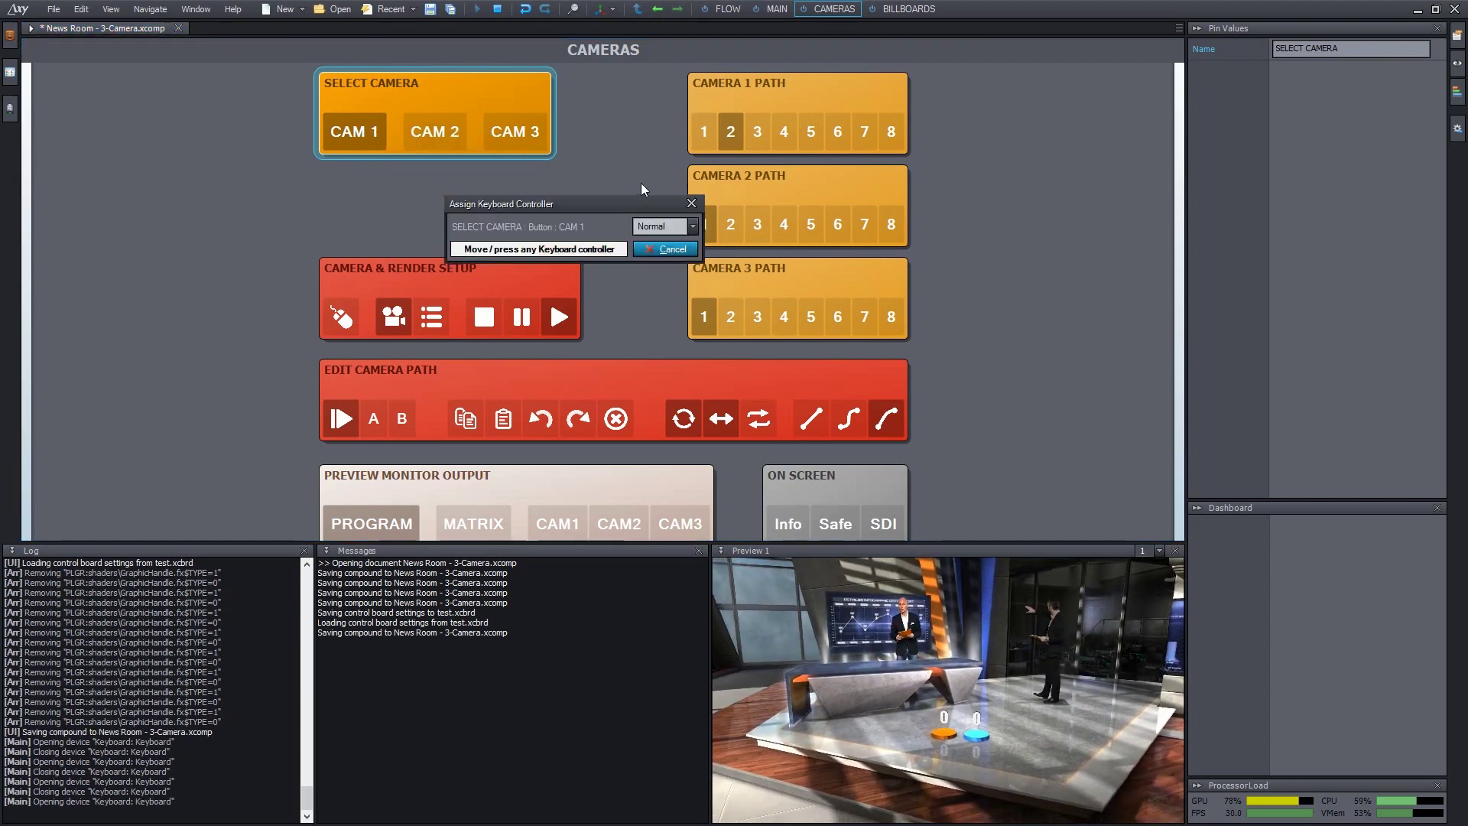
key(1)
right_click(446, 134)
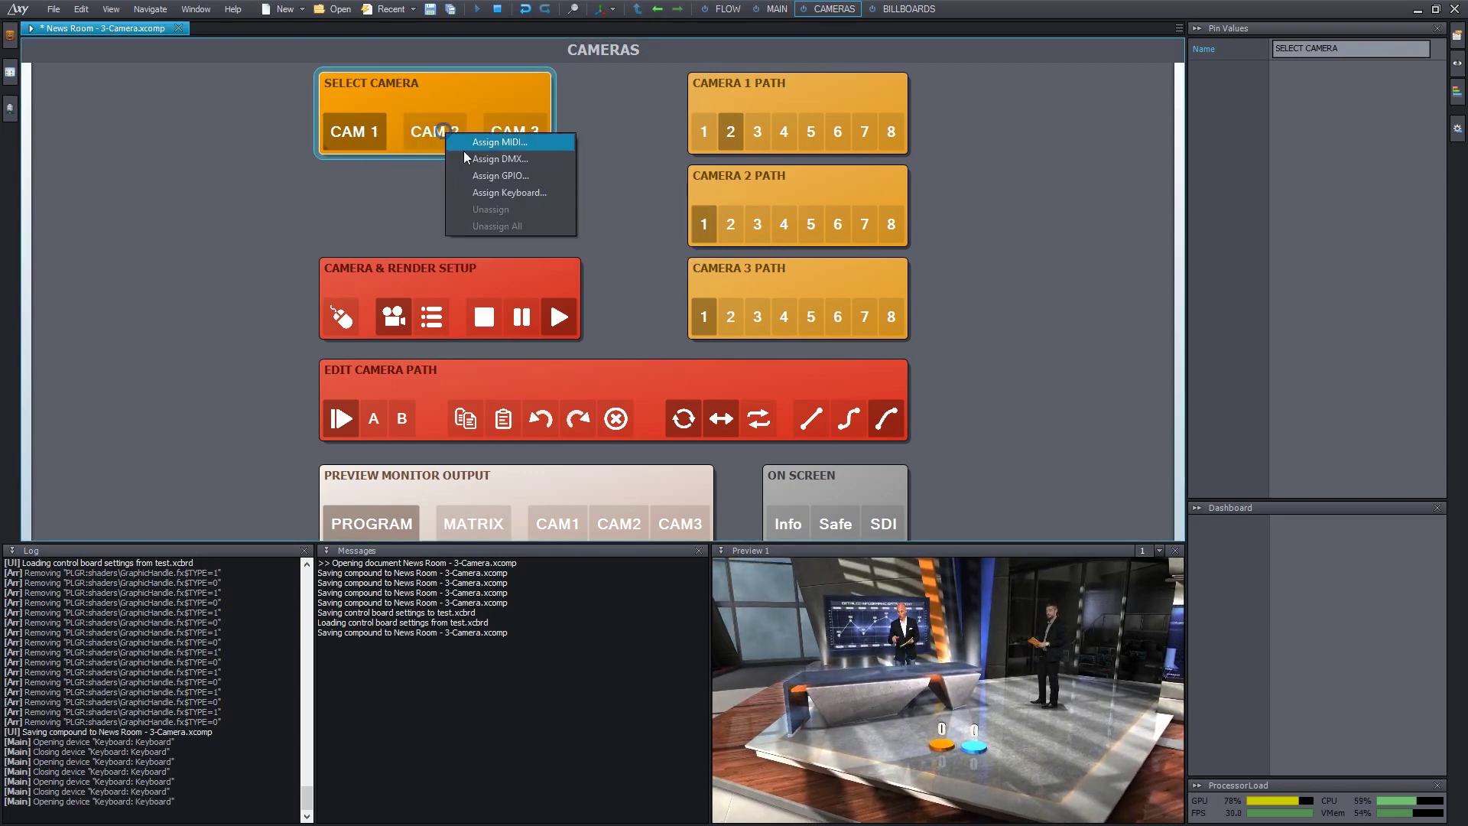
click(507, 194)
key(2)
right_click(514, 134)
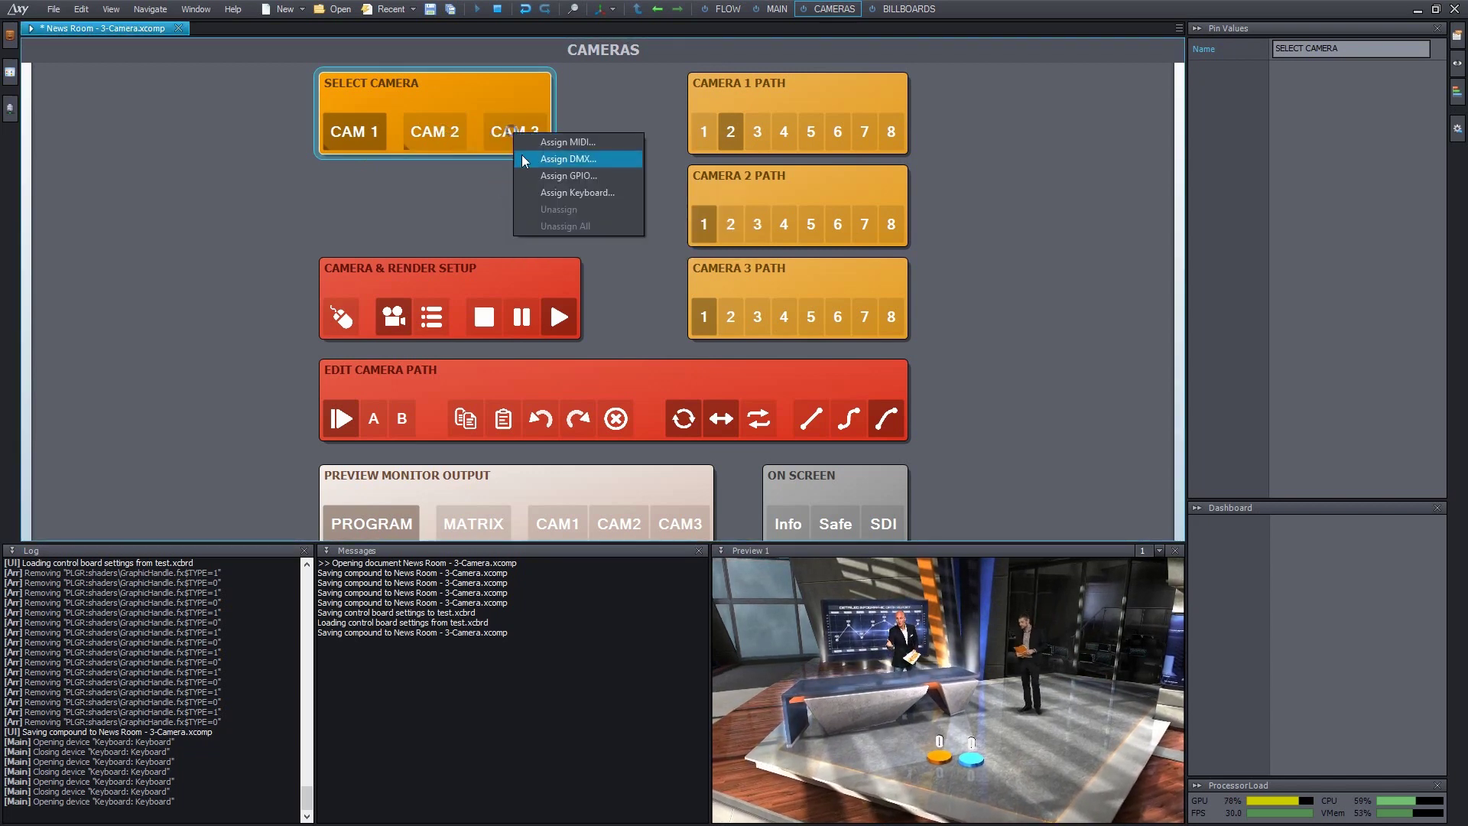
click(555, 193)
key(3)
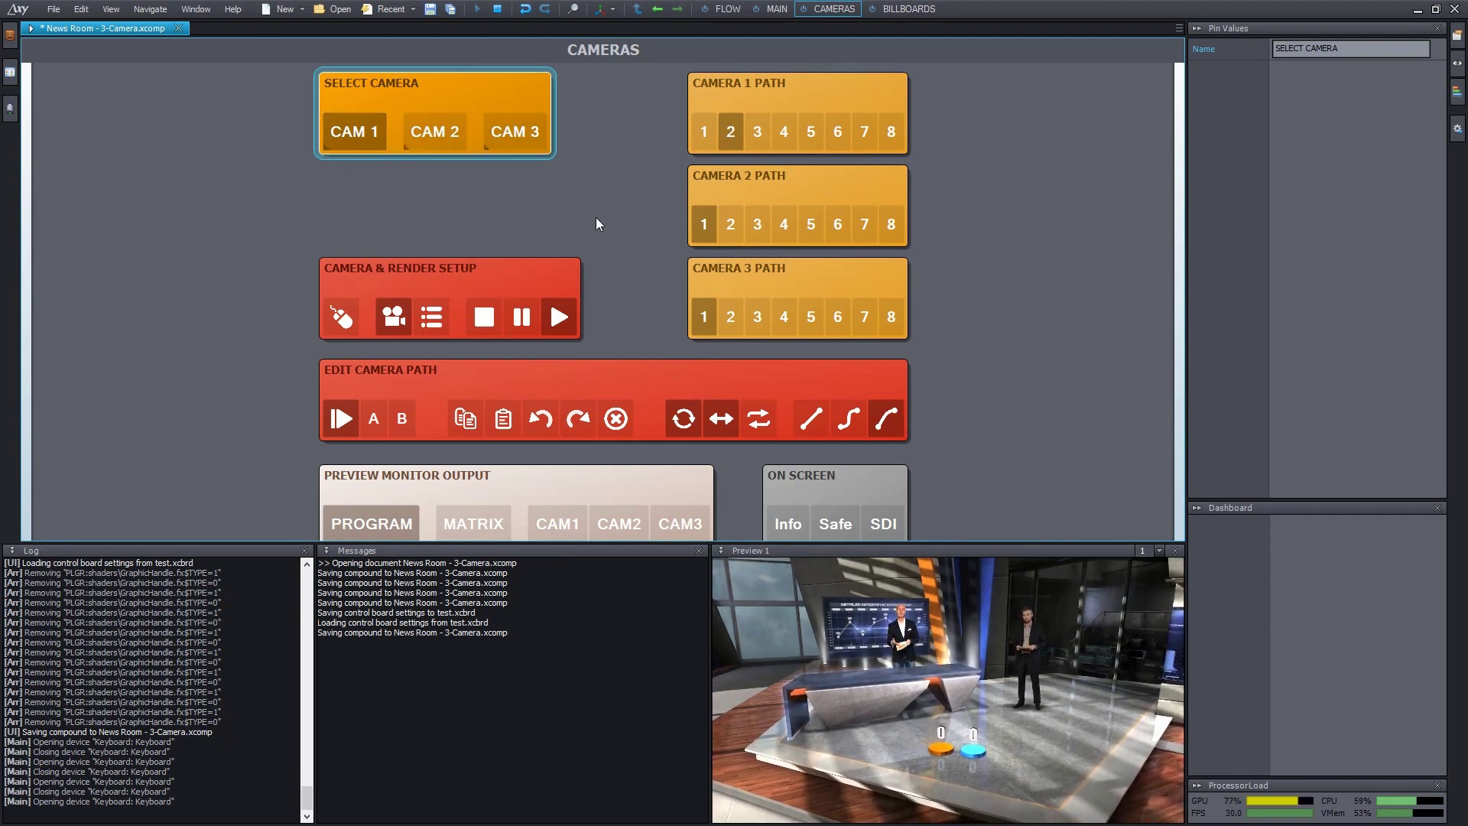
Step: Test the keyboard assignments by cycling through cameras 2, 3, 2 and 1 twice
key(2)
key(3)
key(2)
key(1)
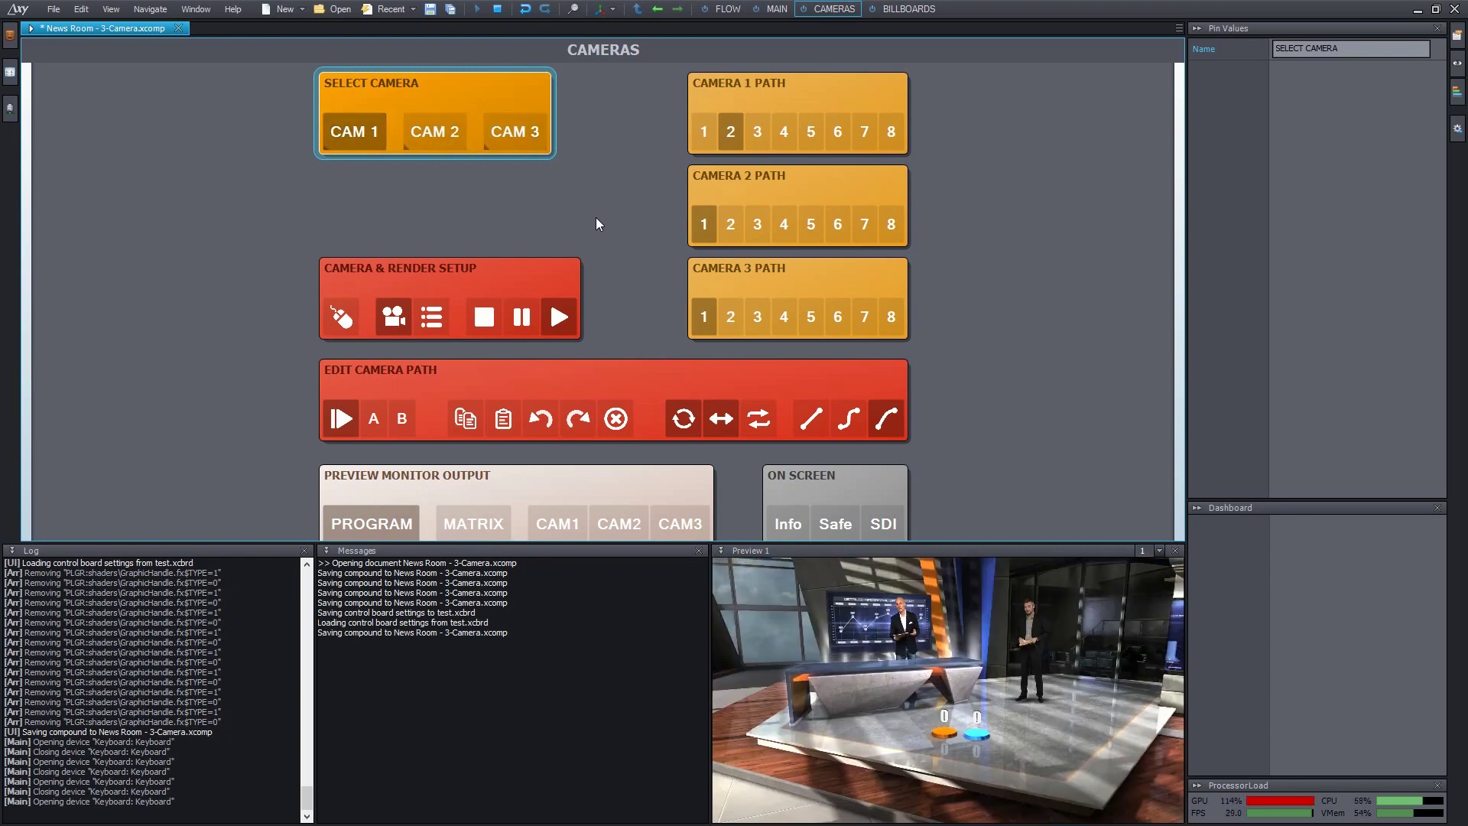
key(2)
key(3)
key(2)
key(1)
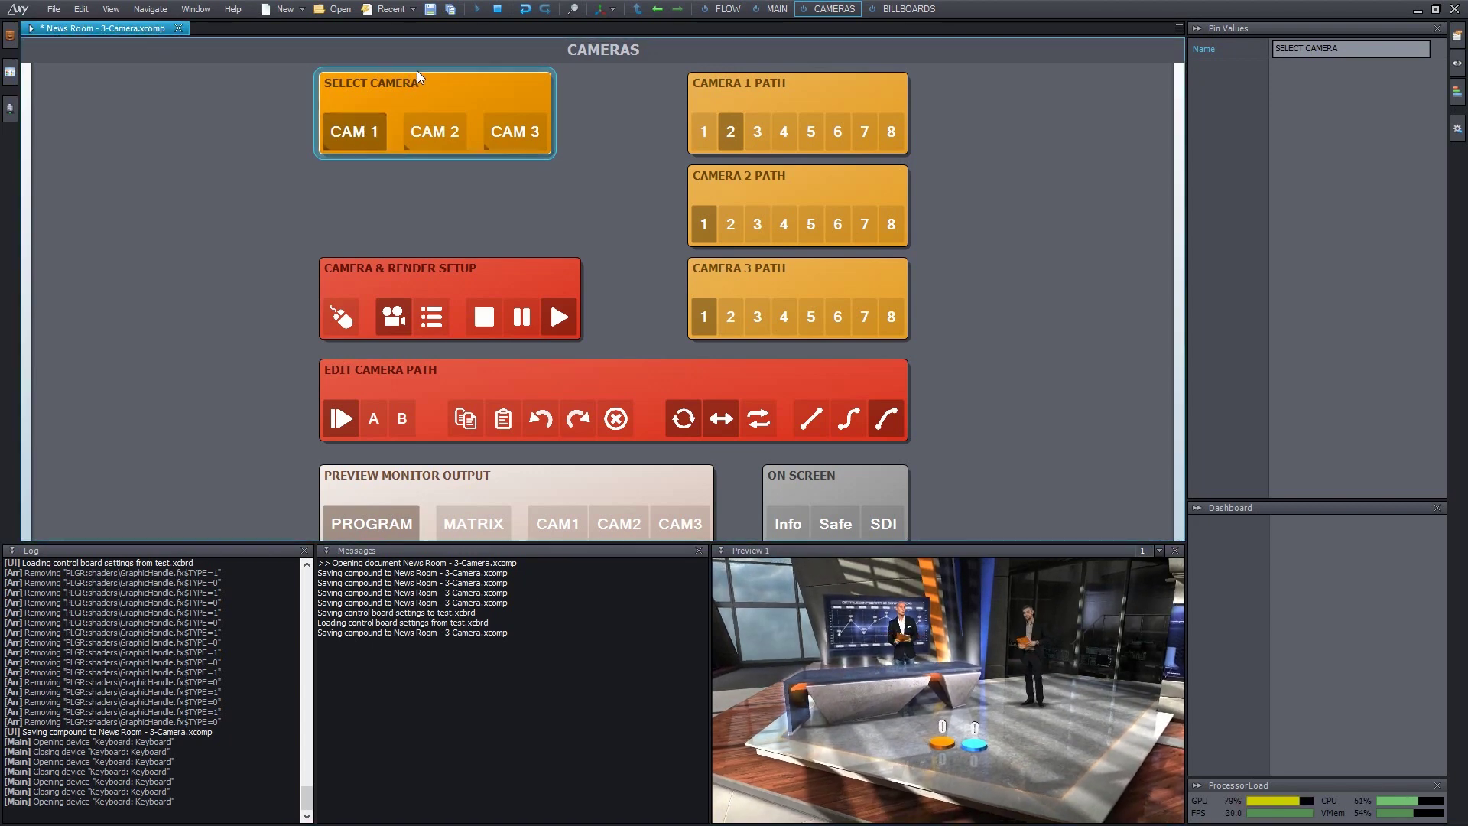
Step: Examine the controller assignment options of the CAM 1 button, including the GPIO assignment, without assigning anything
right_click(360, 139)
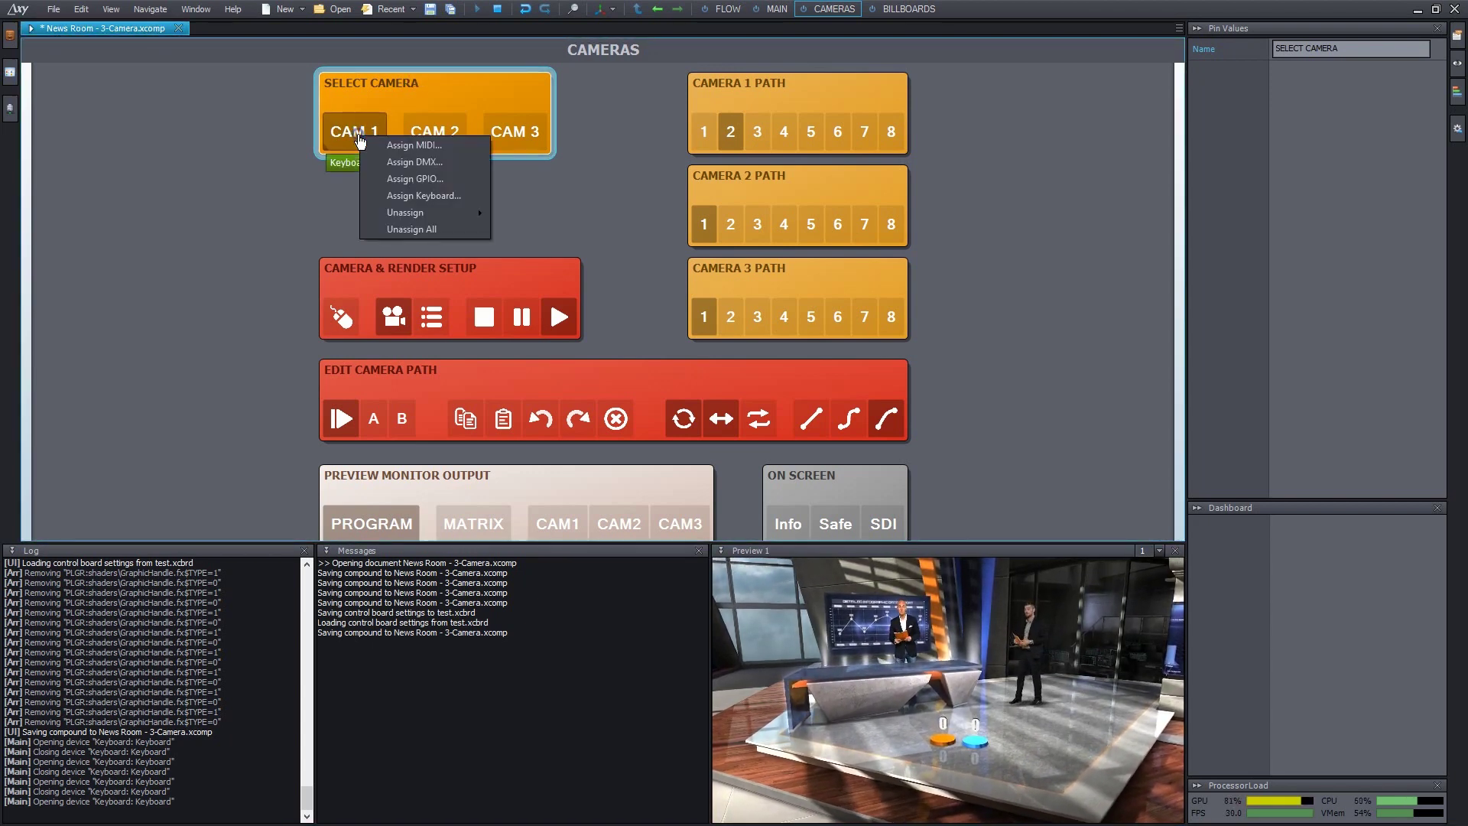
click(413, 178)
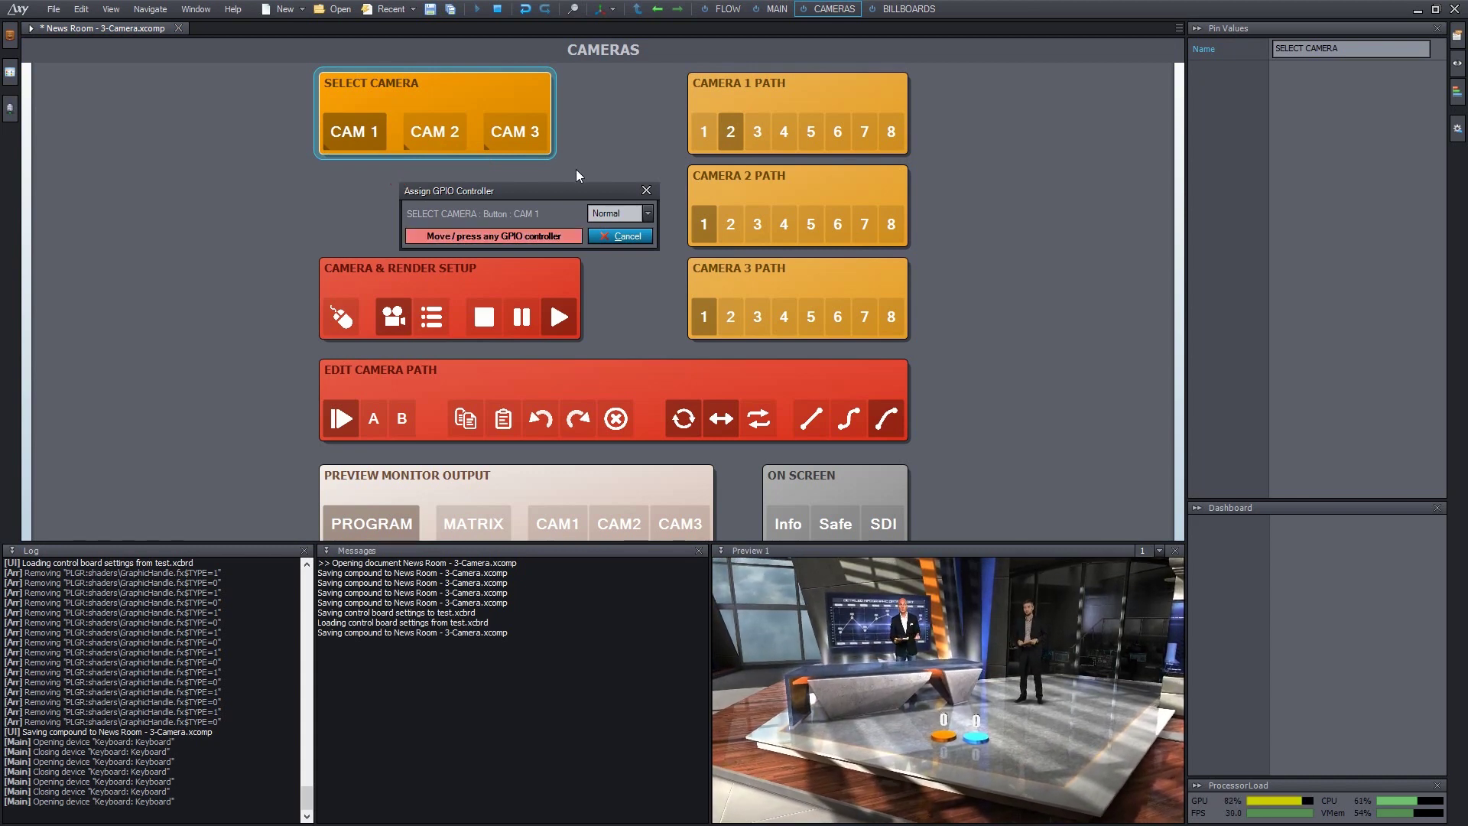
key(Escape)
right_click(372, 136)
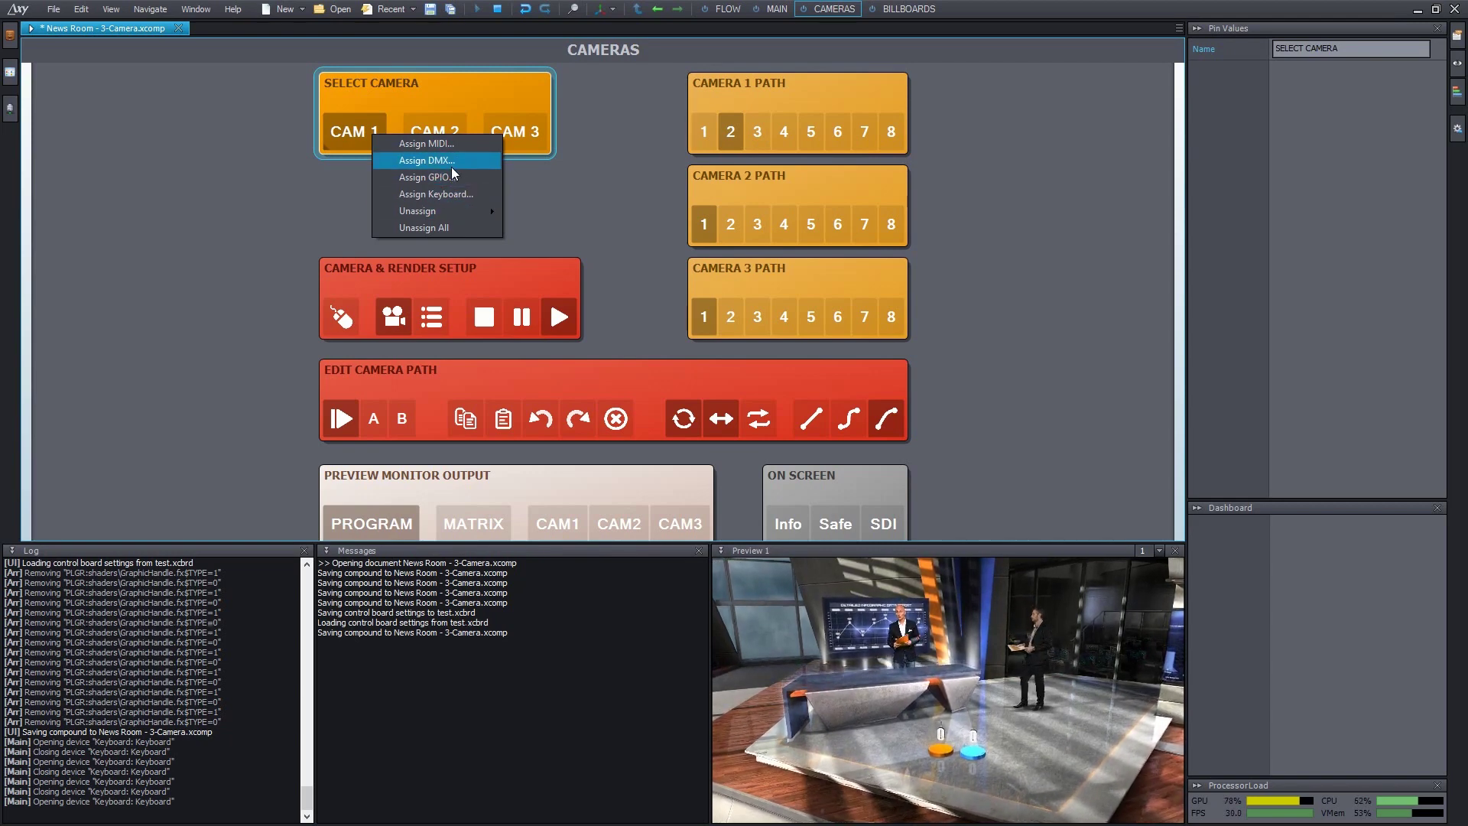
Step: Find the LCD Screen 2 module in the flow graph and view the studio's wall screen in the full-screen preview
click(728, 9)
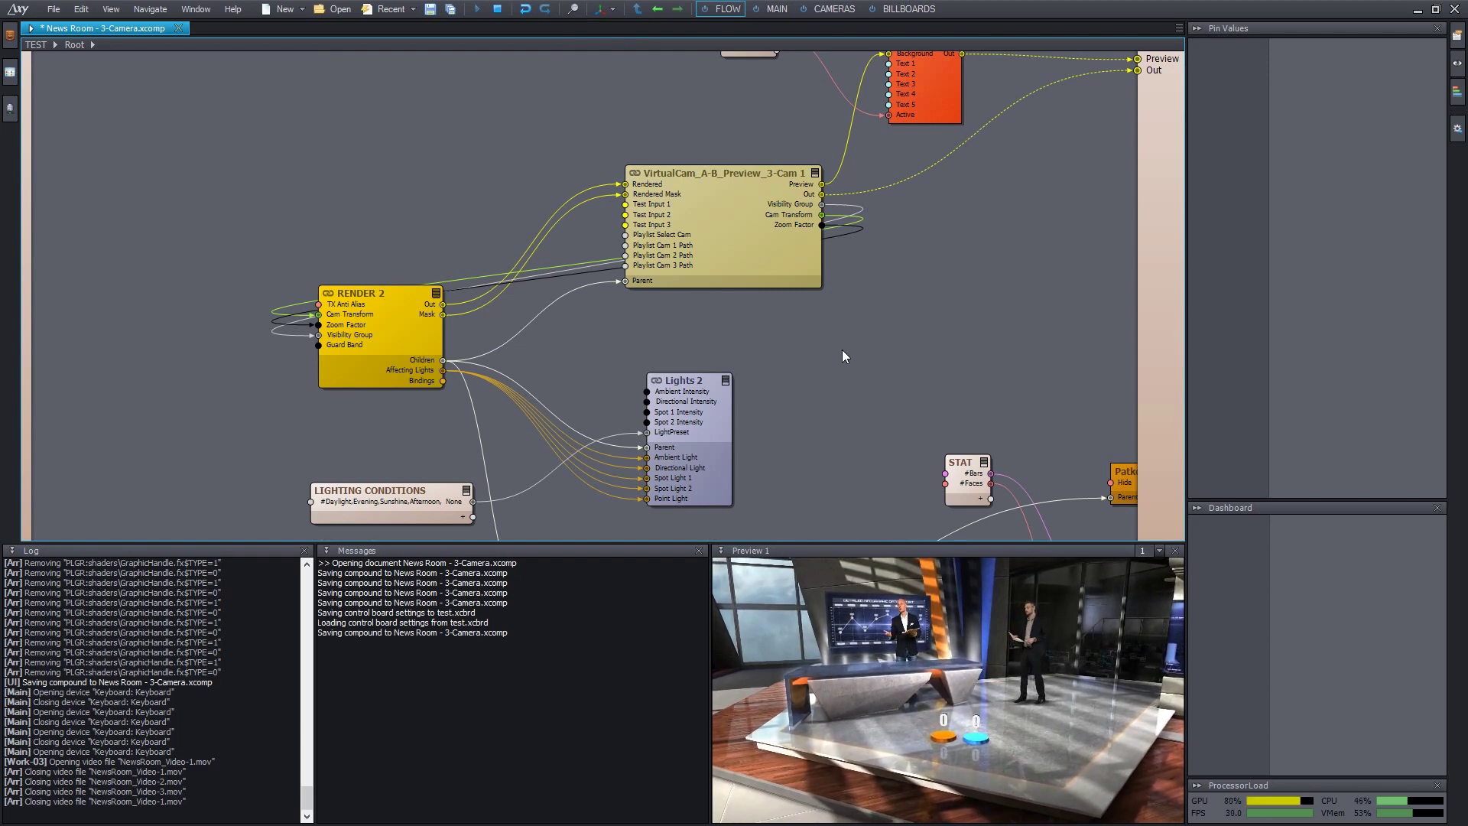
right_drag(837, 383, 779, 283)
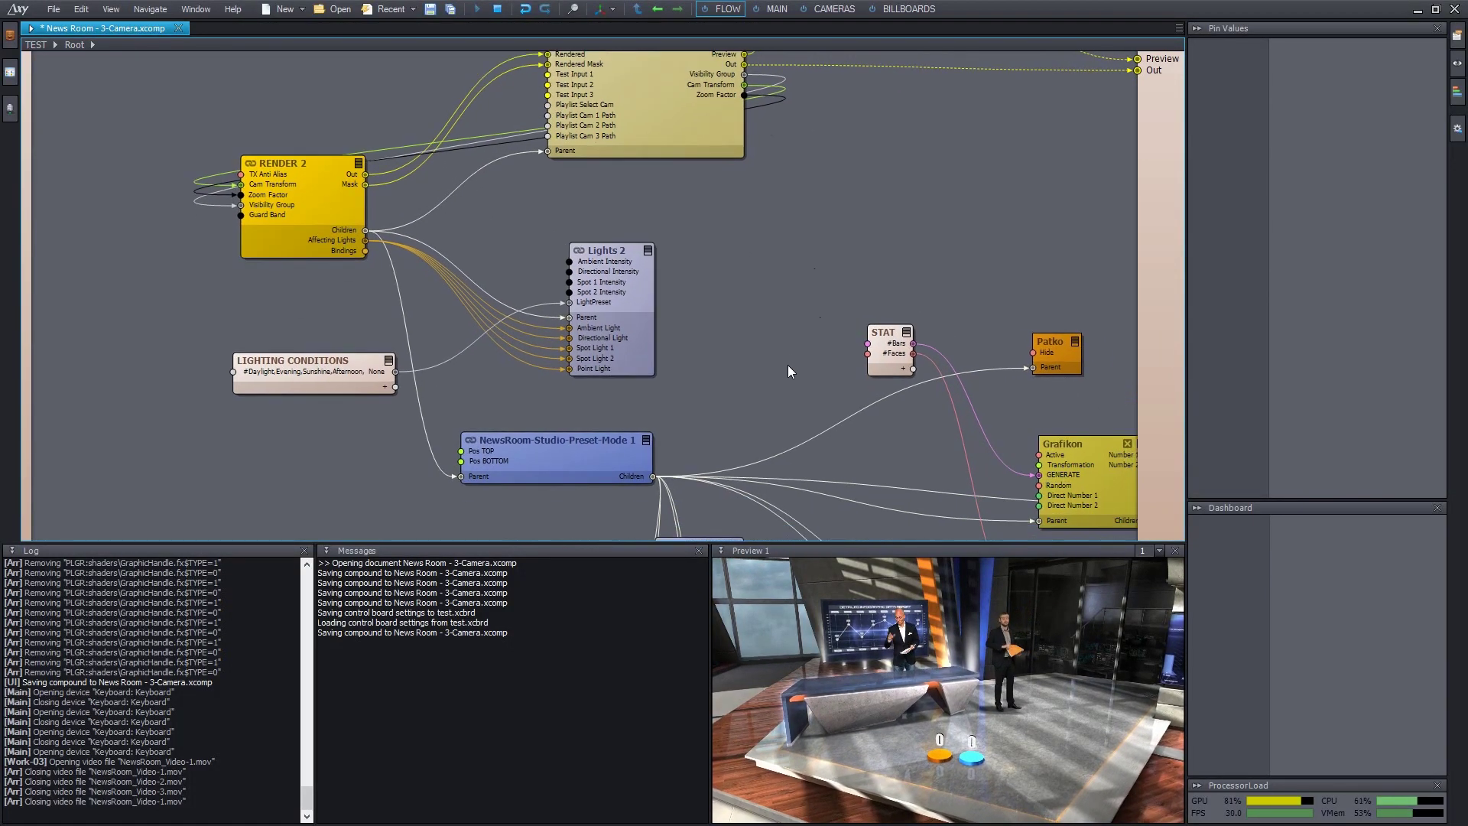
right_drag(787, 374, 787, 172)
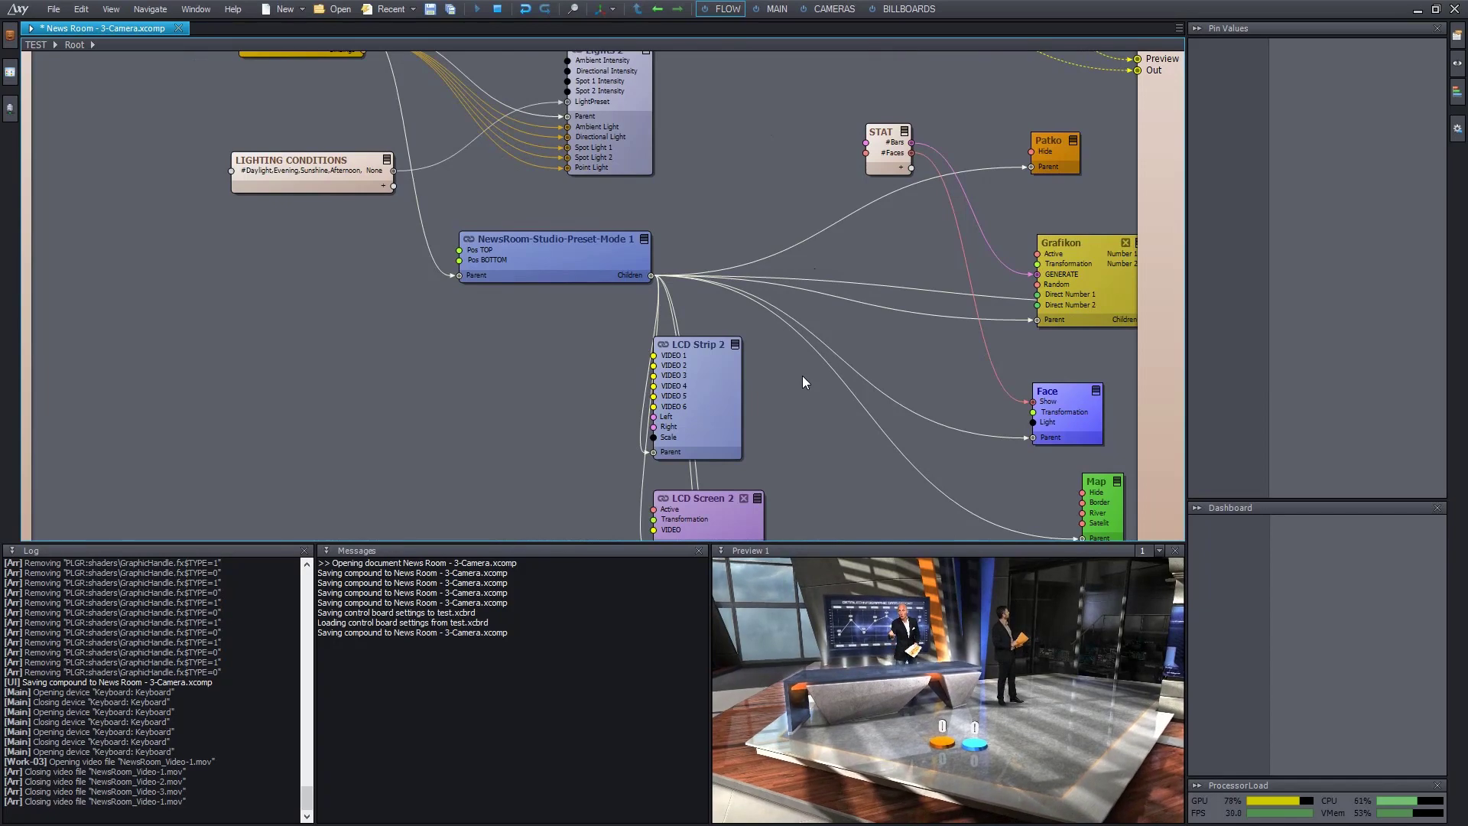
right_drag(802, 375, 818, 147)
right_drag(841, 225, 890, 321)
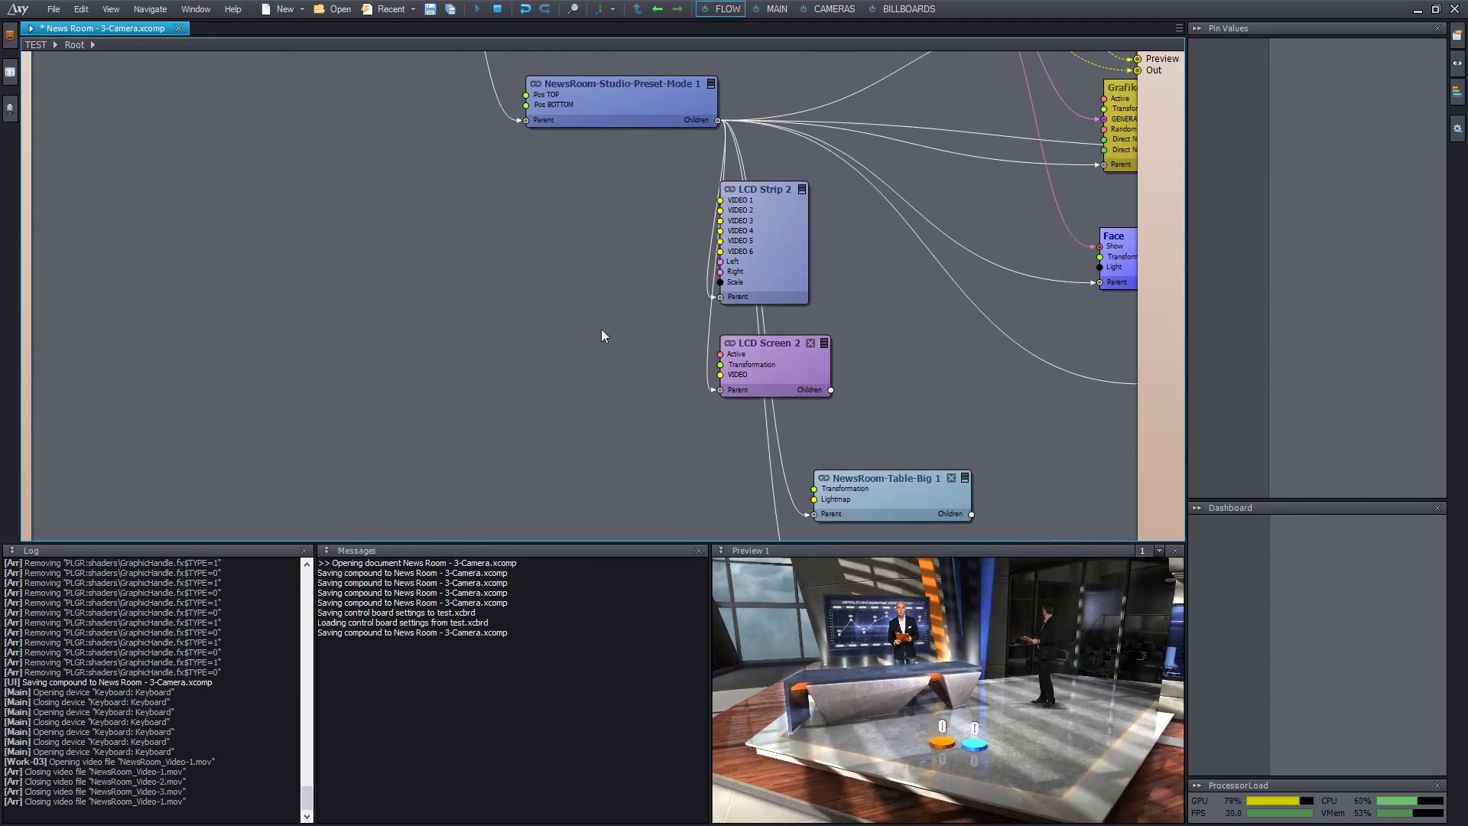
click(851, 630)
double_click(851, 630)
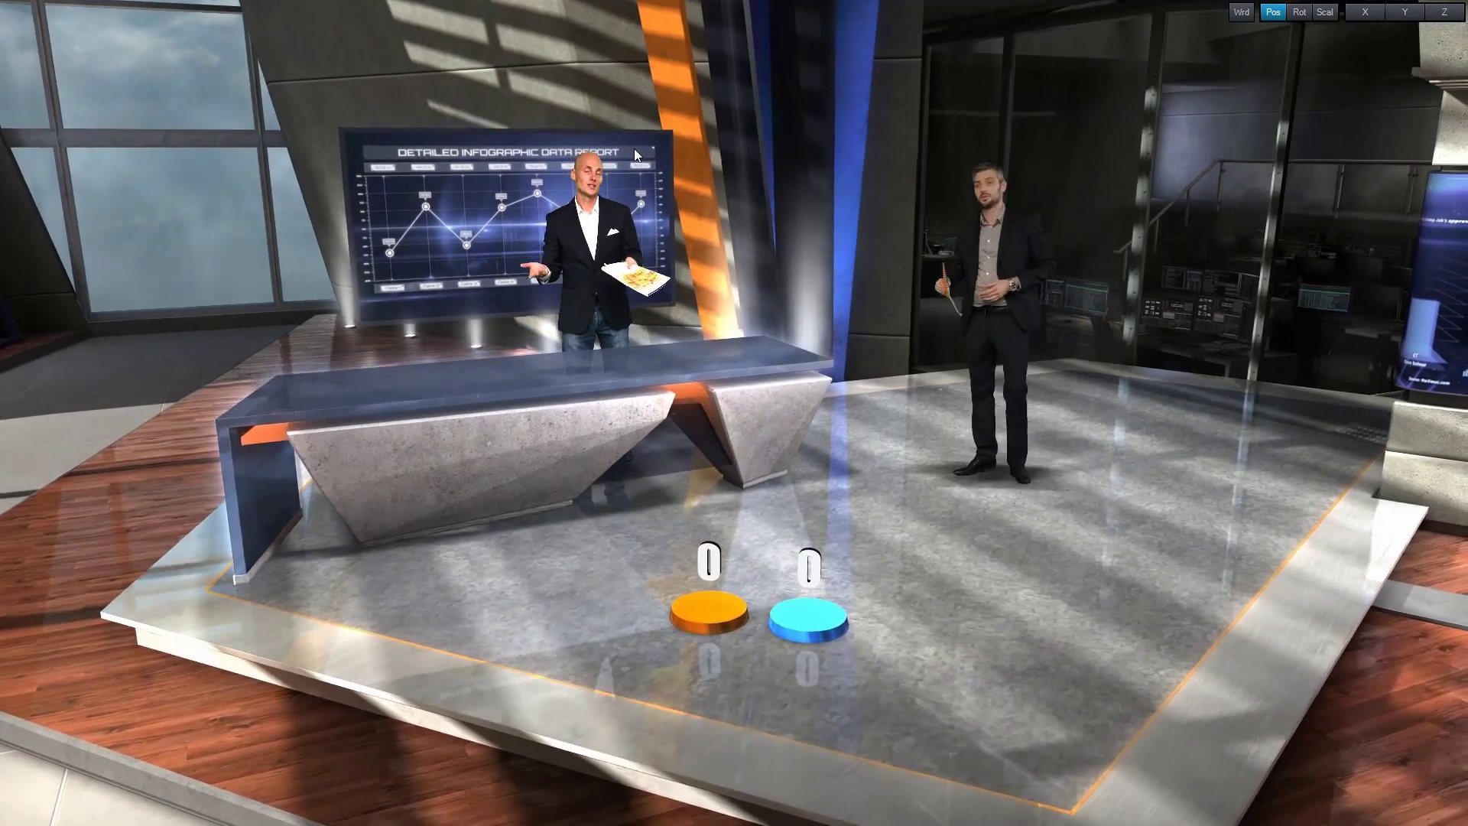
key(Escape)
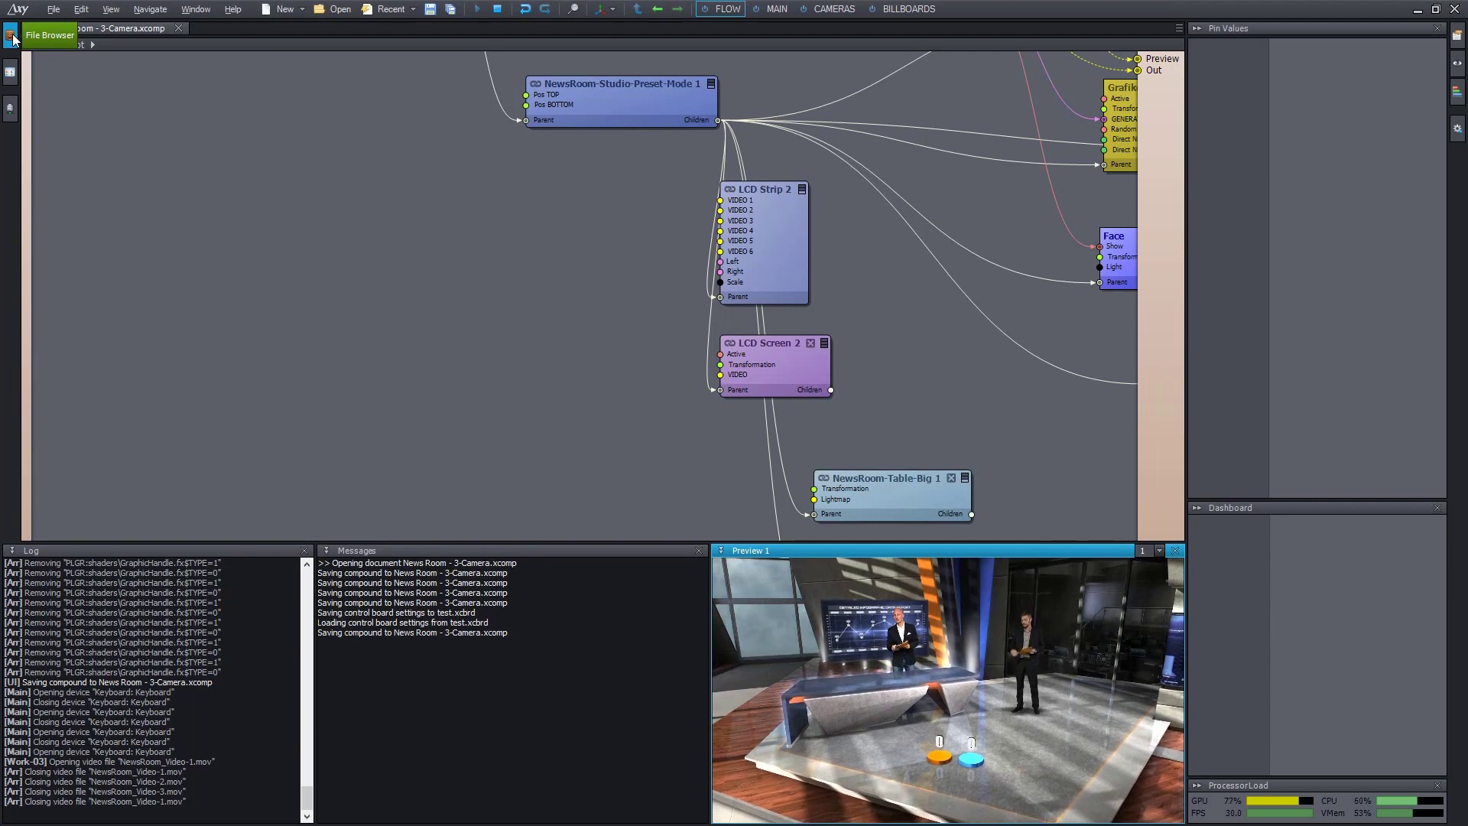
Step: Add NewsRoom_Video-2.mov from the News Room project's Video folder to the flow beside the LCD Screen 2 module
click(11, 35)
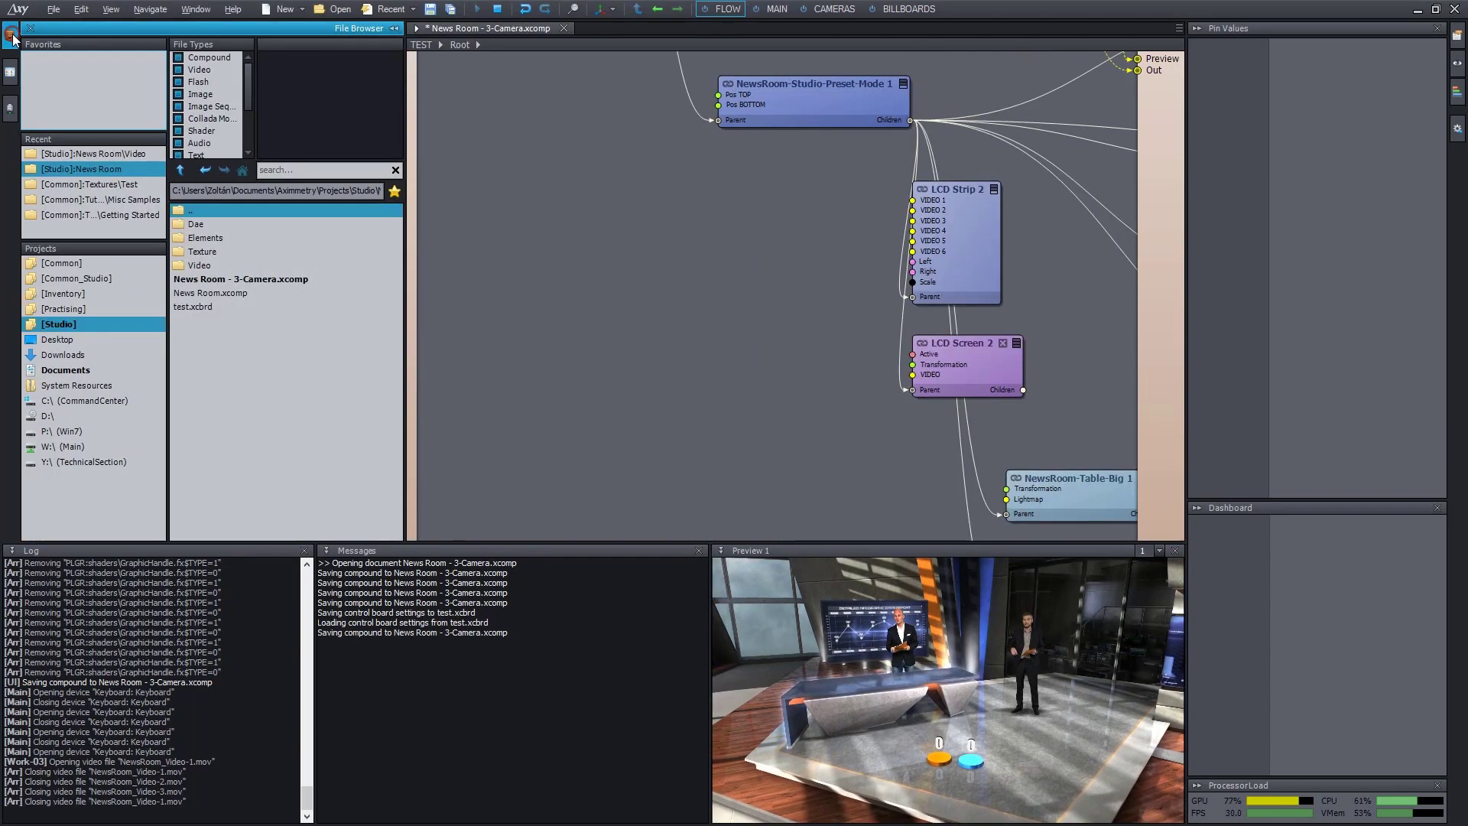
double_click(212, 267)
click(231, 267)
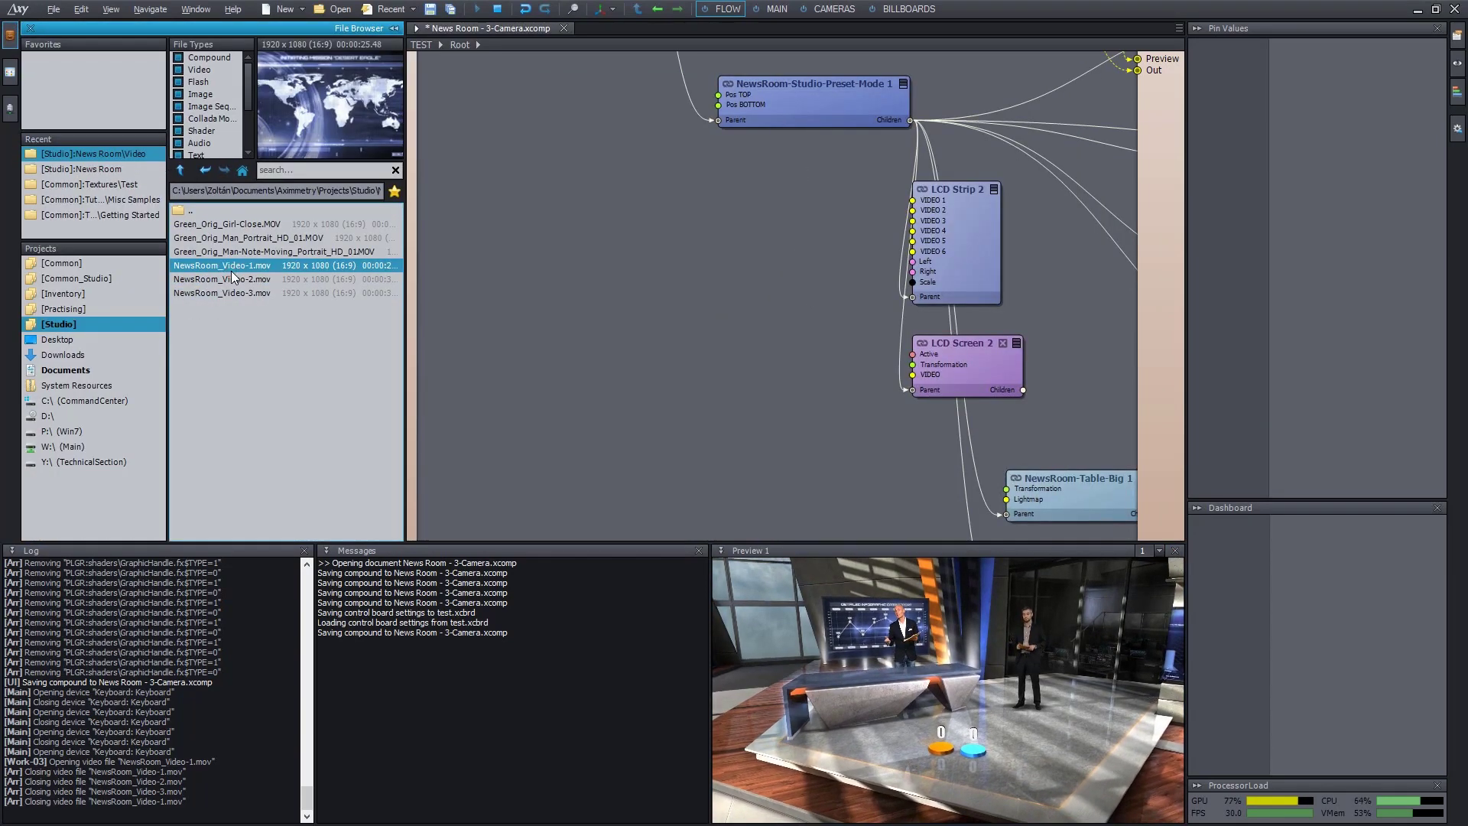
click(243, 279)
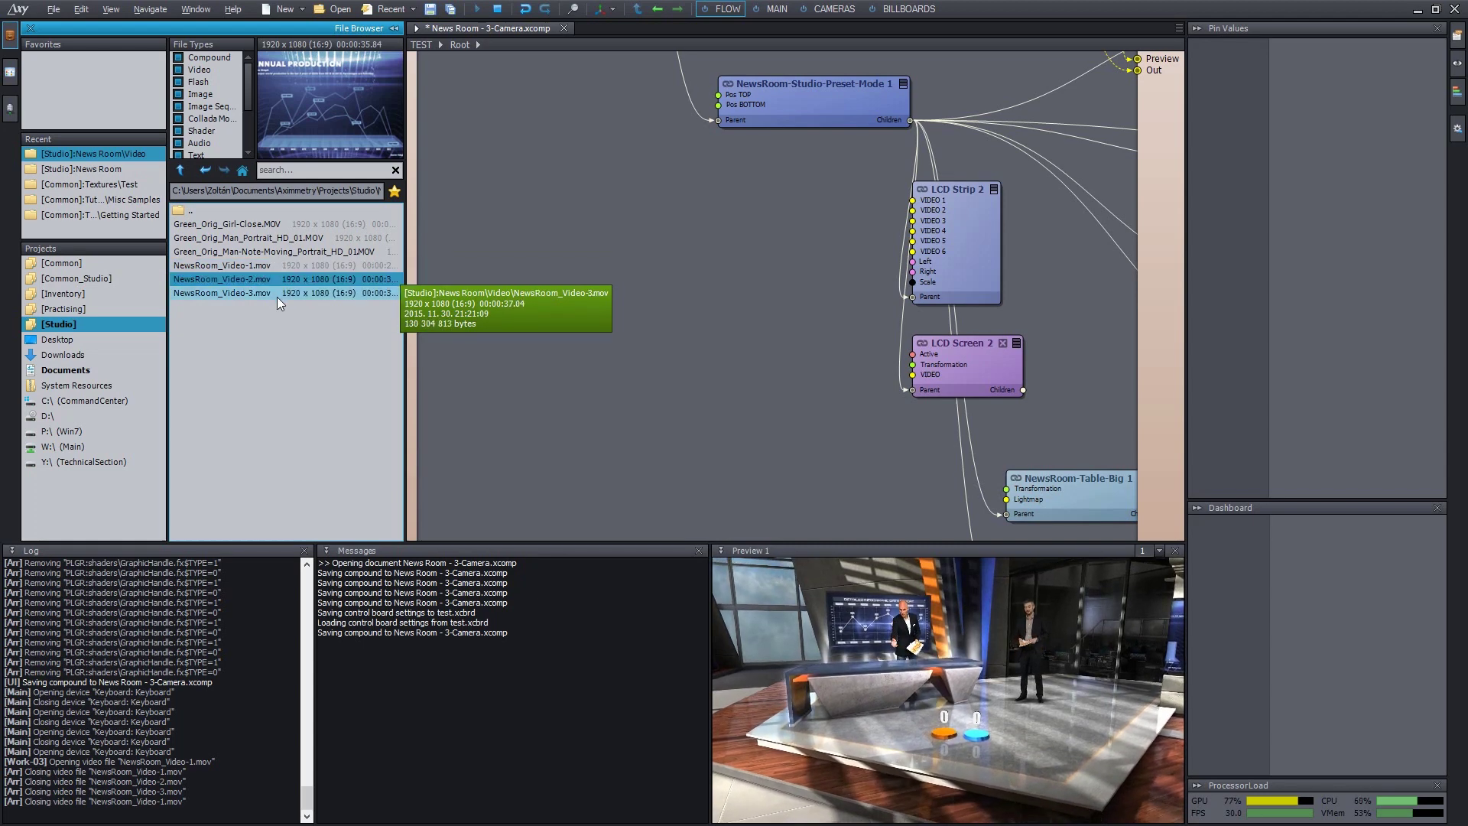
drag(226, 279, 372, 286)
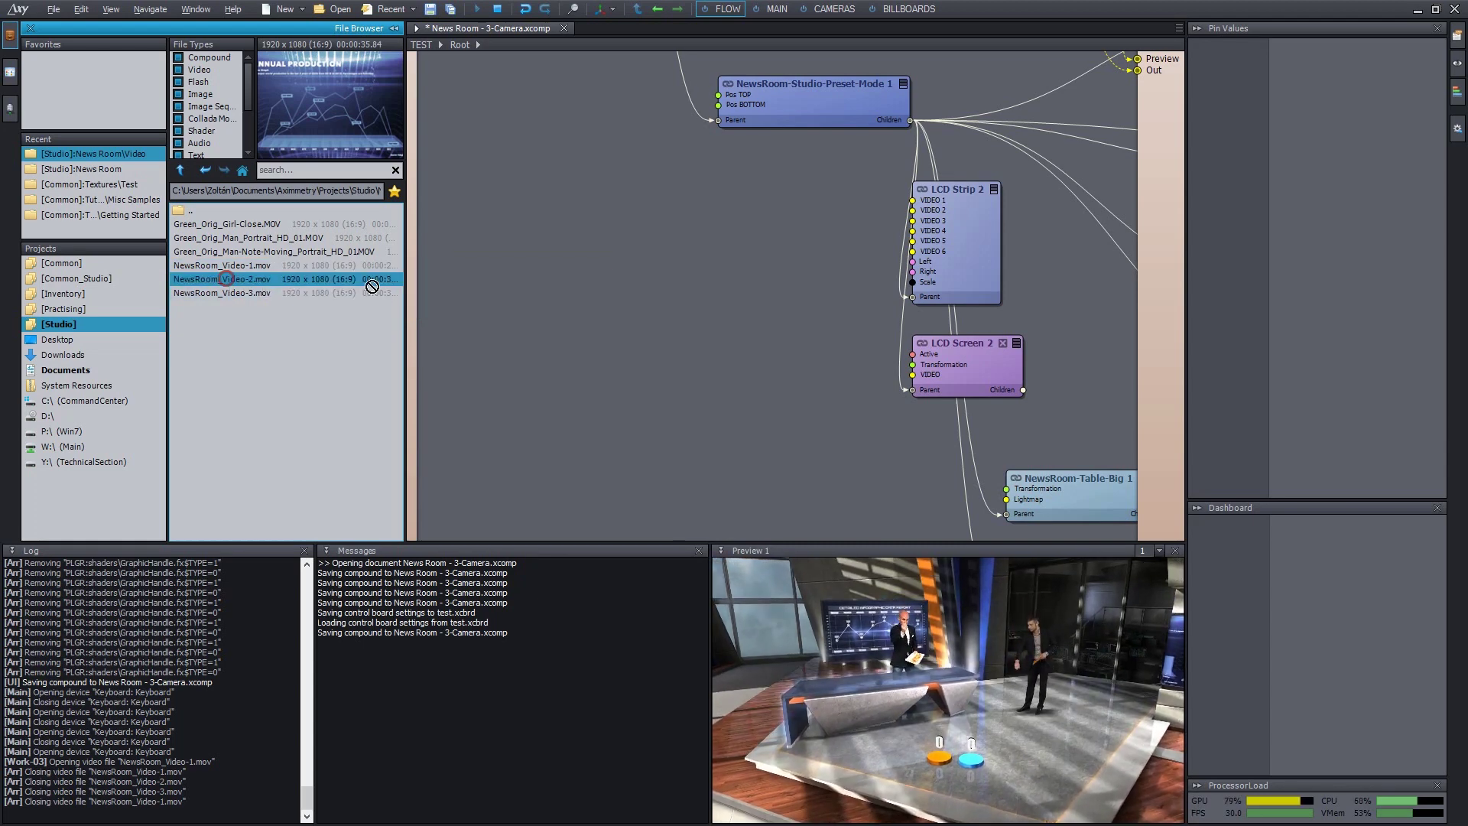
drag(591, 337, 666, 331)
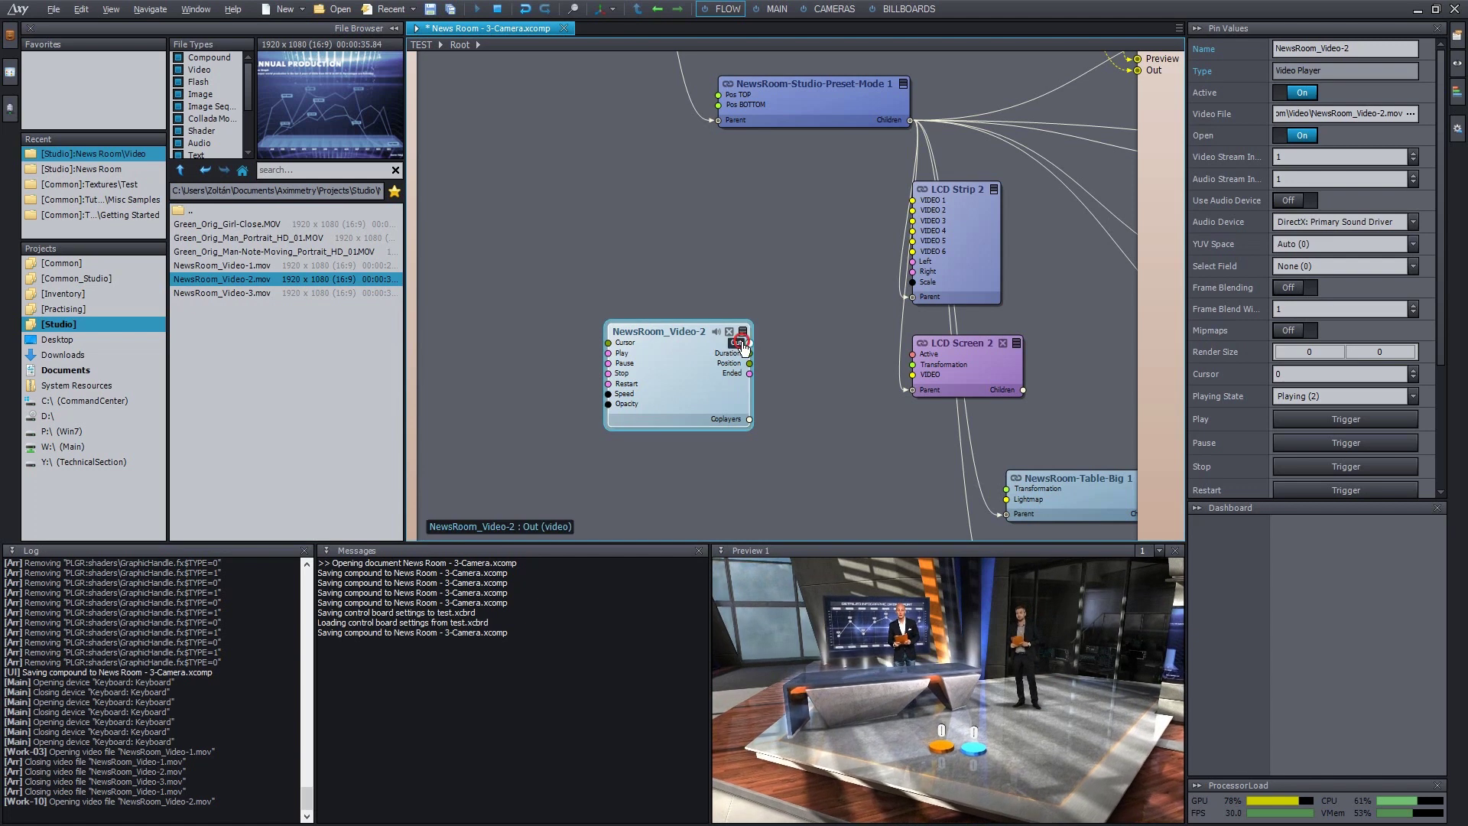
Step: Connect the NewsRoom_Video-2 player's Out to the VIDEO input of LCD Screen 2 and check the screen in the full-screen preview
drag(831, 365, 942, 393)
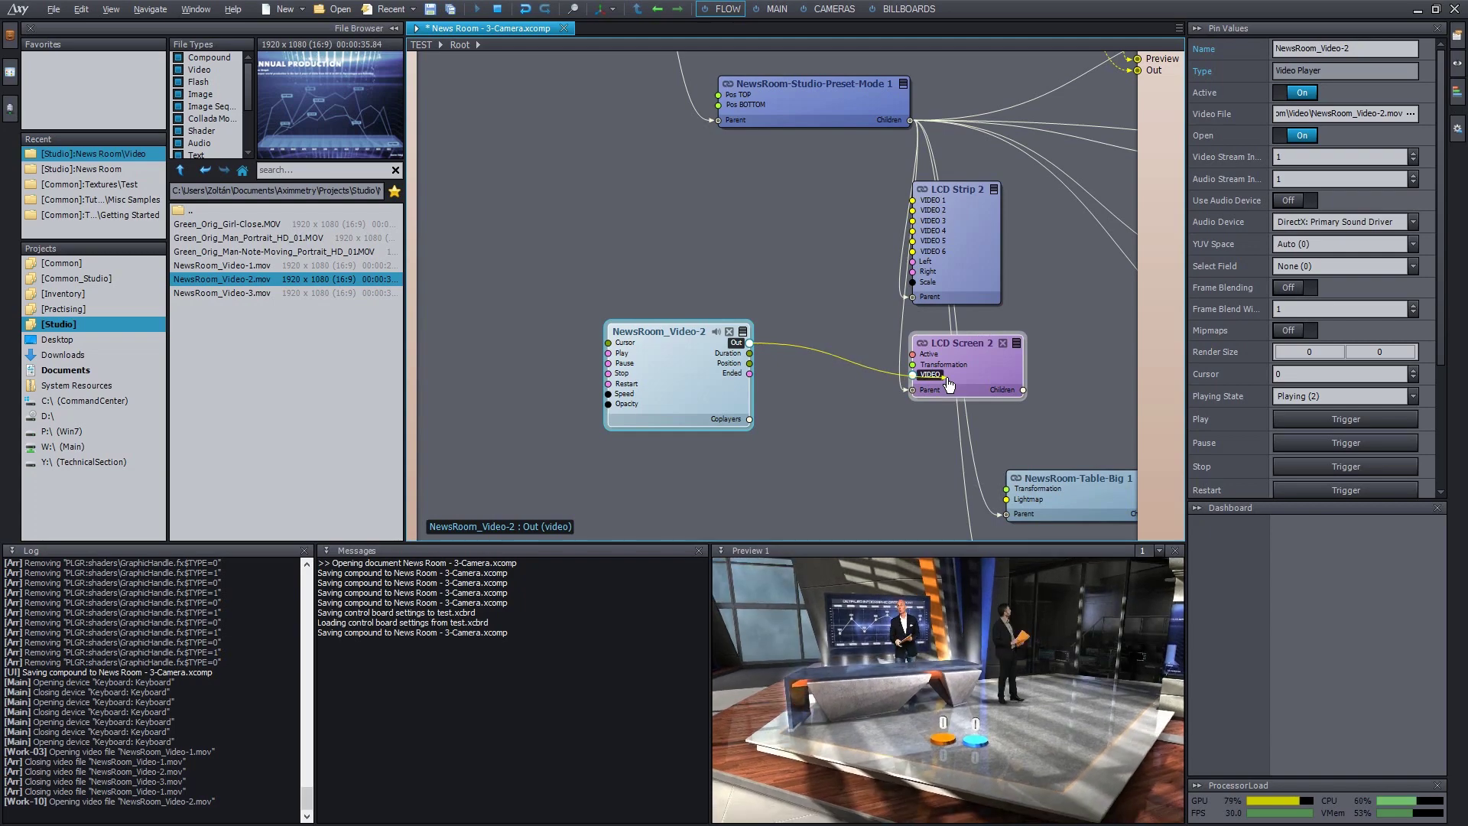
double_click(1044, 621)
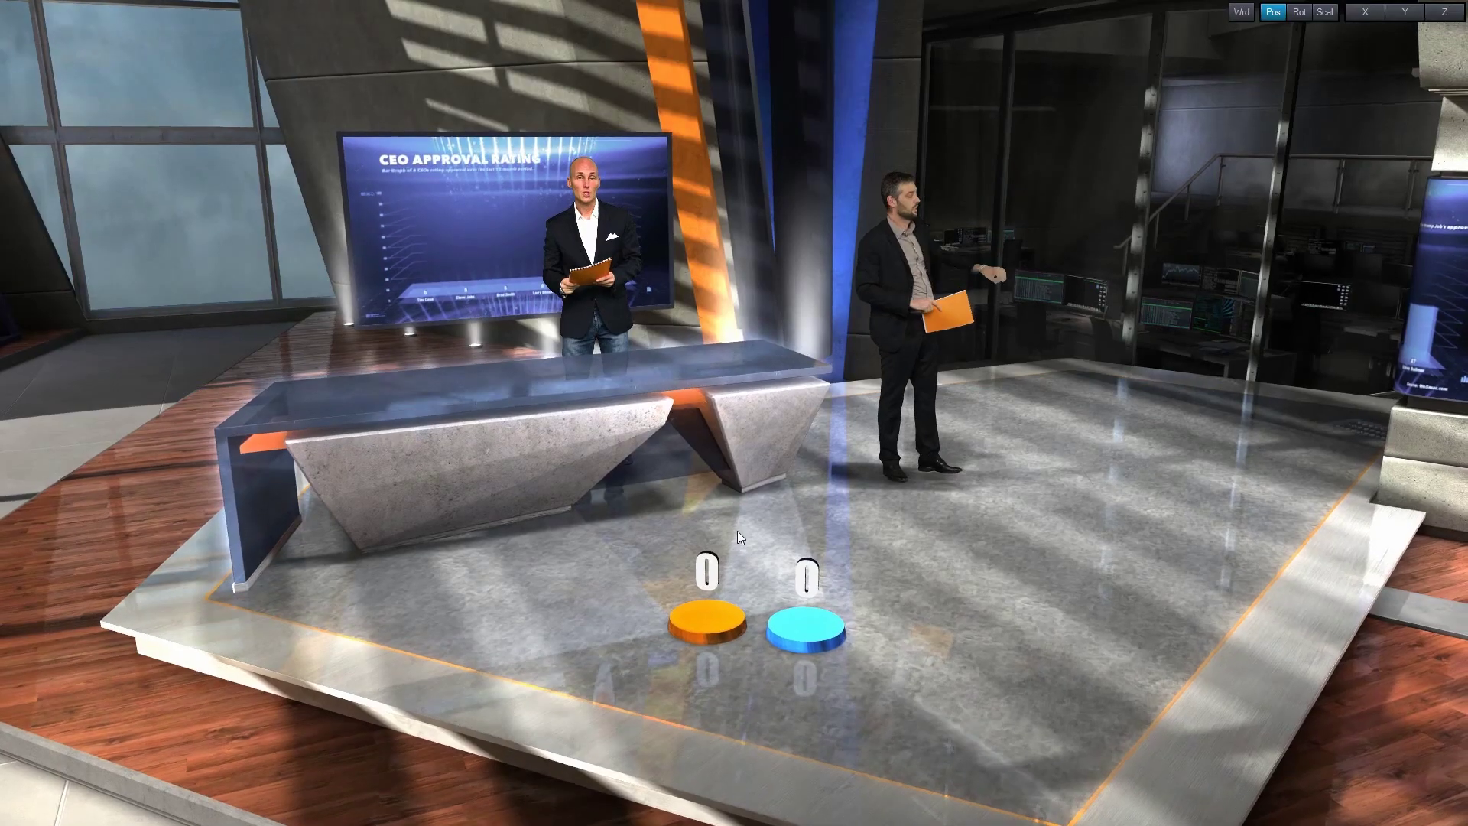
double_click(1067, 393)
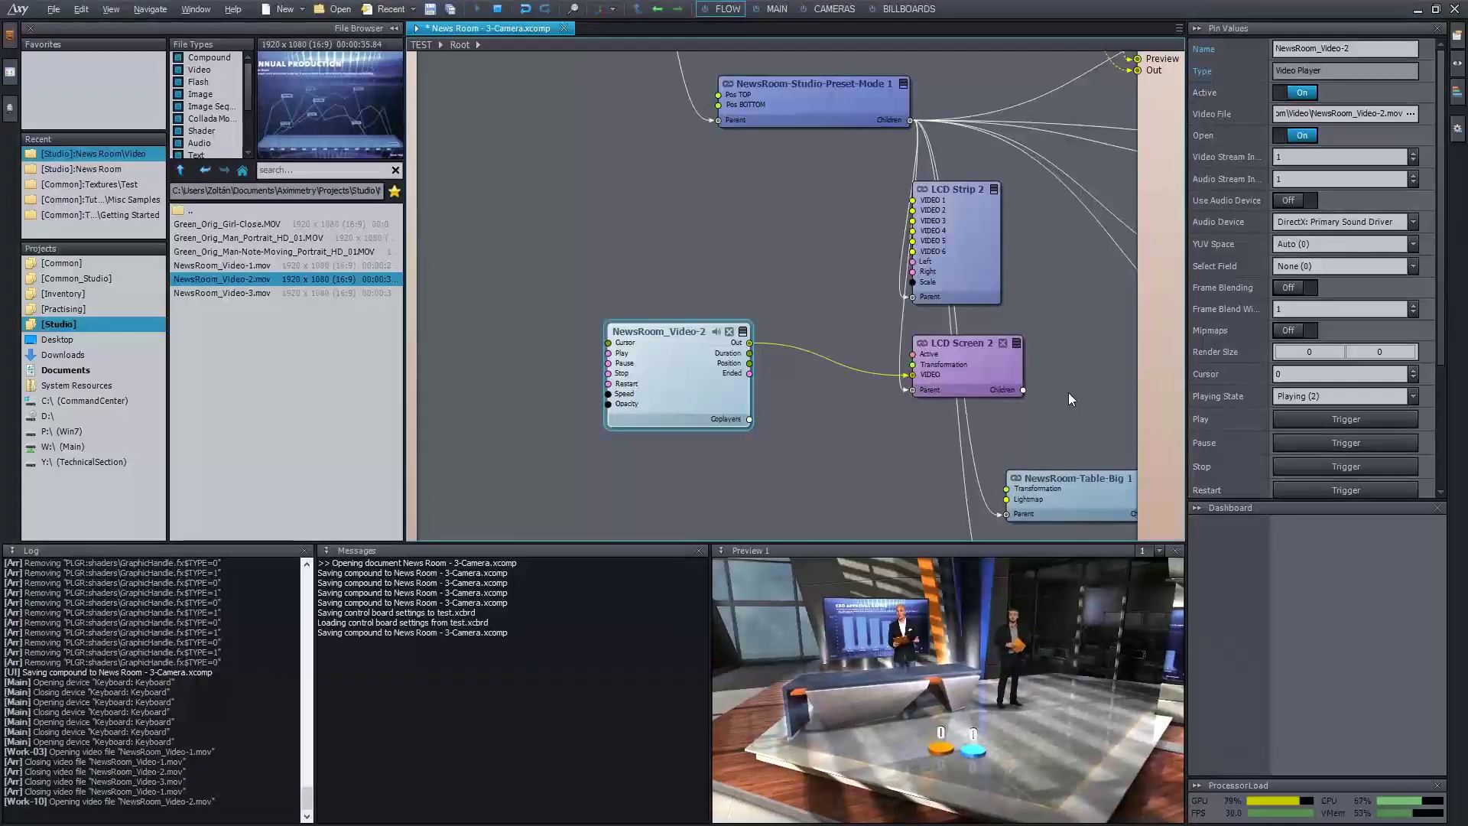
Step: Replace the clip in the connected video player with NewsRoom_Video-3.mov and check it in the full-screen preview
drag(222, 293, 693, 364)
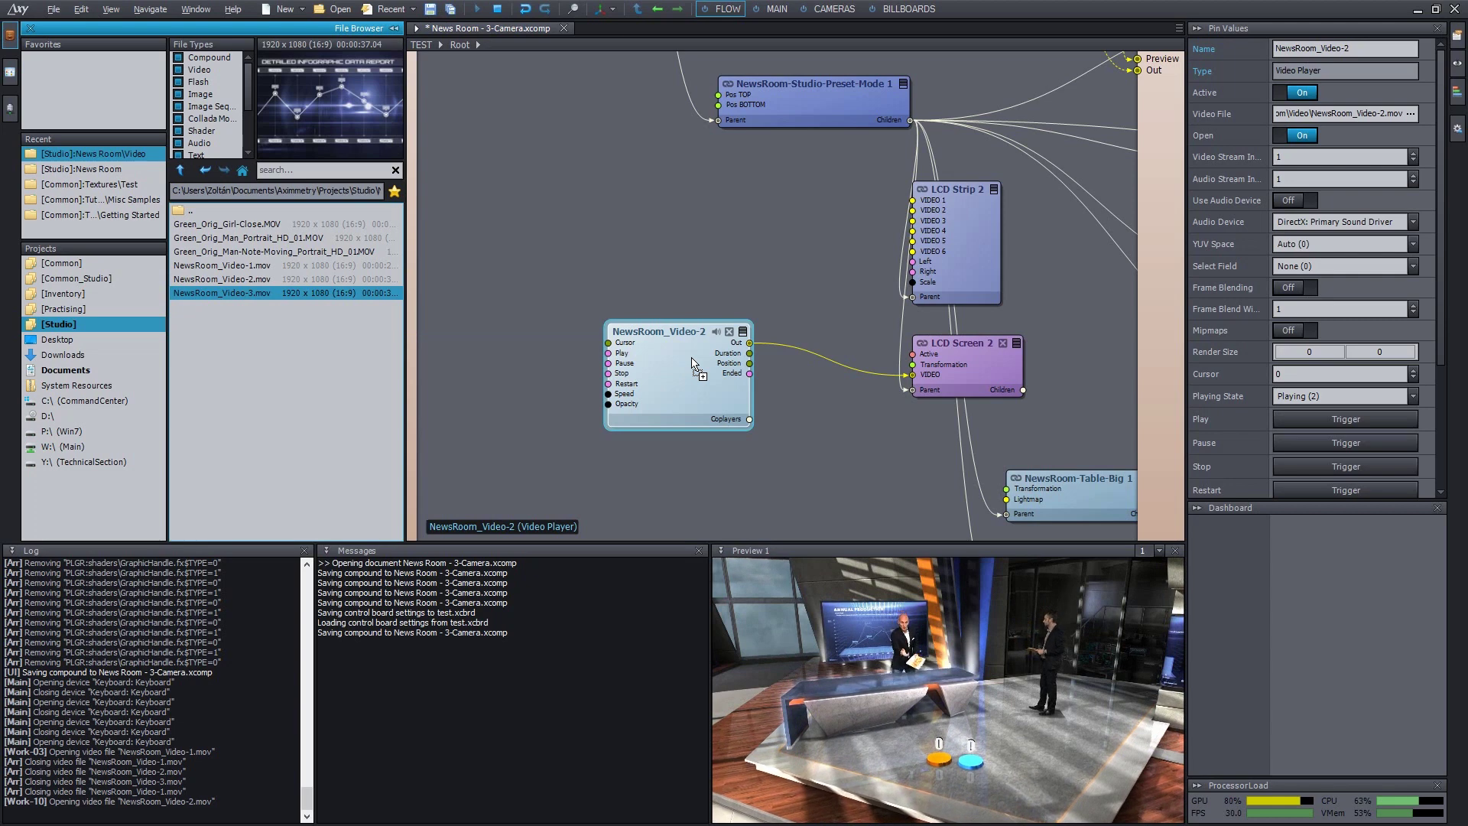
double_click(823, 644)
double_click(824, 645)
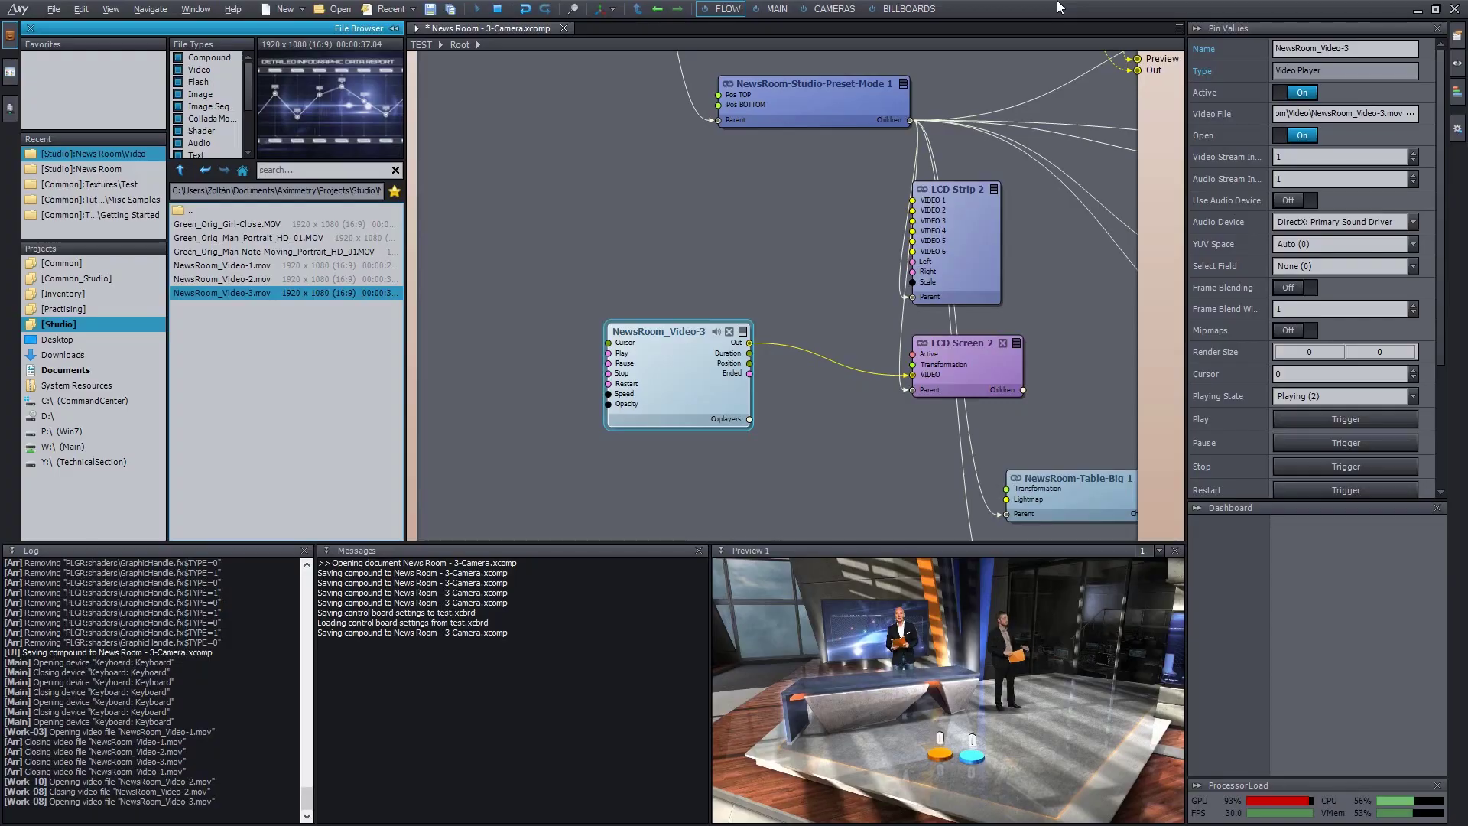